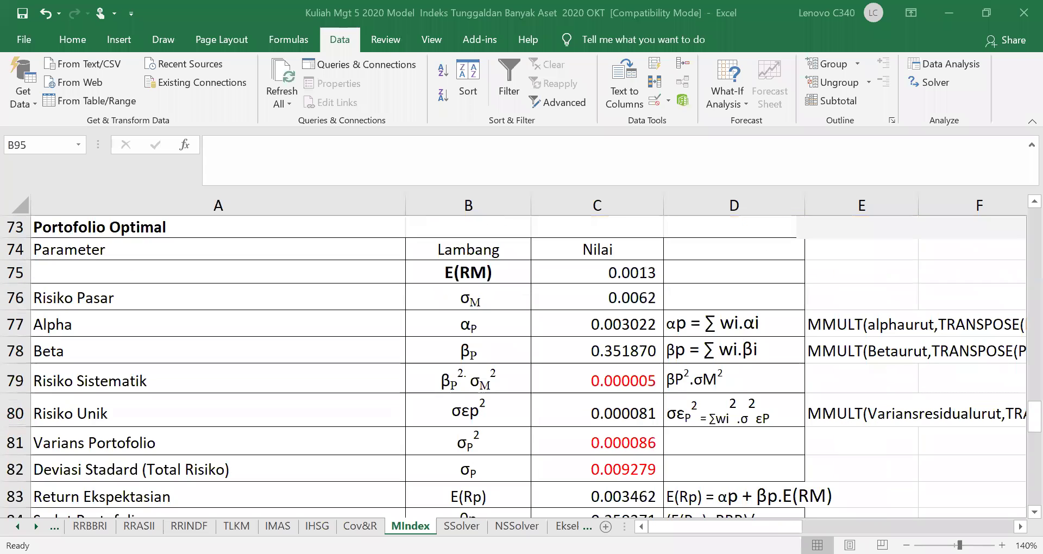
Step: Go to the return data at the start of the MIndex sheet and inspect the formula of BBRI's first return in C7
scroll(484, 361, "up", 5)
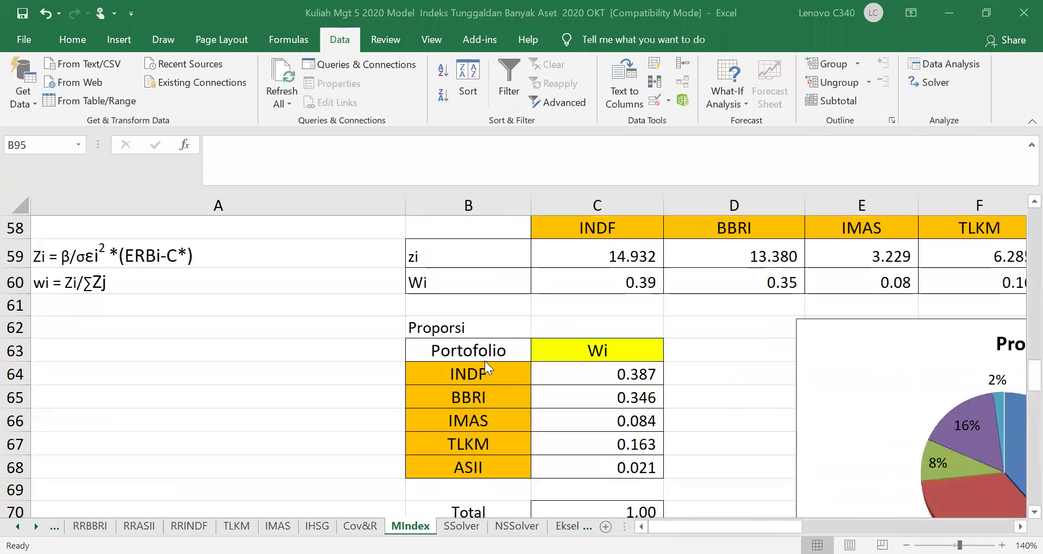
scroll(485, 360, "up", 5)
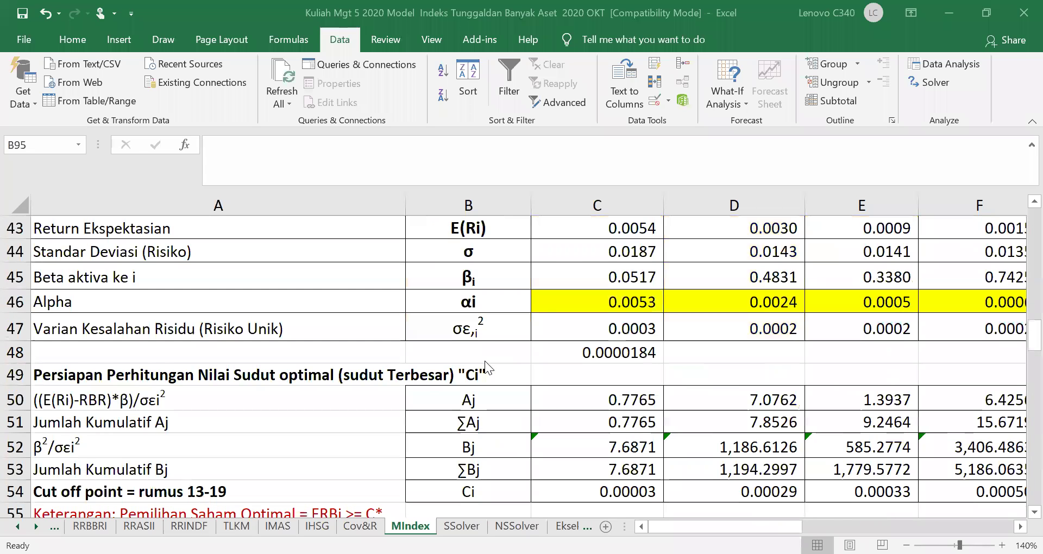
scroll(485, 361, "up", 2)
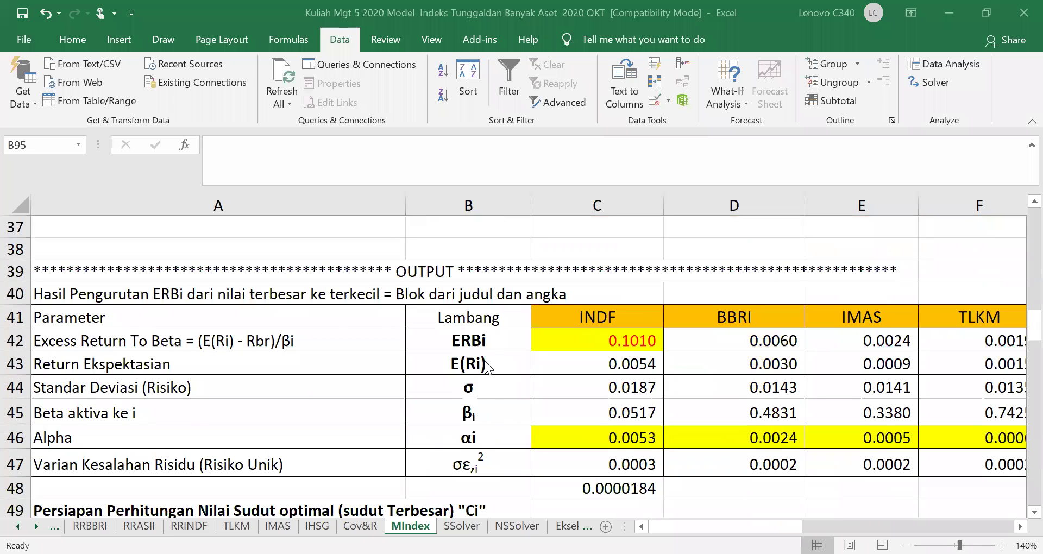
scroll(484, 361, "up", 1)
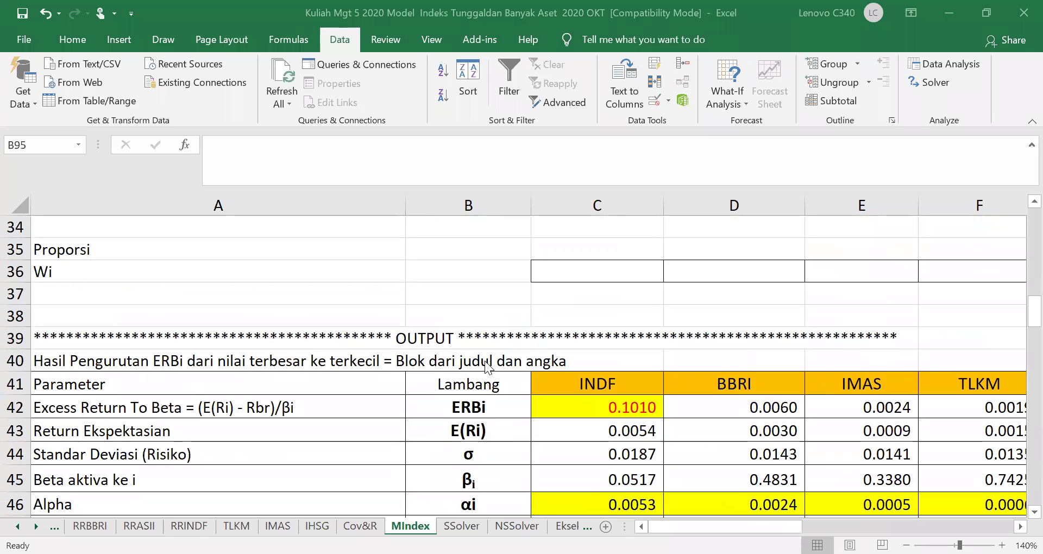
scroll(403, 320, "up", 11)
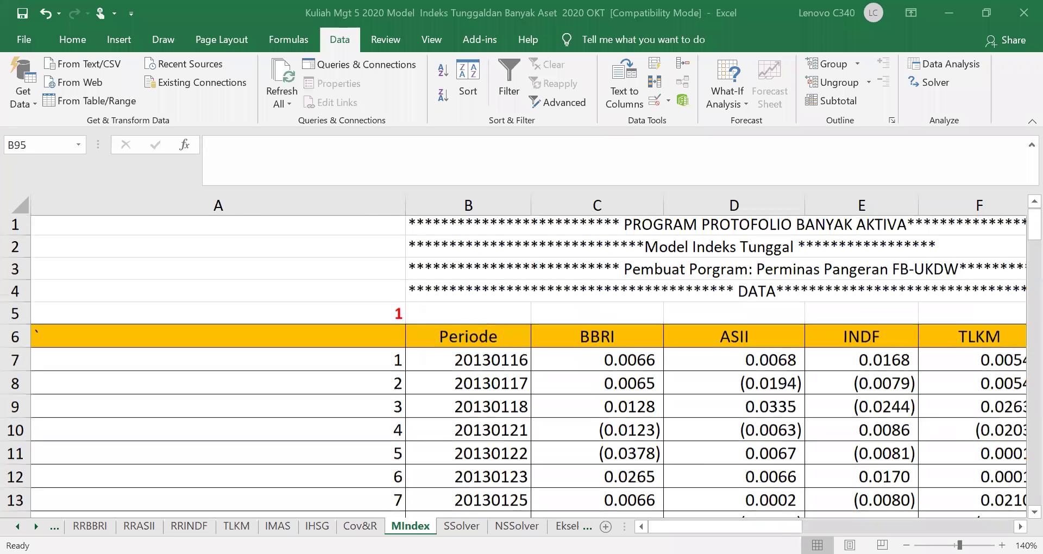
scroll(499, 210, "down", 3, "ctrl")
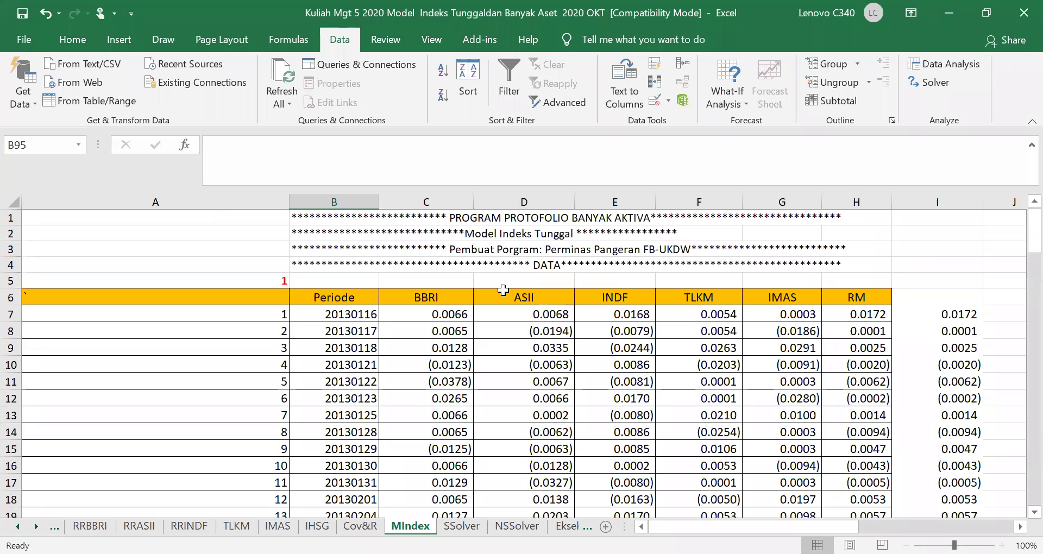
left_click(438, 315)
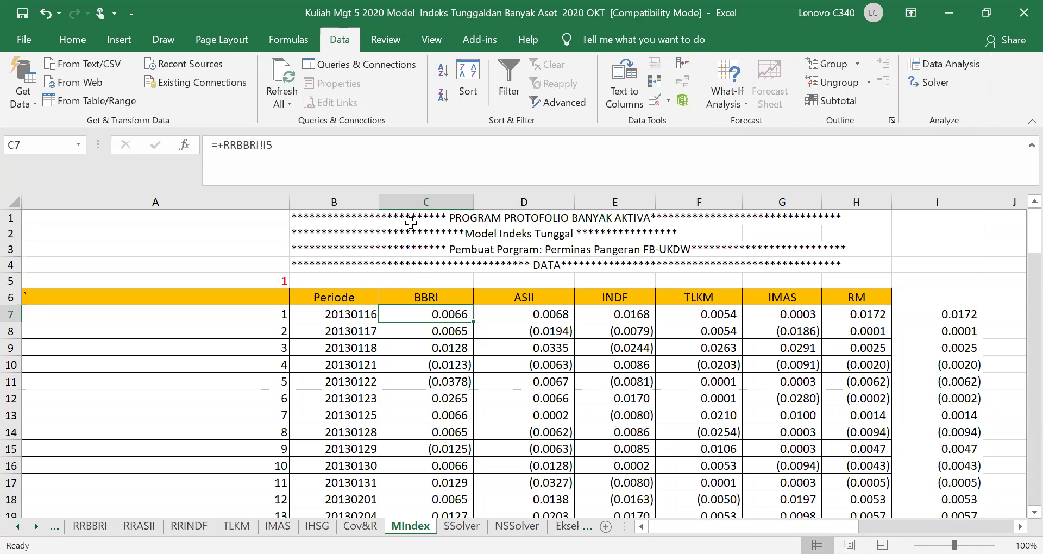
Step: Fill BBRI's expected return formula from C28 across the row to IMAS in G28
scroll(436, 443, "down", 1)
scroll(435, 443, "down", 4)
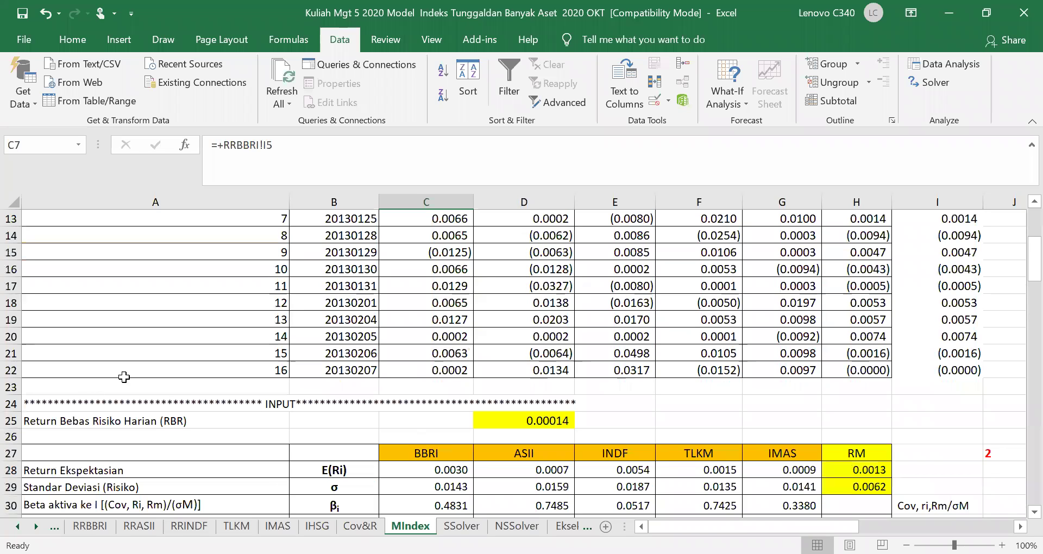
scroll(425, 406, "down", 1)
left_click(425, 406)
scroll(425, 406, "down", 1)
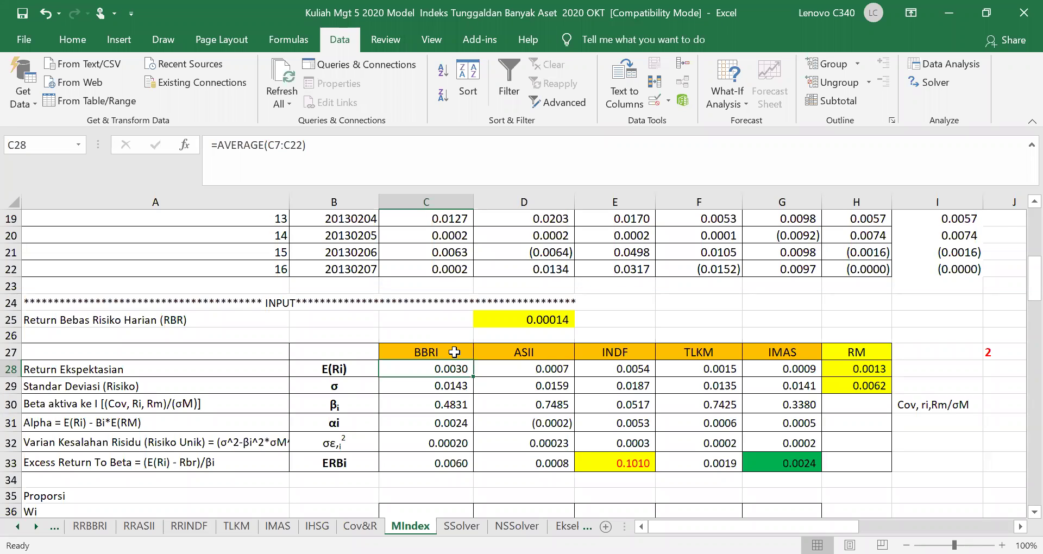
scroll(448, 320, "up", 2)
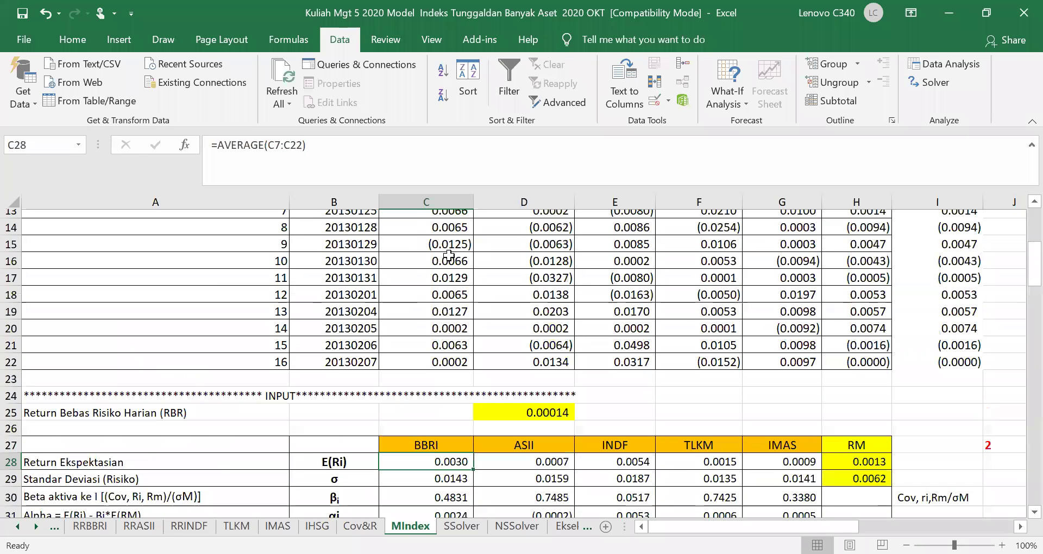
scroll(450, 252, "up", 2)
scroll(448, 253, "up", 1)
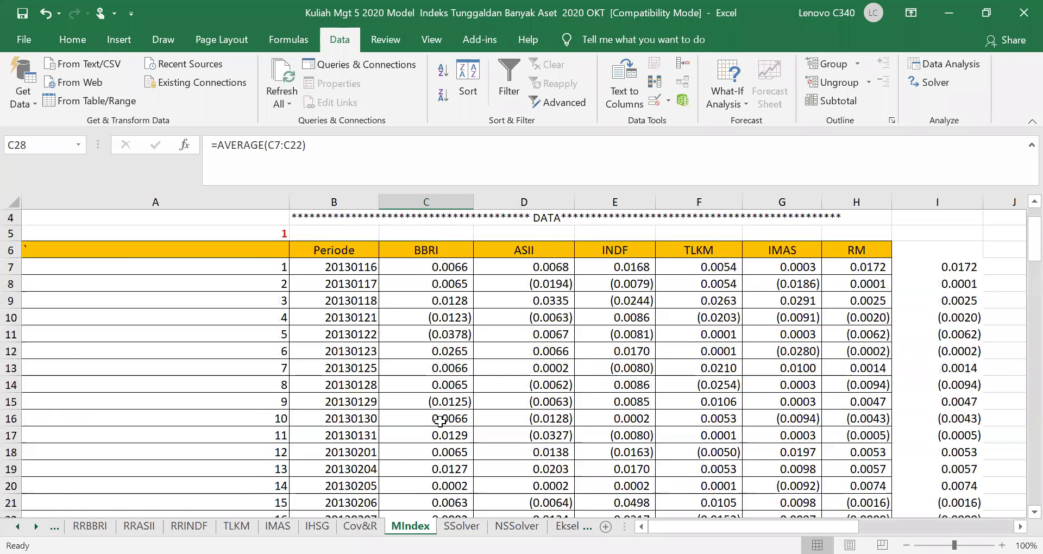
scroll(441, 421, "down", 4)
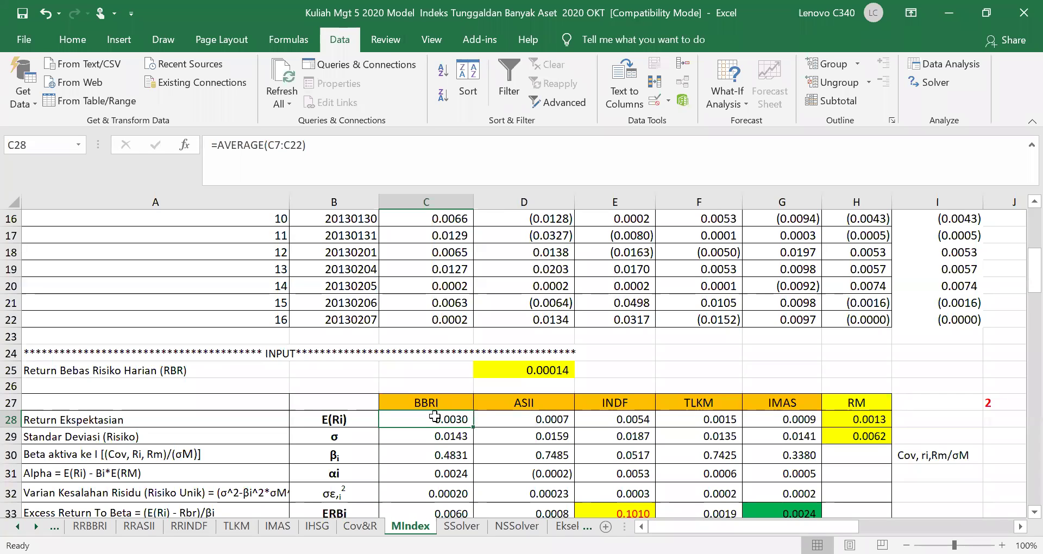
left_click_drag(474, 428, 817, 427)
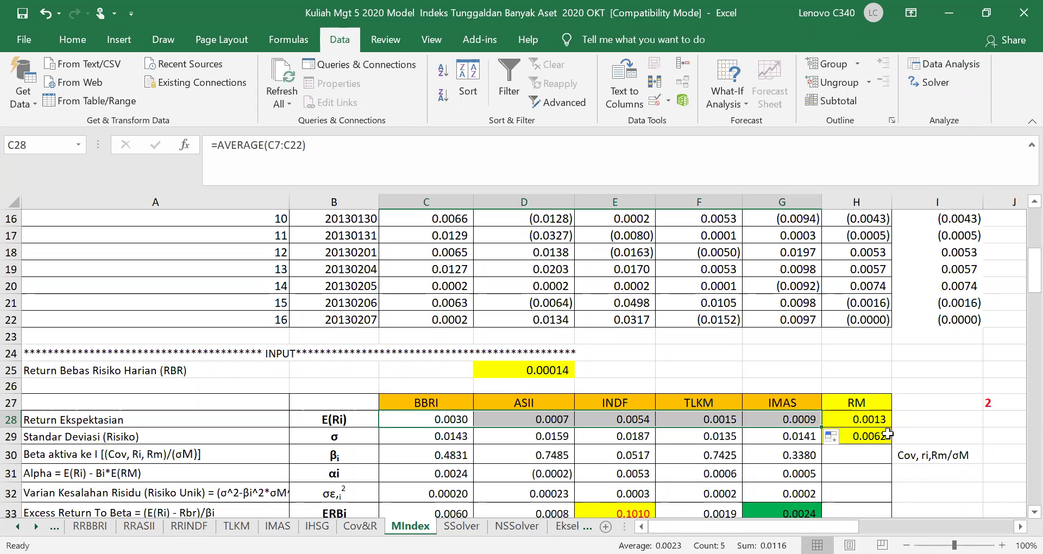
Step: Inspect BBRI's standard deviation formula in C29 and its beta formula in C30
scroll(530, 480, "down", 1)
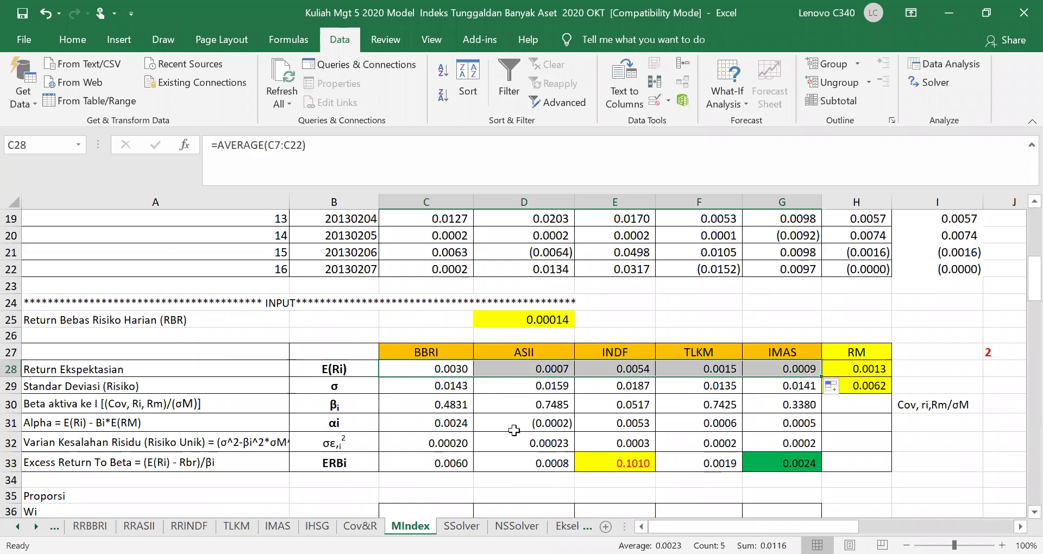
key("Down")
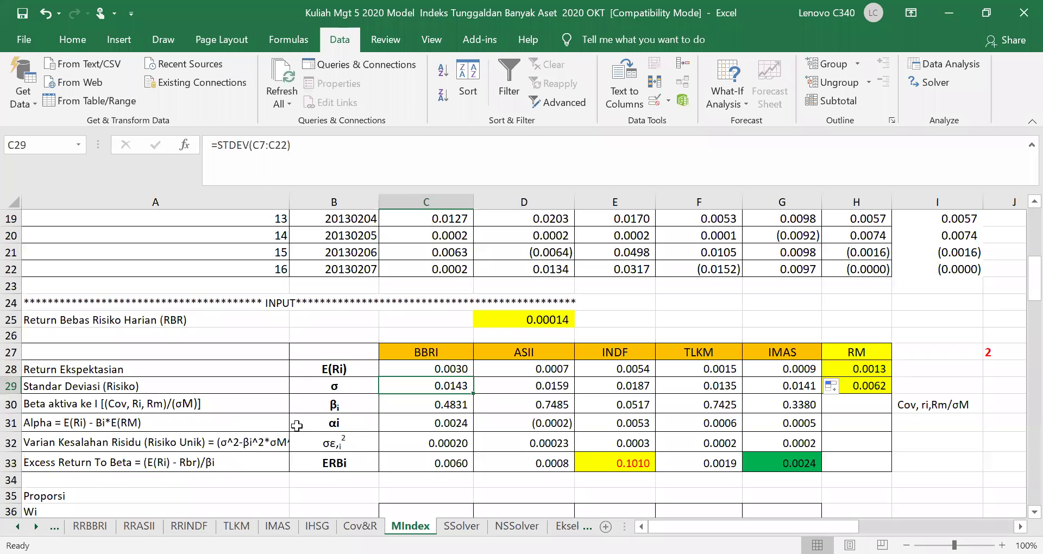
key("Down")
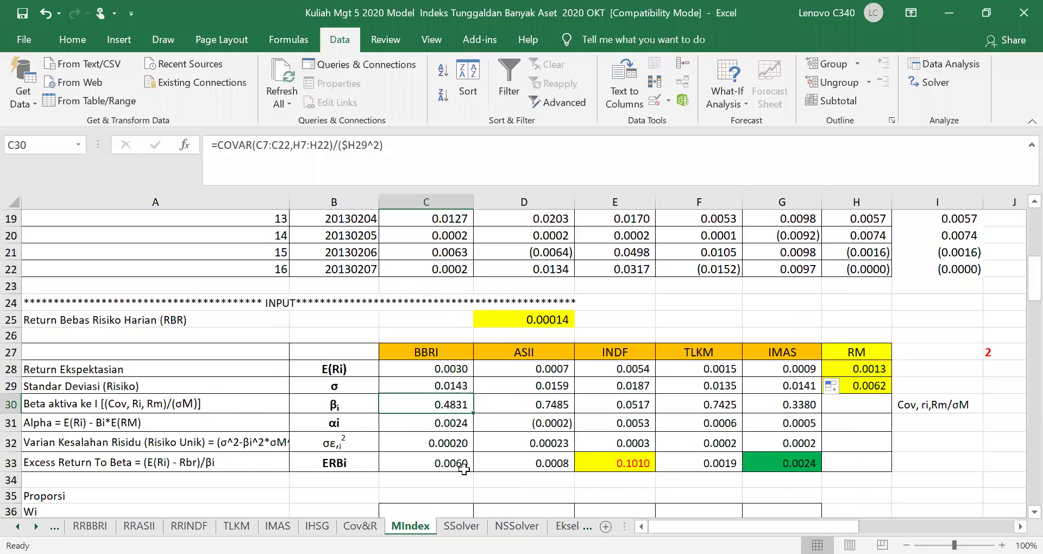
scroll(464, 469, "up", 1)
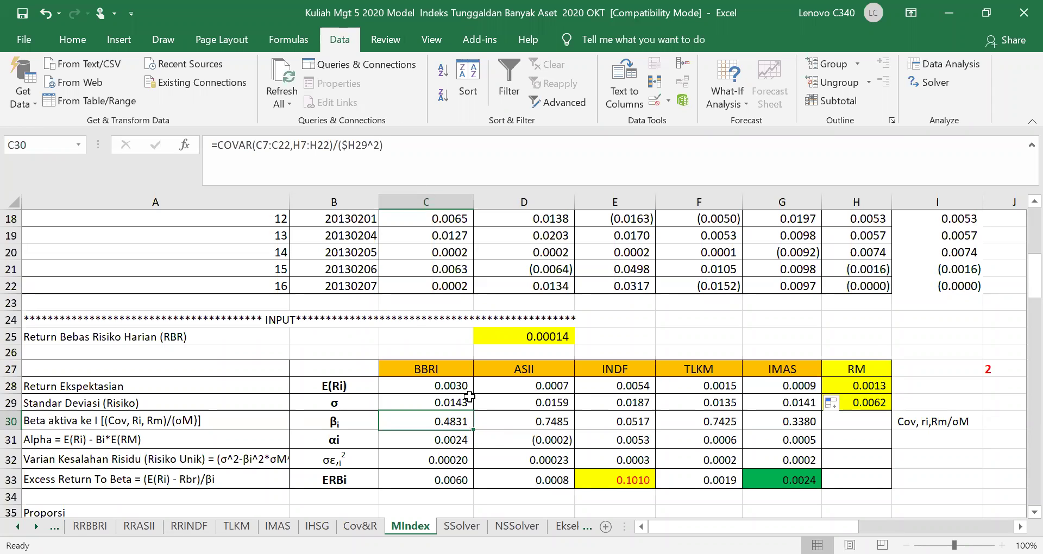
left_click(343, 146)
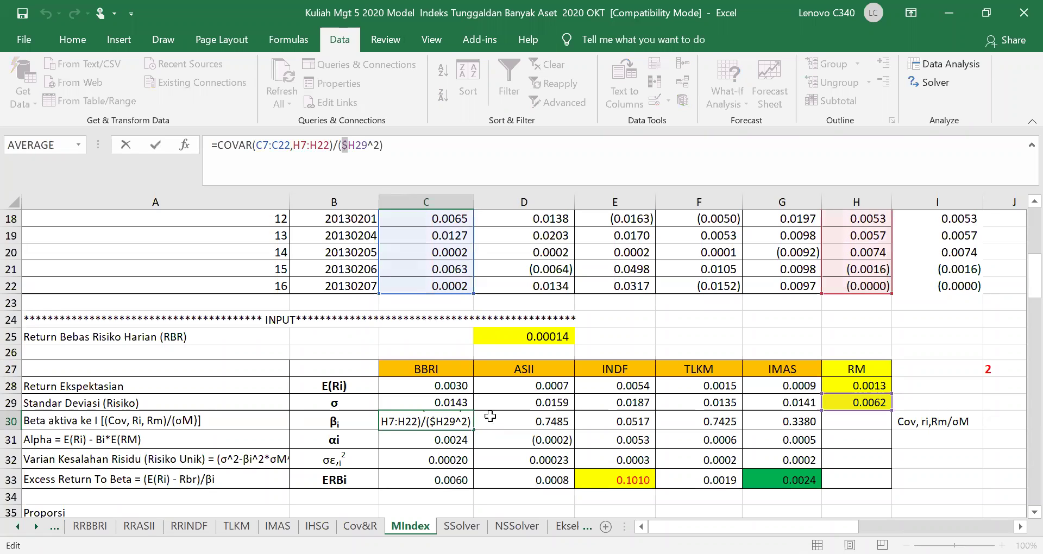
left_click(802, 423)
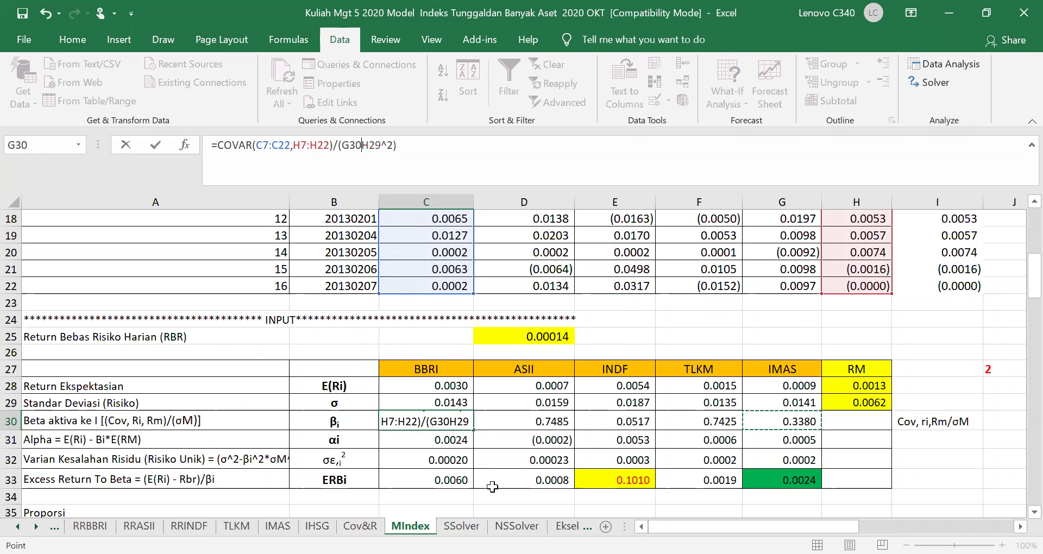
key("Return")
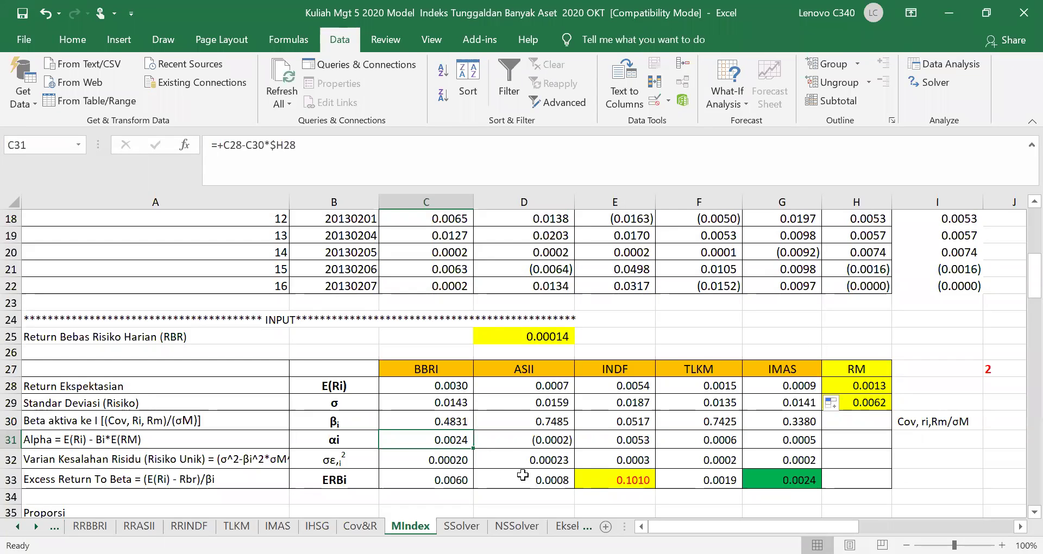
Step: Check BBRI's residual variance formula in C32 and widen column A to fit the full label in A32
scroll(484, 476, "down", 1)
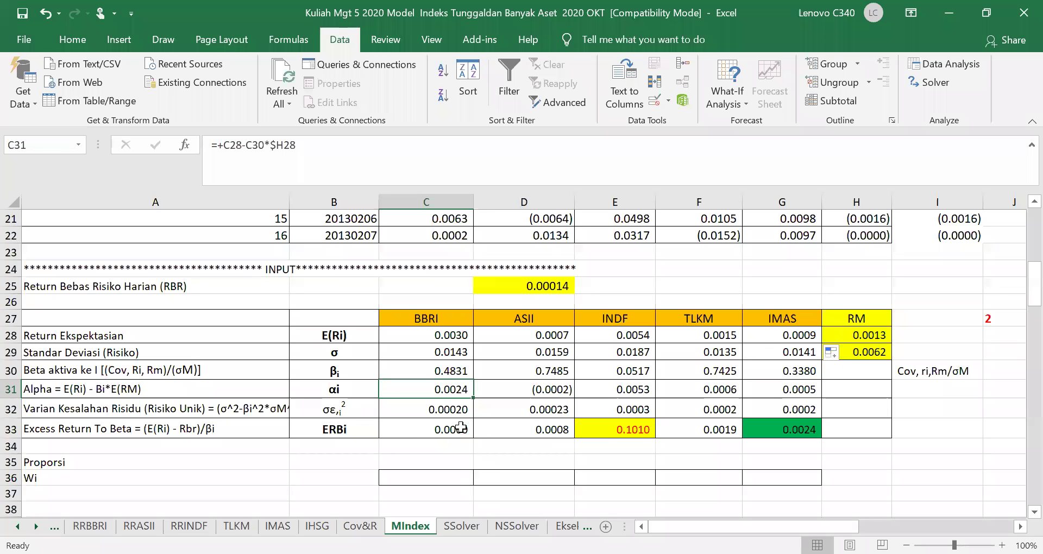
left_click(434, 412)
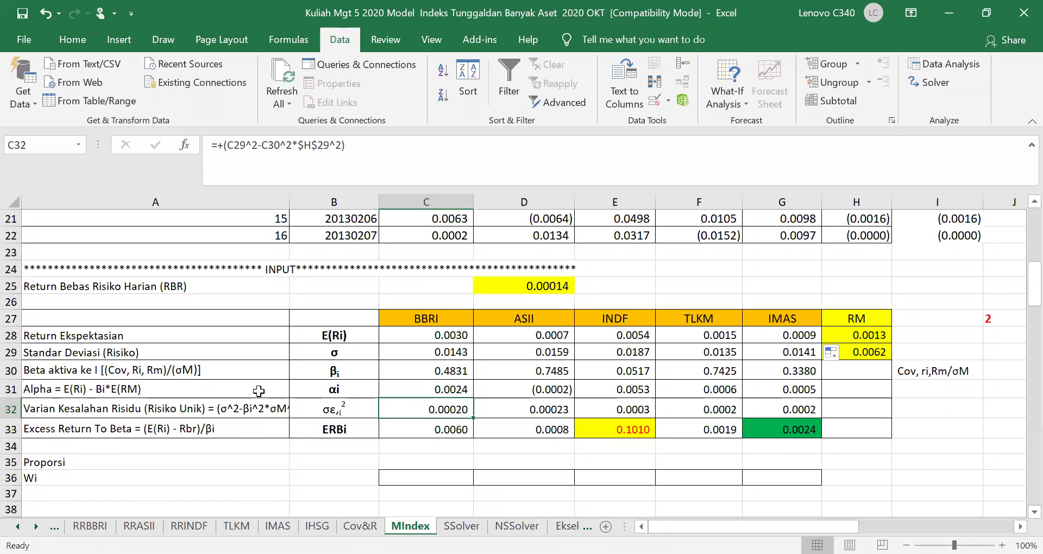
left_click(239, 408)
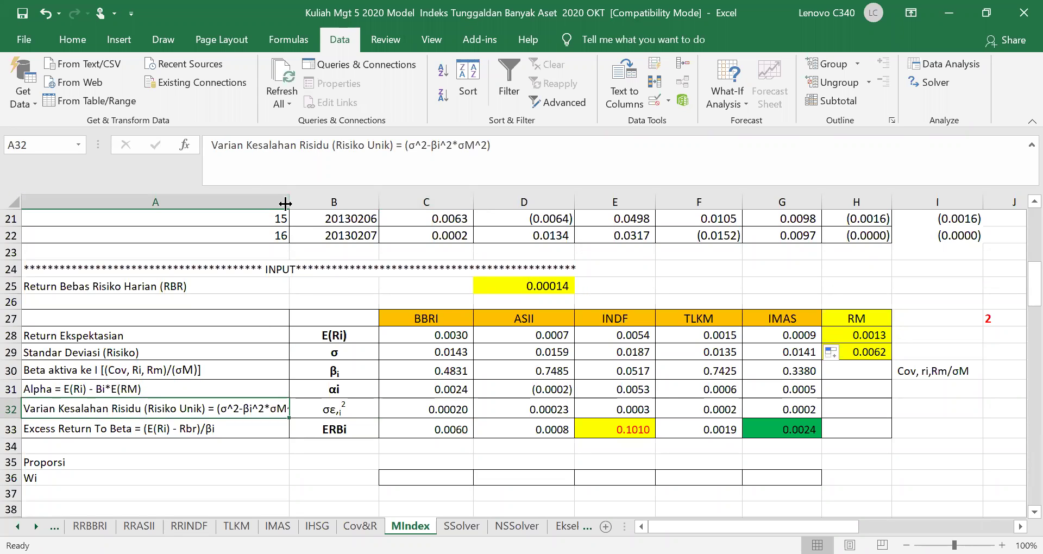
left_click_drag(285, 203, 305, 203)
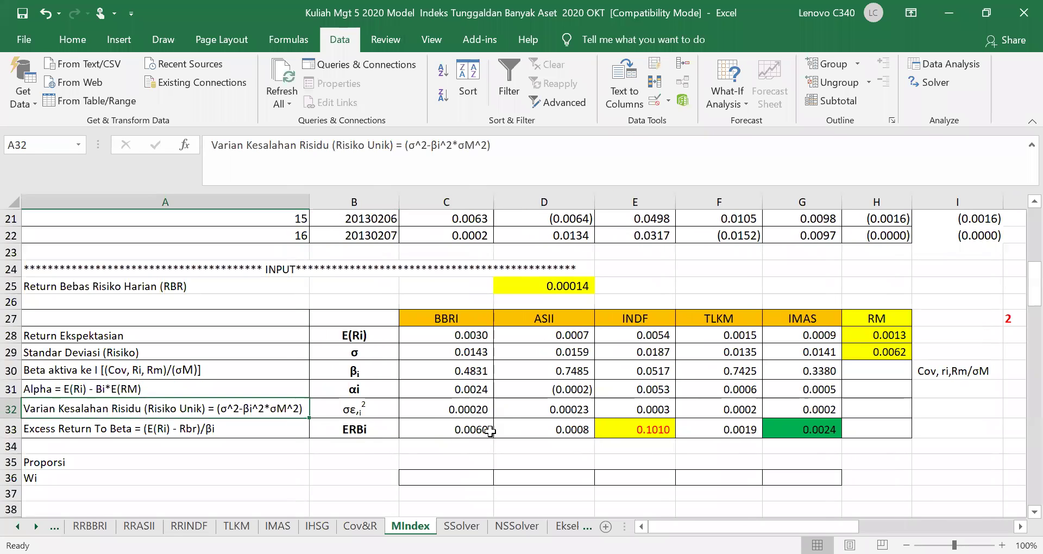
Step: Inspect BBRI's excess return to beta formula in C33 and the stocks' beta values in C30:G30
left_click(441, 429)
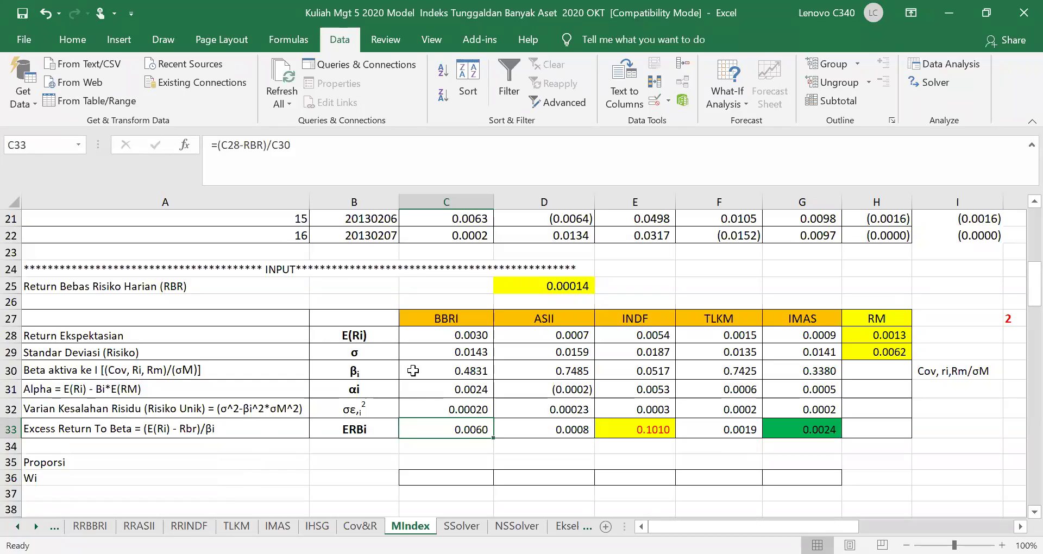
left_click_drag(411, 374, 806, 369)
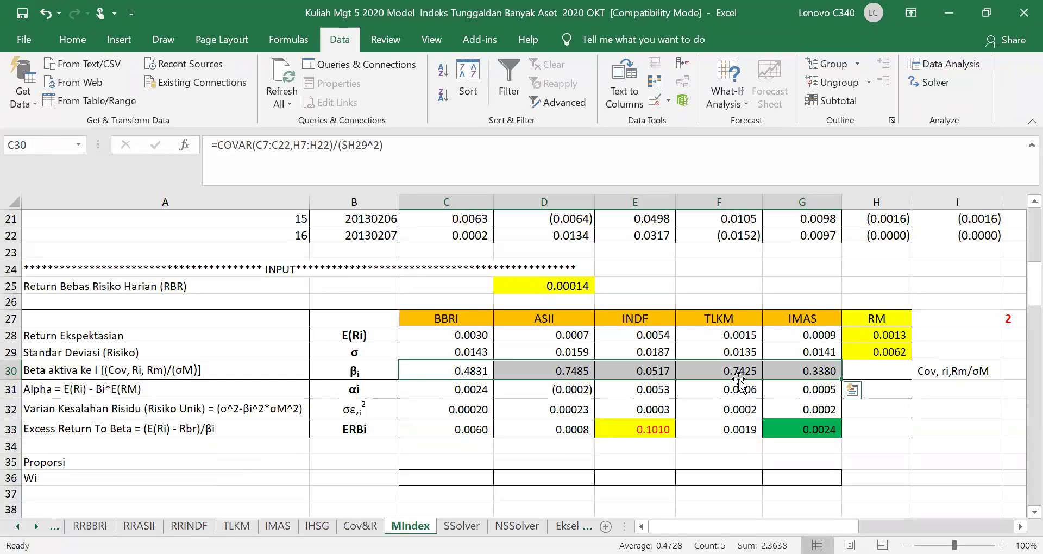
left_click(466, 429)
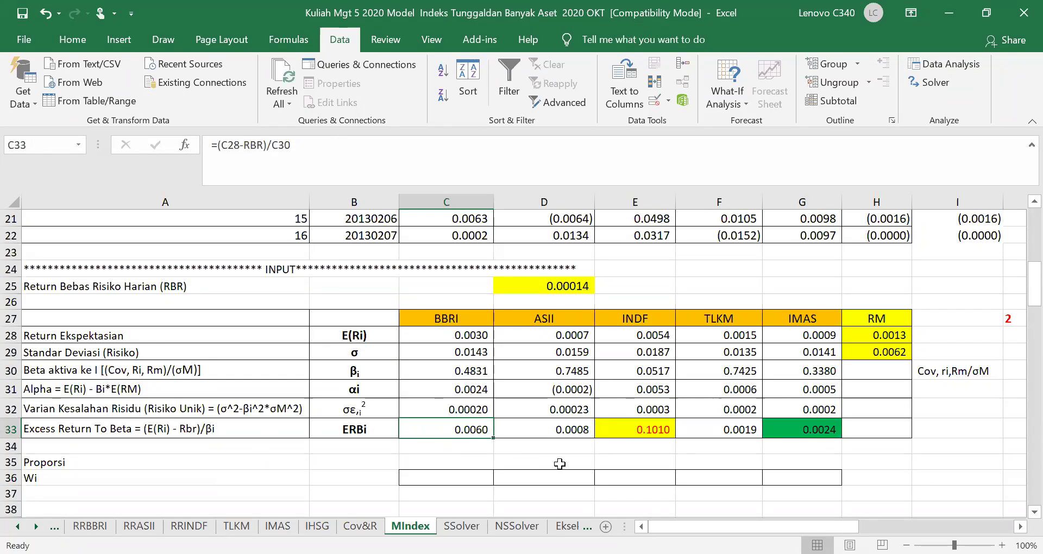
Step: Compare the ERBi values in row 33 with the ERBi ranking in row 42 of the output table, starting with INDF
scroll(564, 454, "down", 2)
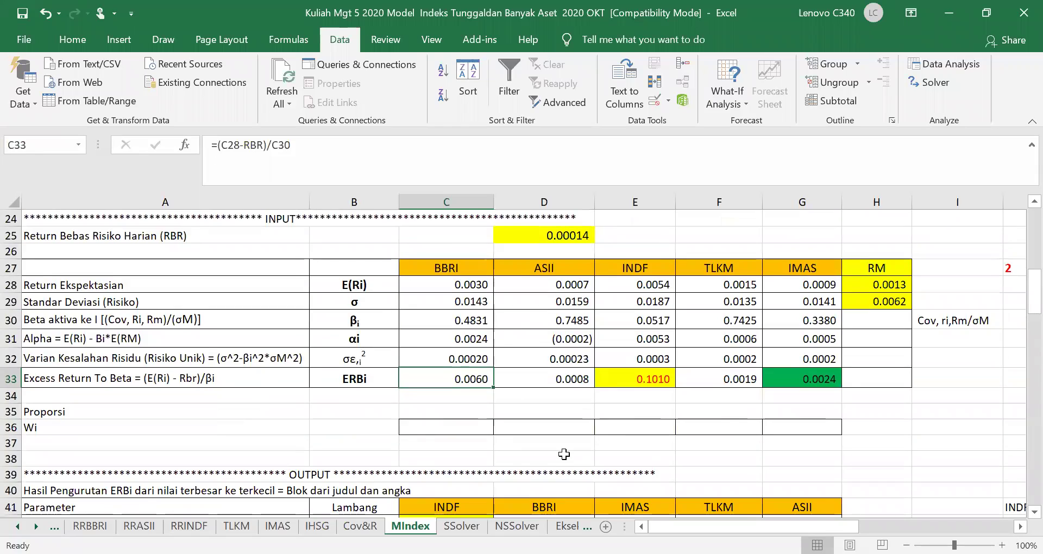
scroll(563, 453, "down", 1)
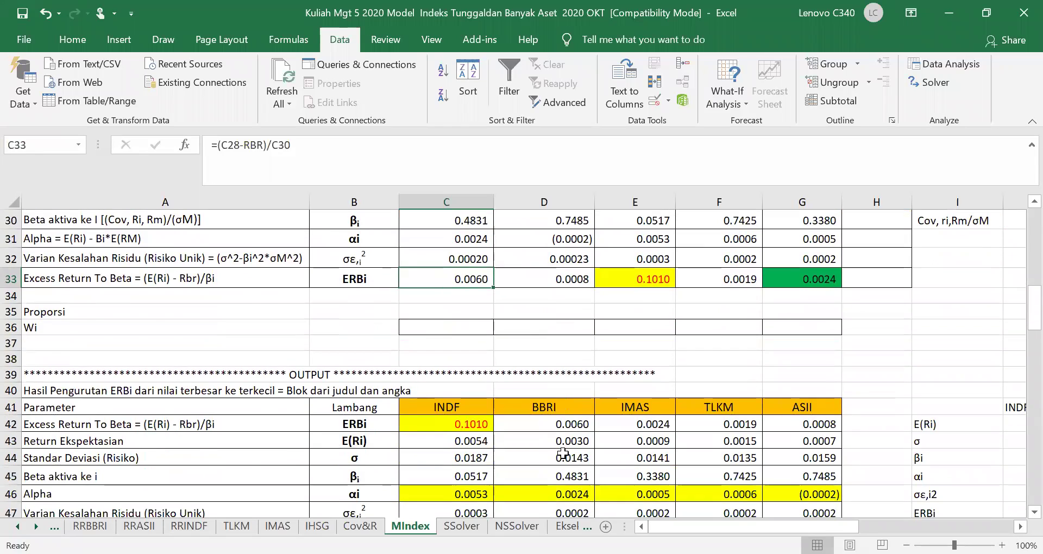
scroll(766, 367, "up", 1)
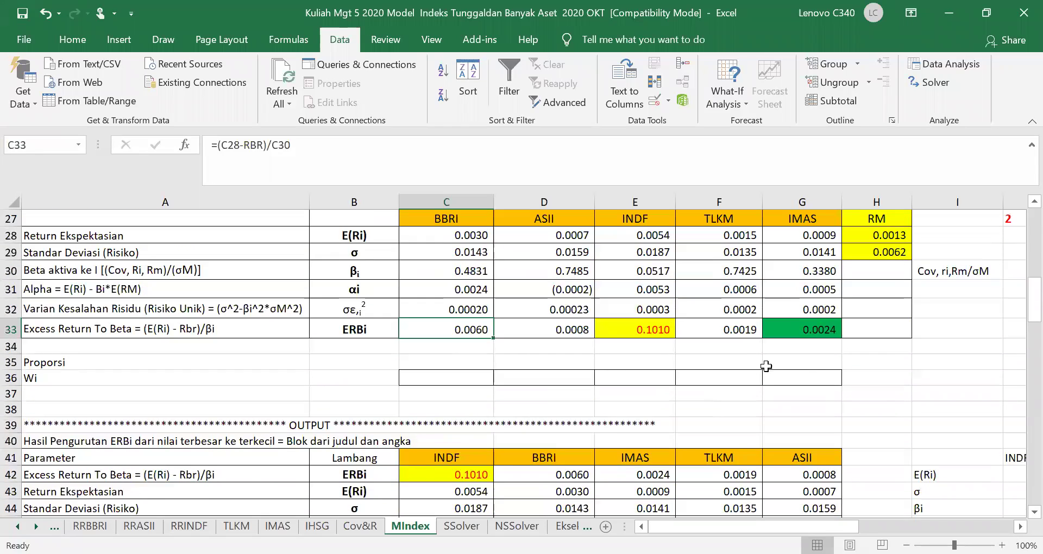
left_click(649, 325)
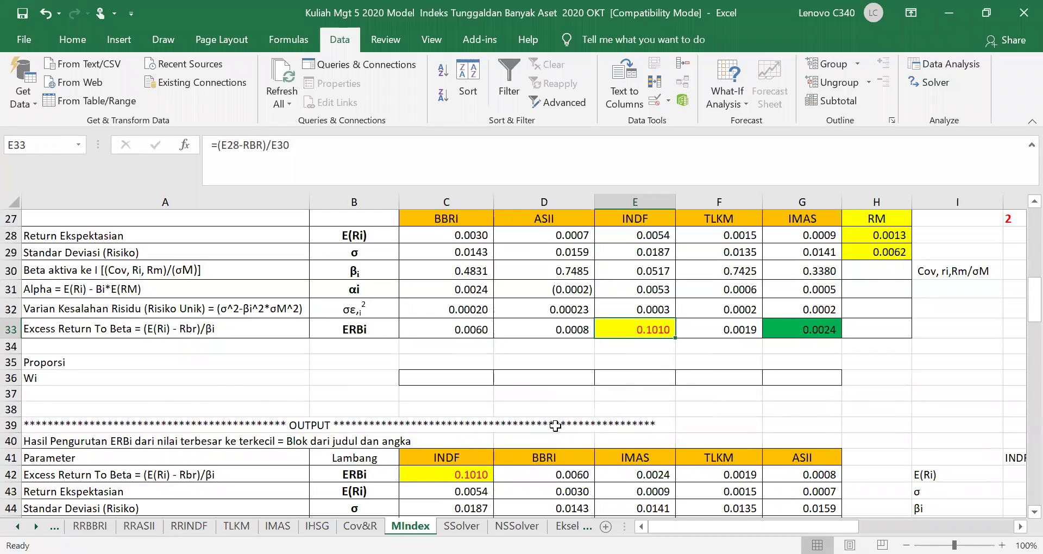
scroll(560, 427, "down", 1)
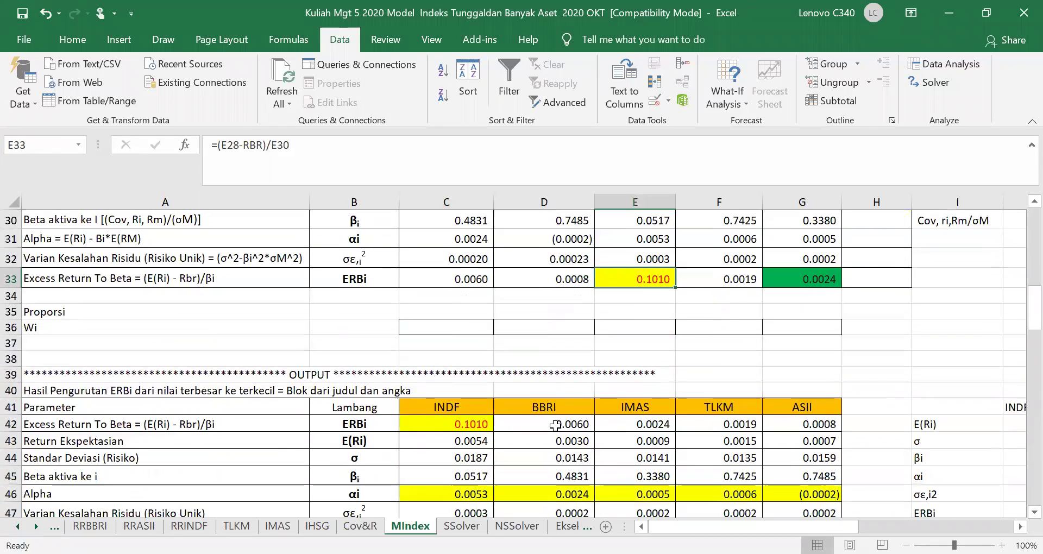
left_click(444, 427)
scroll(343, 432, "down", 1)
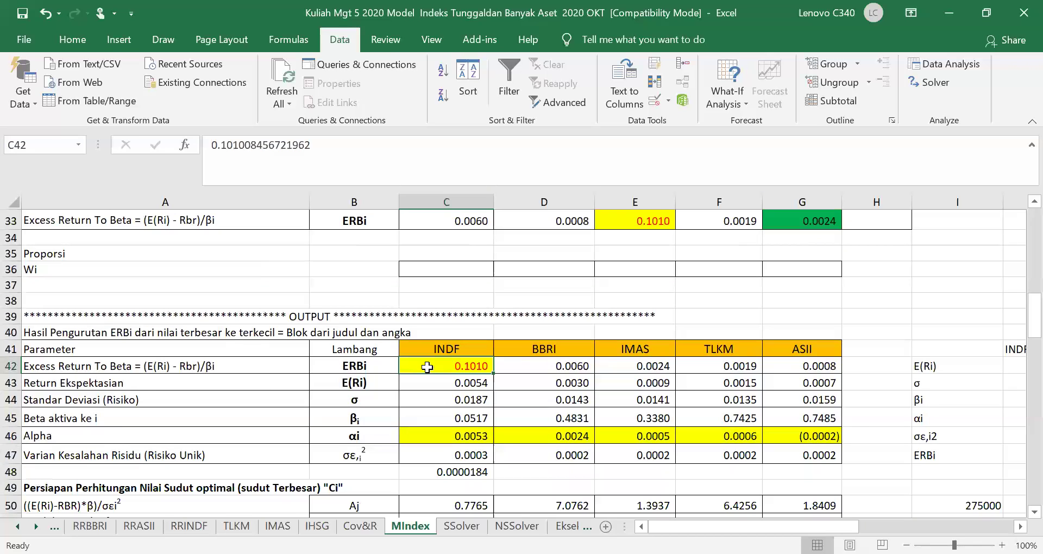
scroll(417, 421, "up", 2)
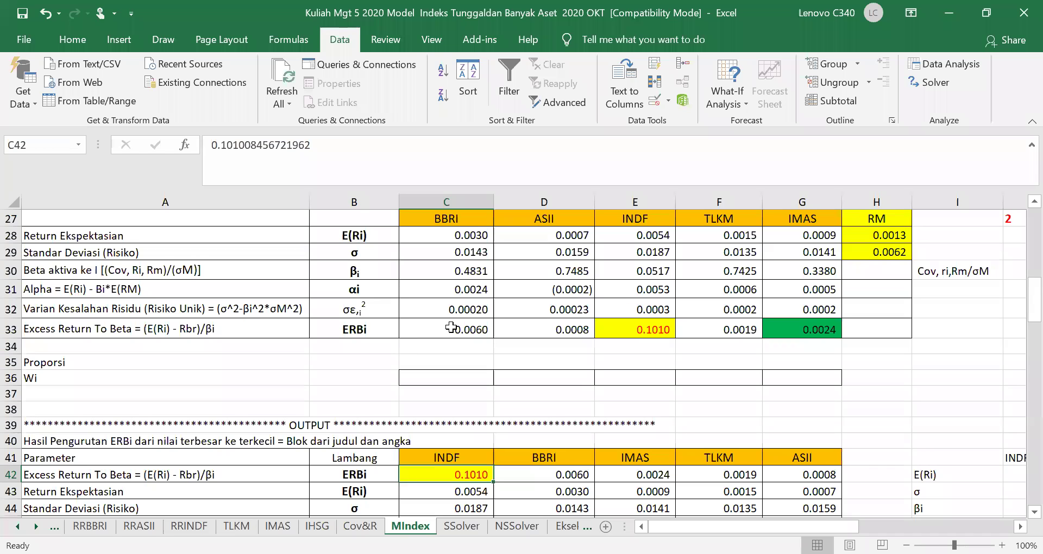
scroll(451, 327, "down", 2)
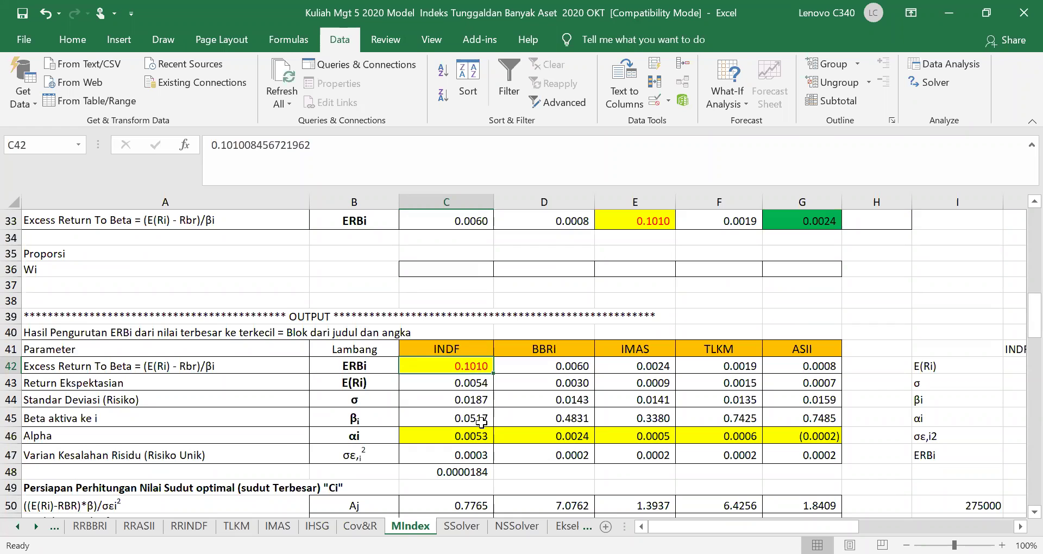
Step: Match each stock's ERBi in row 33 to its sorted place in row 42, checking INDF's formula in E33
scroll(663, 310, "up", 2)
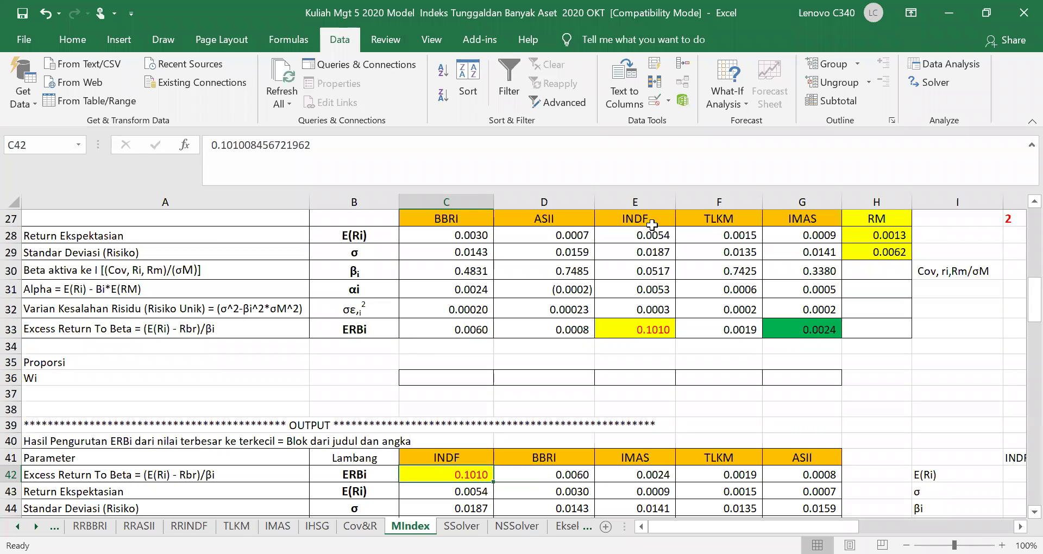
scroll(466, 483, "down", 2)
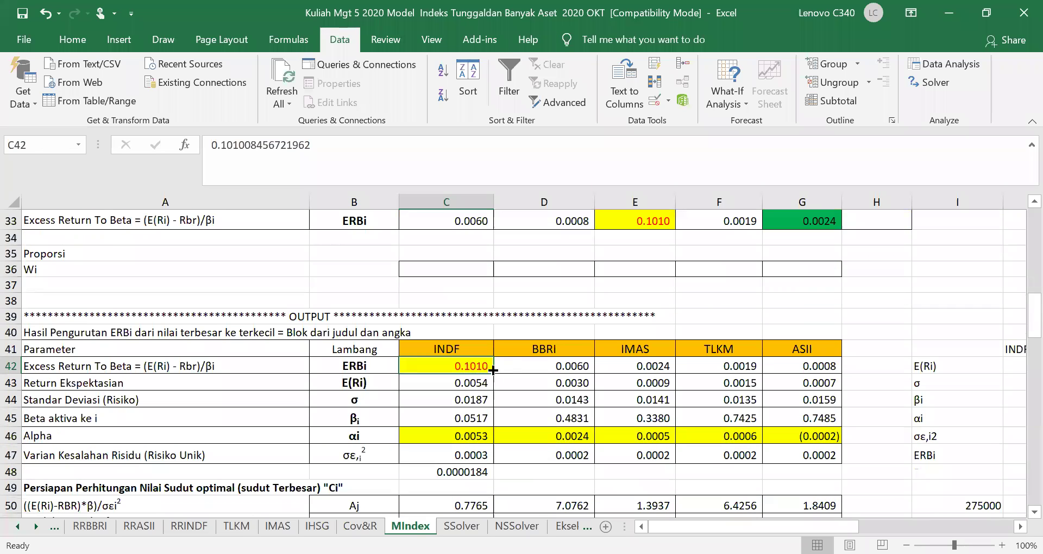
scroll(544, 388, "up", 3)
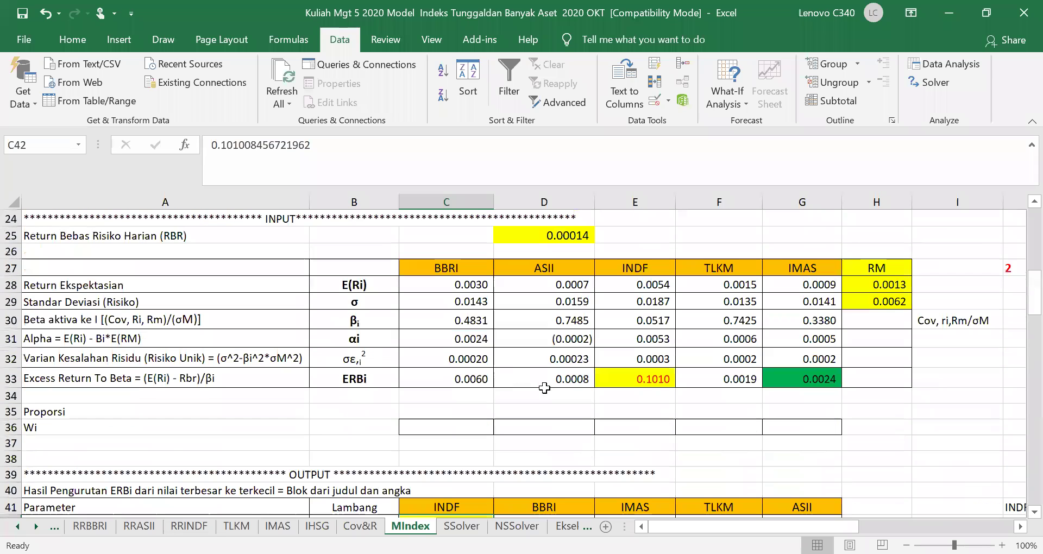
scroll(550, 428, "down", 2)
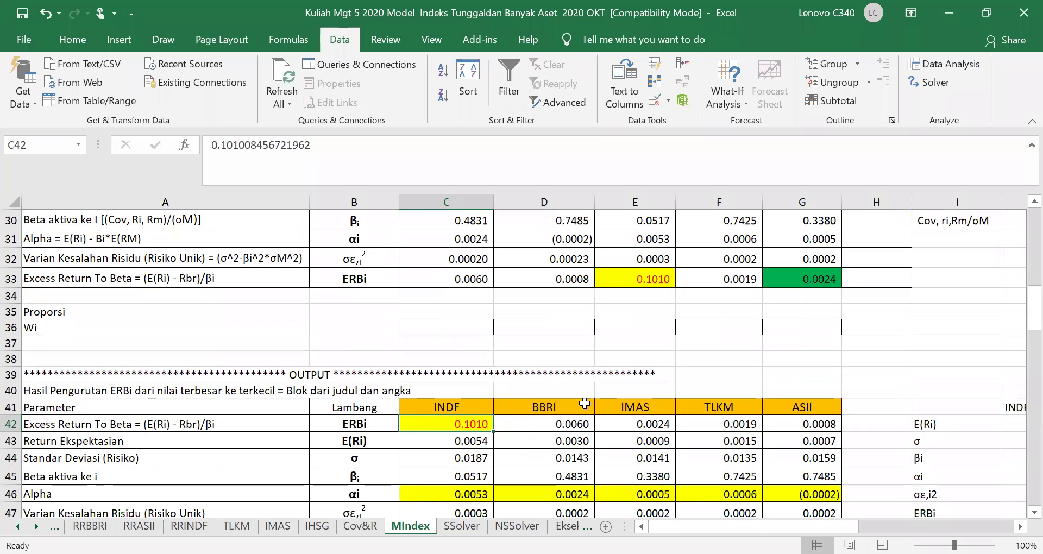
scroll(641, 283, "up", 1)
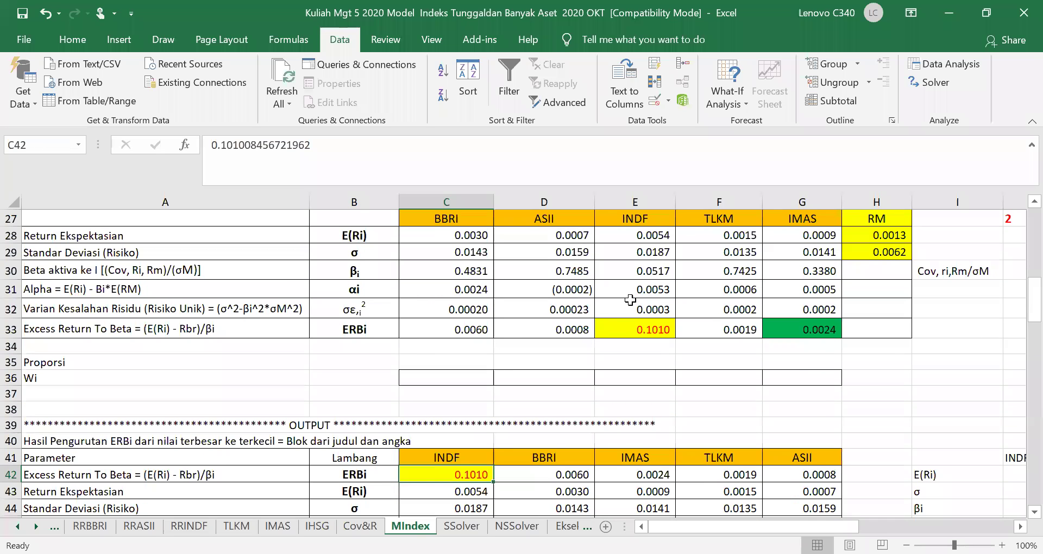
left_click(642, 323)
scroll(483, 427, "down", 2)
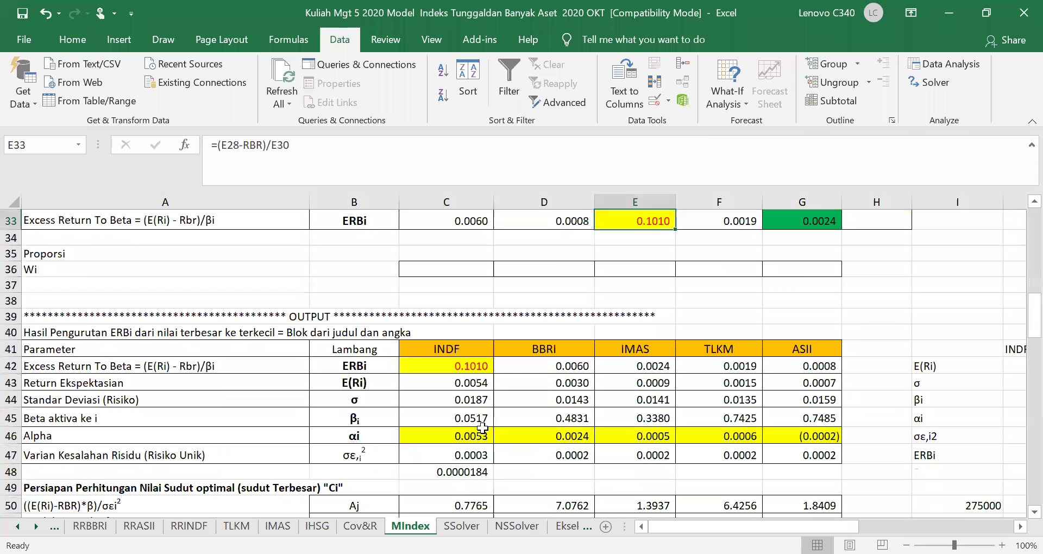
scroll(543, 289, "up", 1)
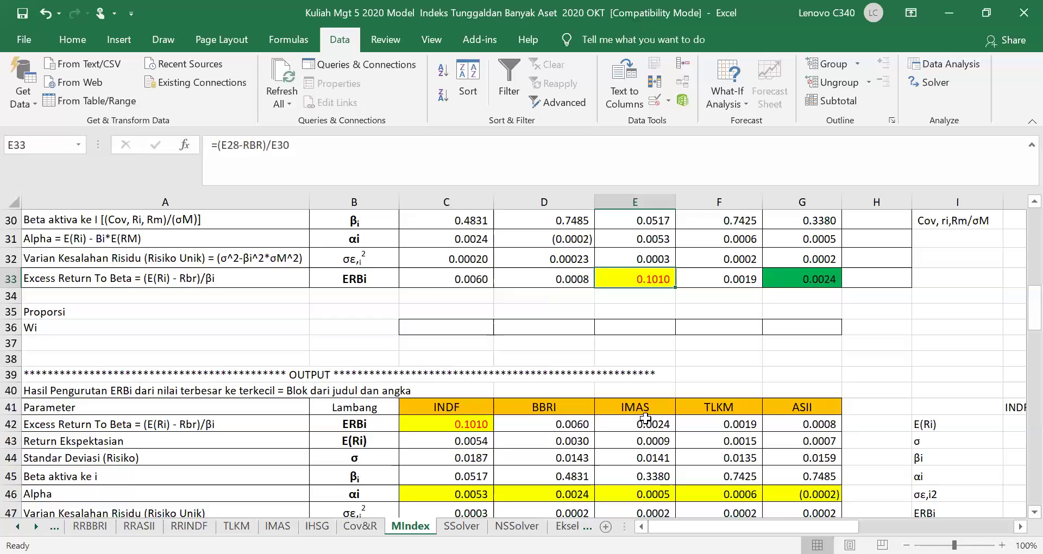
scroll(455, 440, "down", 2)
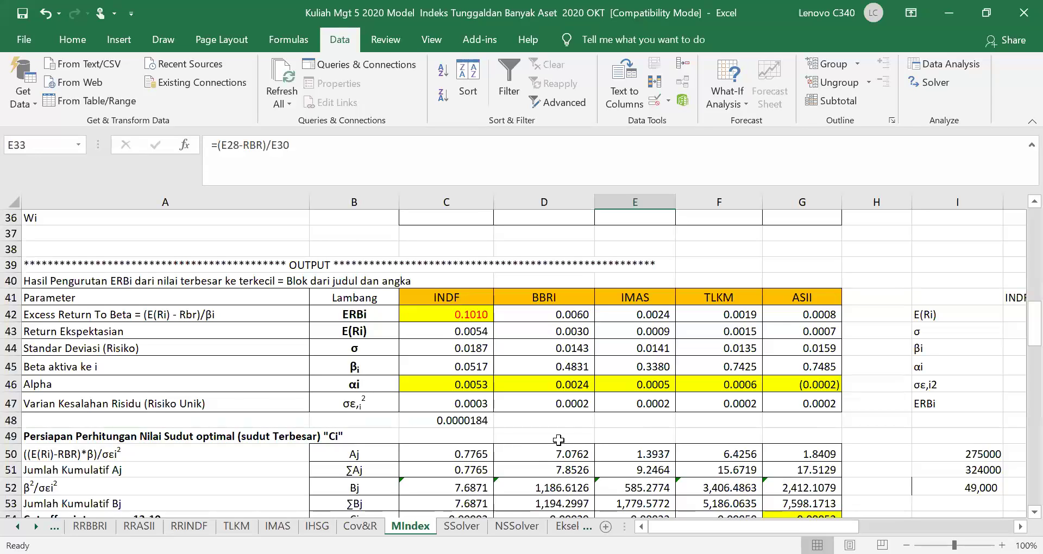
Step: Inspect INDF's Aj formula in C50 against its label in A50, and its cut-off point formula in C54
scroll(558, 441, "down", 1)
scroll(554, 440, "down", 1)
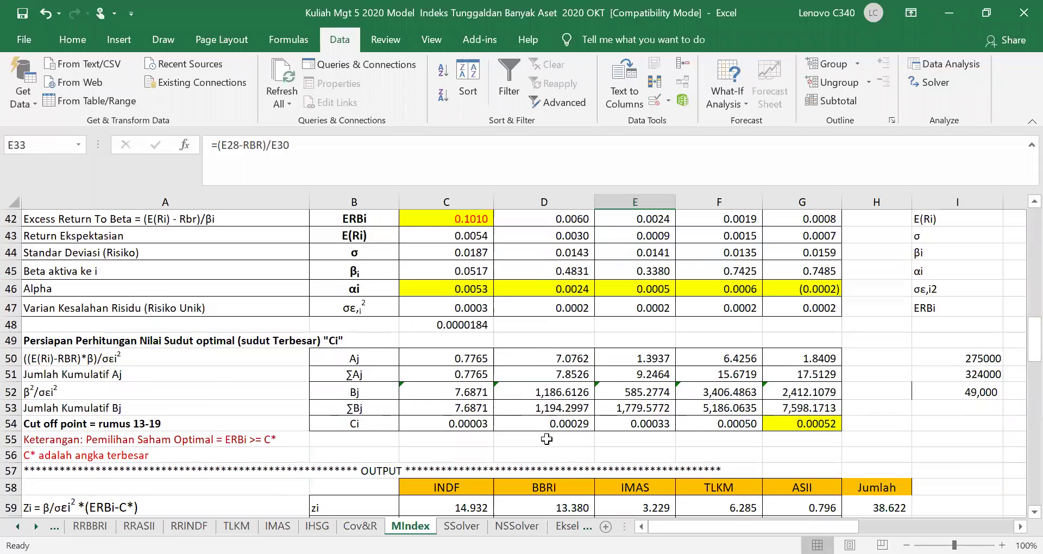
left_click(351, 361)
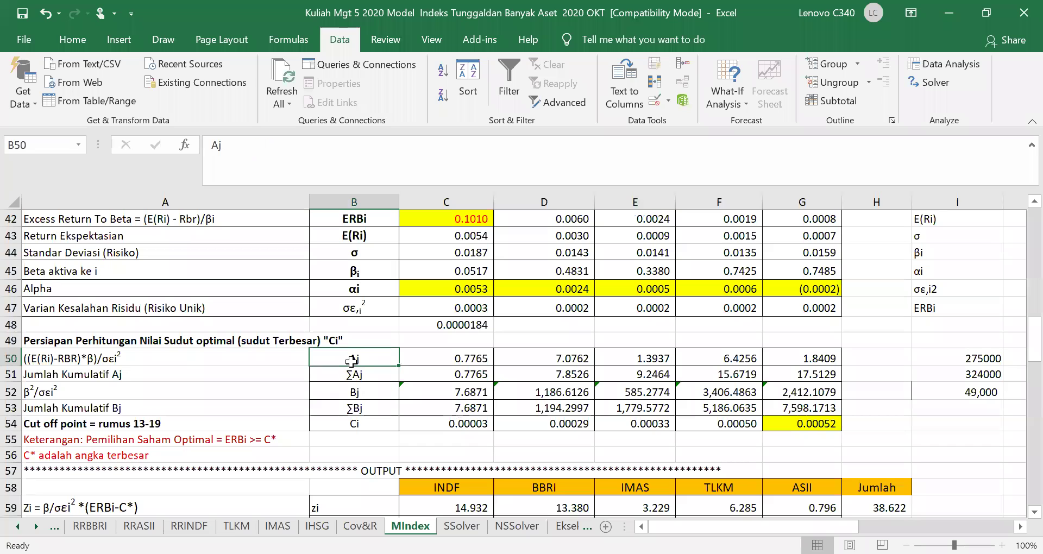
left_click(478, 359)
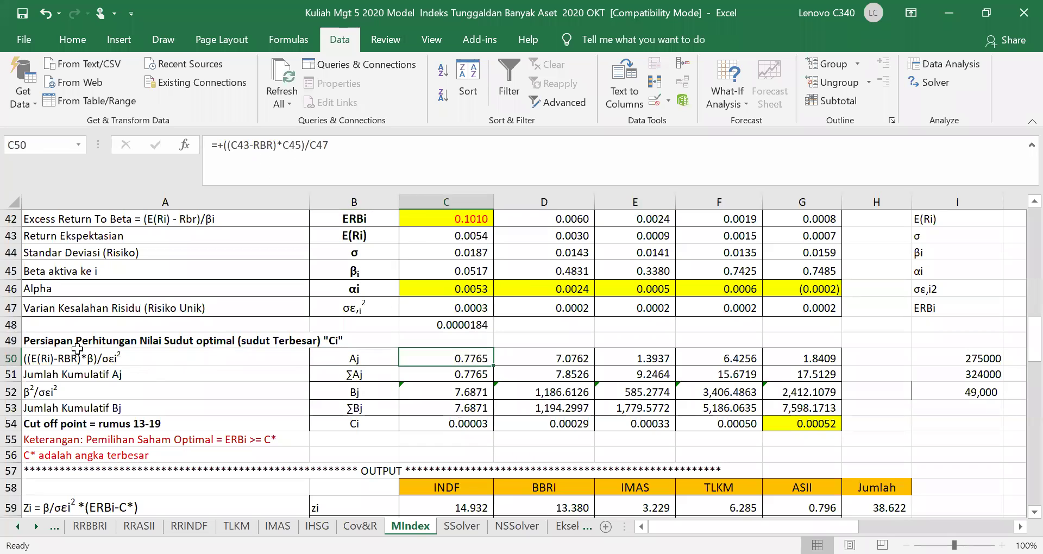
left_click(62, 357)
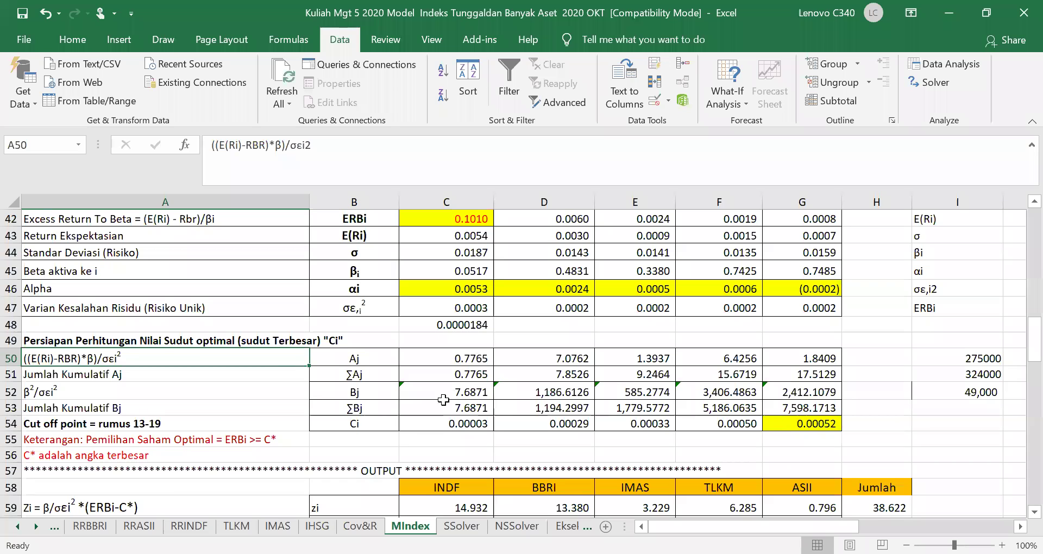
left_click(465, 425)
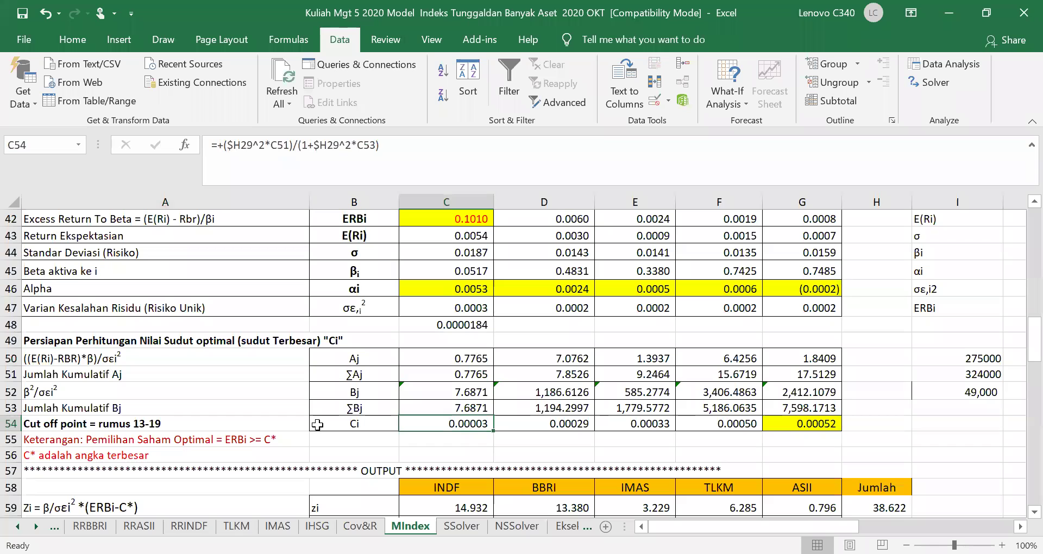
Step: Fill the Ci label in B54 and the ERBi label in B42 with the standard blue color
left_click(337, 424)
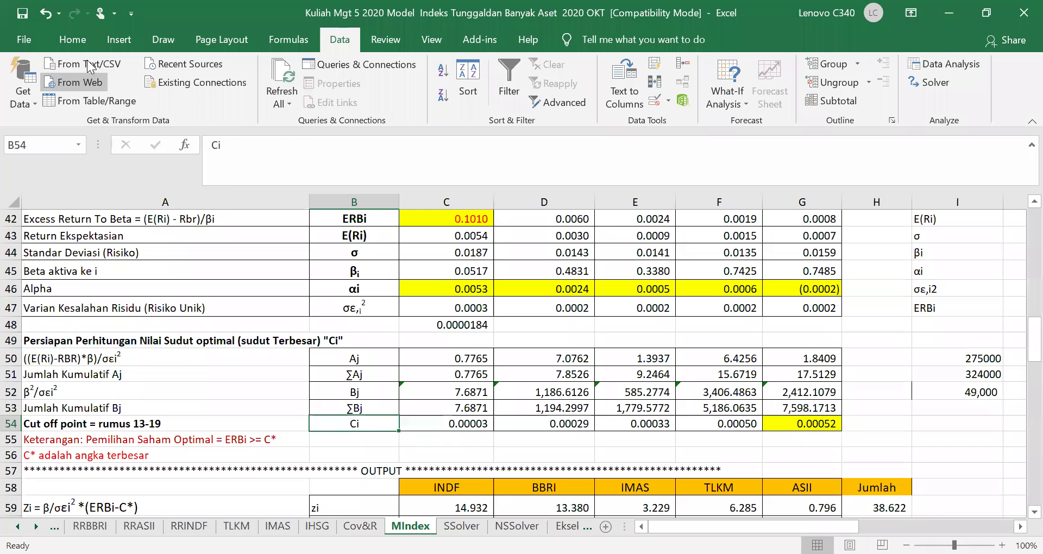
left_click(72, 40)
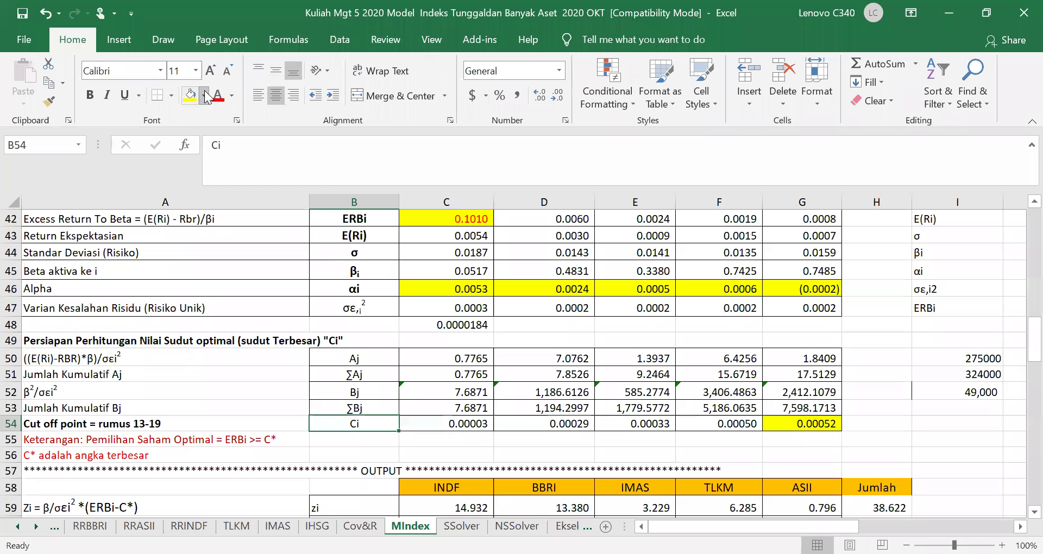
left_click(205, 96)
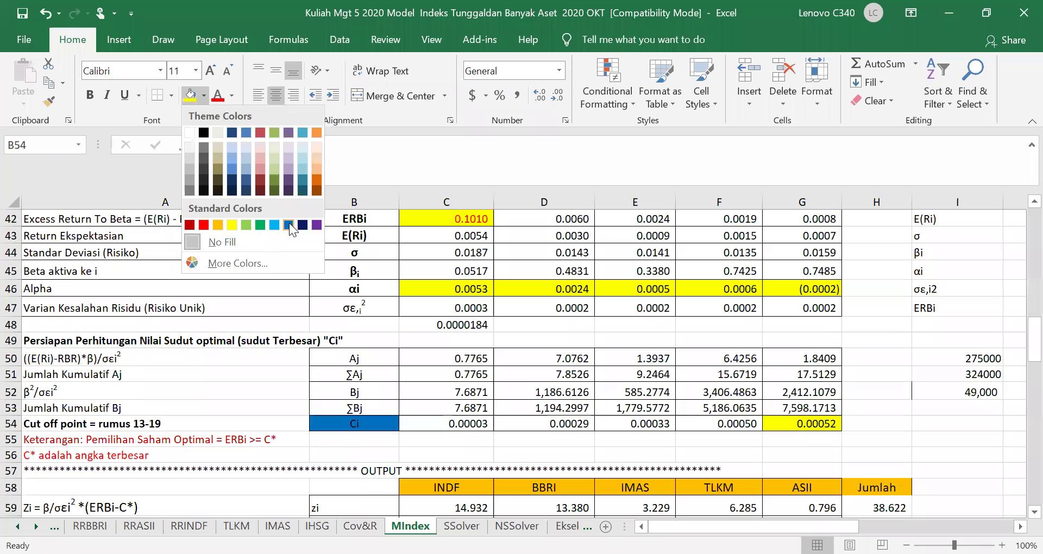
left_click(289, 224)
scroll(352, 267, "up", 1)
left_click(352, 267)
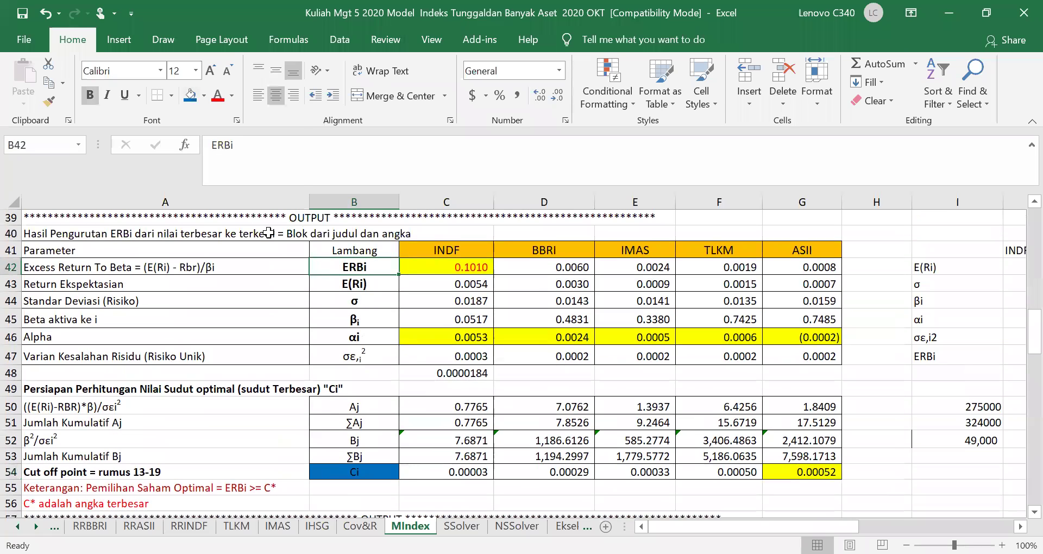
left_click(189, 101)
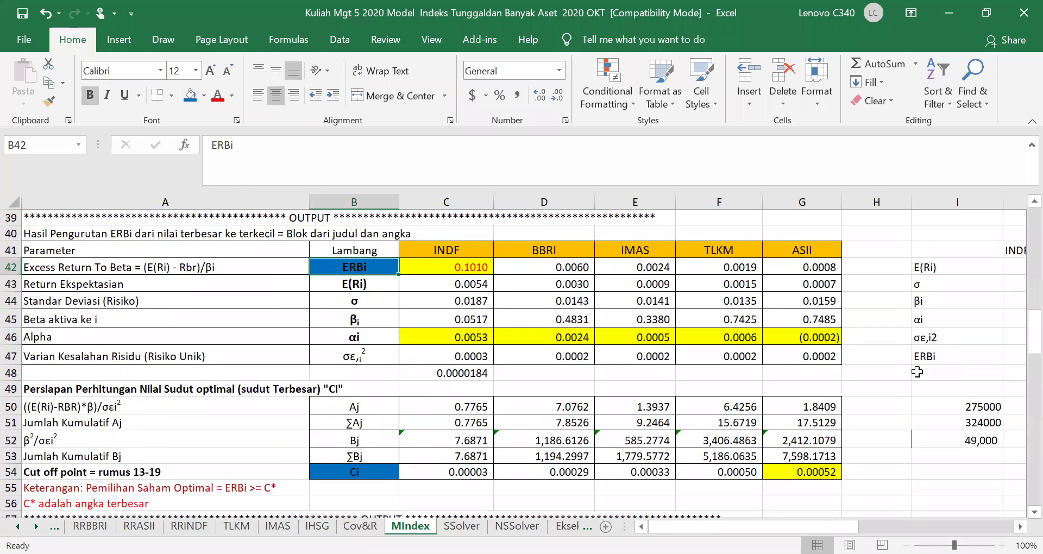
left_click(896, 426)
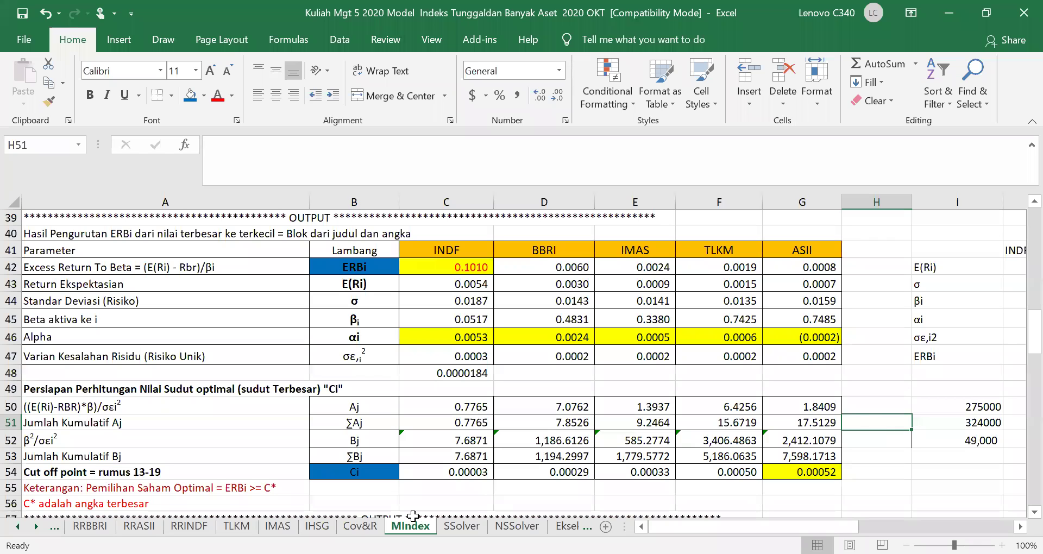
Step: Review the zi and Wi output table, inspecting INDF's weight formula in C60 and its zi formula in C59
scroll(508, 449, "down", 5)
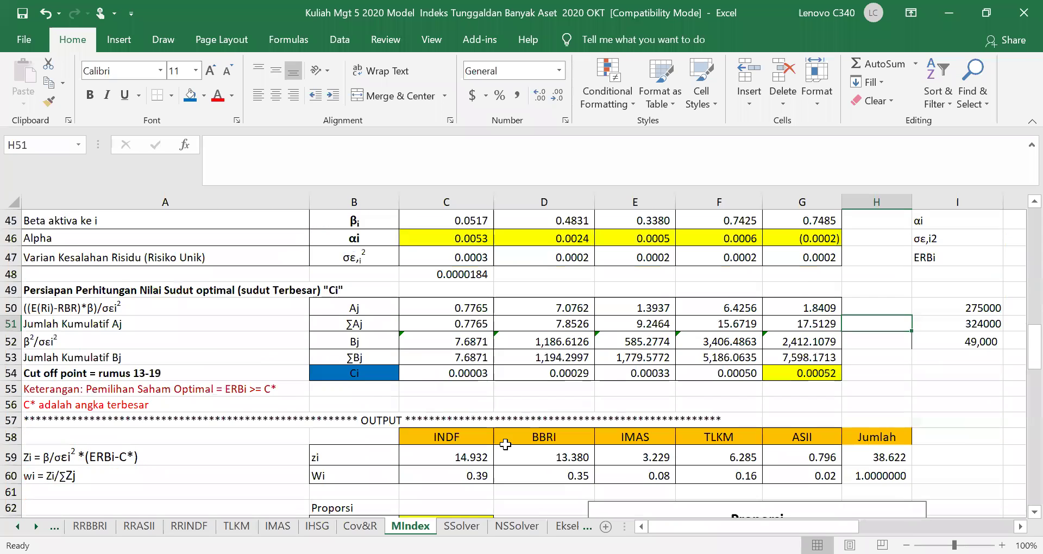
scroll(473, 350, "up", 2)
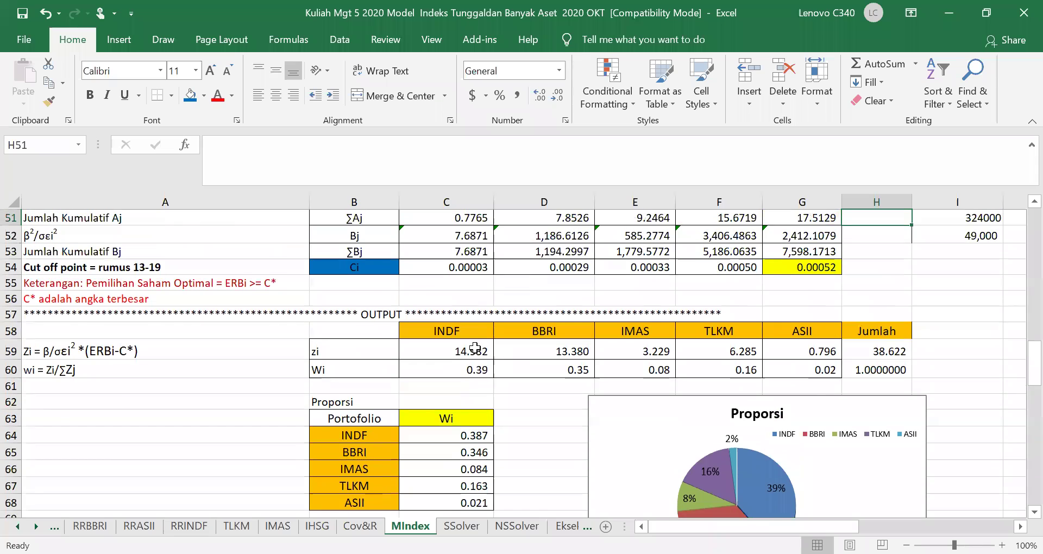
scroll(467, 347, "up", 2)
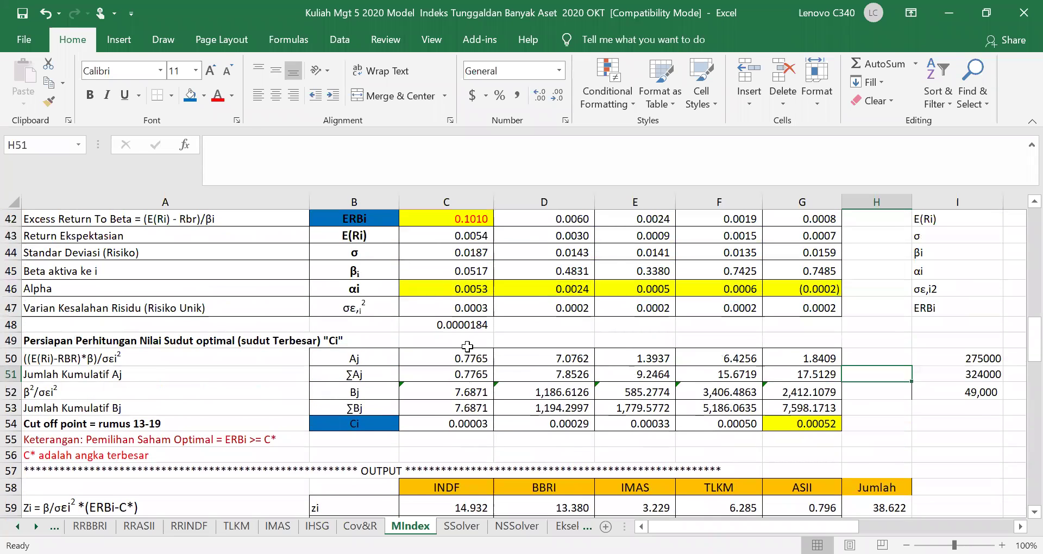
scroll(483, 359, "down", 1)
scroll(485, 361, "down", 2)
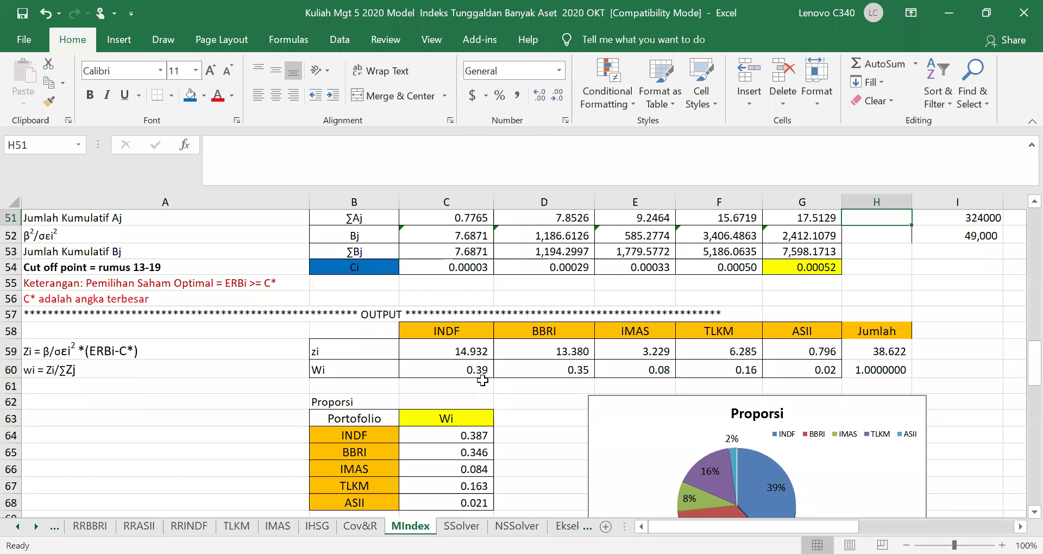
scroll(477, 383, "down", 1)
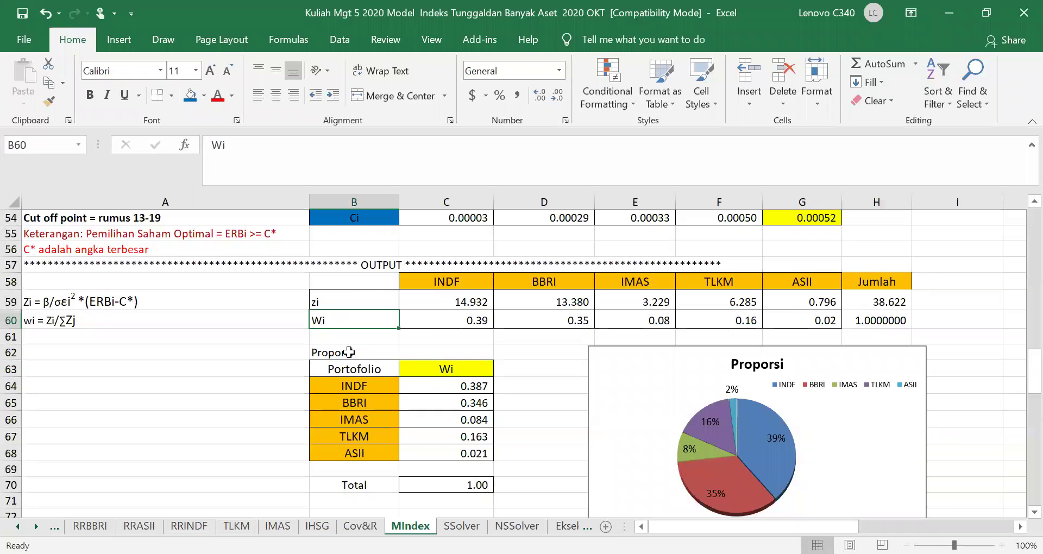
left_click(446, 319)
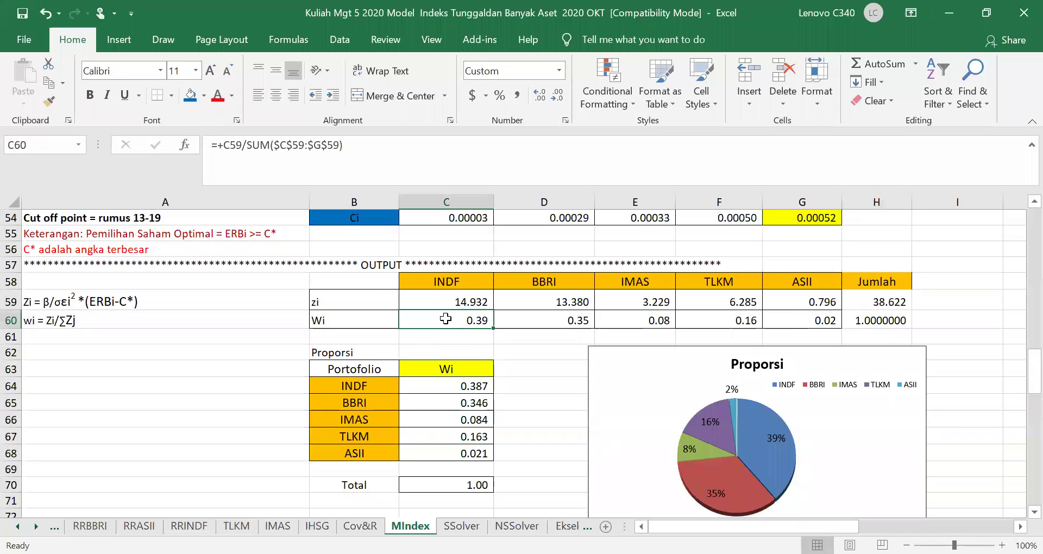
left_click(464, 300)
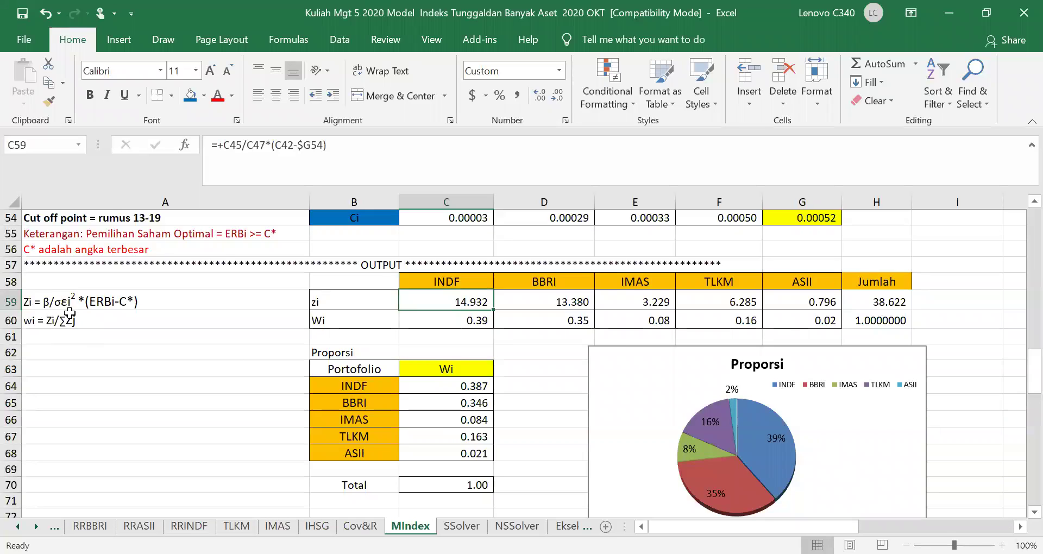
Step: Trace the inputs of INDF's zi formula back to the ERBi, beta, residual variance and cut-off point rows
scroll(191, 293, "up", 6)
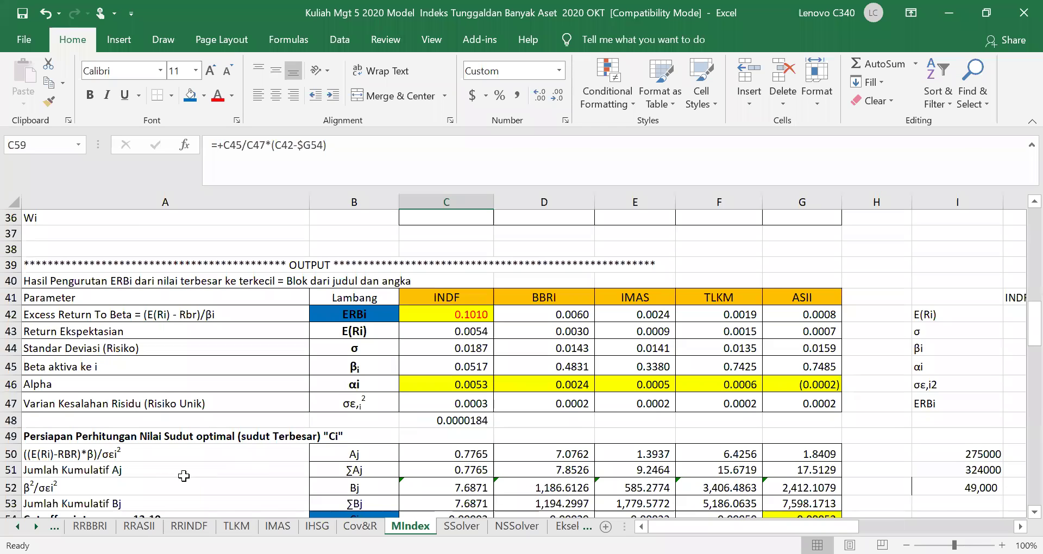
scroll(184, 476, "down", 4)
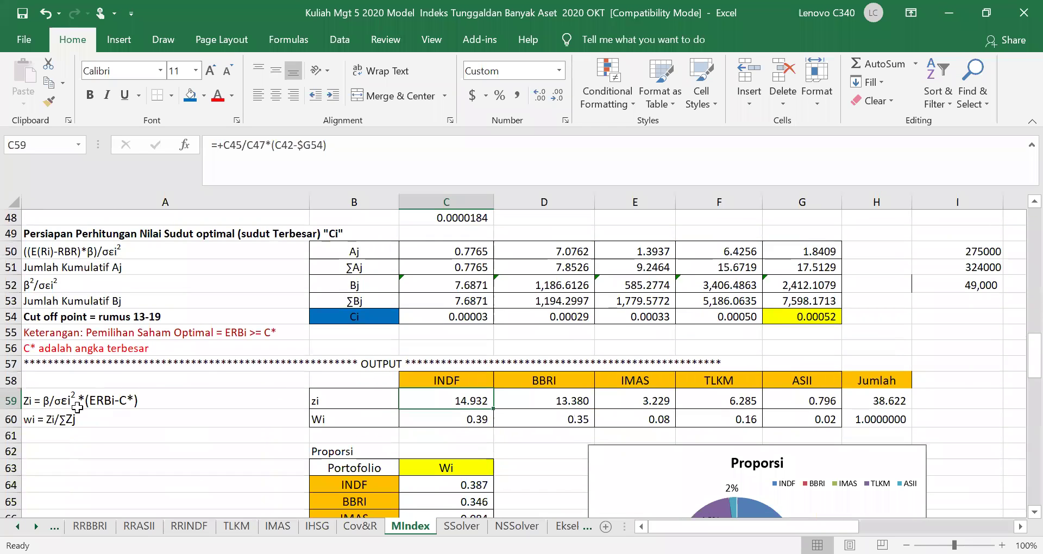
scroll(228, 393, "up", 3)
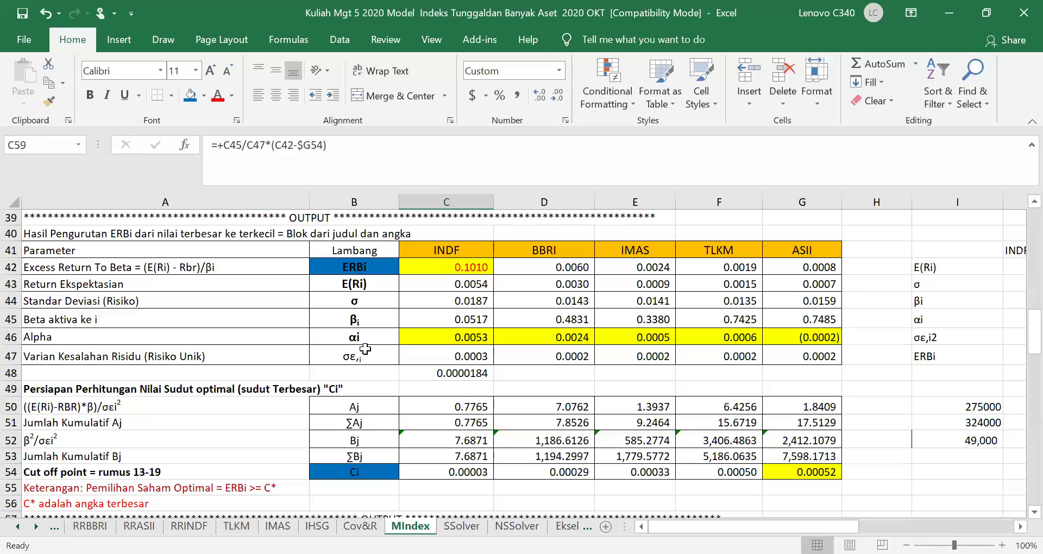
scroll(95, 506, "down", 2)
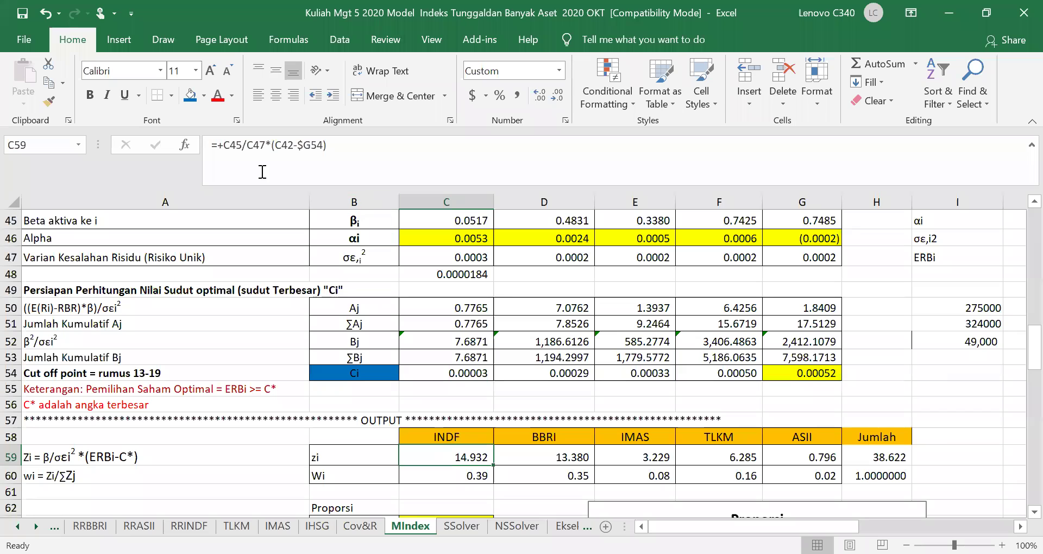
left_click(341, 148)
left_click_drag(326, 145, 211, 146)
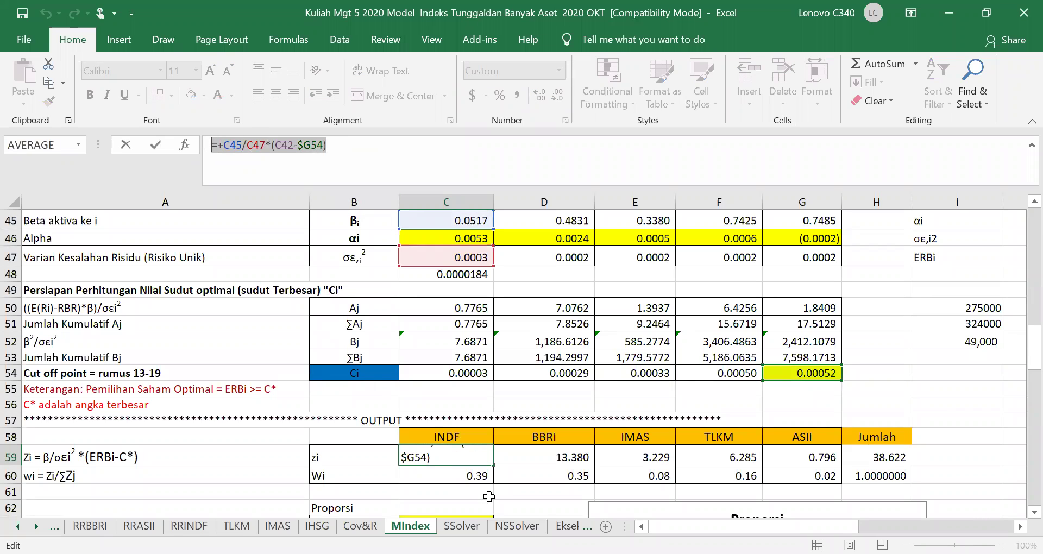
type("=")
left_click(516, 476)
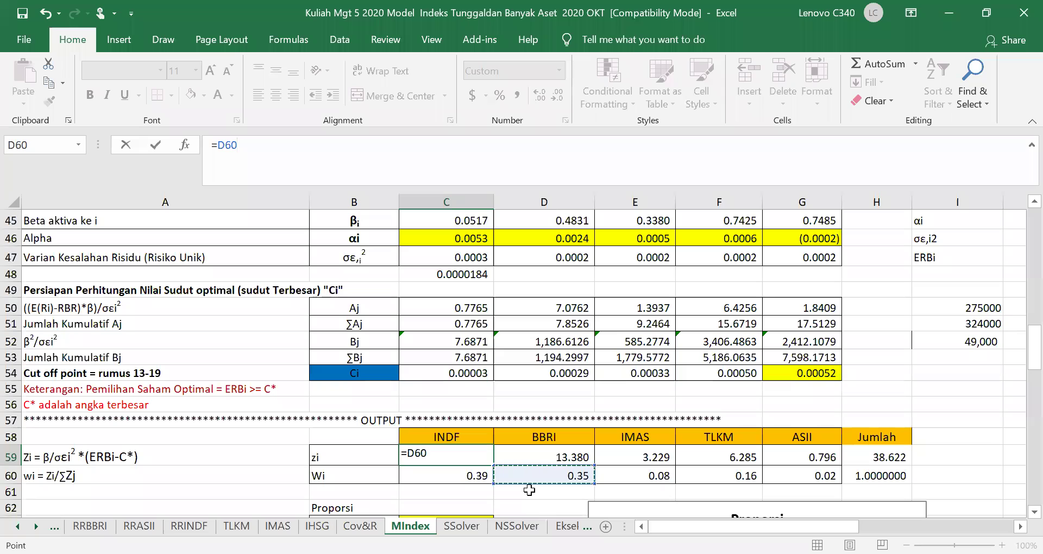
key("Escape")
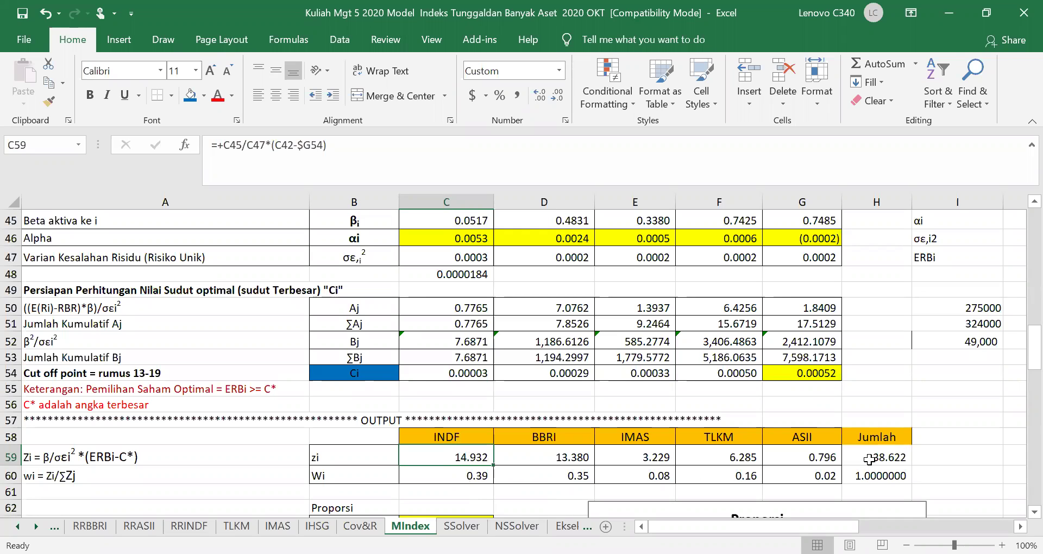
Step: Check the sum formulas for zi in H59 and for the weights Wi in H60
left_click(815, 453)
left_click(894, 458)
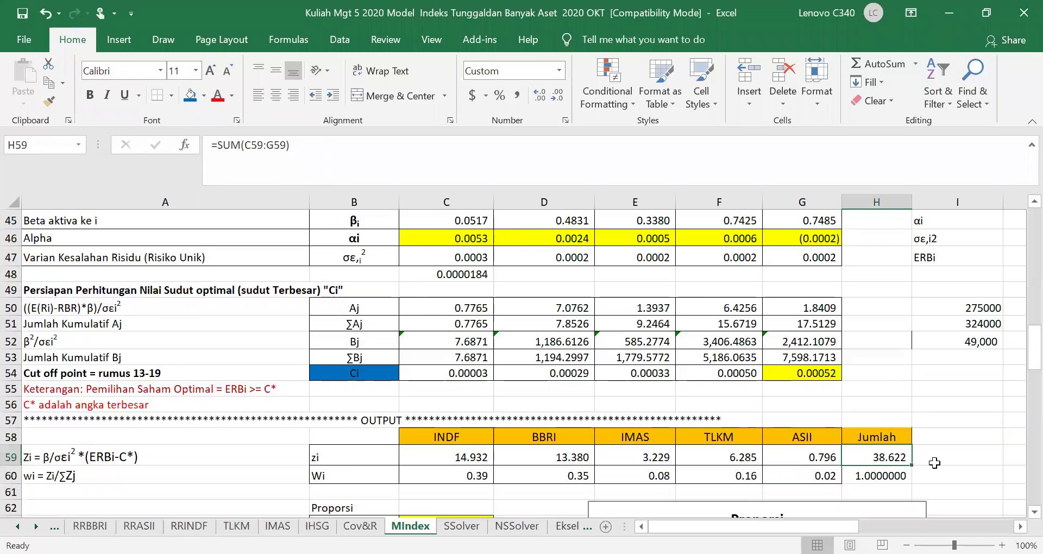
scroll(934, 463, "down", 1)
left_click(887, 419)
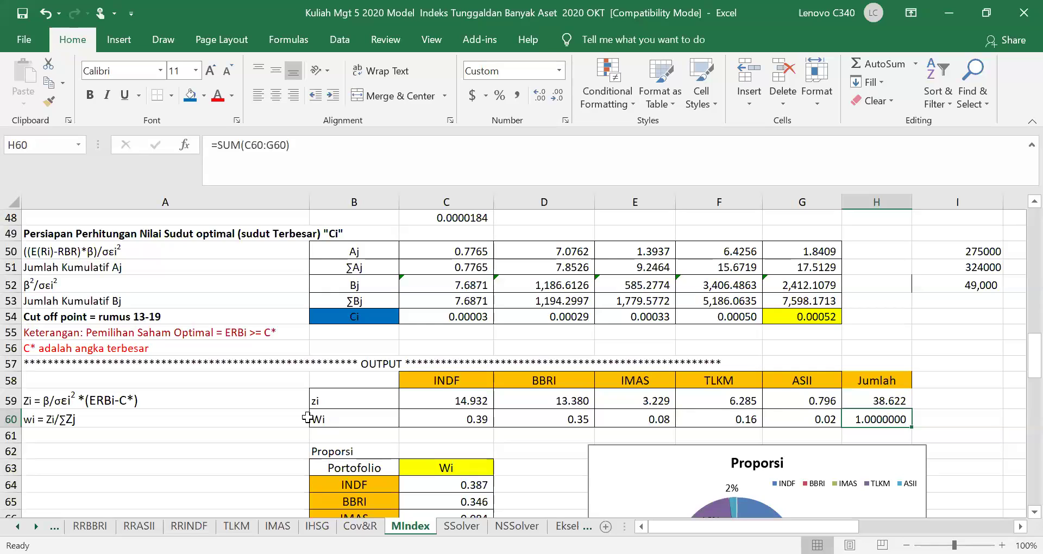
Step: Replace INDF's weight formula in C60 with its zi divided by the zi total, +C59/H59
left_click(471, 403)
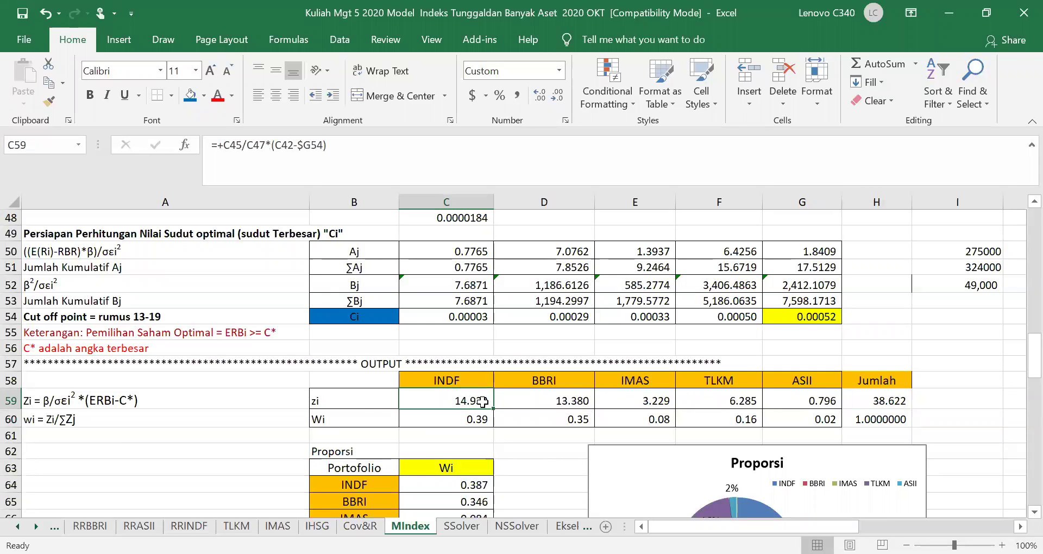
left_click(890, 405)
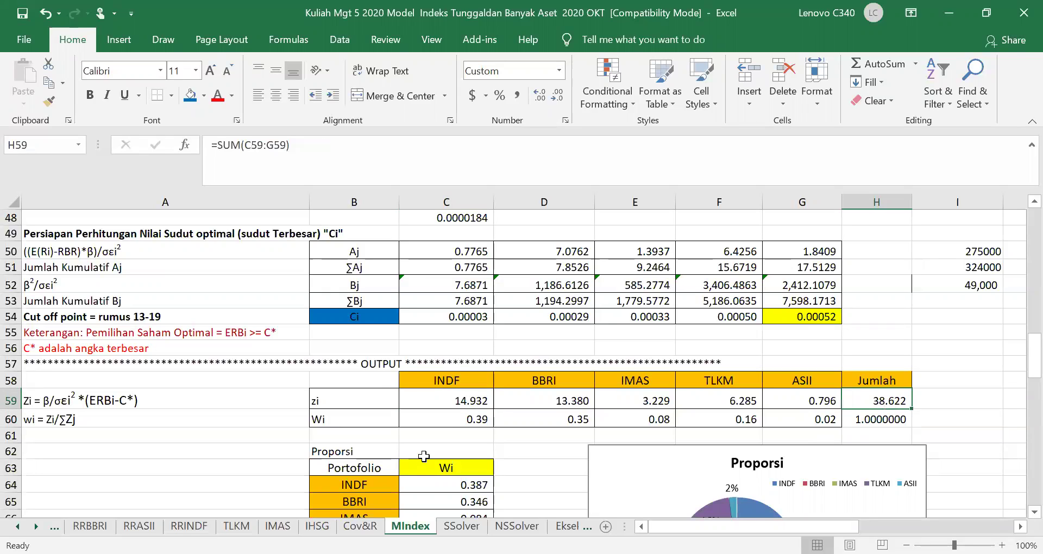
left_click(470, 417)
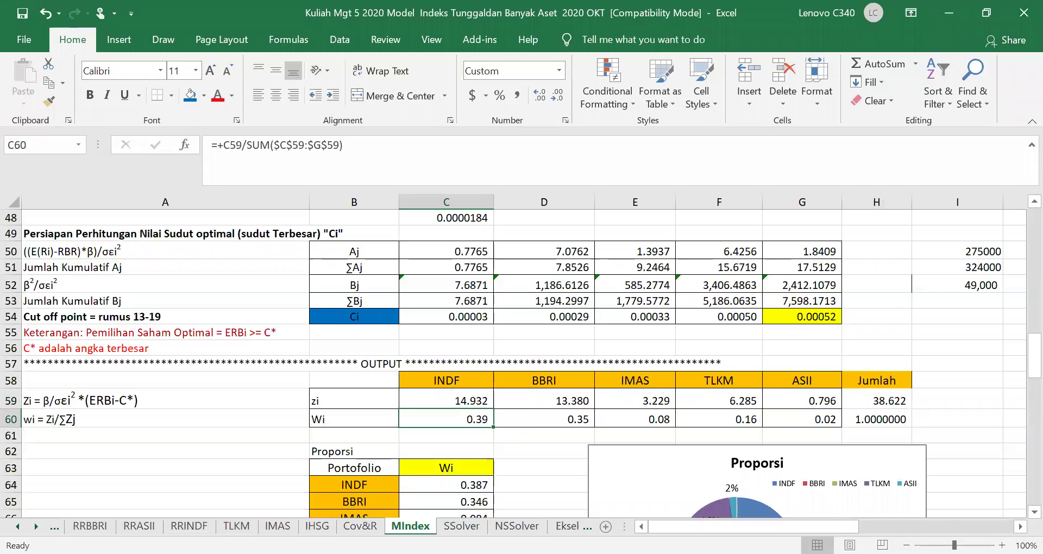
type("+")
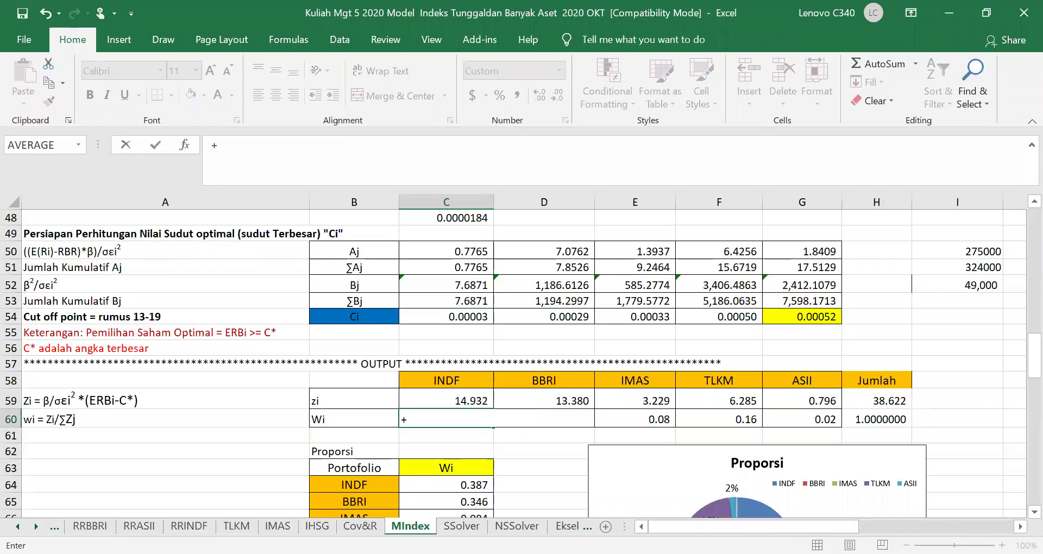
left_click(447, 396)
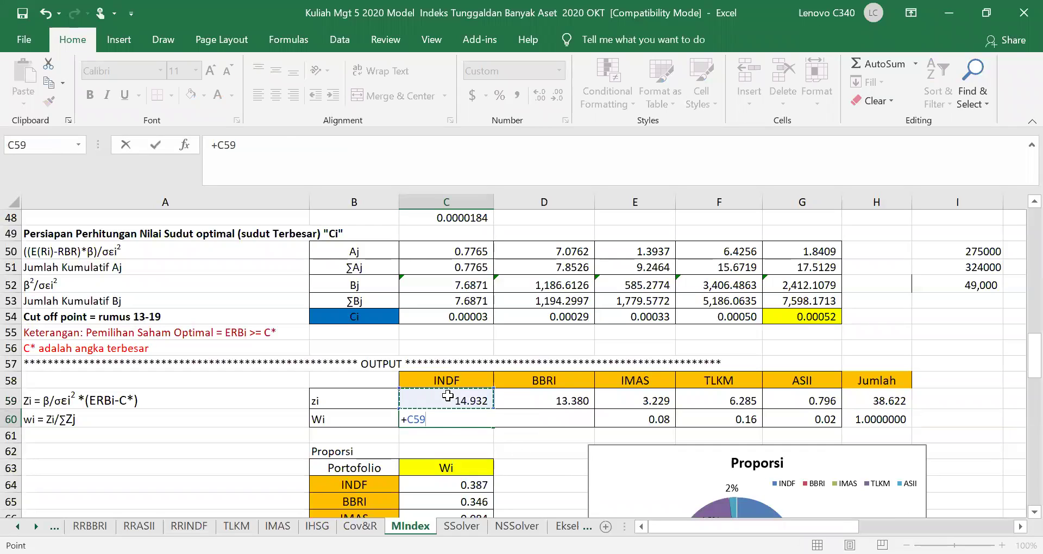
type("/")
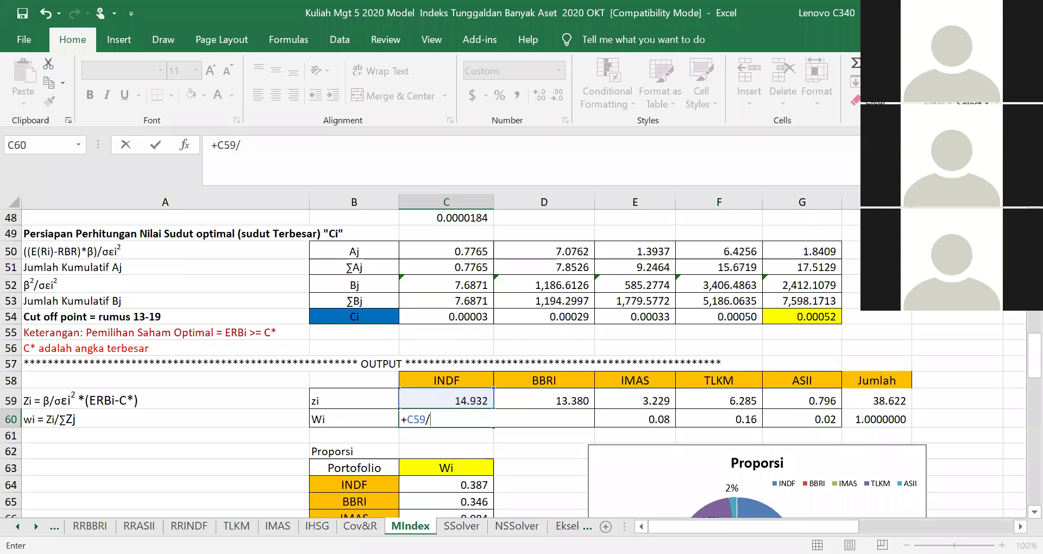
left_click(886, 402)
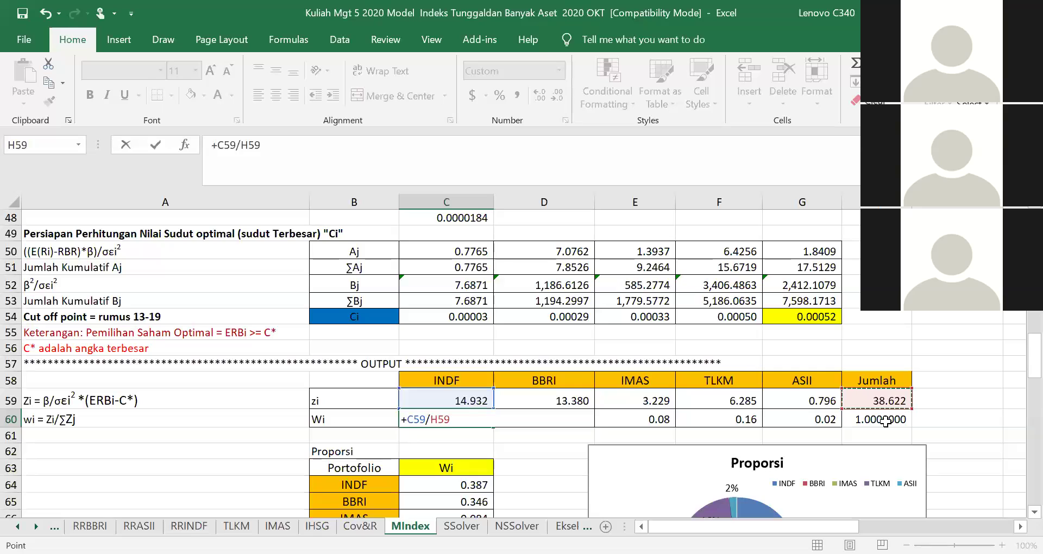
key("Return")
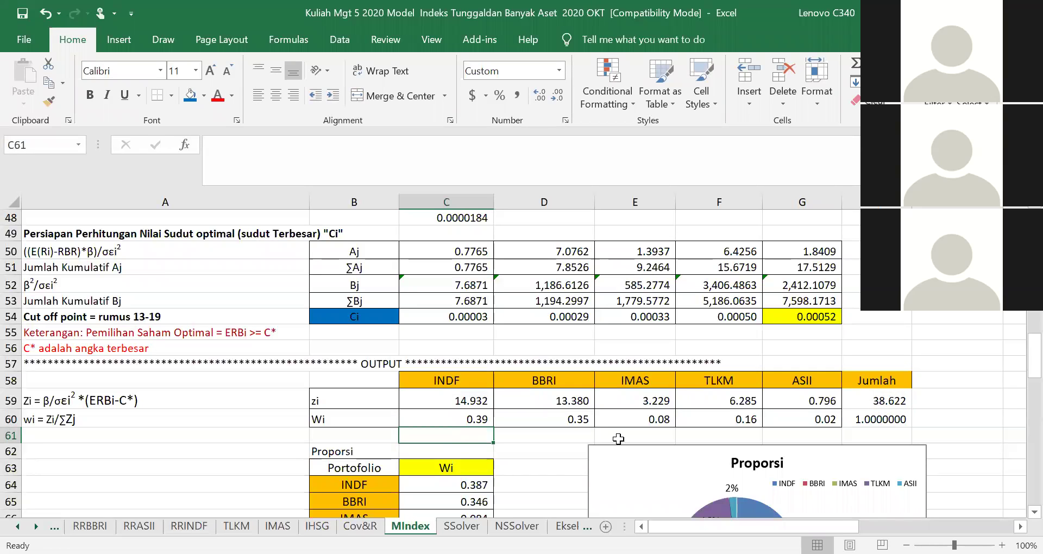
Step: Anchor the total's column in INDF's weight formula as =+C59/$H59 and fill it across the Wi row through ASII in G60
left_click(477, 420)
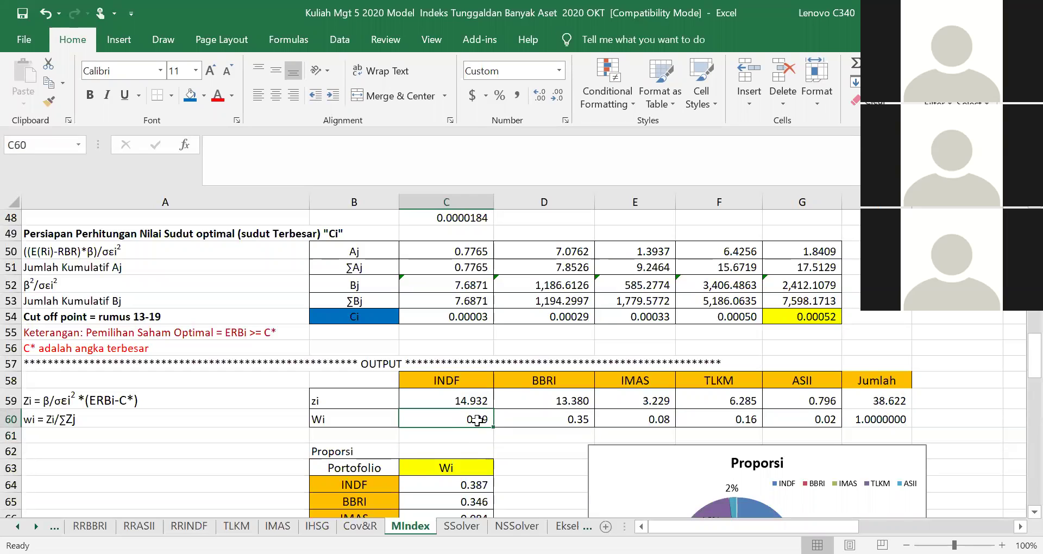
left_click(247, 142)
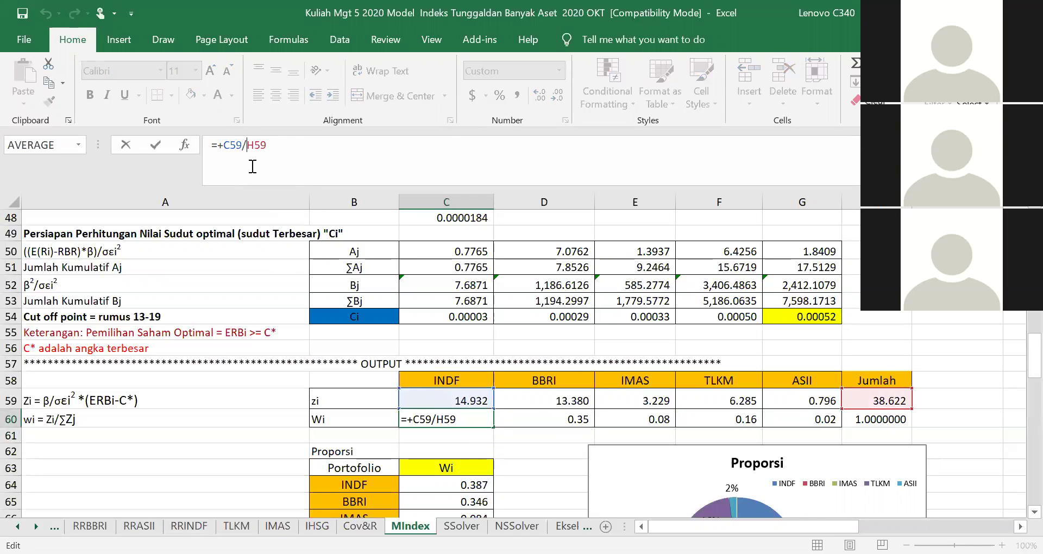
type("$")
key("Return")
left_click(471, 418)
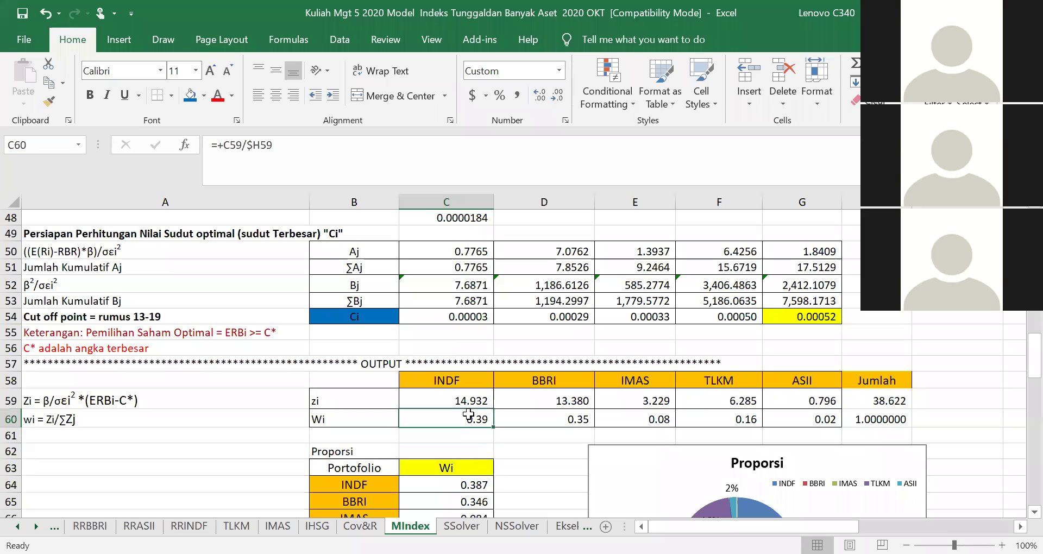
left_click_drag(493, 429, 816, 431)
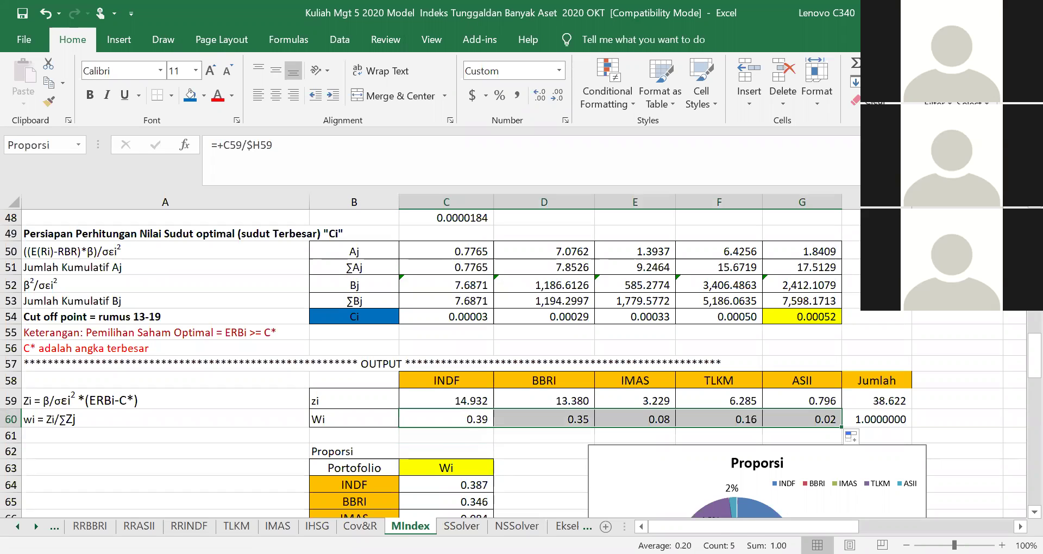
Step: Check the weight total in H60 and review the Proporsi table, its pie chart and the Portofolio Optimal table
left_click(900, 425)
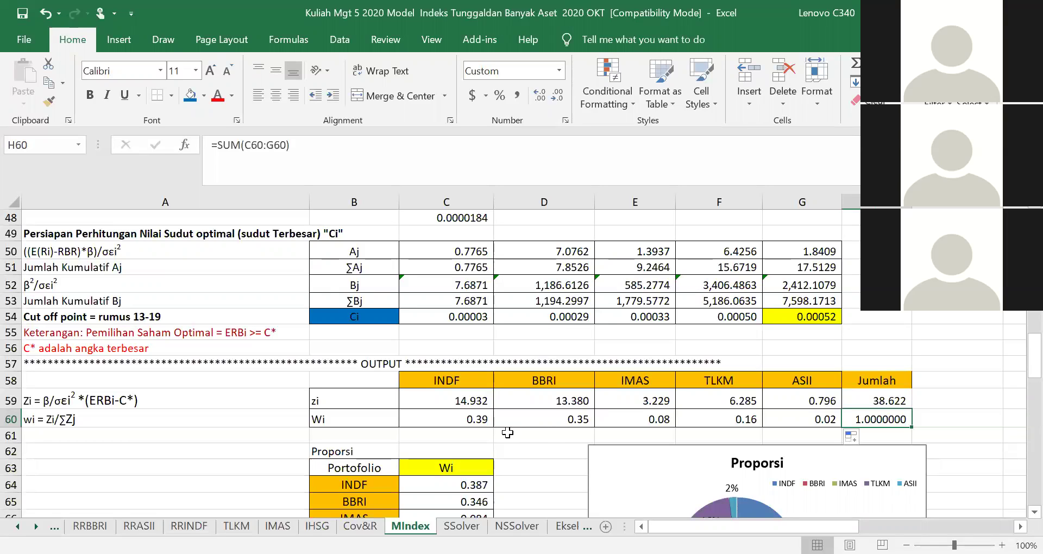
scroll(508, 433, "down", 2)
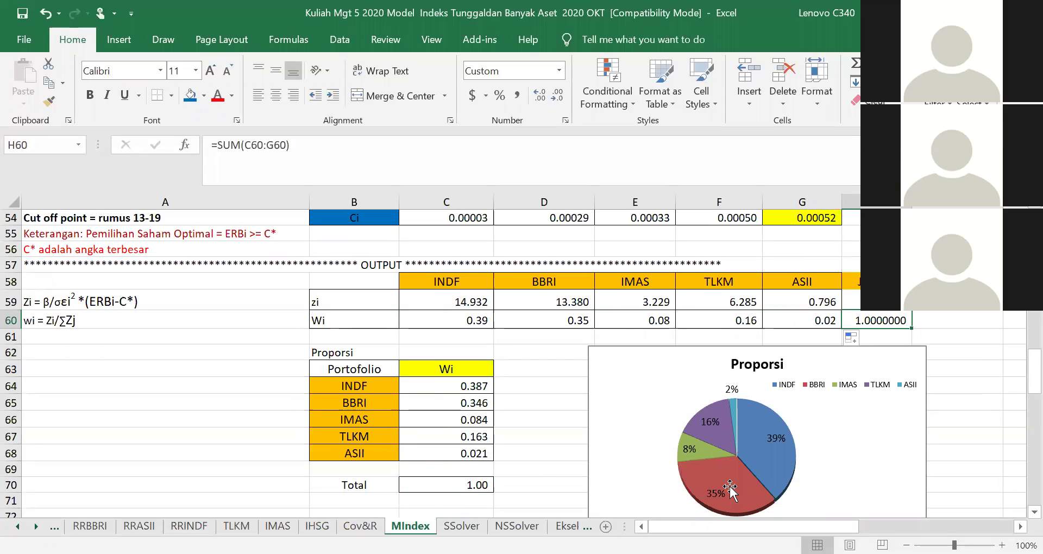
scroll(729, 488, "down", 1)
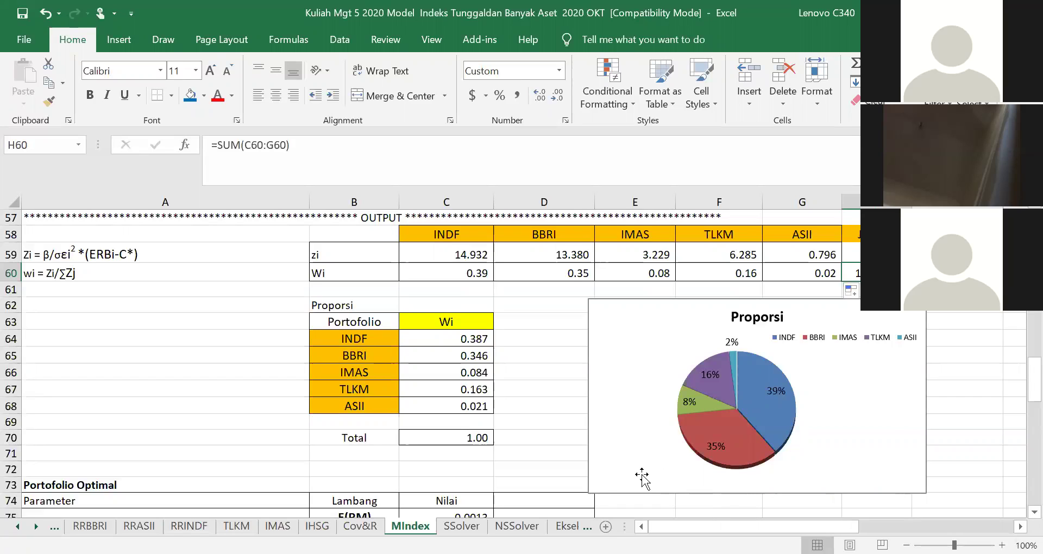
scroll(455, 440, "down", 3)
scroll(455, 440, "down", 4)
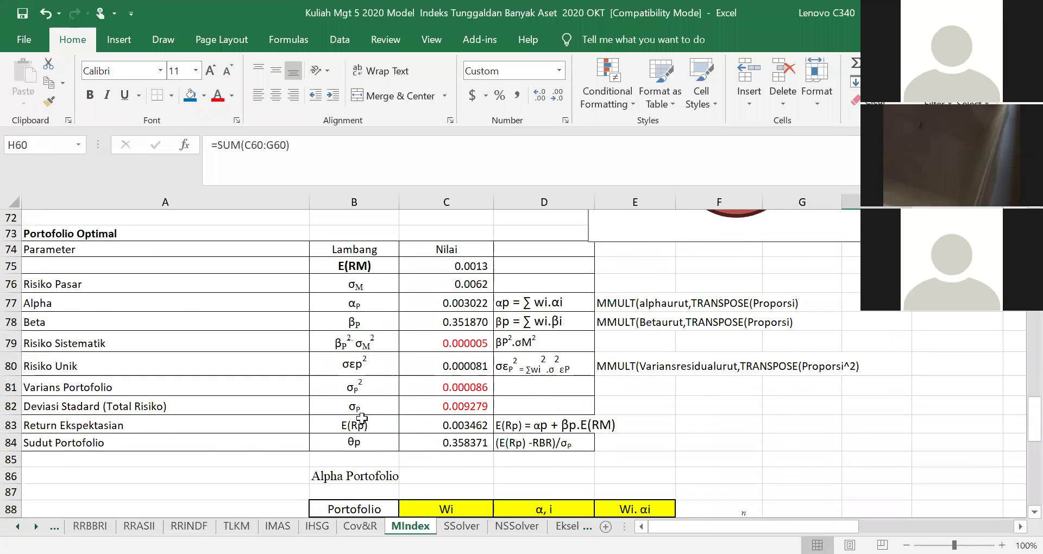
scroll(478, 384, "up", 4)
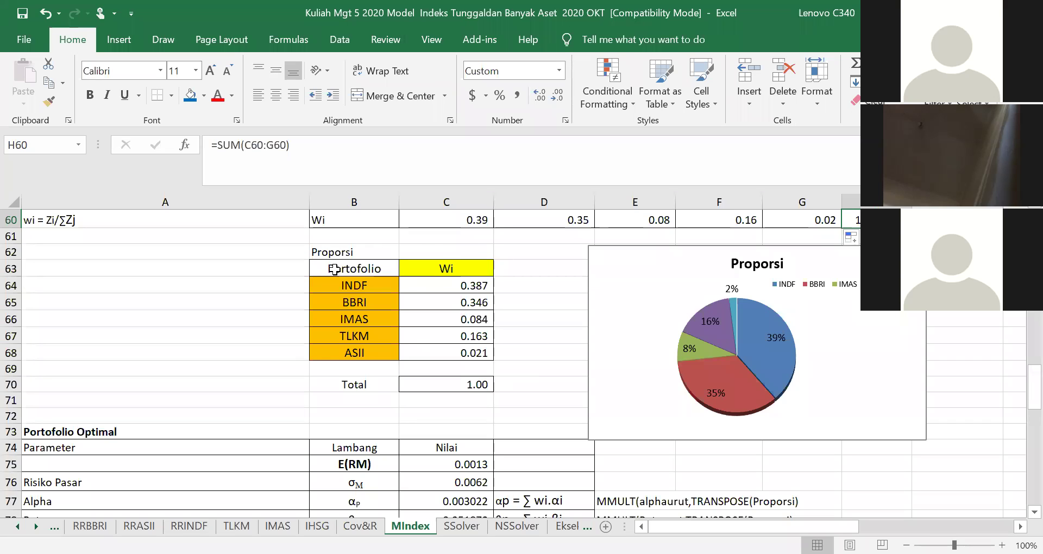
Step: Fill the Deviasi Stadard, Return Ekspektasian and Sudut Portofolio rows, A82:E84, with light olive green
scroll(334, 275, "down", 5)
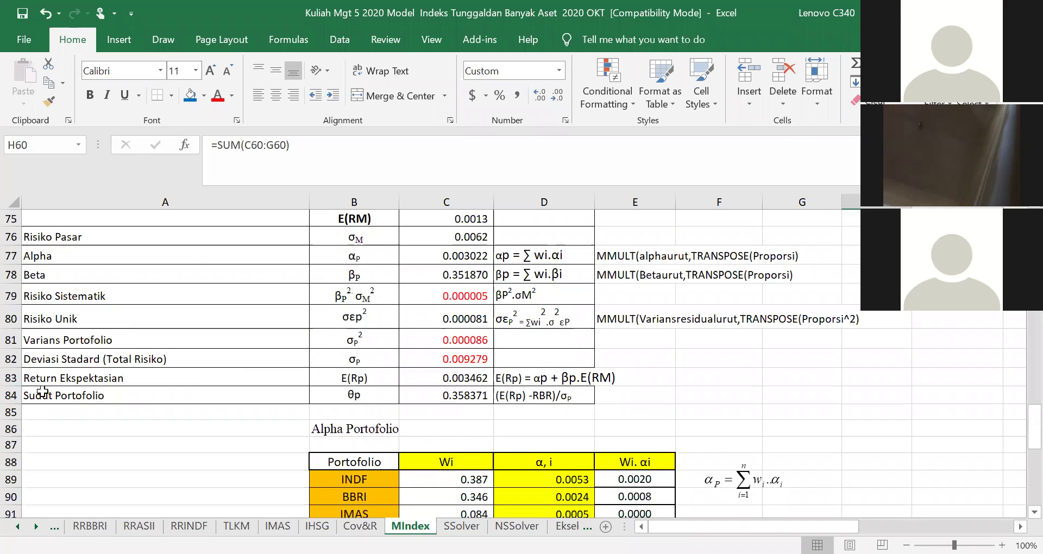
left_click_drag(34, 359, 638, 374)
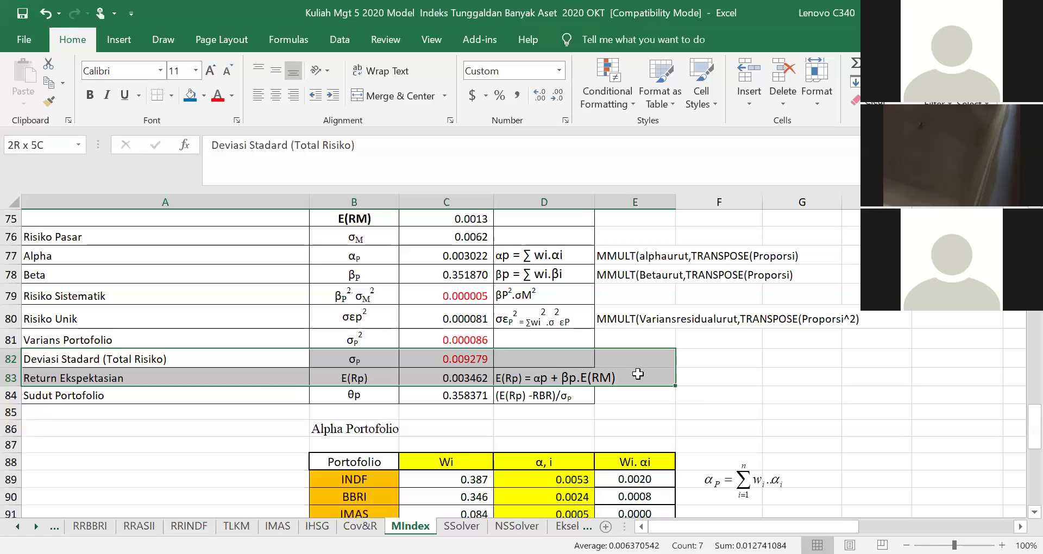
left_click(190, 95)
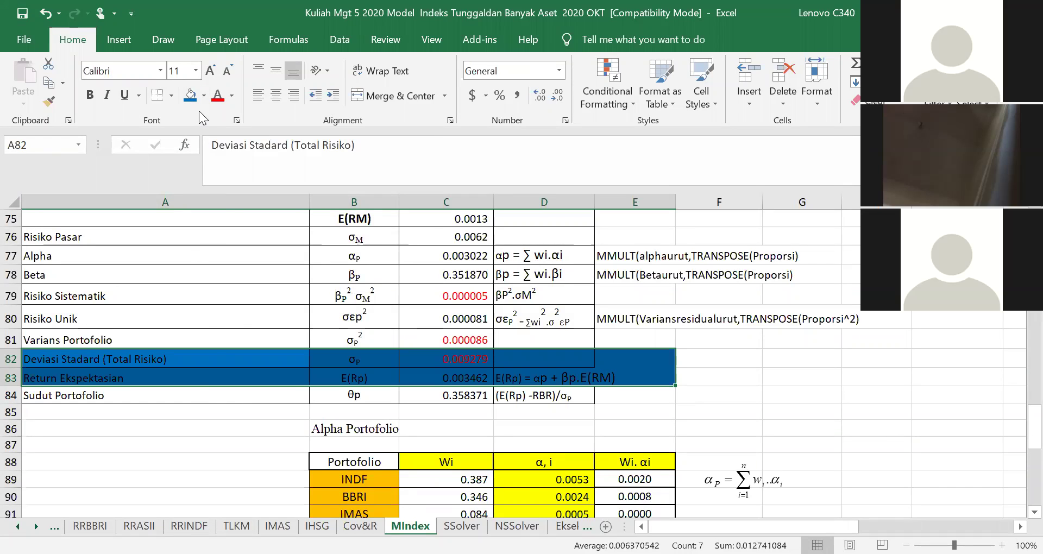
left_click(205, 96)
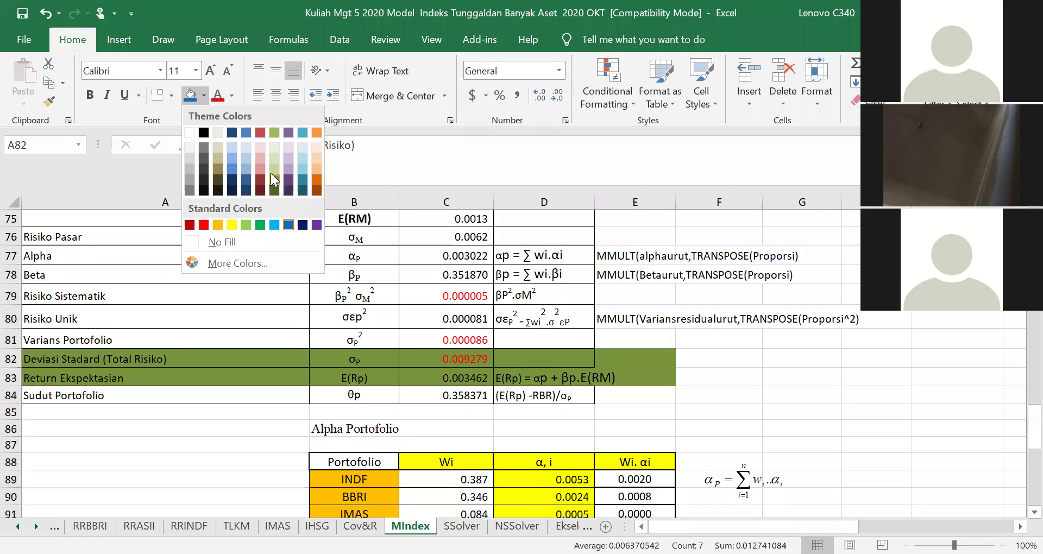
left_click(274, 167)
left_click(210, 439)
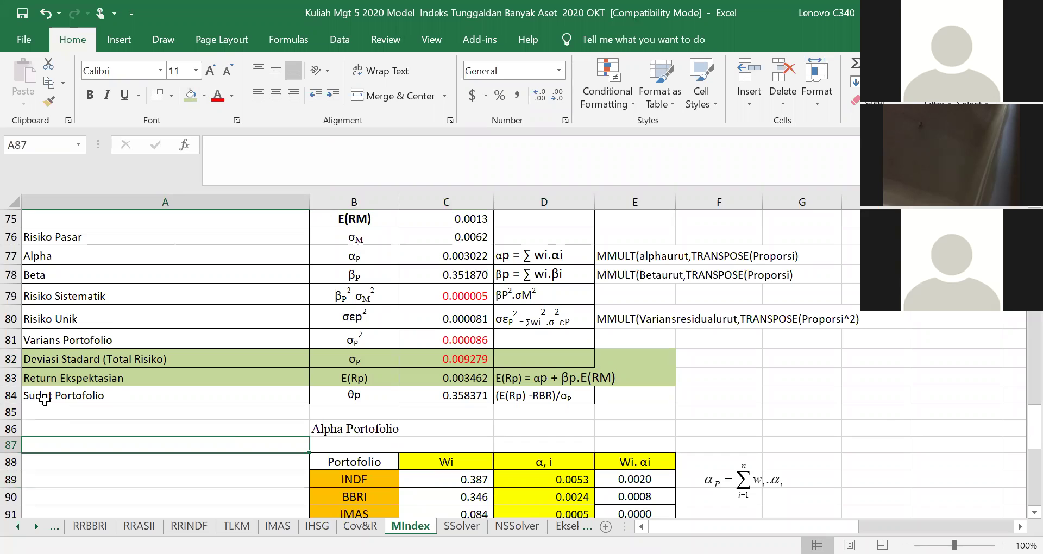
left_click_drag(184, 397, 625, 396)
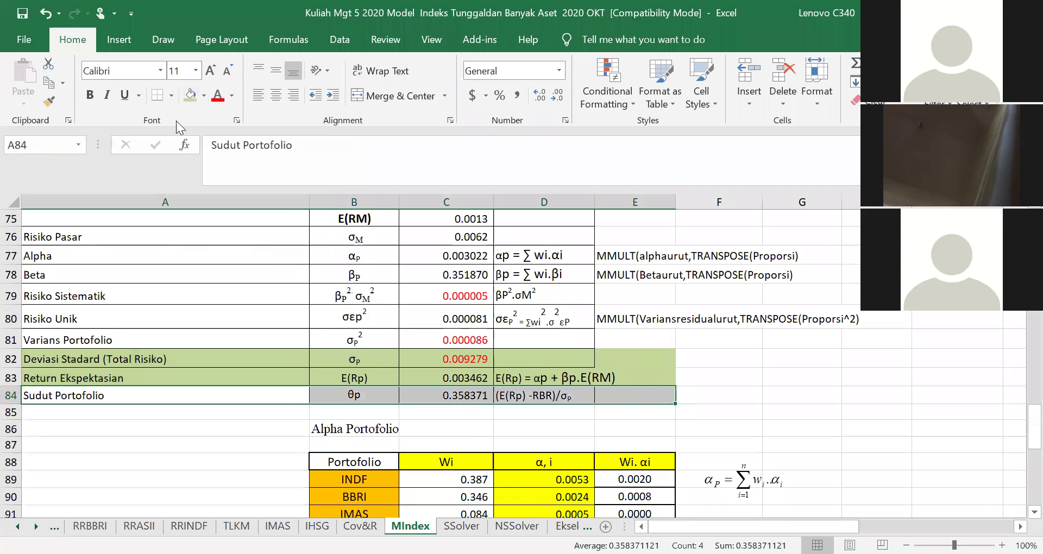
left_click(190, 94)
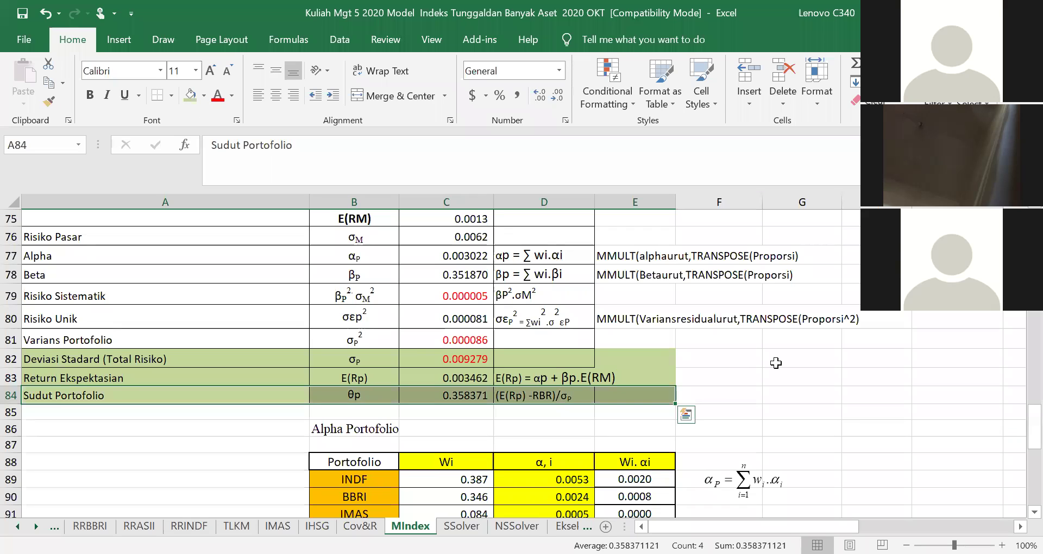
Step: Compare the Wi proportions and pie chart with the Portofolio Optimal risk and return parameters
scroll(756, 338, "up", 6)
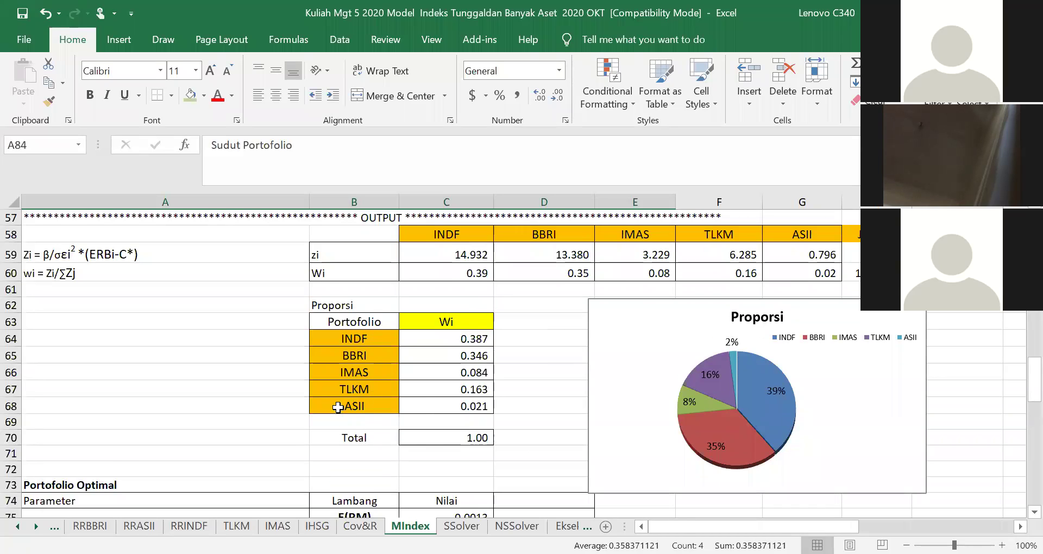
scroll(332, 413, "down", 5)
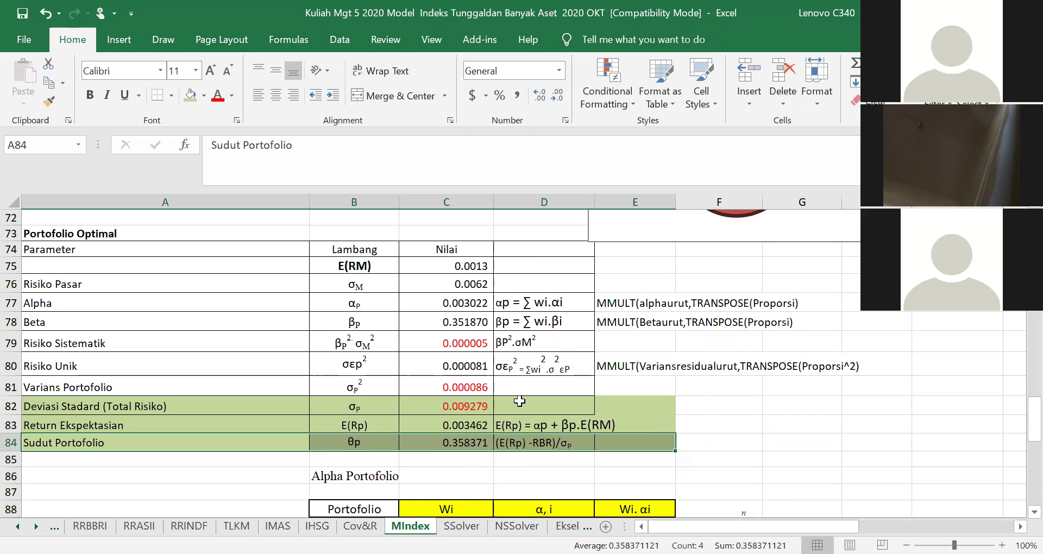
scroll(489, 429, "up", 7)
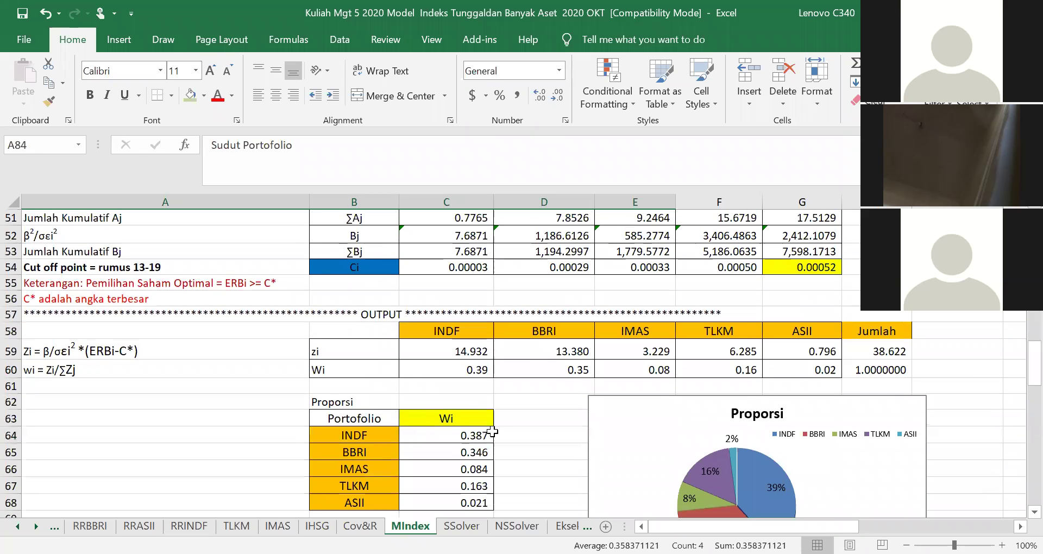
scroll(443, 453, "down", 4)
scroll(443, 453, "down", 3)
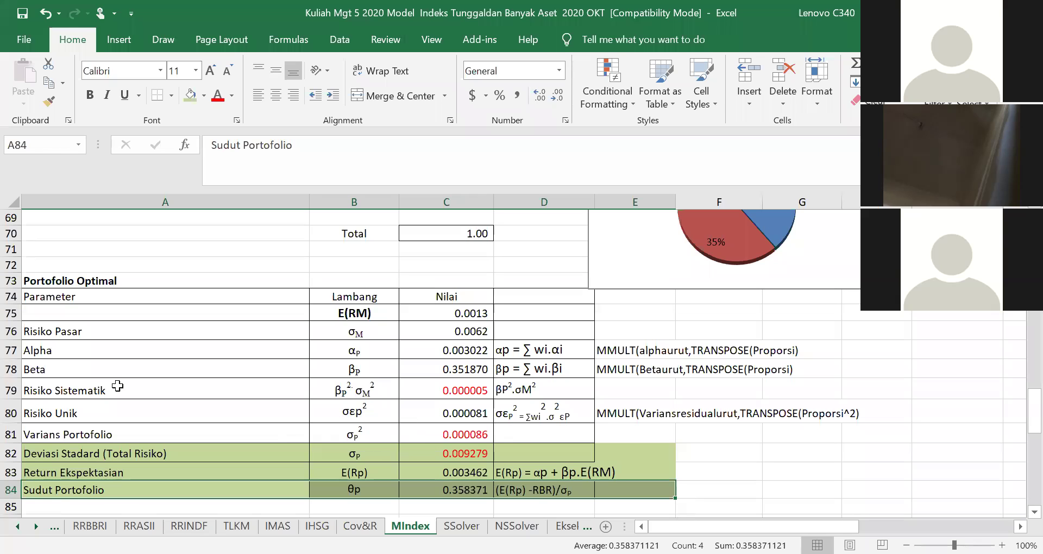
Step: Inspect the market risk cell C76 and the E(RM) formula in C75 of the Portofolio Optimal table
scroll(145, 380, "down", 1)
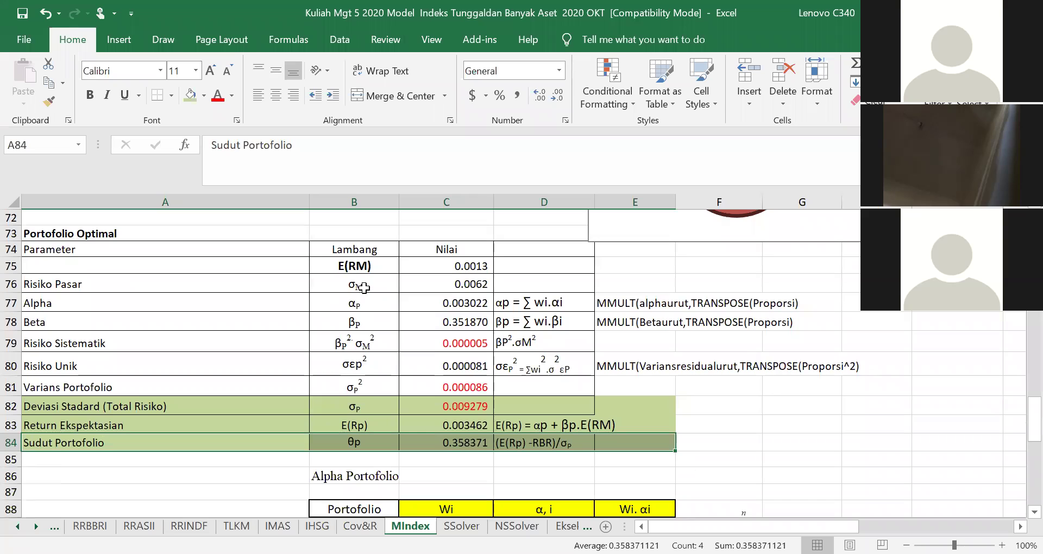
left_click(471, 278)
left_click(471, 270)
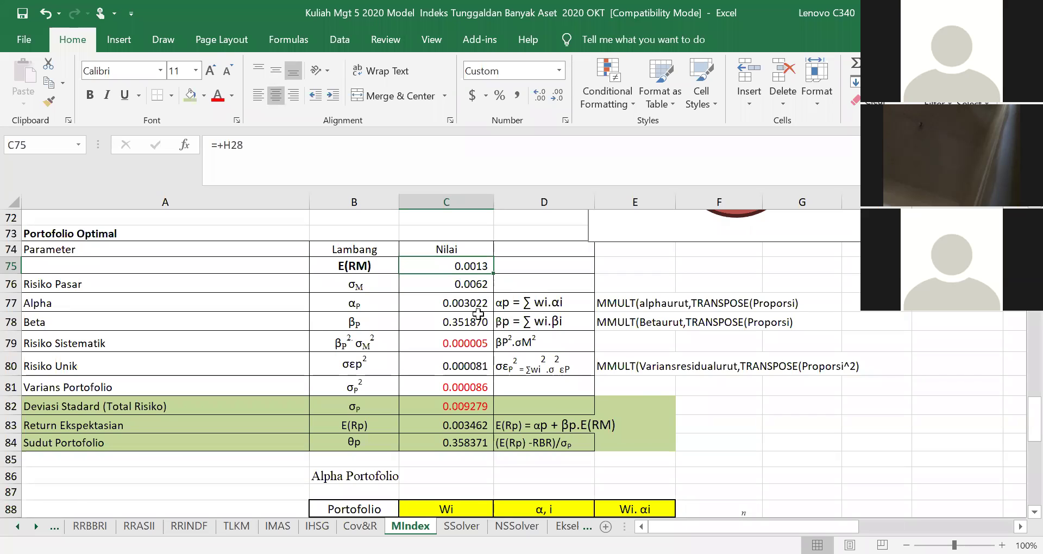
Step: Relate the Wi proportions in C64:C68 to the Alpha Portofolio table and inspect the portfolio alpha formula in C77
scroll(437, 470, "down", 3)
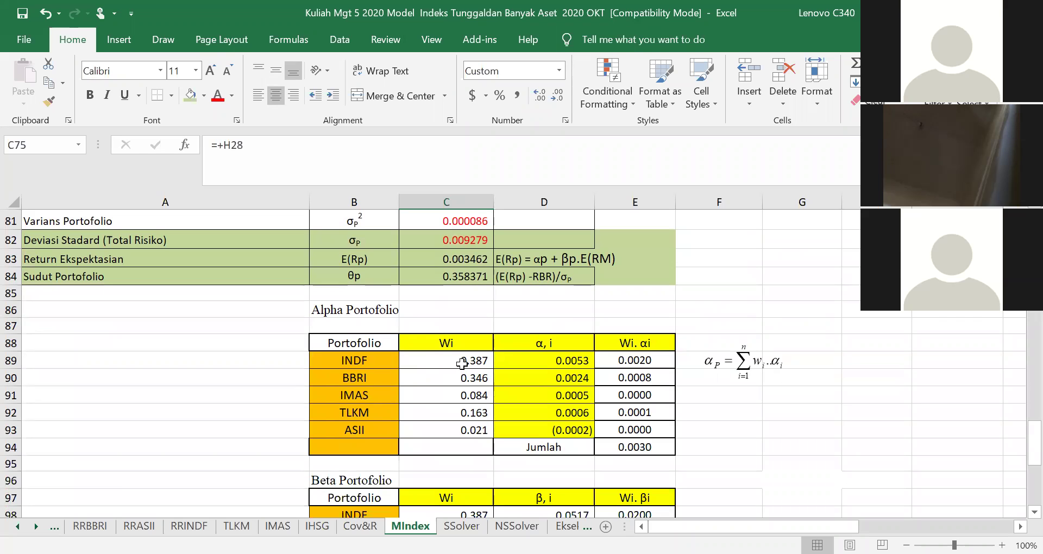
scroll(476, 365, "up", 7)
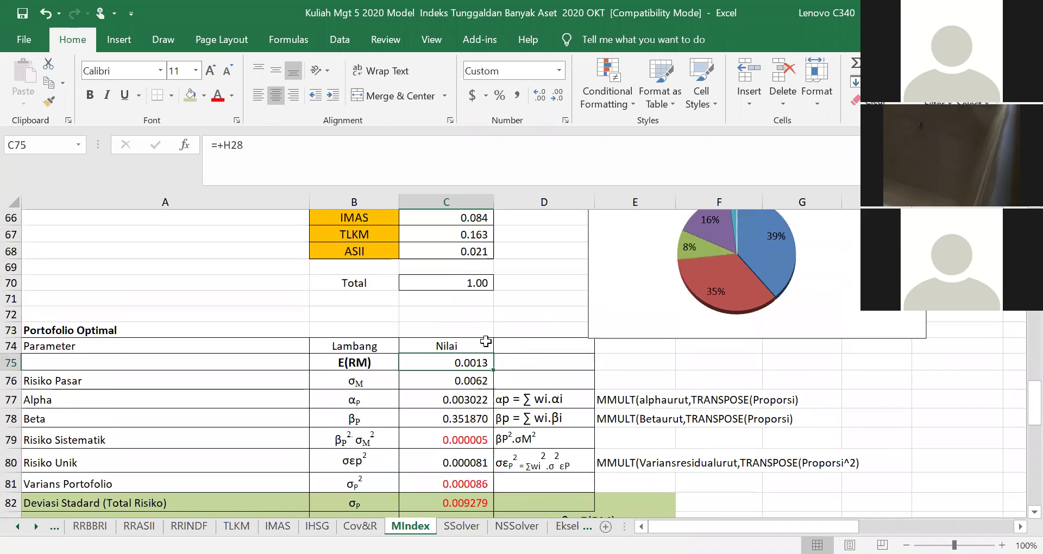
left_click_drag(472, 288, 478, 353)
scroll(480, 421, "down", 8)
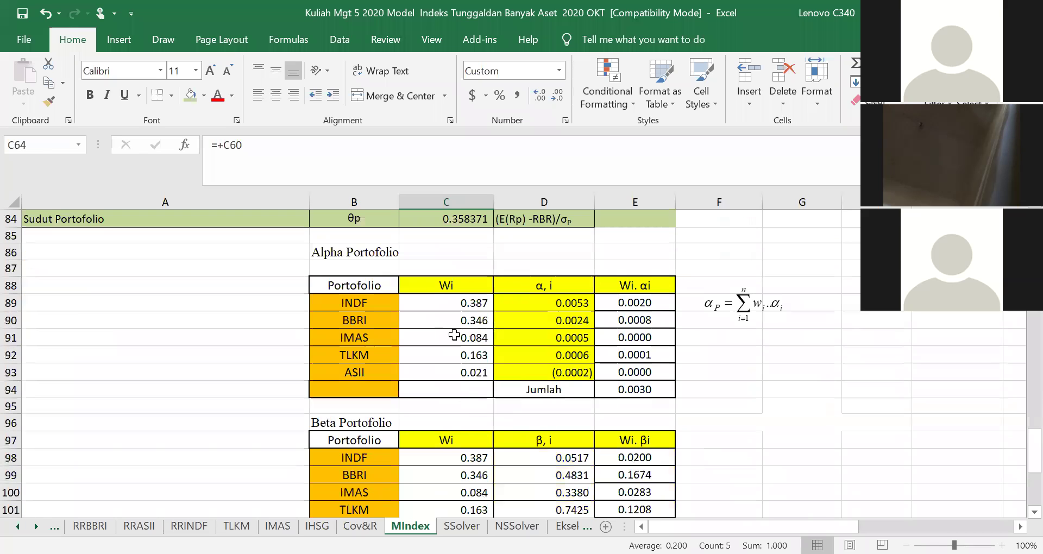
scroll(489, 326, "up", 4)
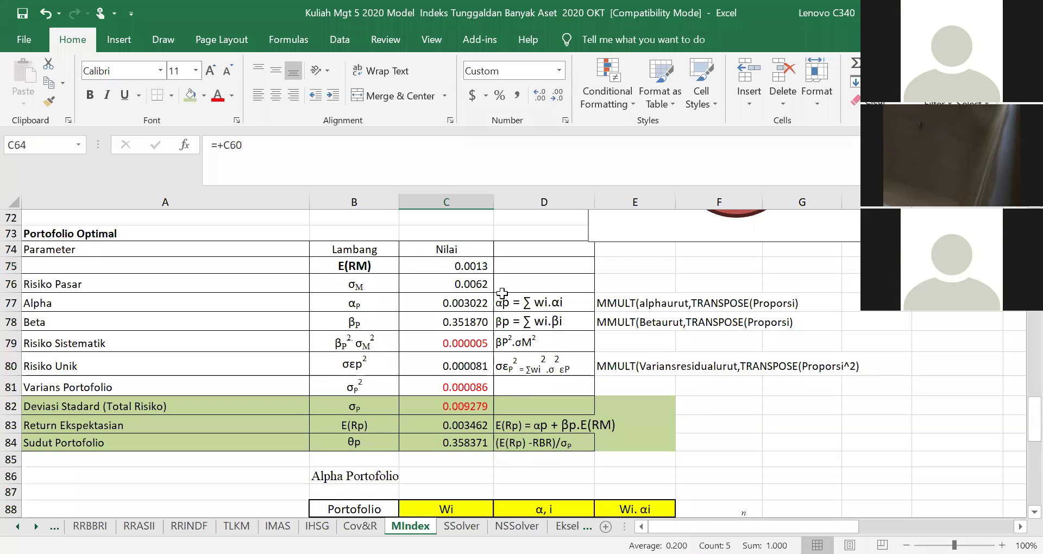
left_click(456, 299)
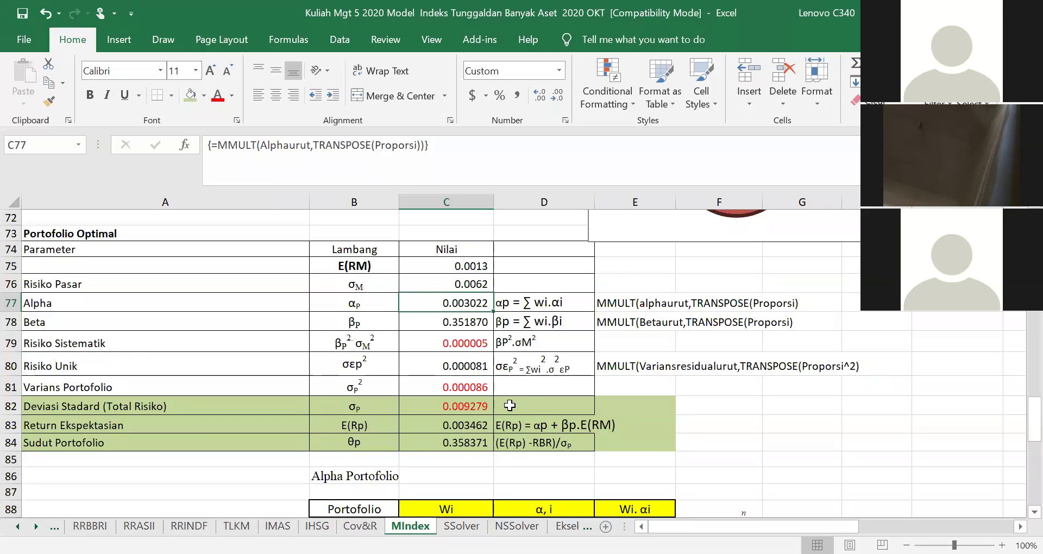
Step: Compare the optimal portfolio's alpha formula with the Alpha Portofolio table and trace its αi values to the input alphas in C31:G31
left_click(772, 458)
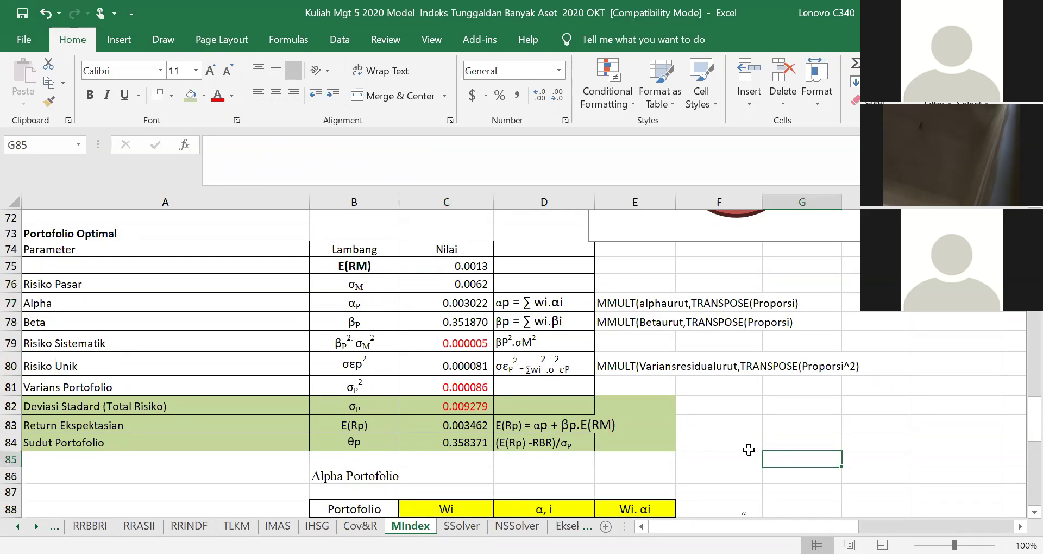
scroll(641, 456, "down", 2)
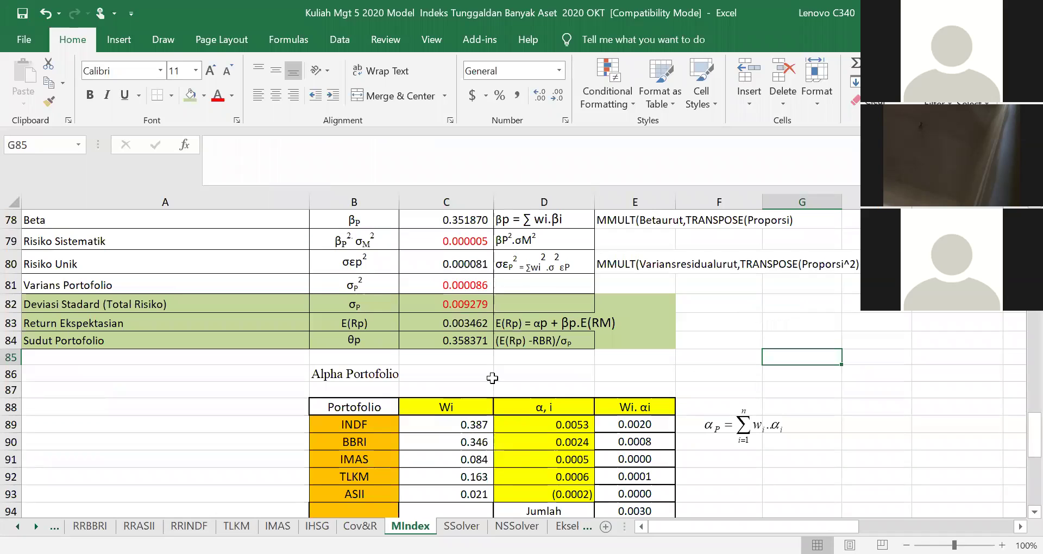
scroll(496, 374, "up", 2)
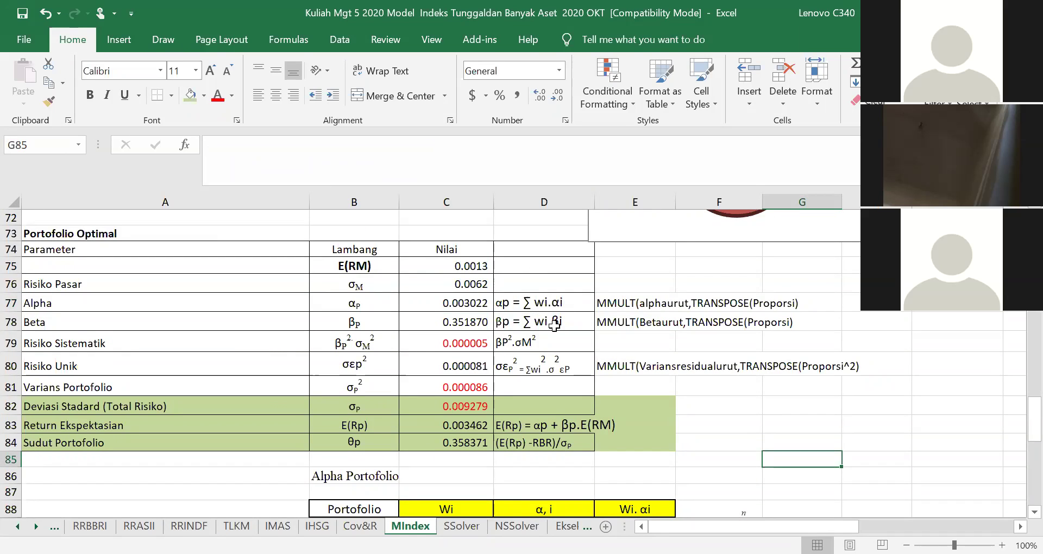
scroll(564, 388, "down", 2)
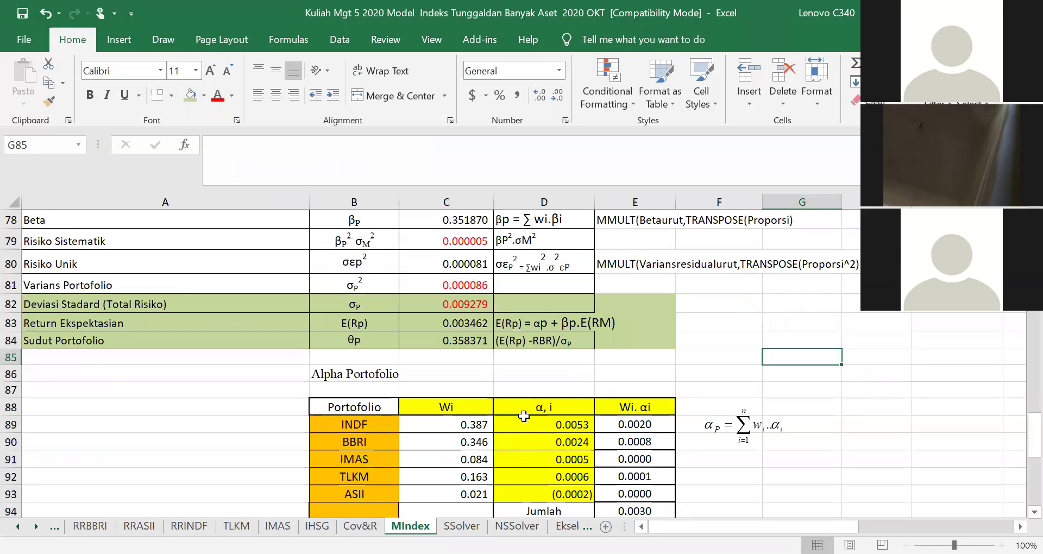
scroll(521, 424, "down", 1)
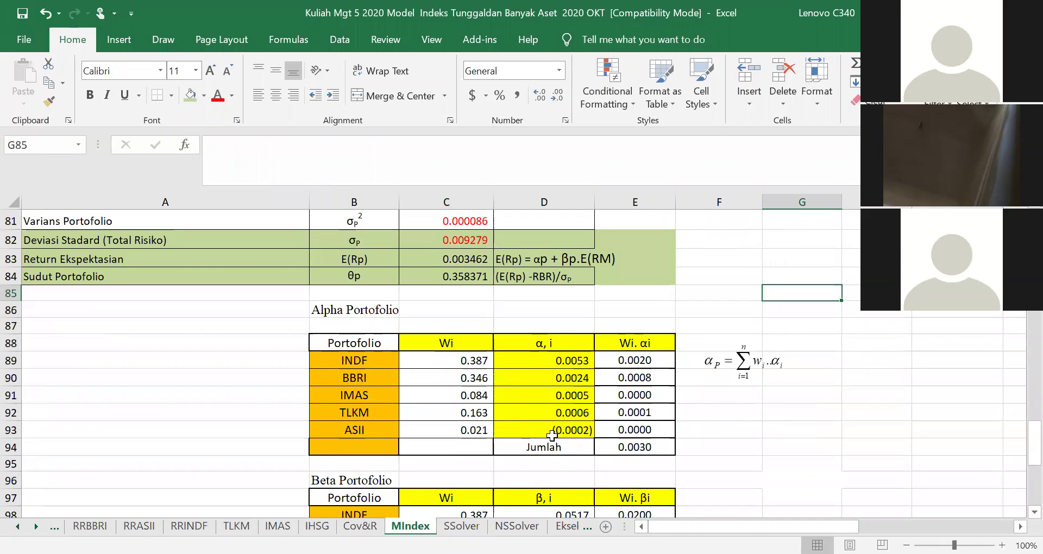
scroll(495, 392, "up", 4)
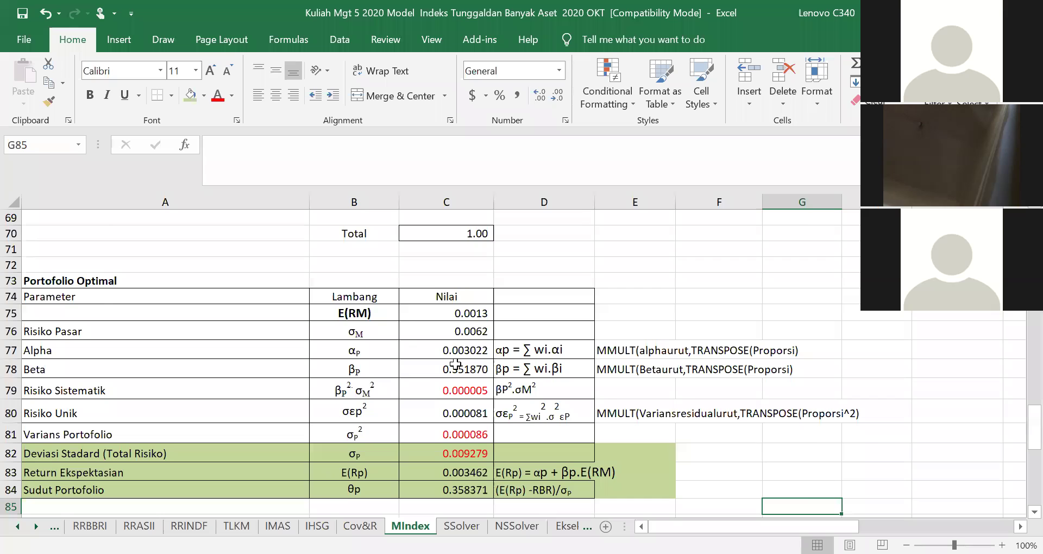
scroll(400, 349, "up", 15)
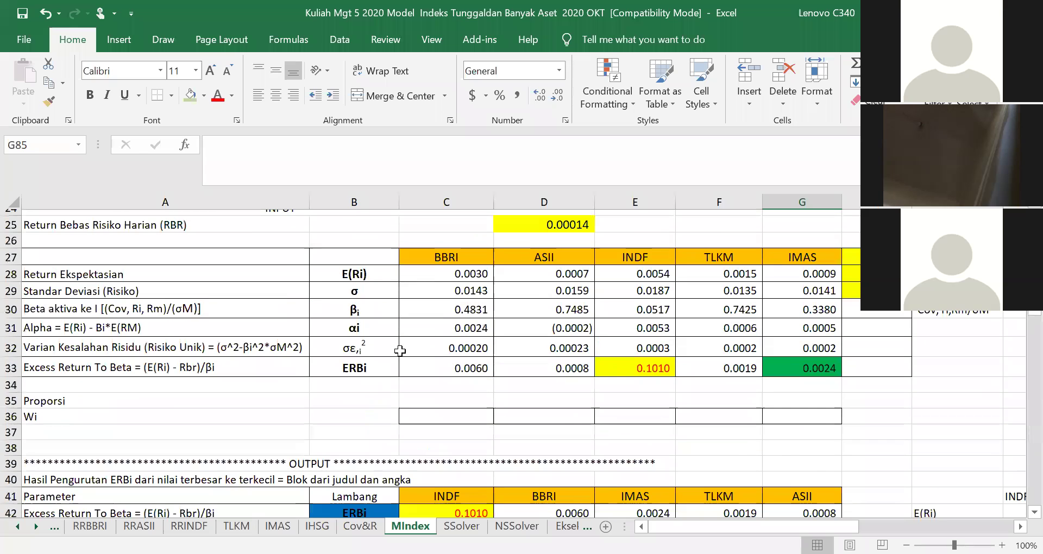
scroll(401, 350, "down", 2)
scroll(406, 367, "up", 1)
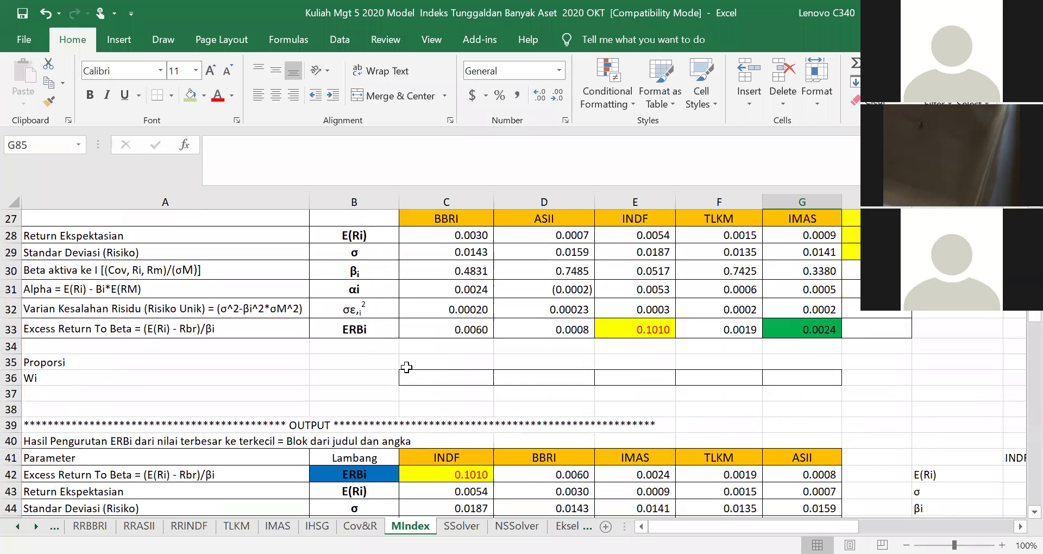
left_click_drag(445, 290, 786, 280)
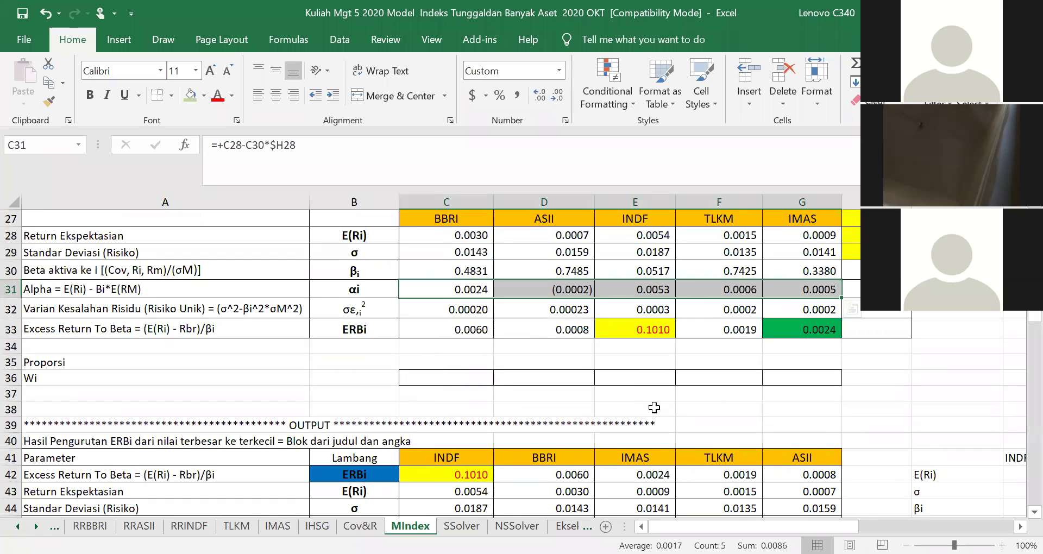
Step: Inspect the Wi.αi product in E89 and the Jumlah formula in E94 of the Alpha Portofolio table
scroll(655, 405, "down", 11)
scroll(560, 460, "down", 6)
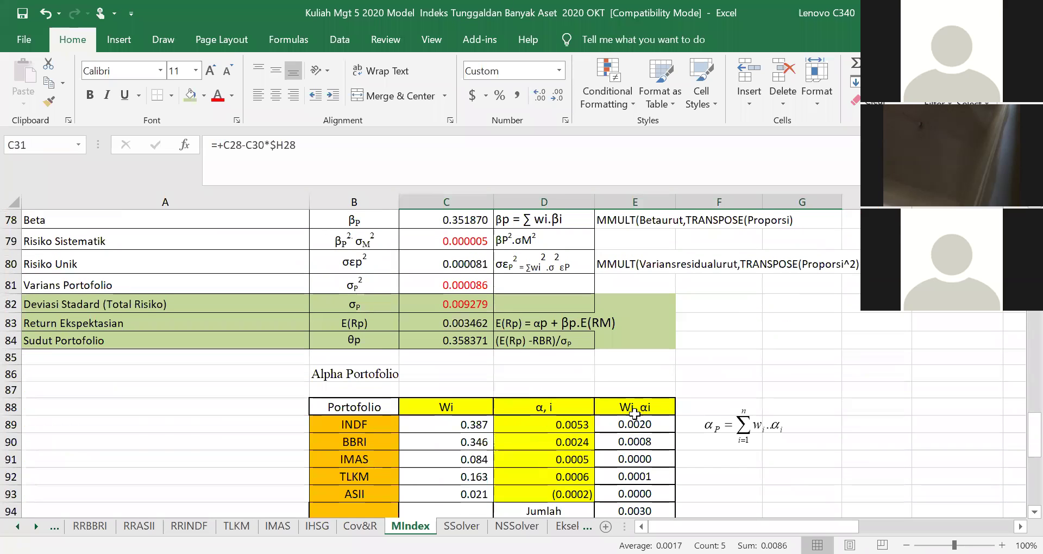
scroll(628, 455, "down", 1)
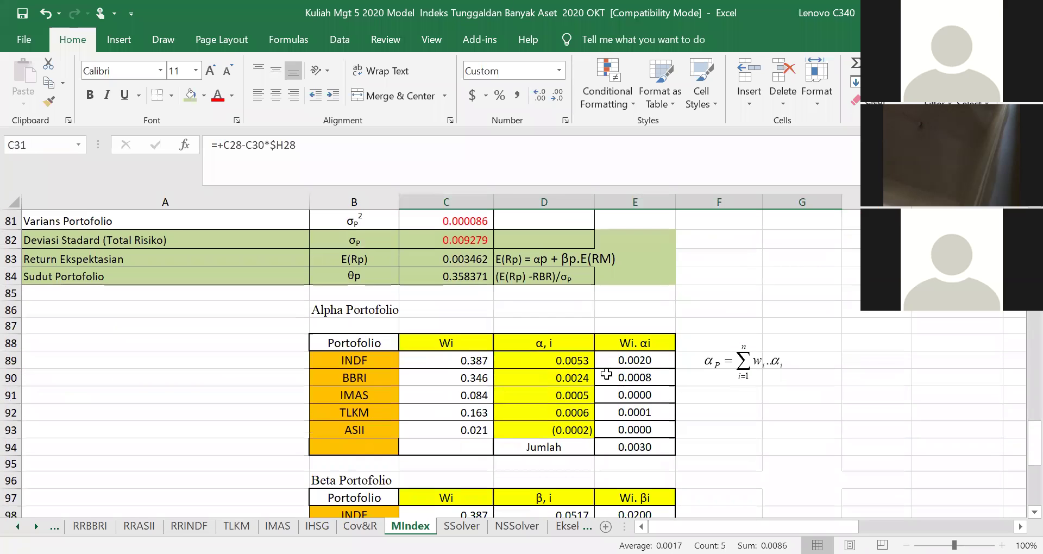
left_click(635, 363)
left_click(633, 447)
Step: Fill the portfolio alpha cell C77 and the Alpha Portofolio total E94 with light olive green
scroll(496, 360, "up", 3)
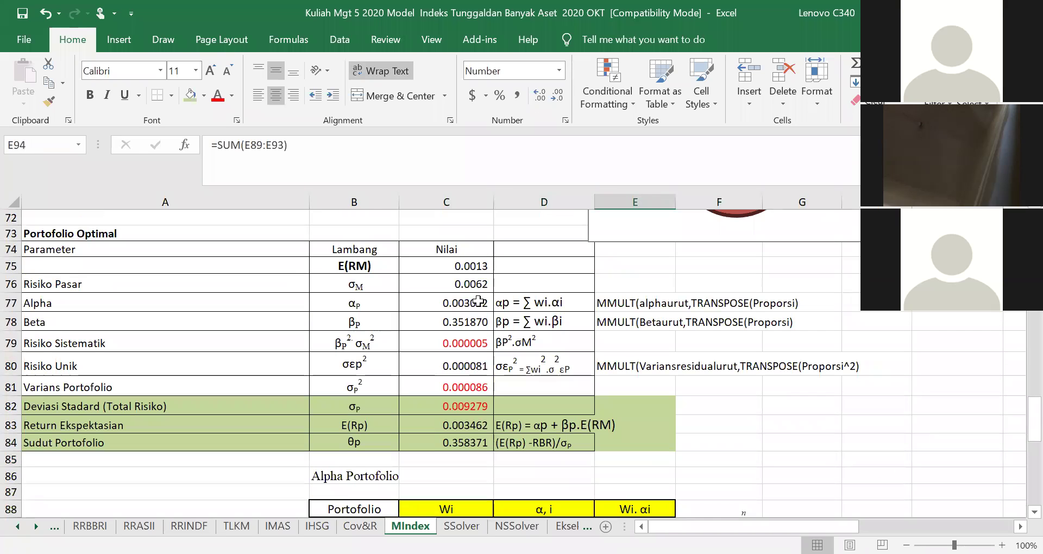
left_click(458, 299)
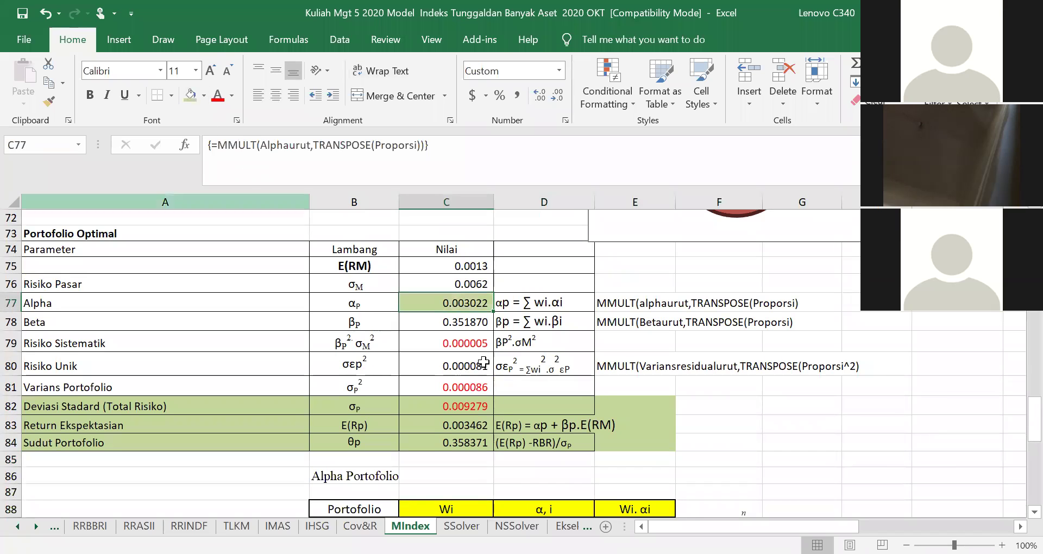
scroll(736, 453, "down", 4)
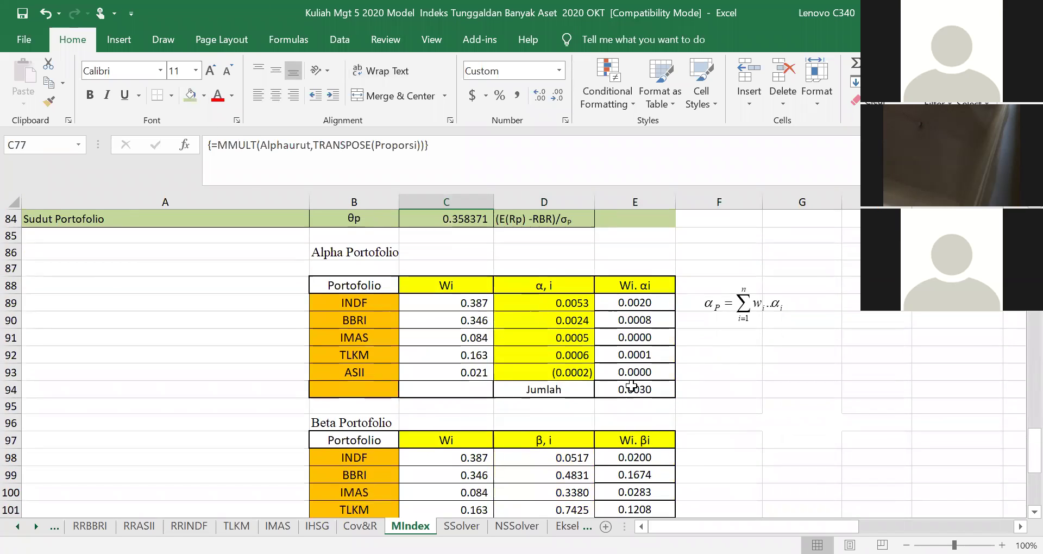
left_click(632, 389)
left_click(187, 99)
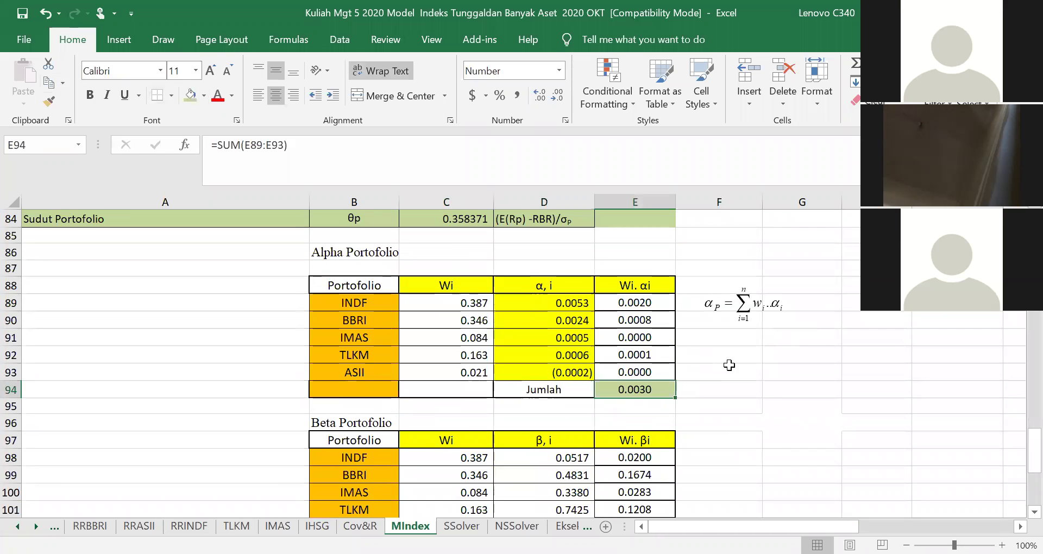
Step: Fill the portfolio beta cell C78 and the Beta Portofolio total E103 with light olive green
scroll(638, 434, "down", 1)
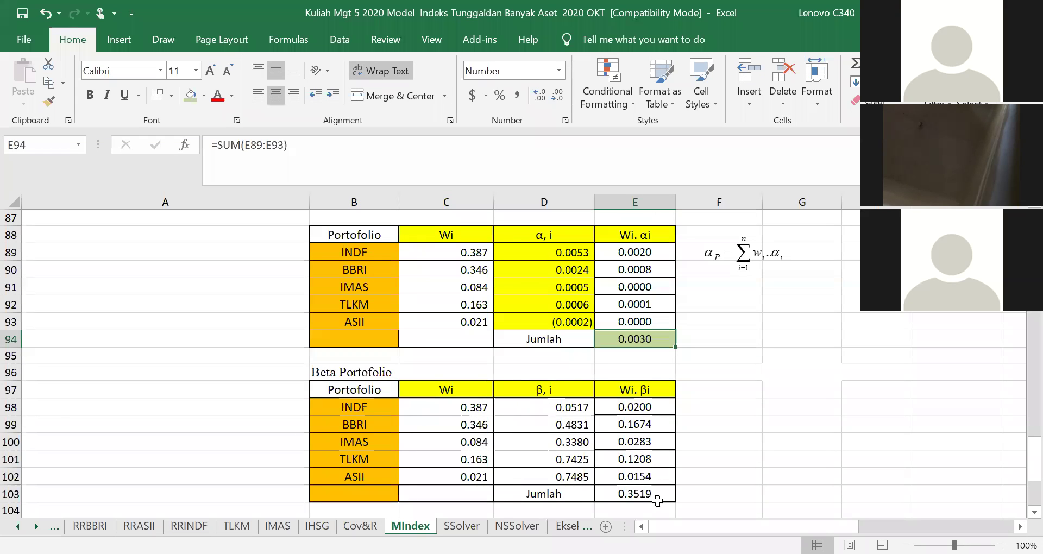
scroll(535, 319, "up", 5)
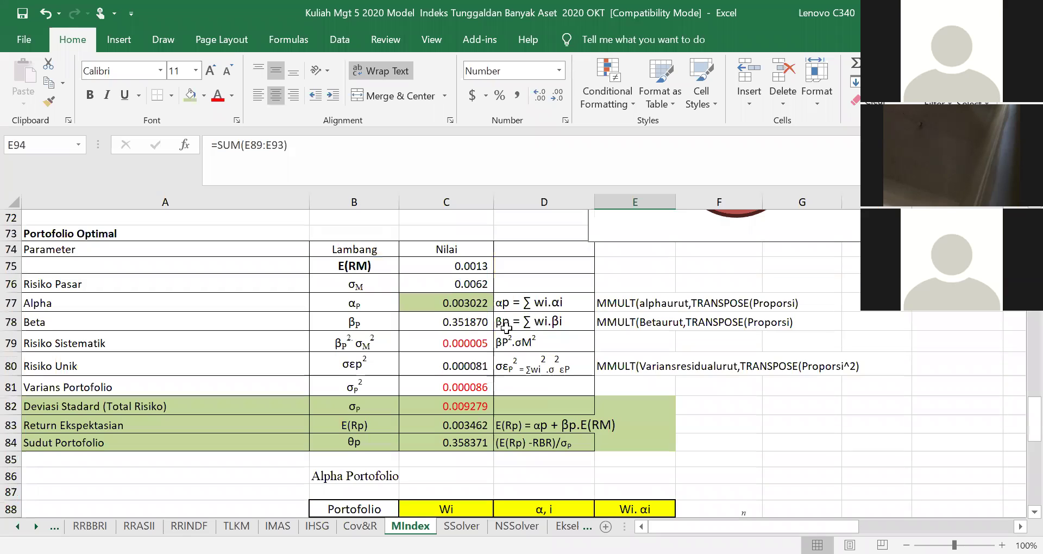
left_click(462, 322)
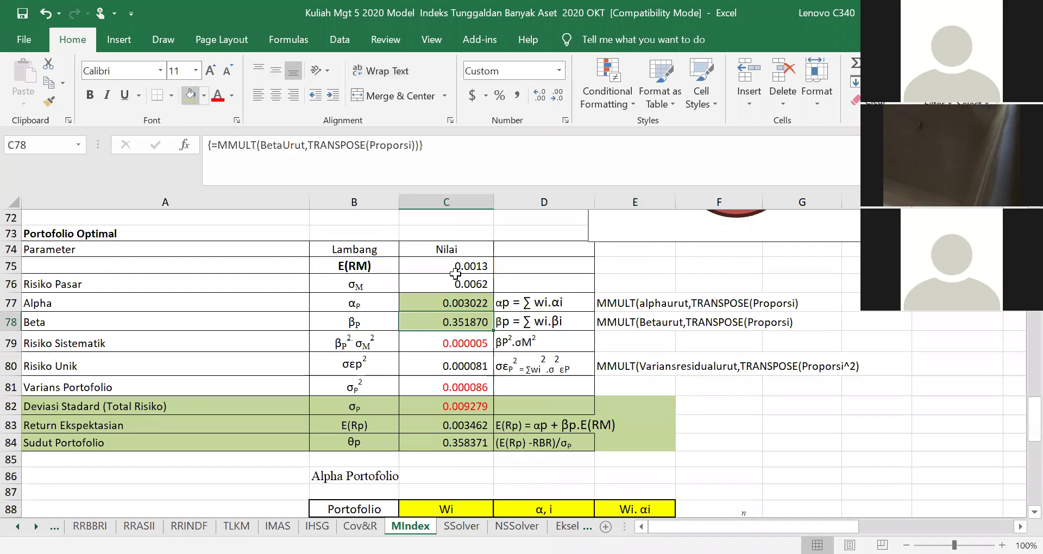
scroll(646, 478, "down", 6)
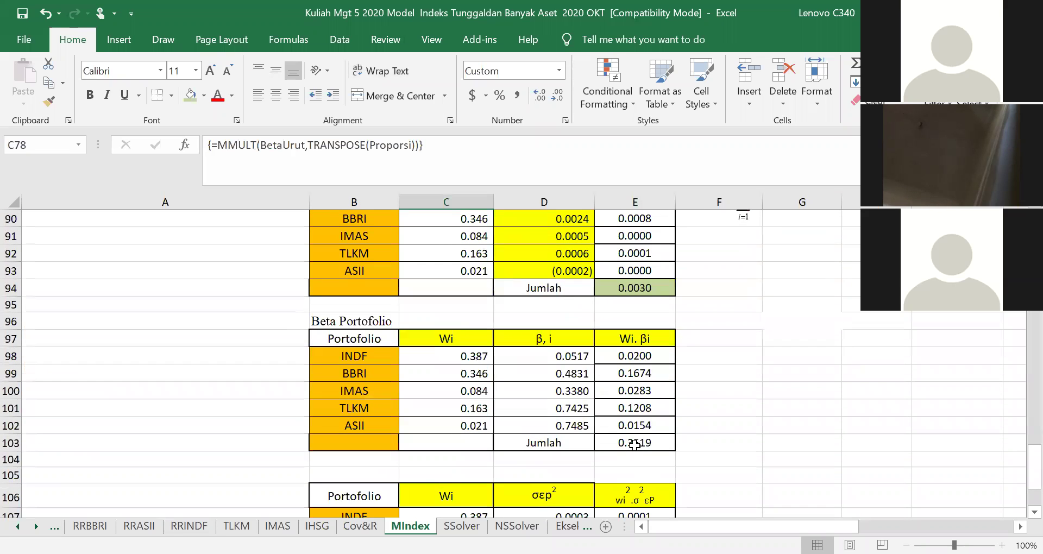
left_click(634, 445)
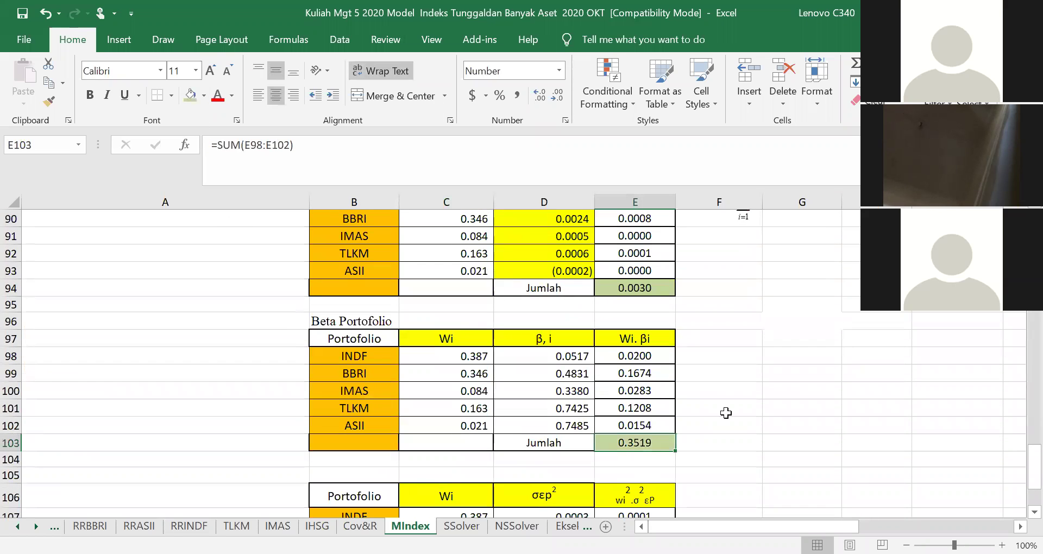
left_click(803, 427)
Step: Enter the title "Risiko Sistematik" in B105, above the σεp² table's header row
scroll(788, 423, "down", 2)
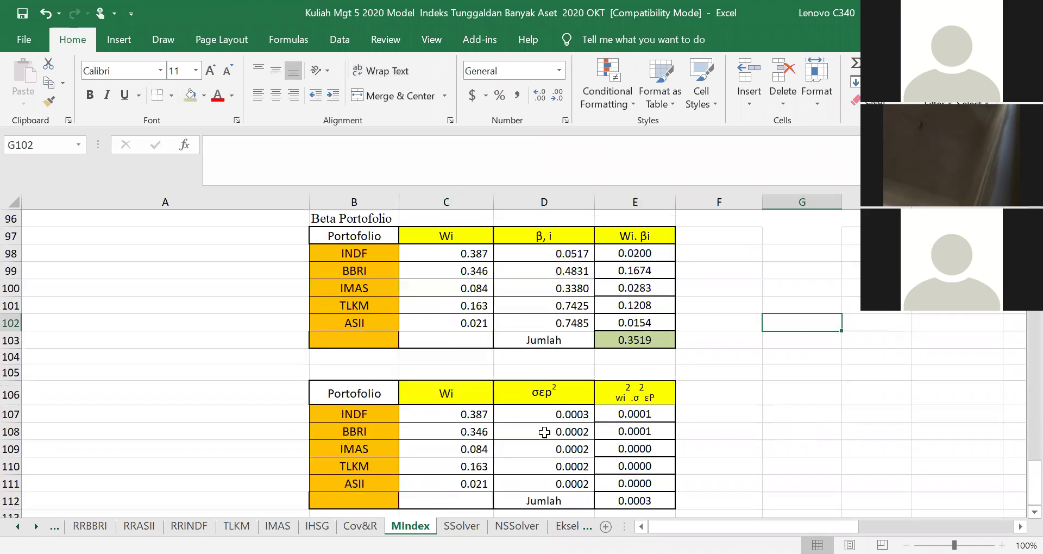
scroll(467, 400, "up", 3)
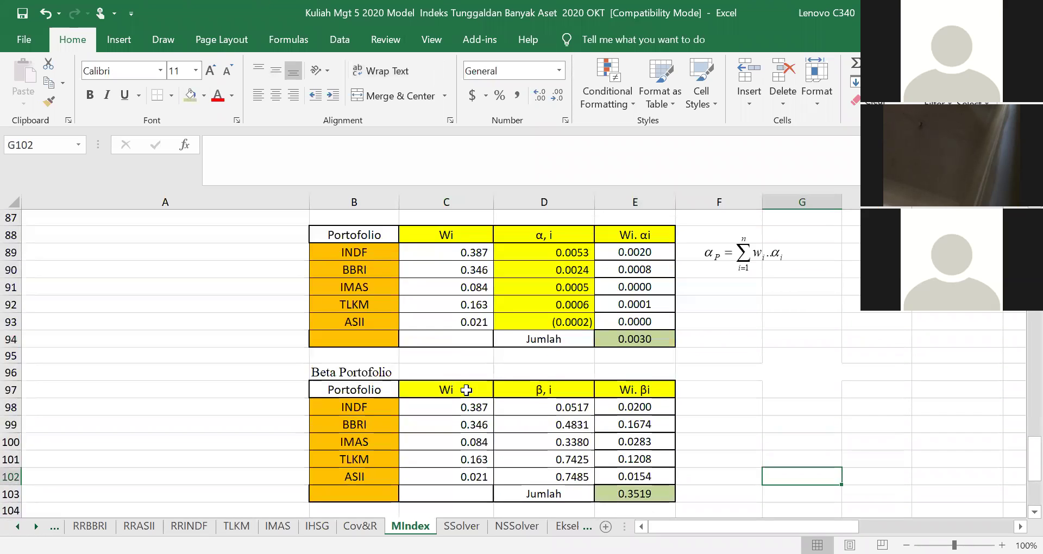
scroll(466, 390, "up", 4)
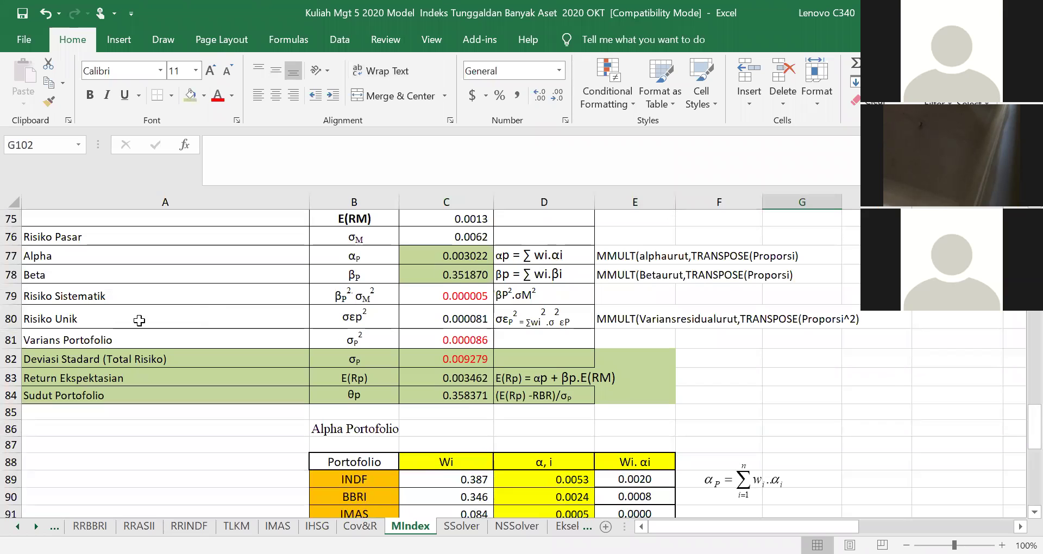
scroll(465, 409, "down", 4)
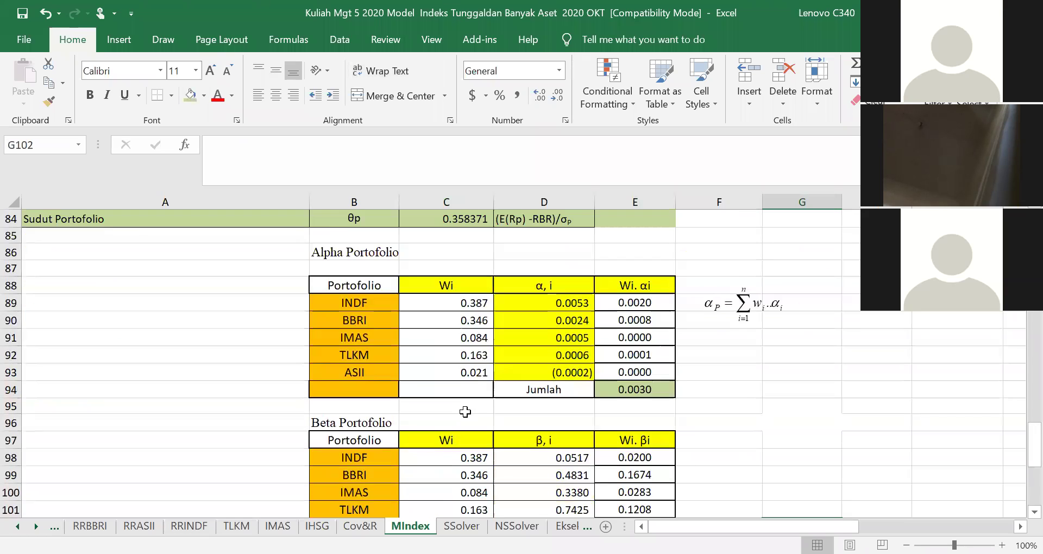
scroll(387, 426, "down", 2)
left_click(353, 419)
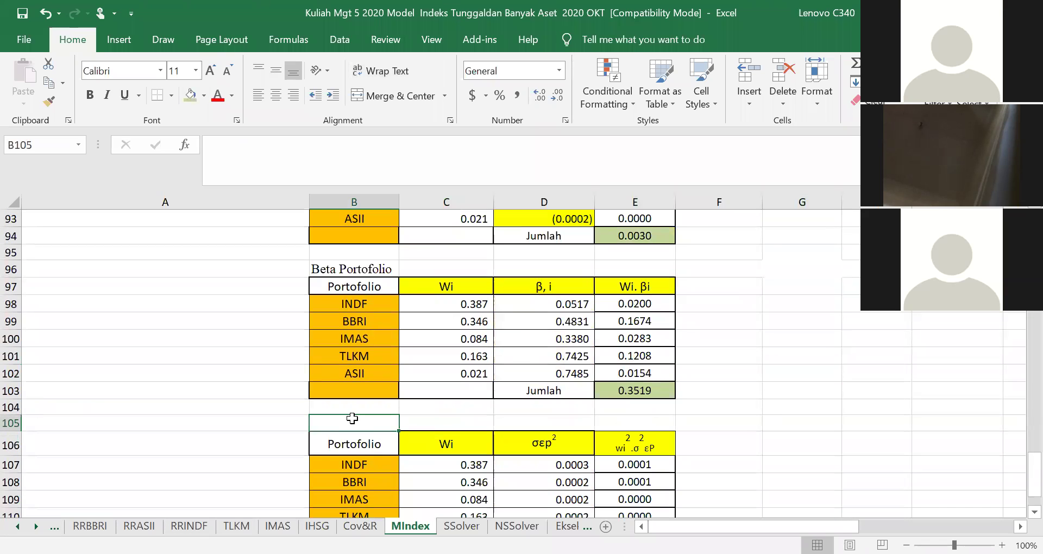
type("Riisko")
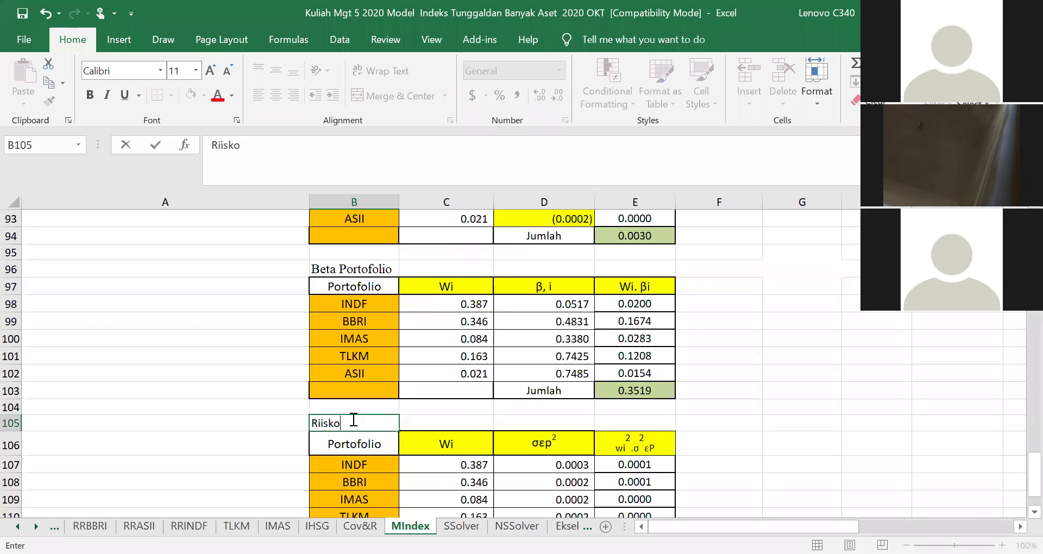
key("BackSpace")
key("BackSpace")
key("BackSpace")
type("siko Sistemati")
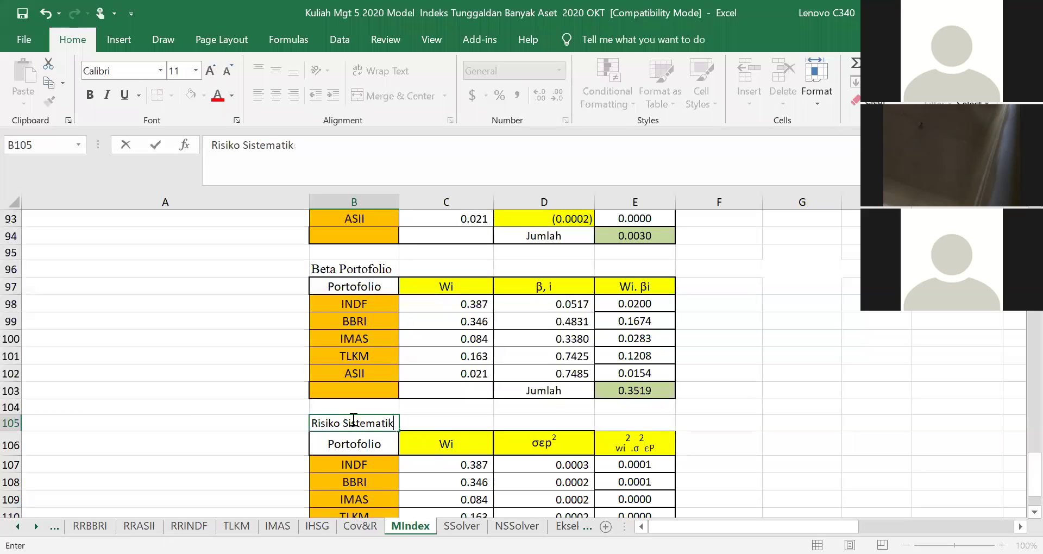
left_click(799, 466)
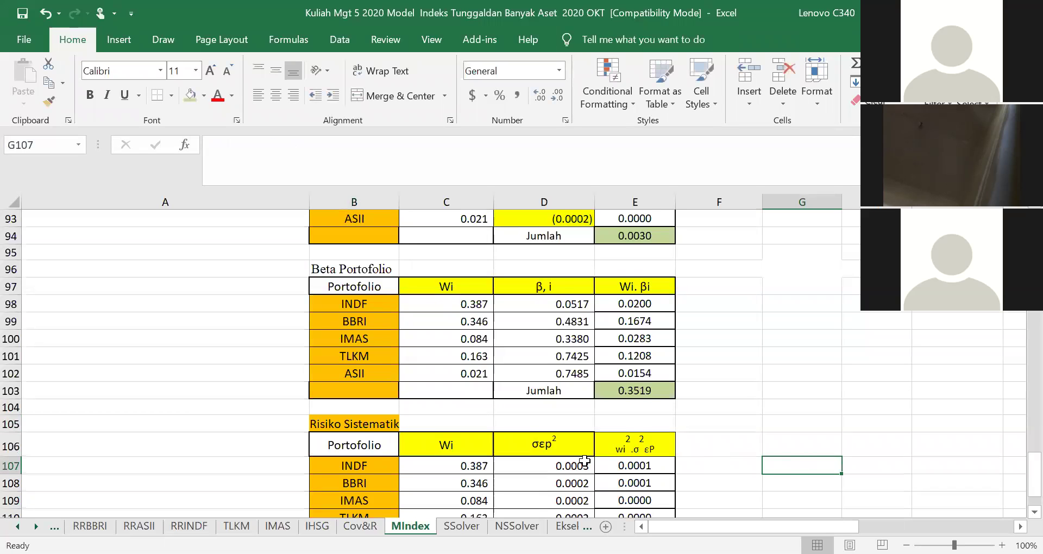
Step: Inspect the Wi reference in C107 of the σεp² table and compare it with the Risiko Unik formulas in D80 and C80
scroll(585, 461, "down", 1)
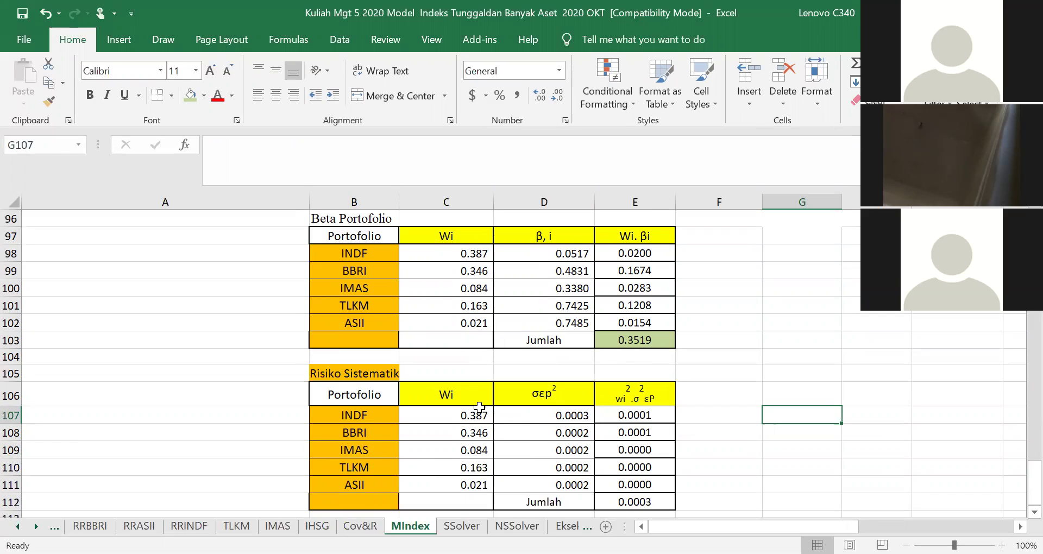
left_click(462, 395)
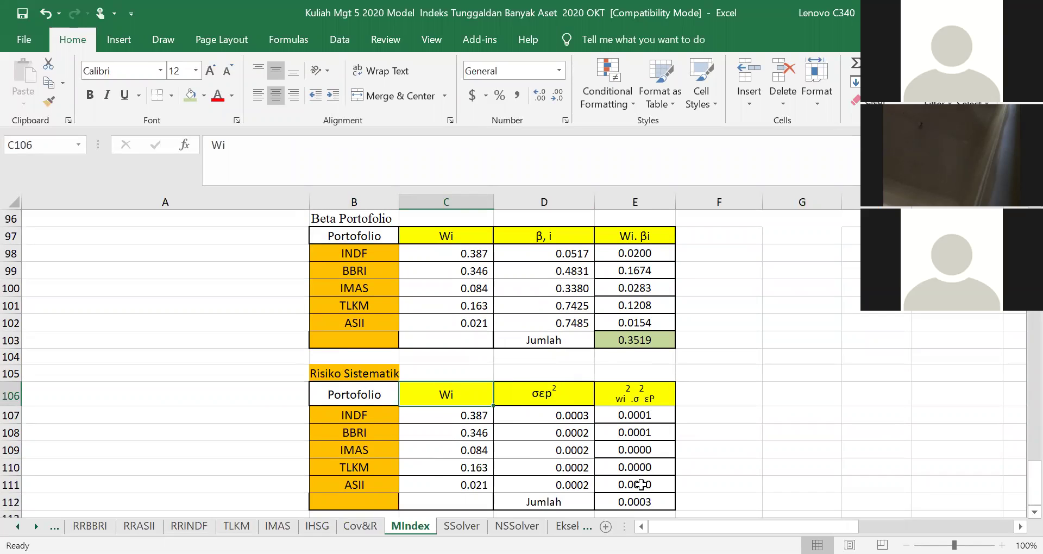
left_click(463, 416)
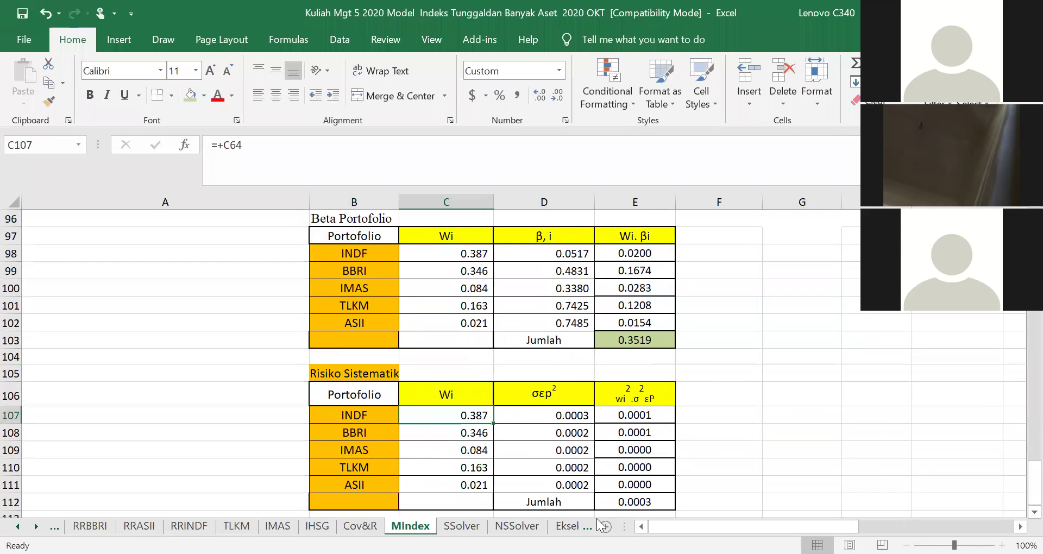
scroll(611, 484, "down", 1)
scroll(611, 484, "up", 6)
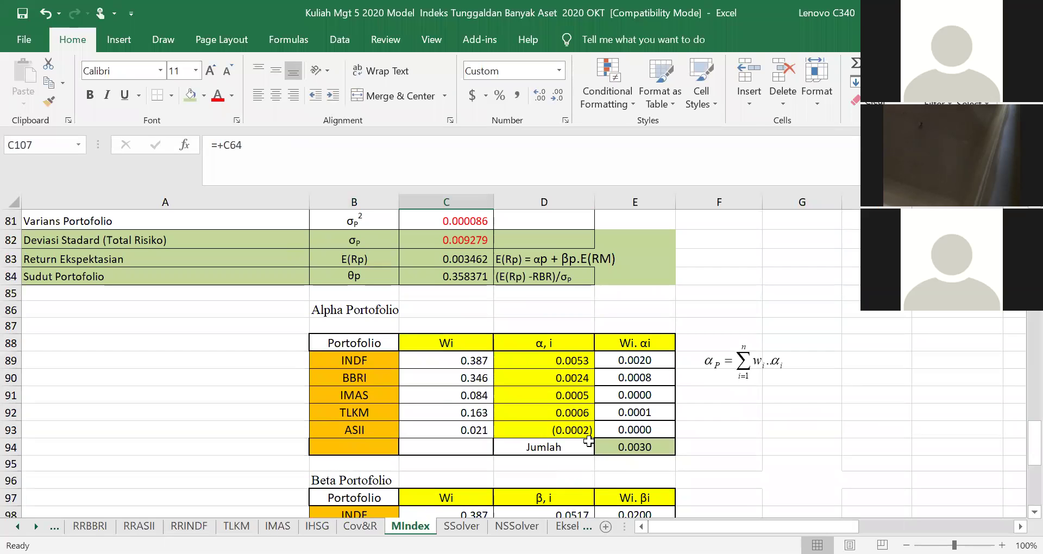
scroll(567, 426, "up", 1)
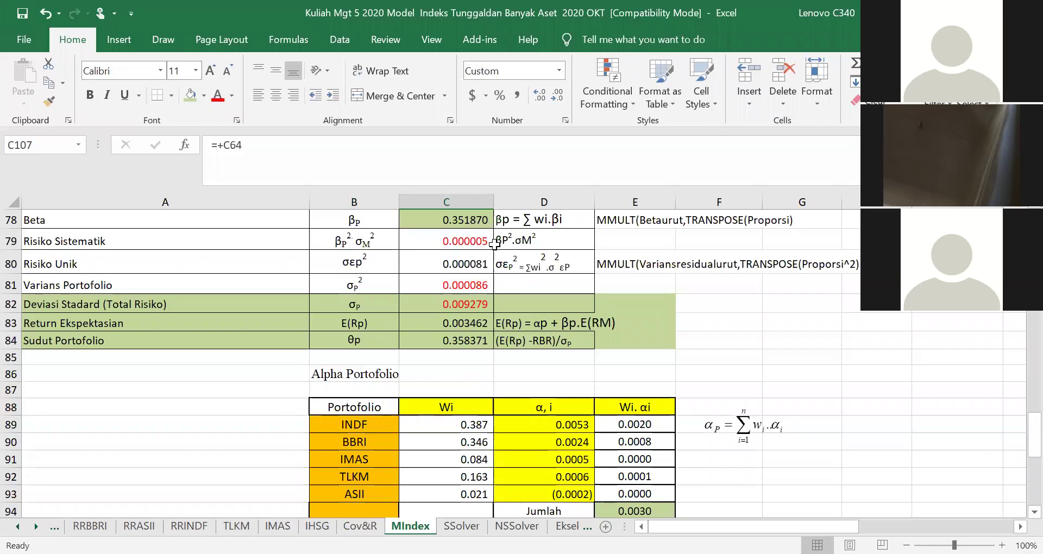
left_click(540, 268)
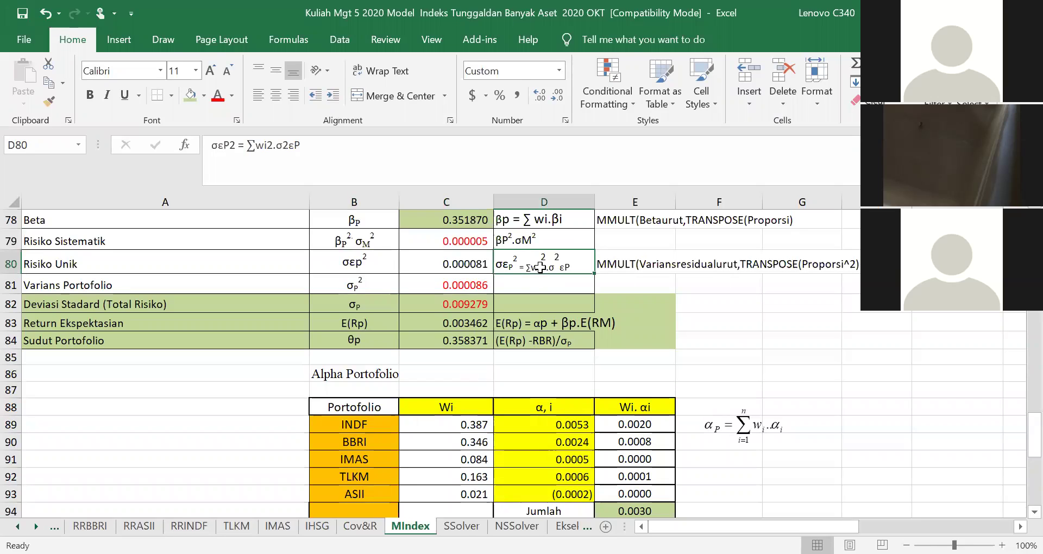
left_click(463, 266)
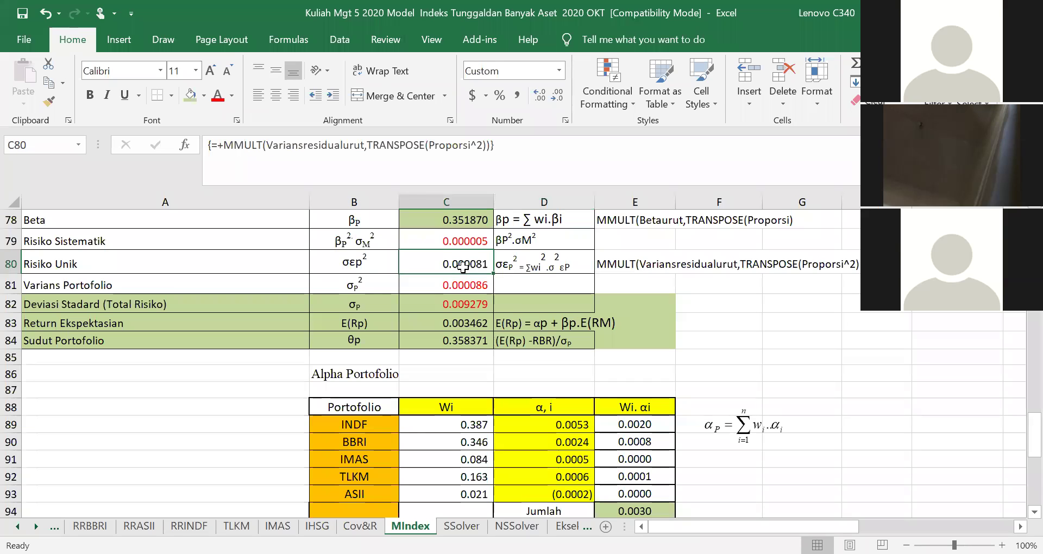
Step: Square the weight in INDF's wi².σ²εP formula so that E107 reads =+C107^2*D107, matching the Risiko Unik formula in D80
left_click(545, 267)
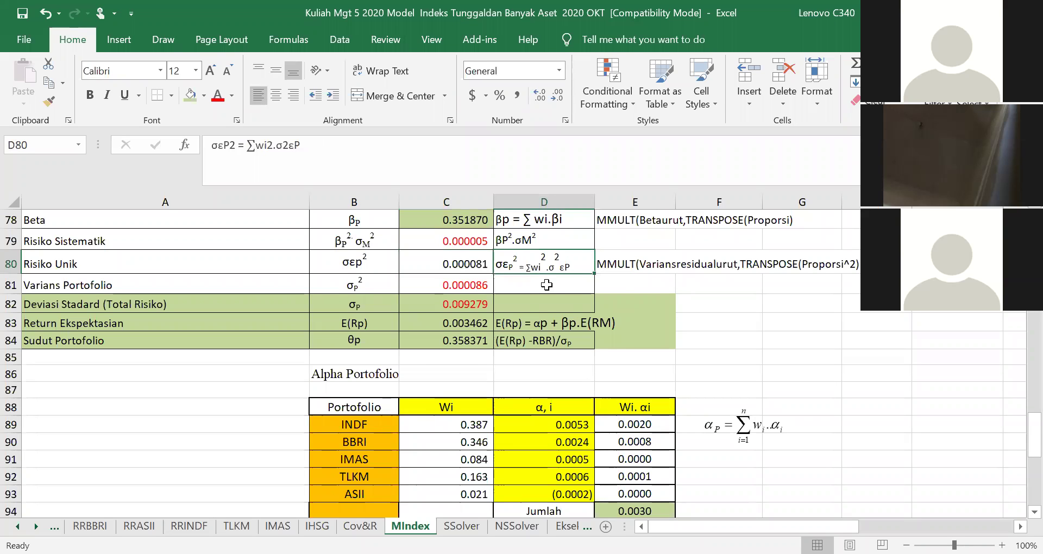
scroll(549, 302, "down", 5)
scroll(600, 406, "down", 2)
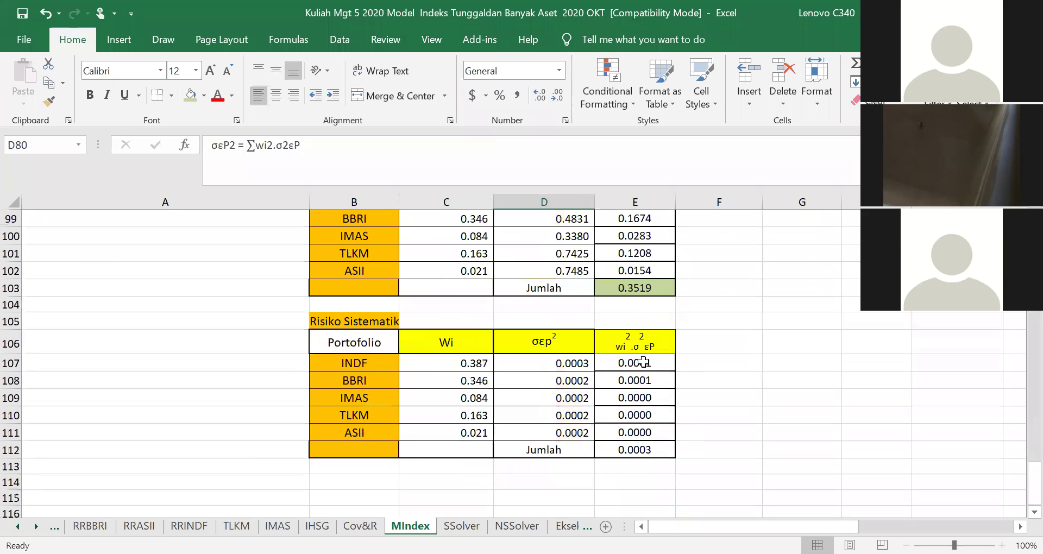
left_click(643, 362)
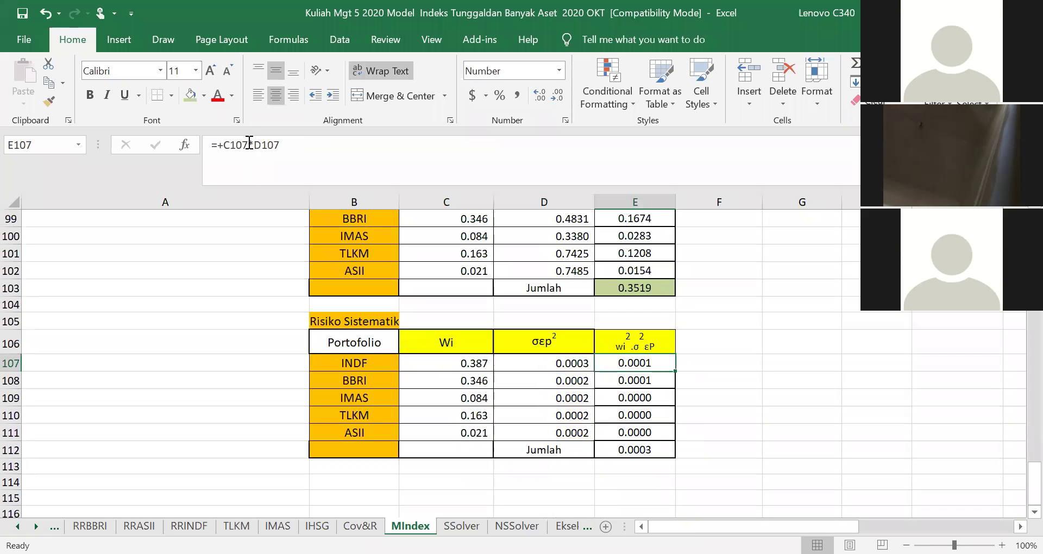
left_click(255, 166)
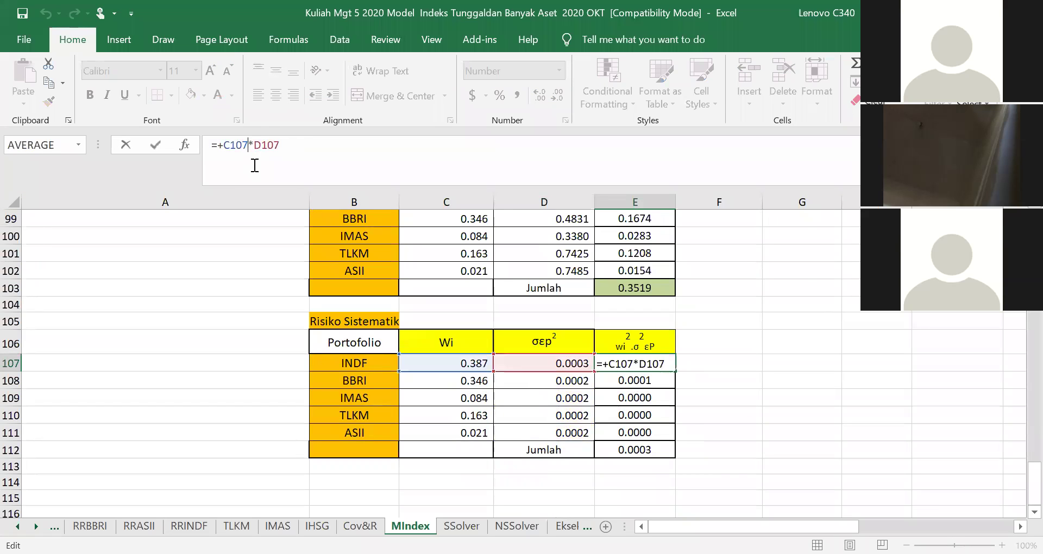
type("^")
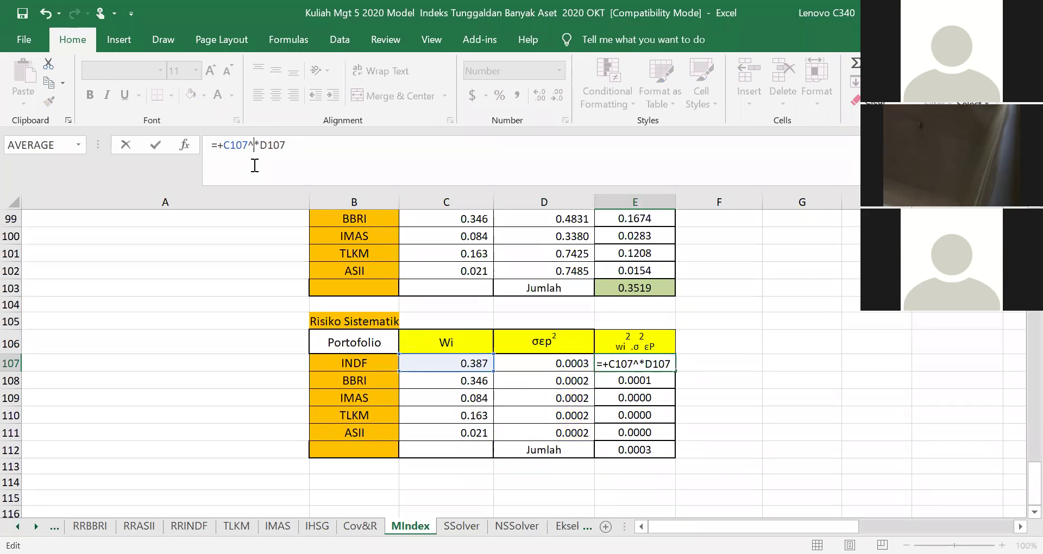
type("2")
left_click(299, 145)
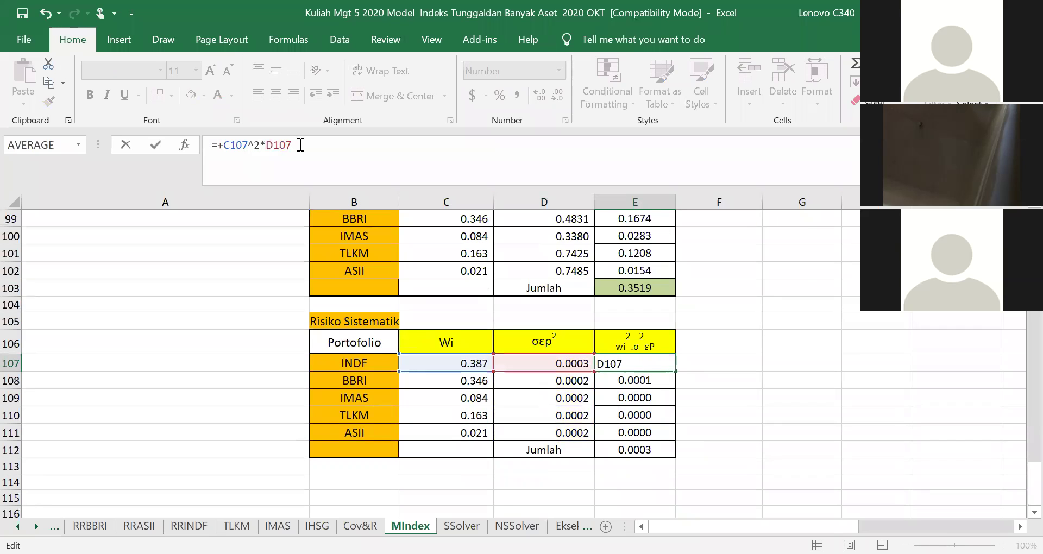
key("Return")
Step: Copy the squared-weight formula from E107 down through E111 for the remaining stocks
left_click(645, 364)
mouse_move(673, 375)
left_mouse_down()
mouse_move(673, 433)
mouse_move(668, 408)
left_mouse_up()
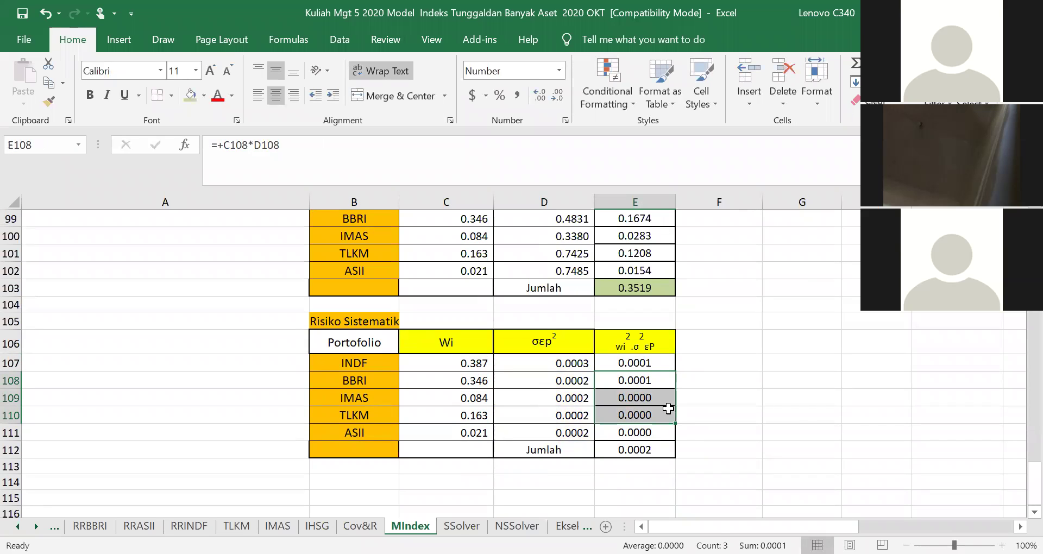
left_click(639, 361)
left_click_drag(677, 373, 666, 433)
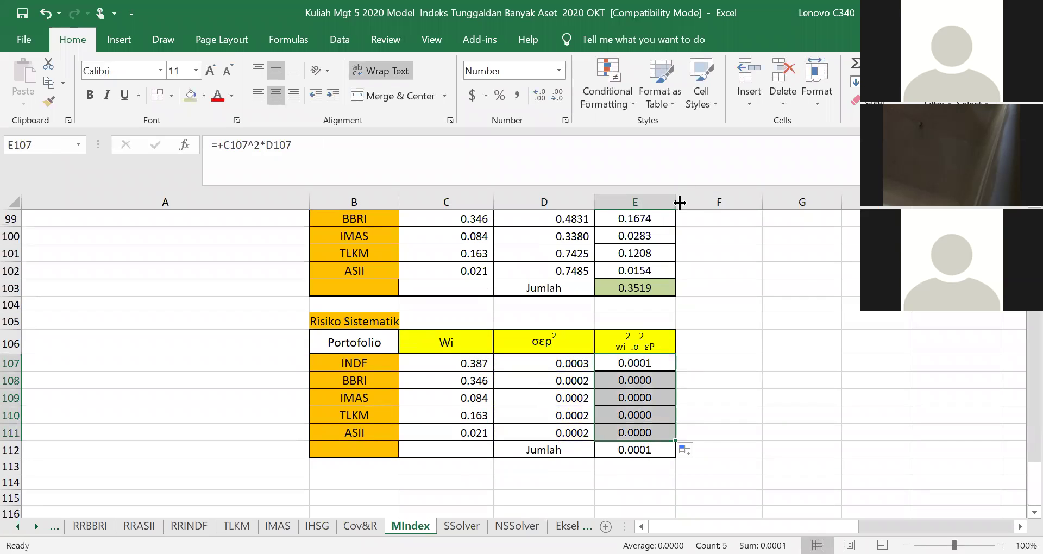
Step: Widen column E and show the Jumlah total in E112 with six decimal places
left_click_drag(677, 202, 721, 203)
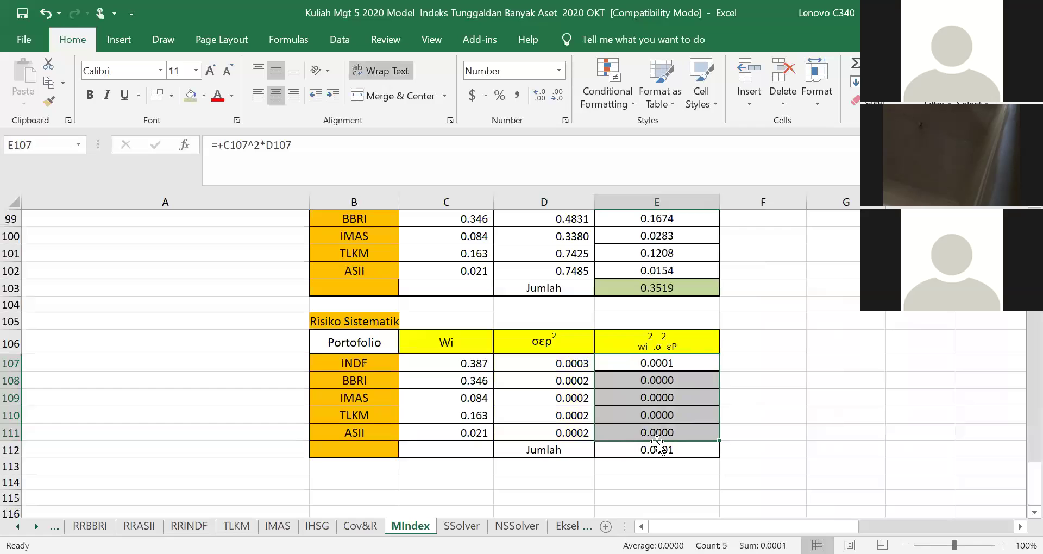
left_click(658, 449)
left_click(557, 98)
left_click(541, 95)
left_click(541, 95)
left_click(541, 95)
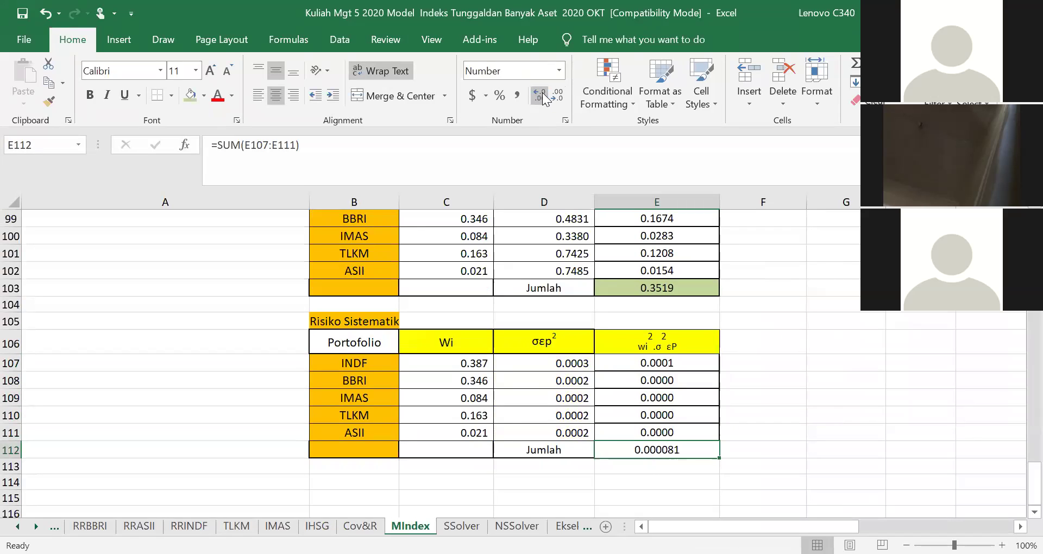
Step: Show the individual wi².σ²εP values in E107:E111 with six decimal places
left_click_drag(666, 361, 665, 430)
left_click(540, 97)
left_click(540, 96)
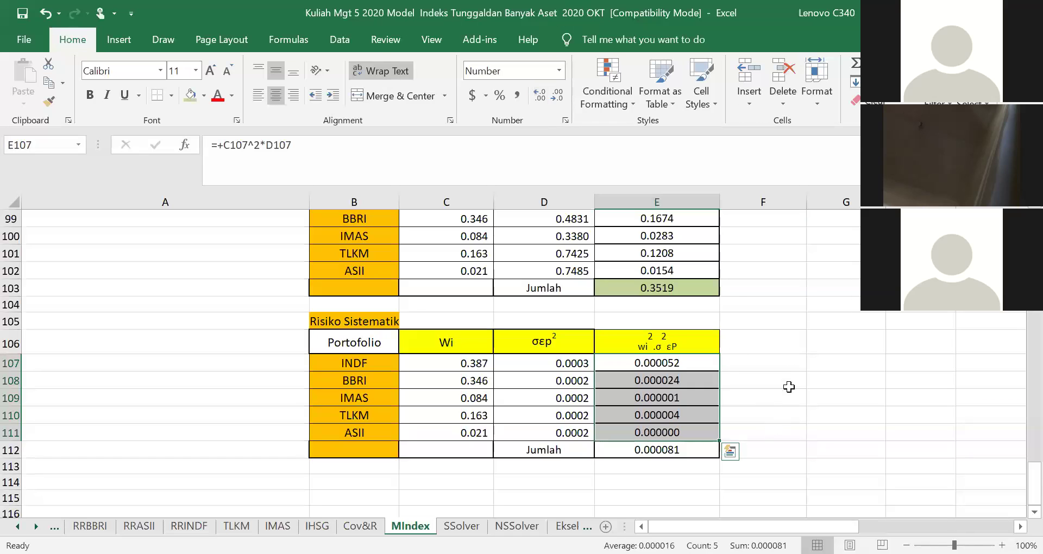
left_click(788, 368)
Step: Fill the Risiko Unik value in C80 with light olive green
scroll(585, 315, "up", 1)
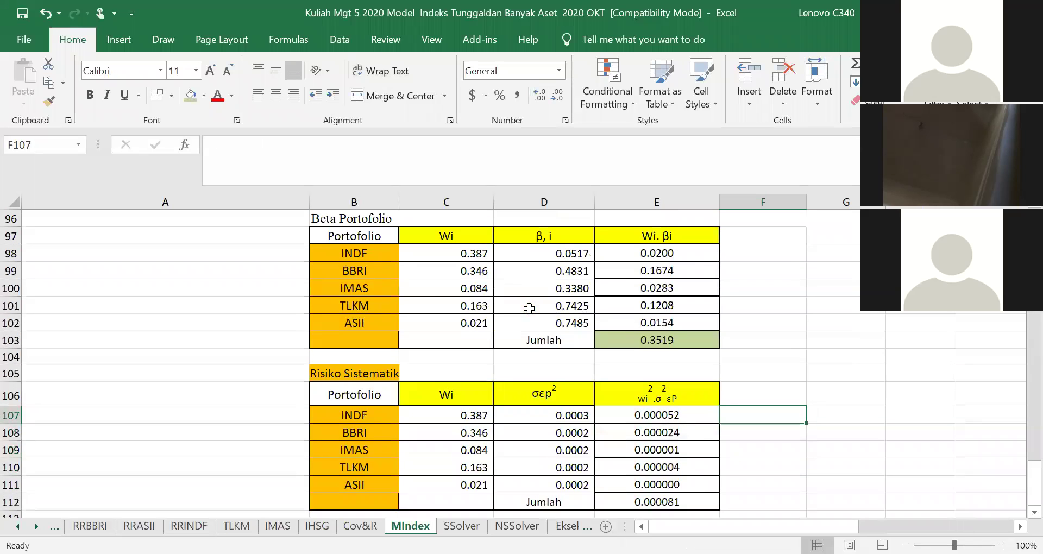
scroll(527, 307, "up", 7)
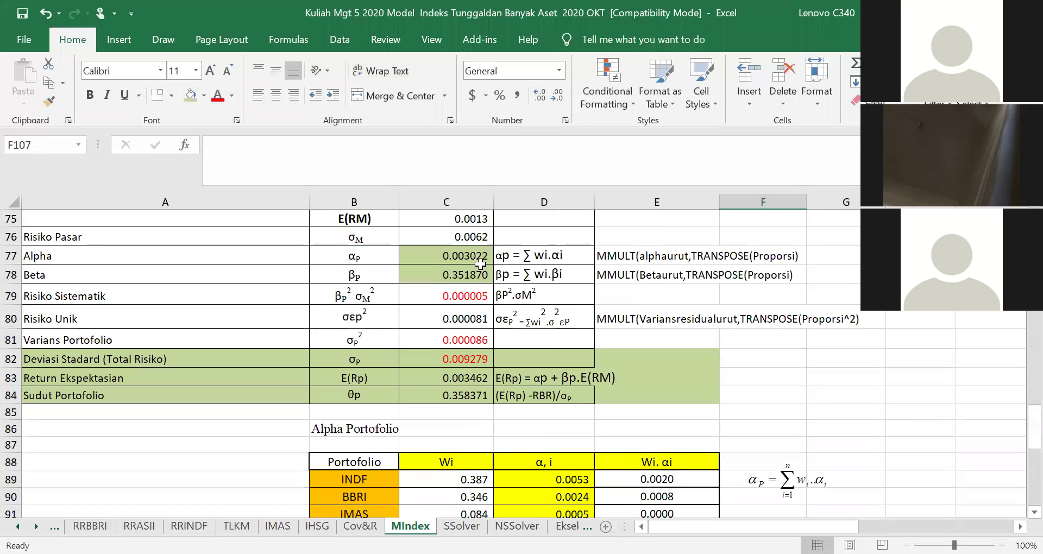
left_click(468, 319)
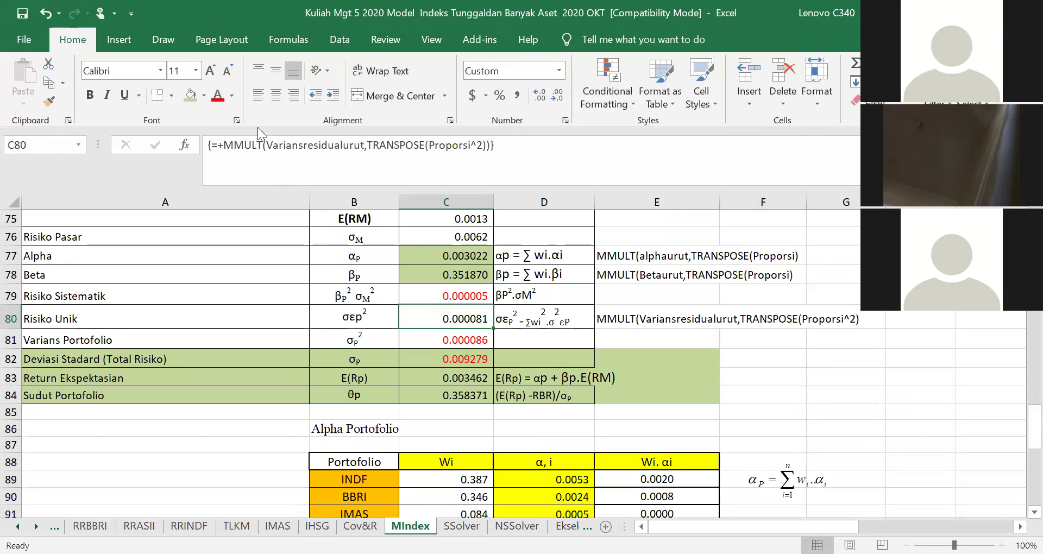
left_click(190, 95)
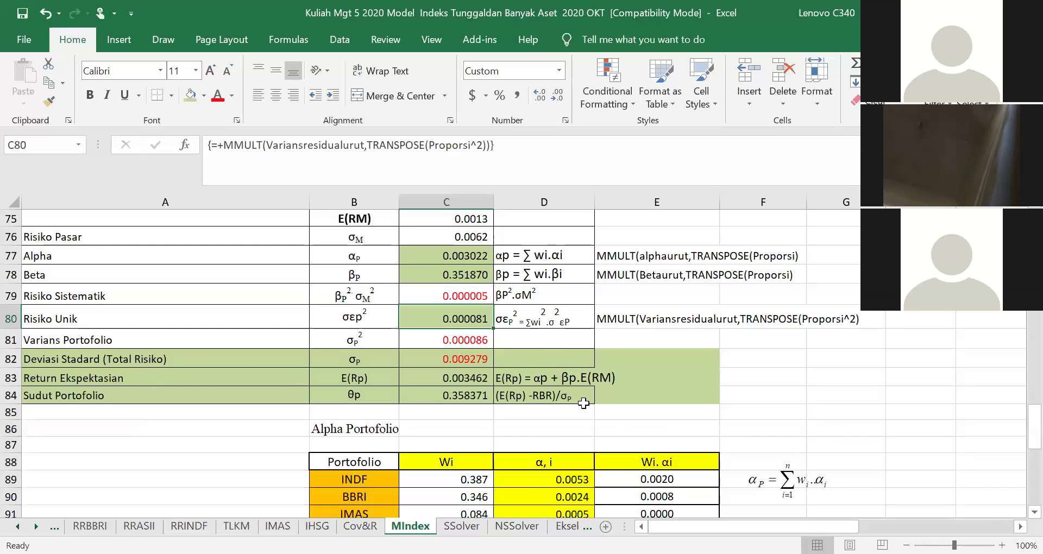
Step: Examine the Risiko Sistematik formulas in D79 and C79 together with the beta and market risk symbols they draw on
scroll(583, 403, "down", 3)
scroll(542, 390, "up", 4)
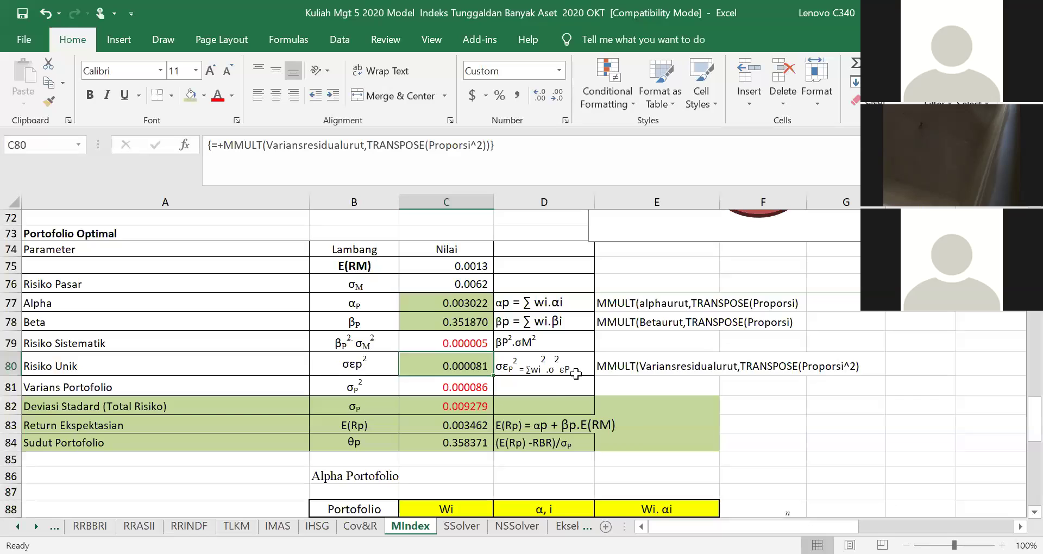
left_click(527, 342)
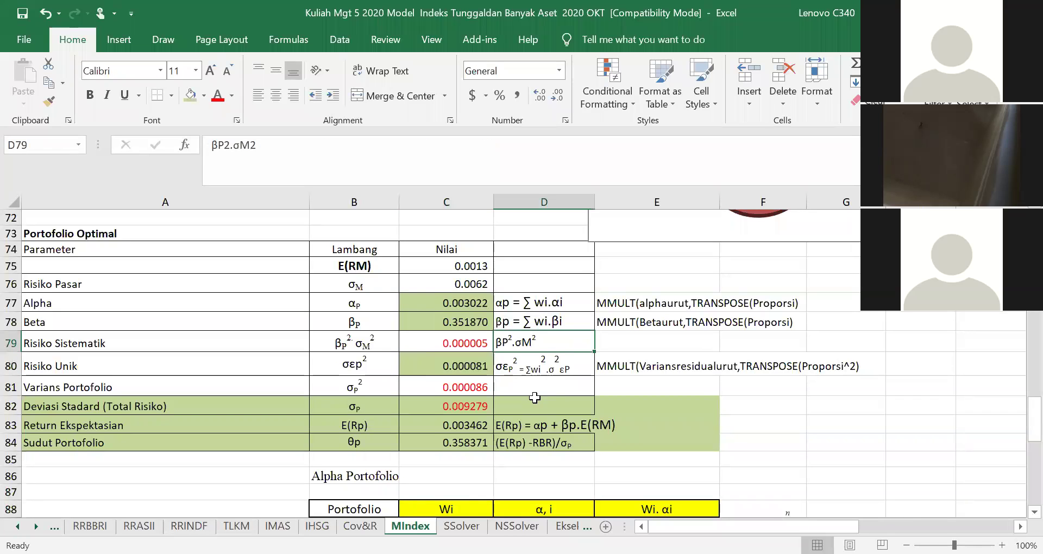
left_click(356, 321)
left_click(348, 284)
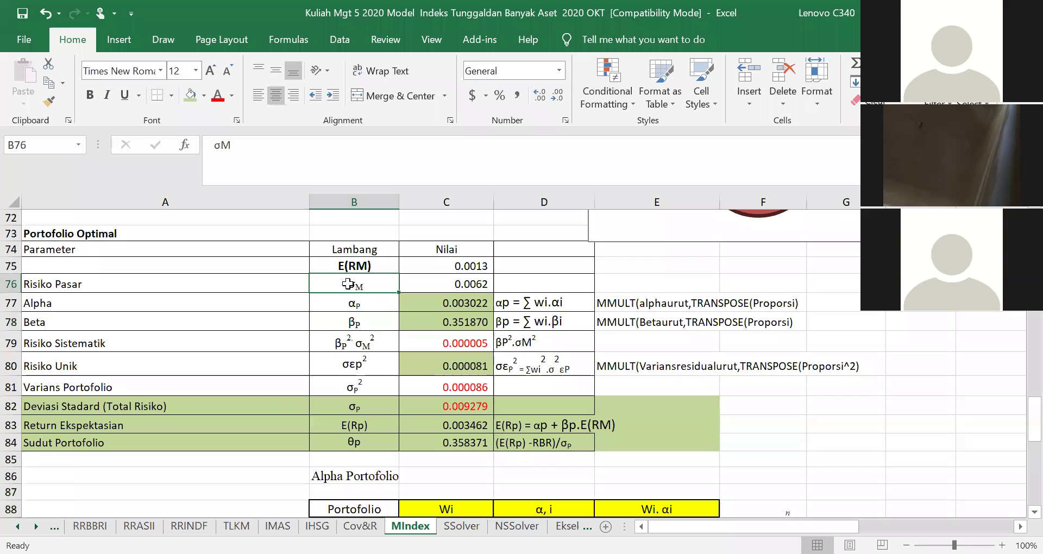
left_click(468, 344)
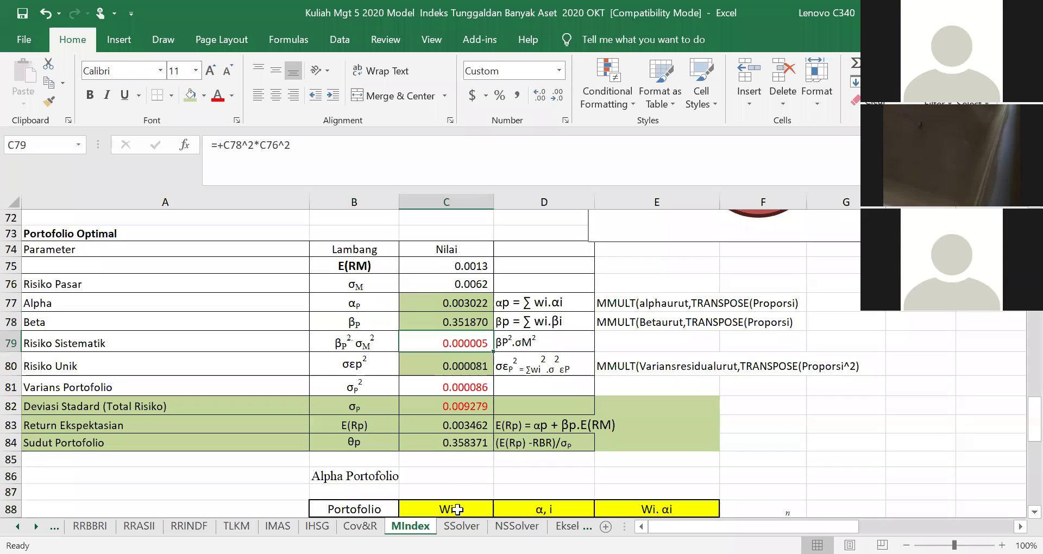
left_click(350, 288)
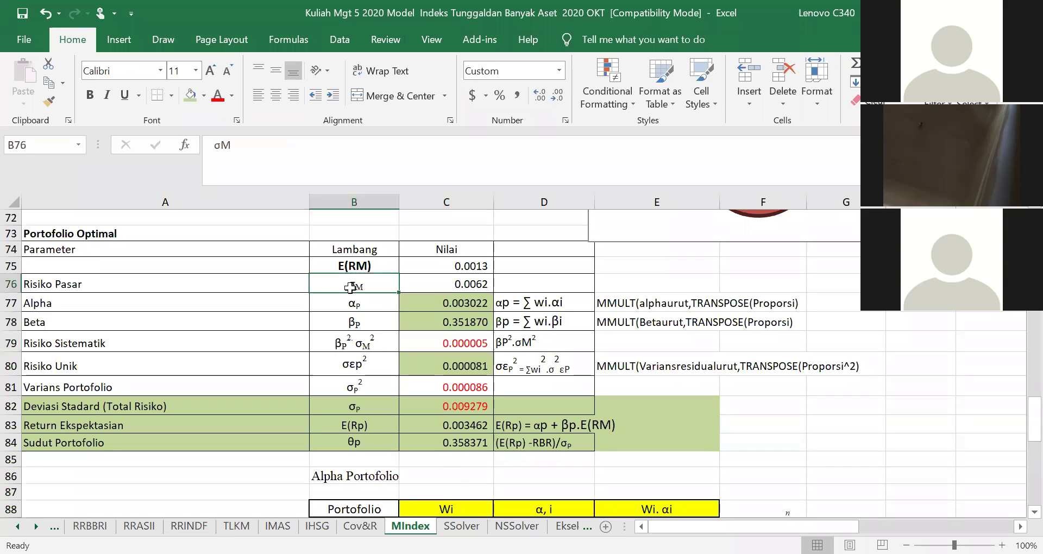
left_click(466, 343)
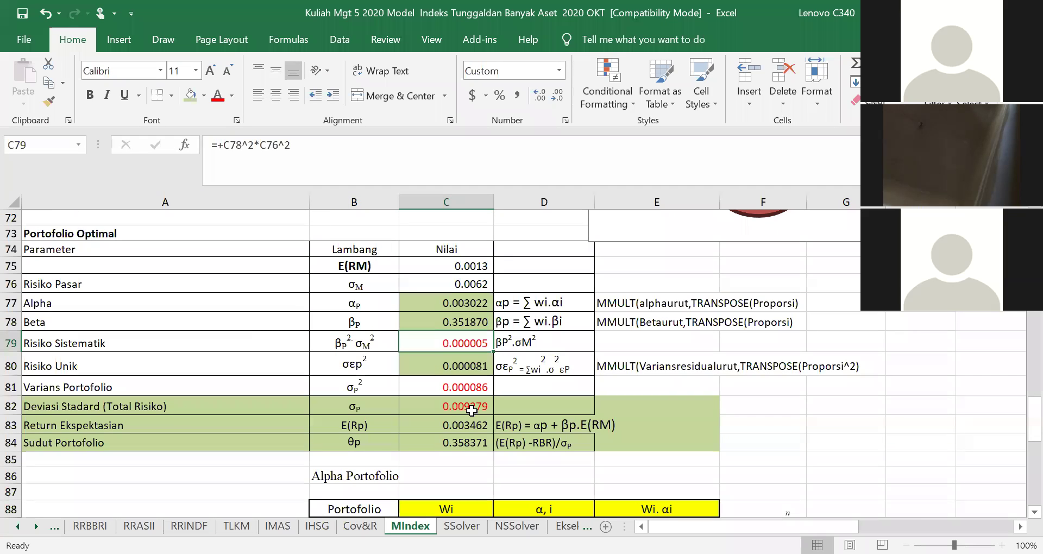
Step: Examine the Varians Portofolio formula in C81 with its two risk components, and the exponent in the Deviasi Standar formula in C82
left_click(460, 383)
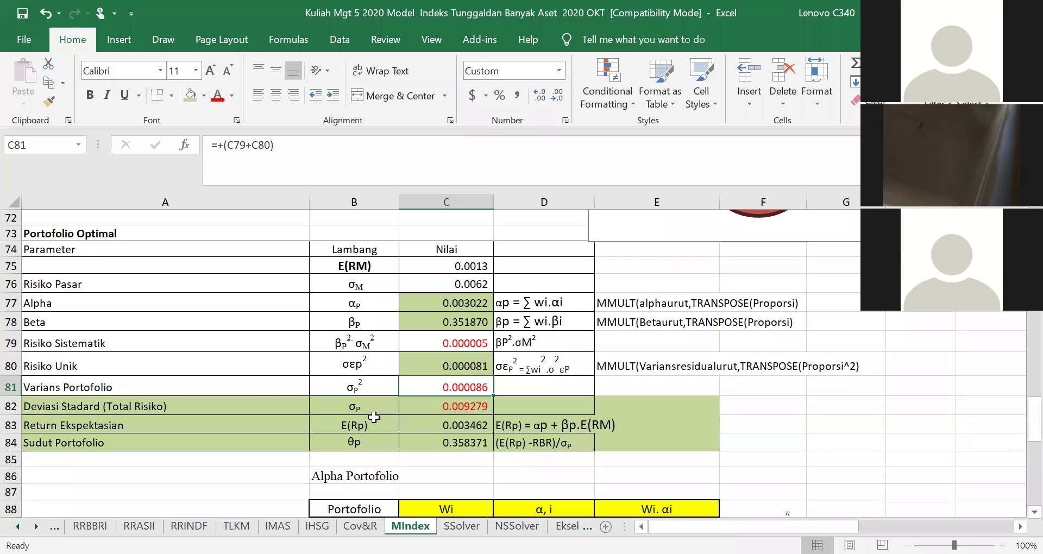
left_click(87, 341)
left_click(86, 369)
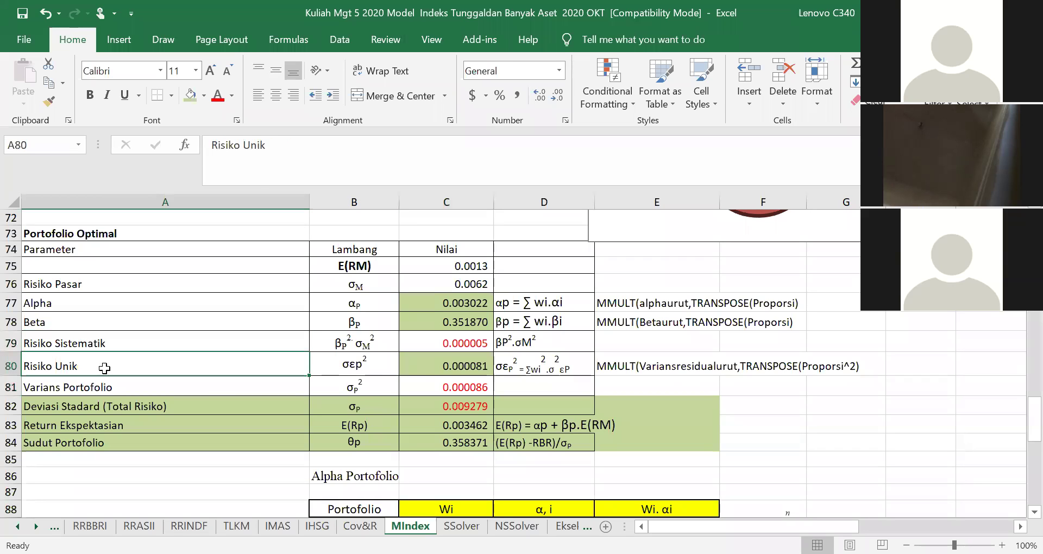
left_click(455, 389)
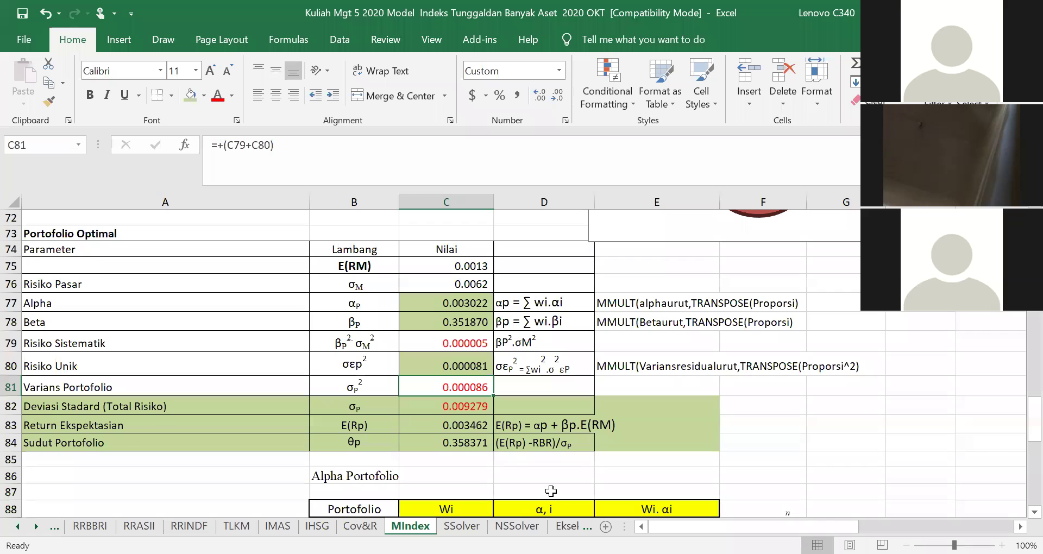
scroll(550, 491, "down", 1)
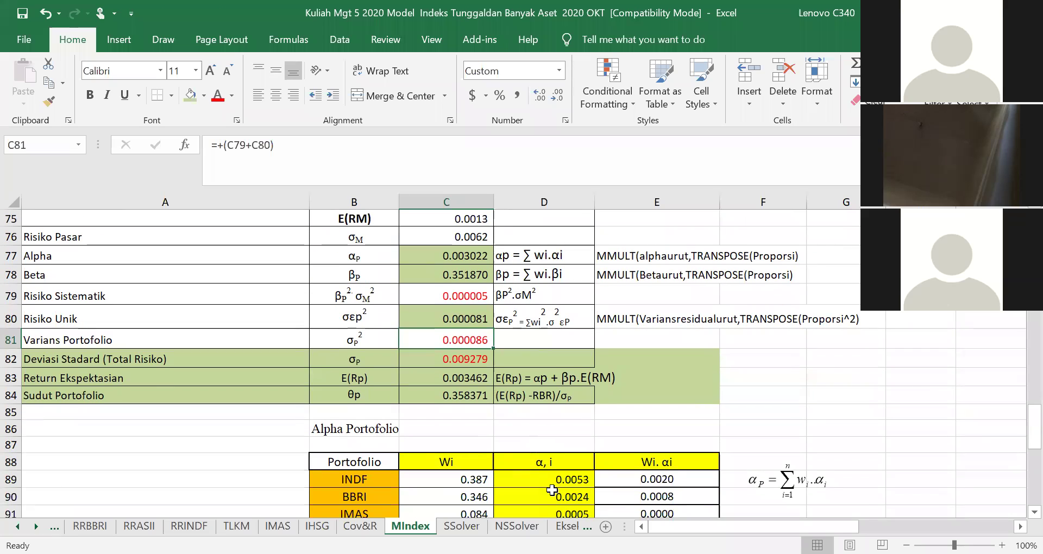
left_click(468, 360)
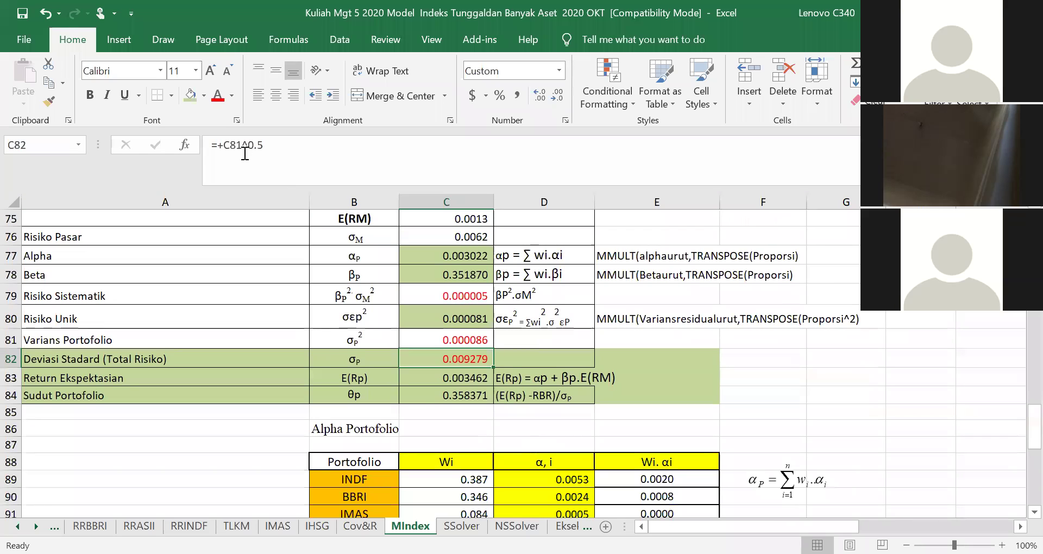
left_click(269, 146)
left_click_drag(264, 145, 252, 145)
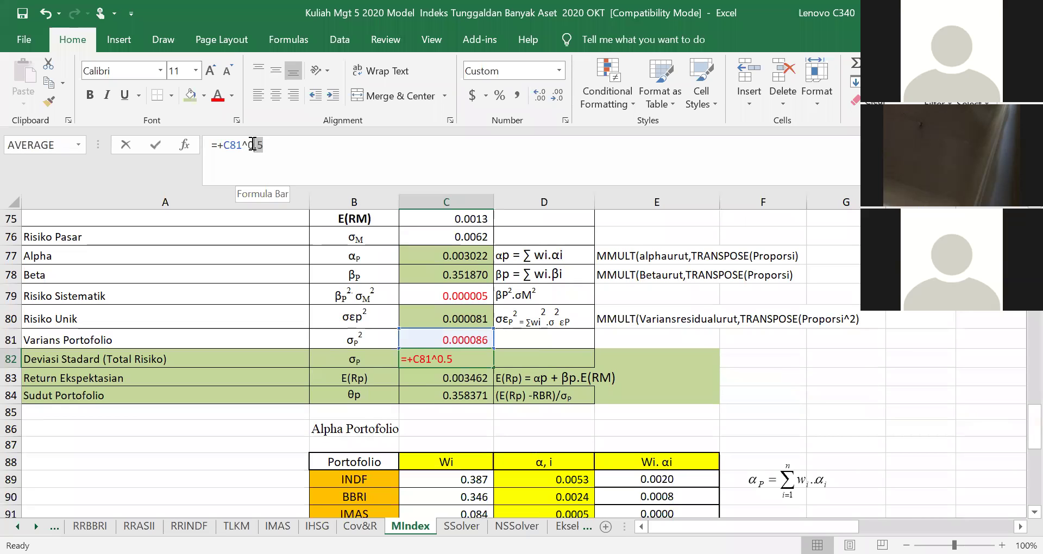
left_click(826, 400)
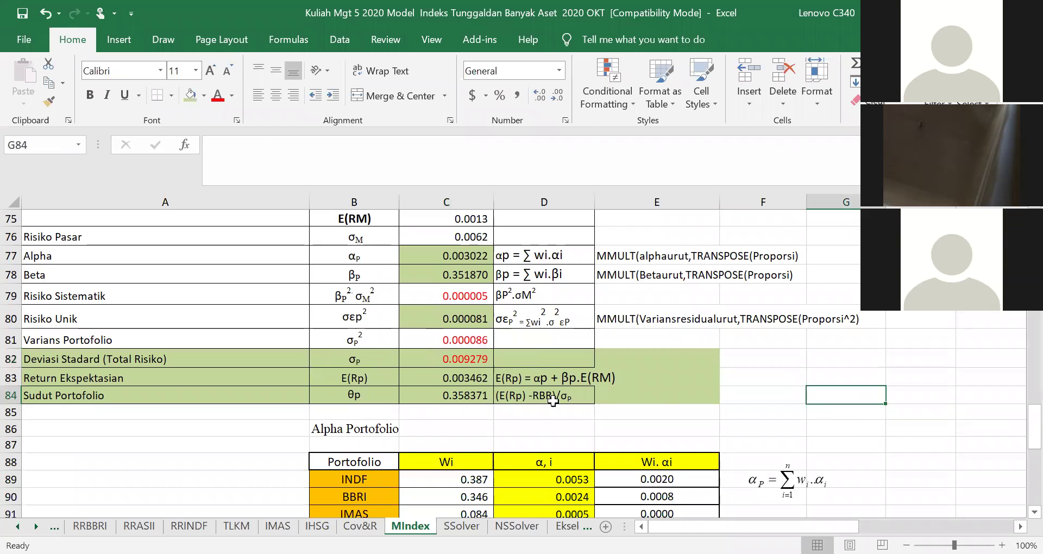
left_click(484, 360)
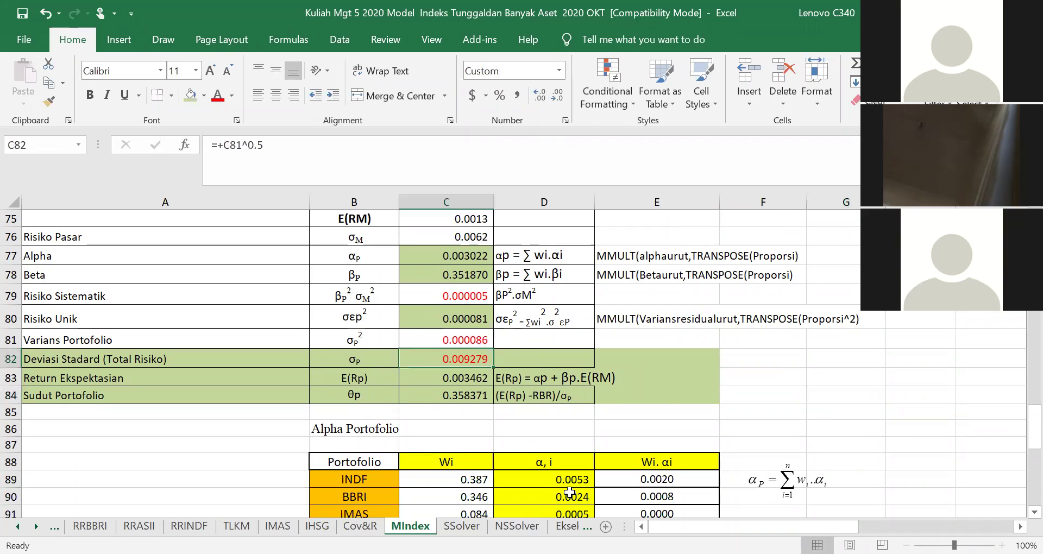
Step: Color the portfolio alpha symbol in B77 red
left_click(800, 389)
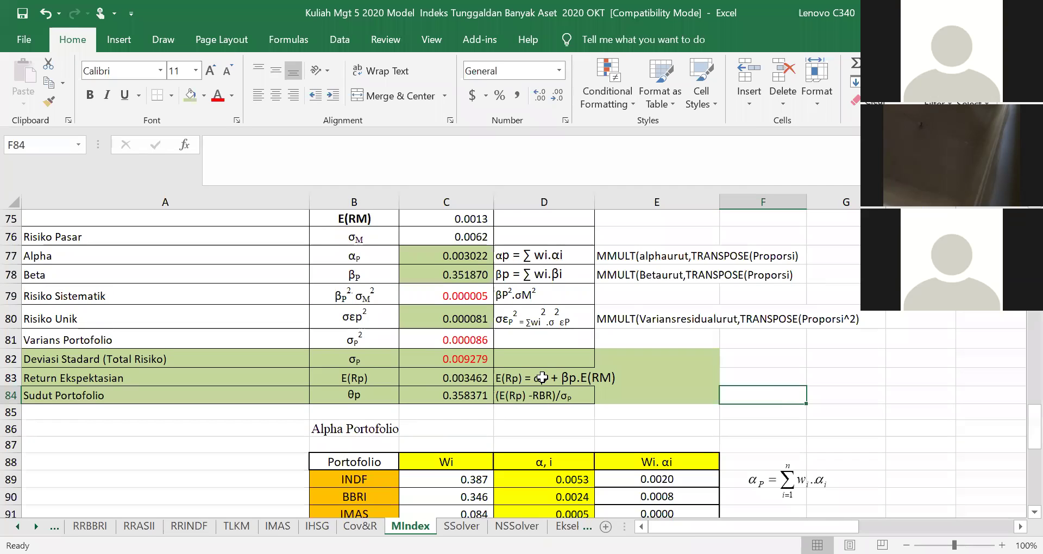
left_click(360, 258)
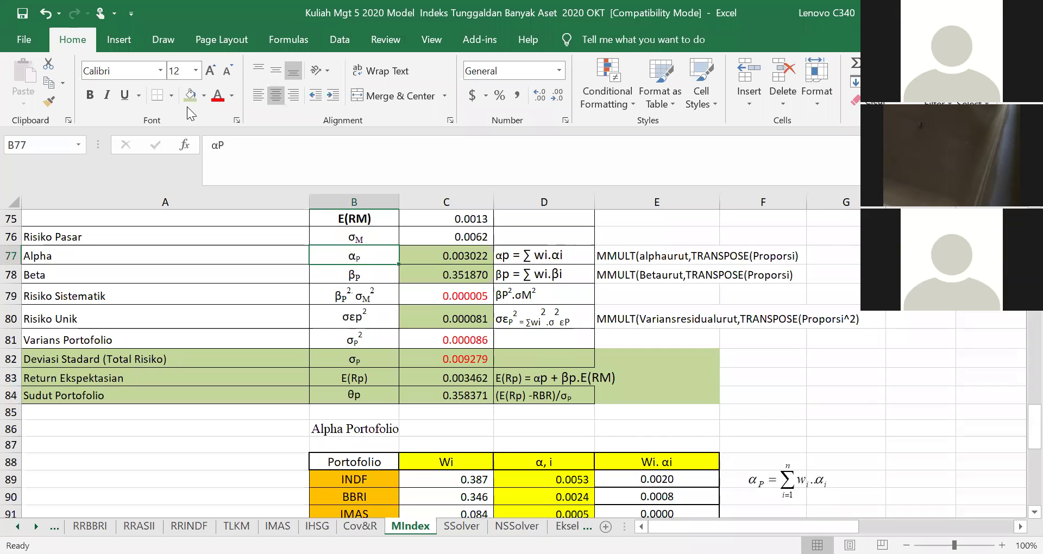
left_click(218, 95)
Step: Examine the Return Ekspektasian formula in C83 and the Sudut Portofolio formula in C84 against the parameters above them
scroll(476, 270, "up", 1)
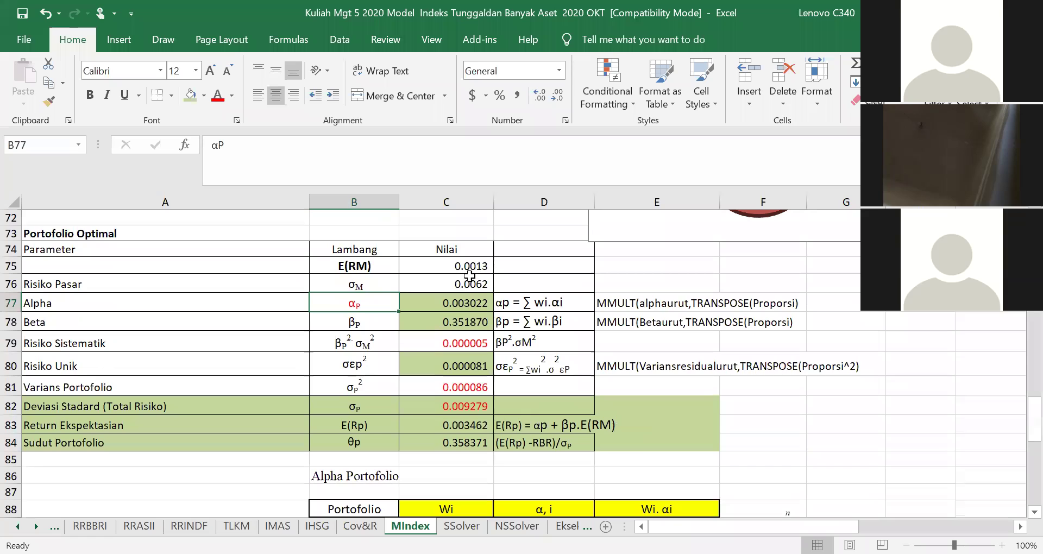
left_click(466, 431)
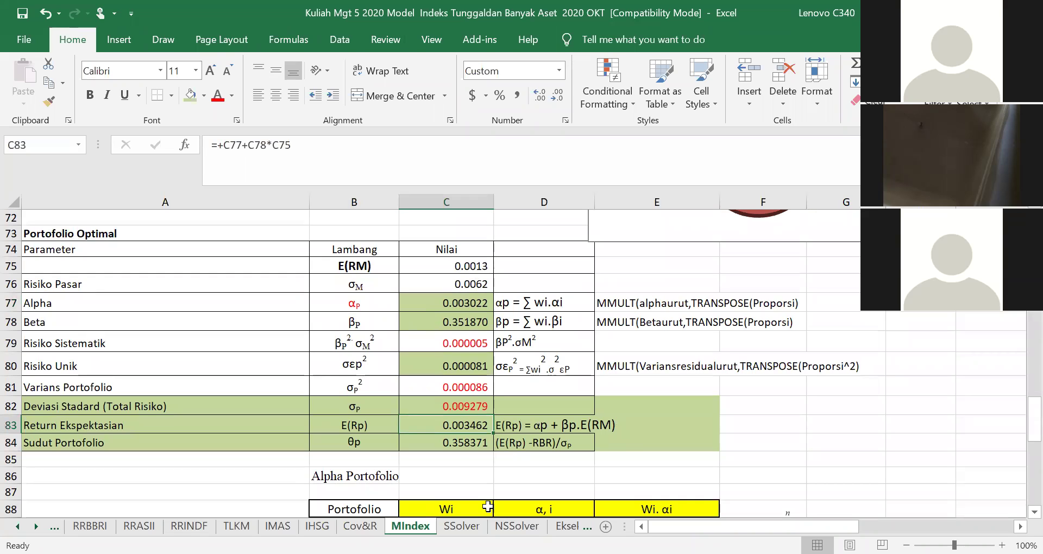
left_click(451, 442)
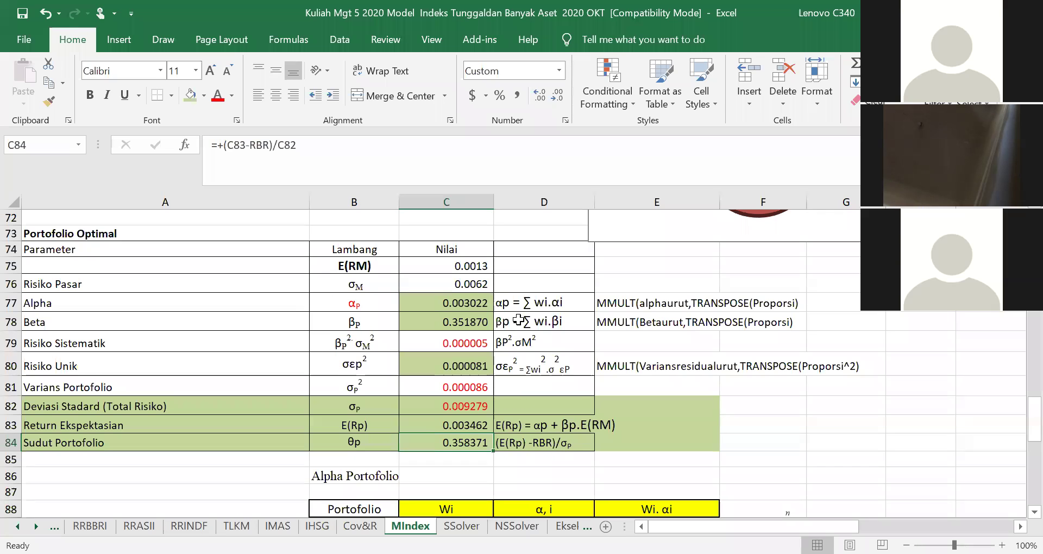
scroll(493, 333, "up", 1)
scroll(493, 333, "up", 1)
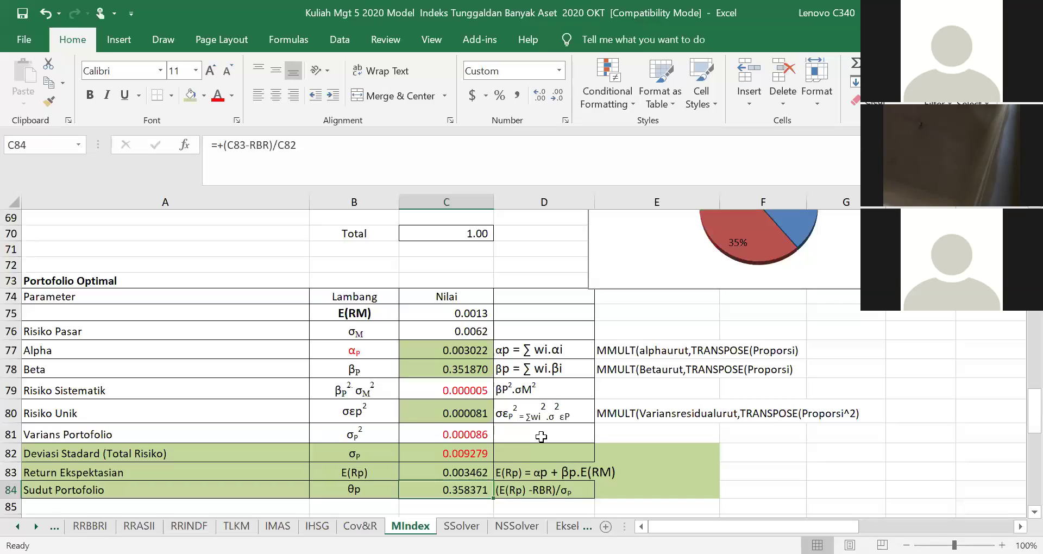
Step: Review the optimal portfolio parameters in rows 75 to 84 together with the supporting tables beneath them
scroll(541, 437, "down", 1)
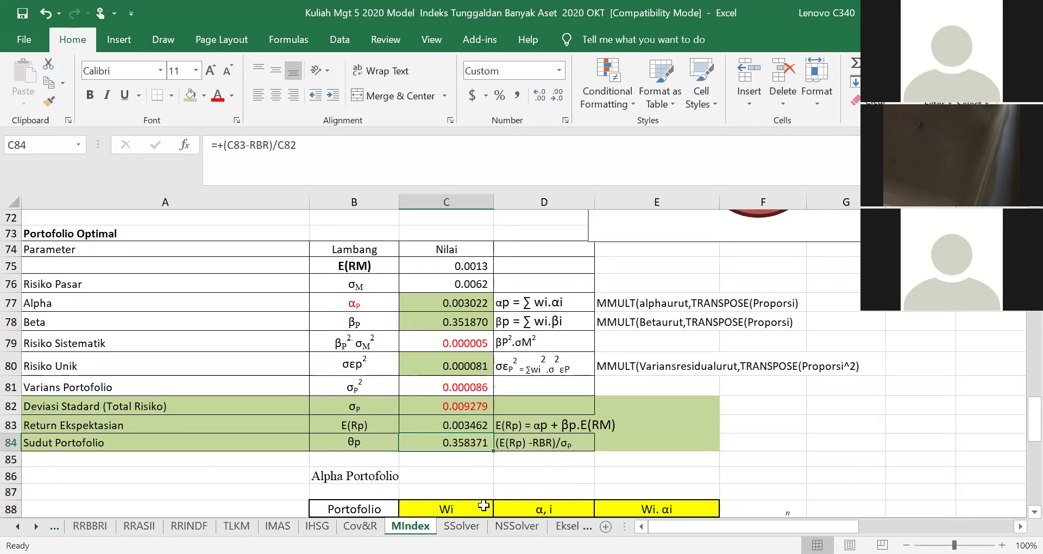
left_click(889, 423)
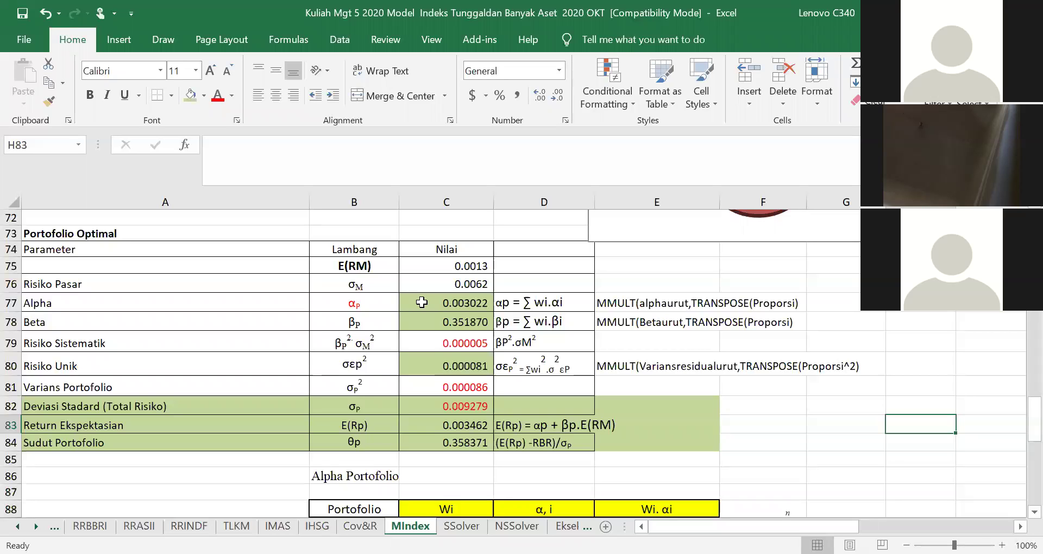
scroll(423, 304, "down", 1)
scroll(423, 303, "down", 4)
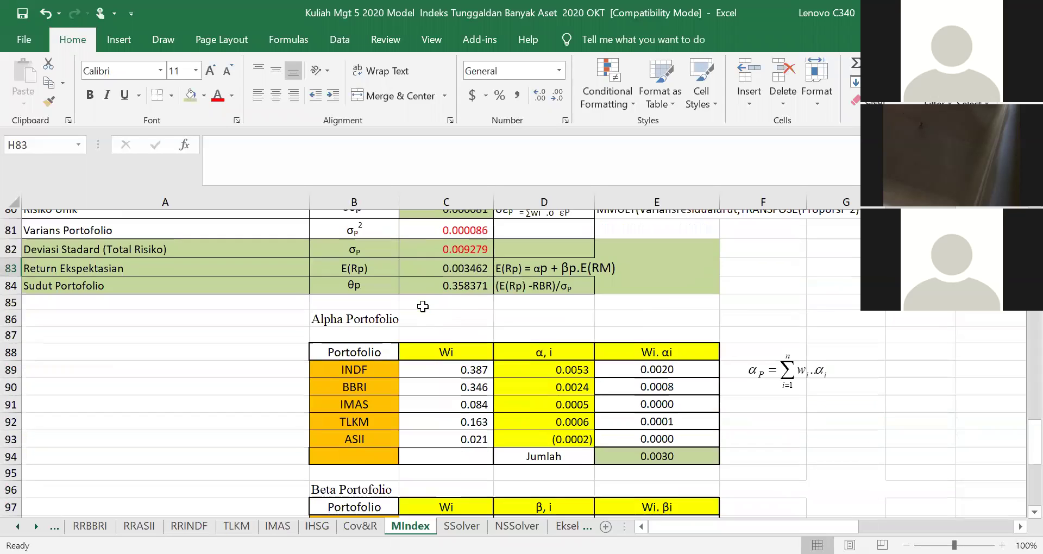
scroll(433, 310, "down", 4)
scroll(445, 331, "down", 5)
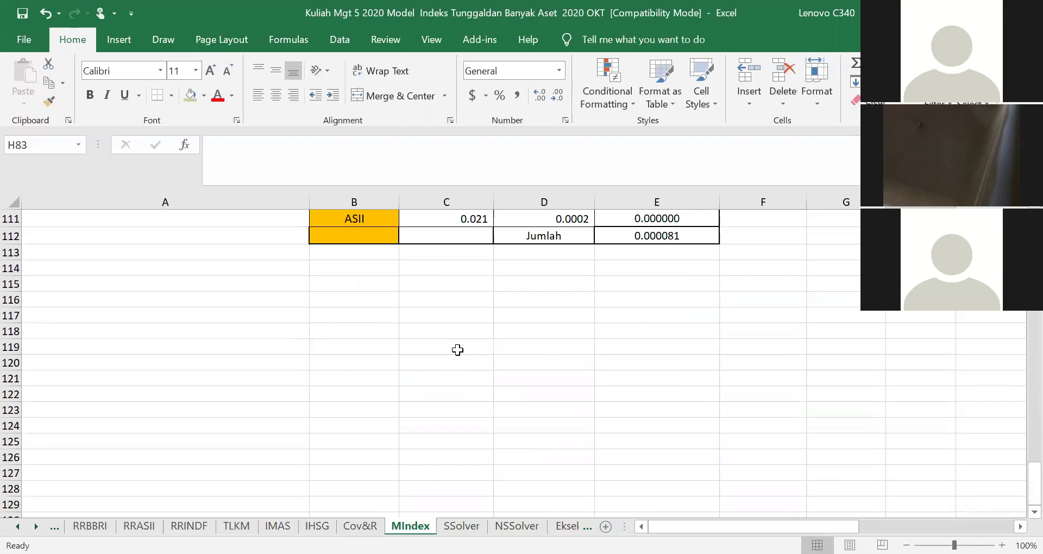
scroll(458, 350, "up", 6)
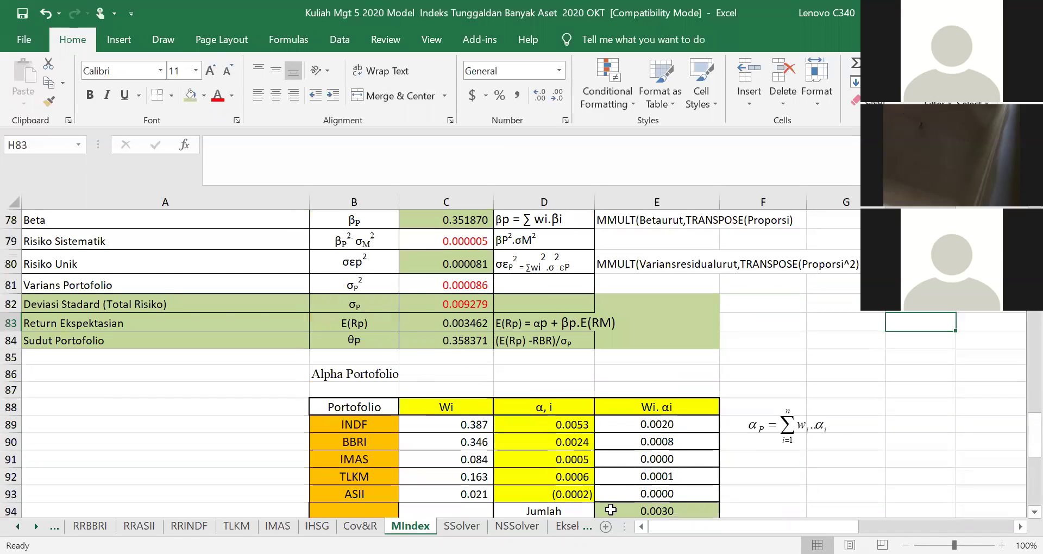
Step: On the Eksekusi sheet, examine the Metode Manual formulas in F14:F16 and compare the E14:F17 block with the solver results
left_click(572, 526)
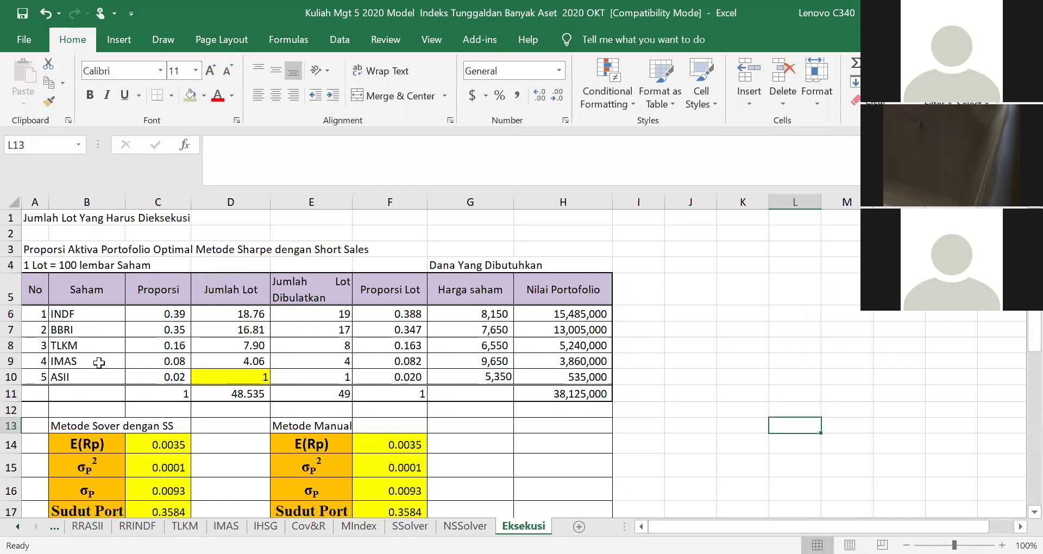
scroll(128, 372, "down", 3)
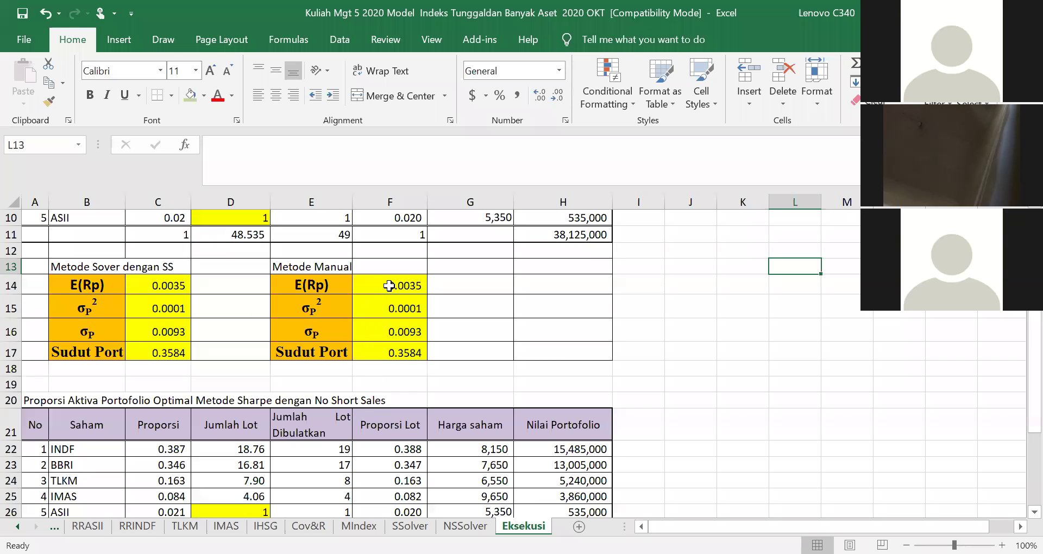
left_click(389, 286)
left_click(402, 309)
left_click(396, 333)
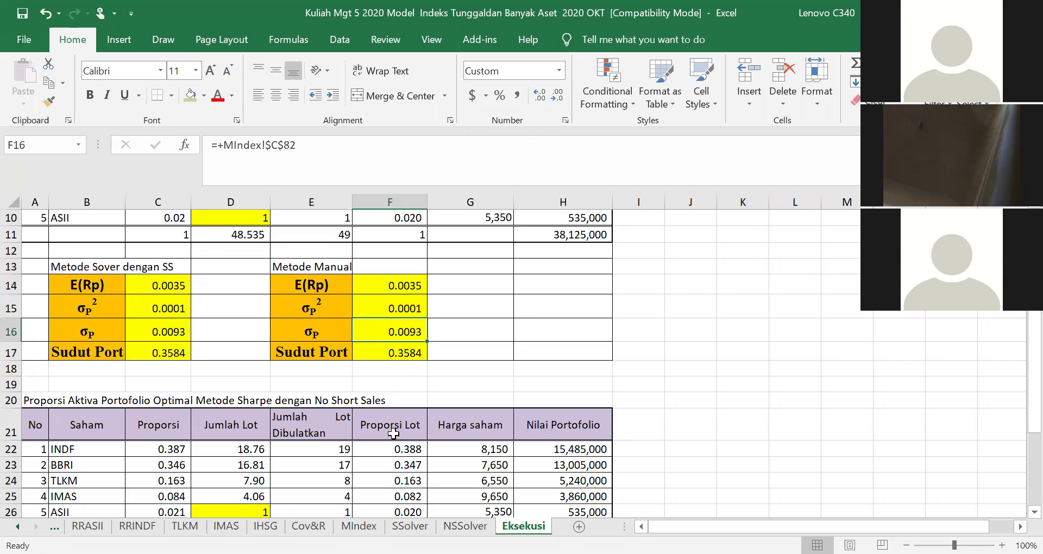
left_click_drag(298, 281, 402, 351)
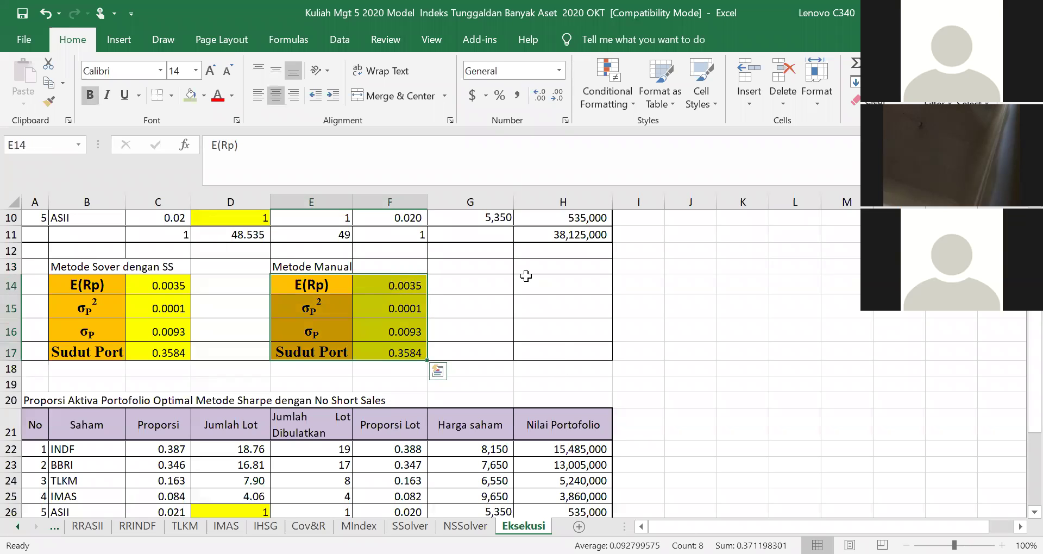
Step: Examine the INDF proportion formula in C6 of the short-sales lot table
scroll(516, 321, "up", 3)
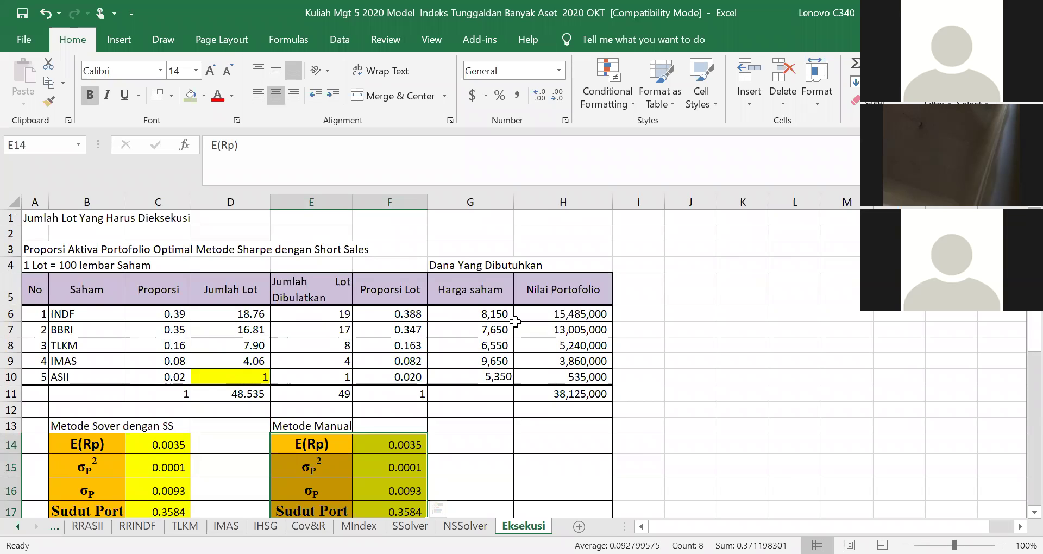
left_click(152, 317)
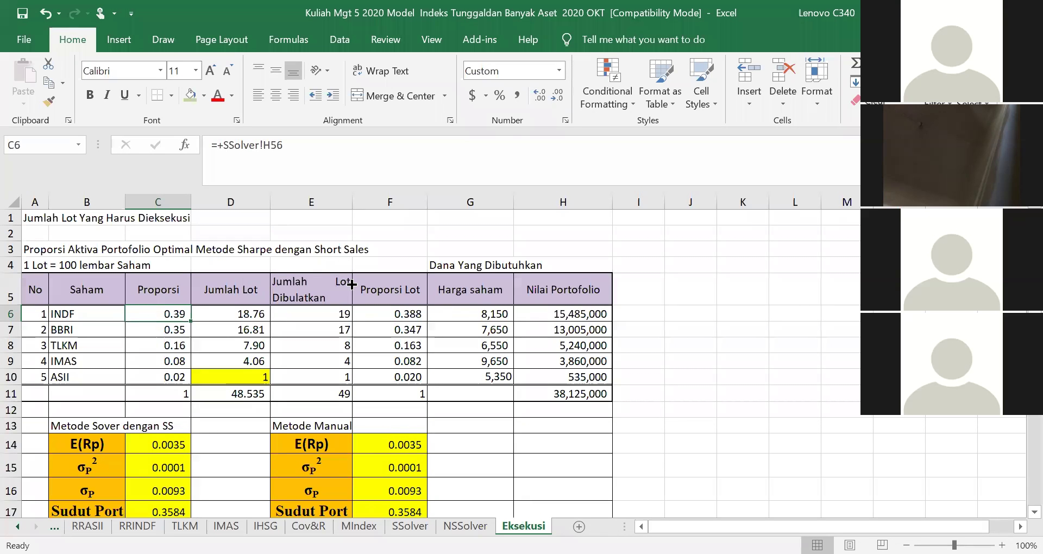
left_click(344, 266)
Step: Return to the MIndex sheet and trace the calculations from the optimal portfolio back up to the daily risk-free return input
left_click(358, 525)
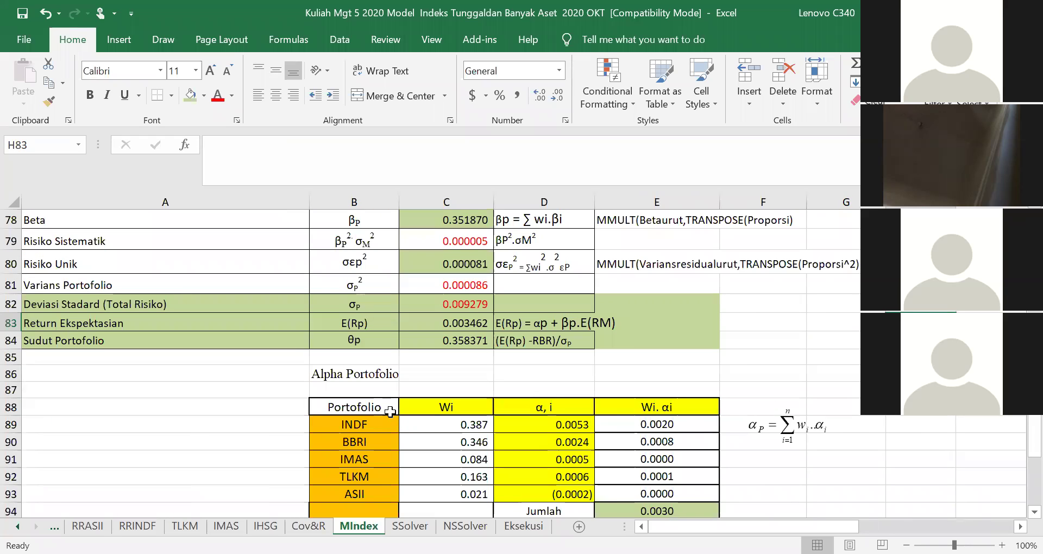
left_click(253, 392)
scroll(255, 399, "up", 1)
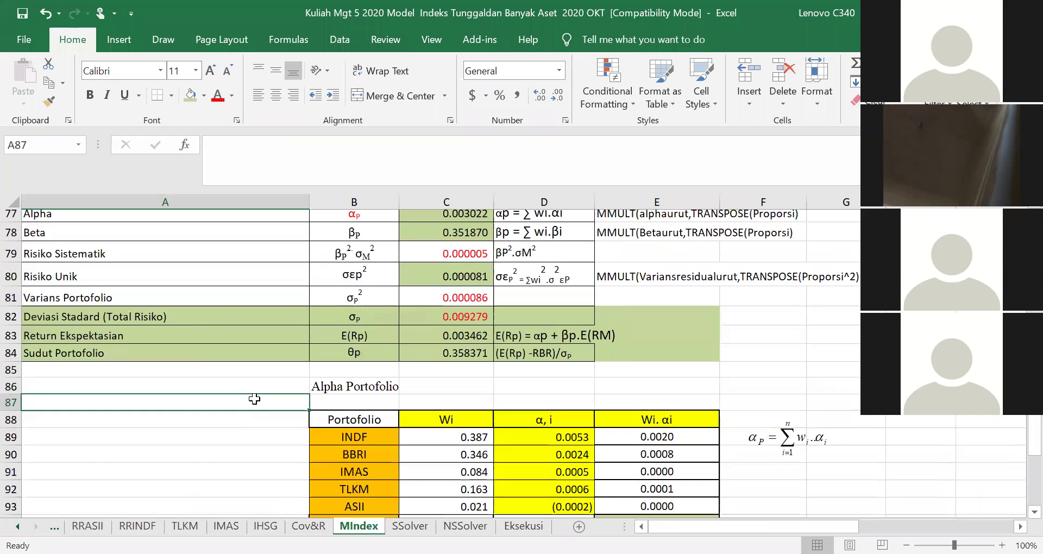
scroll(254, 399, "up", 2)
scroll(261, 394, "up", 2)
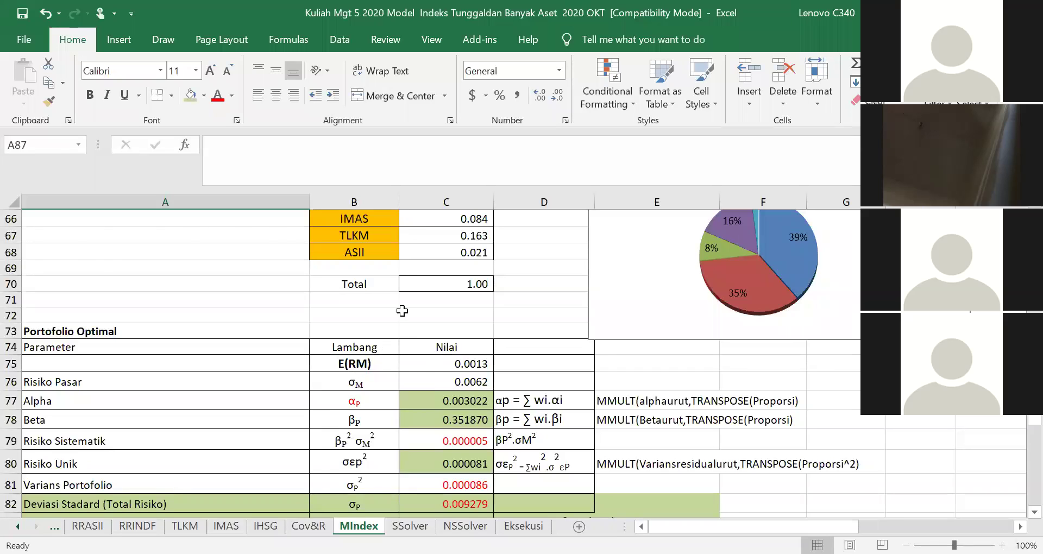
scroll(402, 312, "up", 6)
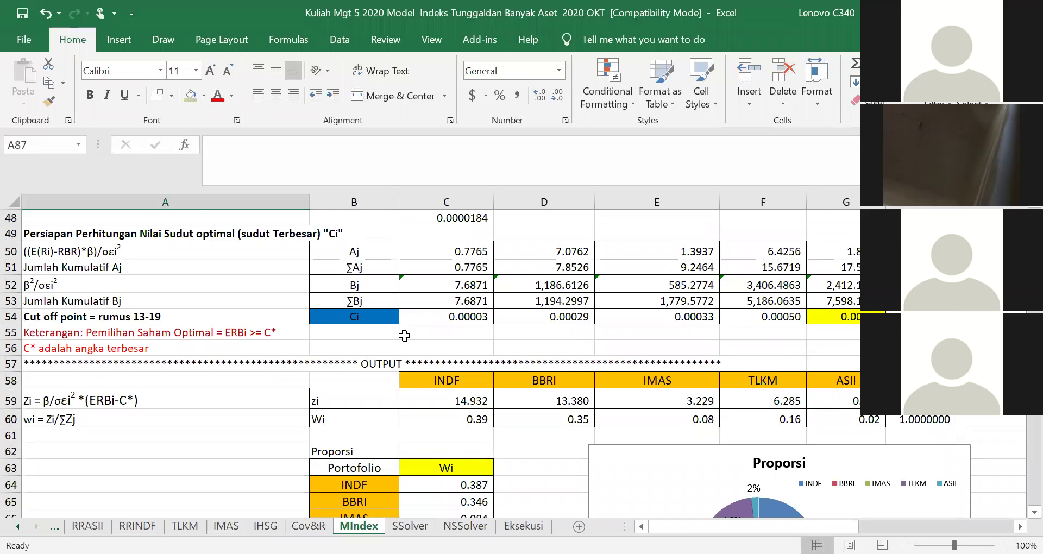
scroll(404, 336, "up", 4)
scroll(404, 336, "up", 7)
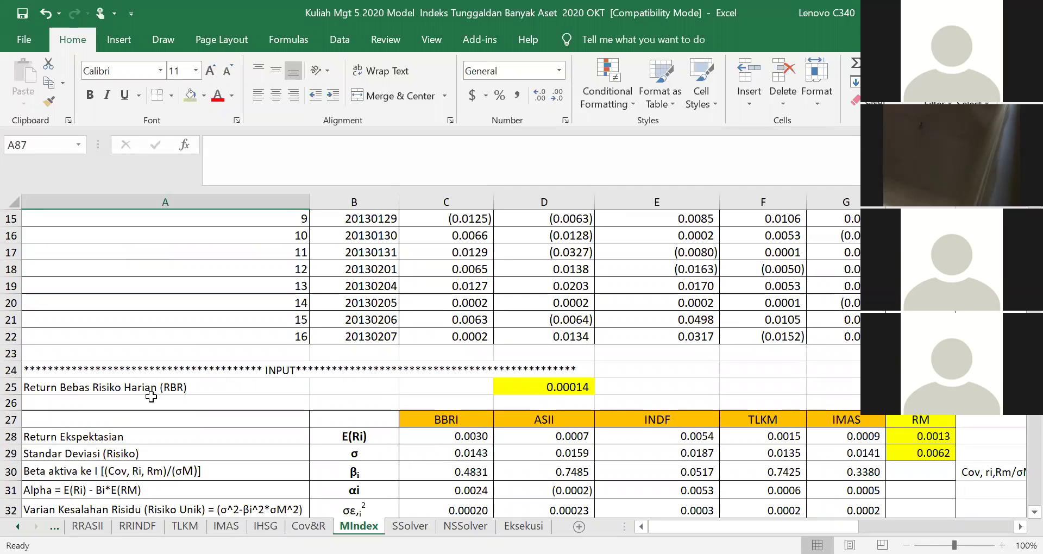
Step: Change the risk-free return formula in D25 to the monthly form =0.05/12
left_click(569, 386)
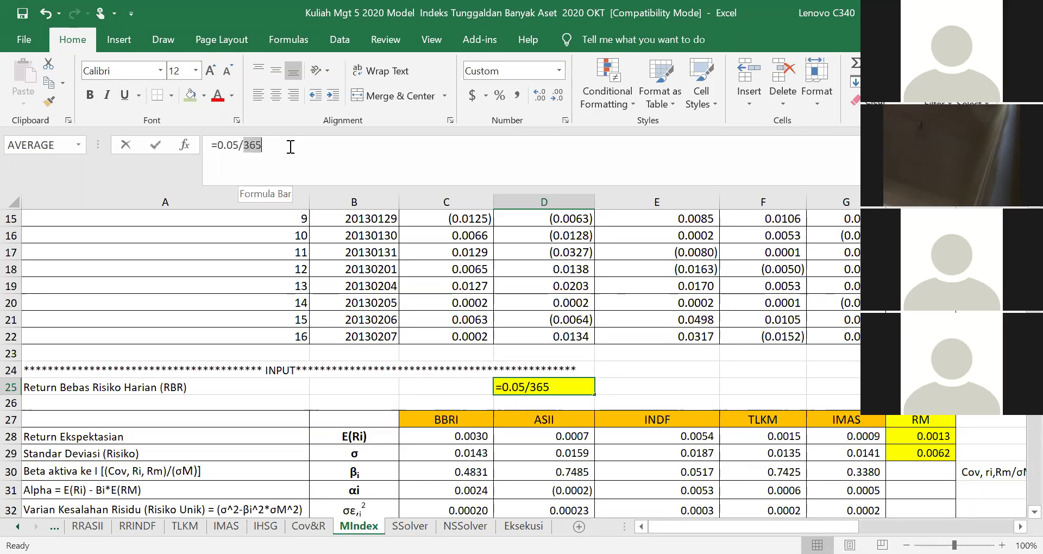
double_click(249, 145)
type("12")
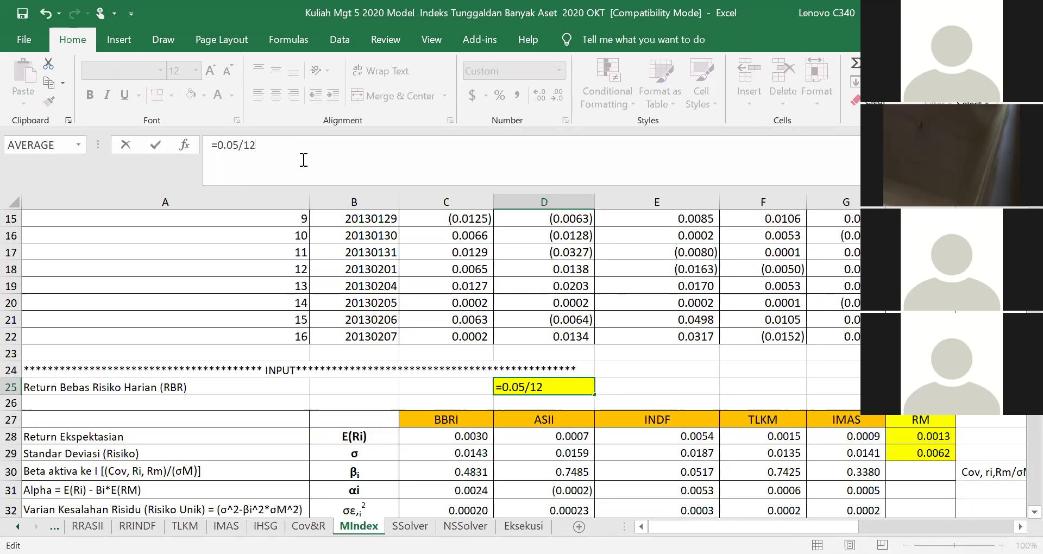
key("Return")
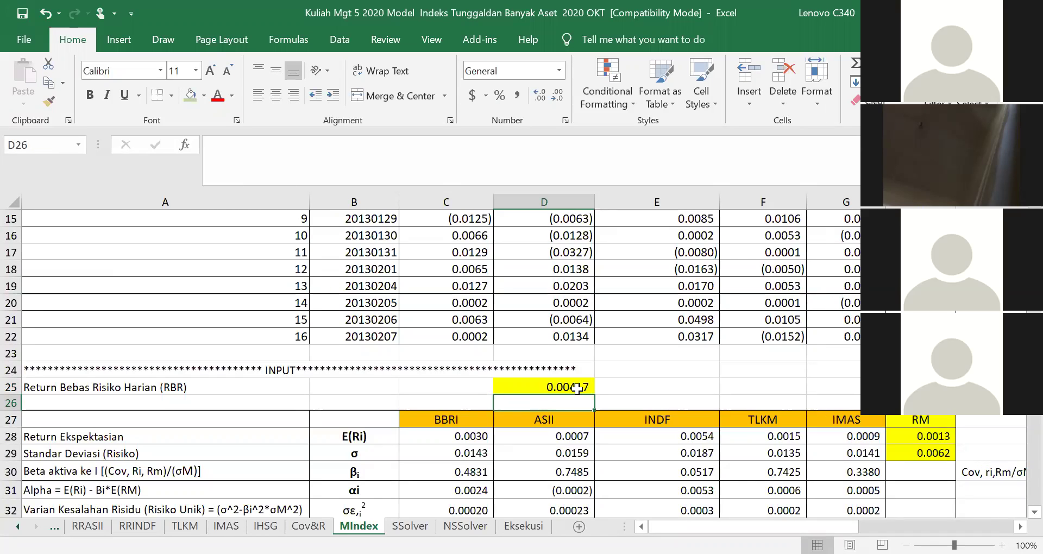
Step: Set the risk-free return formula in D25 back to the daily form =0.05/365
left_click(577, 389)
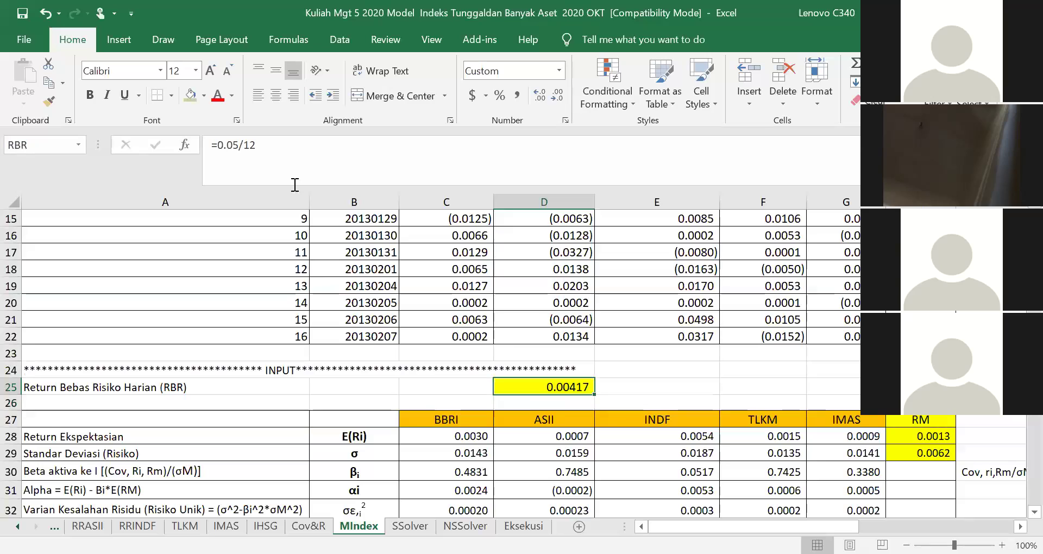
double_click(246, 146)
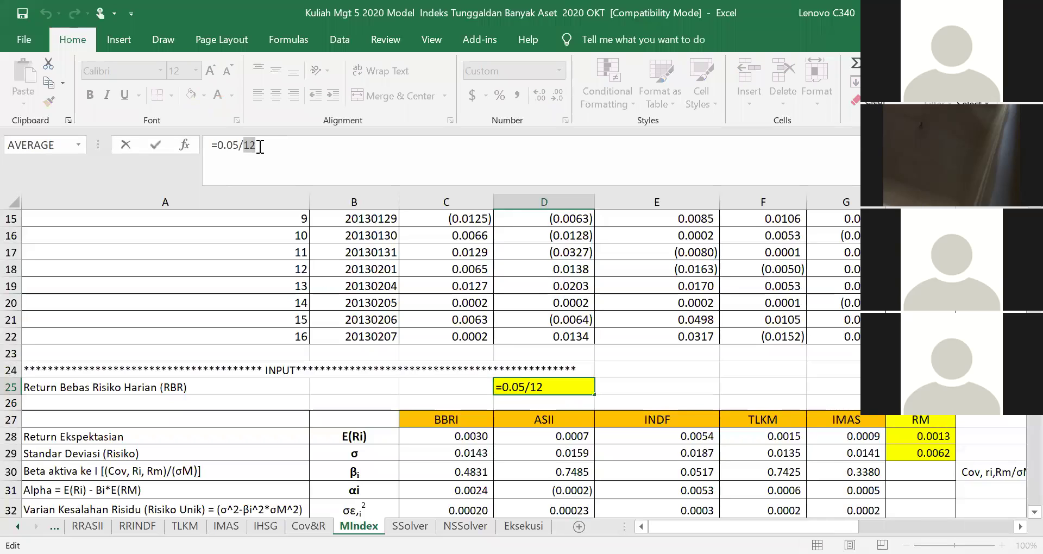
type("365")
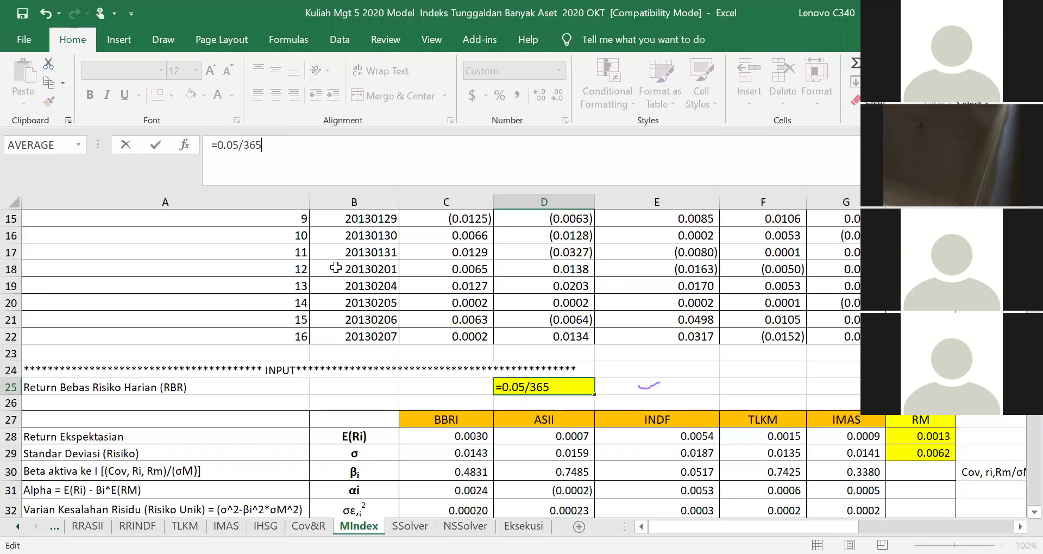
key("Return")
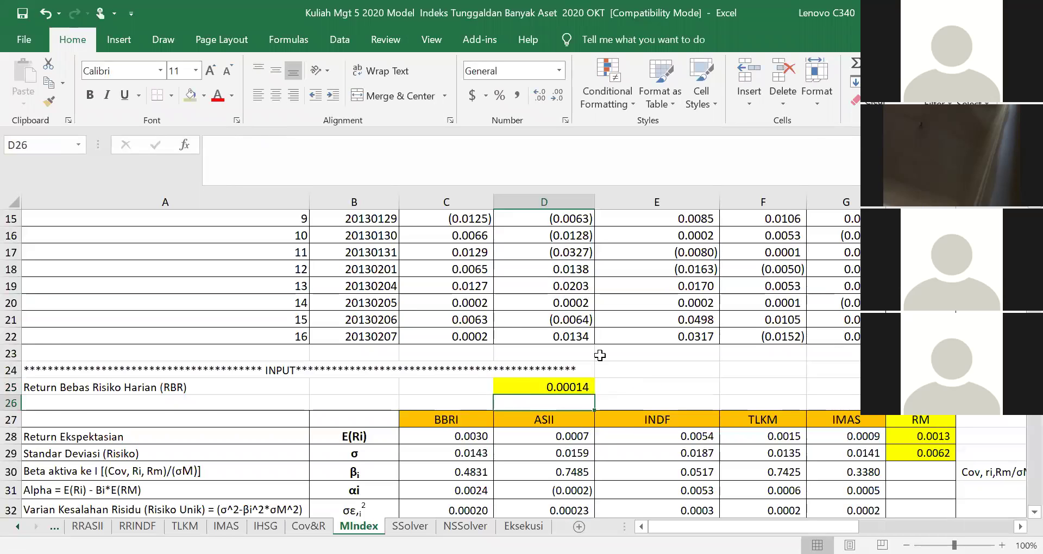
Step: Review the Portofolio Optimal parameters and the Alpha Portofolio table below them
scroll(502, 436, "down", 7)
scroll(502, 435, "down", 17)
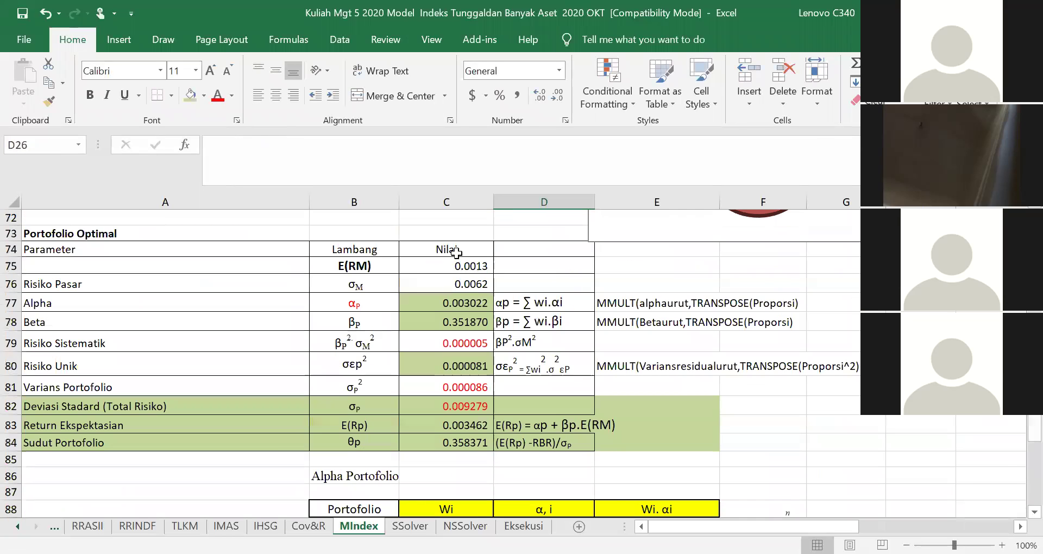
scroll(498, 381, "up", 5)
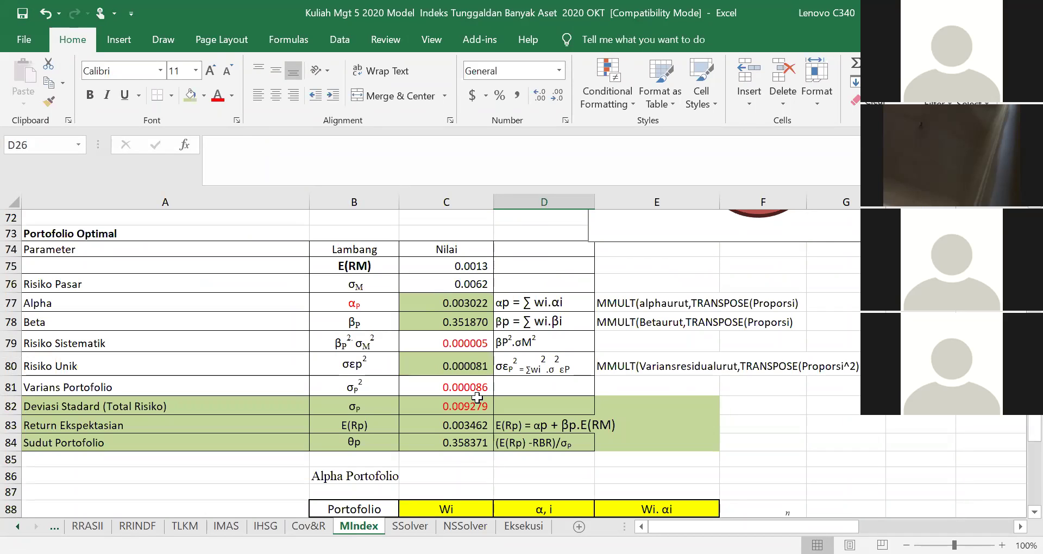
scroll(521, 399, "down", 3)
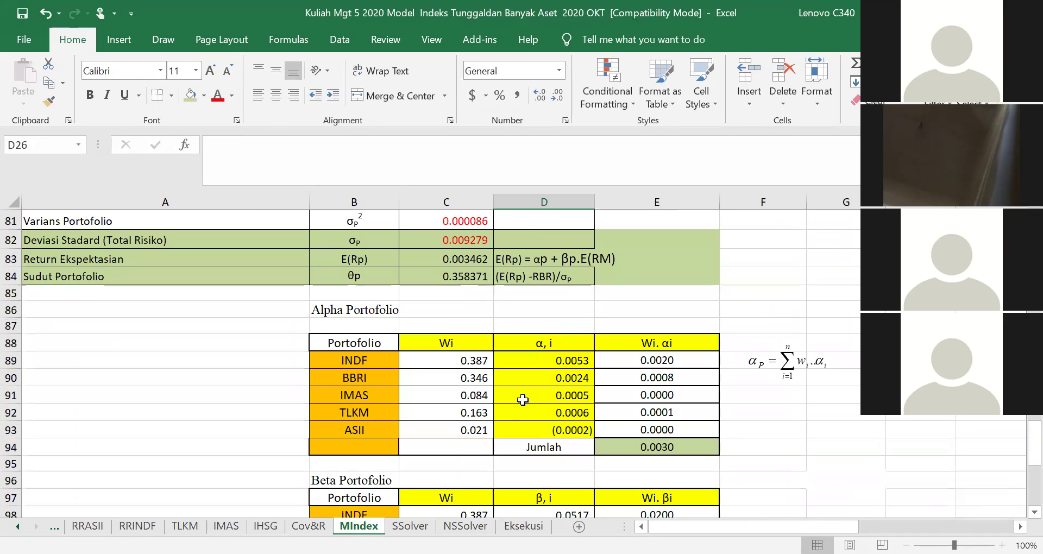
scroll(523, 400, "up", 2)
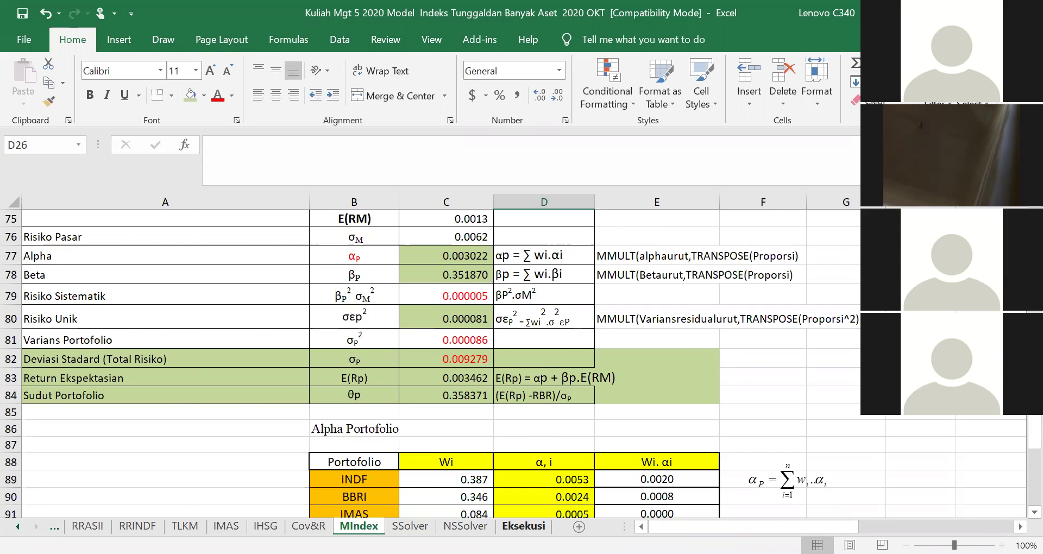
Step: On the Eksekusi sheet, check the portfolio variance symbol in E15 and the rounded lot count for ASII in E10
left_click(523, 526)
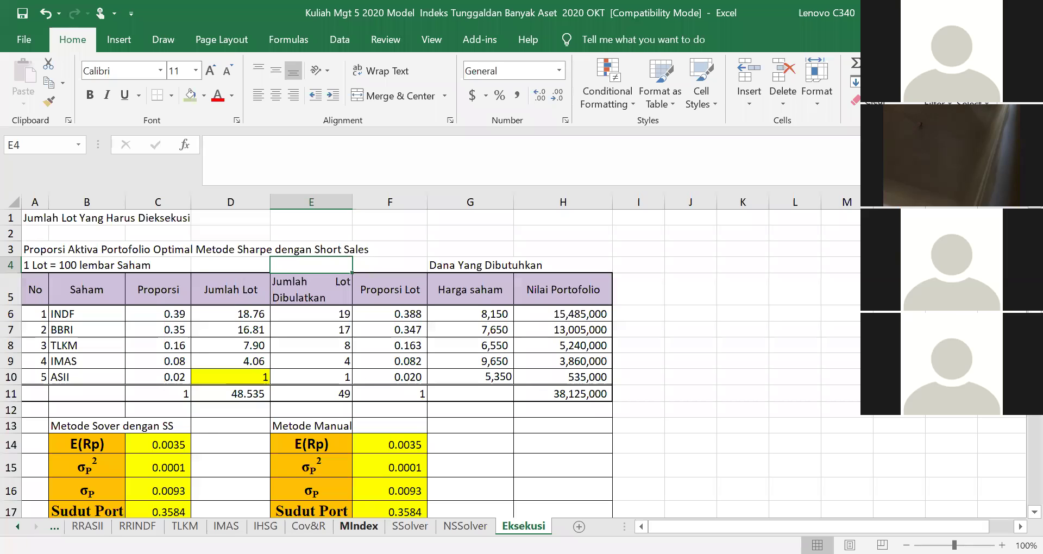
left_click(306, 462)
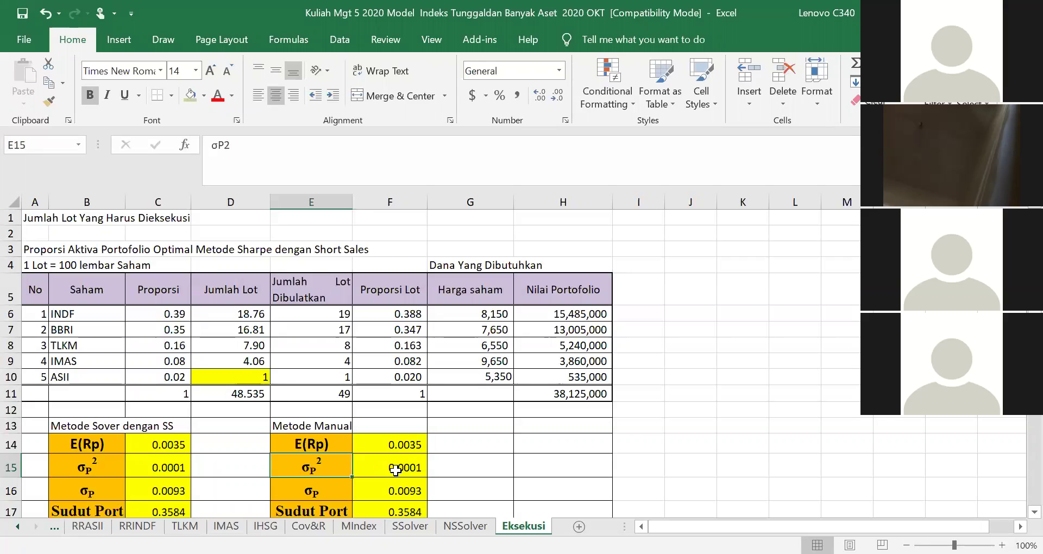
left_click(306, 378)
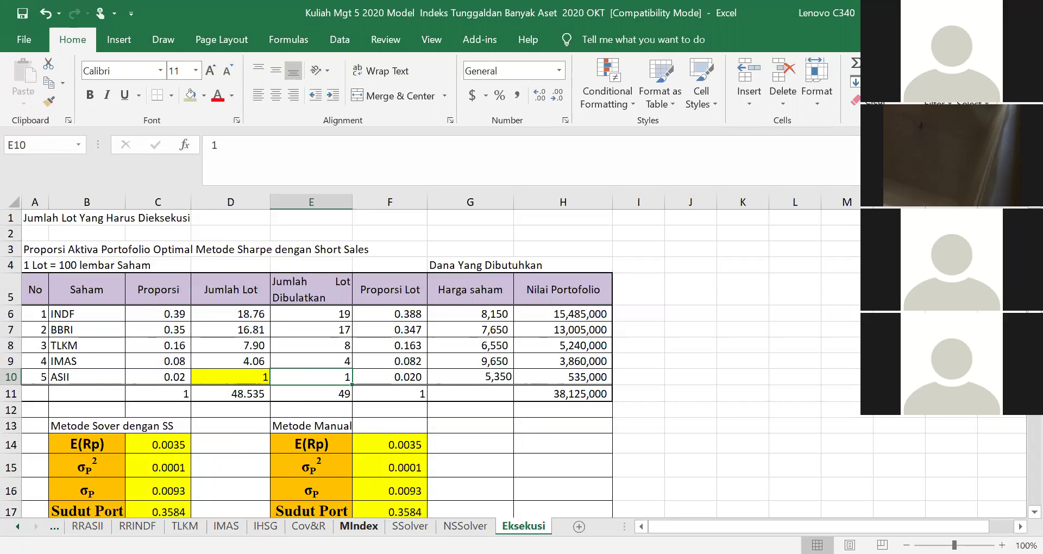
Step: Go back to the MIndex sheet and look over the Alpha Portofolio and Beta Portofolio tables
left_click(359, 526)
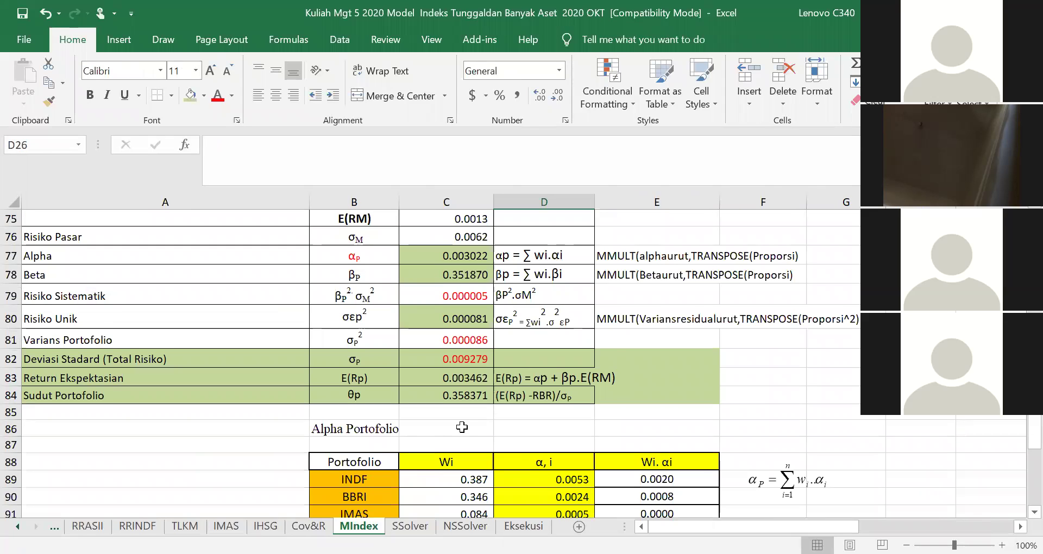
scroll(462, 427, "down", 4)
scroll(461, 427, "down", 2)
scroll(462, 427, "up", 3)
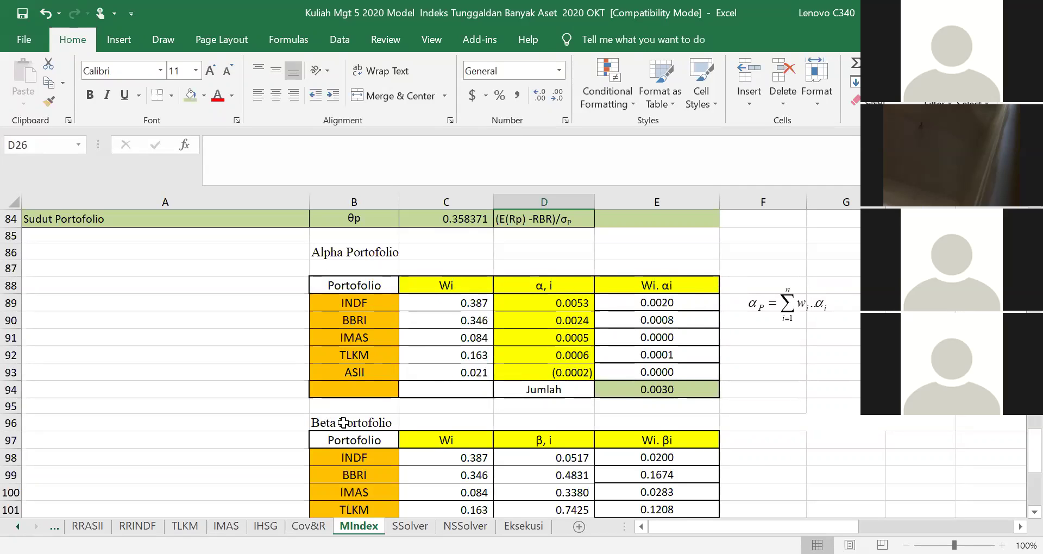
Step: Fill the Return Ekspektasian row of the sorted ERBi table, A43:H43, with light purple
scroll(346, 390, "up", 12)
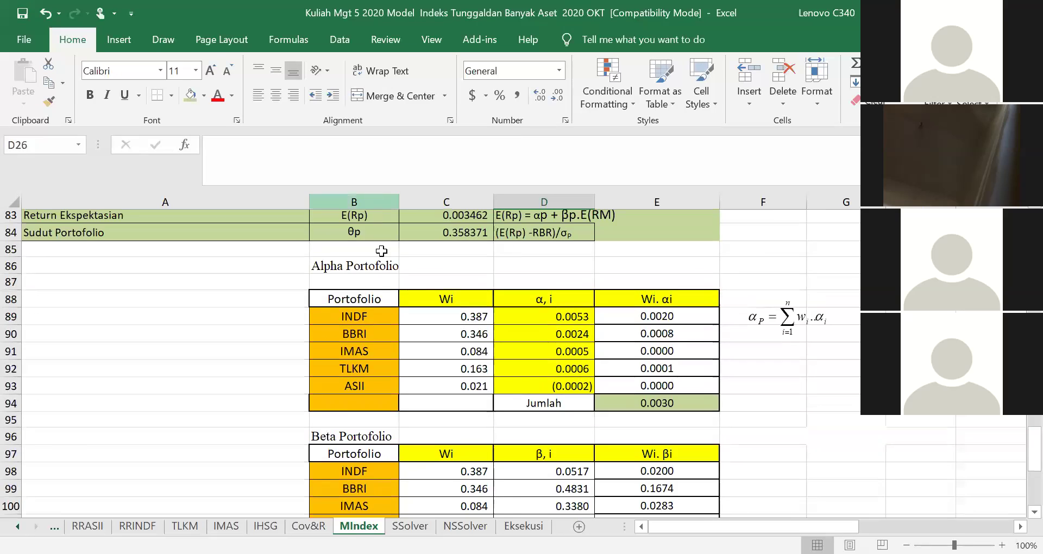
scroll(383, 323, "up", 4)
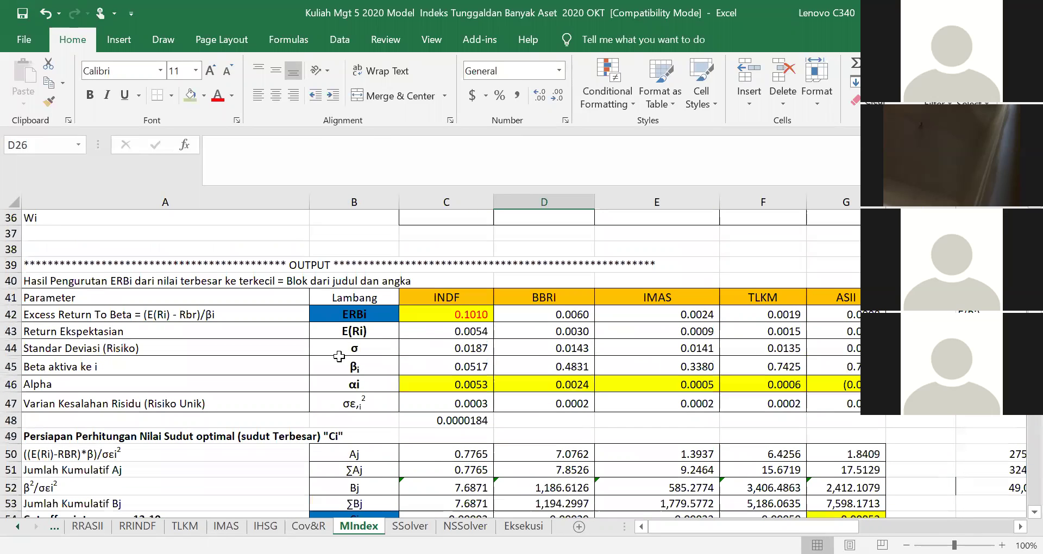
left_click_drag(49, 332, 902, 338)
left_click(204, 97)
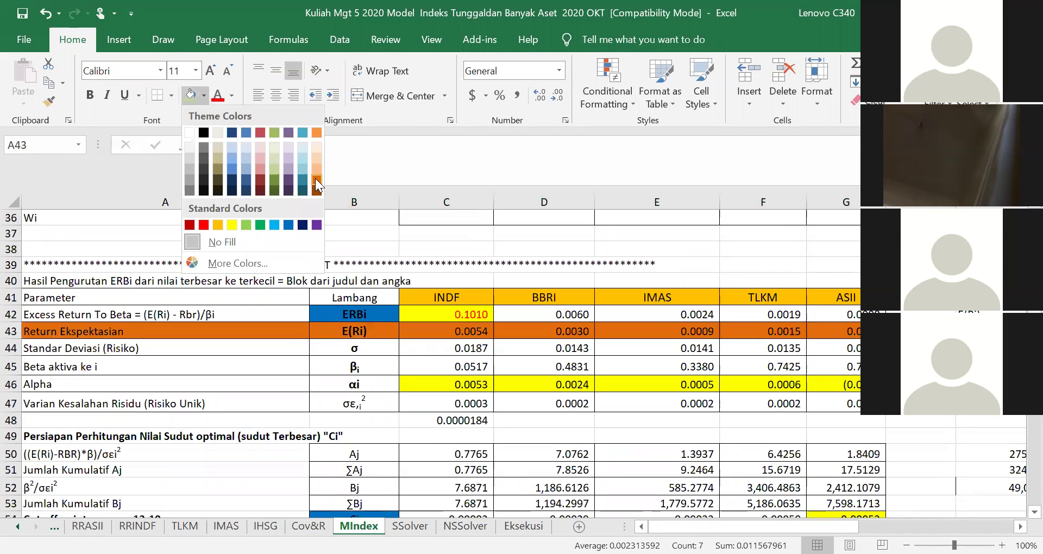
left_click(288, 166)
left_click(334, 370)
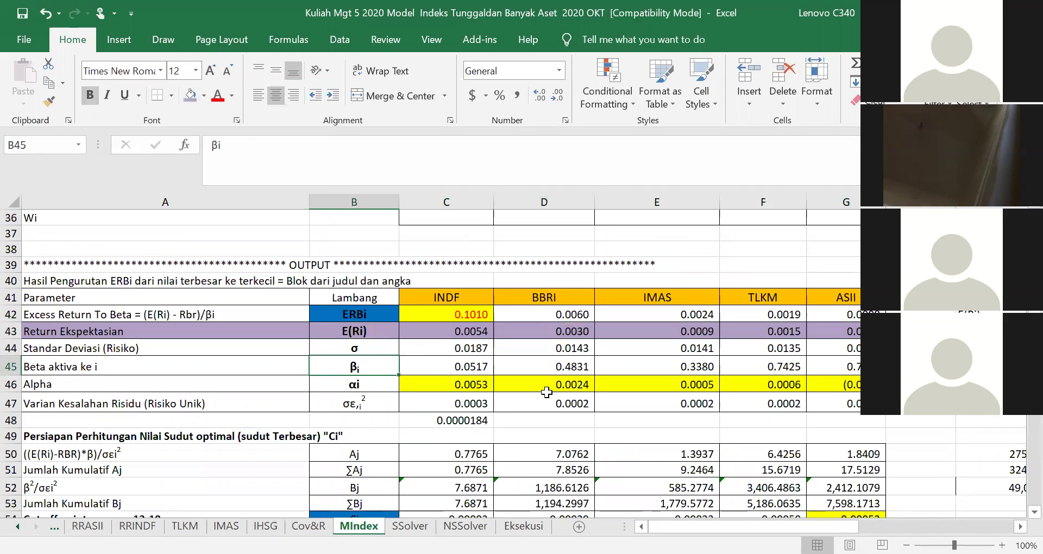
Step: Look across the Return Ekspektasian values of all five stocks in row 43
left_click(532, 333)
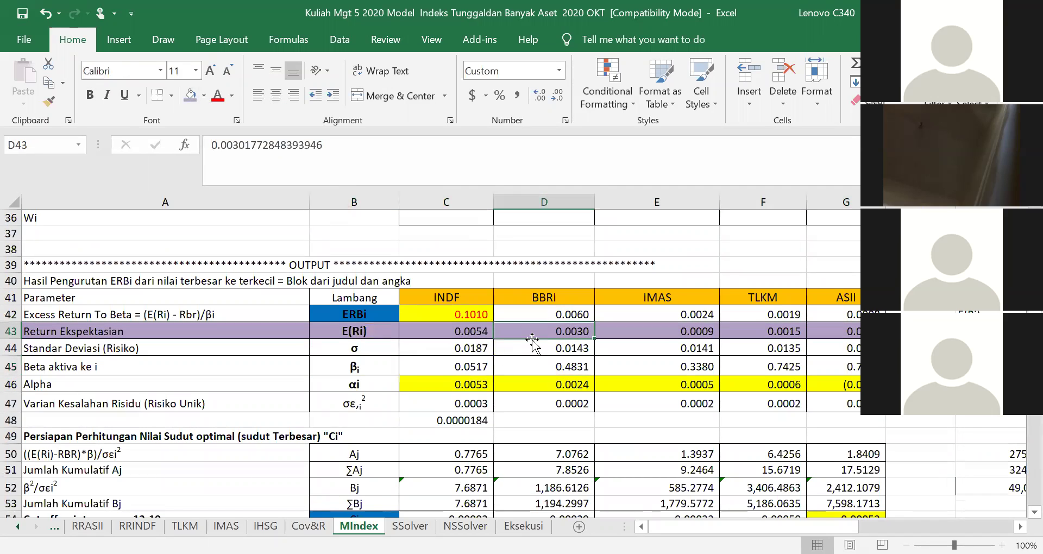
key("Right")
key("Right")
key("Right")
key("Right")
key("Right")
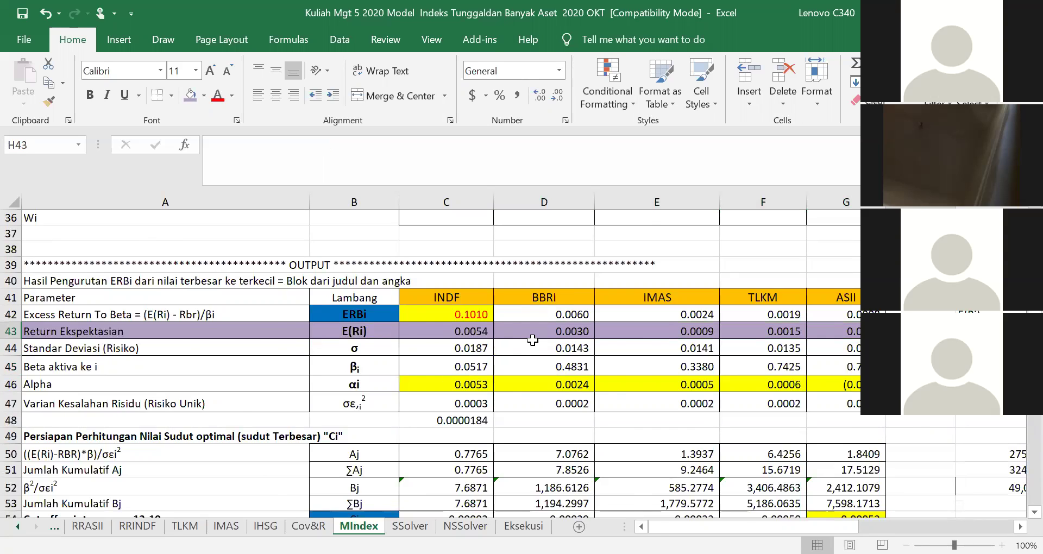
key("Left")
key("Left")
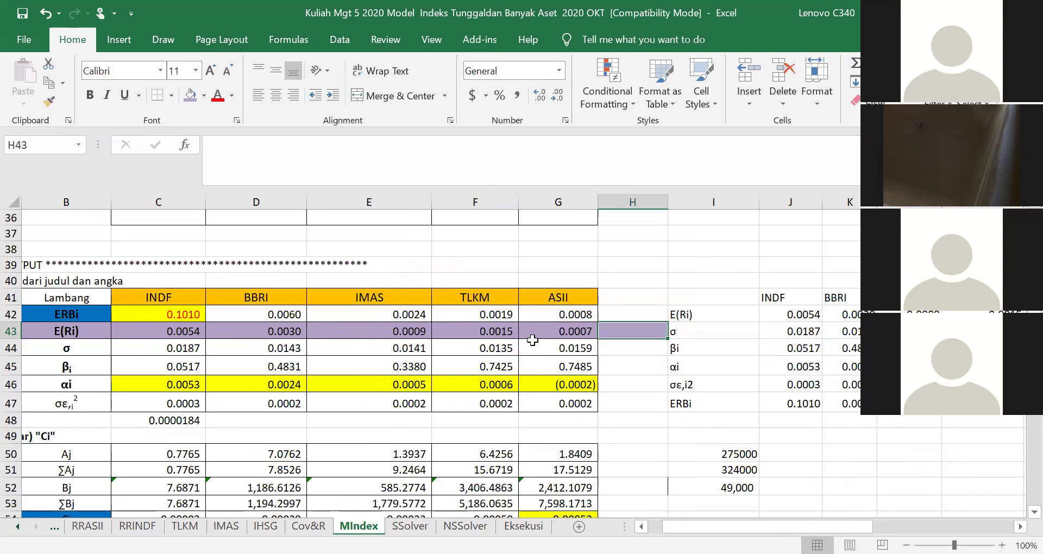
key("Left")
key("Left")
key("Left")
key("Left")
key("Left")
key("Left")
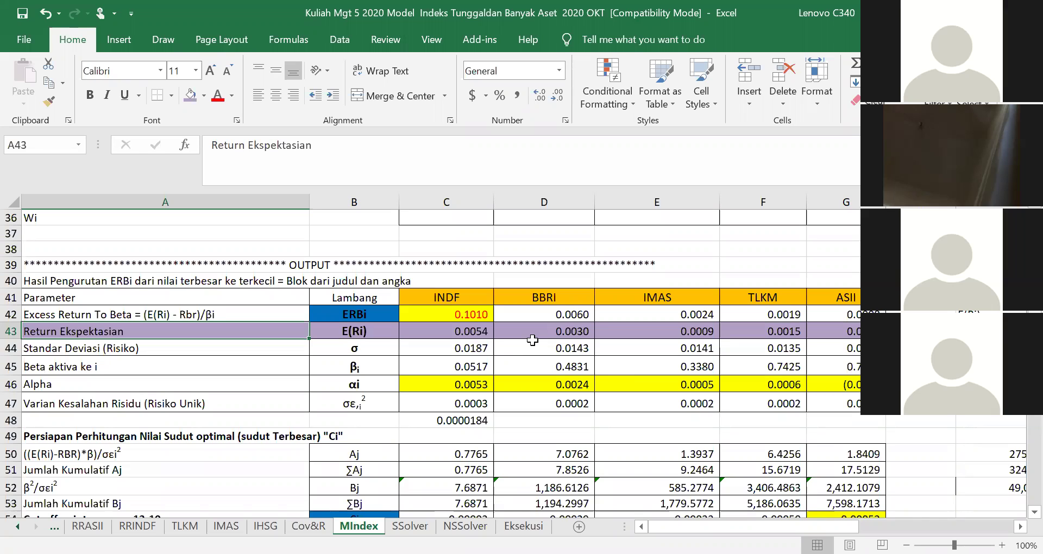
Step: Look along the Beta row of the sorted ERBi table, from IMAS to the side table starting in column I
left_click(625, 368)
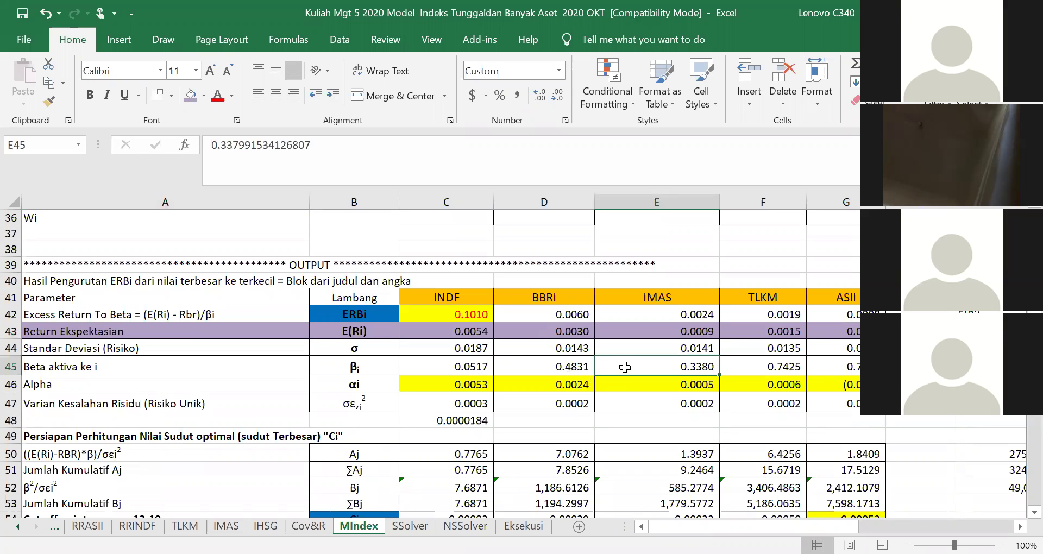
key("Right")
key("Right")
key("Right")
key("Right")
key("Right")
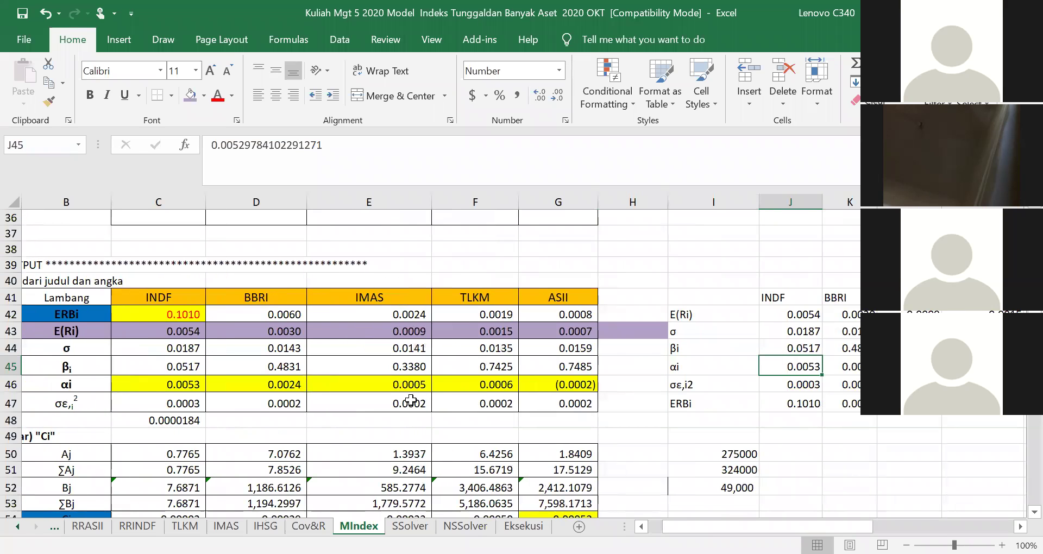
Step: Check the Wi weights in C64:C68 of the Proporsi table beside the pie chart
scroll(426, 402, "down", 9)
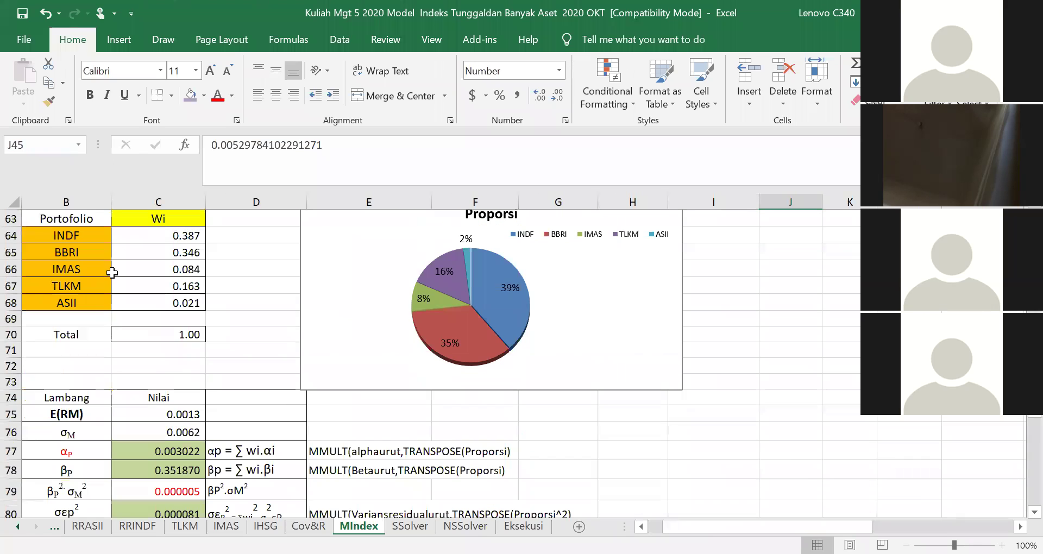
scroll(125, 283, "up", 1)
left_click(162, 283)
left_click_drag(162, 283, 158, 352)
left_click(270, 338)
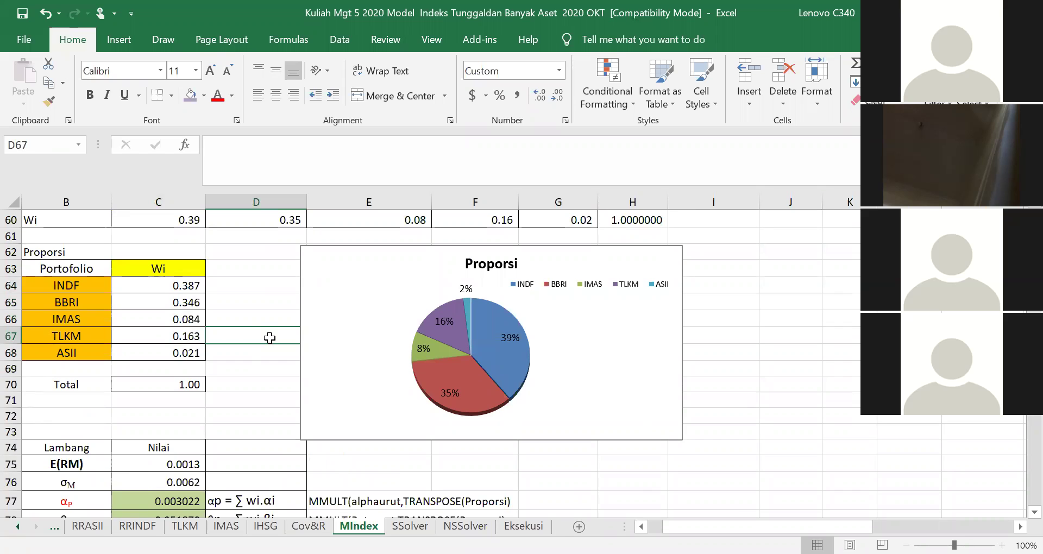
Step: Trace the MIndex calculation from the sorted stock parameters and Ci values through the weights to the portfolio parameters
scroll(167, 257, "up", 1)
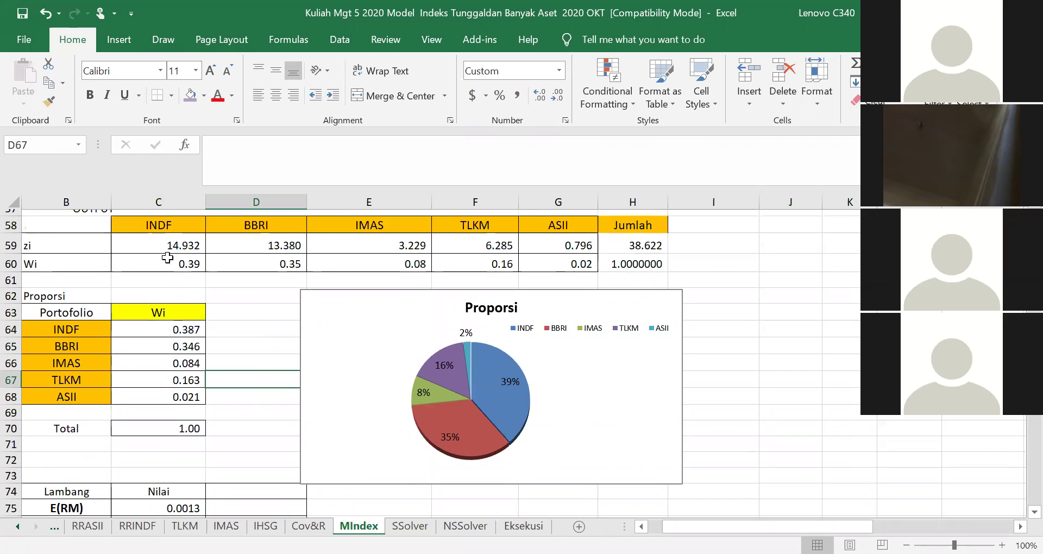
scroll(168, 257, "up", 4)
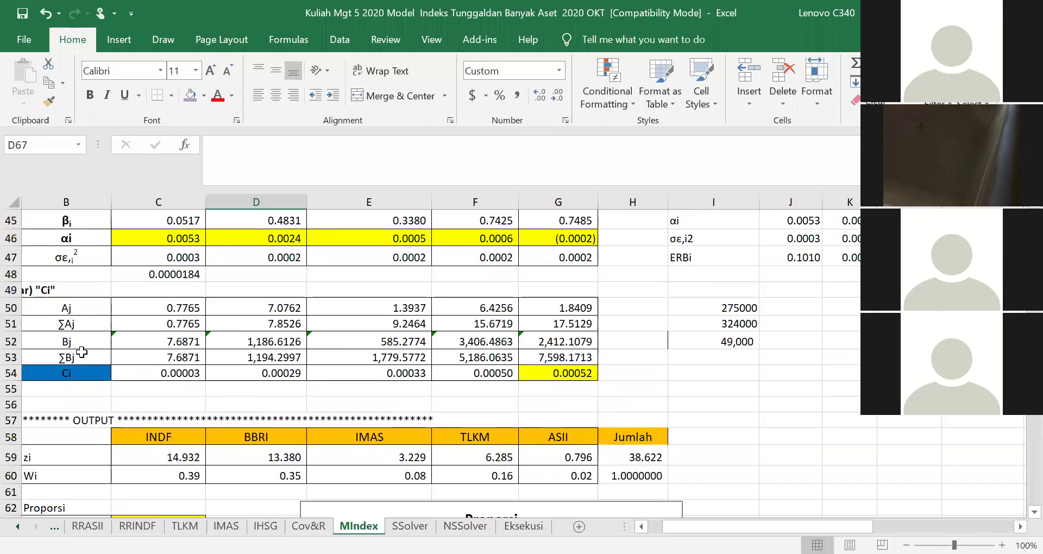
scroll(82, 353, "up", 3)
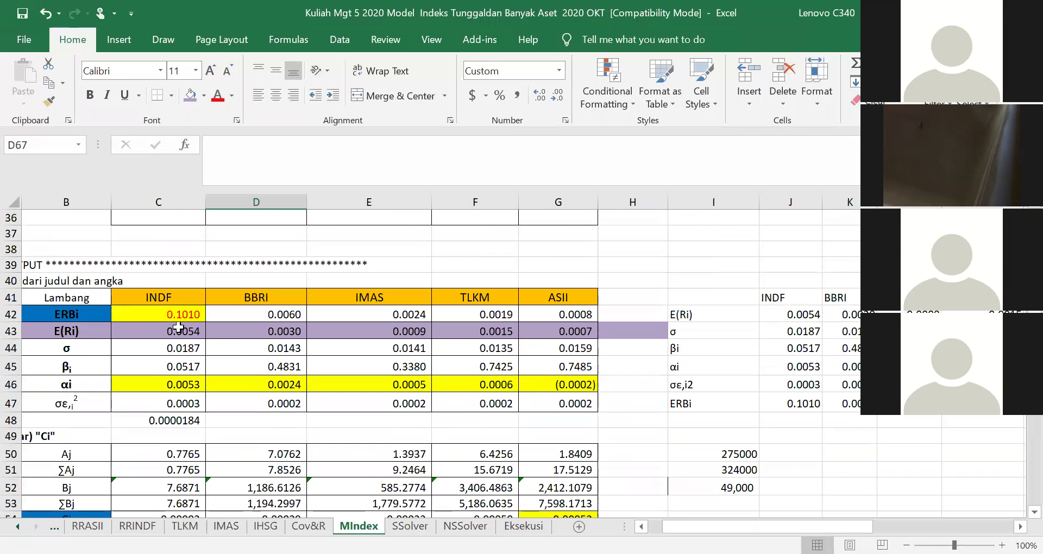
scroll(478, 381, "down", 9)
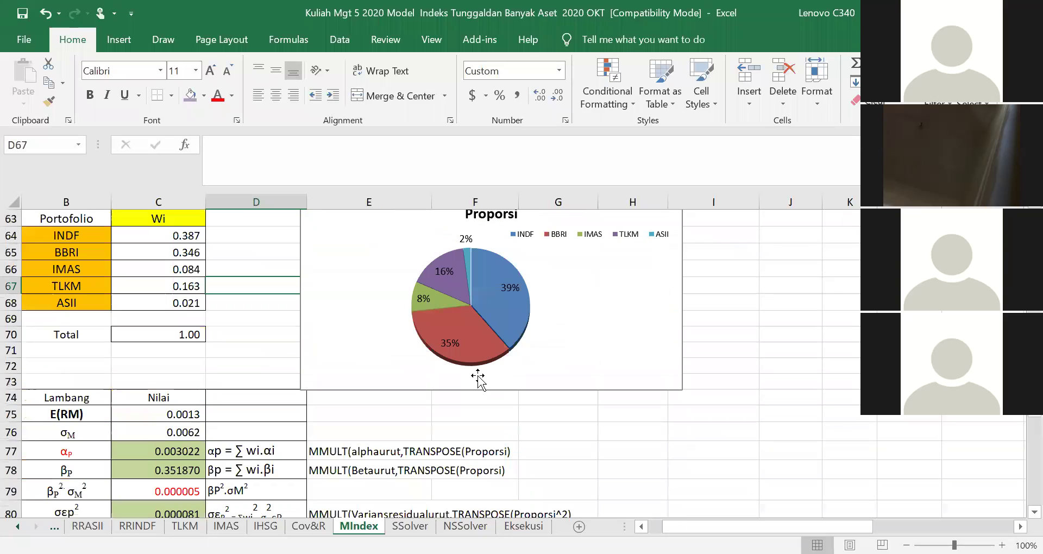
scroll(477, 380, "down", 2)
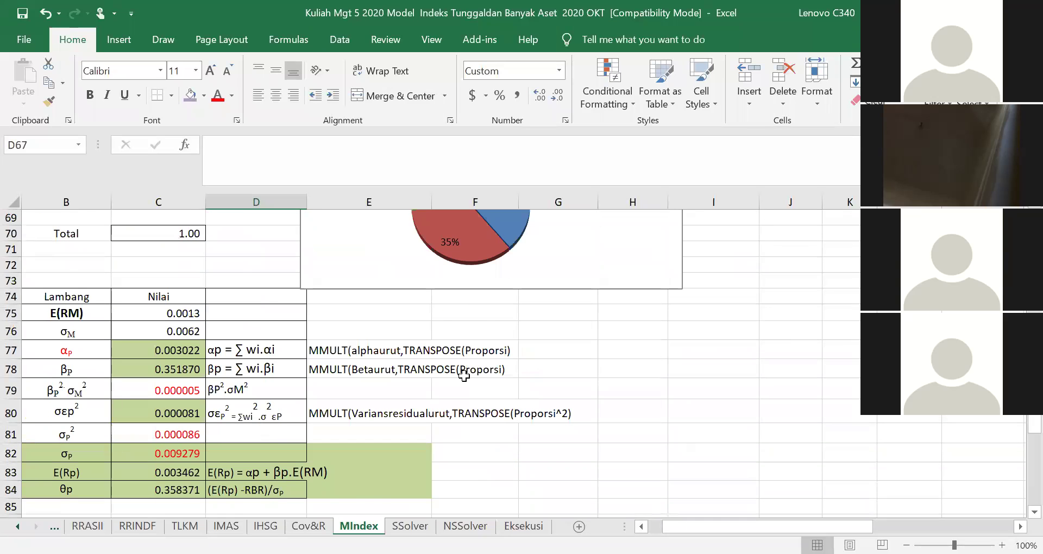
scroll(464, 374, "down", 2)
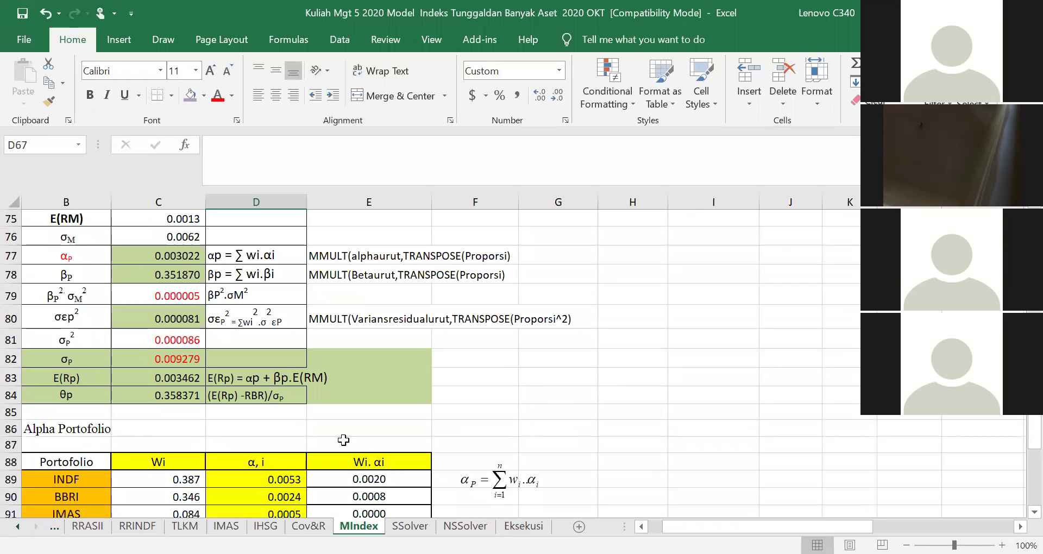
Step: Open the Eksekusi sheet and check the five stock proportions in C6:C10
left_click(523, 526)
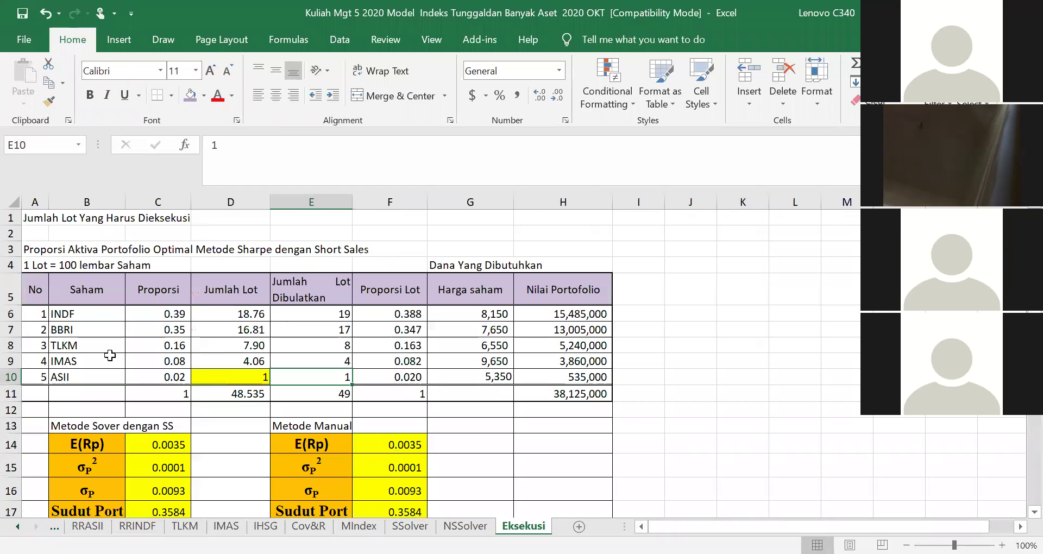
scroll(304, 383, "down", 1)
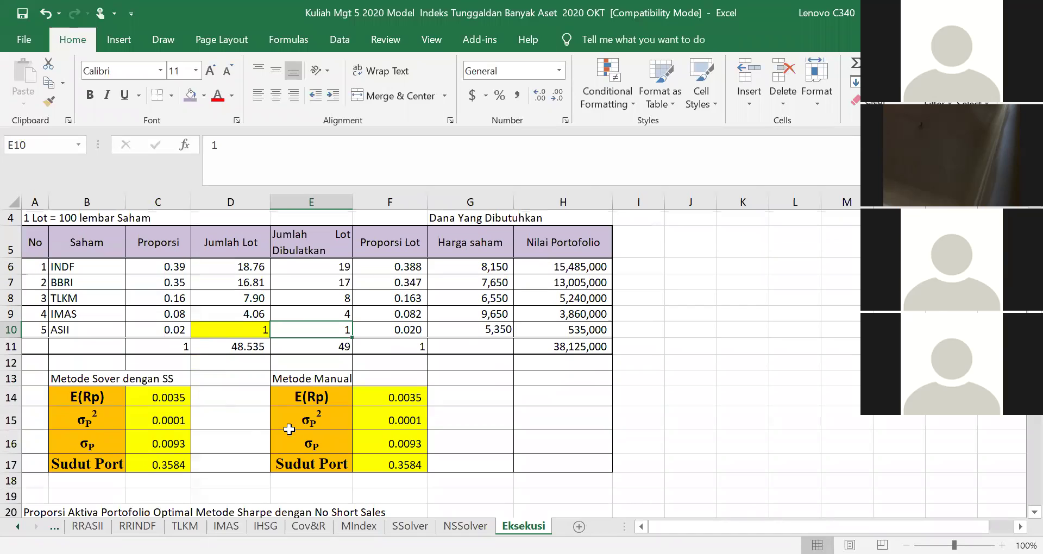
left_click_drag(161, 259, 161, 315)
left_click(491, 396)
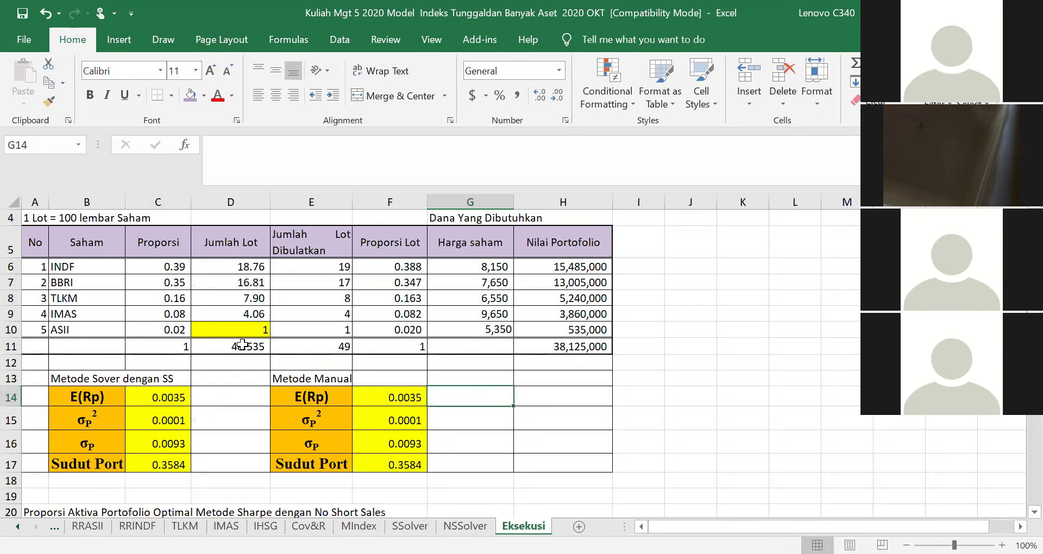
Step: Inspect each stock's Jumlah Lot cell from D6 to D10
left_click(256, 266)
left_click(250, 284)
left_click(253, 302)
left_click(252, 317)
left_click(255, 331)
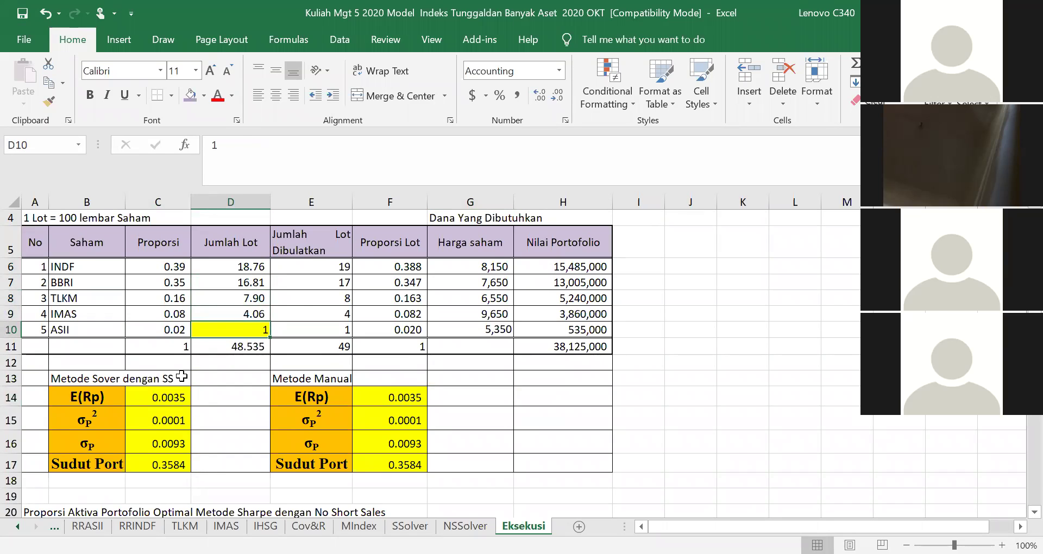
Step: Try a proportion of 2 for ASII in C10 and undo the entry
left_click(171, 329)
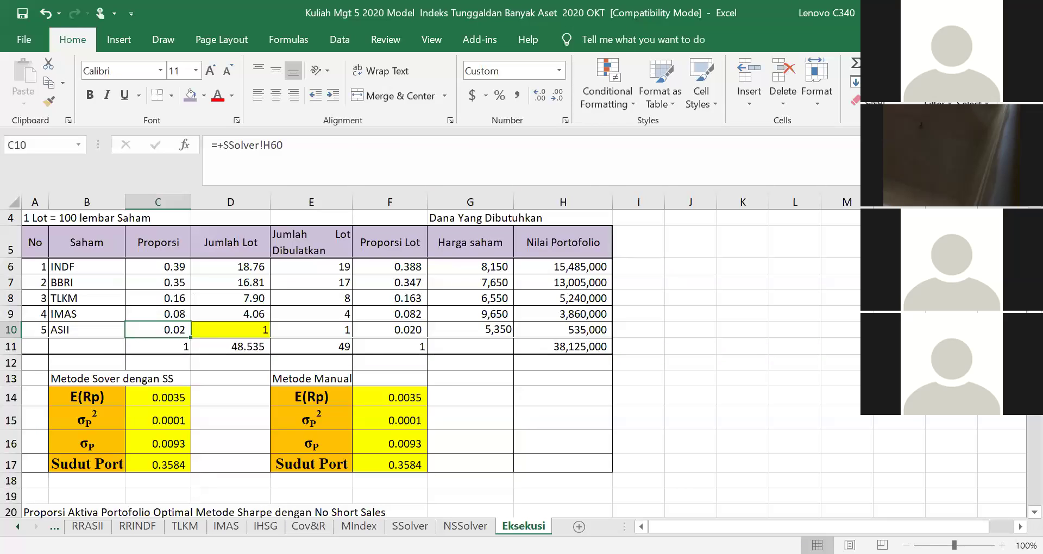
type("2")
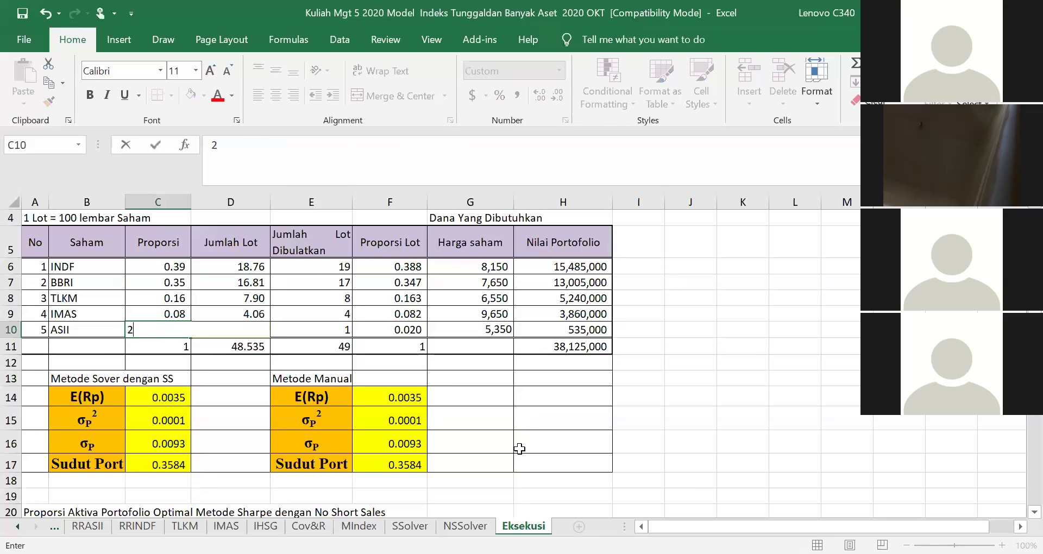
left_click(520, 449)
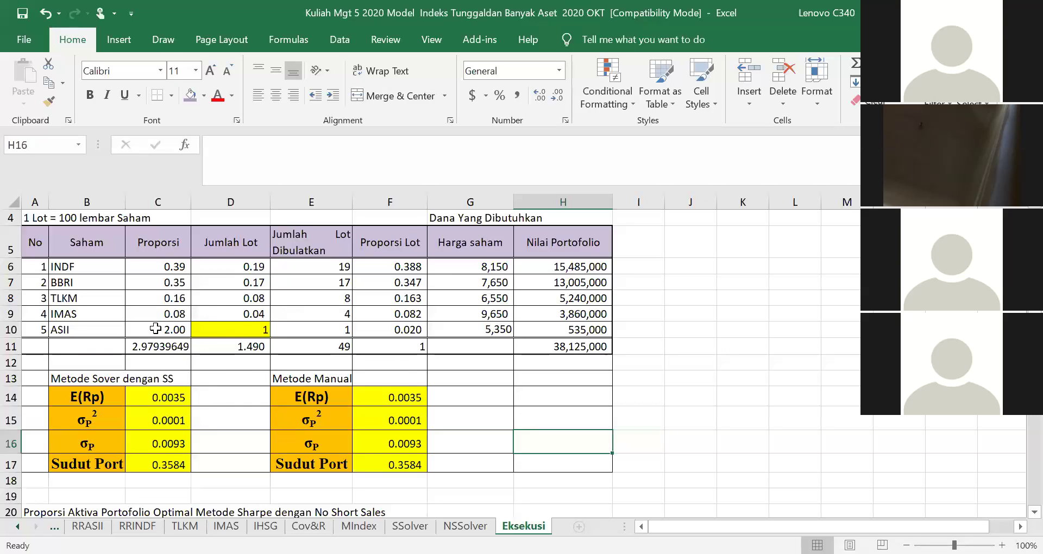
left_click(46, 13)
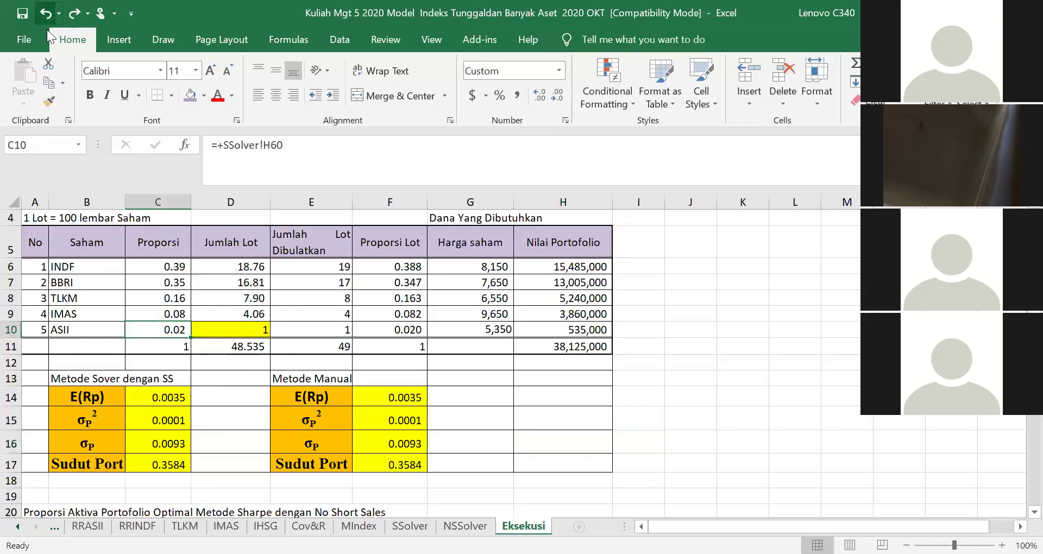
Step: Try a Jumlah Lot of 2 for ASII in D10 and undo the entry
left_click(253, 328)
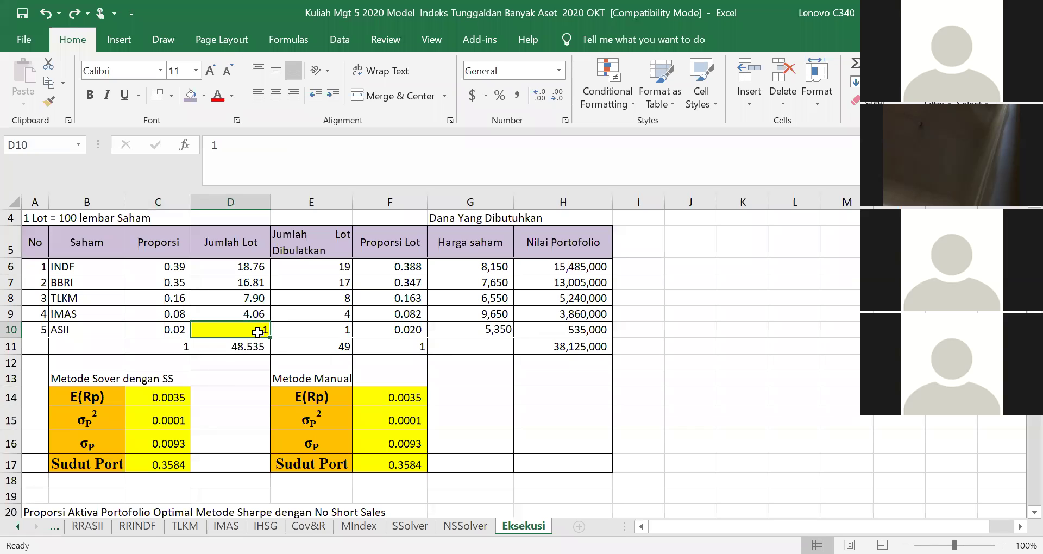
type("2")
left_click(540, 409)
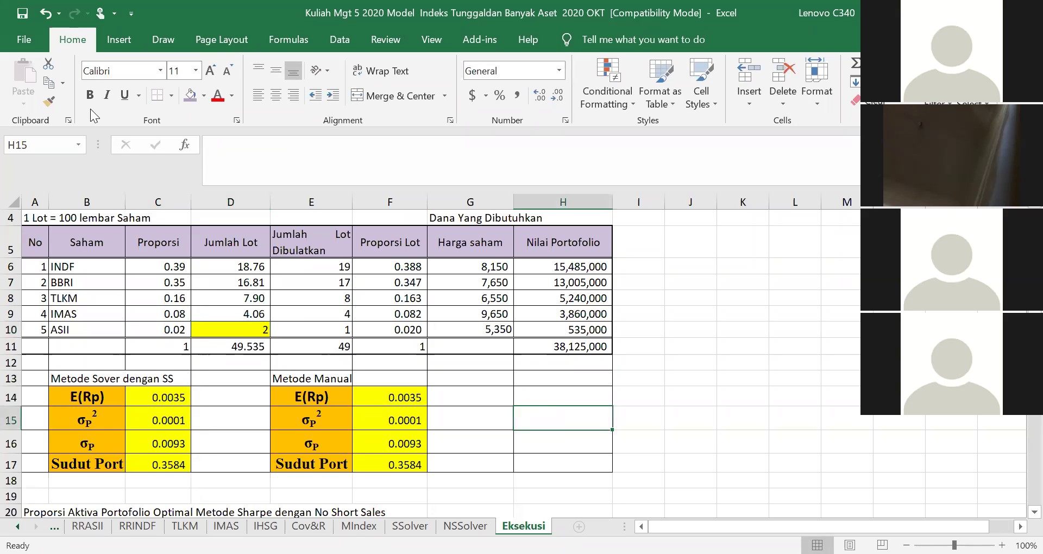
left_click(46, 15)
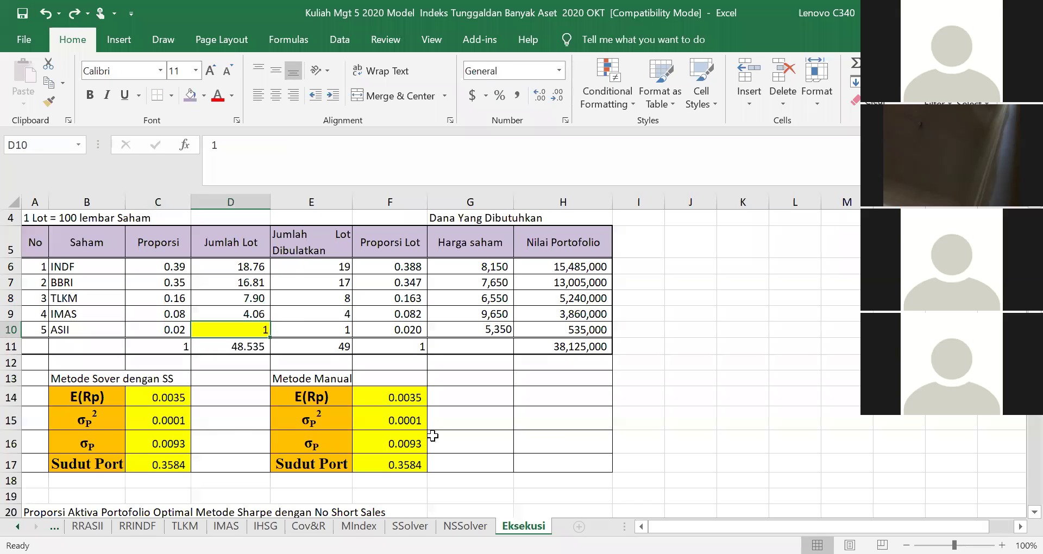
left_click(478, 420)
Step: Check the Jumlah Lot entries of ASII, IMAS and TLKM in D10, D9 and D8
left_click(247, 330)
left_click(253, 313)
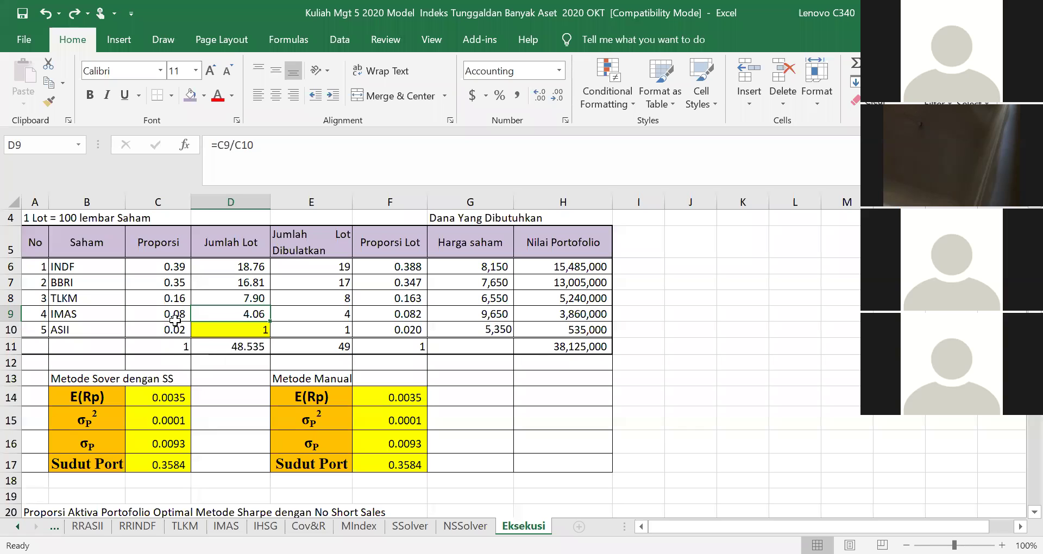
left_click(255, 299)
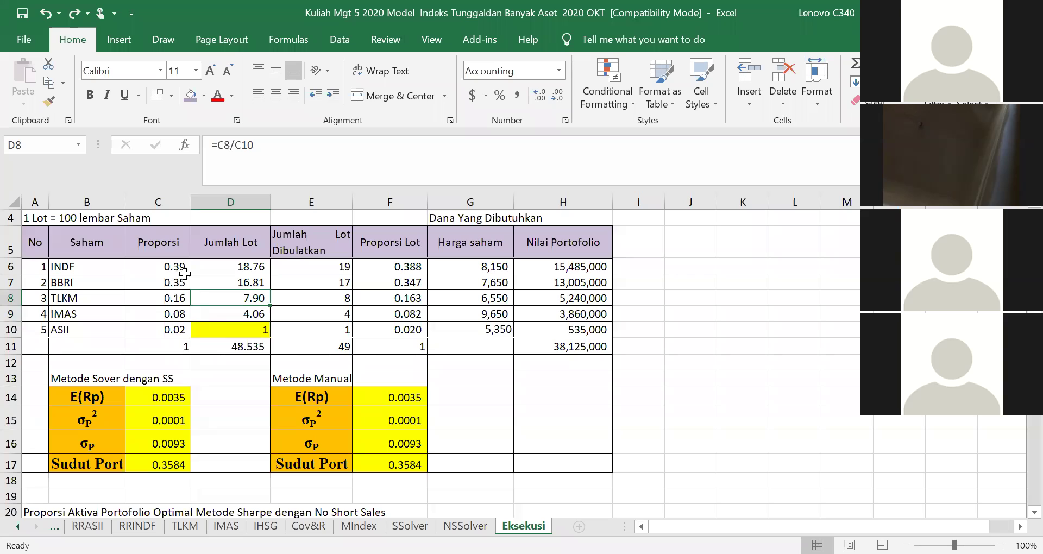
Step: Test 2 lots for ASII in D10 once more and undo the change
left_click(258, 329)
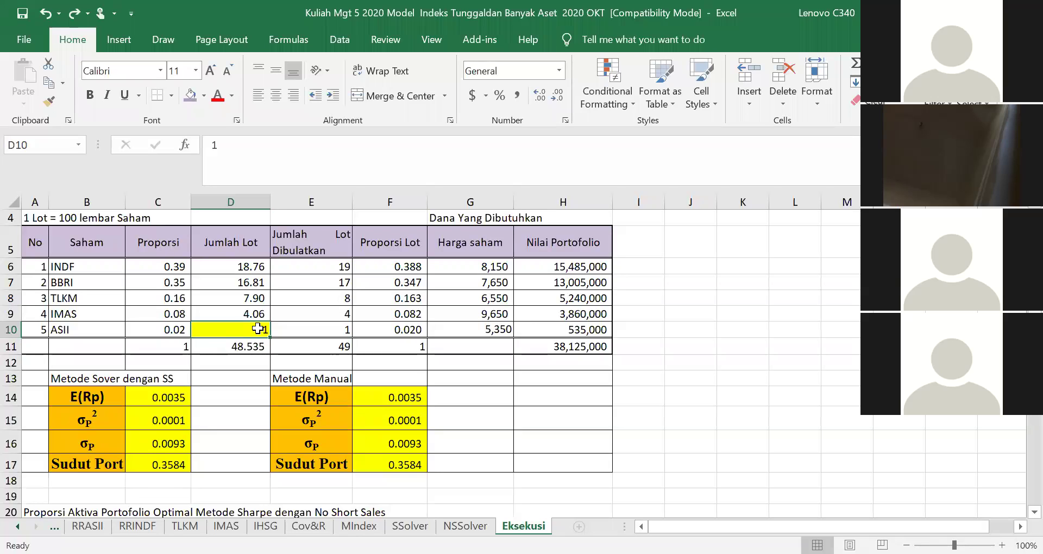
type("2")
left_click(571, 414)
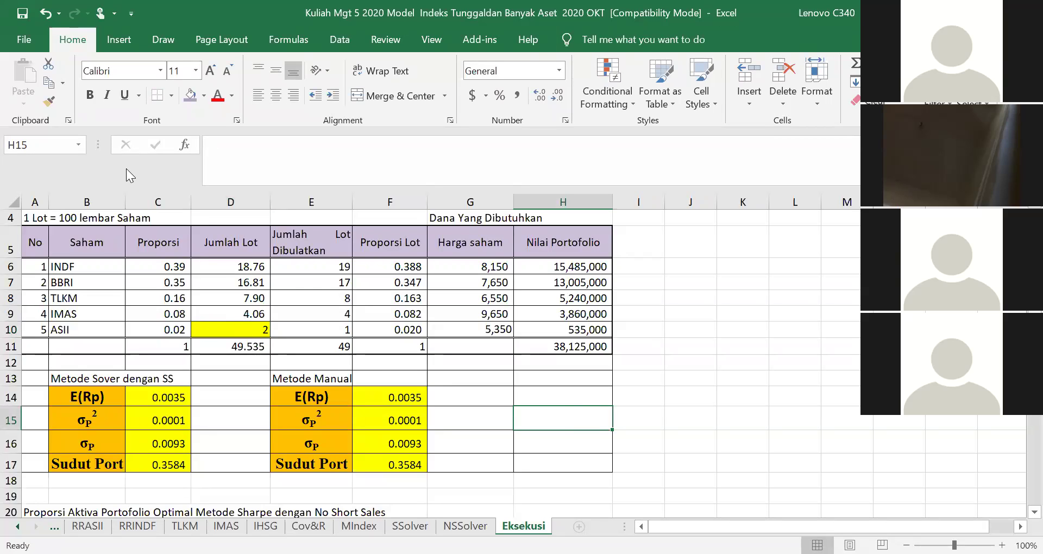
left_click(46, 14)
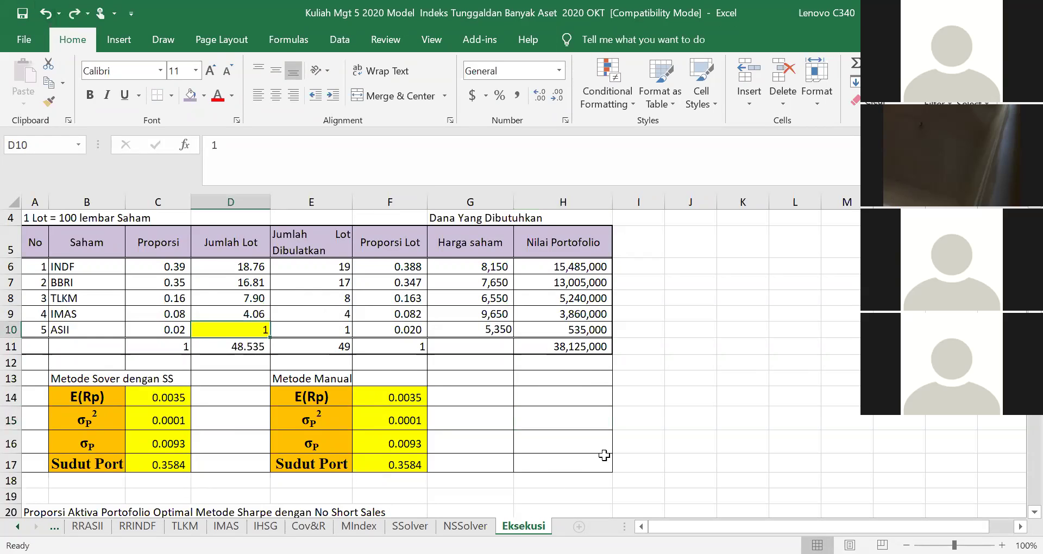
left_click(565, 430)
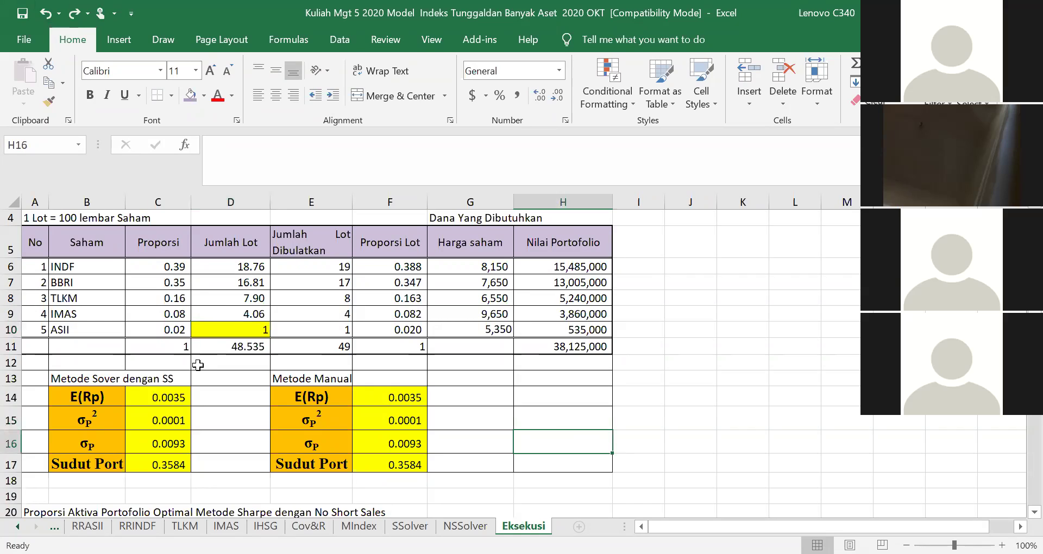
Step: Check the Jumlah Lot cells in column D from ASII in D10 up to INDF in D6
left_click(250, 329)
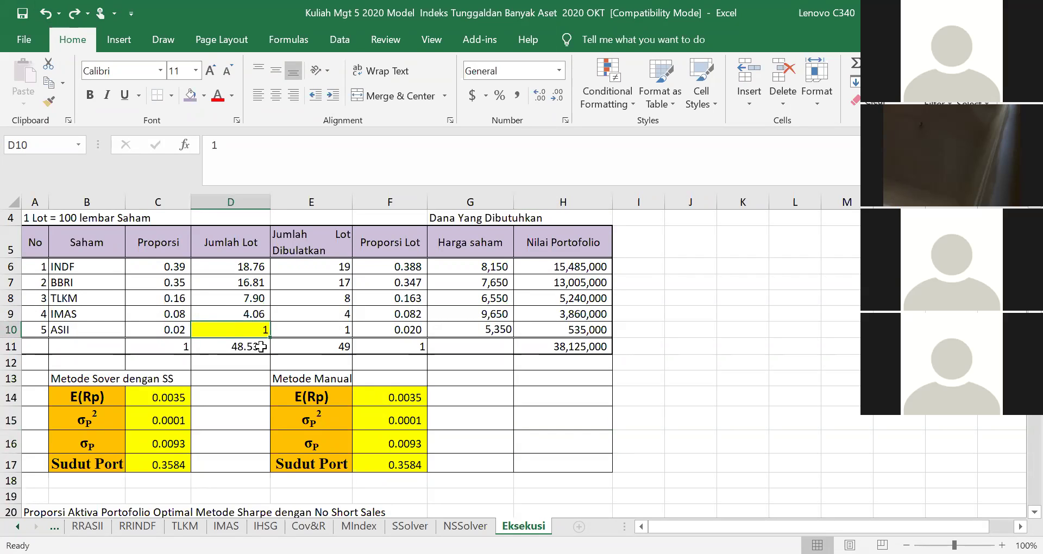
left_click(253, 315)
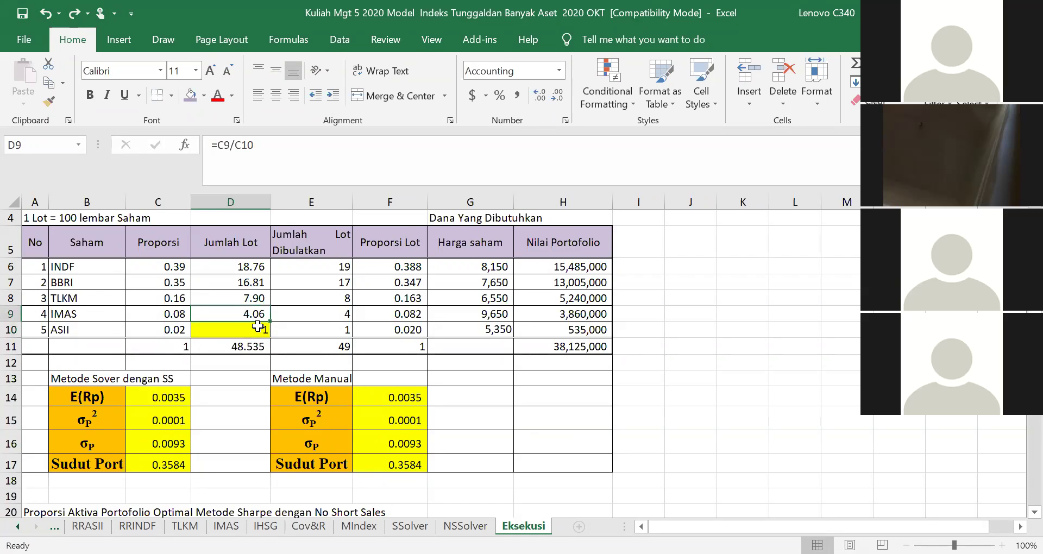
left_click(257, 326)
left_click(247, 313)
left_click(245, 298)
left_click(244, 281)
left_click(246, 329)
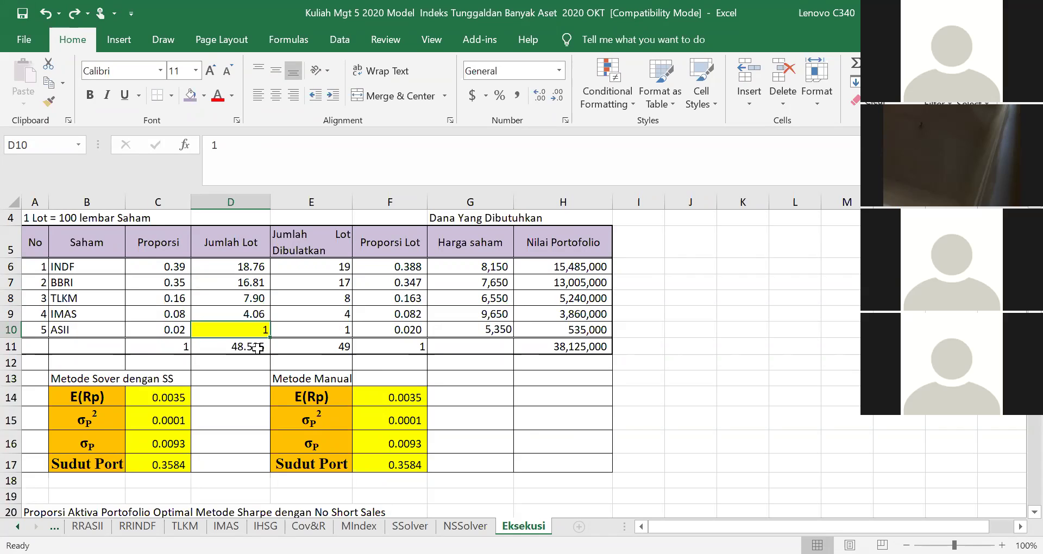
left_click(248, 314)
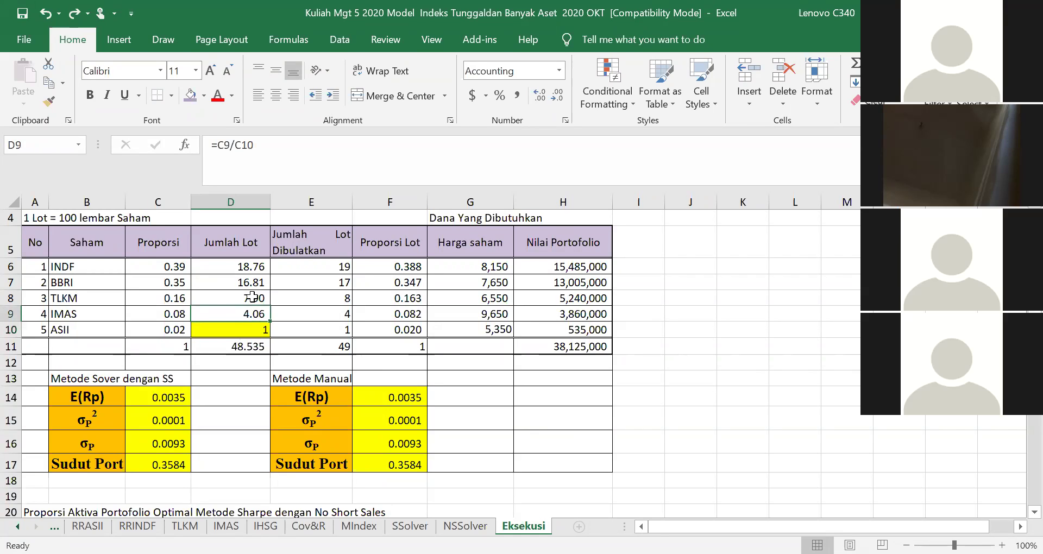
left_click(251, 299)
left_click(251, 283)
left_click(250, 266)
Step: Check the rounded lot counts in column E against the Proporsi Lot formula in F6 and the totals in E11 and F11
left_click_drag(330, 266, 329, 316)
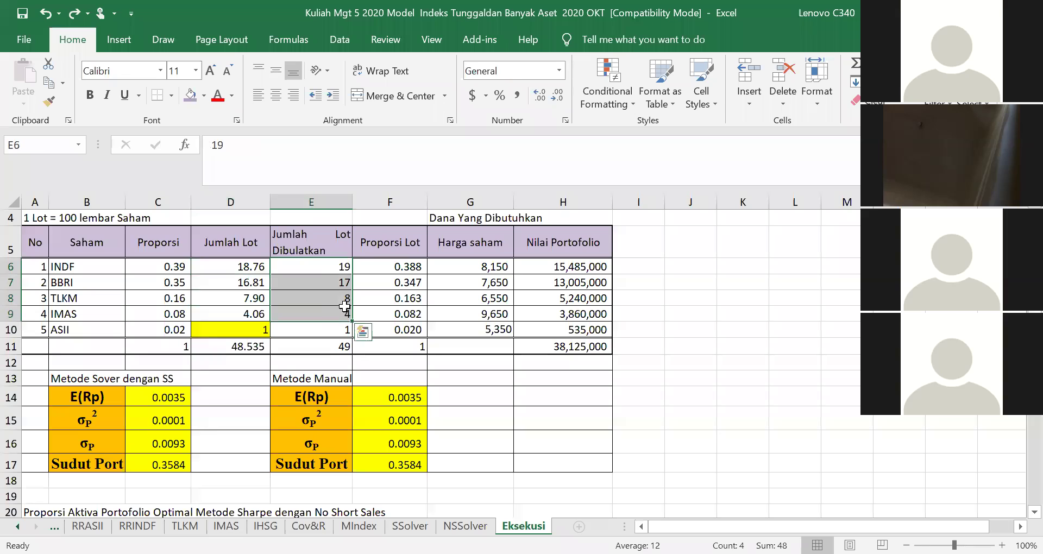
left_click(408, 266)
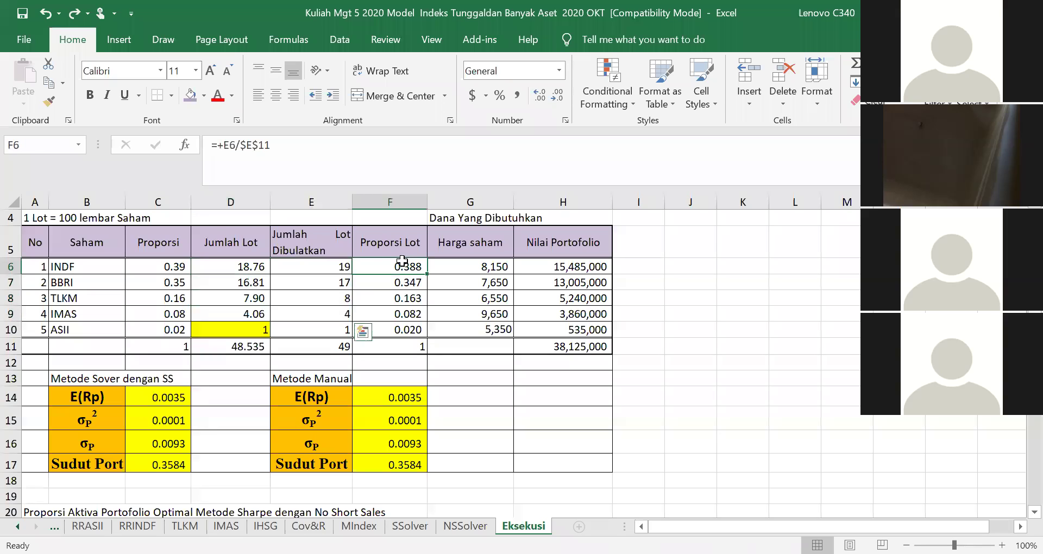
left_click(344, 266)
left_click(326, 345)
left_click(411, 266)
left_click(420, 344)
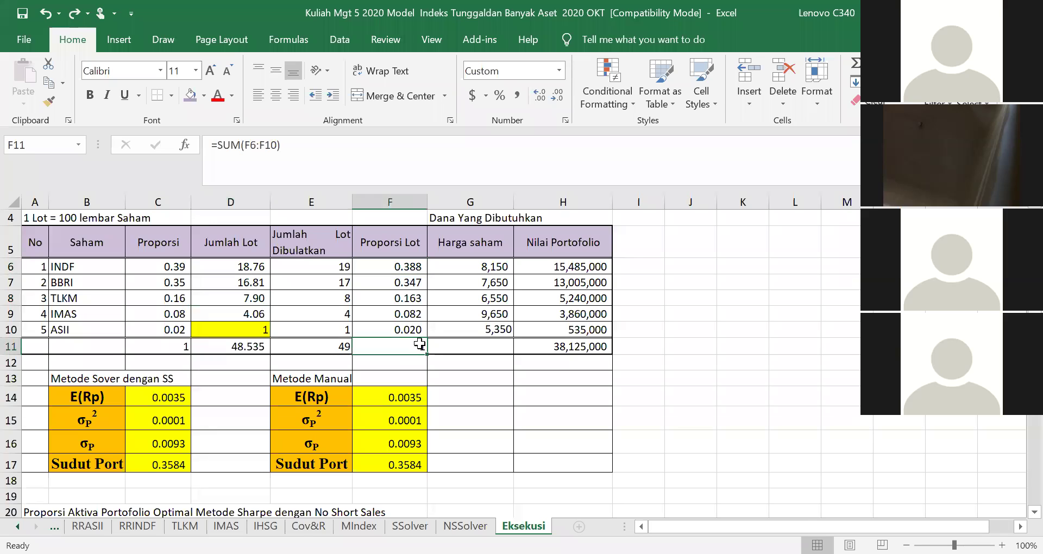
Step: Examine the Harga saham values in G6:G10 and the Nilai Portofolio total in H11
left_click_drag(494, 267, 490, 322)
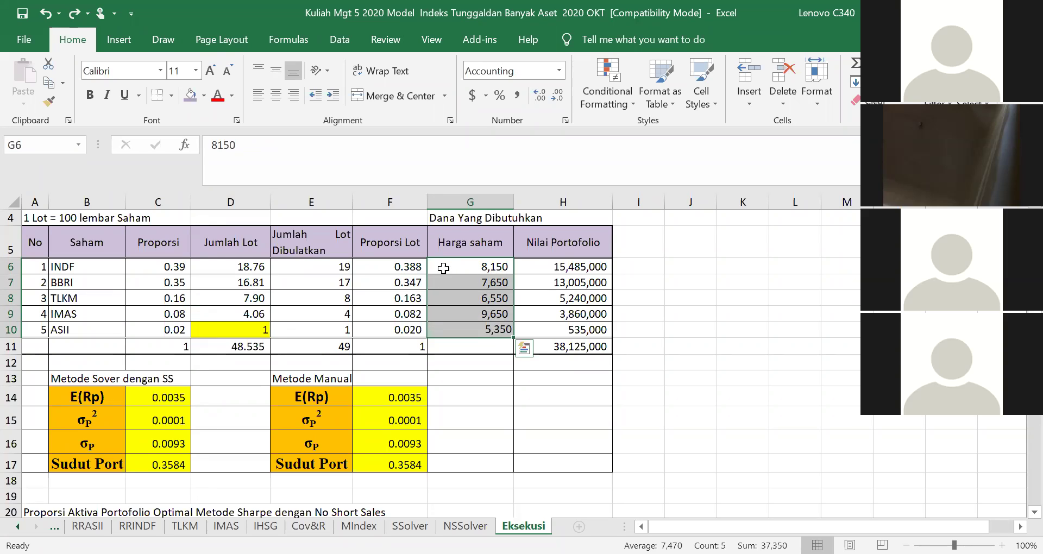
left_click(688, 346)
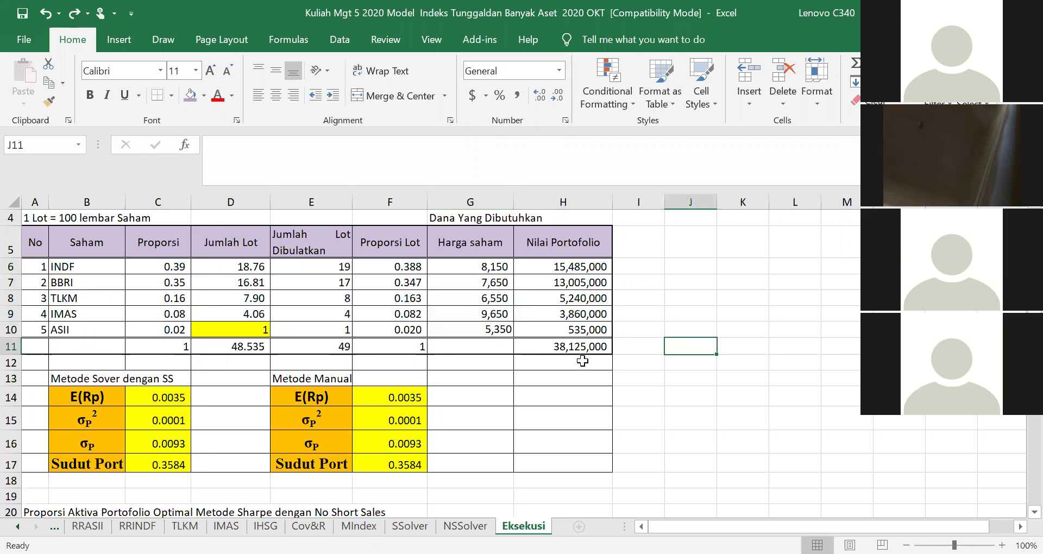
left_click(572, 345)
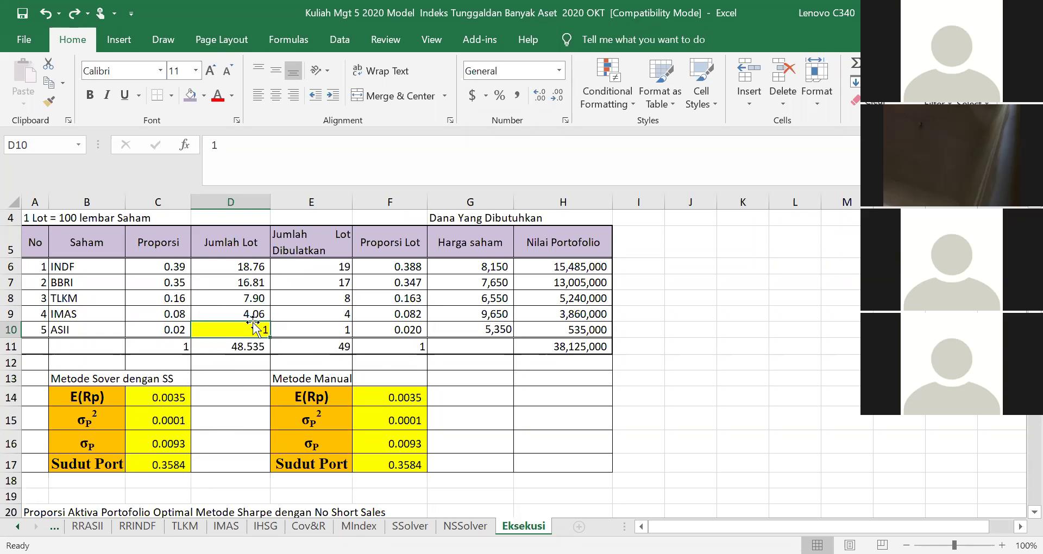
Step: Try a red font on the TLKM, IMAS and ASII rows in A8:H10 and undo the colouring
left_click(27, 293)
left_click_drag(27, 294, 595, 331)
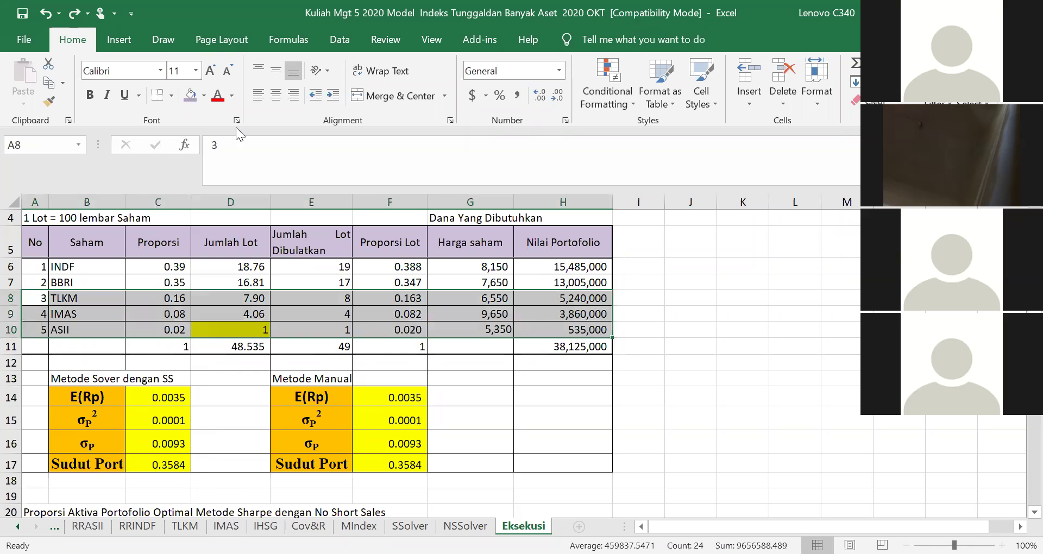
left_click(217, 96)
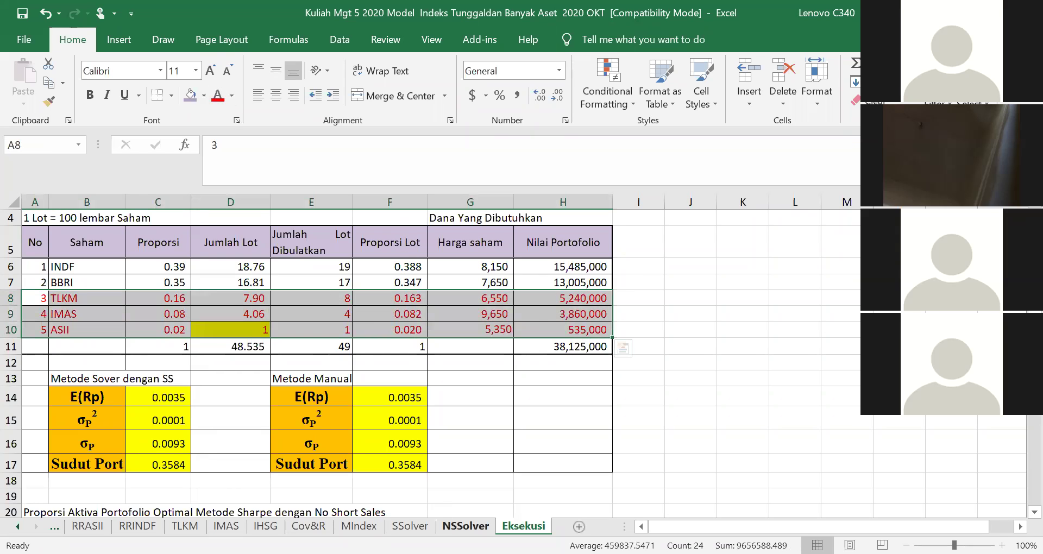
left_click(641, 420)
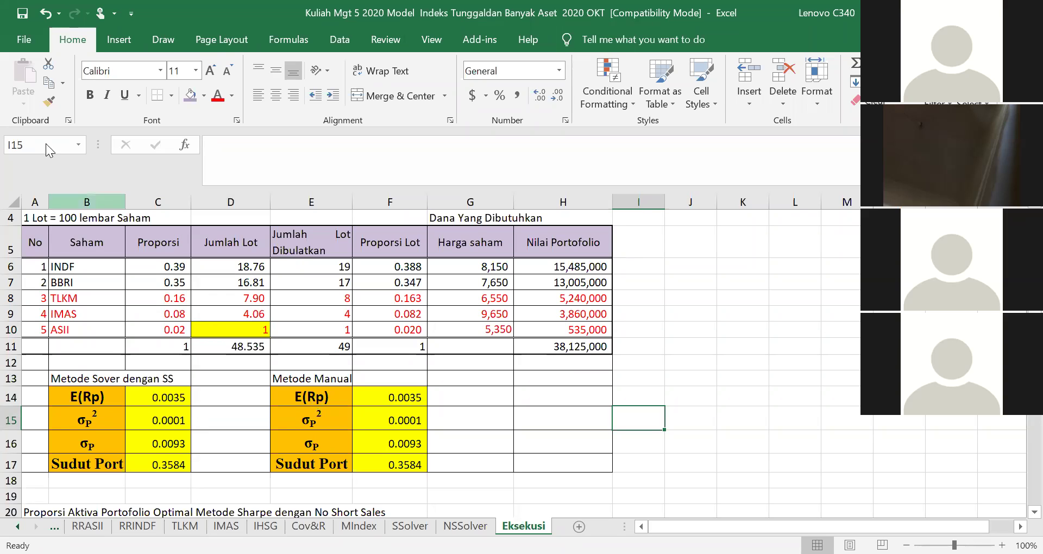
left_click(46, 13)
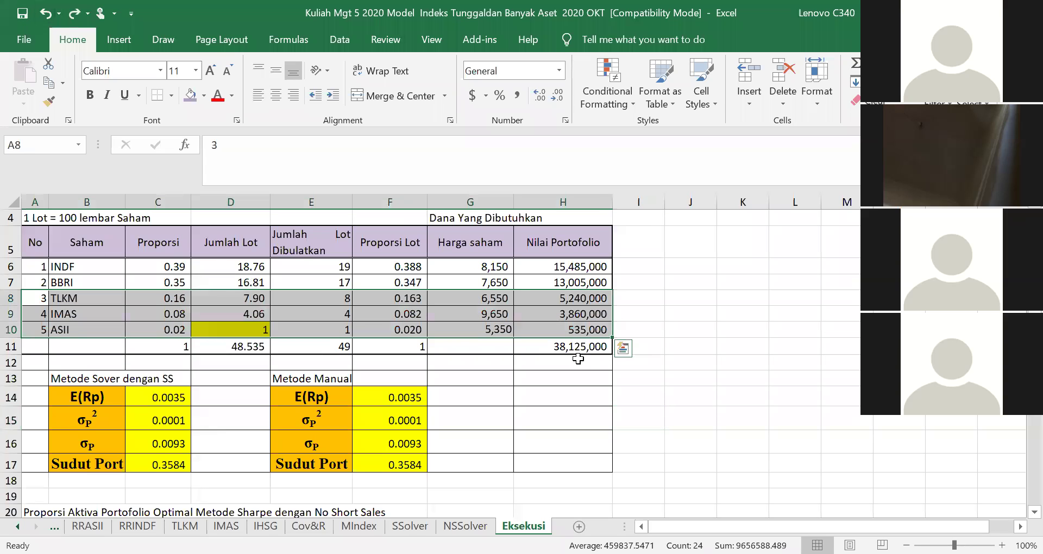
Step: Examine the Nilai Portofolio amounts in H6:H11 and the whole lot table with its method comparison in A4:H19
left_click(631, 389)
left_click_drag(567, 266, 570, 348)
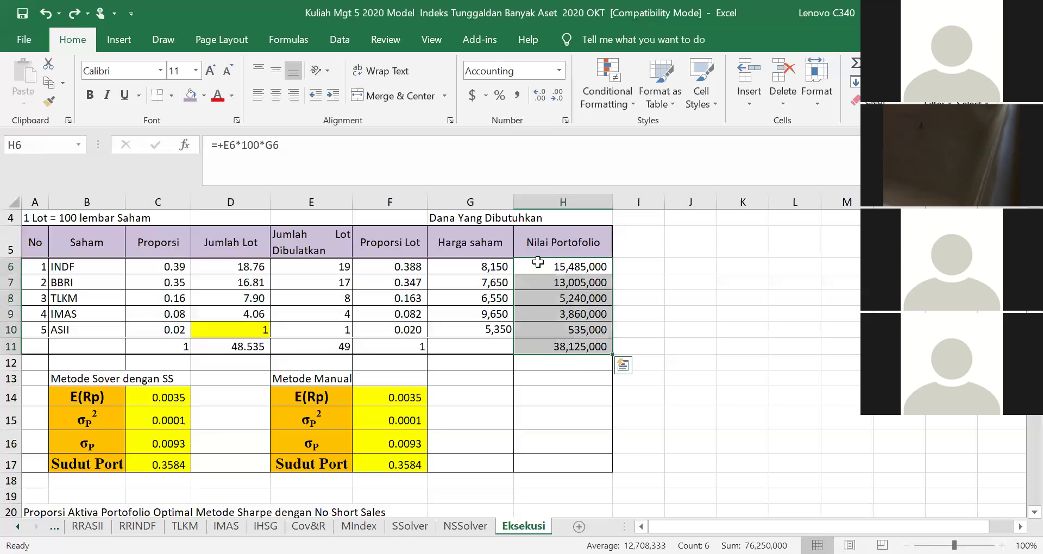
left_click(486, 96)
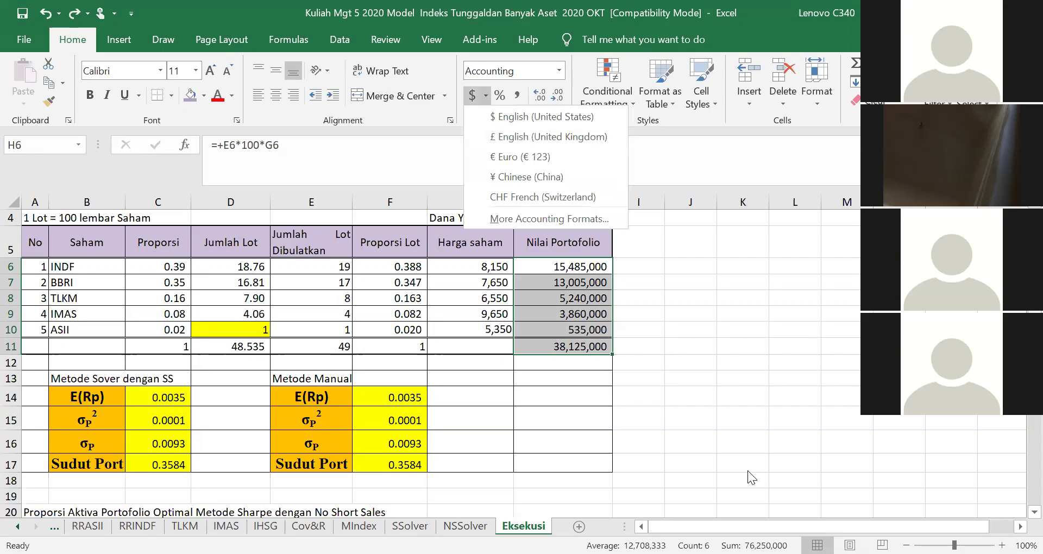
left_click(541, 280)
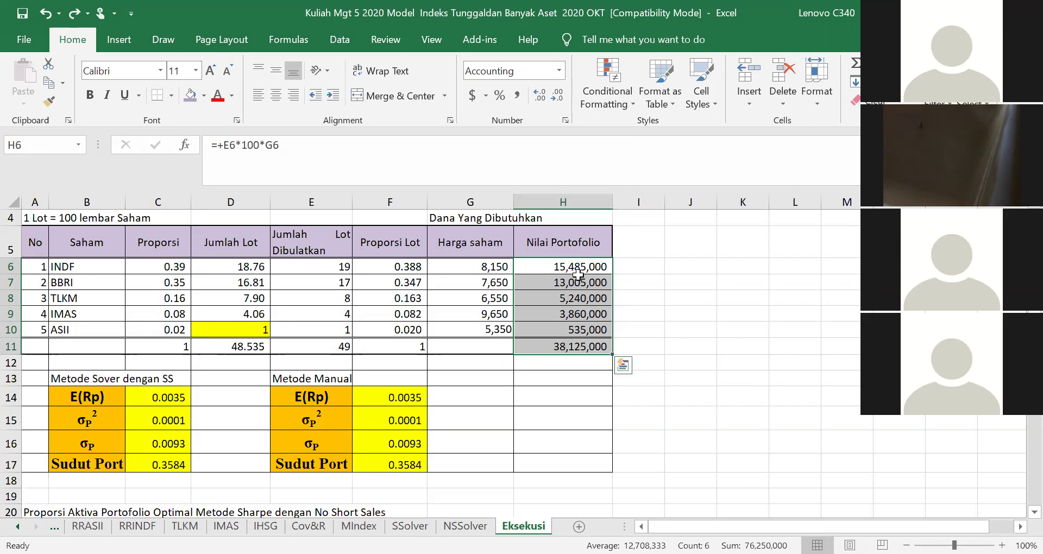
left_click(565, 363)
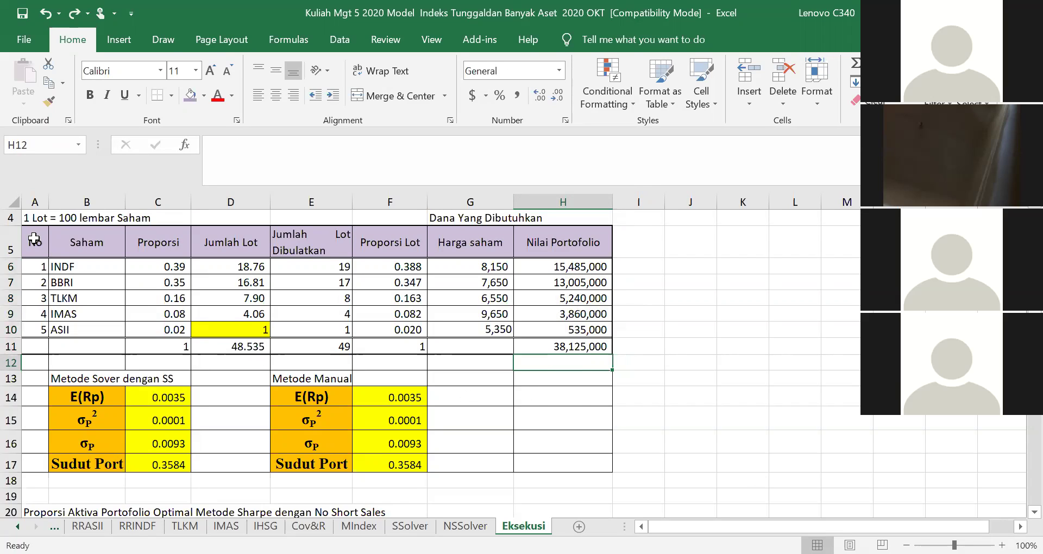
left_click_drag(34, 220, 587, 501)
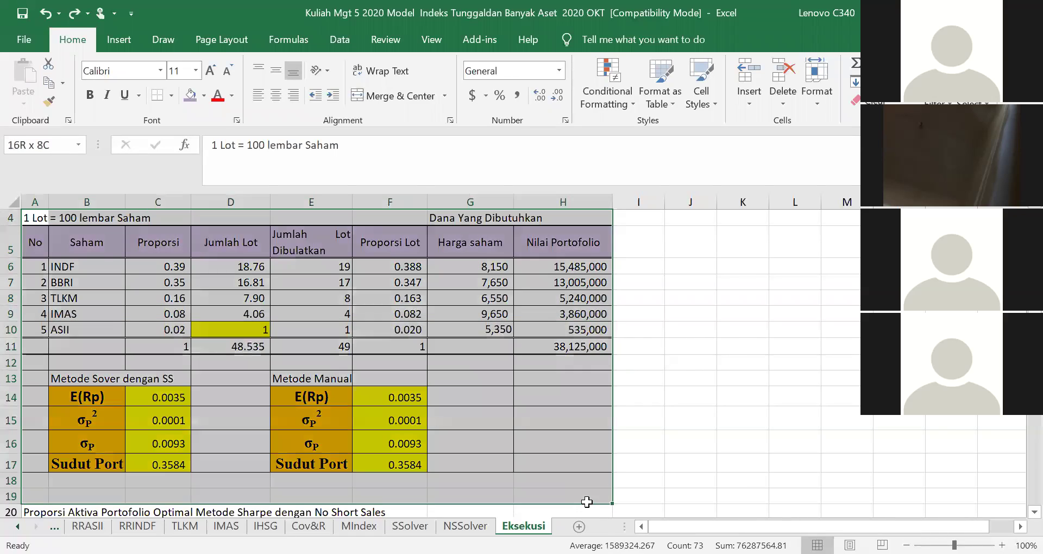
left_click(691, 418)
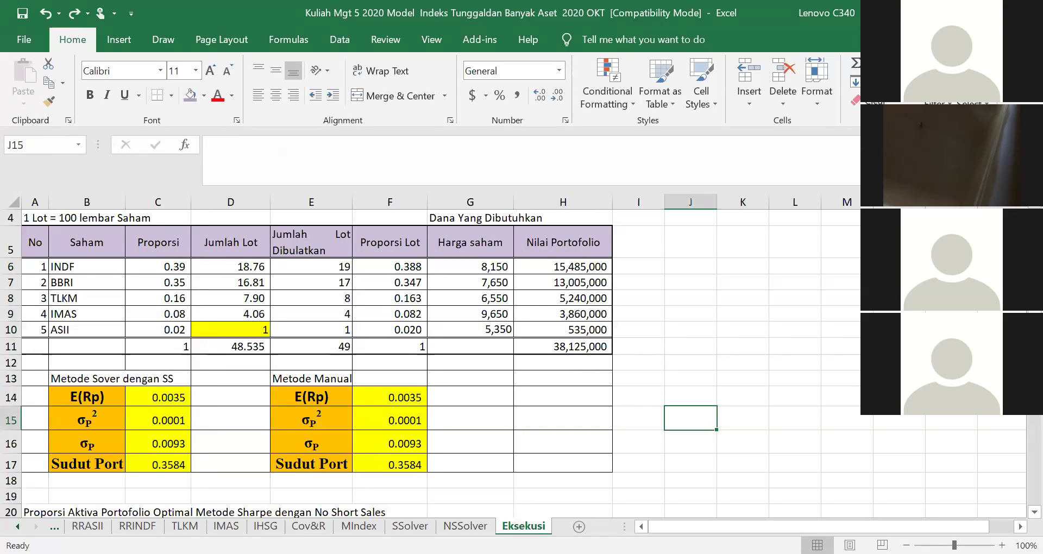
Step: Check BBRI's expected return, standard deviation, beta, alpha and residual variance in C28:C32 on the SSolver sheet
left_click(410, 526)
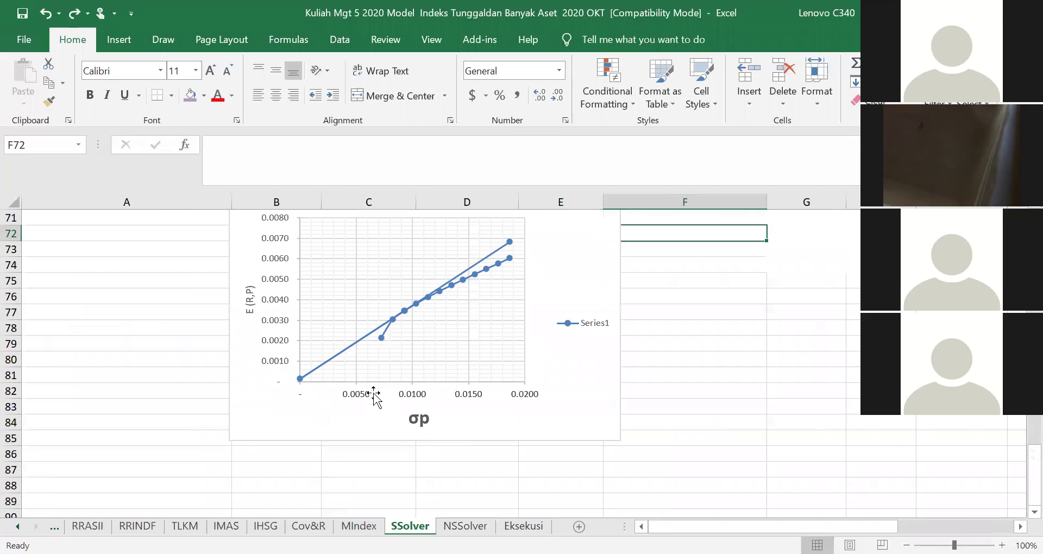
scroll(374, 394, "up", 20)
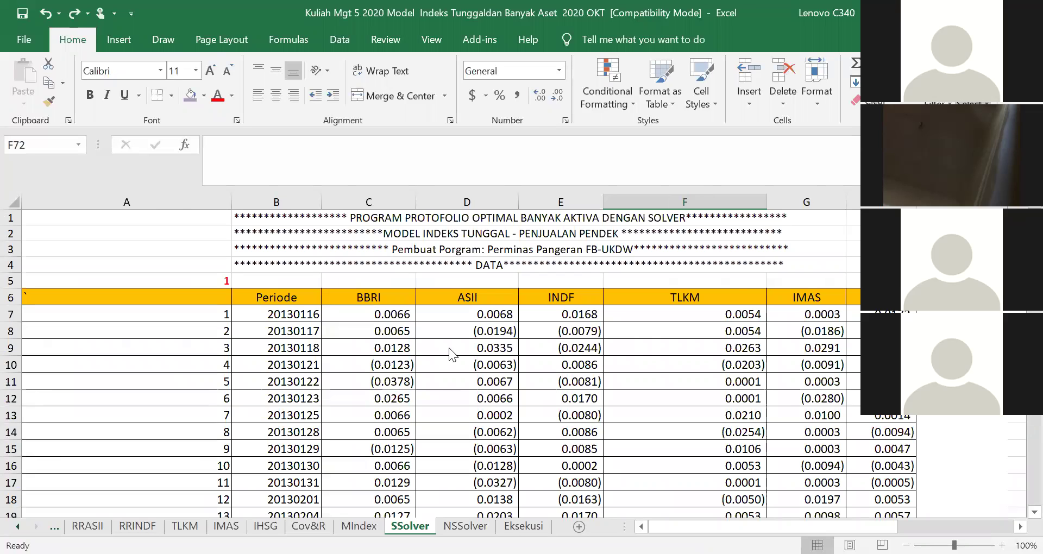
scroll(540, 395, "down", 5)
scroll(540, 394, "down", 2)
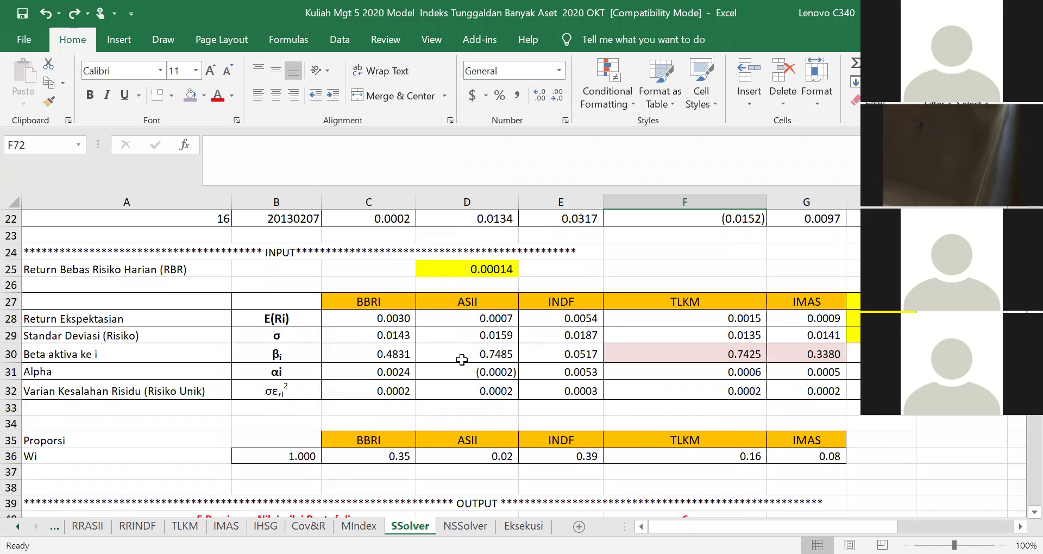
left_click(394, 354)
left_click(393, 337)
left_click(394, 320)
left_click(395, 373)
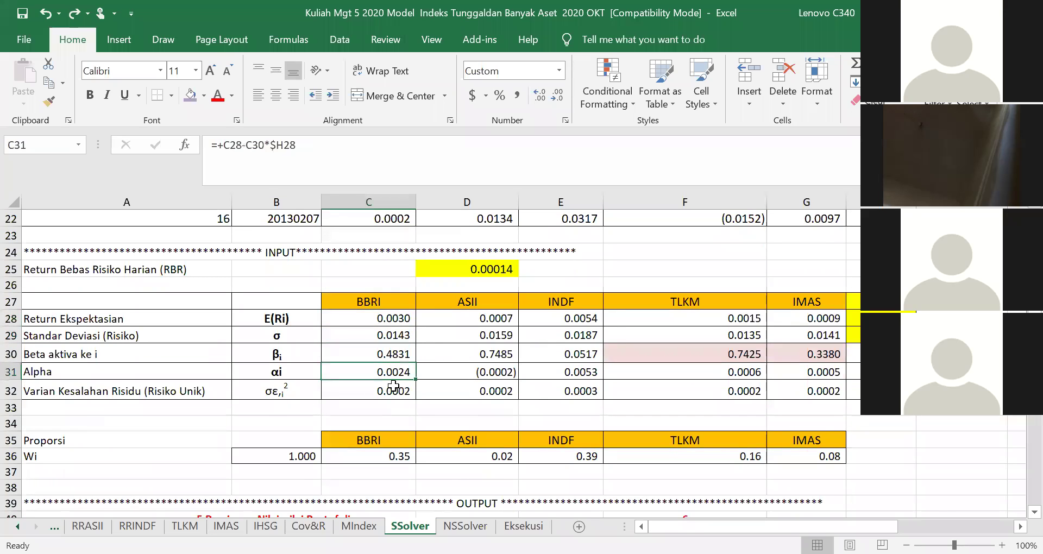
left_click(393, 389)
Step: Compare the total proportion formula in B36 with the Wp formula in B42 on the SSolver sheet
scroll(418, 397, "down", 4)
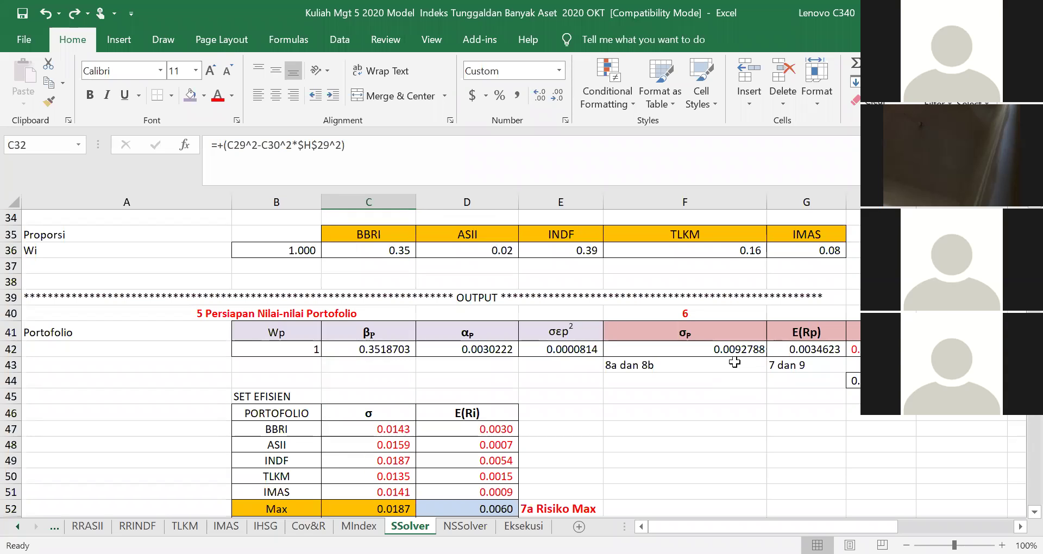
left_click(396, 251)
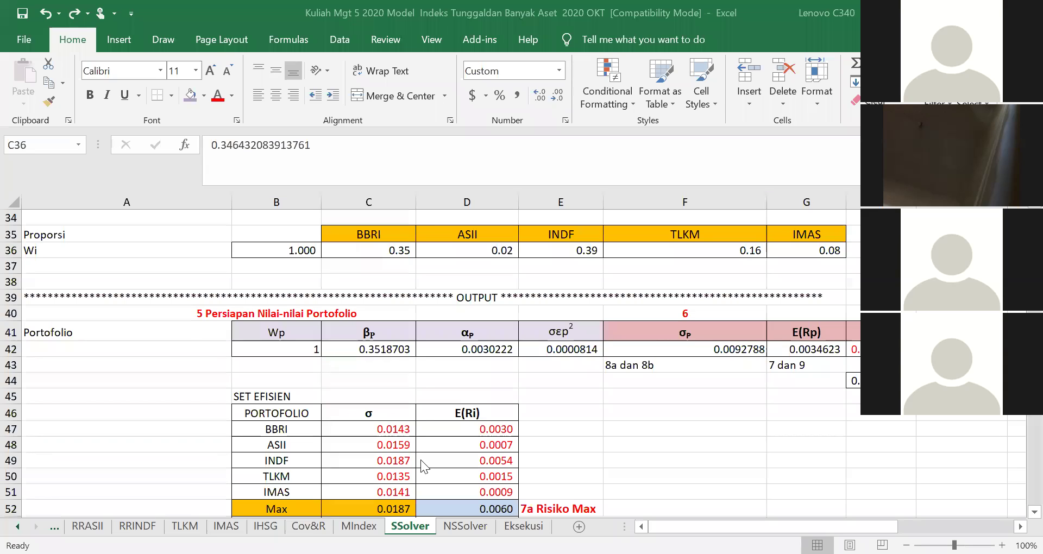
key("alt+Tab")
left_click(464, 270)
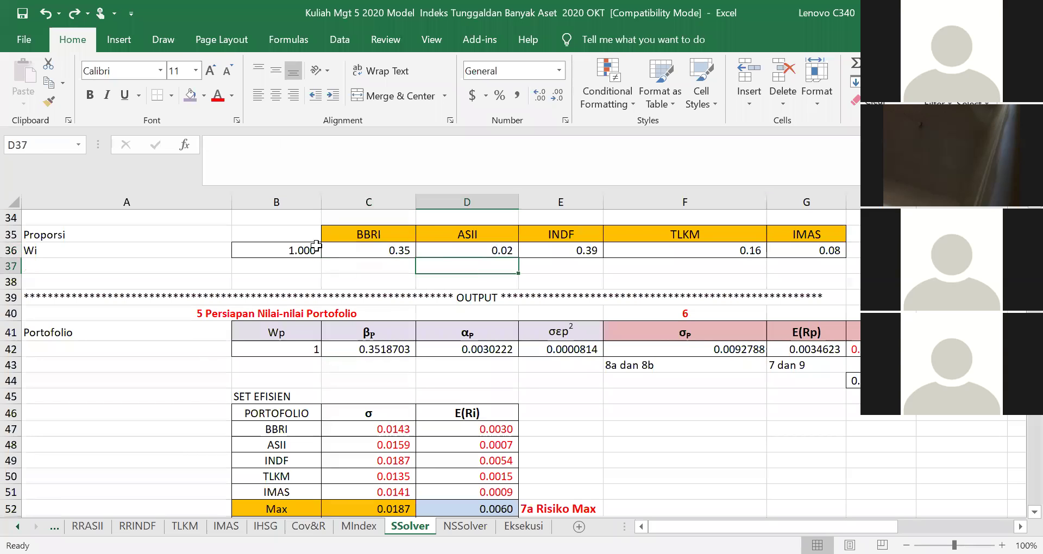
left_click(303, 245)
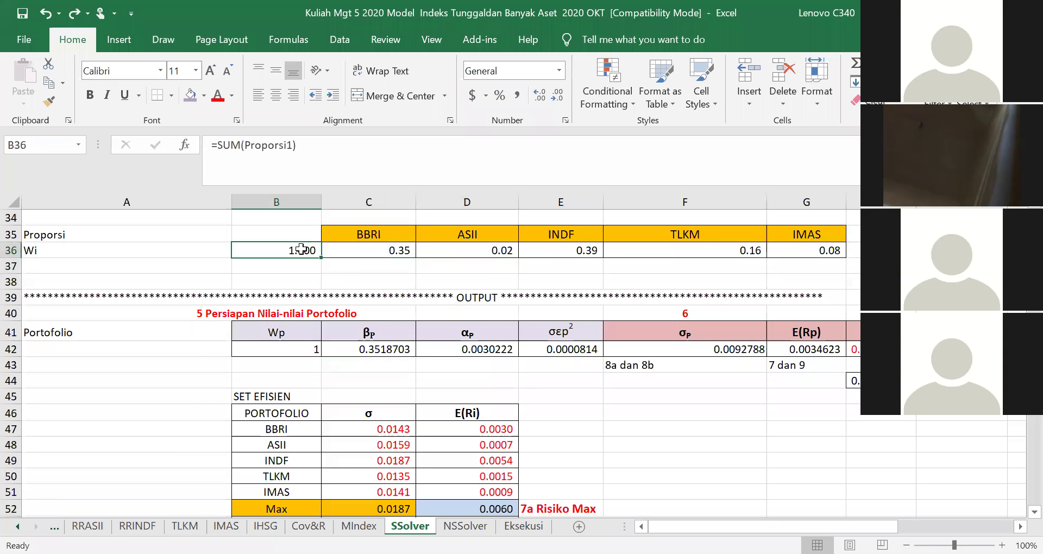
left_click(292, 351)
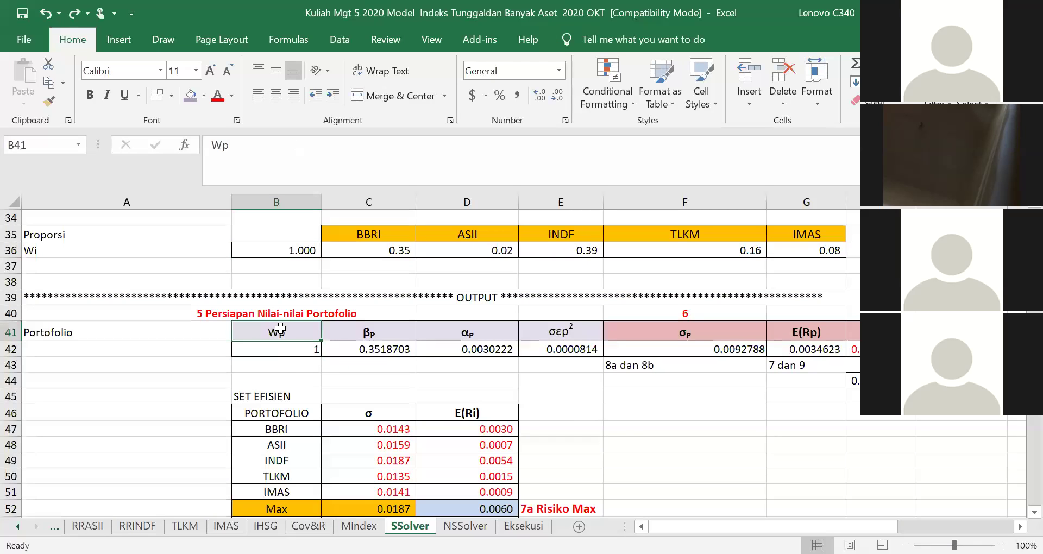
left_click(291, 248)
left_click(297, 348)
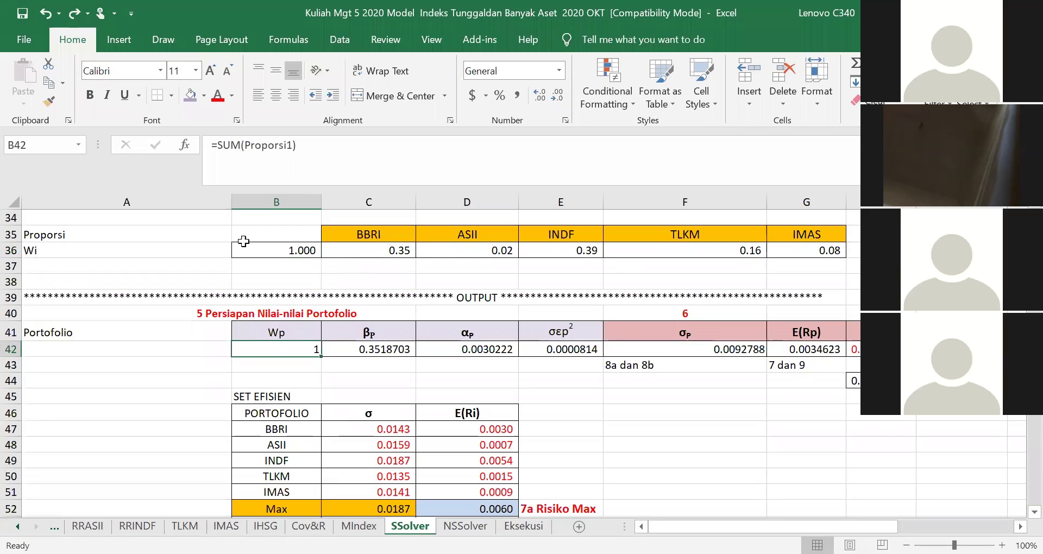
left_click(293, 251)
Step: Set BBRI's proportion in C36 to 0.2 and fill it across to IMAS in G36
left_click(399, 249)
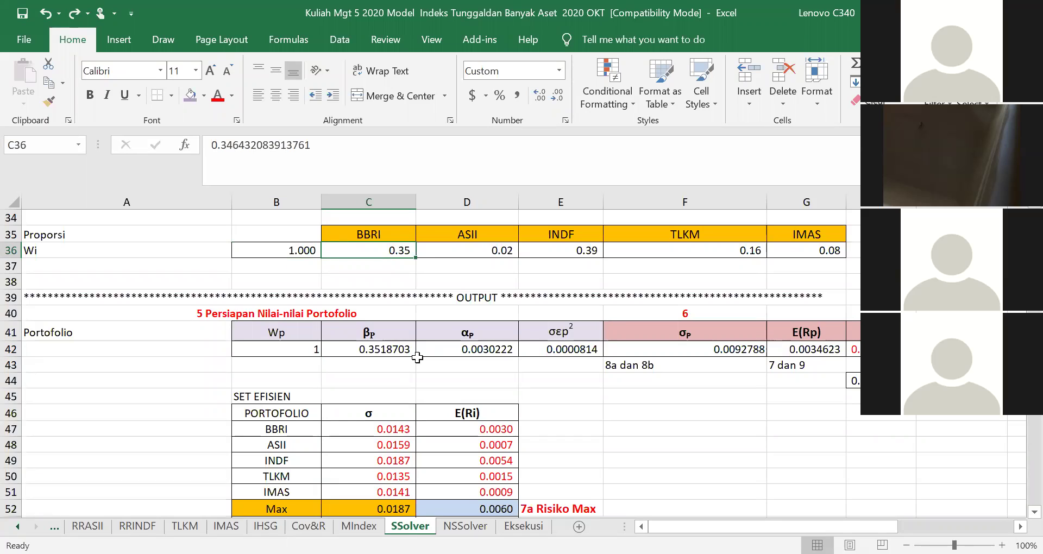
type("0.2")
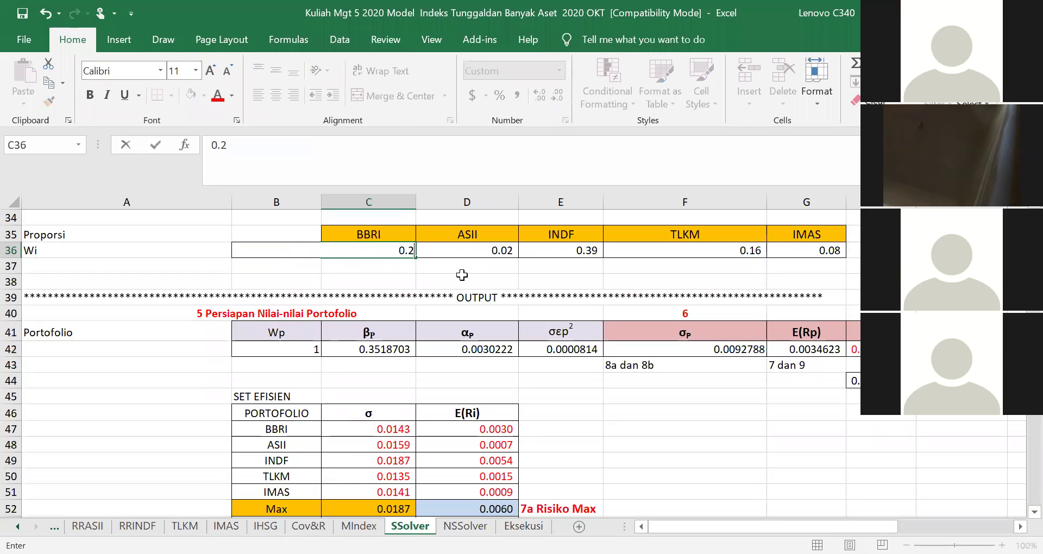
key("ctrl+Return")
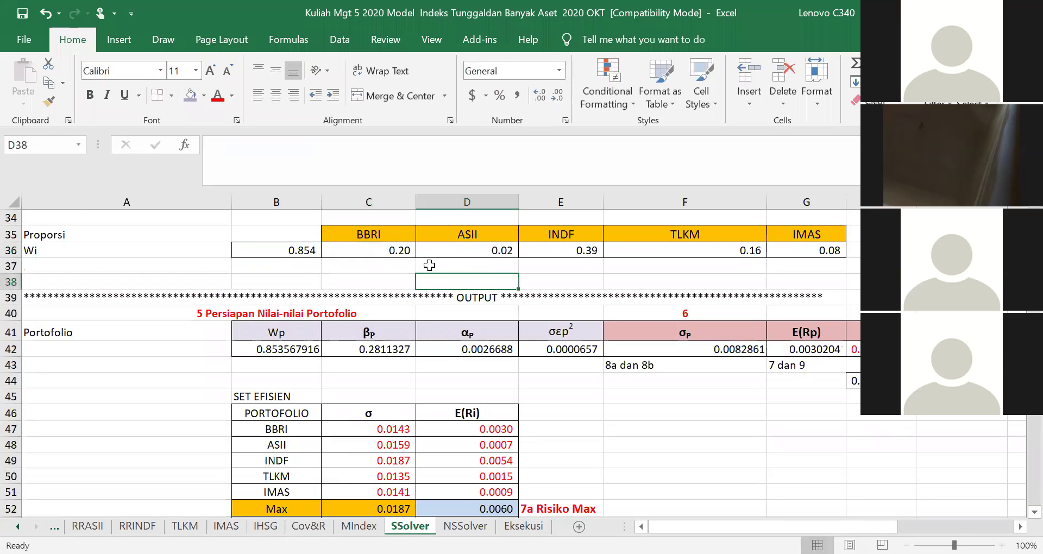
left_click_drag(415, 261, 800, 253)
left_click(869, 266)
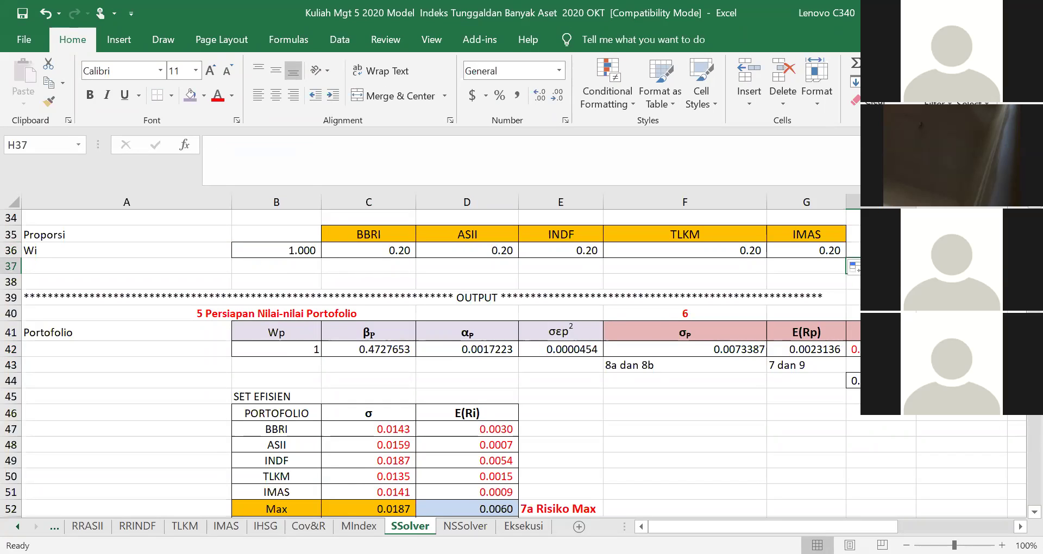
left_click(684, 333)
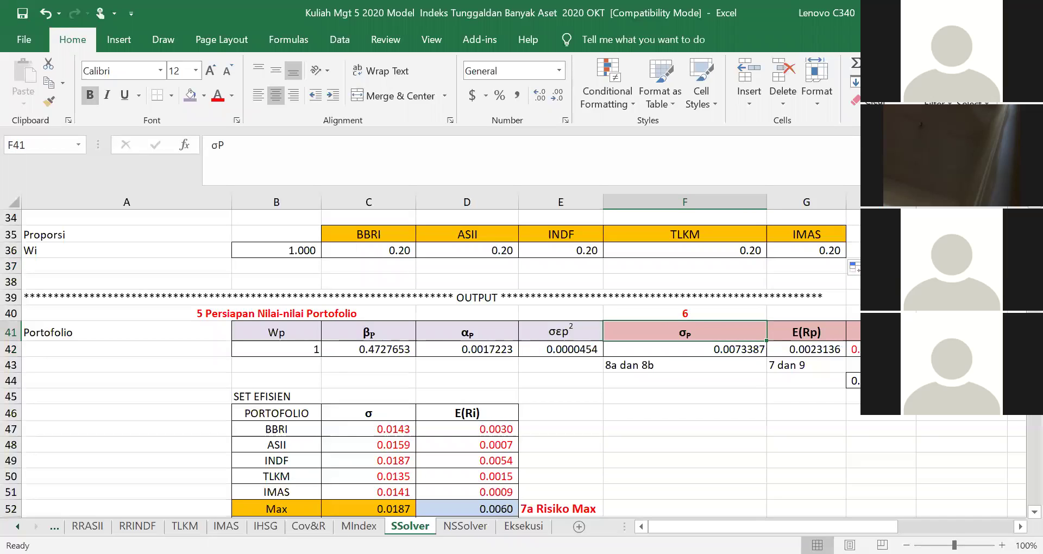
Step: Check the E(Rp) and Sudut headings in G41 and H41 of the portfolio output
left_click(820, 333)
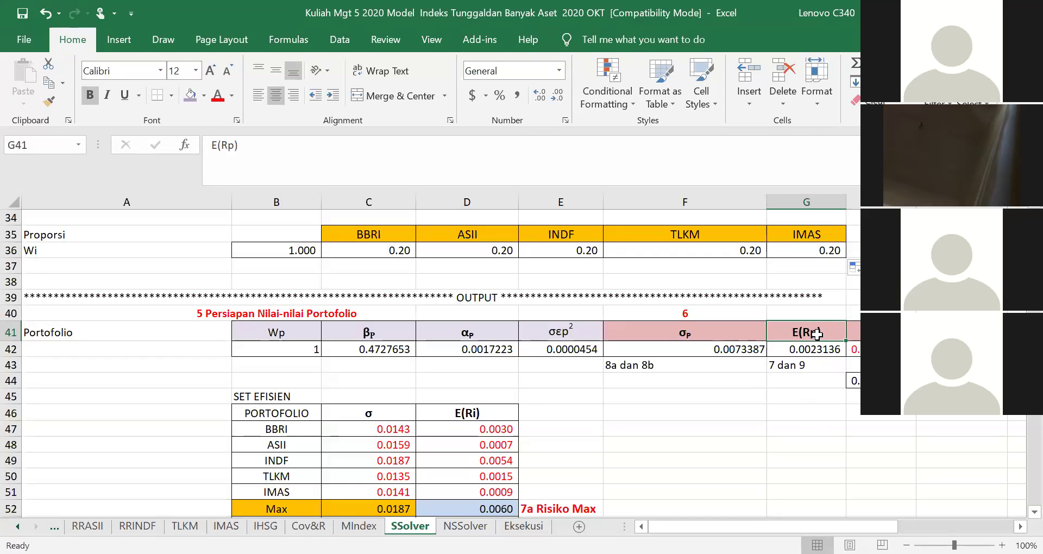
scroll(804, 356, "down", 1)
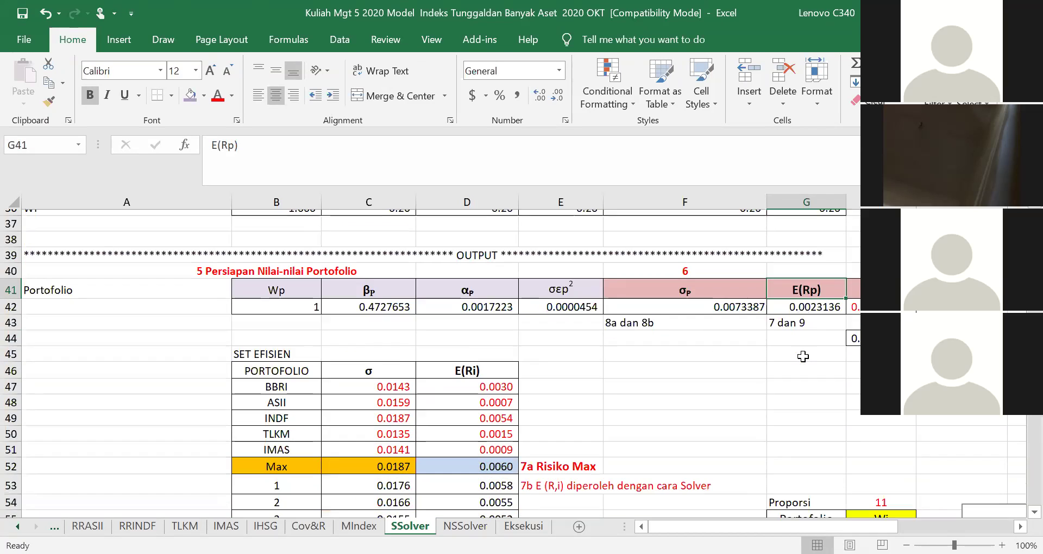
left_click(853, 284)
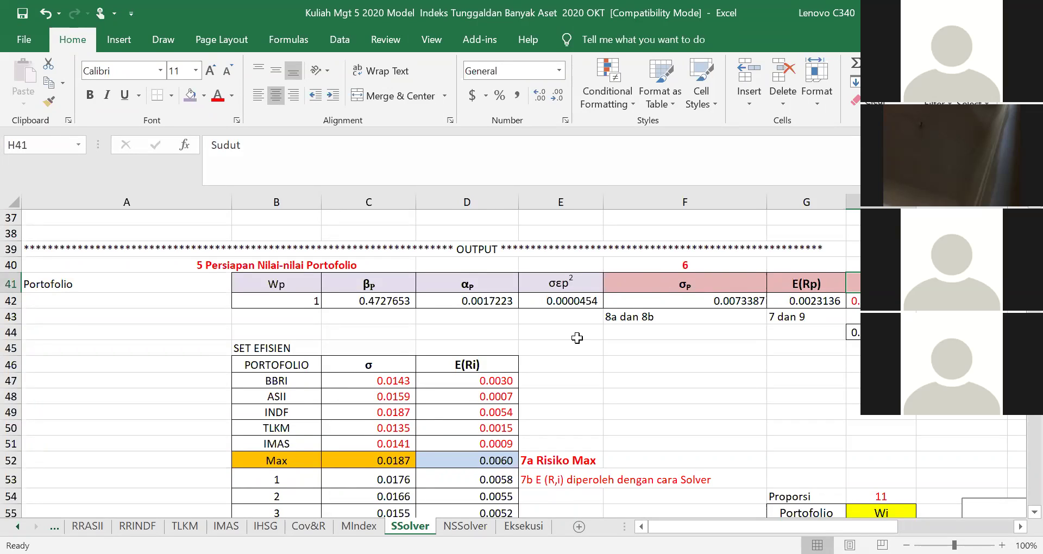
Step: Examine the SET EFISIEN table in B45:D67 and the chart of E(R,P) against σp below it
scroll(554, 331, "down", 1)
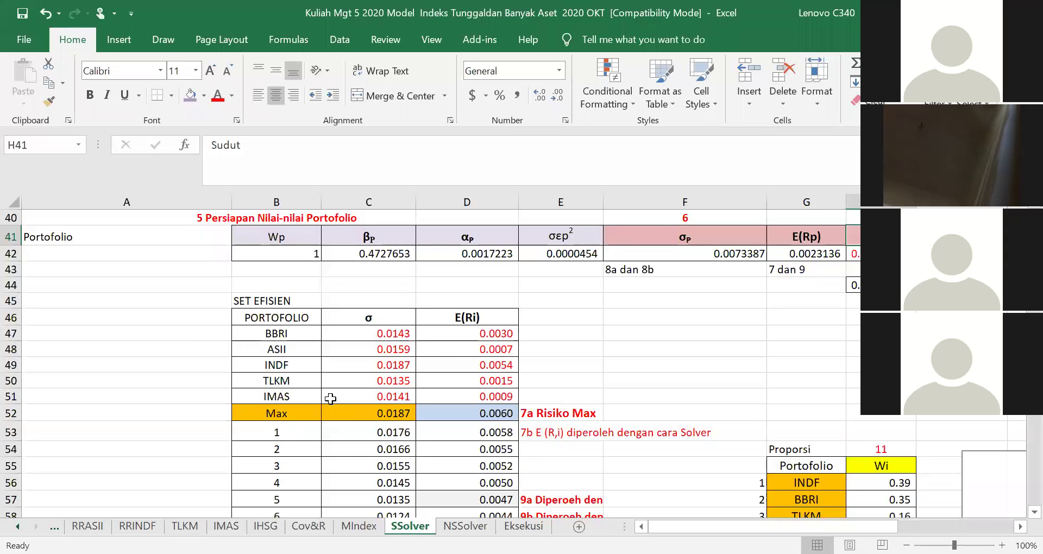
scroll(330, 399, "down", 4)
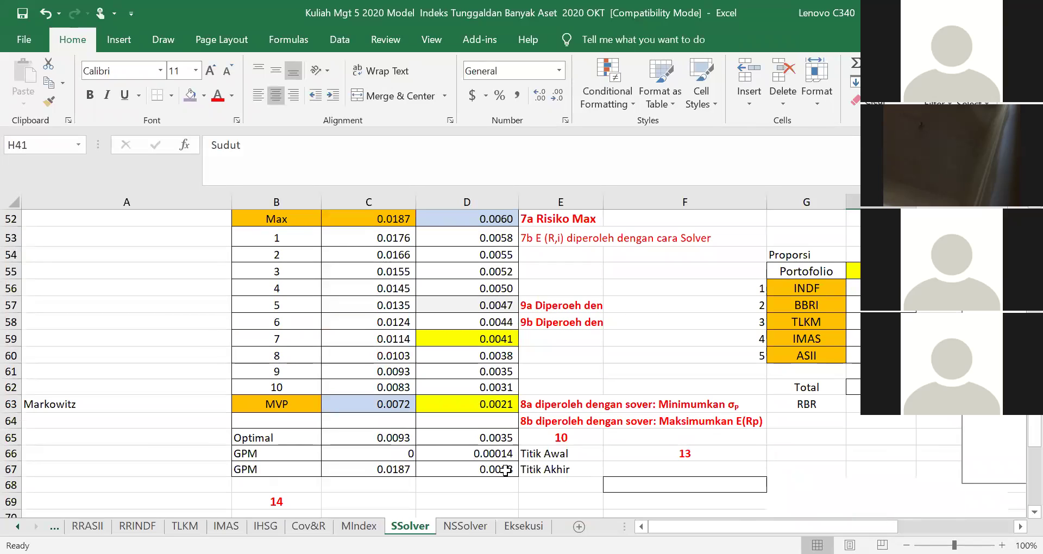
scroll(503, 471, "down", 3)
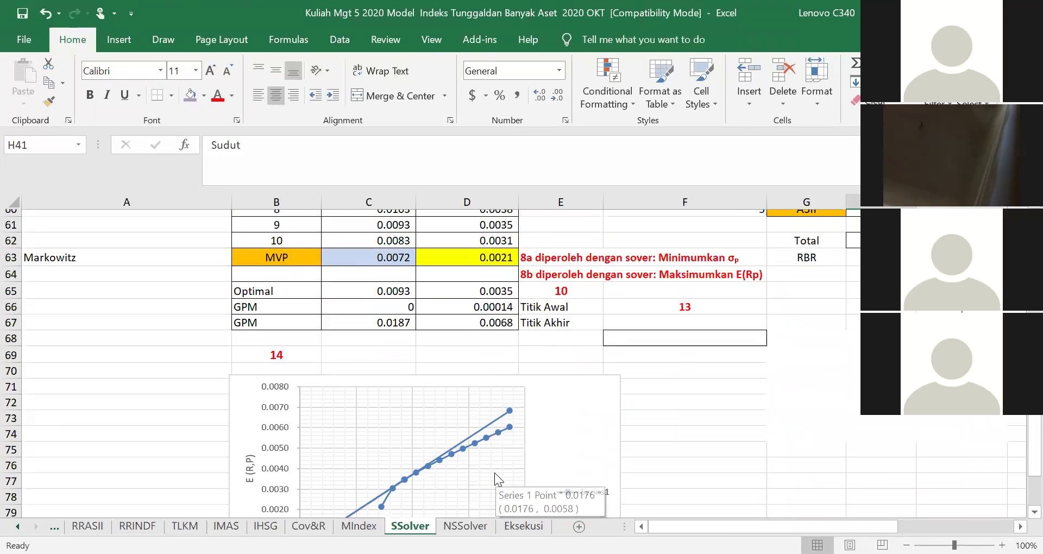
scroll(478, 467, "down", 1)
scroll(447, 444, "down", 1)
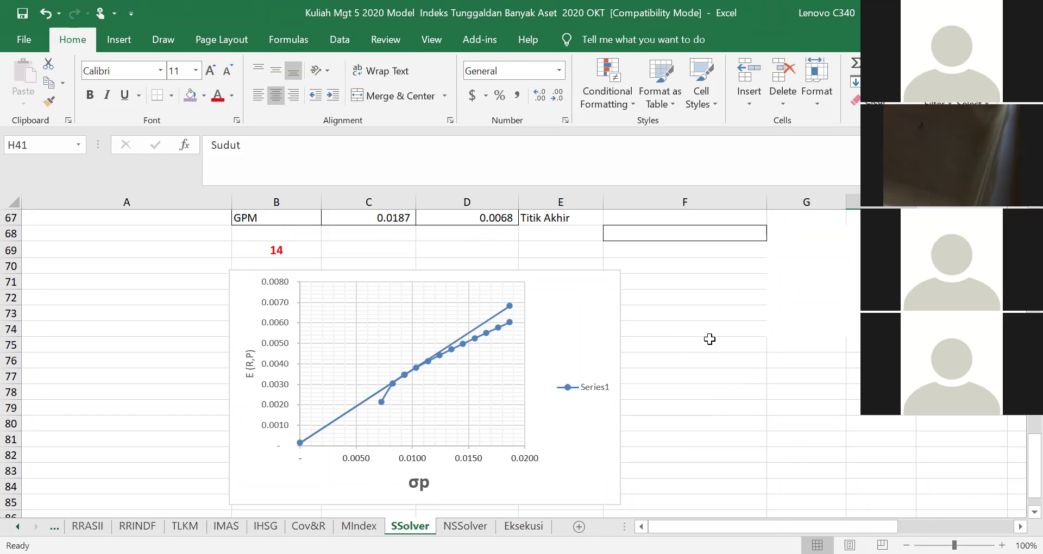
scroll(710, 339, "up", 3)
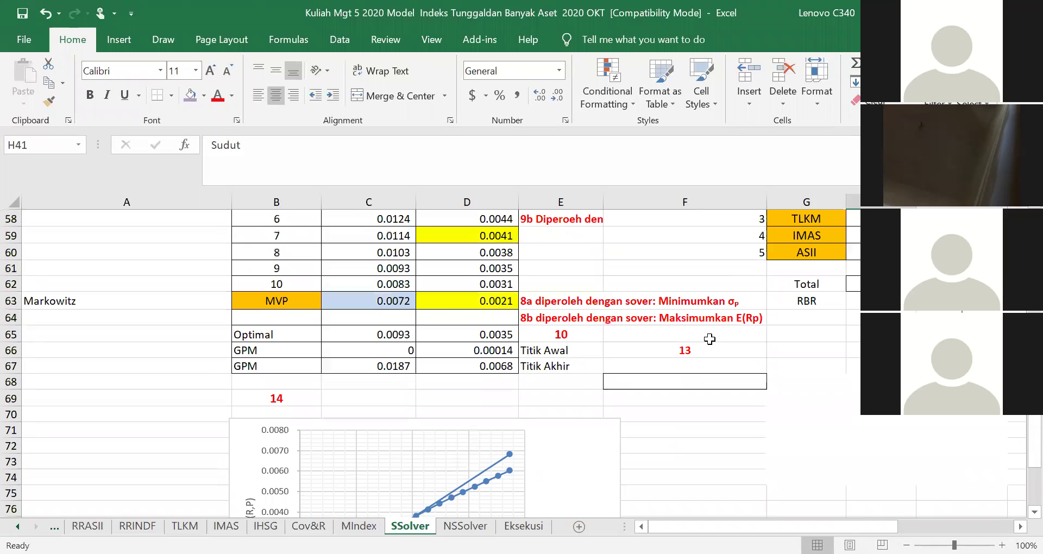
scroll(710, 339, "down", 3)
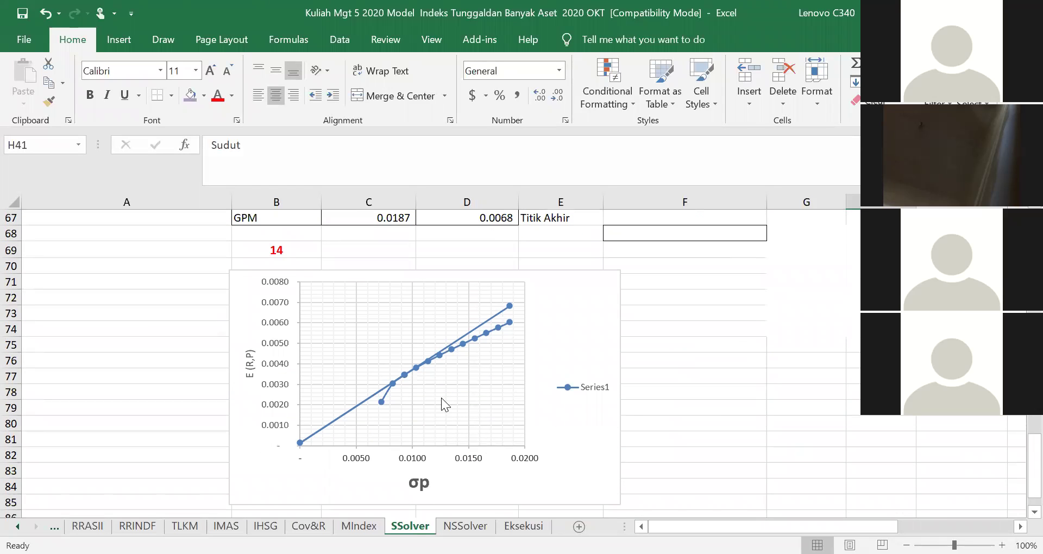
left_click(700, 342)
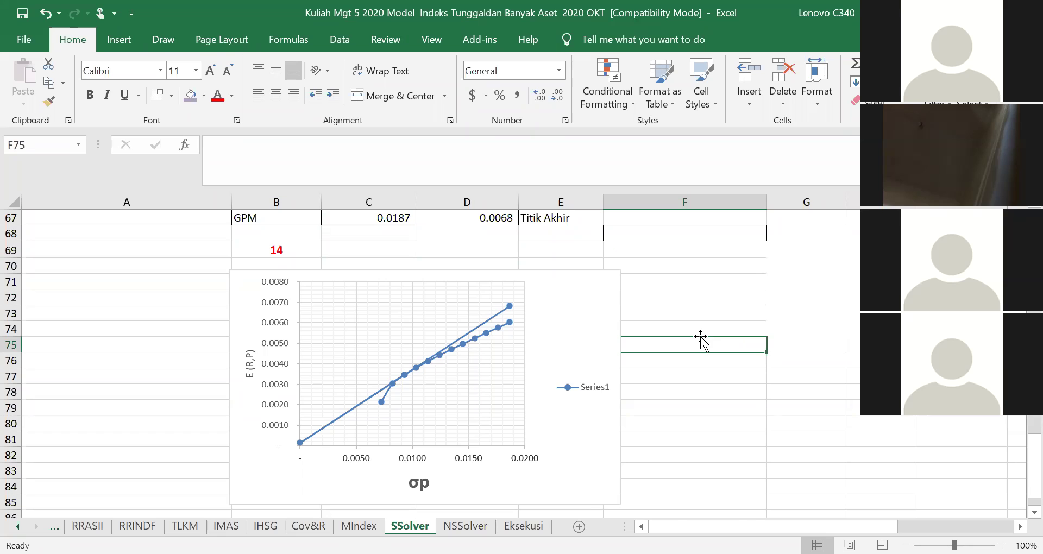
scroll(701, 339, "up", 7)
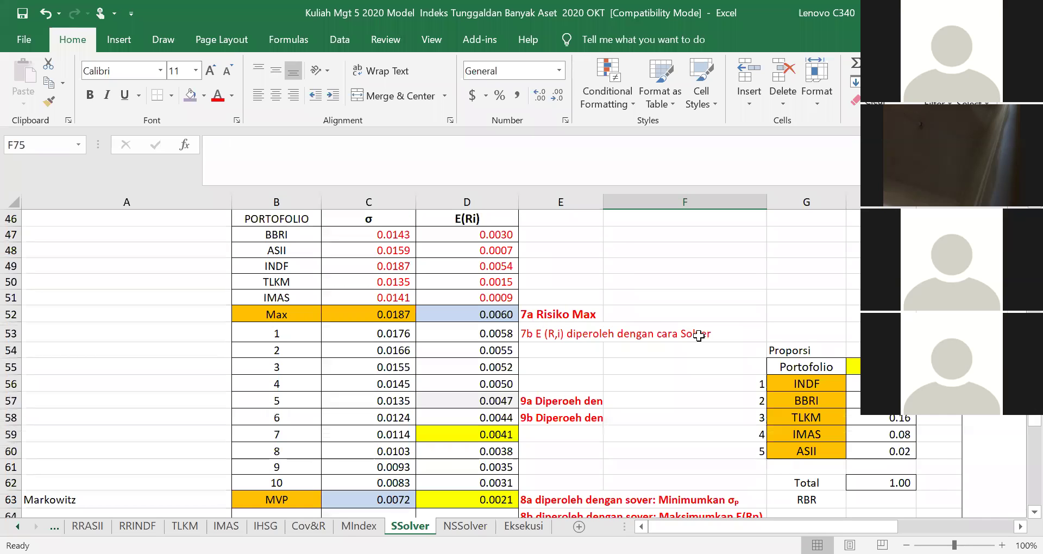
left_click(604, 248)
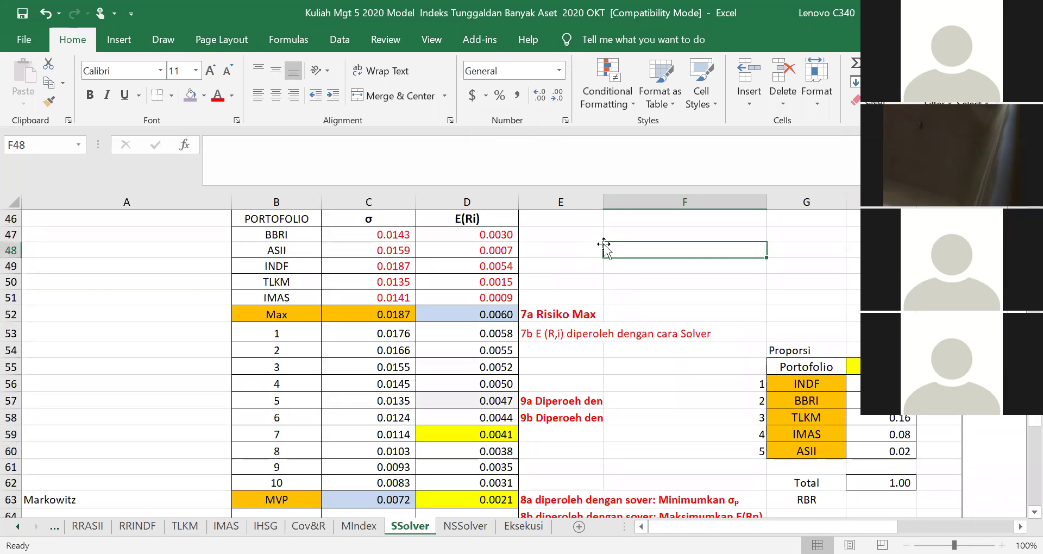
scroll(605, 246, "up", 3)
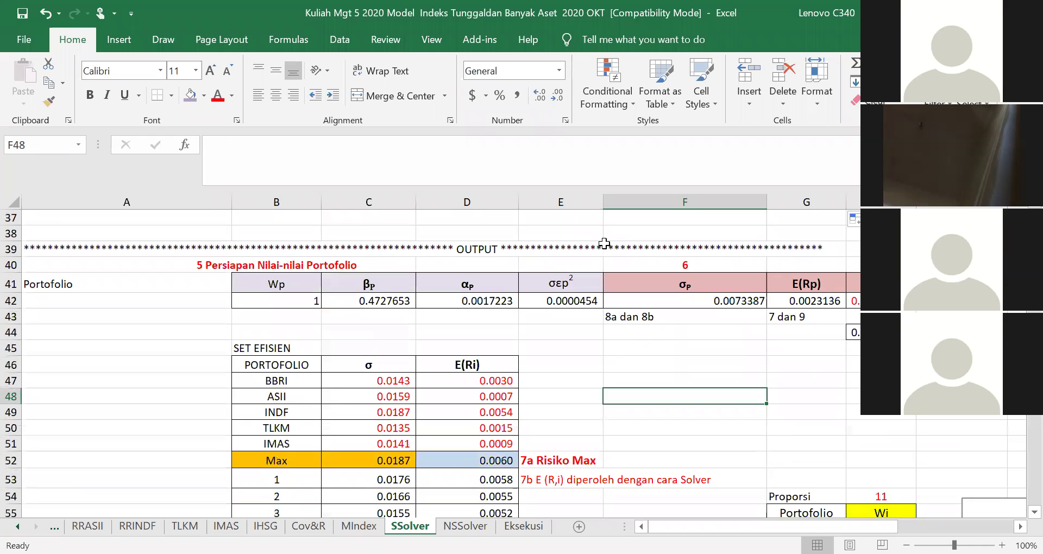
scroll(605, 244, "up", 2)
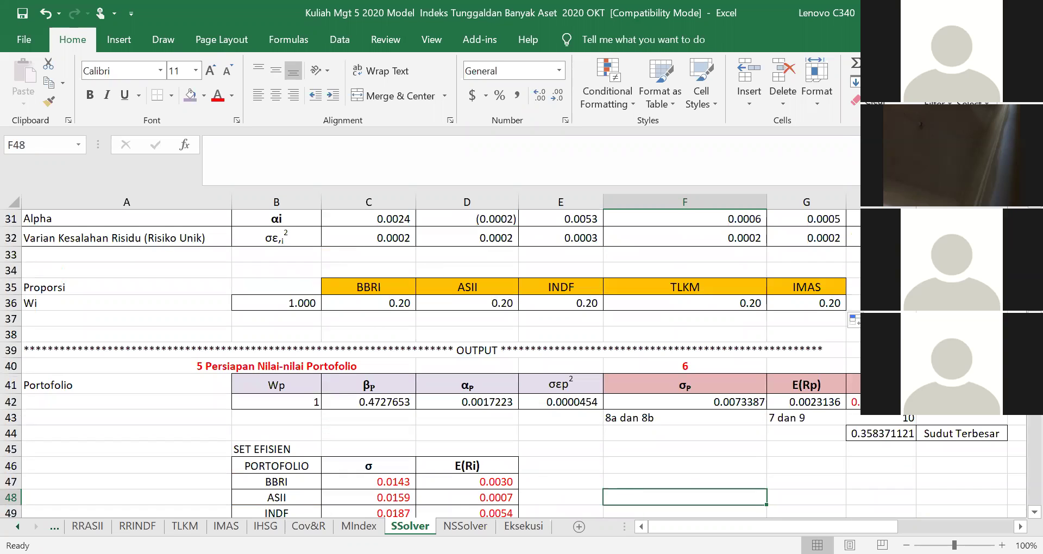
key("alt+Tab")
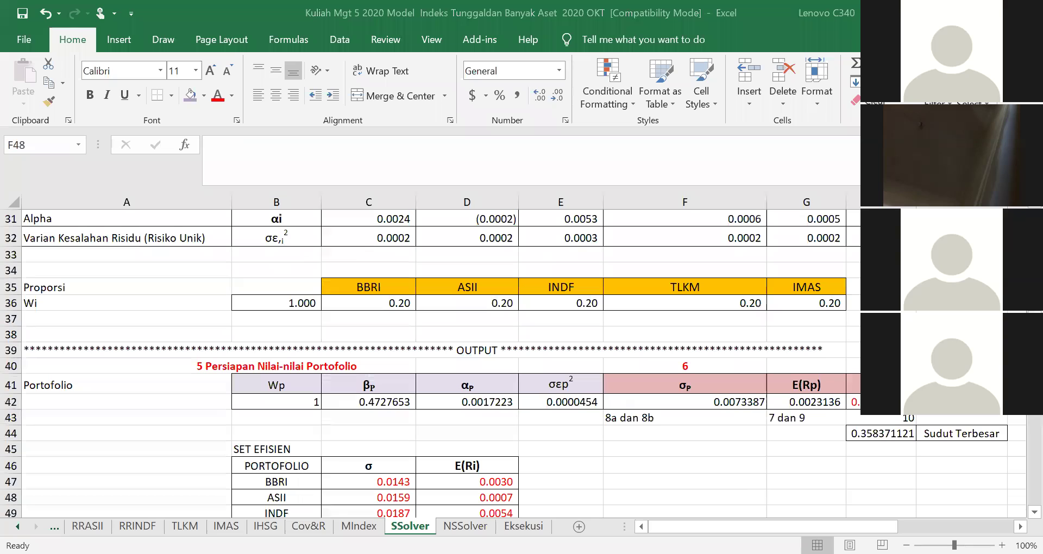
left_click_drag(713, 312, 745, 303)
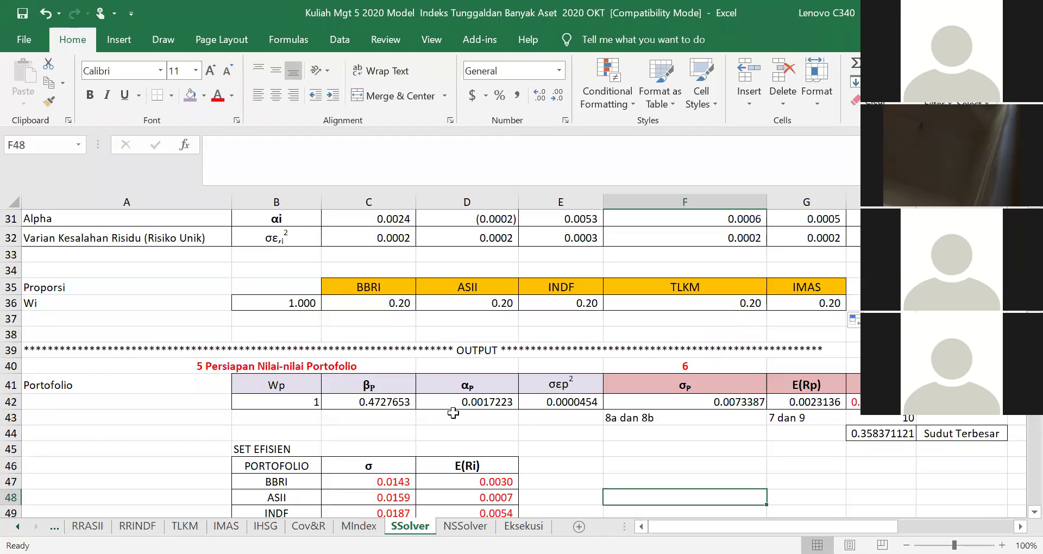
Step: Compare the transposed σ values in C47:C51 with the source standard deviations in C29:G29
scroll(422, 445, "down", 1)
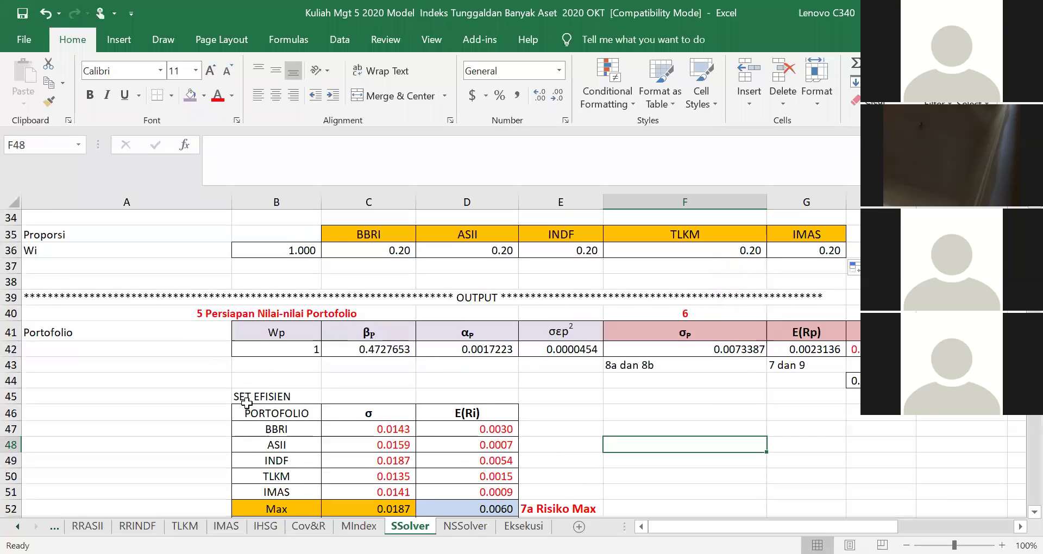
left_click_drag(383, 428, 381, 492)
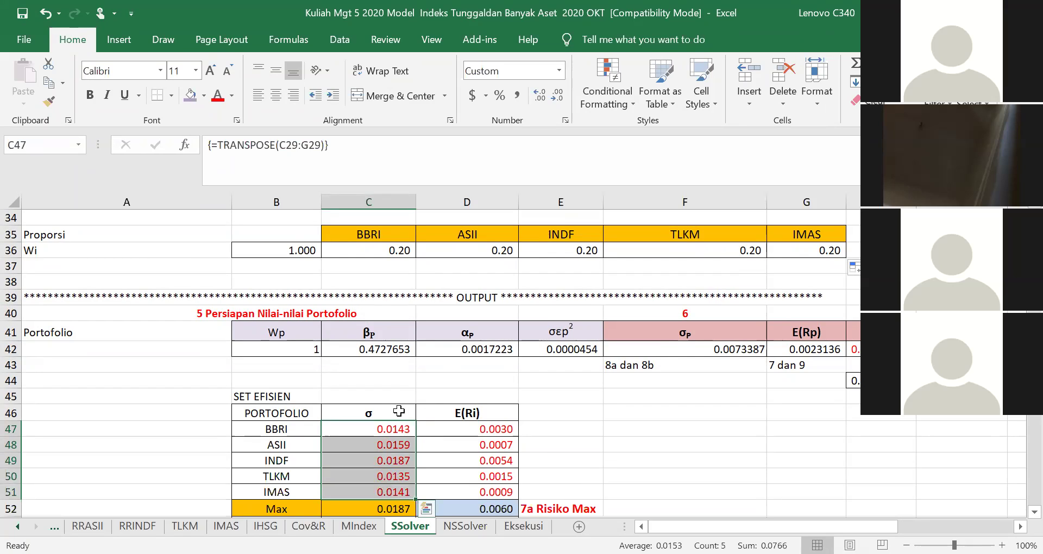
scroll(326, 375, "up", 6)
scroll(324, 372, "down", 1)
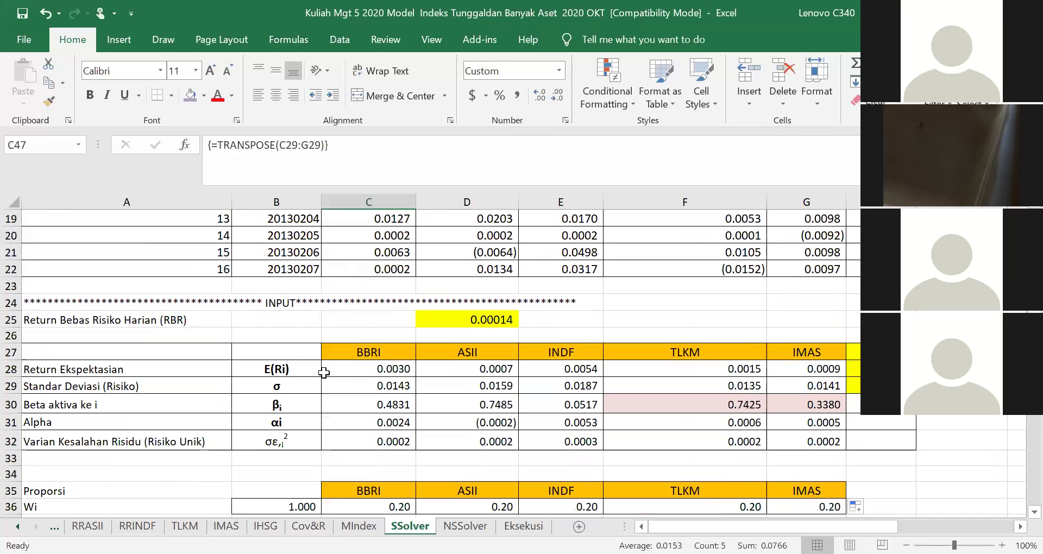
left_click_drag(384, 387, 794, 385)
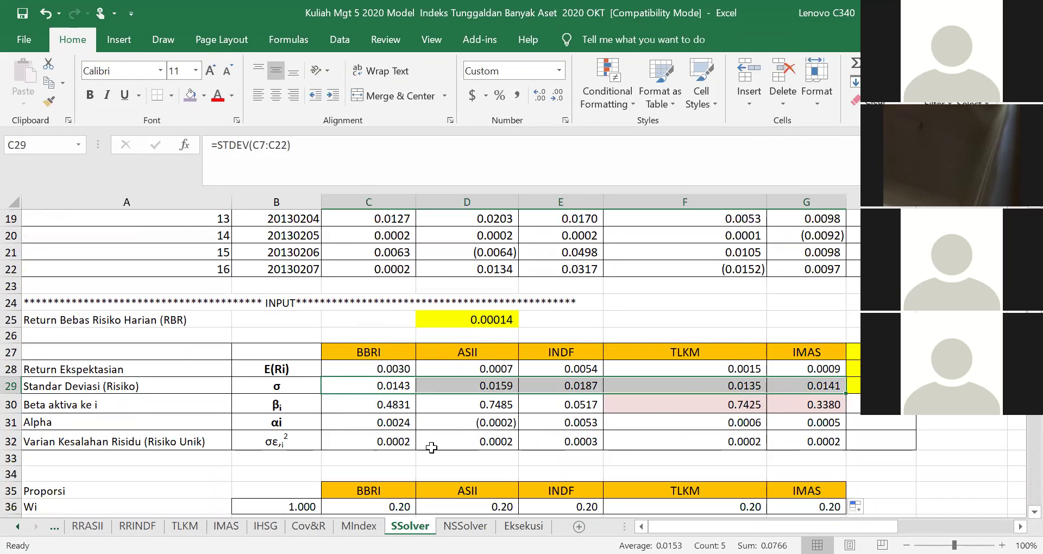
scroll(432, 448, "down", 5)
left_click_drag(383, 430, 384, 492)
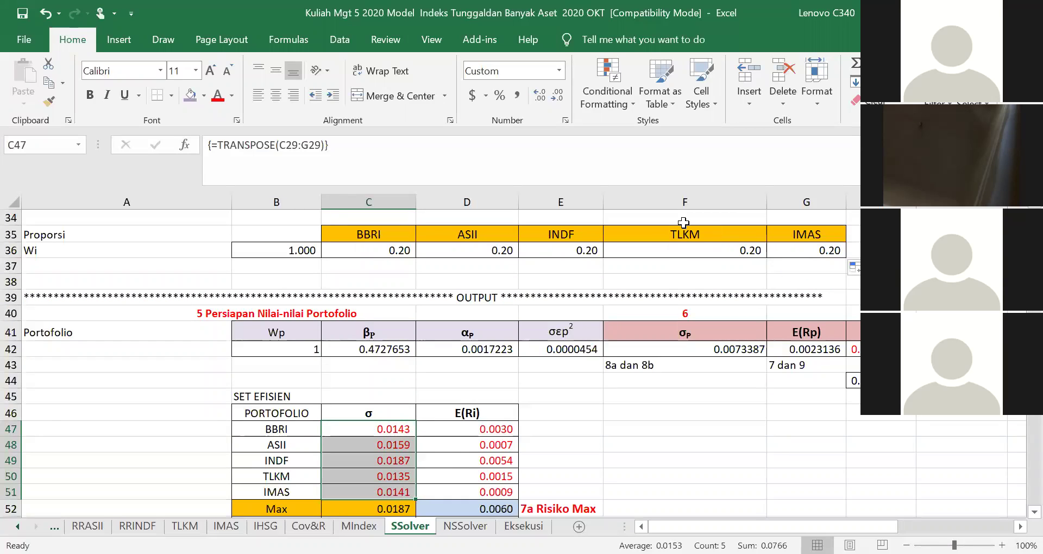
scroll(468, 460, "down", 1)
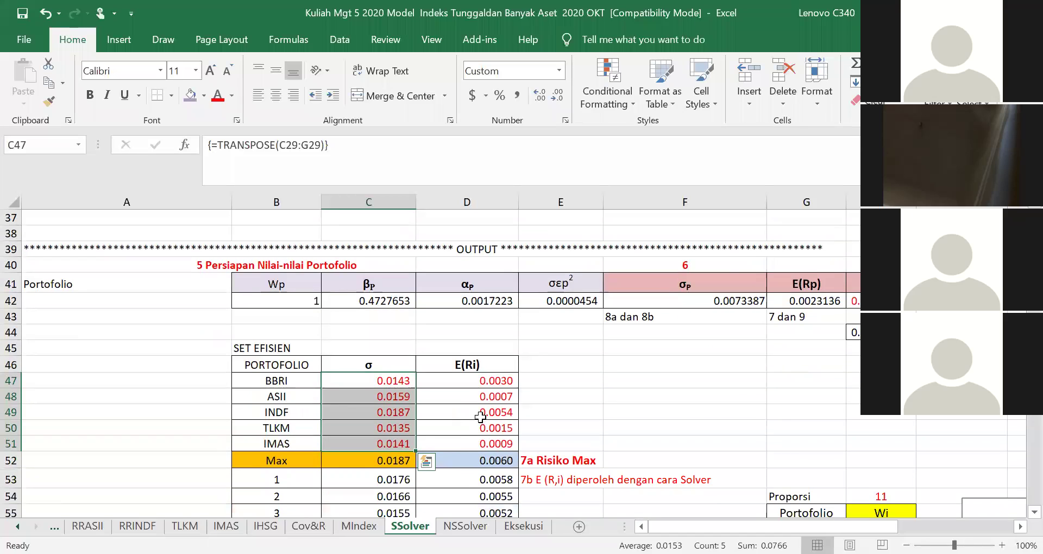
Step: Compare the transposed E(Ri) values in D47:D51 with the source expected returns in C28:G28
scroll(405, 334, "up", 5)
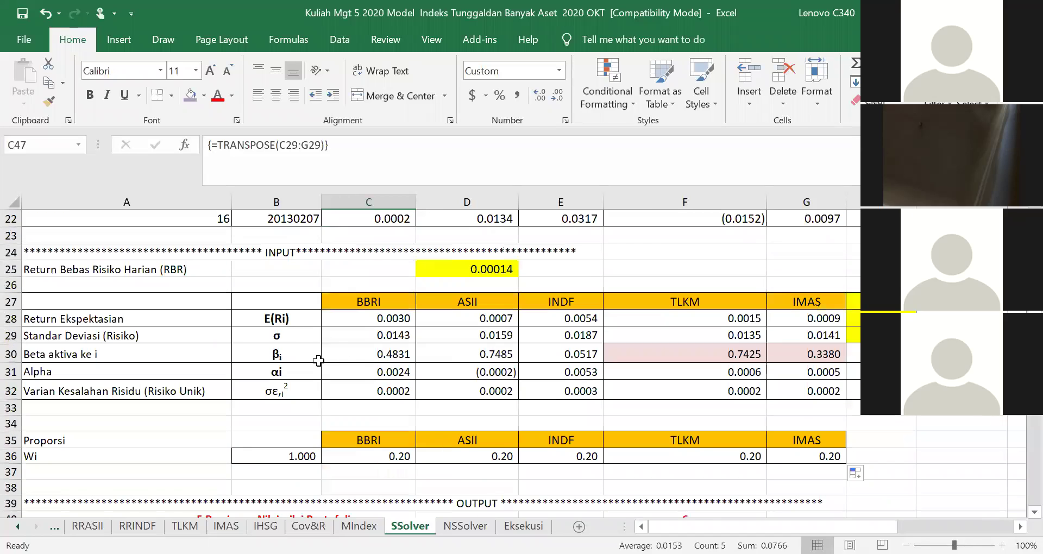
left_click_drag(383, 323, 808, 316)
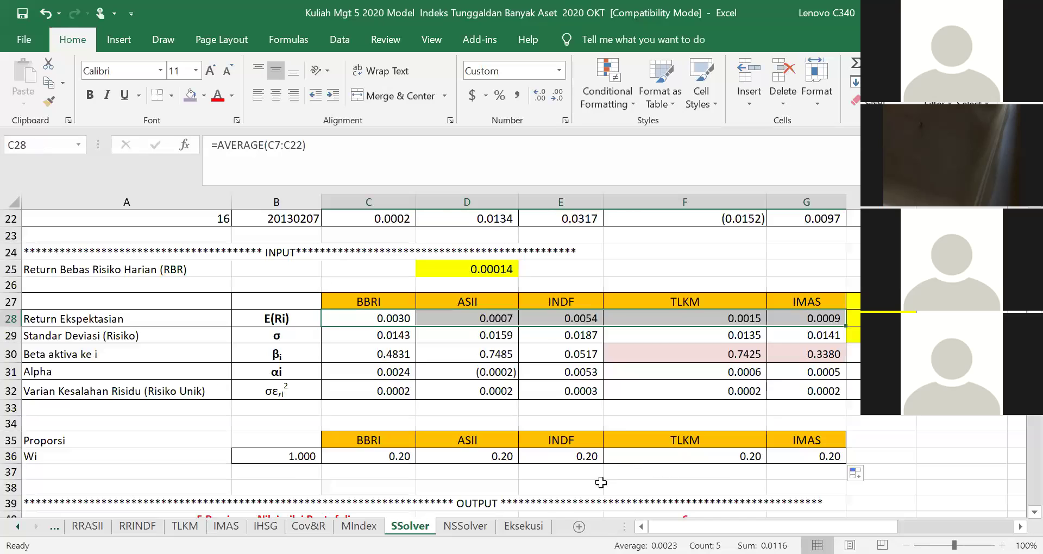
scroll(564, 481, "down", 5)
left_click_drag(485, 386, 486, 444)
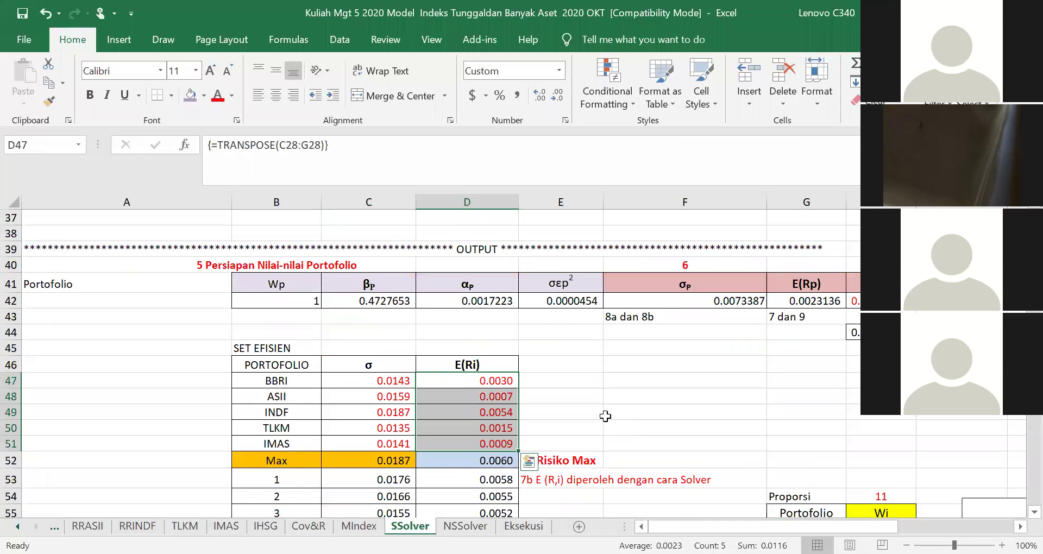
left_click(606, 414)
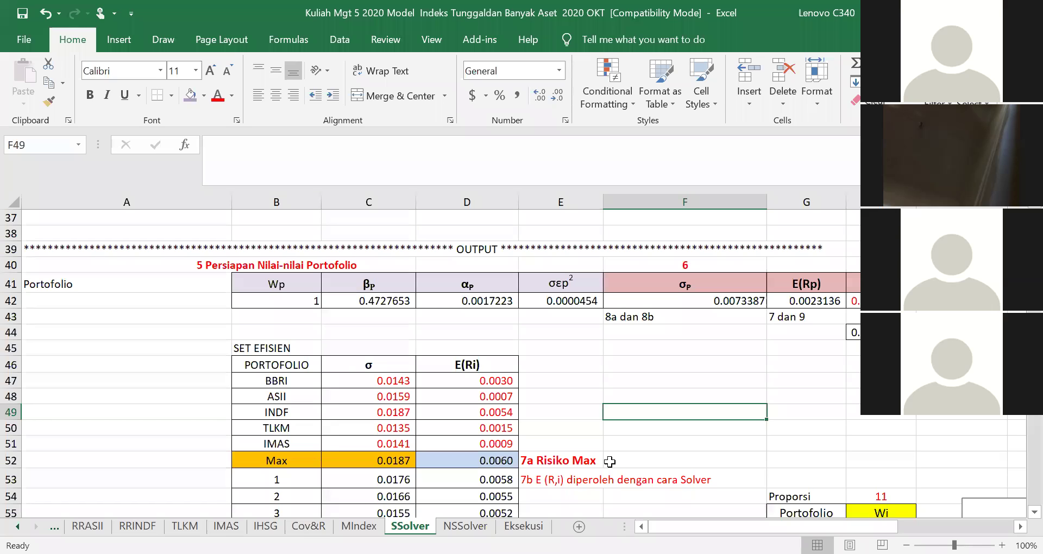
Step: Re-enter the maximum risk formula =MAX(C47:C51) in C52 of the SET EFISIEN table
scroll(455, 403, "down", 2)
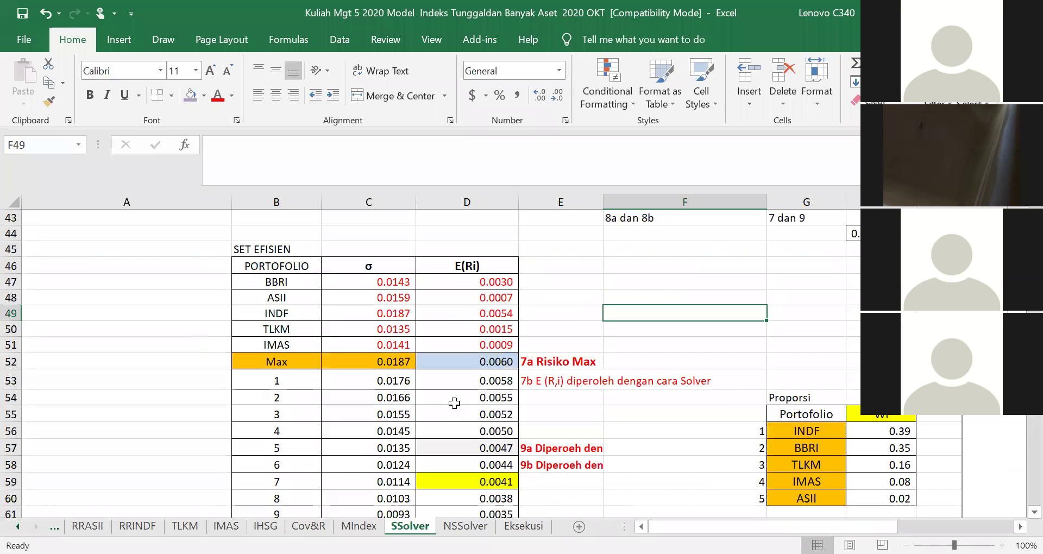
left_click(400, 363)
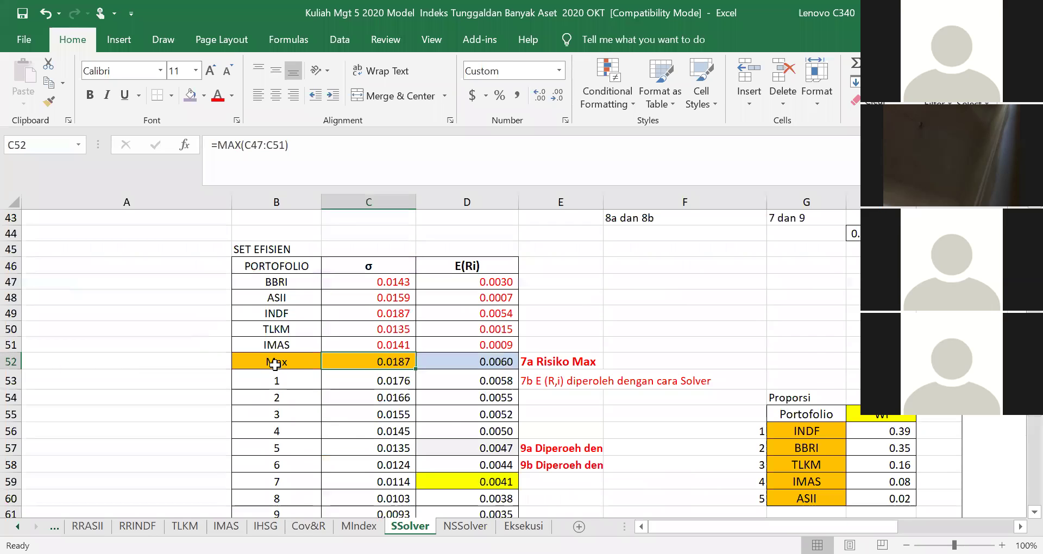
triple_click(208, 155)
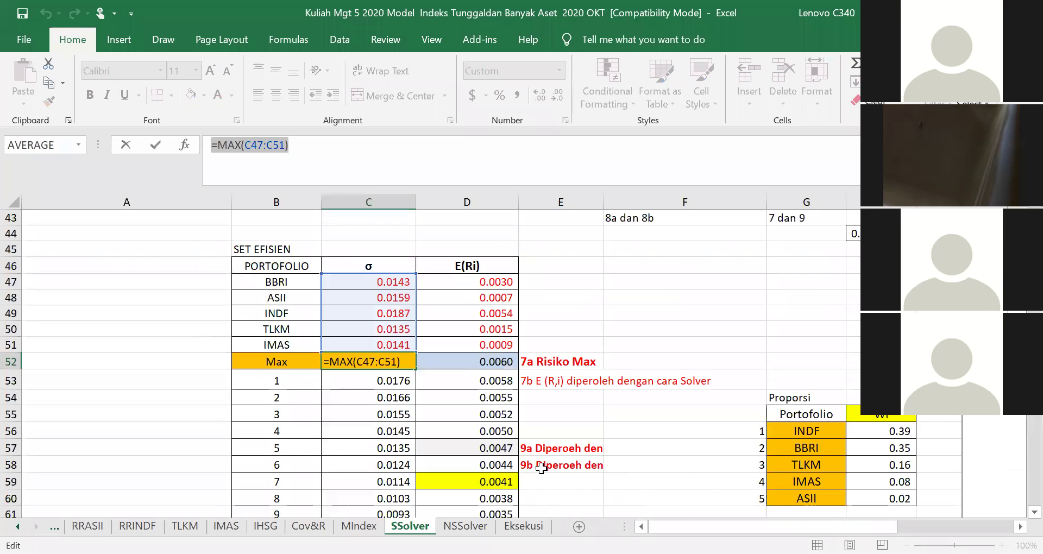
key("BackSpace")
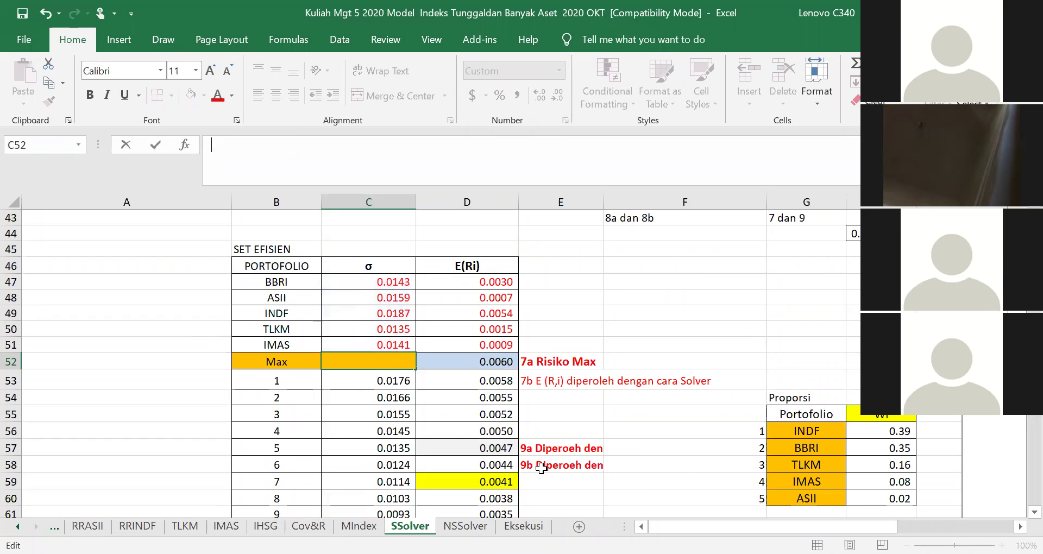
type("=")
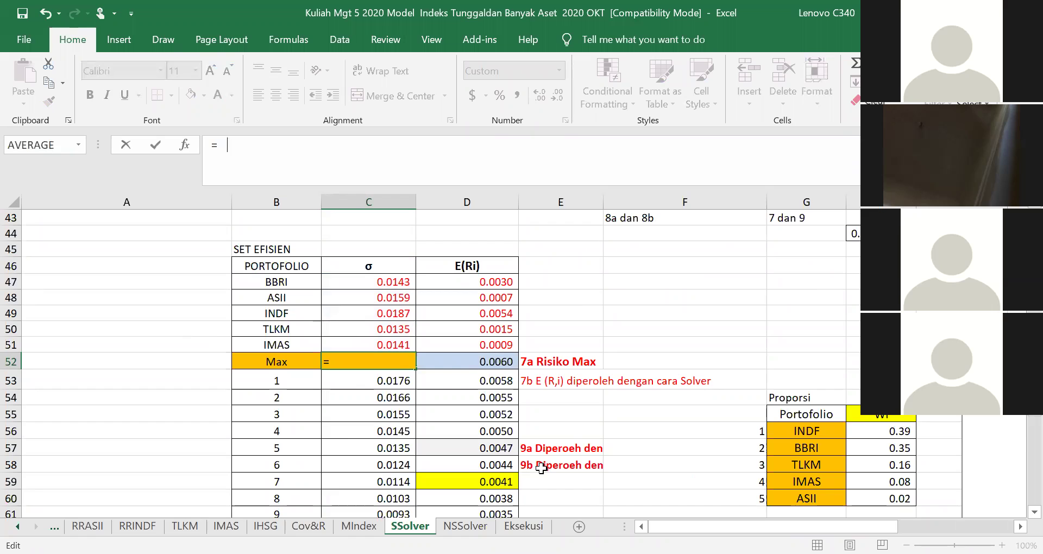
type("ma")
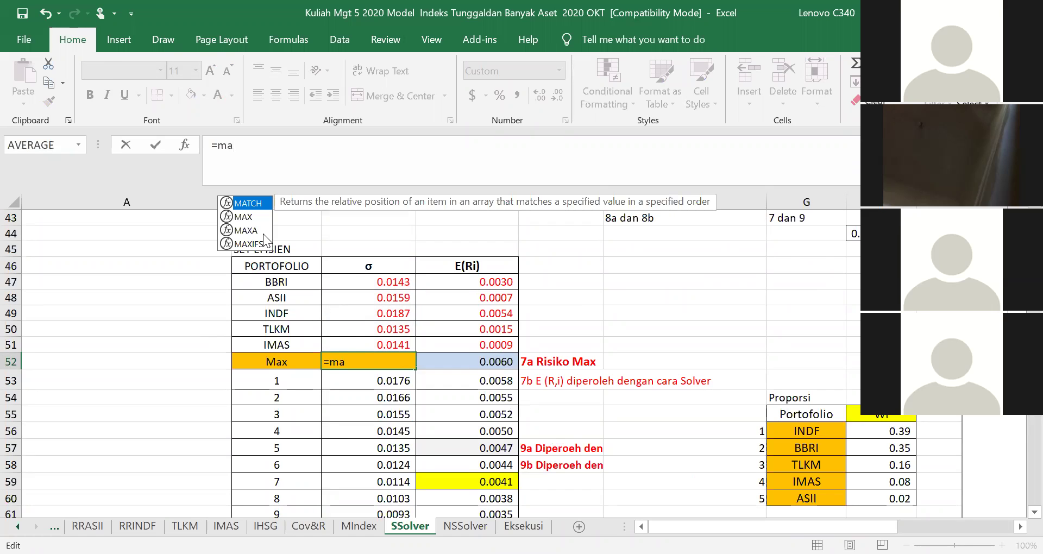
double_click(245, 216)
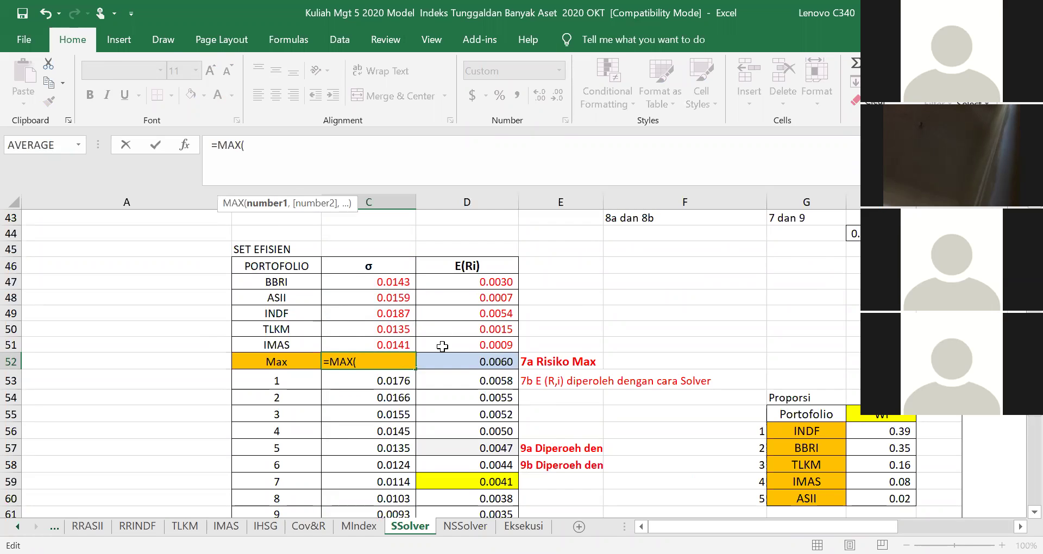
left_click(377, 279)
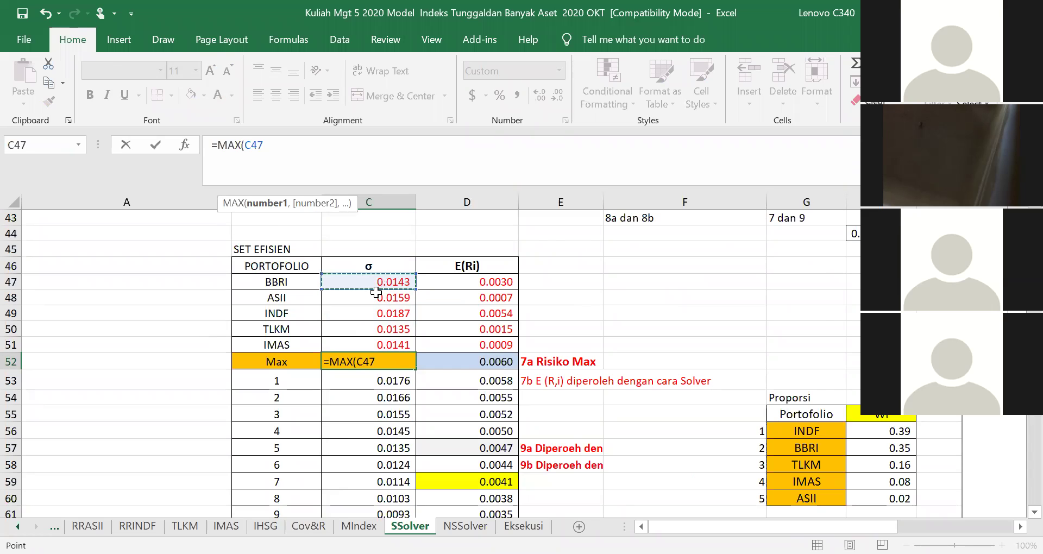
left_click_drag(376, 293, 375, 344)
left_click(292, 145)
type(")")
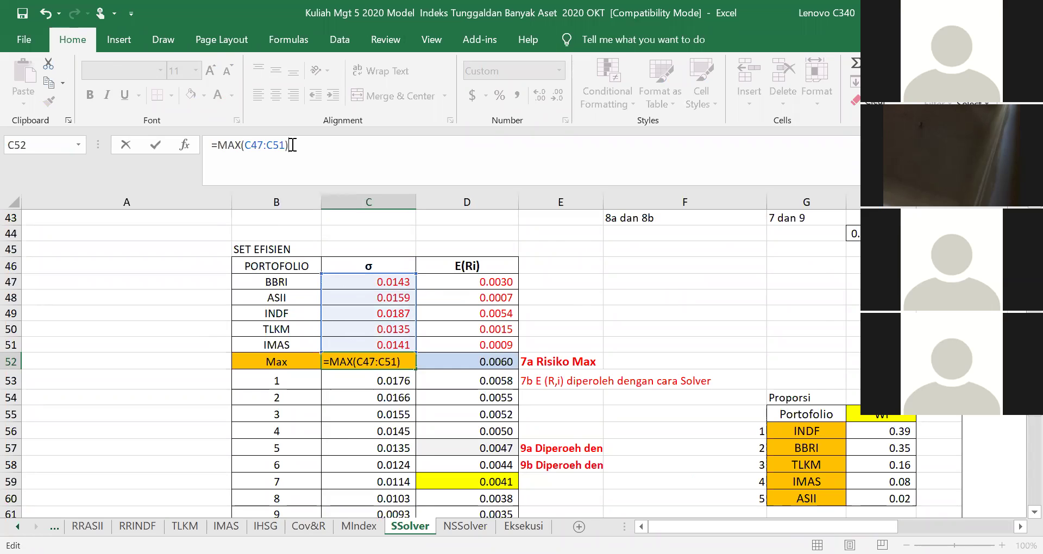
key("Return")
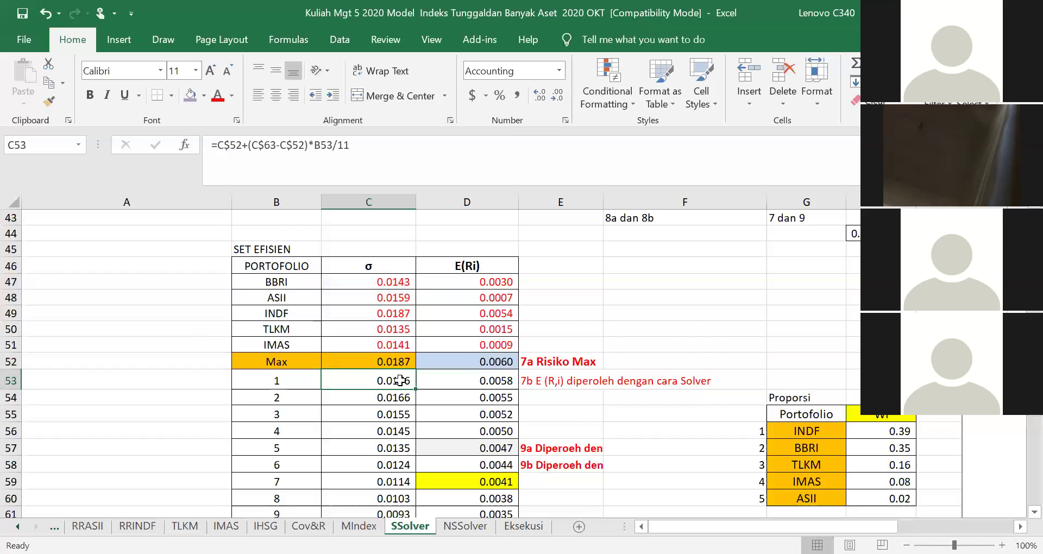
Step: Try a purple fill on INDF's σ value in C49 and undo it
left_click(398, 308)
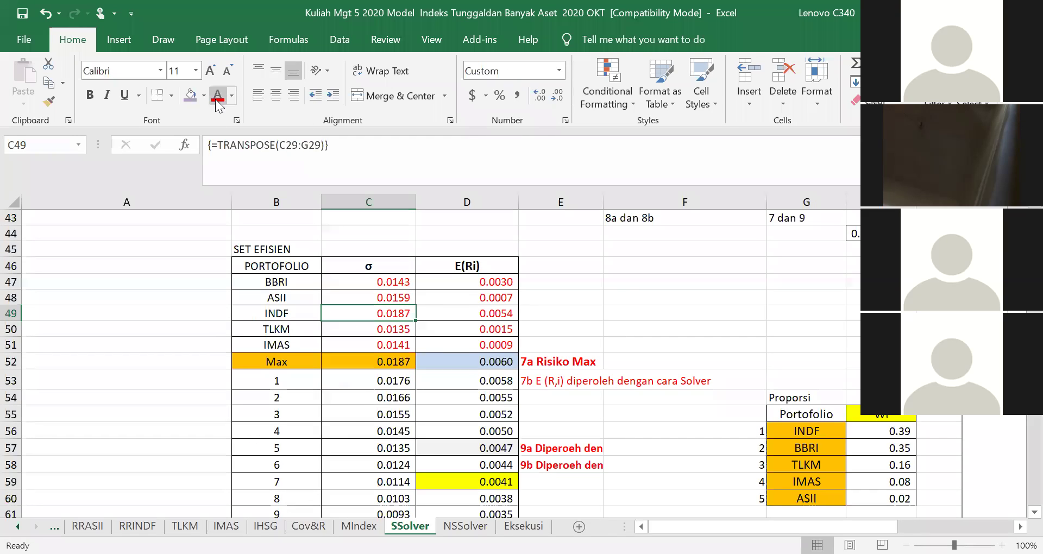
left_click(196, 102)
left_click(684, 298)
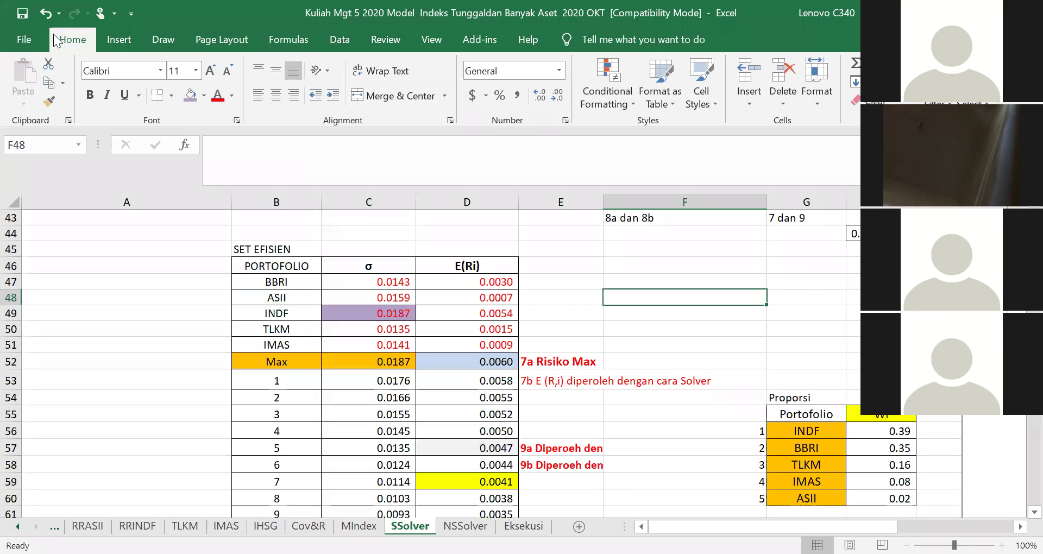
left_click(46, 13)
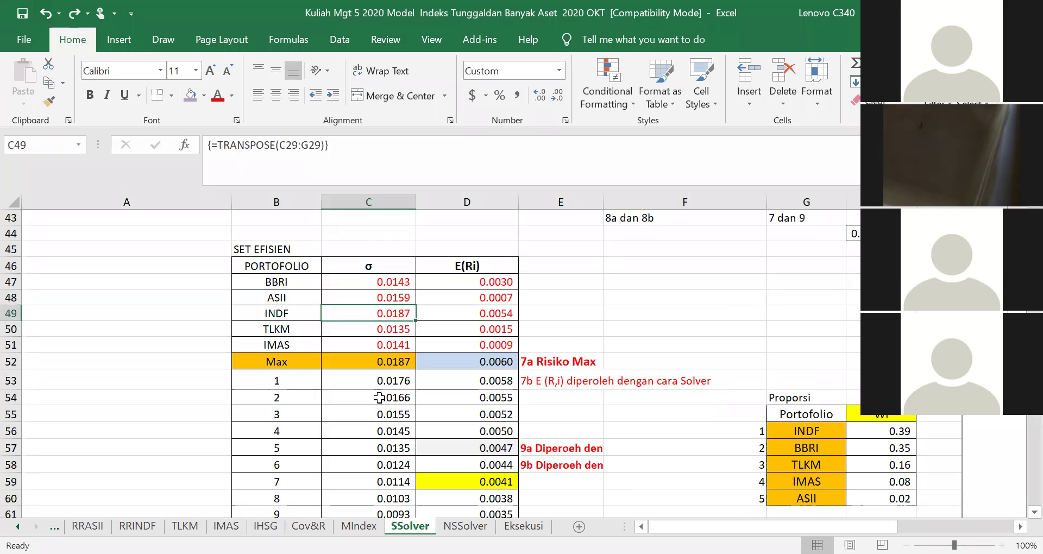
Step: Compare the Max risk in C52 with the MVP risk in C63 of the efficient set table
scroll(380, 386, "down", 1)
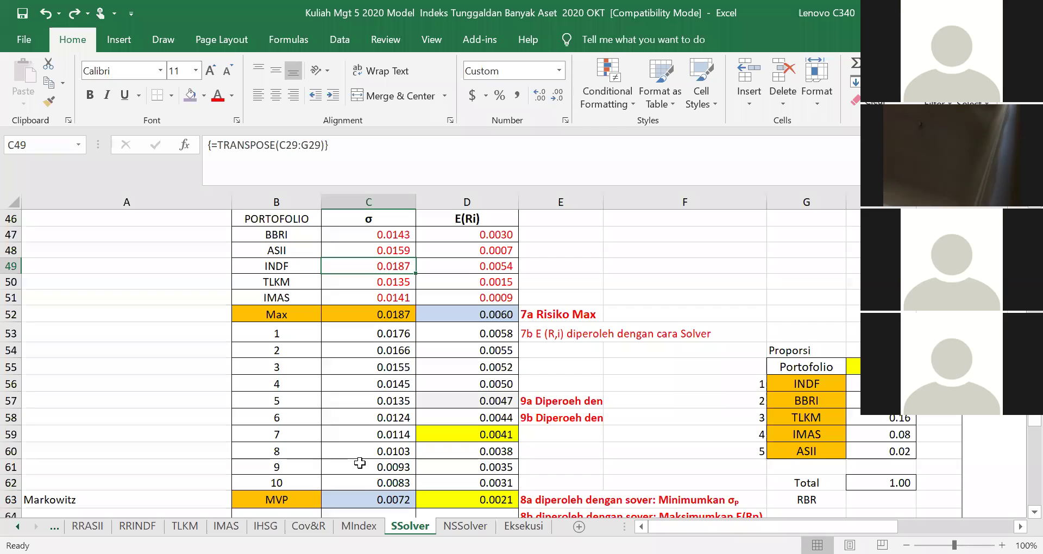
left_click(385, 500)
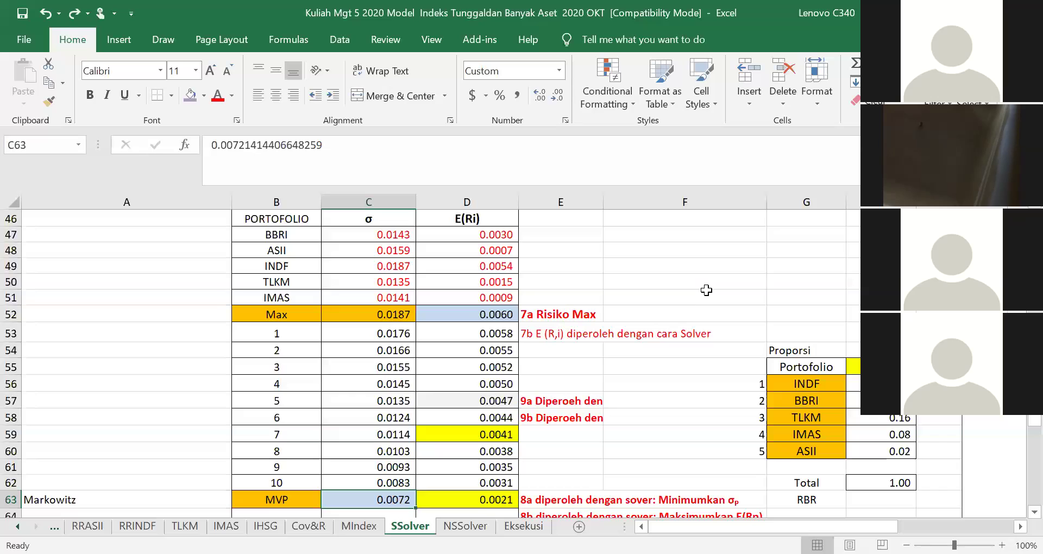
left_click(388, 314)
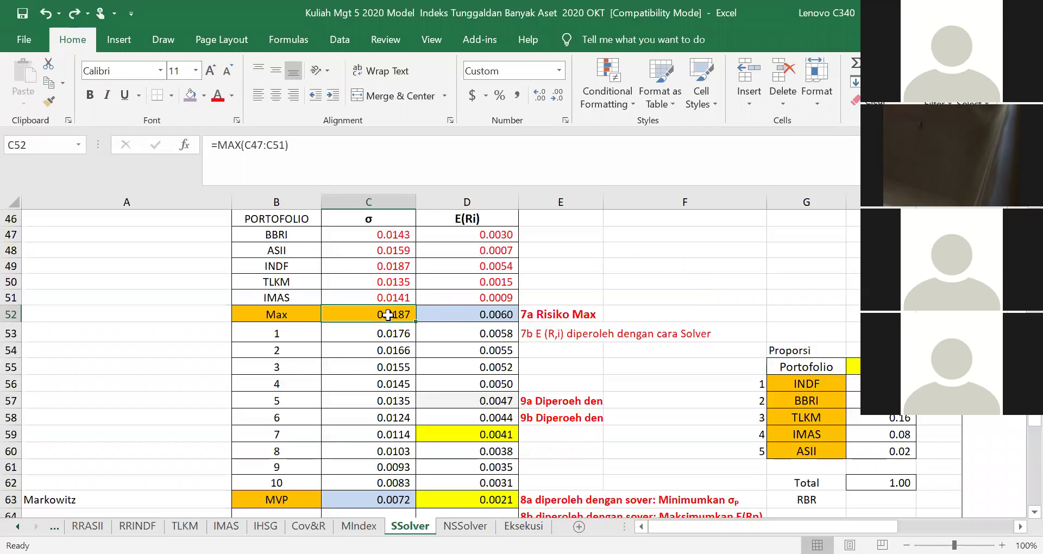
left_click(382, 497)
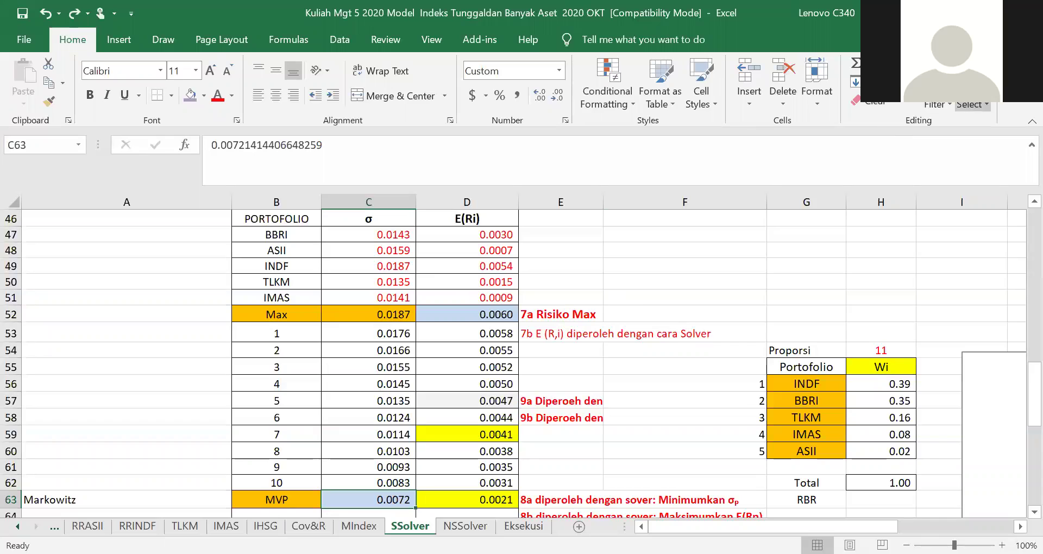
Step: View the Solver objective, variable cells and constraint, and close the settings without solving
left_click(342, 41)
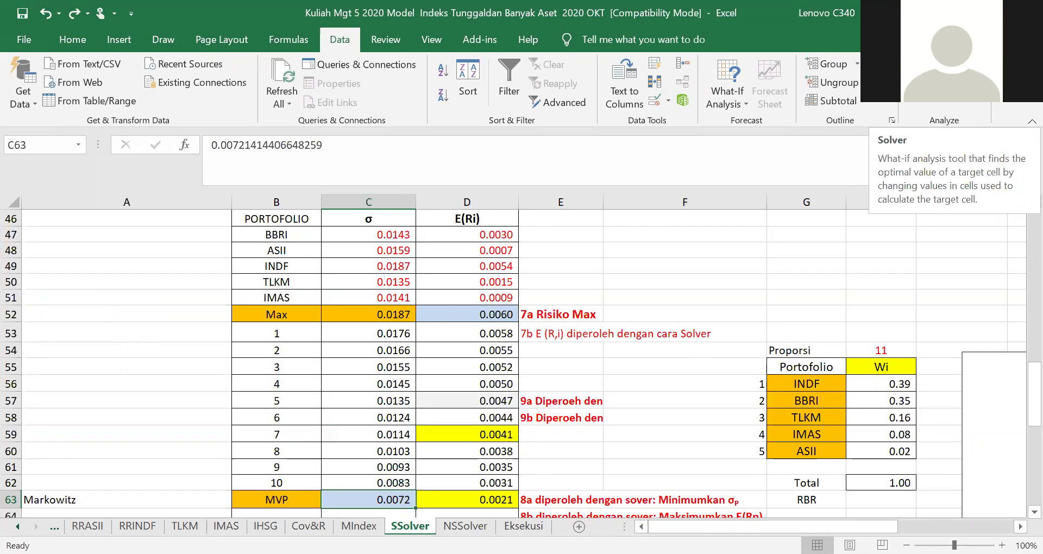
left_click(935, 82)
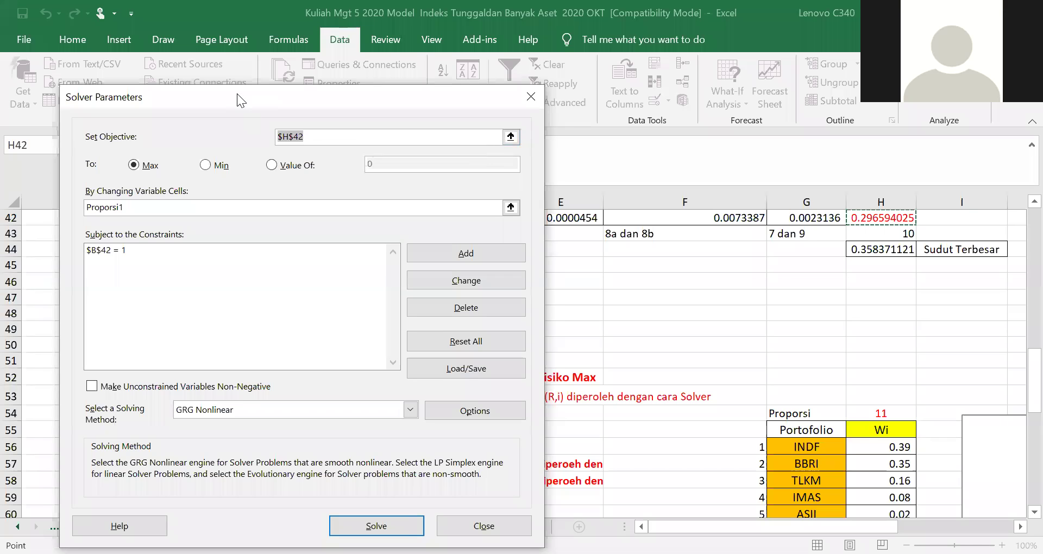
left_click_drag(237, 94, 442, 220)
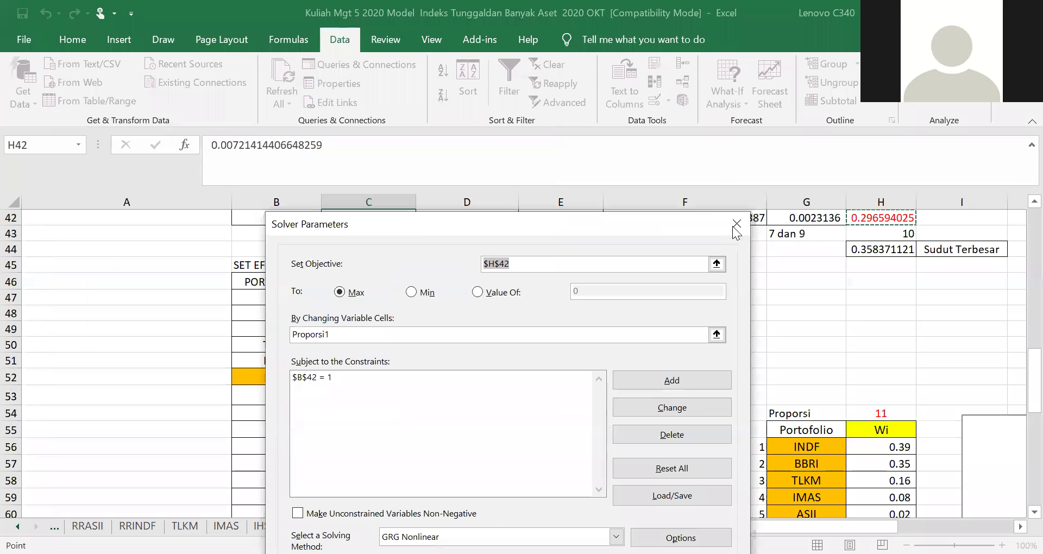
left_click(736, 224)
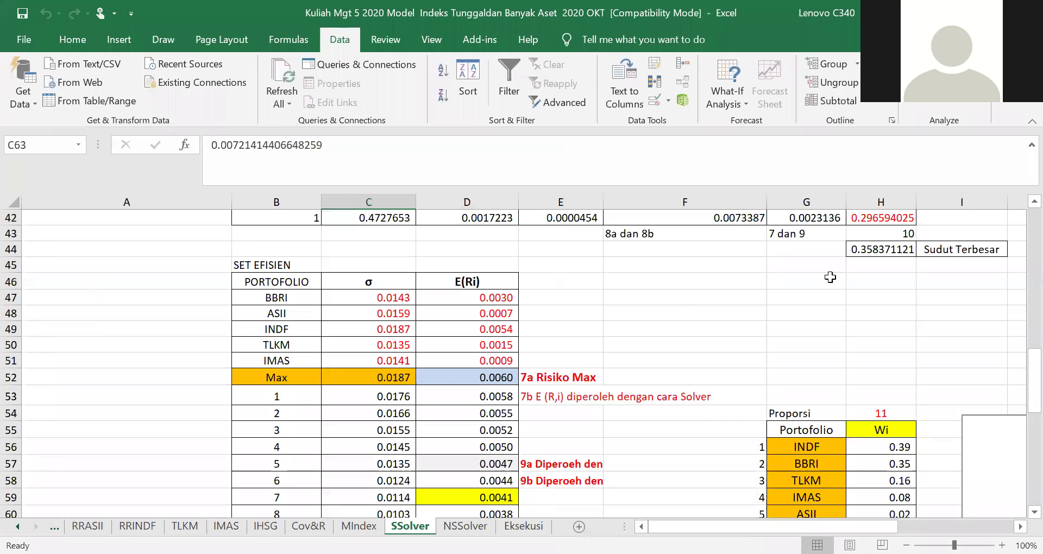
Step: Inspect the E(Rp) formula in G42 and compare the βP formula in C42 with the one in C78 of the MIndex sheet
left_click(809, 219)
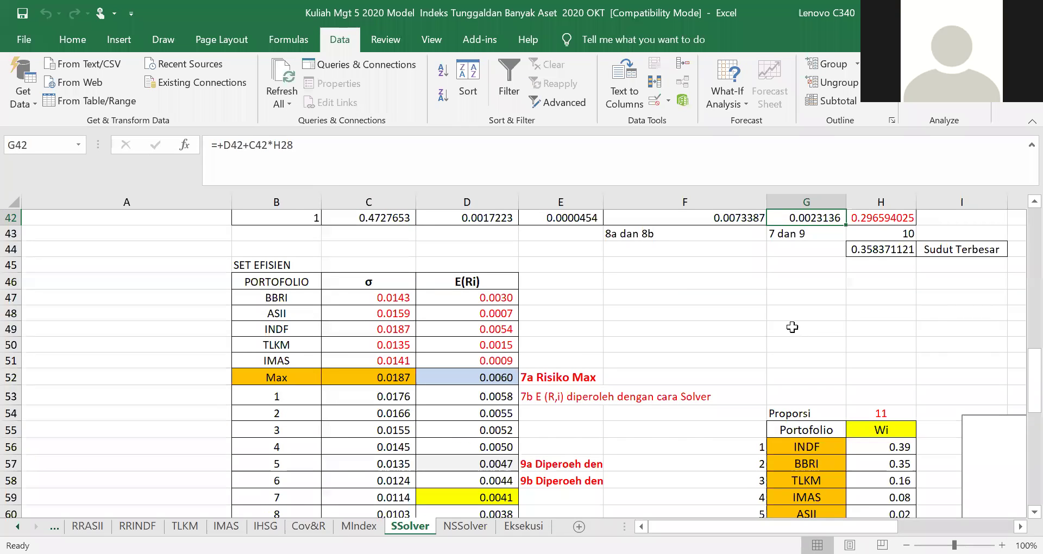
scroll(782, 329, "up", 1)
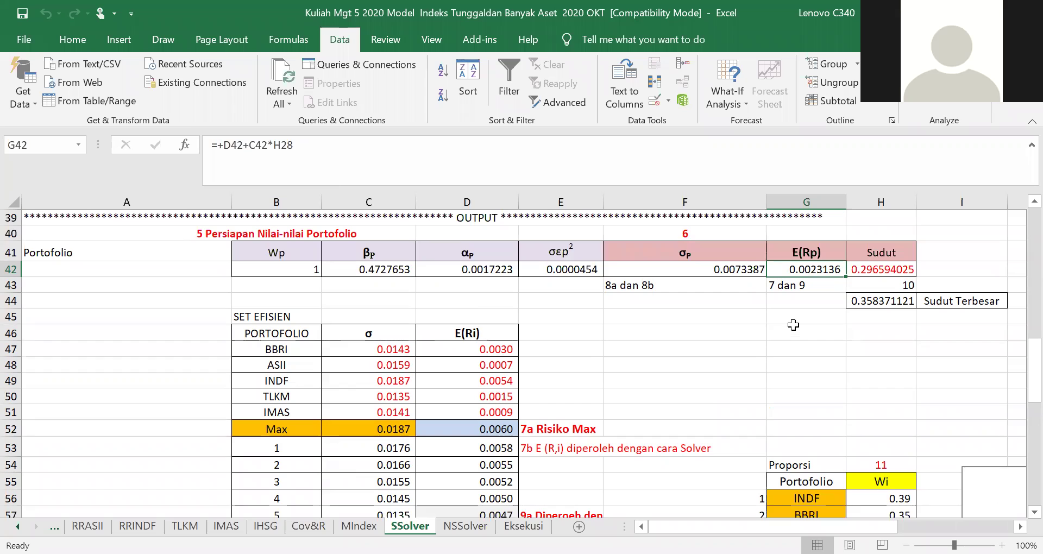
left_click(389, 267)
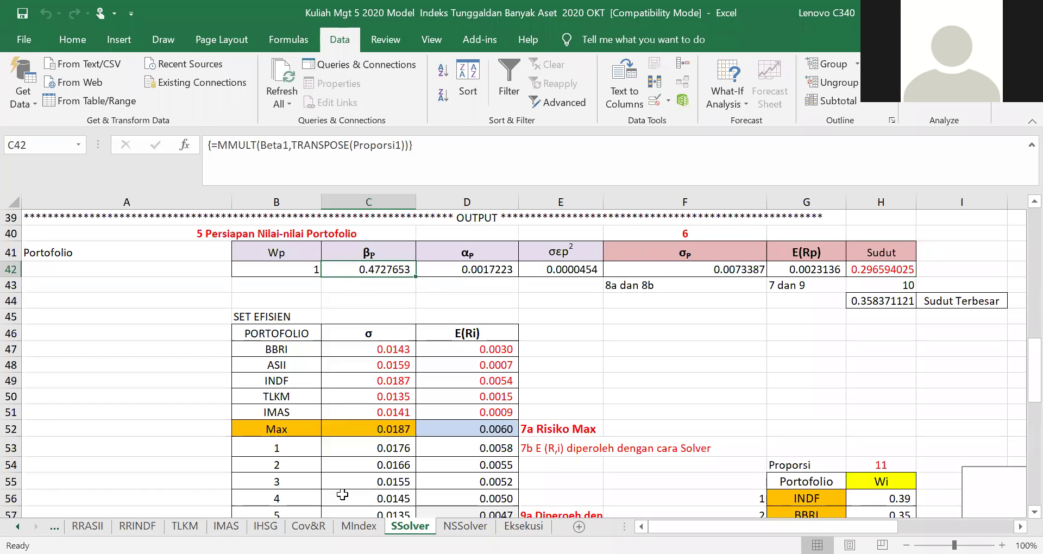
left_click(359, 526)
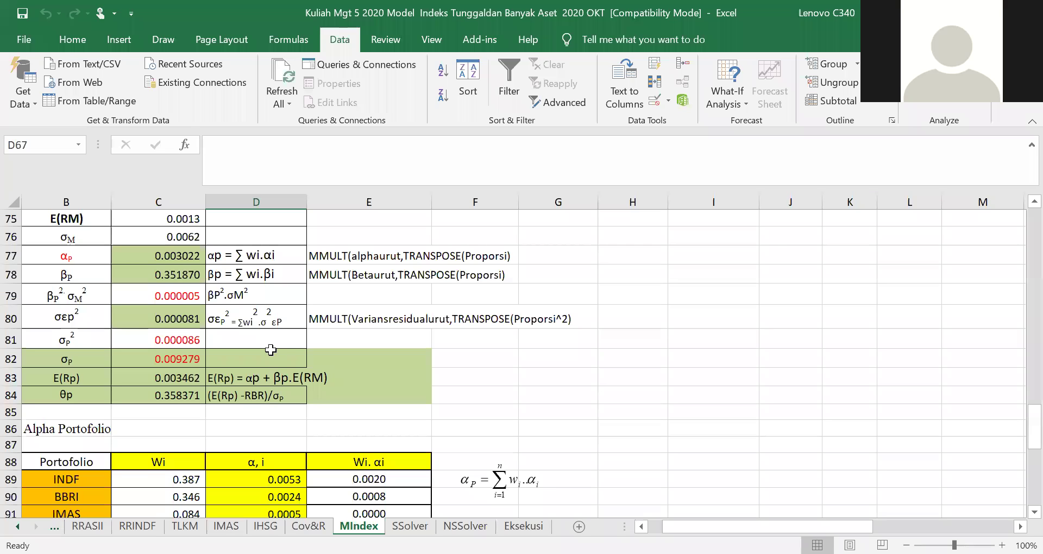
left_click(181, 271)
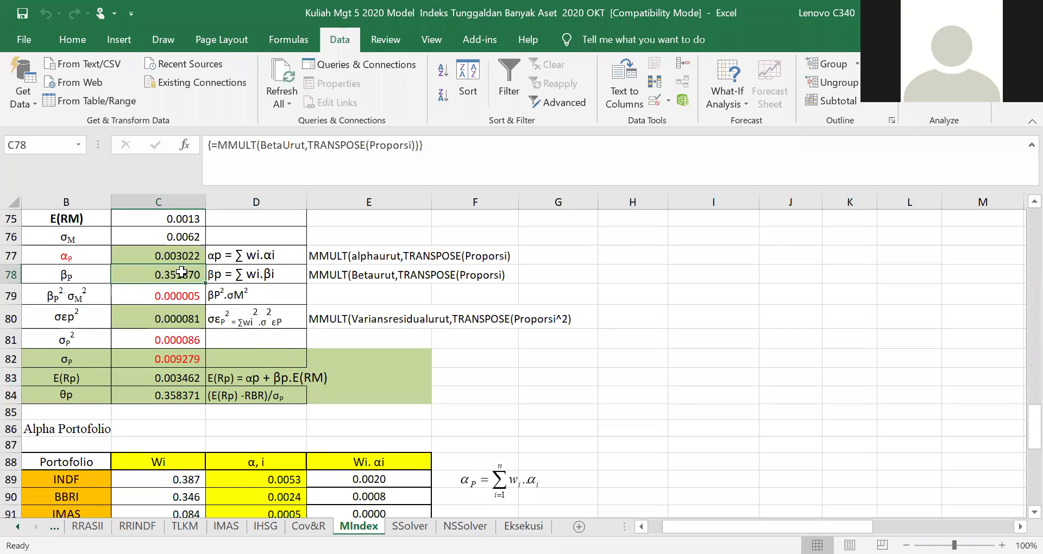
scroll(321, 456, "down", 3)
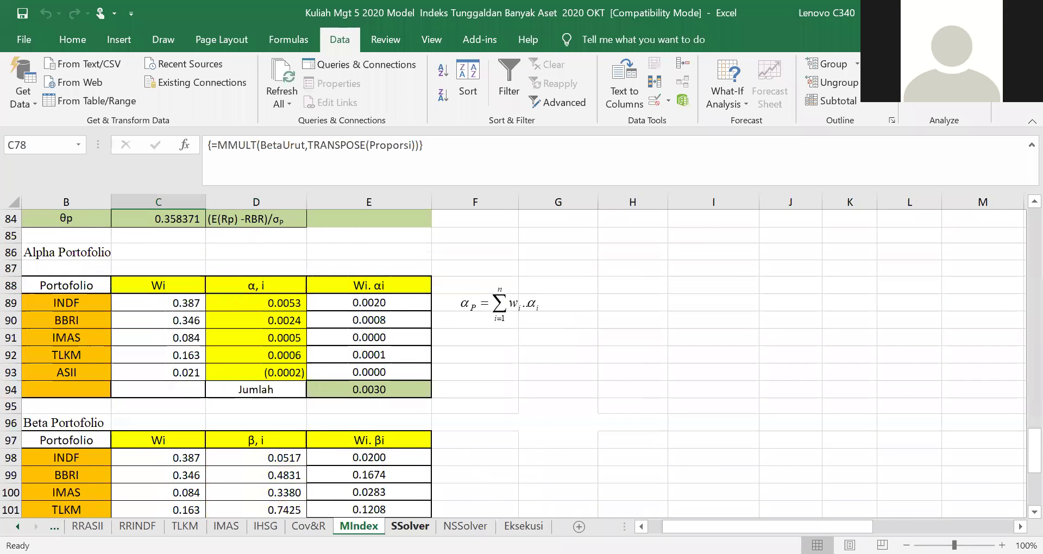
Step: Return to SSolver and inspect the formulas for αP in D42, σεp² in E42 and σP in F42
left_click(410, 526)
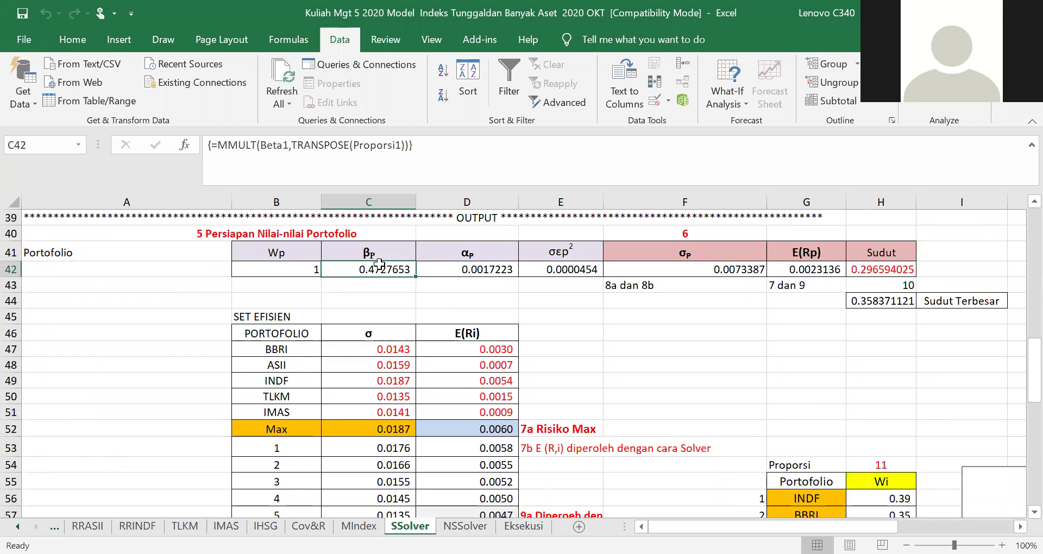
left_click(487, 270)
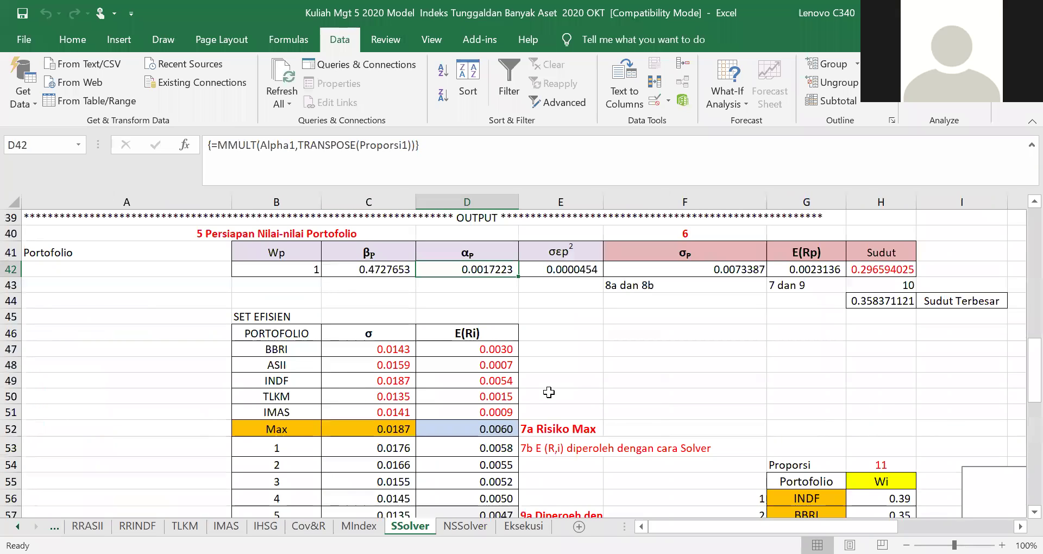
left_click(570, 268)
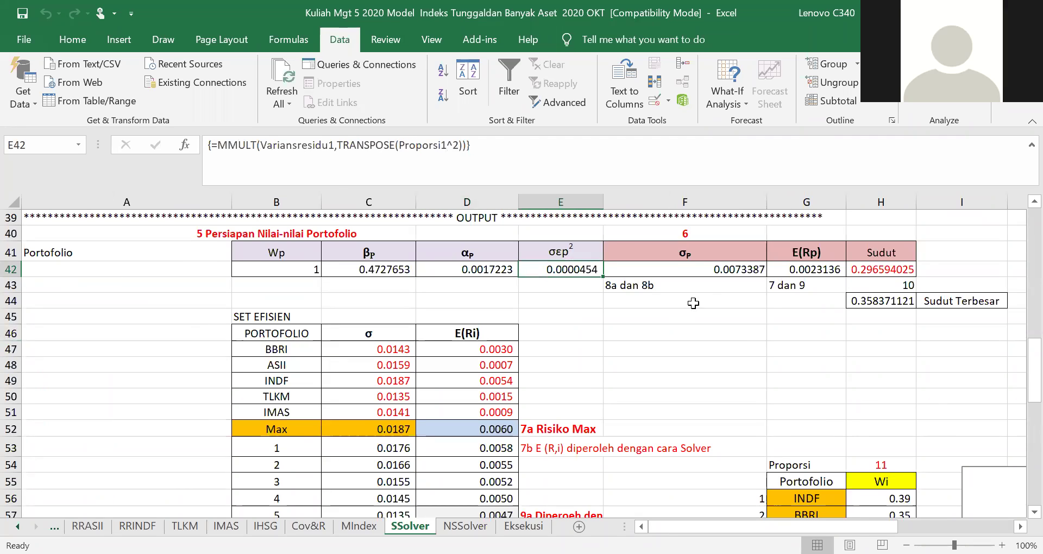
left_click(727, 314)
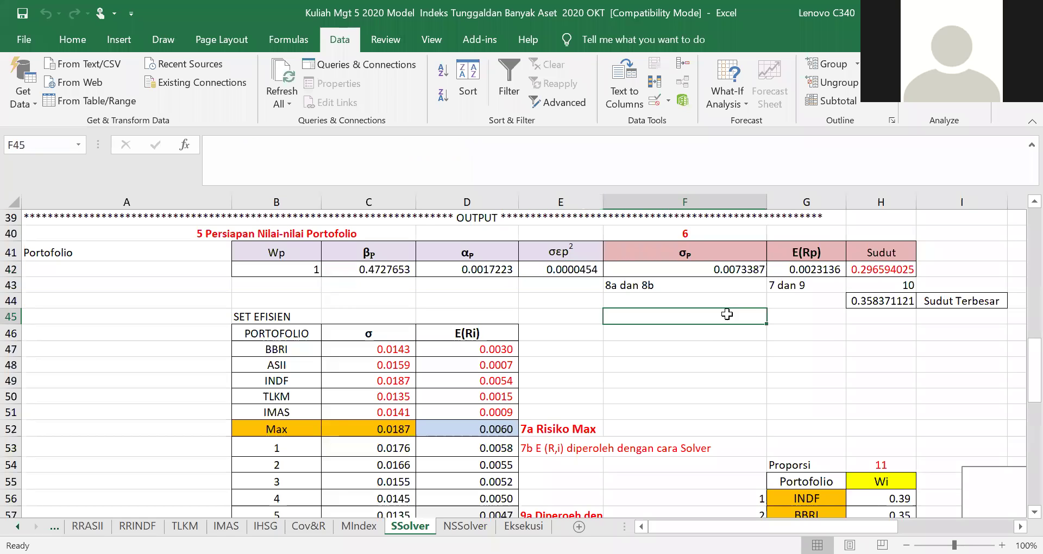
left_click(727, 269)
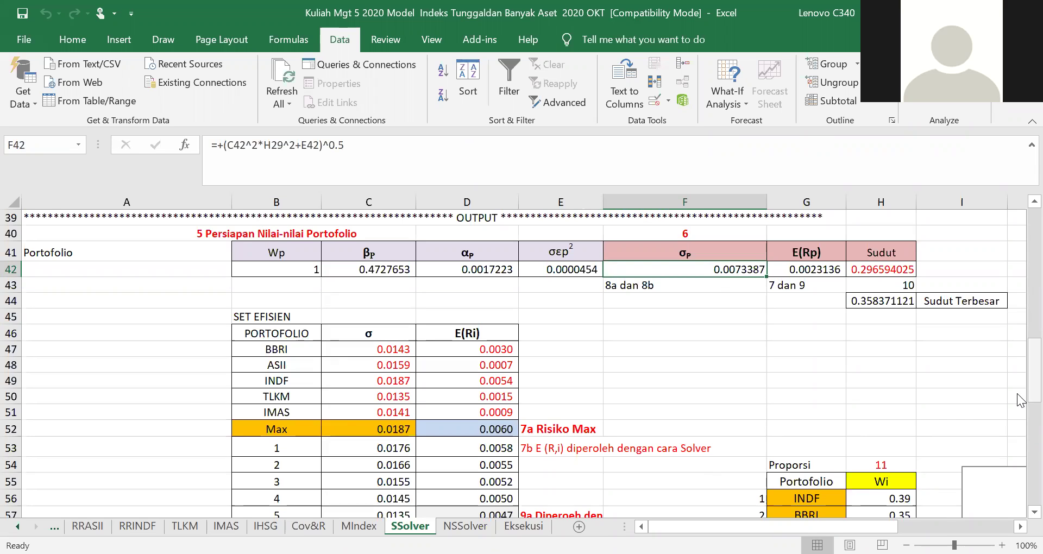
Step: Review the efficient set rows down to GPM, and the asset inputs and Wi proportions above the output section
left_click_drag(1020, 400, 1020, 417)
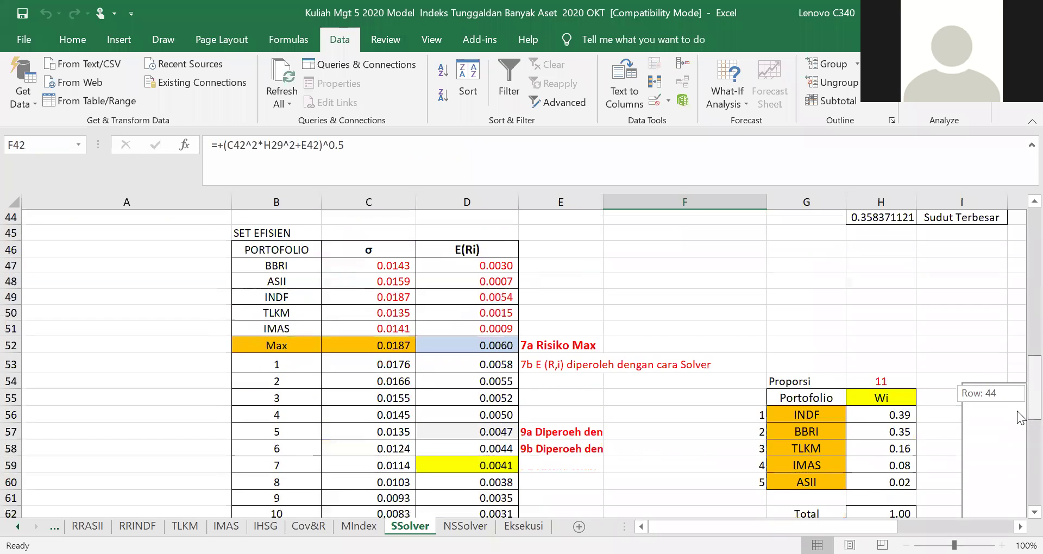
scroll(1021, 416, "down", 2)
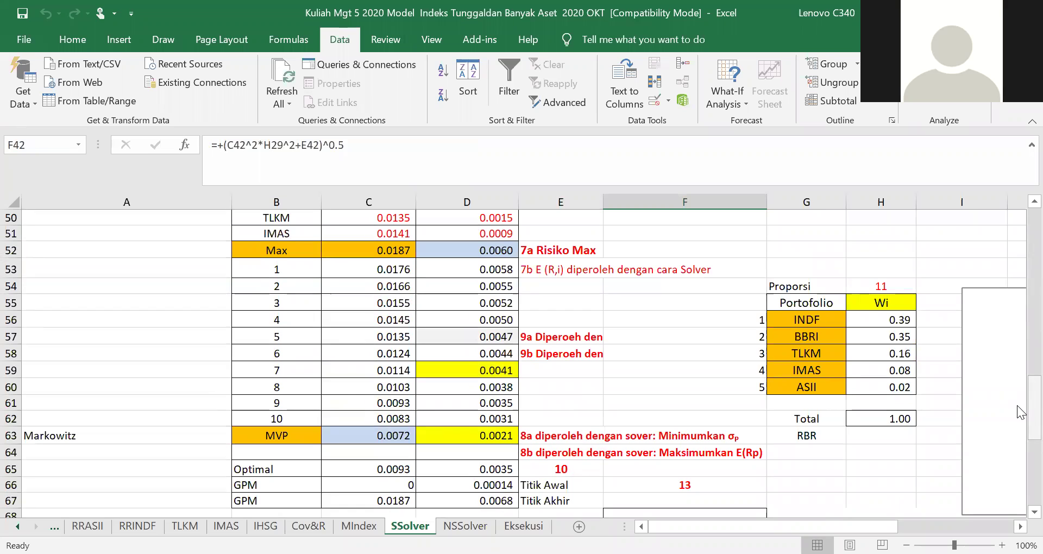
left_click_drag(1017, 409, 1017, 335)
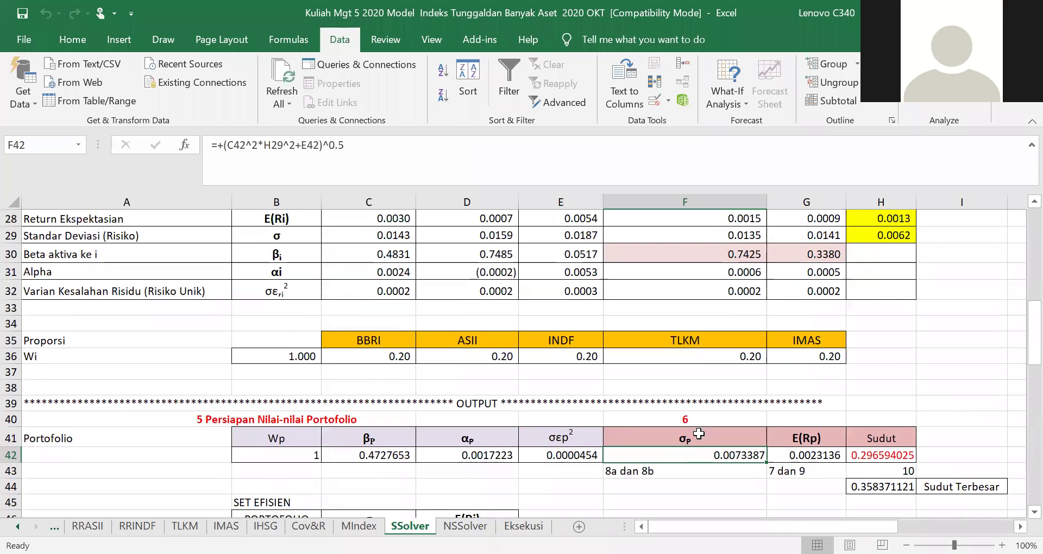
Step: Review SSolver's asset inputs and output rows, and inspect the σεp² and σP² symbols in B80 and B81 of the MIndex sheet
scroll(705, 430, "down", 3)
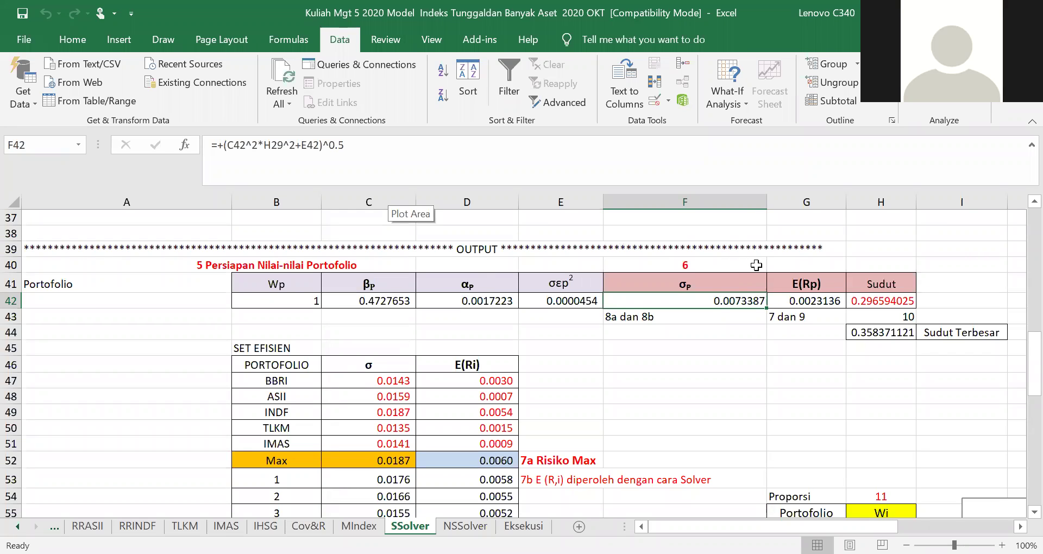
scroll(755, 266, "up", 4)
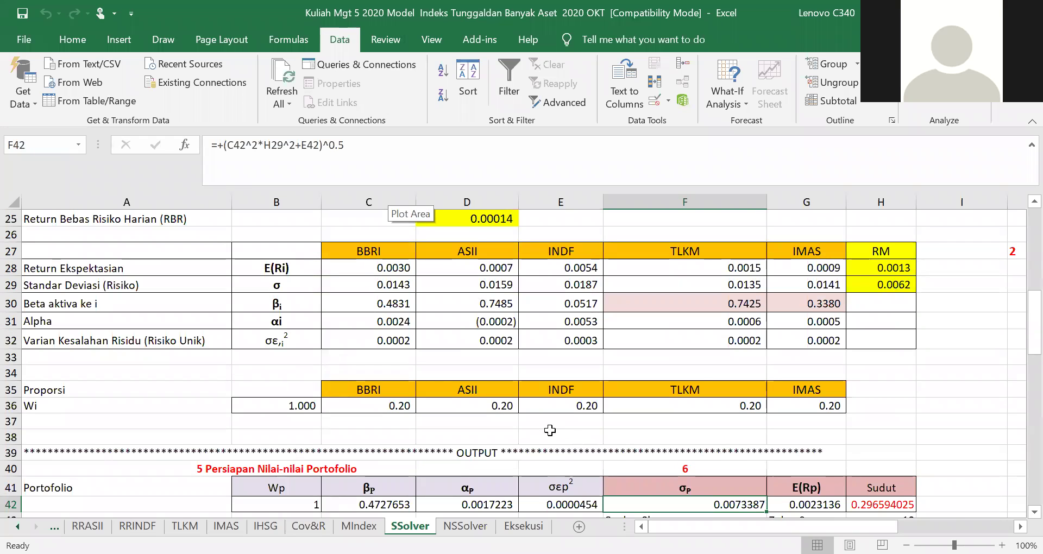
scroll(537, 425, "down", 2)
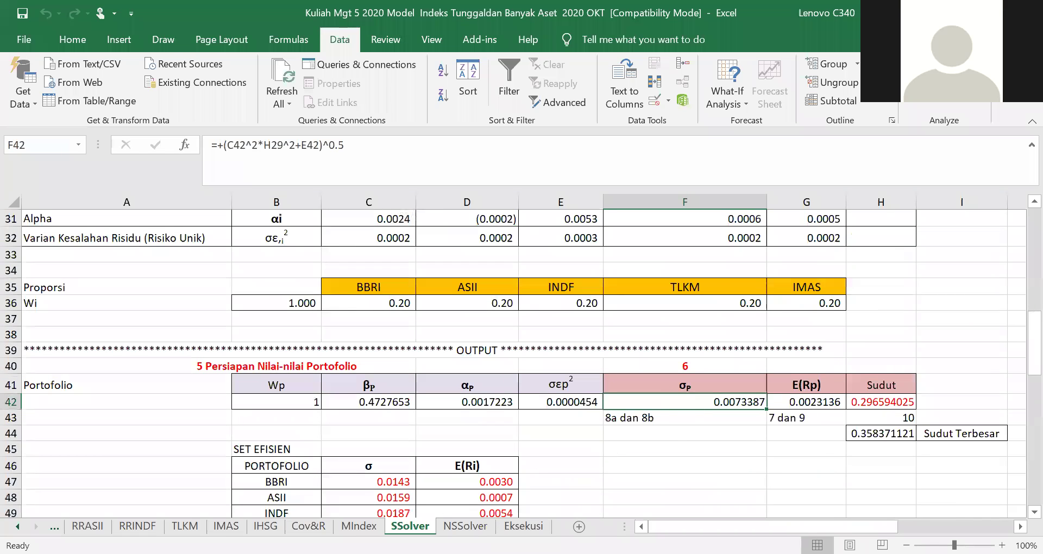
left_click(354, 527)
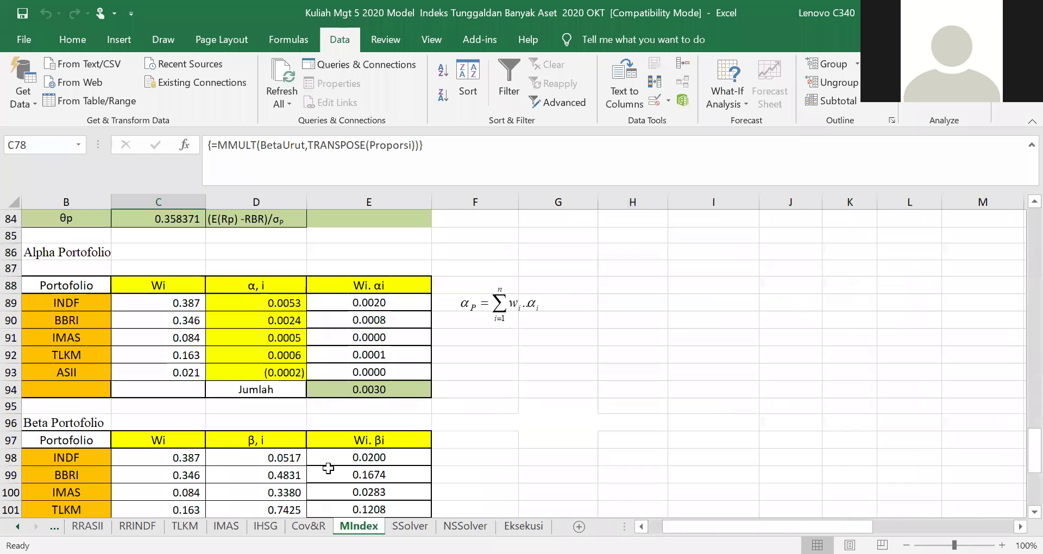
scroll(332, 482, "up", 1)
scroll(314, 428, "up", 3)
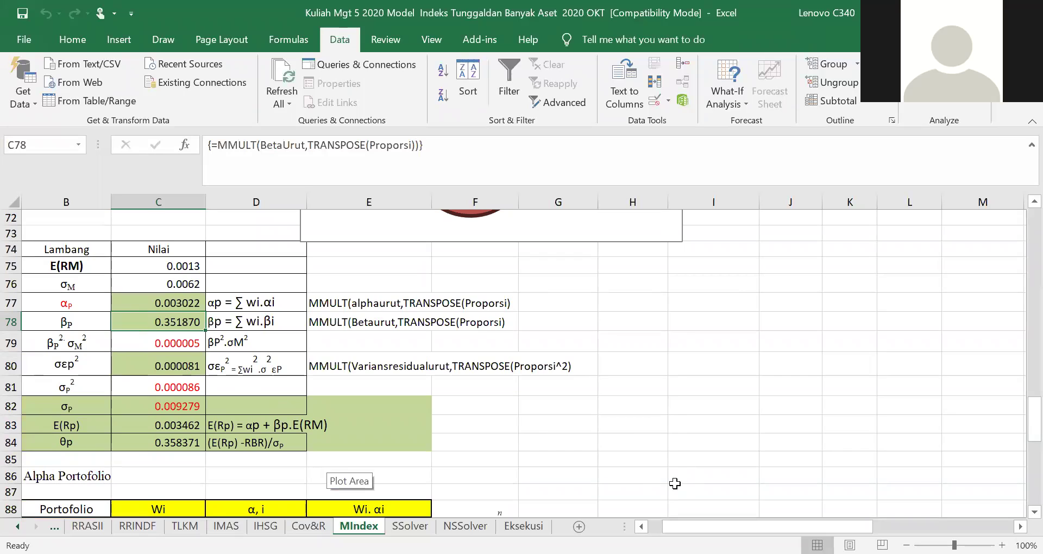
key("Left")
key("Left")
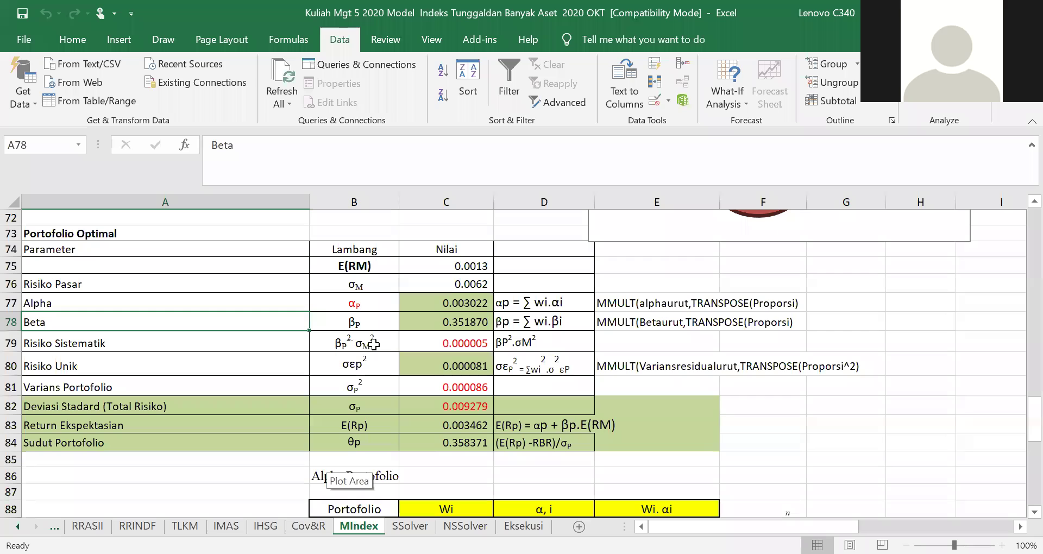
left_click(354, 368)
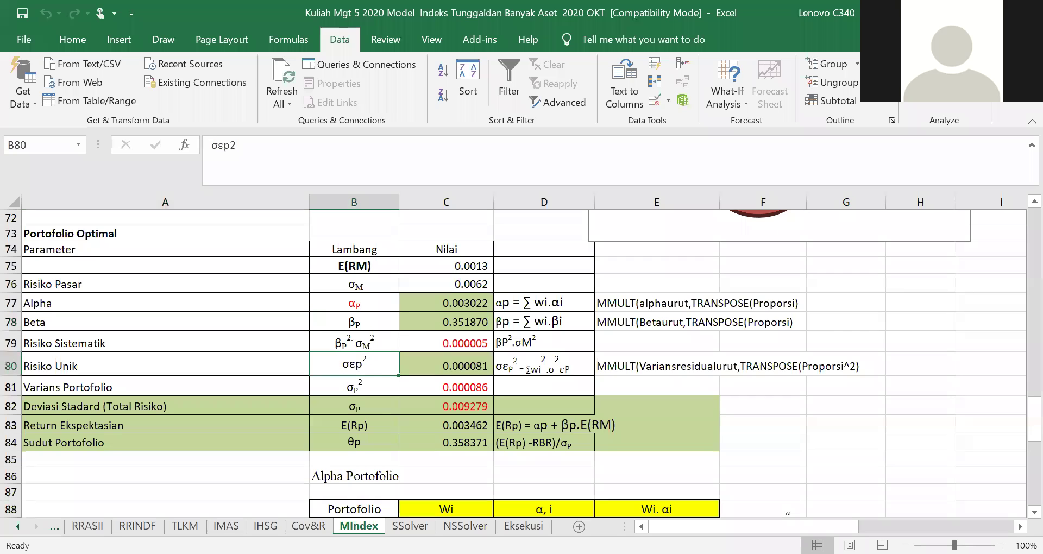
left_click(360, 385)
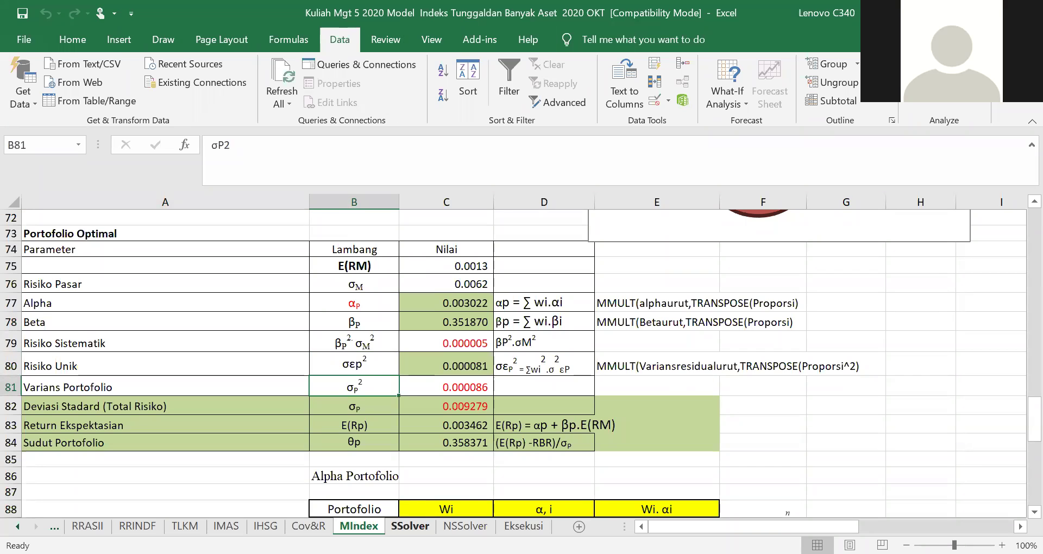
Step: Return to SSolver and check the σP formula in F42 against the asset and market inputs above the output section
left_click(410, 526)
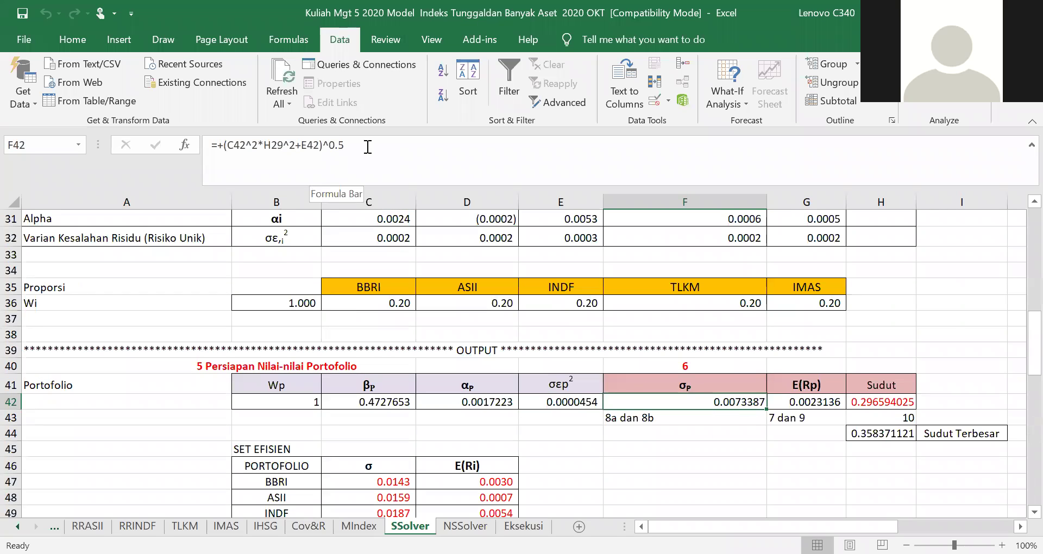
left_click(716, 447)
left_click(715, 401)
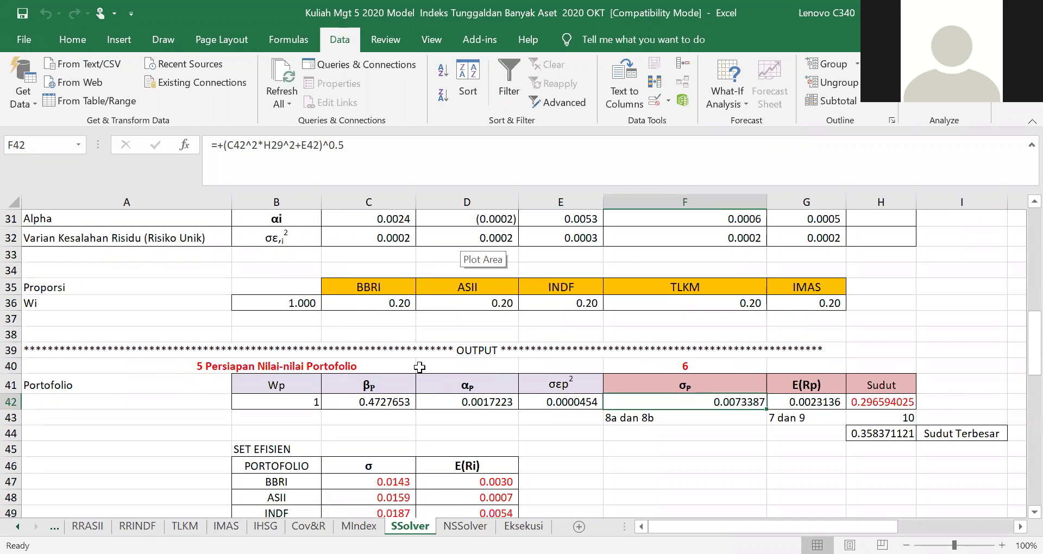
scroll(700, 238, "up", 4)
scroll(819, 295, "up", 2)
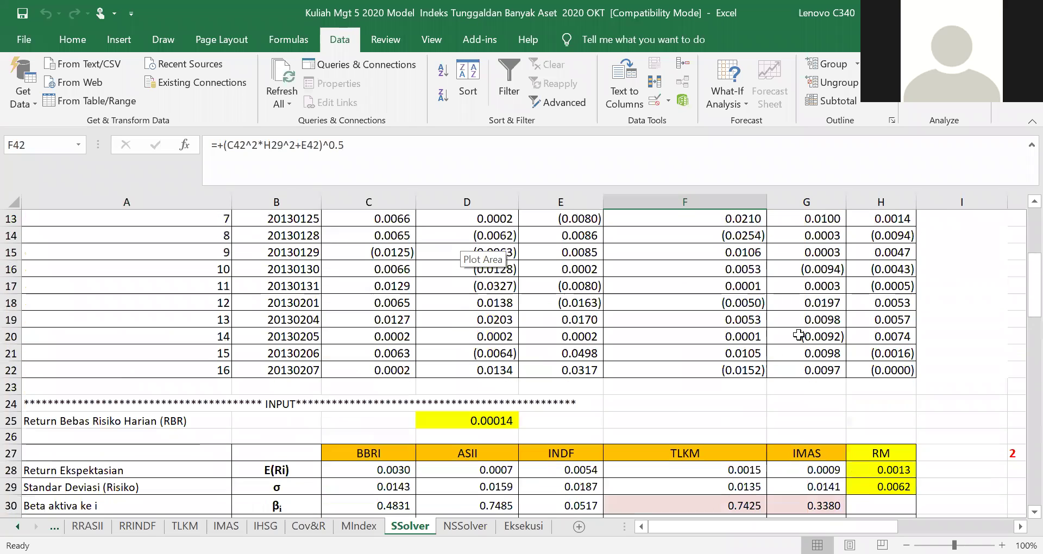
scroll(791, 356, "up", 1)
scroll(791, 357, "down", 3)
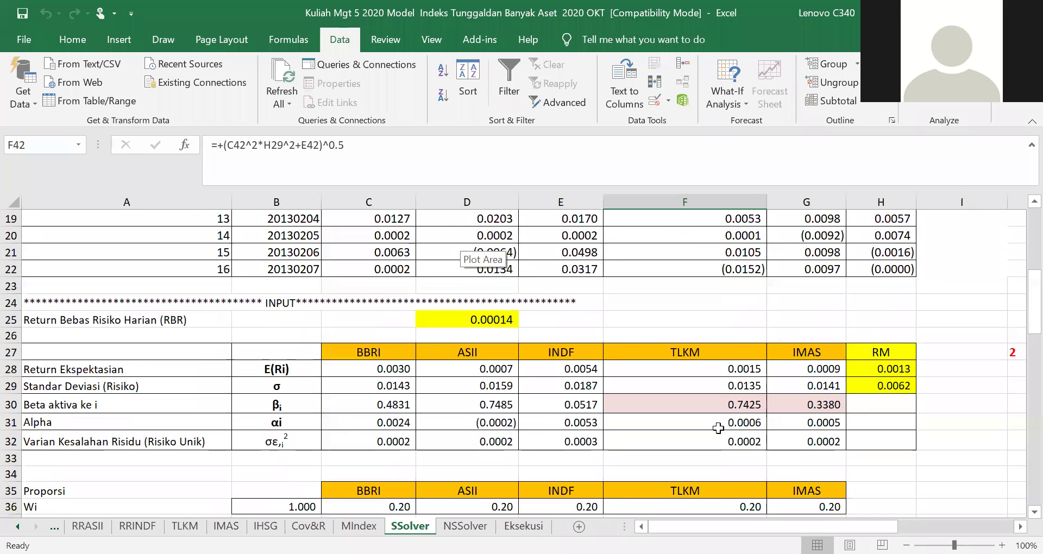
scroll(719, 429, "down", 3)
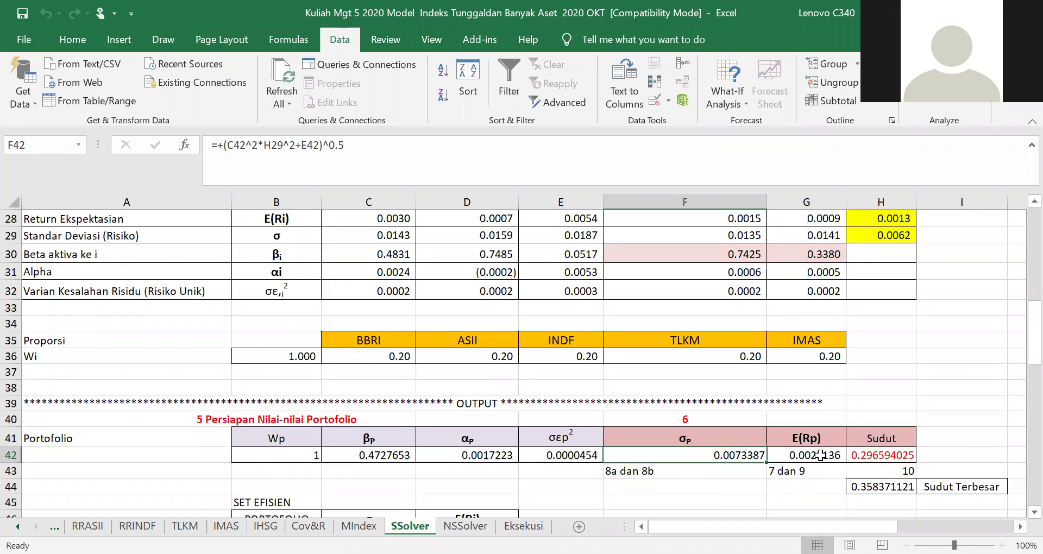
Step: Inspect the E(Rp) formula in G42 and trace it to the market return and portfolio alpha and beta values
left_click(820, 456)
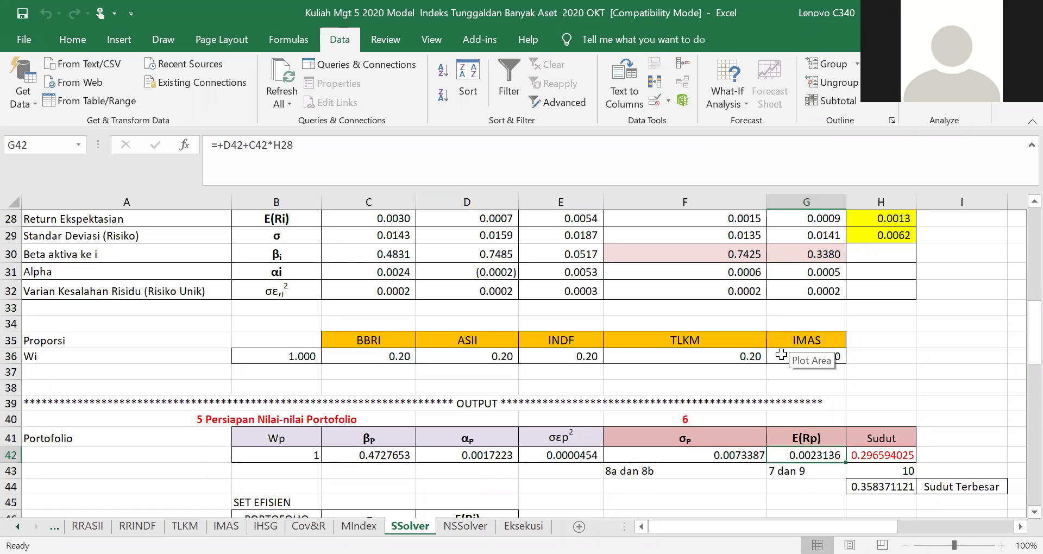
scroll(802, 332, "up", 3)
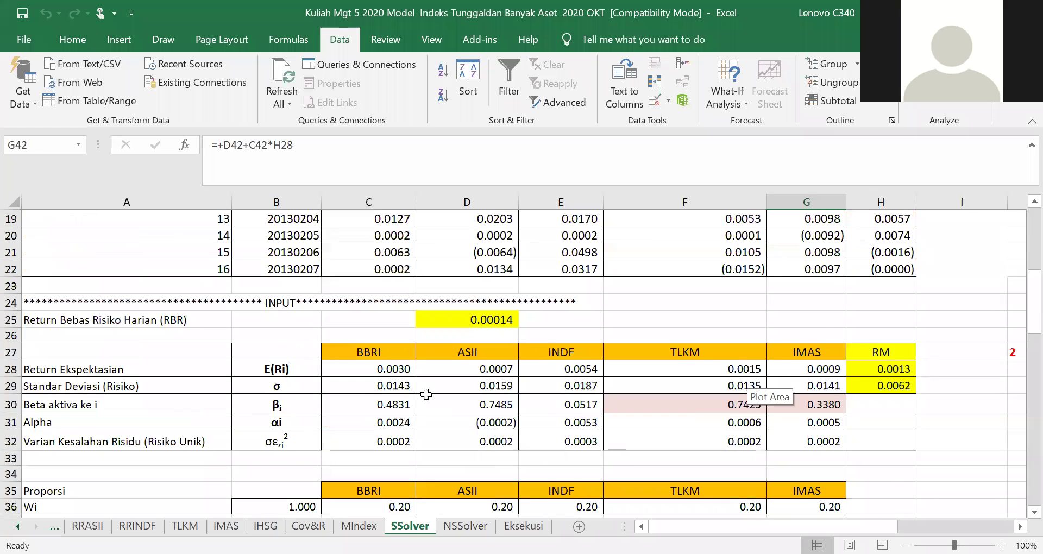
scroll(776, 482, "down", 2)
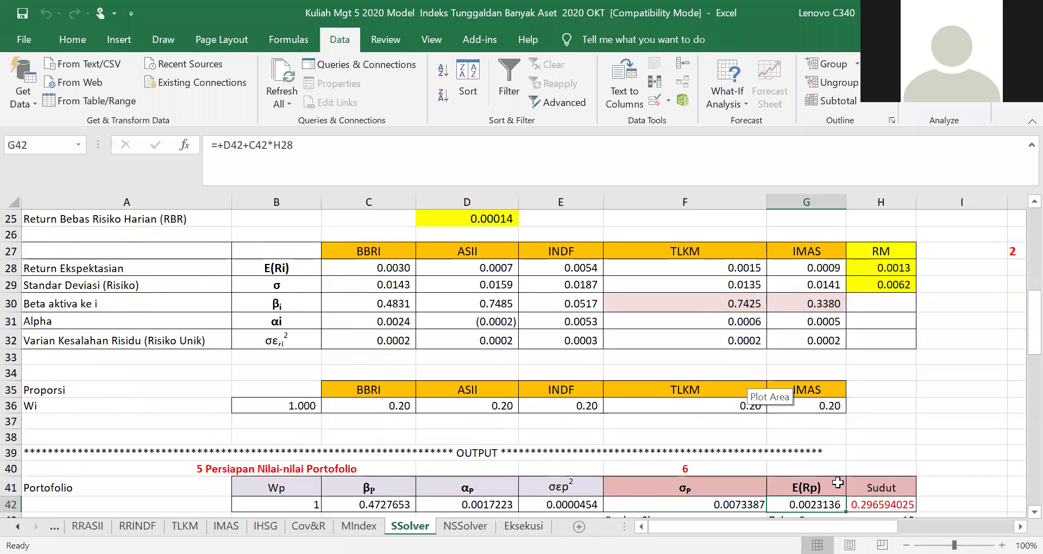
scroll(775, 482, "down", 2)
scroll(776, 482, "up", 1)
Step: Copy the formula note E(Rp) = αp + βp.E(RM) from D83 of MIndex into G45 of SSolver
left_click(358, 525)
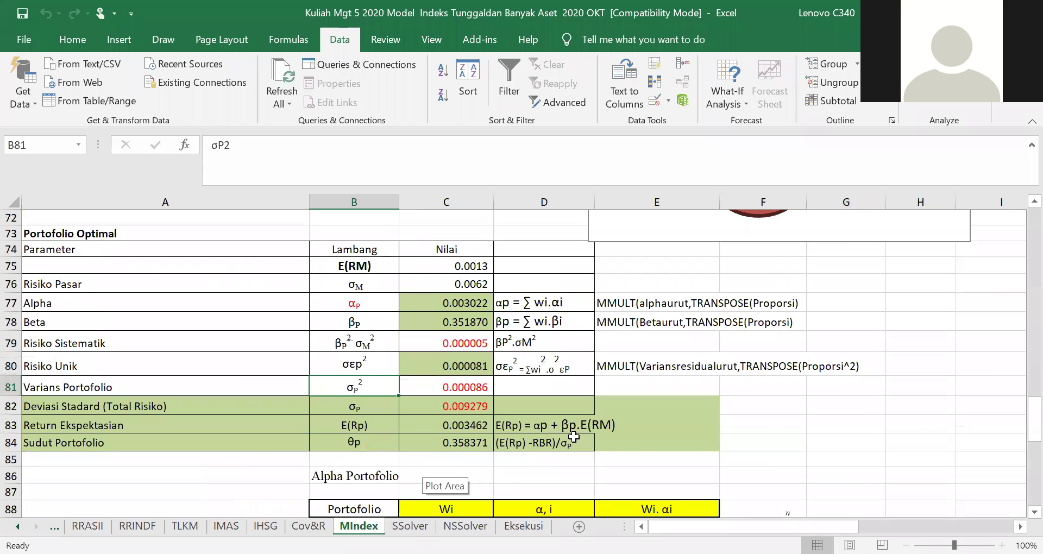
left_click(530, 427)
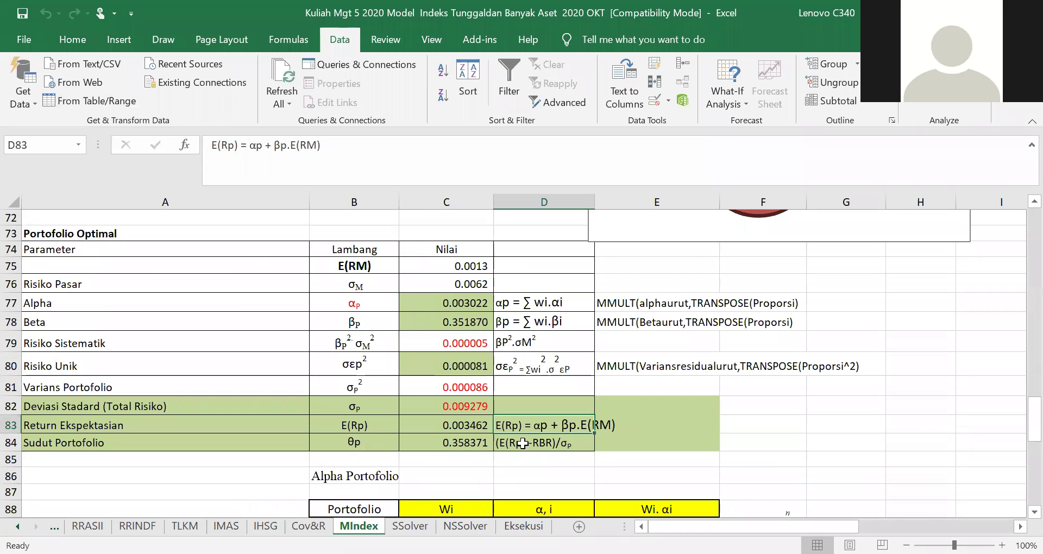
left_click(72, 40)
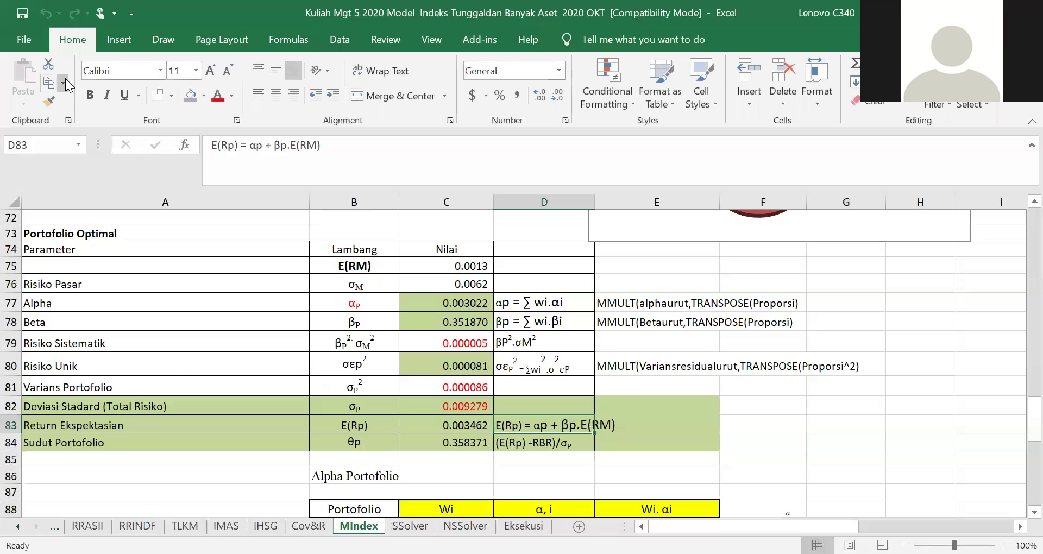
left_click(50, 83)
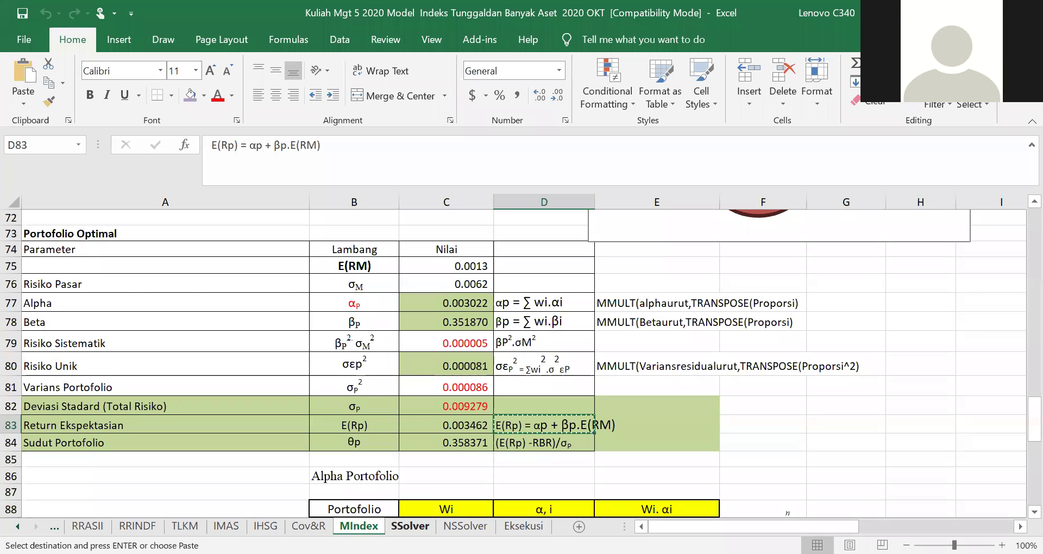
left_click(407, 526)
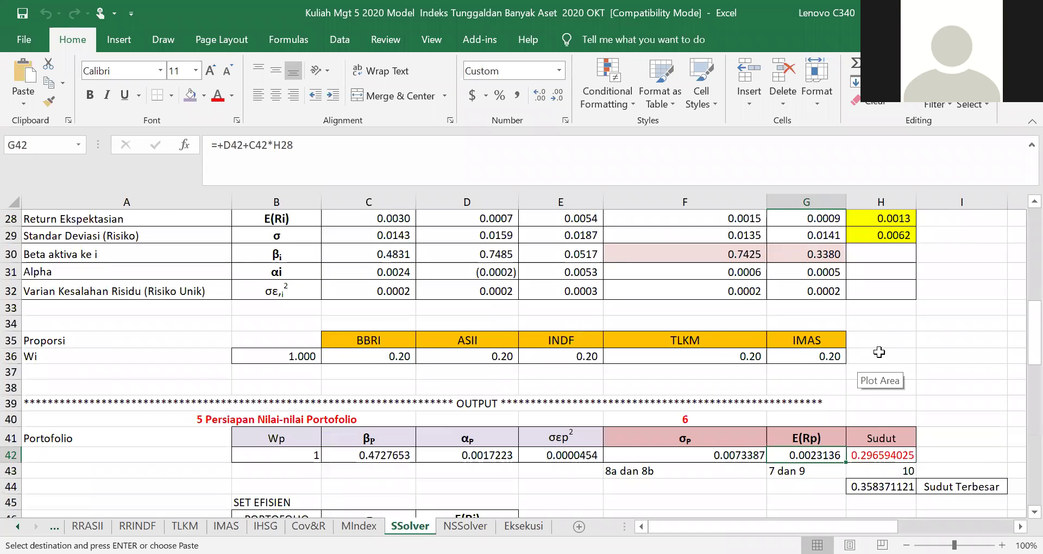
scroll(788, 413, "down", 1)
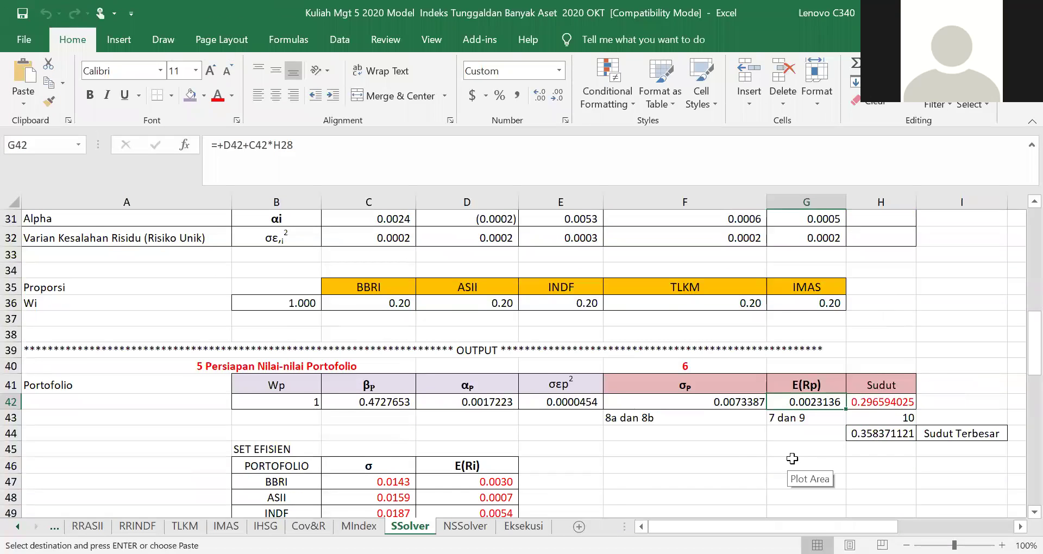
left_click(797, 452)
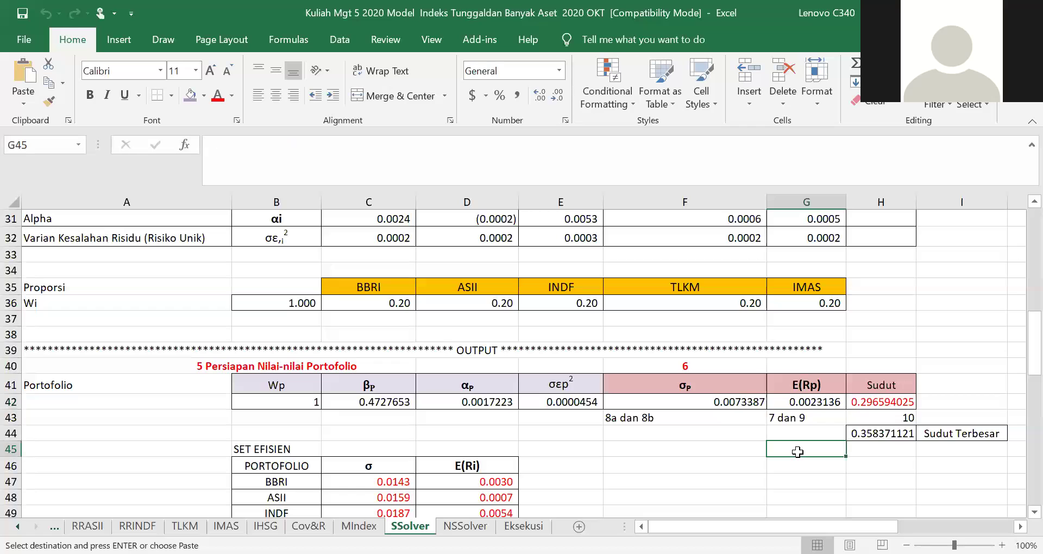
left_click(25, 71)
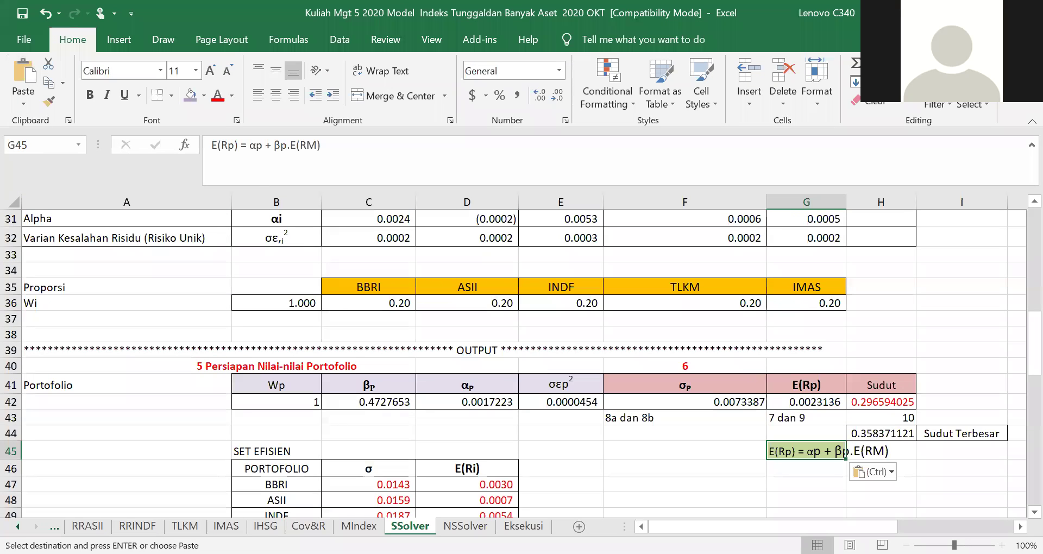
Step: Recheck the source note in D83 of MIndex and return to the copied note in SSolver
key("ctrl+Page_Up")
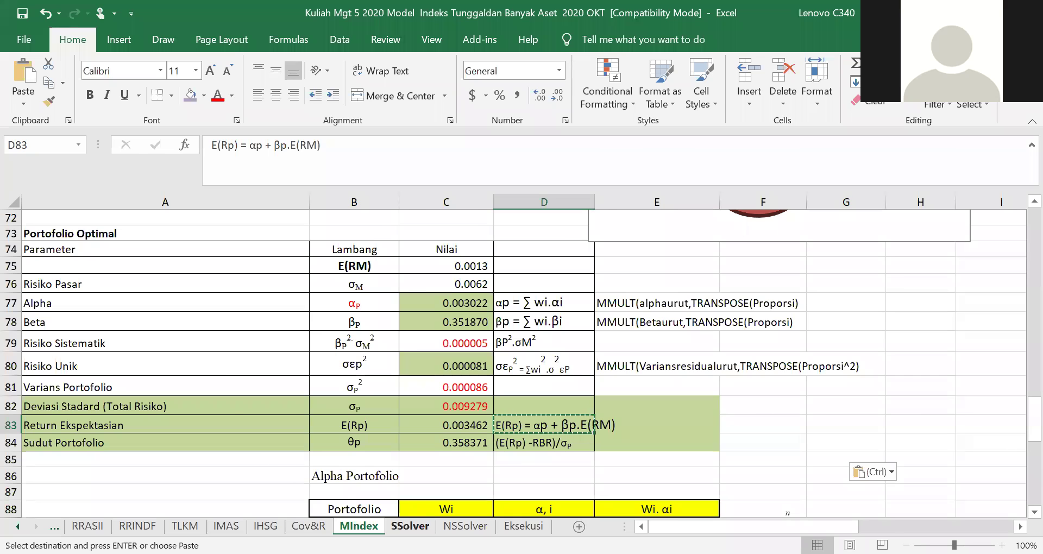
left_click(410, 526)
type("E(Rp) = αp + βp.E(RM)")
left_click(828, 498)
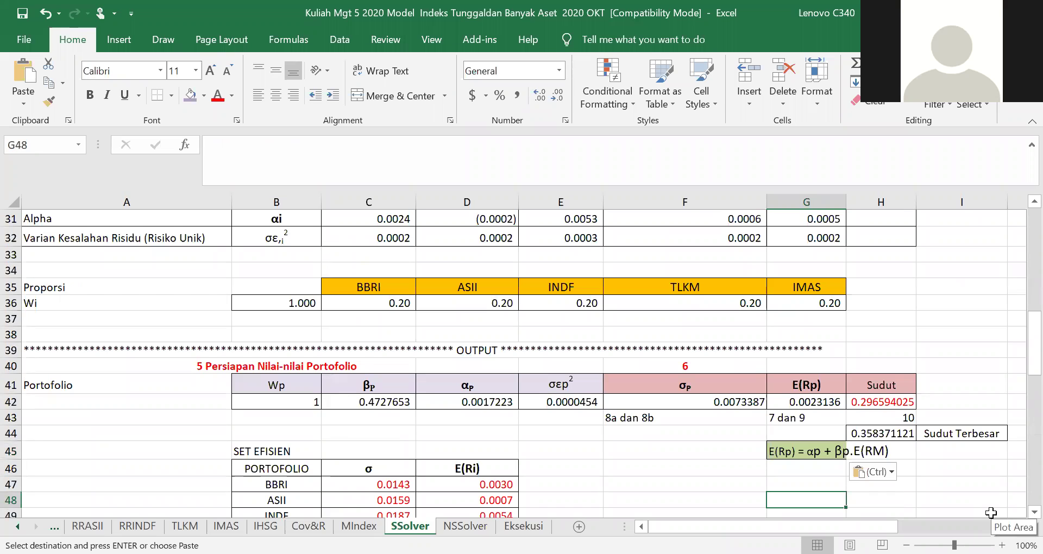
Step: Compare the Sudut formula in H42 with the written definition in D84 of MIndex, end the copy mode, and return to SSolver
left_click(885, 401)
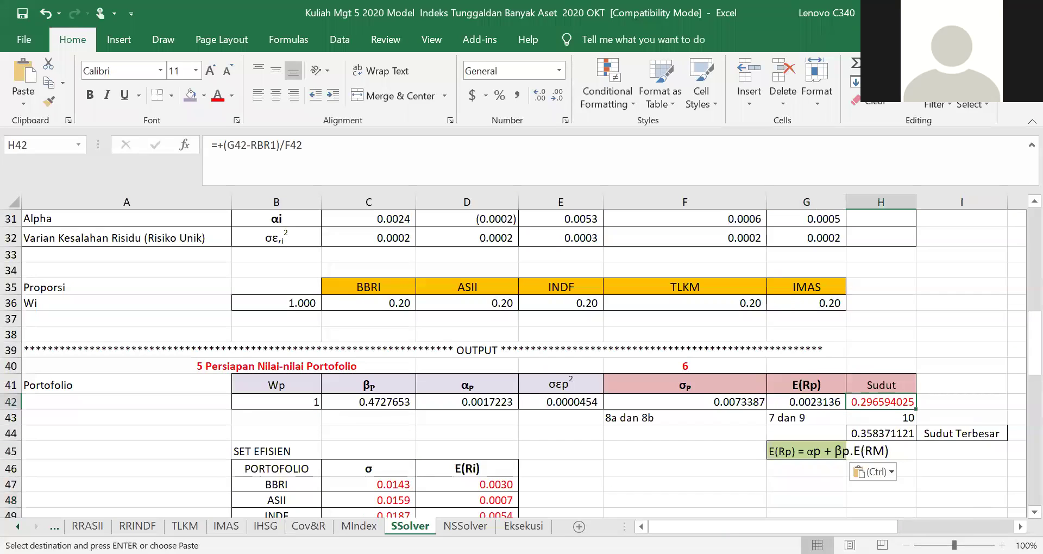
left_click(358, 526)
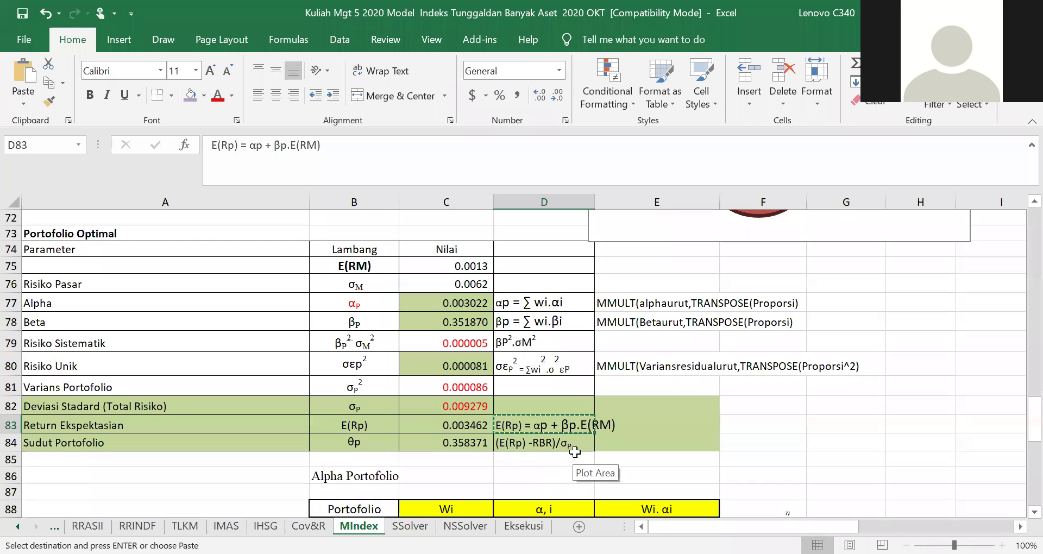
left_click(549, 446)
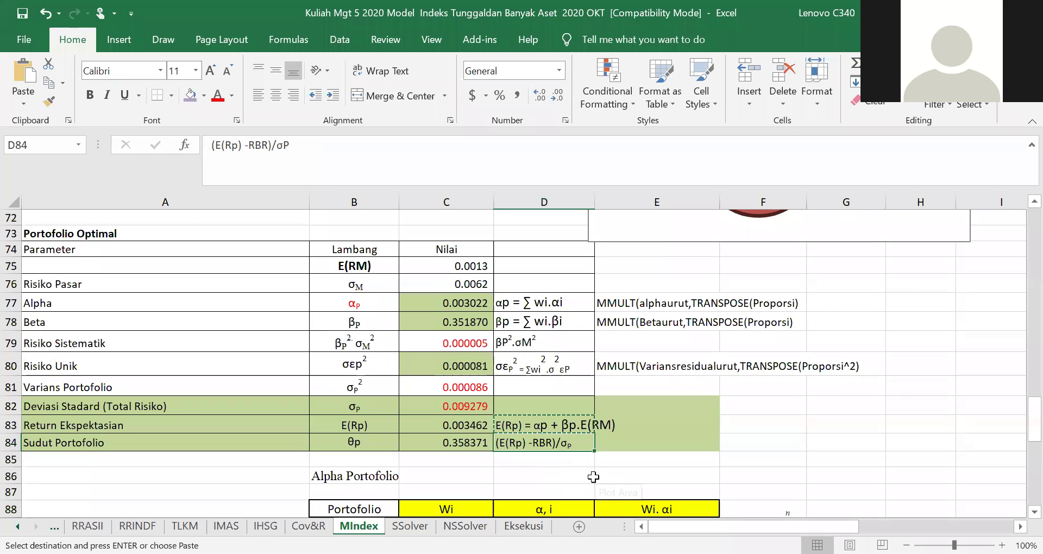
key("Escape")
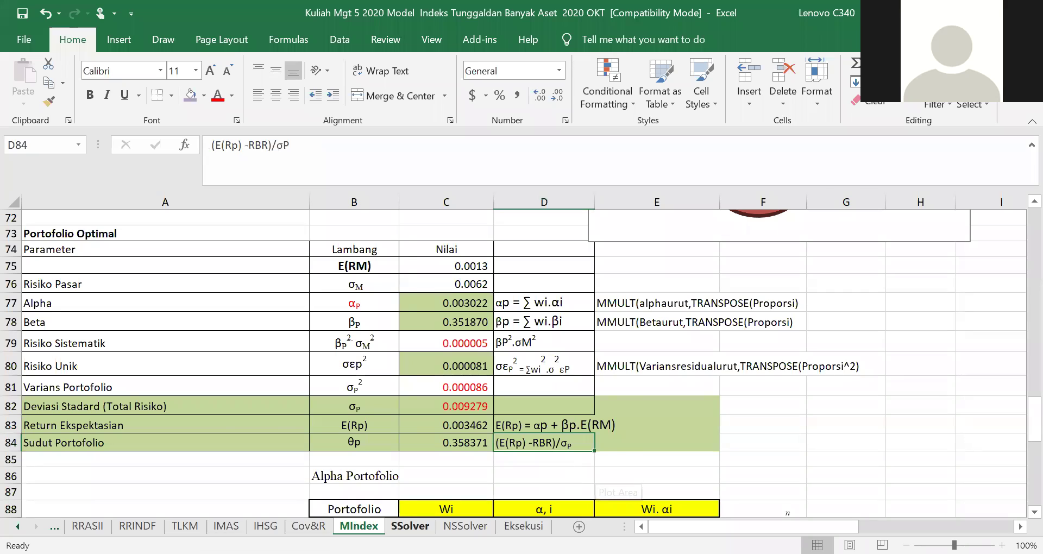
left_click(410, 526)
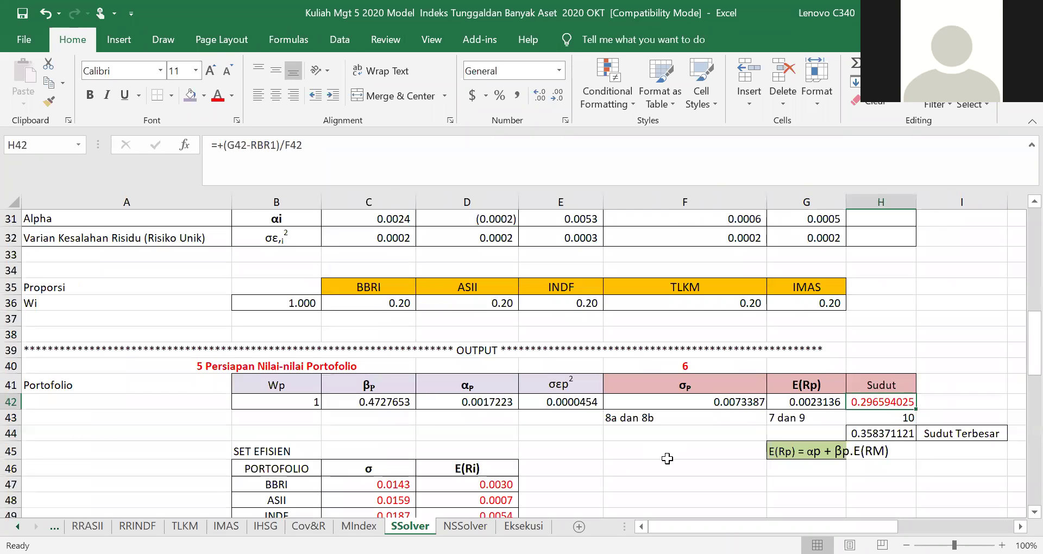
Step: Inspect the maximum-risk formula in C52 and the MVP risk value in C63 of the efficient set table
scroll(667, 459, "down", 1)
scroll(668, 461, "down", 3)
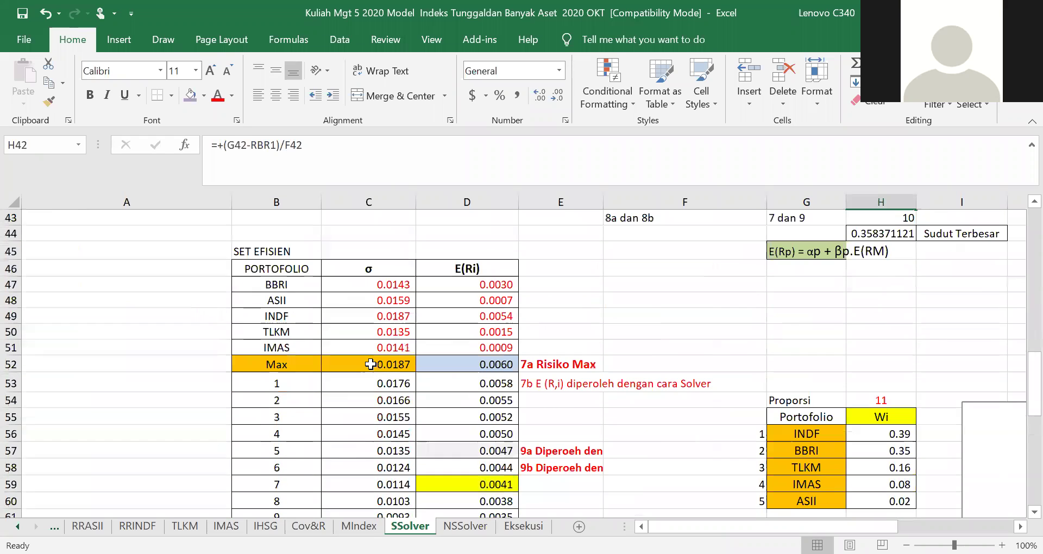
left_click(375, 494)
scroll(390, 383, "down", 2)
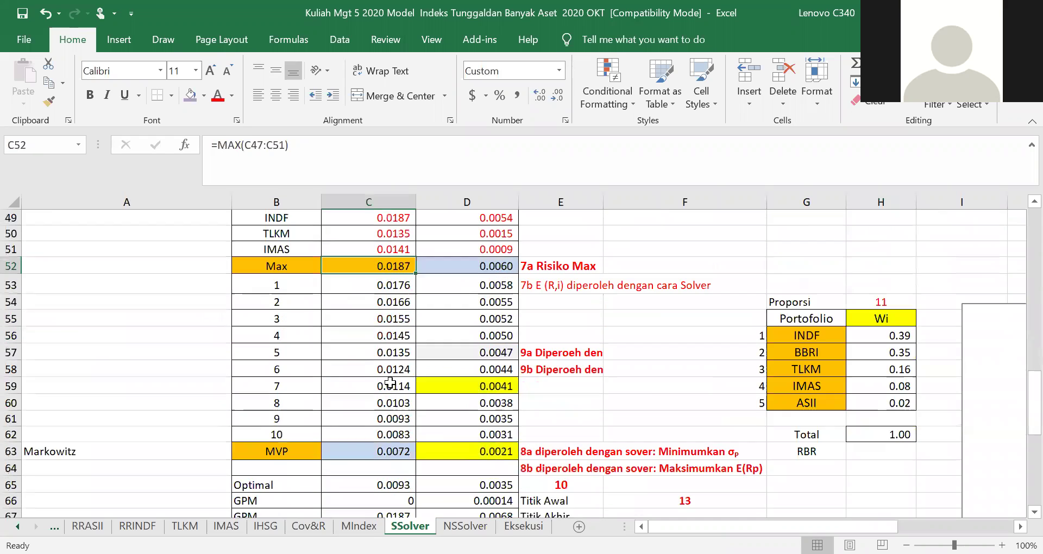
left_click(389, 455)
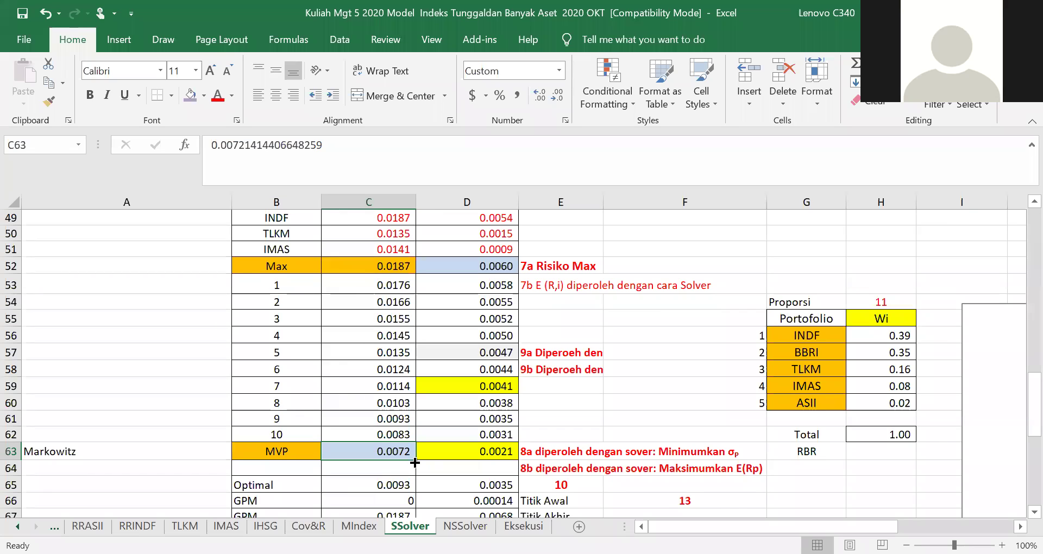
scroll(621, 414, "up", 3)
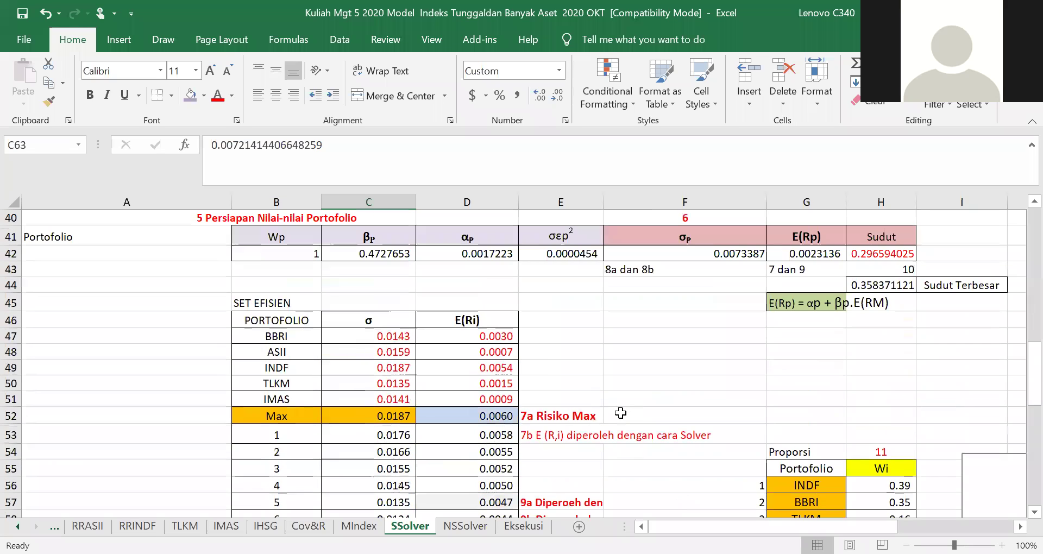
Step: Select the portfolio risk formula in F42 of SSolver and open the Solver parameters
scroll(420, 487, "down", 3)
scroll(722, 394, "up", 4)
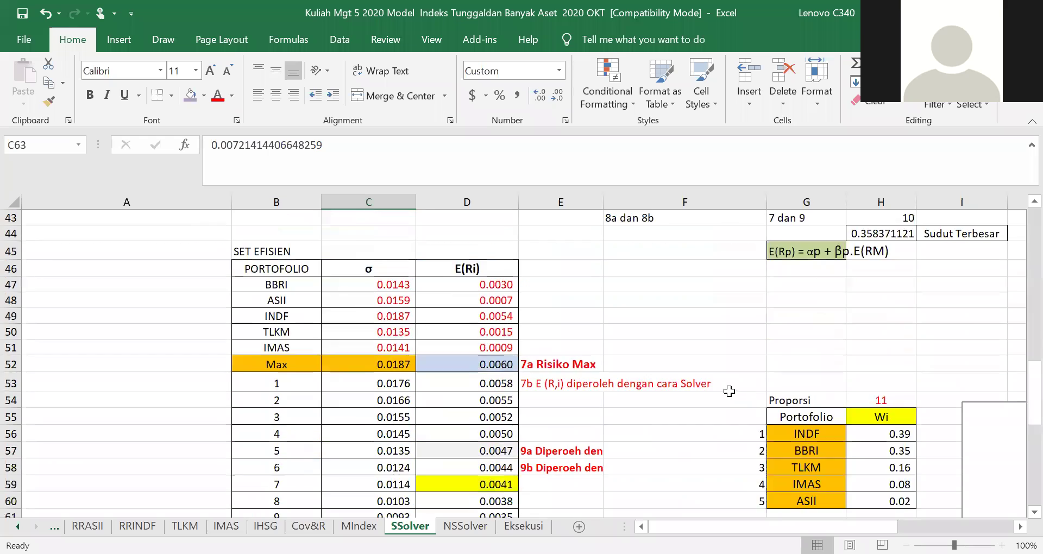
left_click(731, 302)
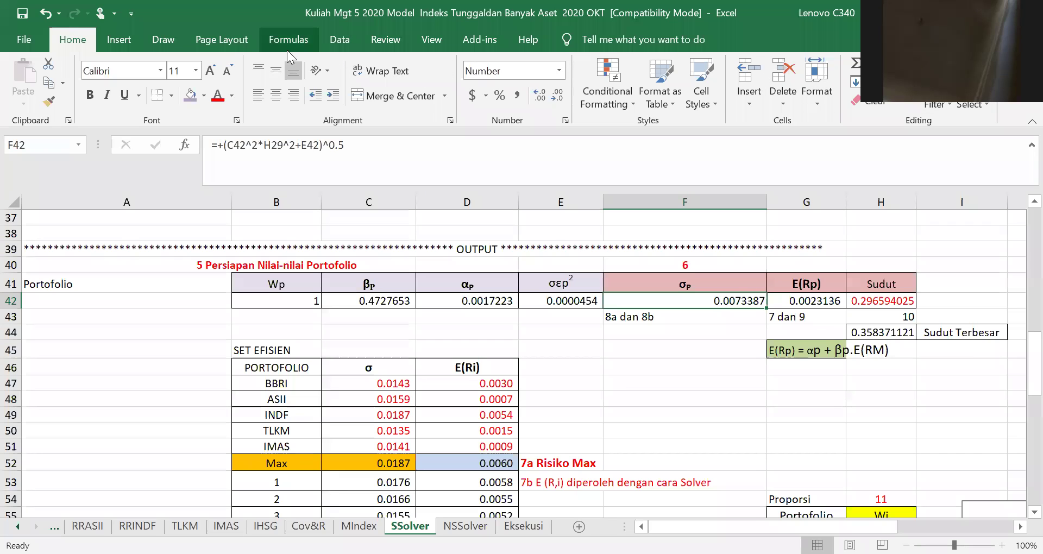
left_click(337, 42)
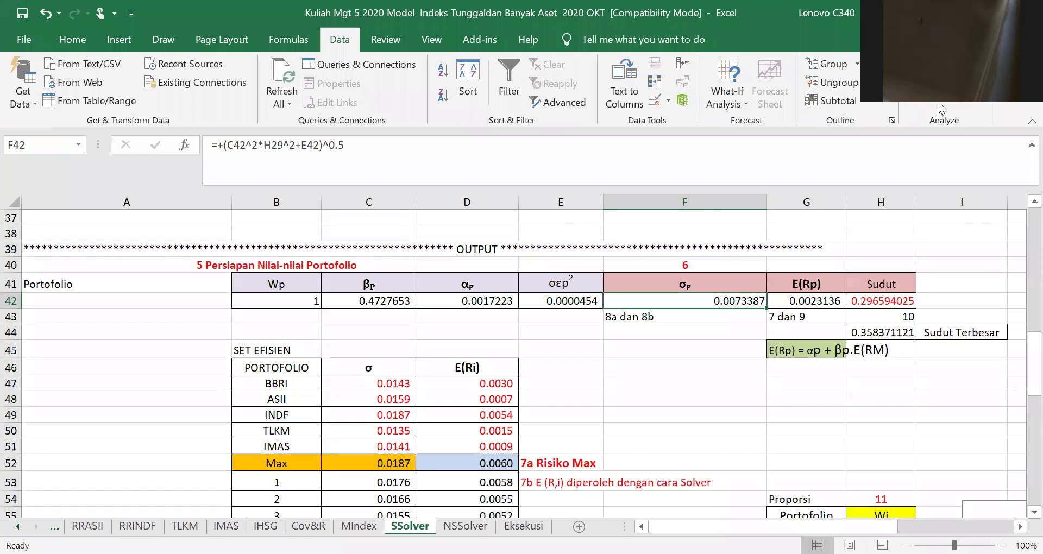
left_click(935, 64)
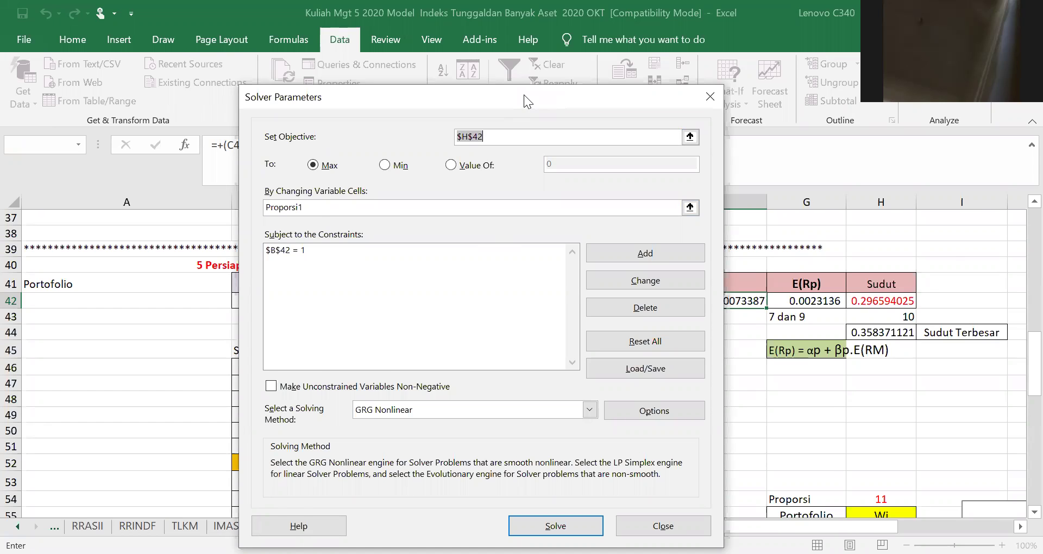
Step: Change the Solver objective to the portfolio risk cell F42 and move the dialog clear of the output and proportion rows
left_click_drag(524, 95, 622, 312)
left_click(788, 354)
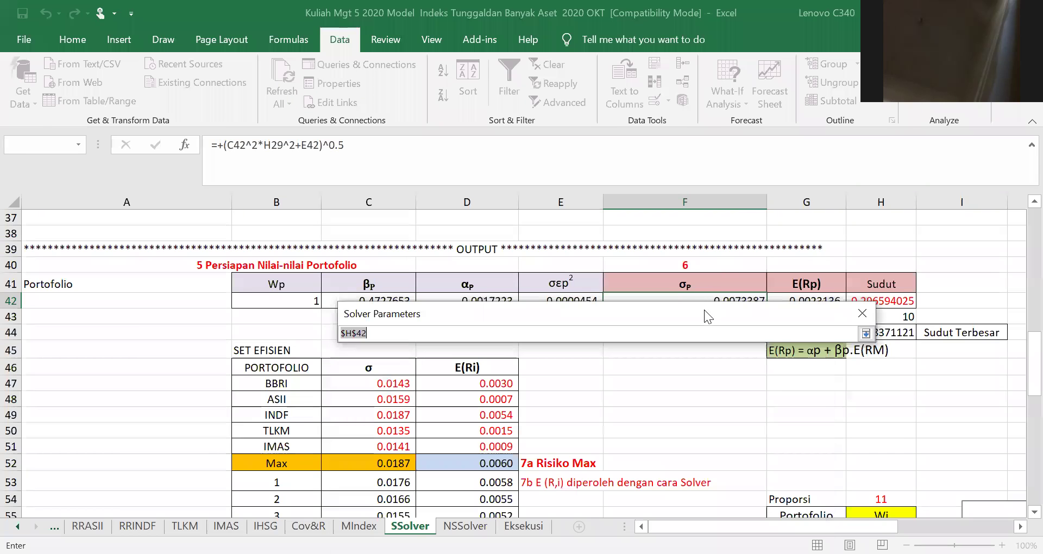
left_click(703, 301)
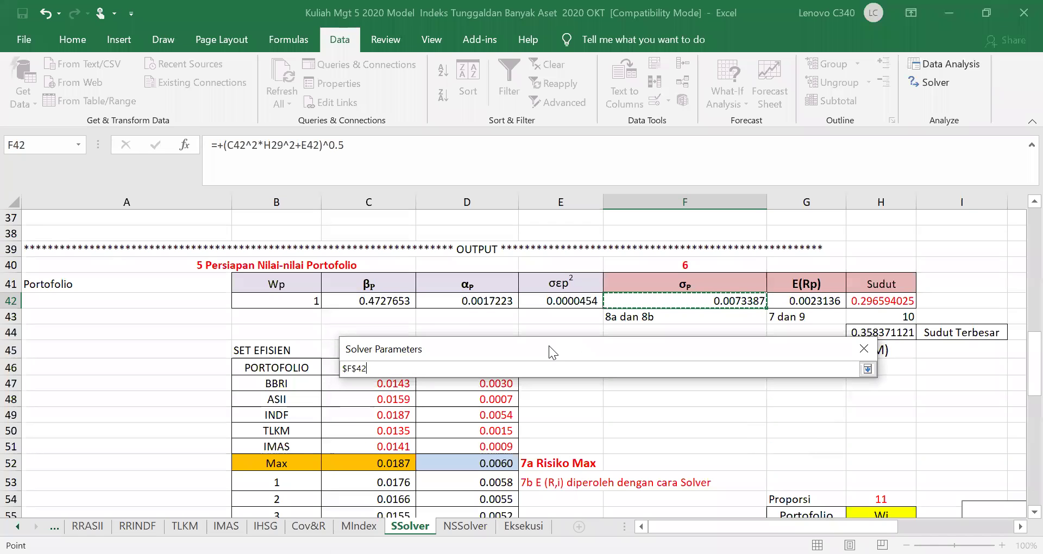
left_click_drag(549, 346, 546, 320)
left_click(864, 343)
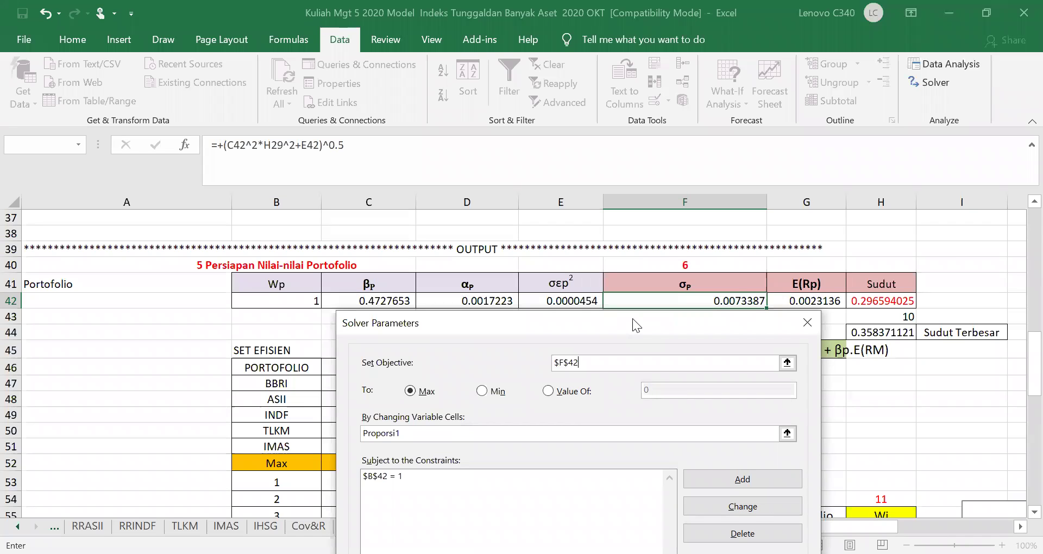
left_click_drag(632, 318, 791, 347)
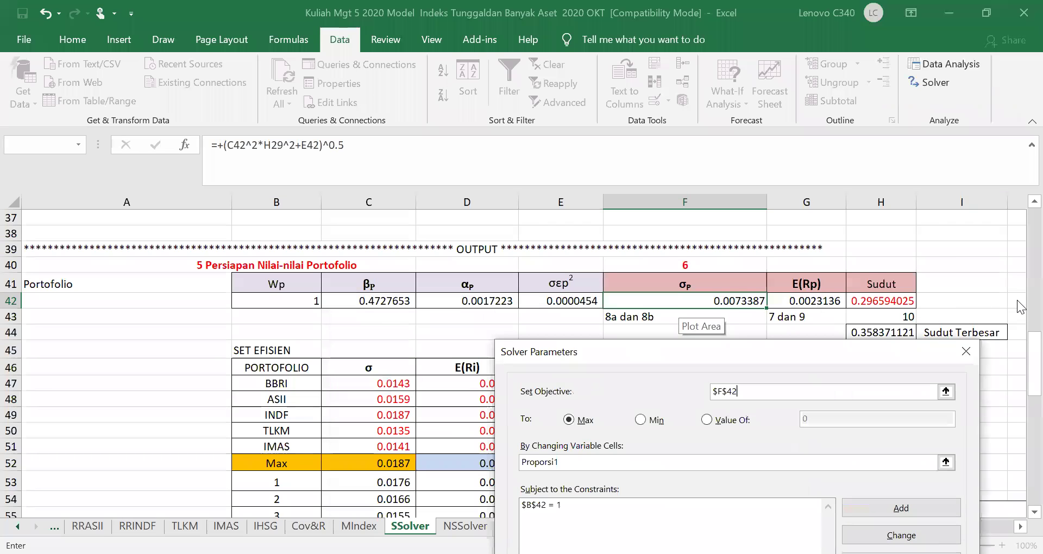
scroll(860, 276, "up", 2)
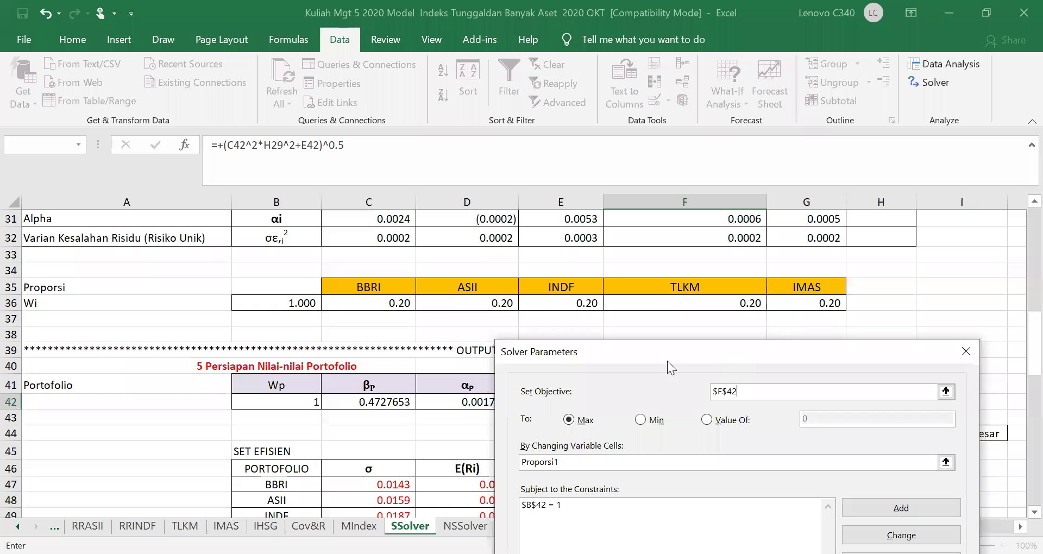
Step: Set Solver's changing variable cells to the stock proportions in C36:G36
left_click_drag(667, 361, 613, 221)
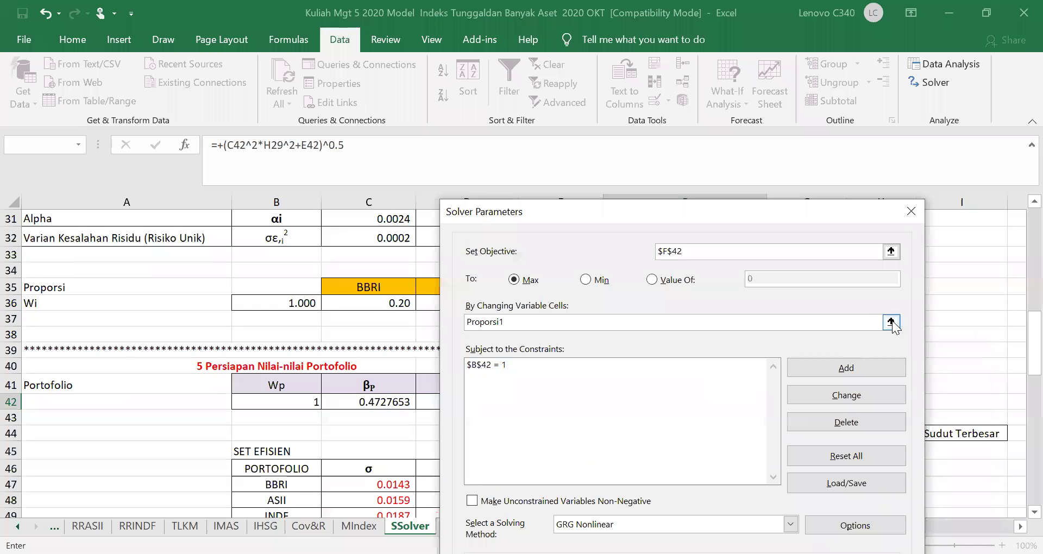
left_click(891, 323)
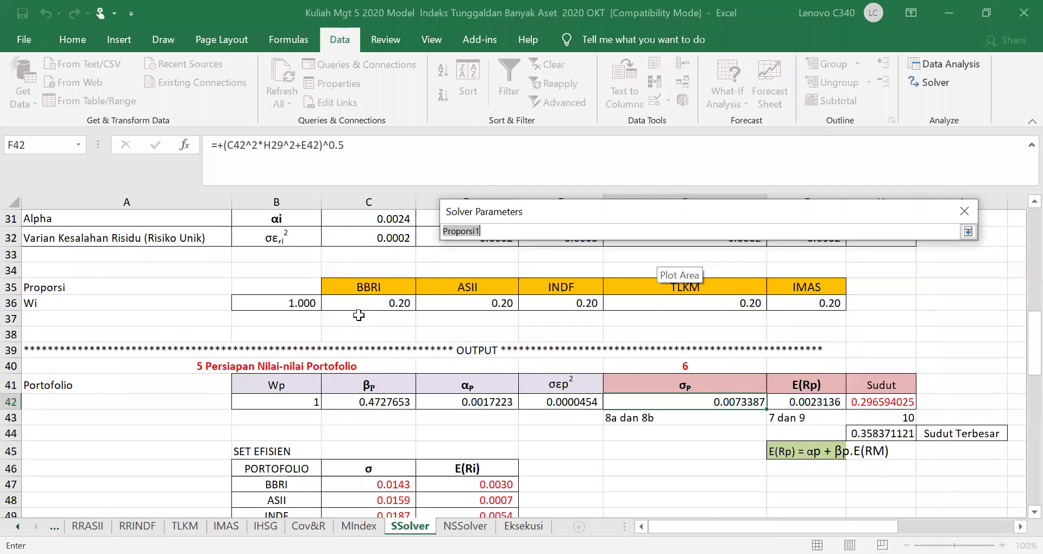
left_click(365, 309)
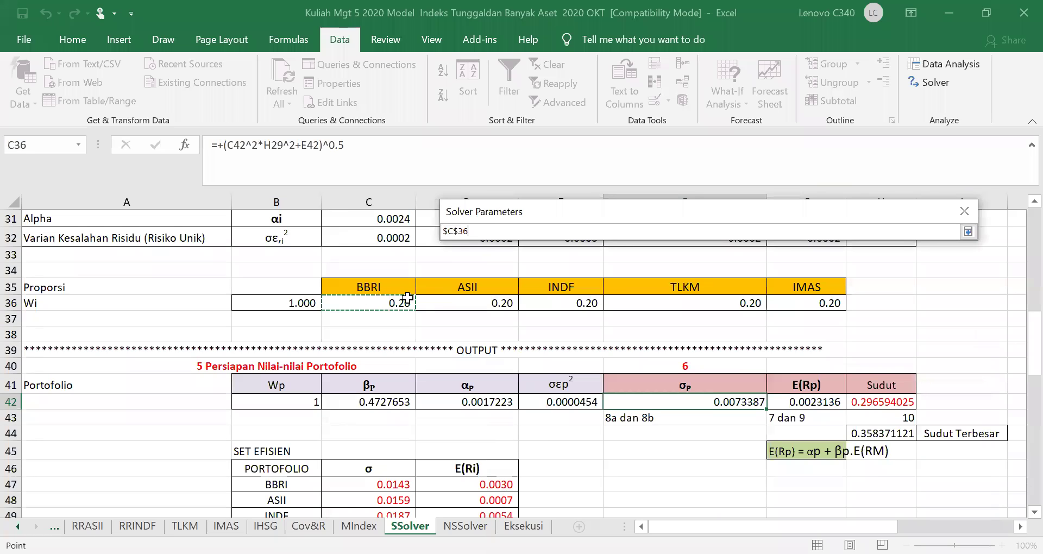
left_click_drag(407, 297, 820, 300)
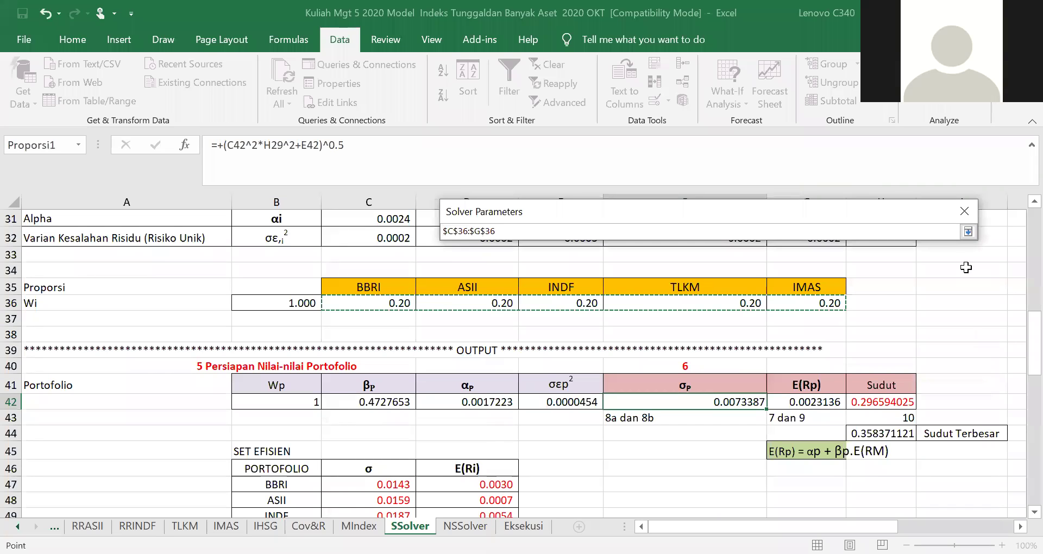
left_click(972, 231)
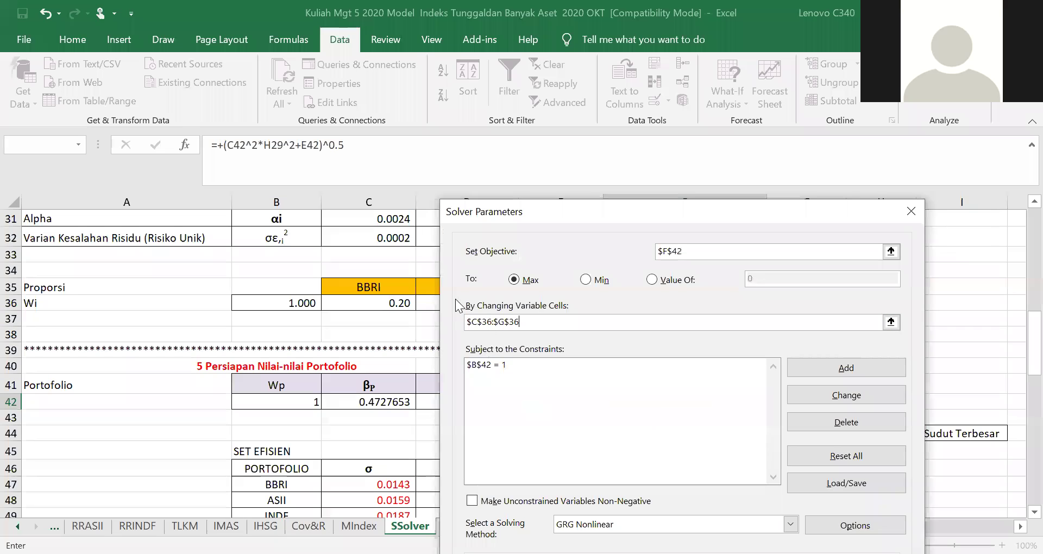
Step: Delete the B42 = 1 constraint from the Solver parameters
left_click(521, 321)
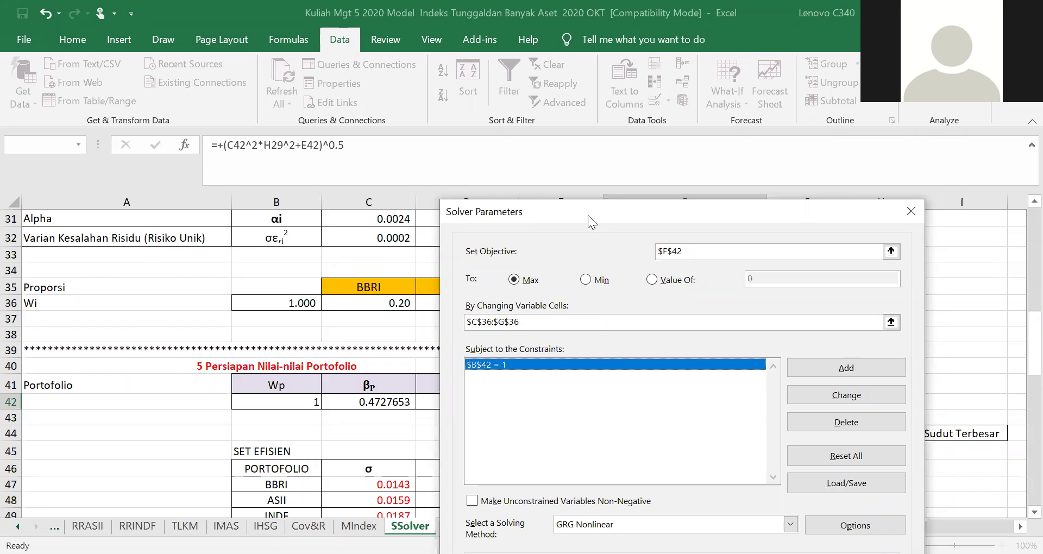
left_click_drag(588, 215, 641, 239)
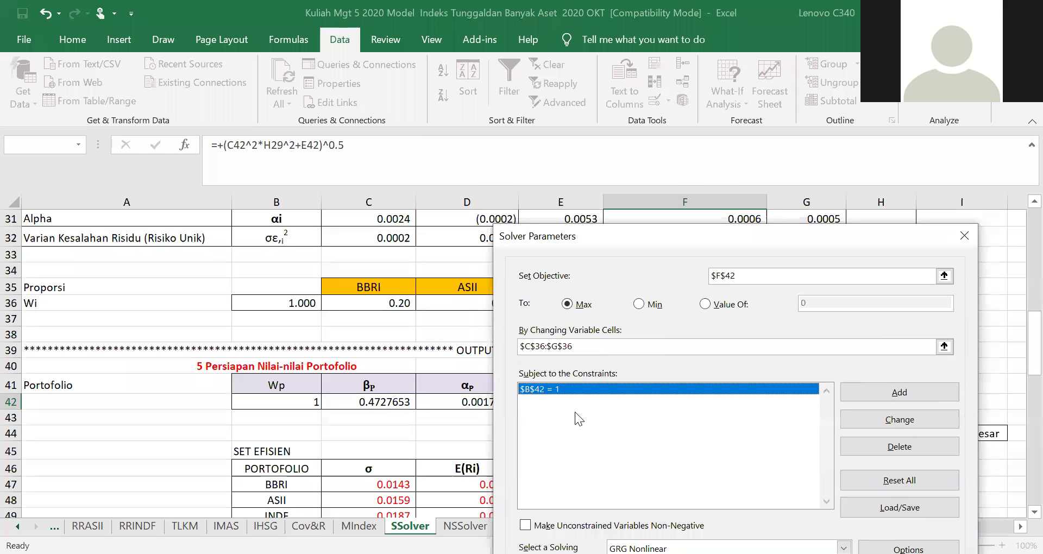
left_click(896, 446)
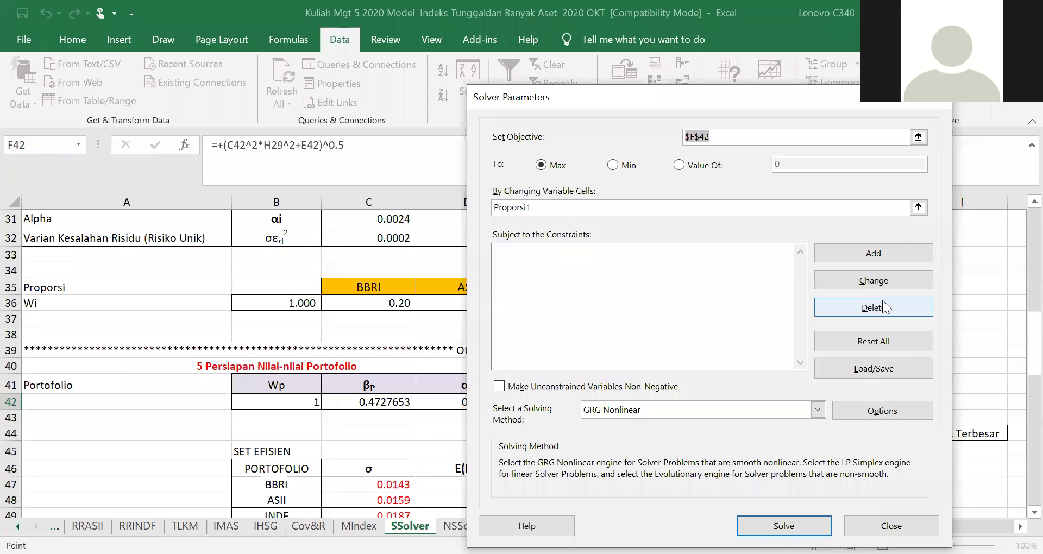
Step: Add a Solver constraint requiring the total proportion in B36 to equal 1
left_click(873, 256)
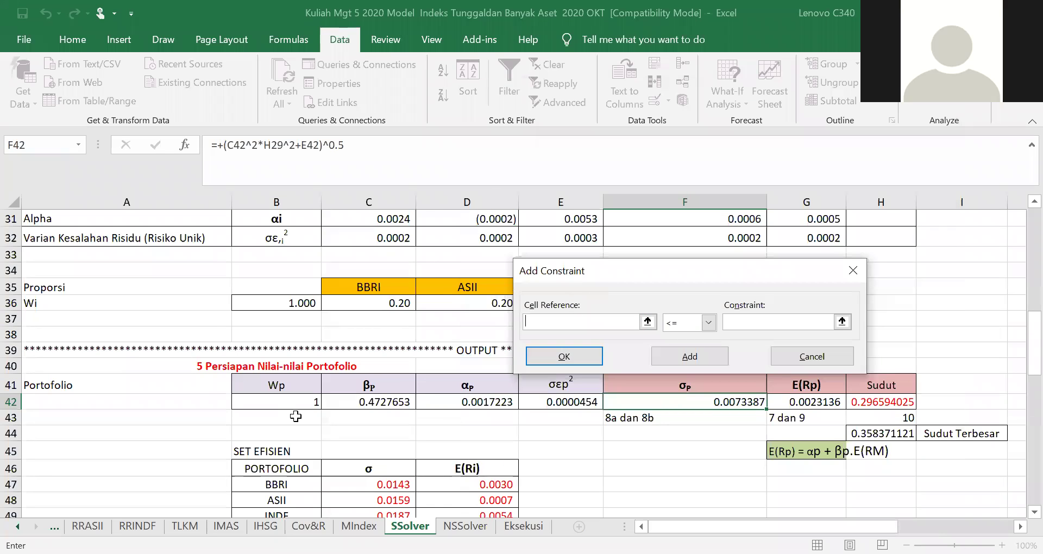
left_click(290, 304)
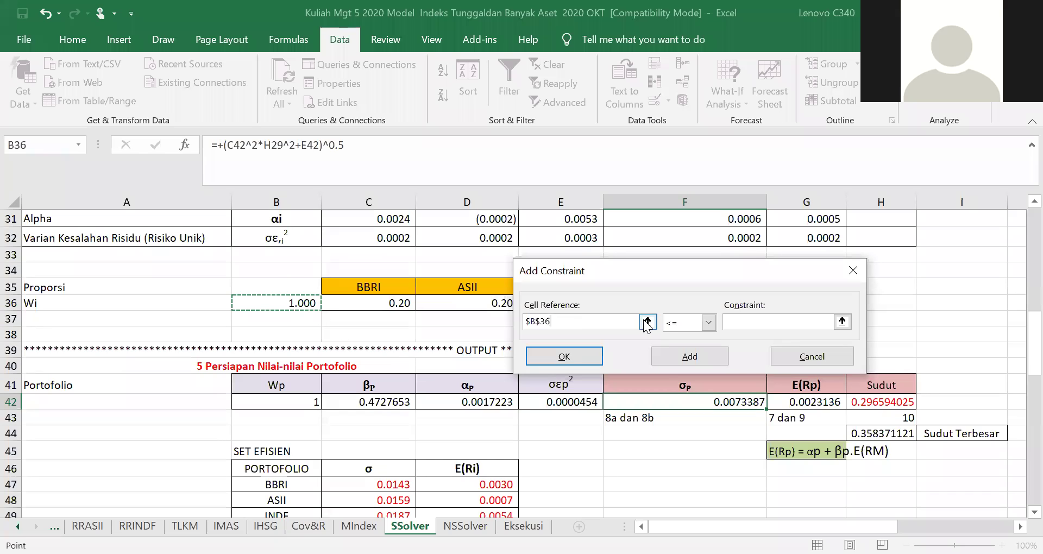
left_click(709, 322)
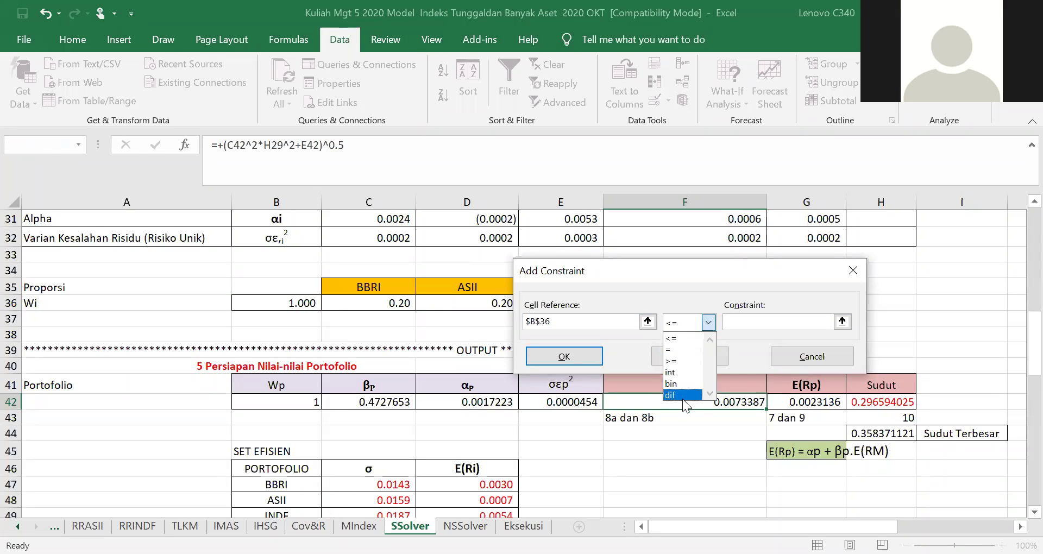
left_click(673, 350)
left_click(741, 322)
type("1")
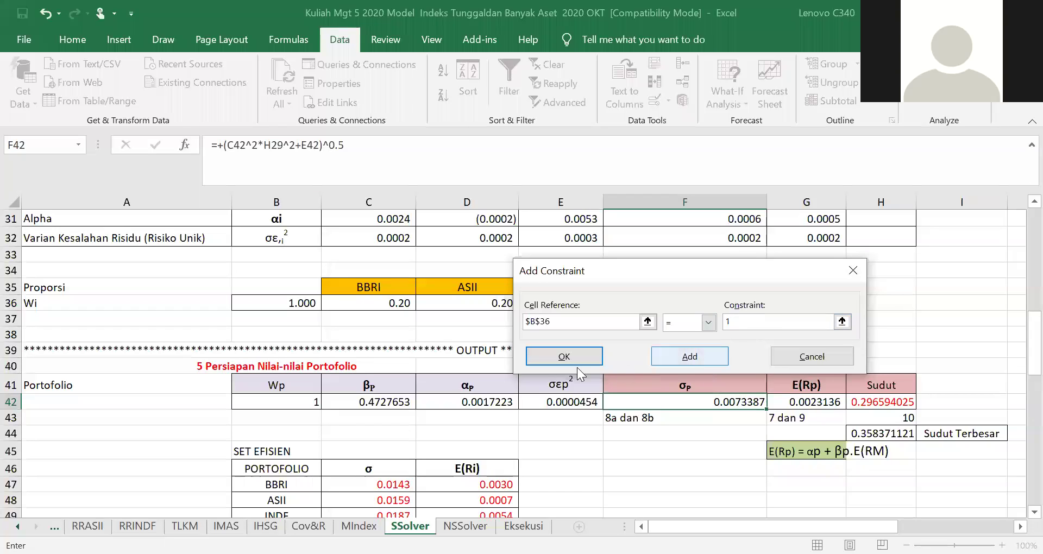
left_click(566, 359)
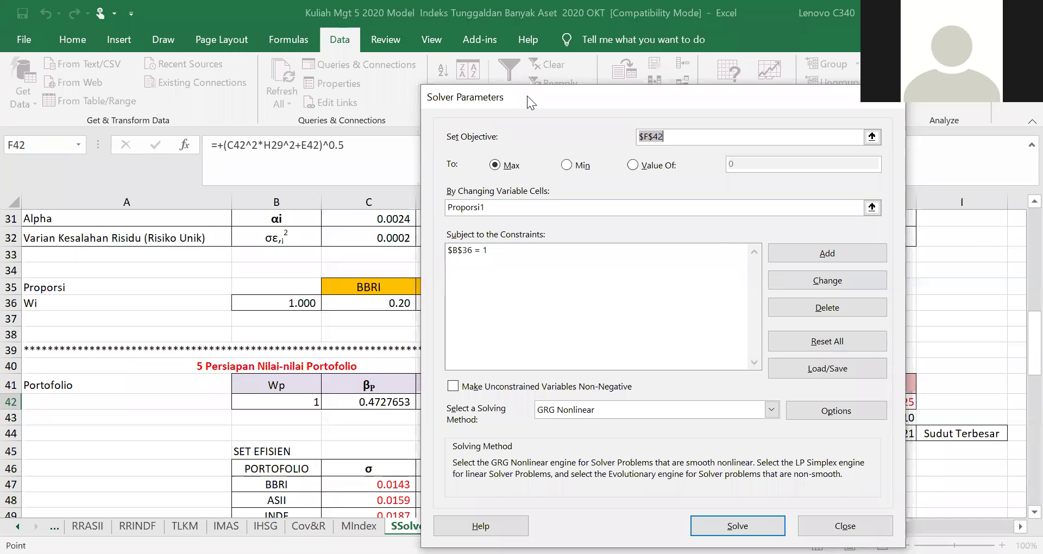
Step: Set the Solver objective to minimise the portfolio risk in F42 and solve the model
left_click_drag(527, 95, 689, 429)
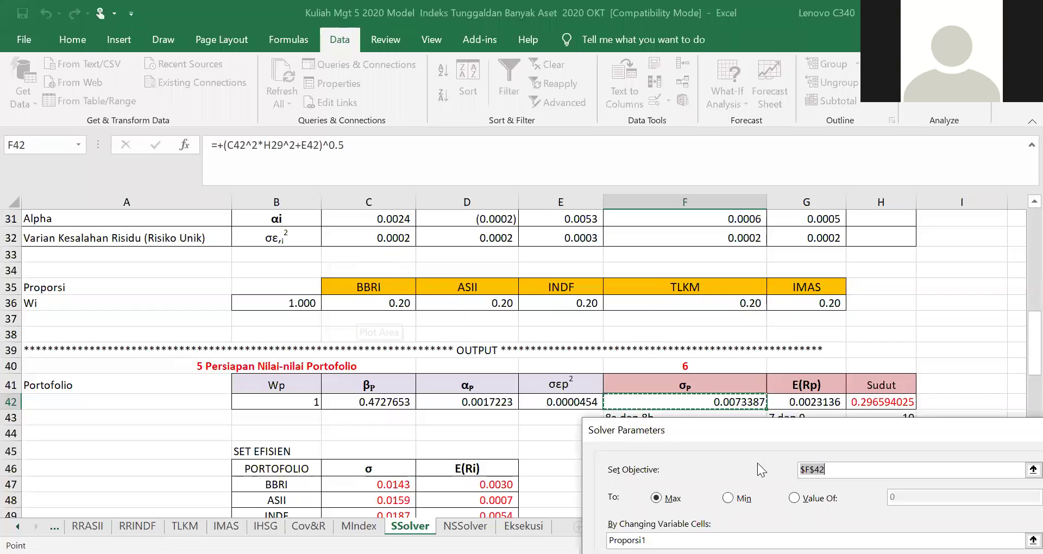
left_click_drag(753, 430, 550, 164)
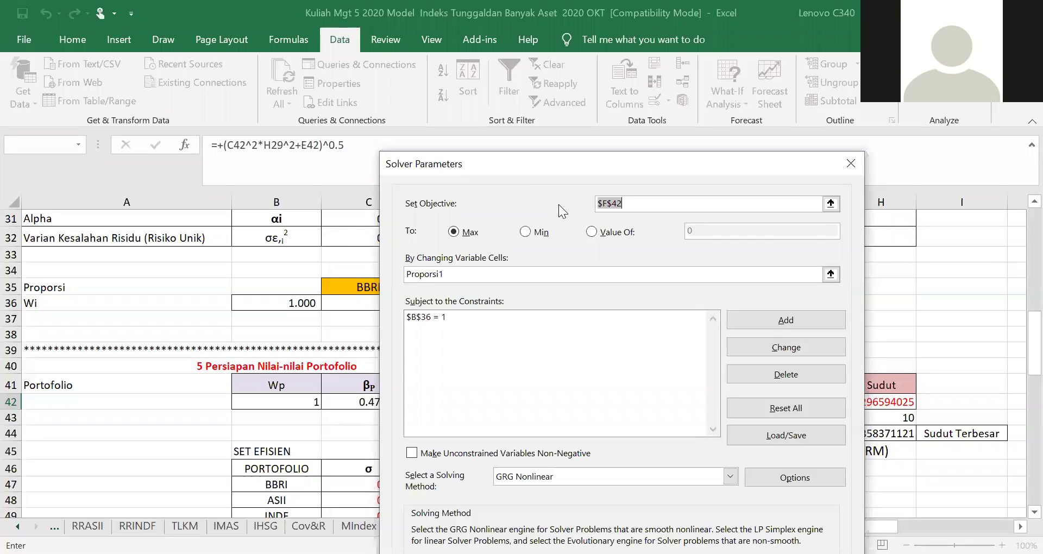
left_click(573, 358)
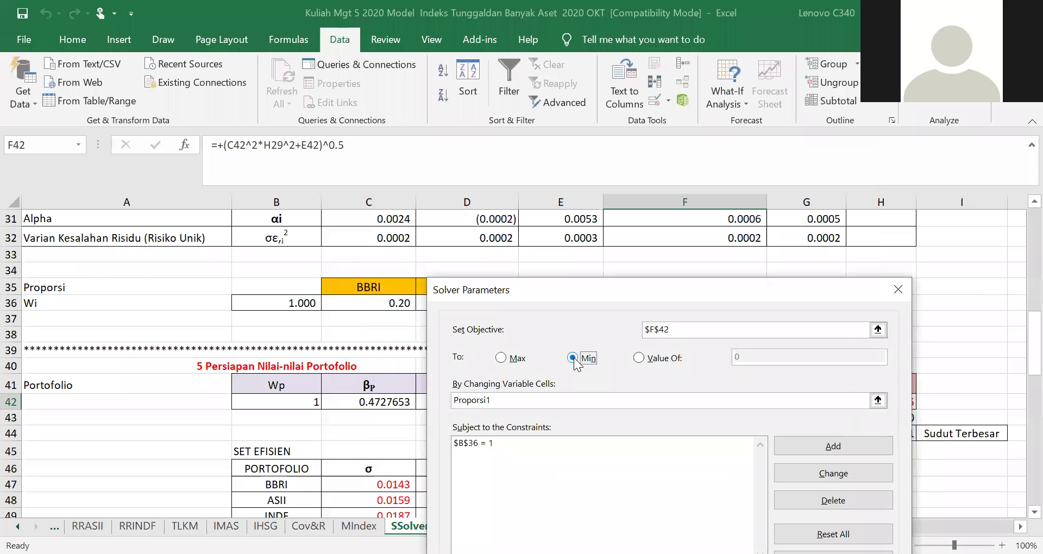
left_click(499, 358)
left_click(576, 360)
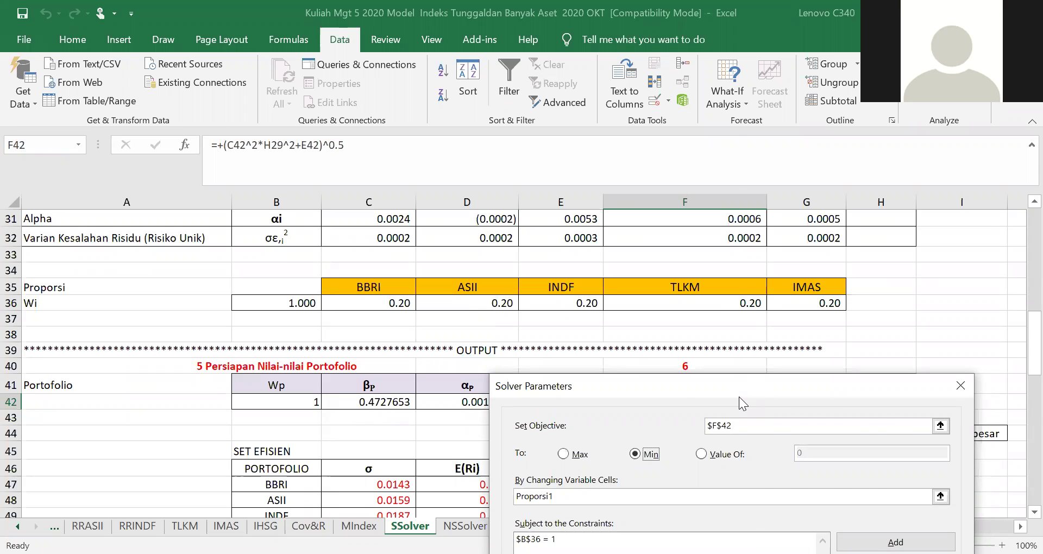
left_click_drag(739, 397, 497, 120)
left_click(564, 538)
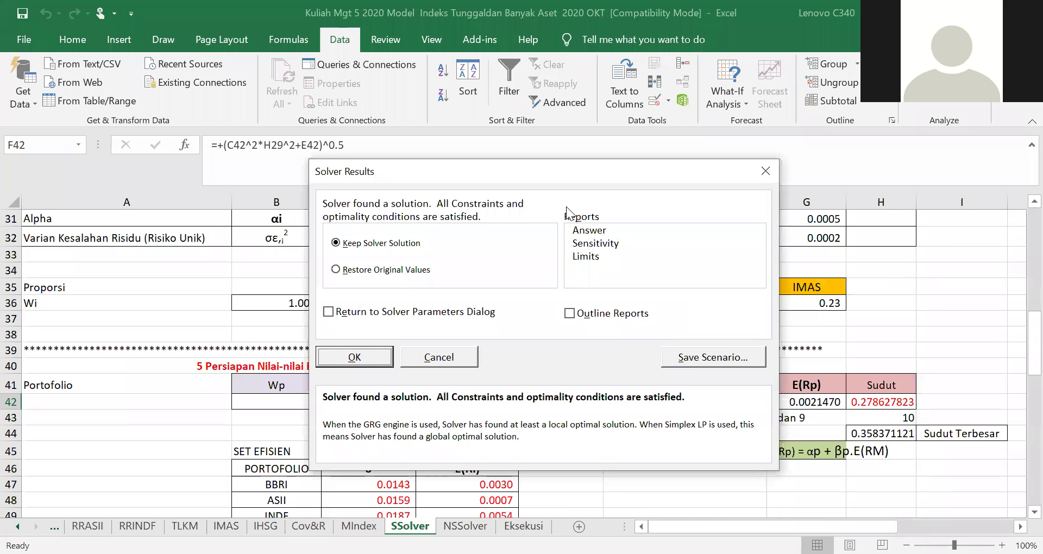
Step: Keep the Solver solution and close the results, leaving the worksheet's proportions and portfolio values in view
left_click_drag(543, 171, 799, 471)
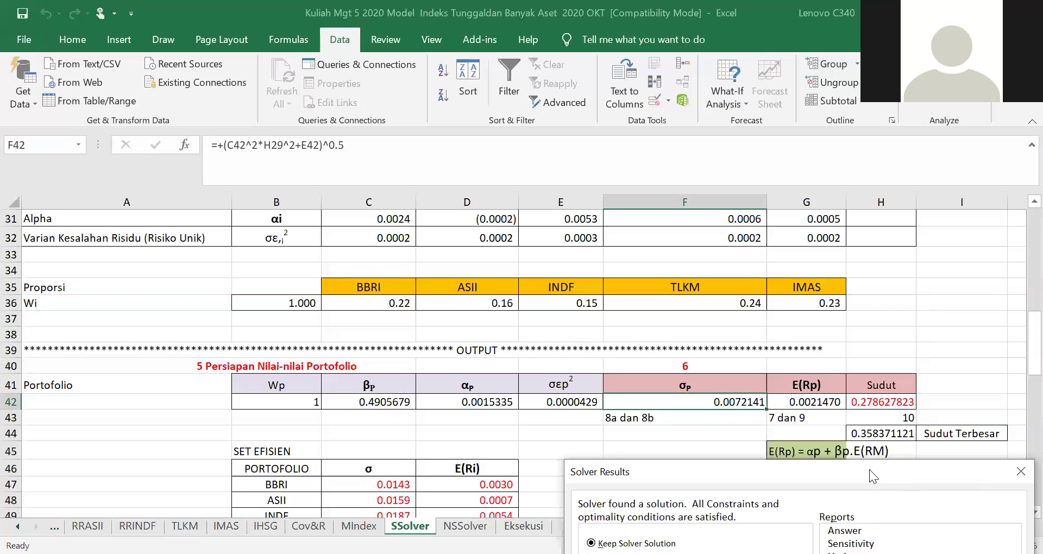
left_click_drag(870, 471, 834, 480)
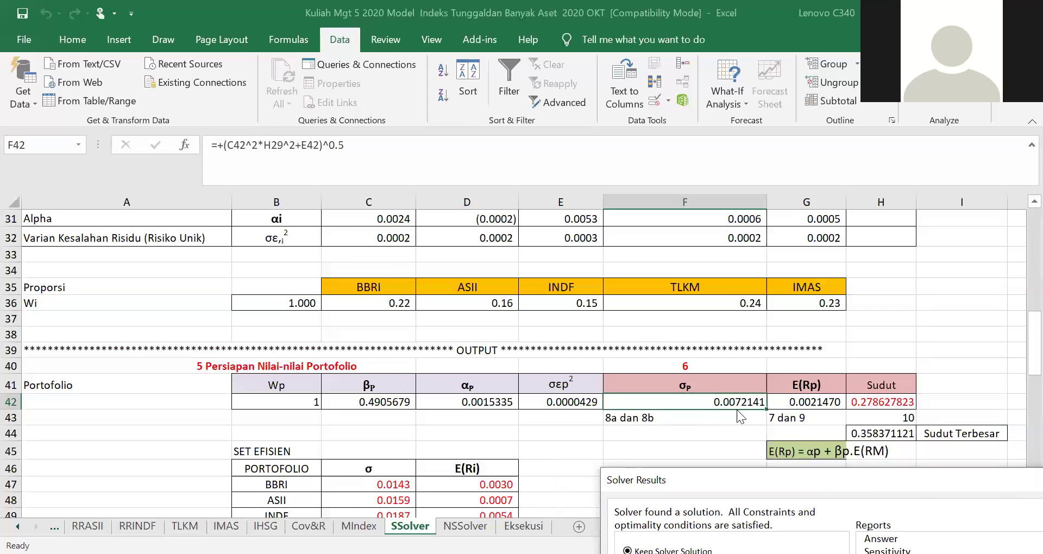
left_click_drag(762, 490, 779, 260)
left_click(668, 437)
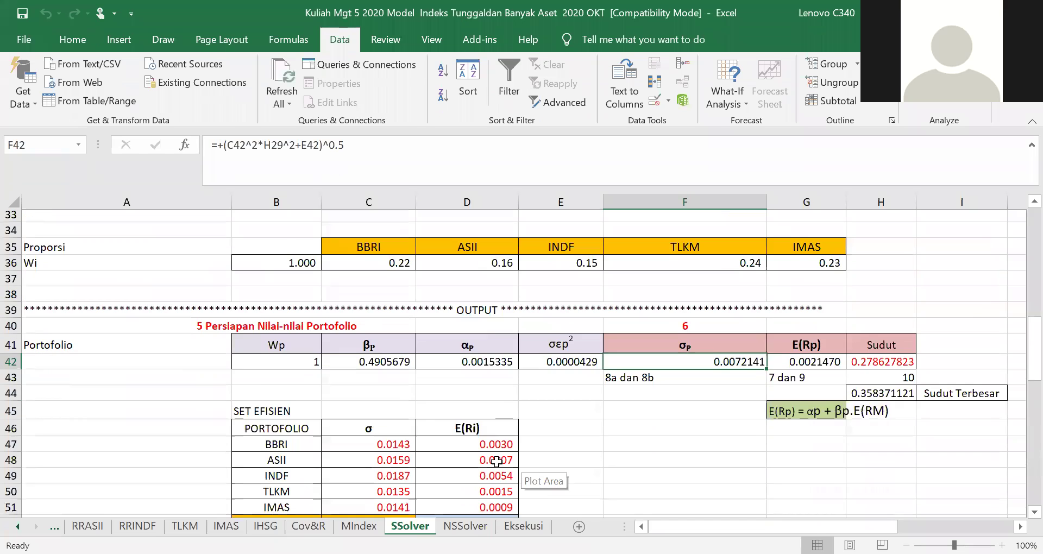
Step: Check the stored risk value of the MVP row in C63 against the solved portfolio risk
scroll(466, 467, "down", 5)
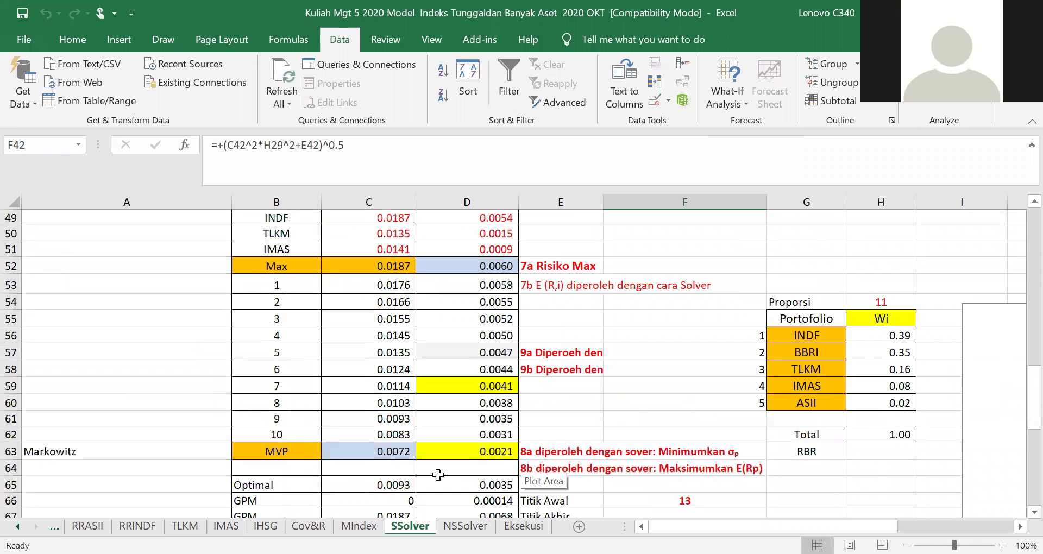
left_click(390, 452)
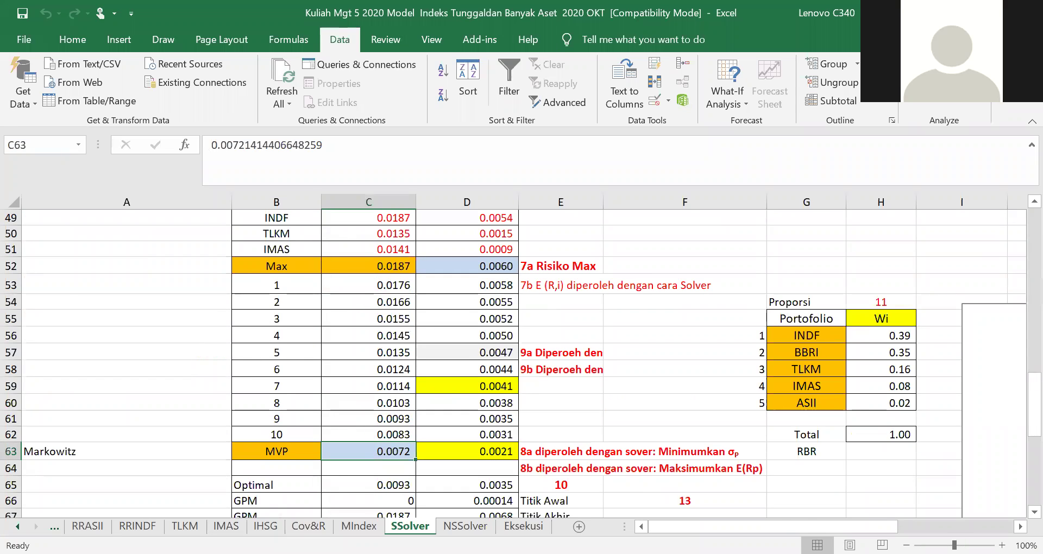
key("ctrl+z")
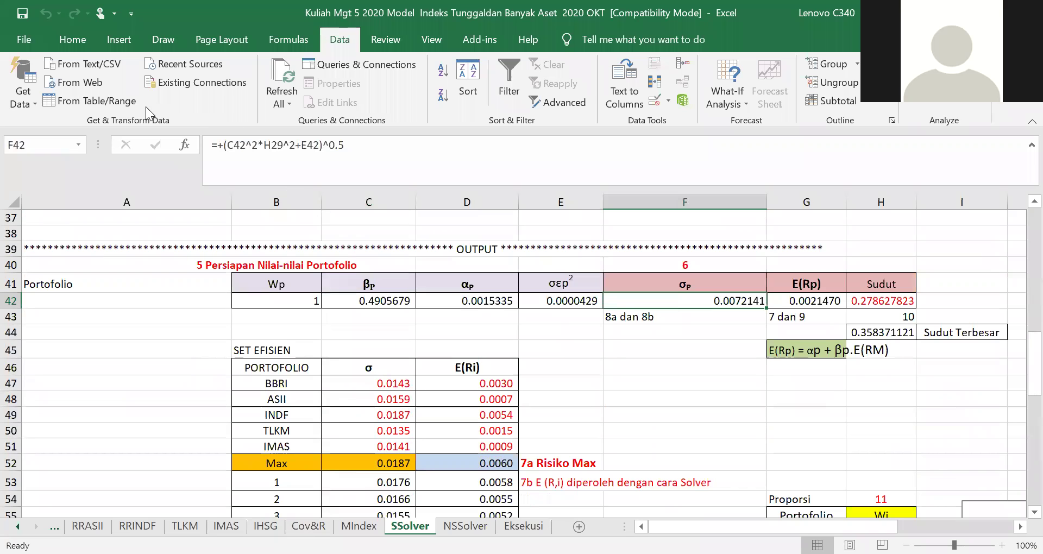
Step: Copy the portfolio risk from F42 and paste it into F48 as values only
left_click(67, 39)
left_click(50, 85)
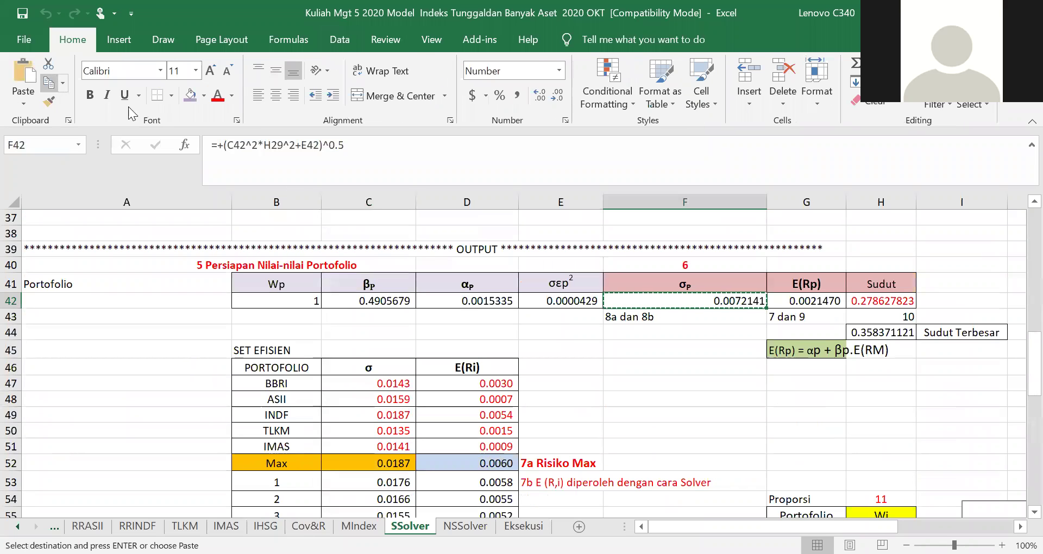
left_click(630, 400)
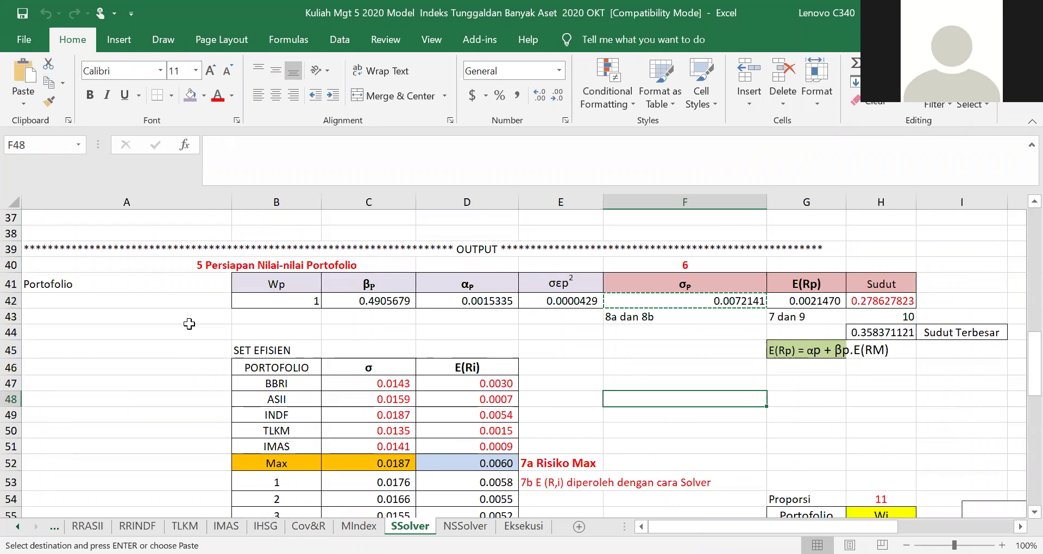
left_click(23, 105)
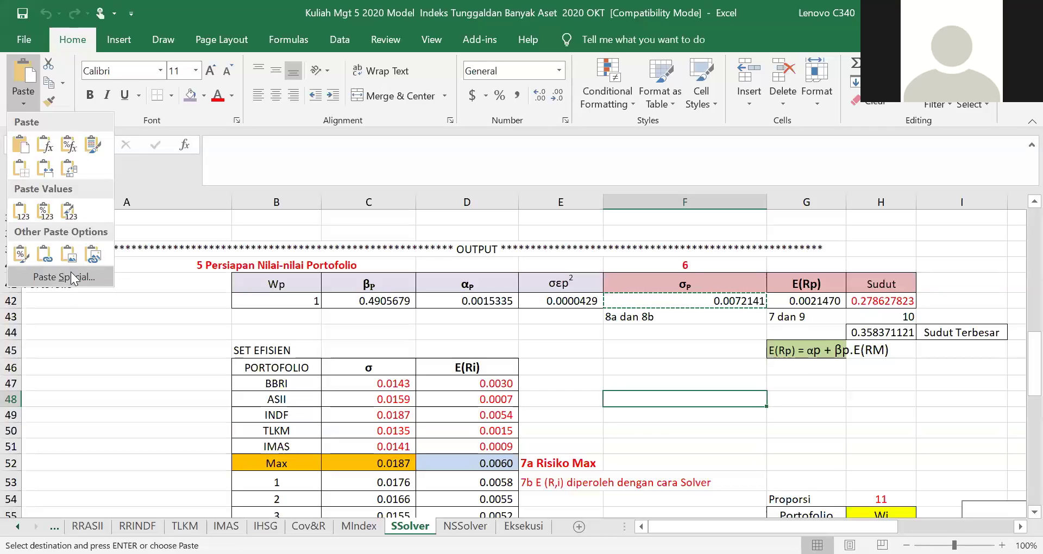
left_click(73, 277)
left_click(361, 275)
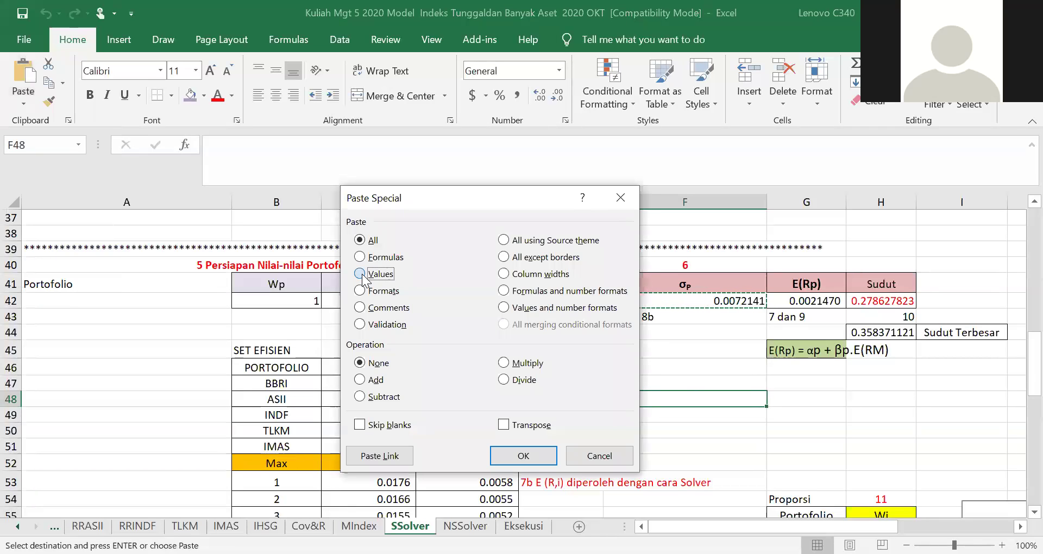
left_click(524, 458)
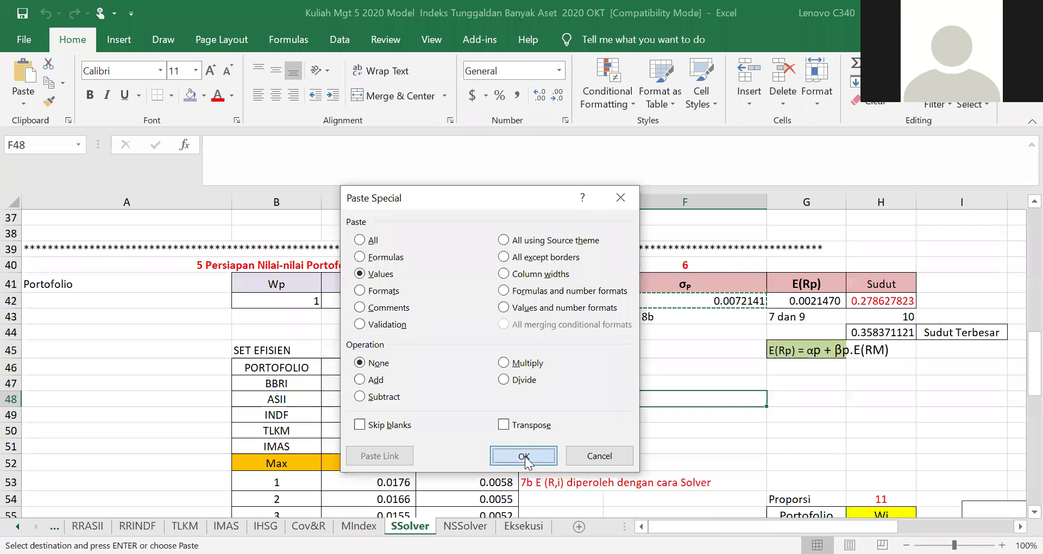
left_click_drag(342, 139, 149, 141)
left_click(736, 459)
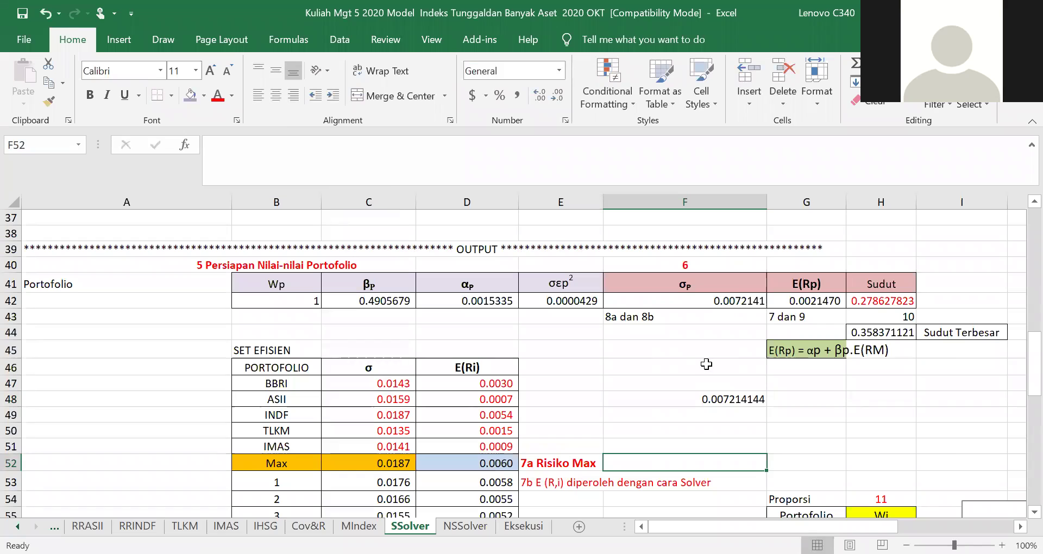
Step: Copy the portfolio risk in F42 and paste it into F49 with its formula
left_click(708, 302)
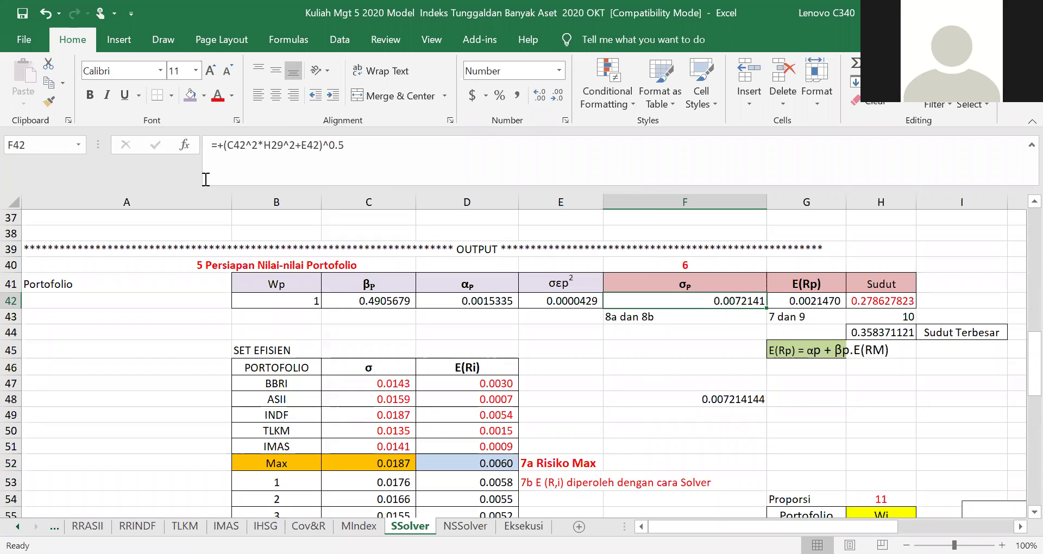
key("ctrl+c")
left_click(612, 410)
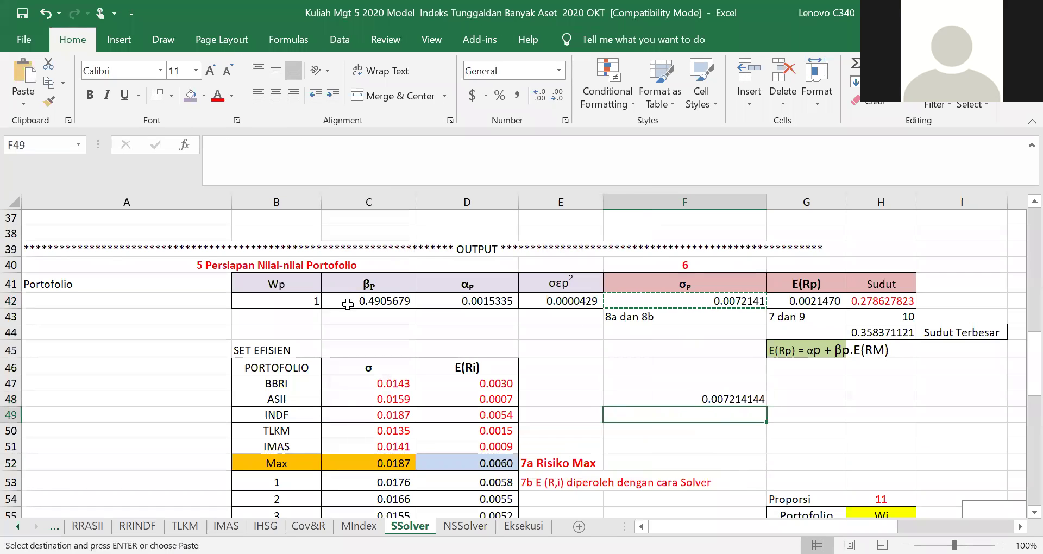
left_click(23, 76)
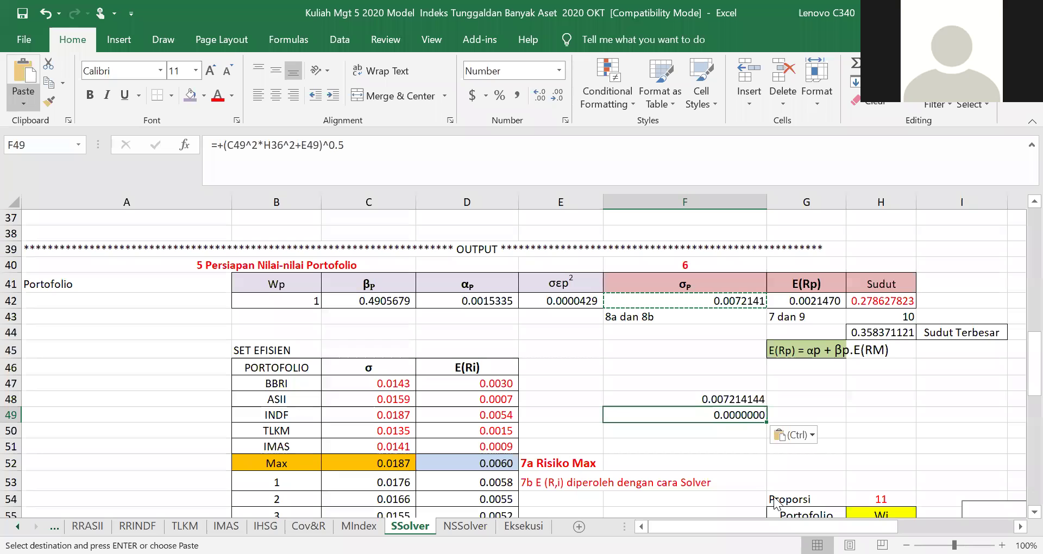
Step: Extend the number display of F49 to ten decimal places and clear the cell's contents
left_click(557, 97)
left_click(556, 98)
left_click(556, 98)
left_click(556, 98)
left_click(540, 97)
left_click(539, 98)
left_click(539, 98)
left_click(540, 98)
left_click(539, 97)
left_click(540, 98)
left_click(539, 98)
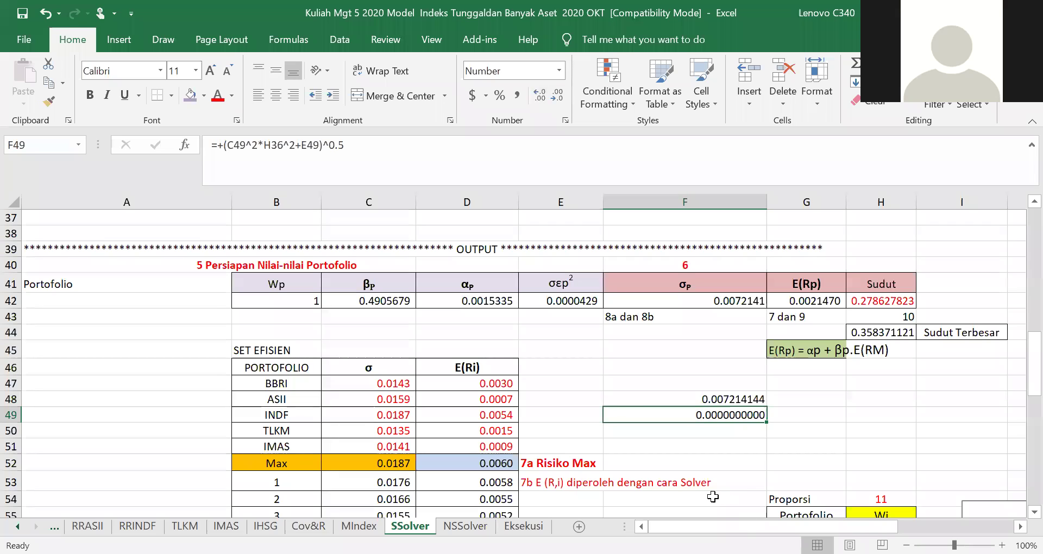
key("Delete")
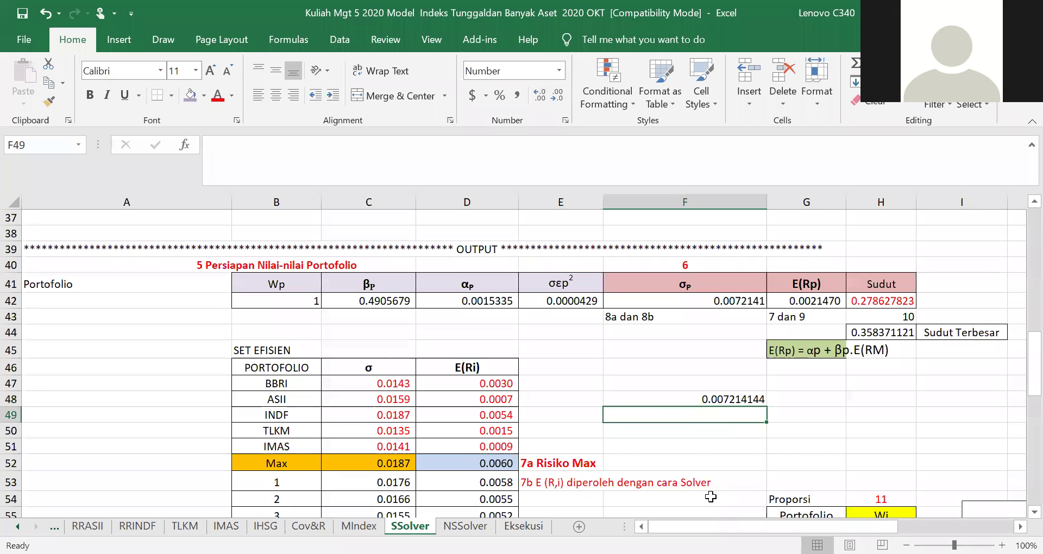
Step: Clear the pasted risk value from F48
left_click(726, 402)
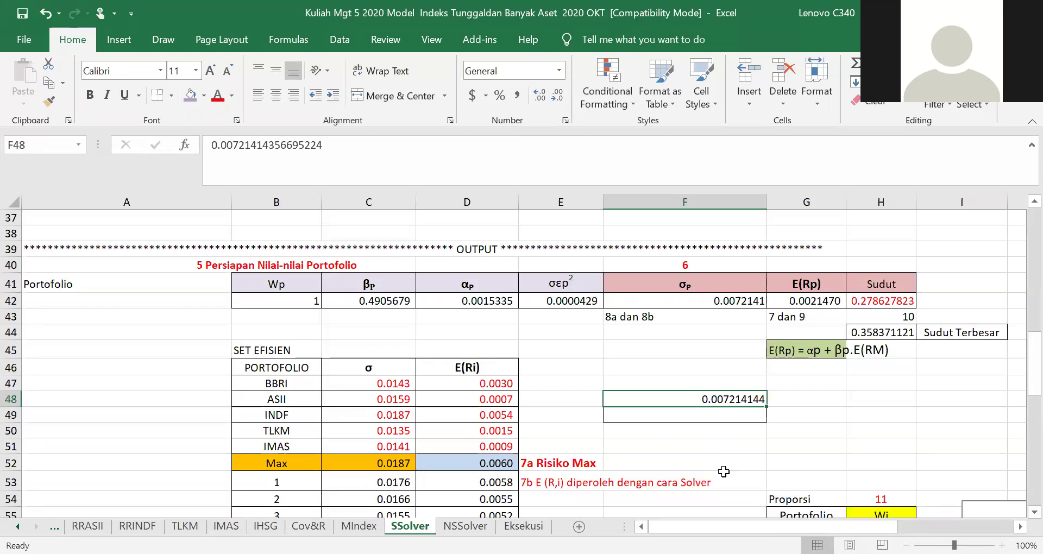
key("Delete")
Step: Examine the risk interpolation formulas for portfolios 1 and 2 in C53 and C54, including the B53 reference
scroll(652, 385, "down", 4)
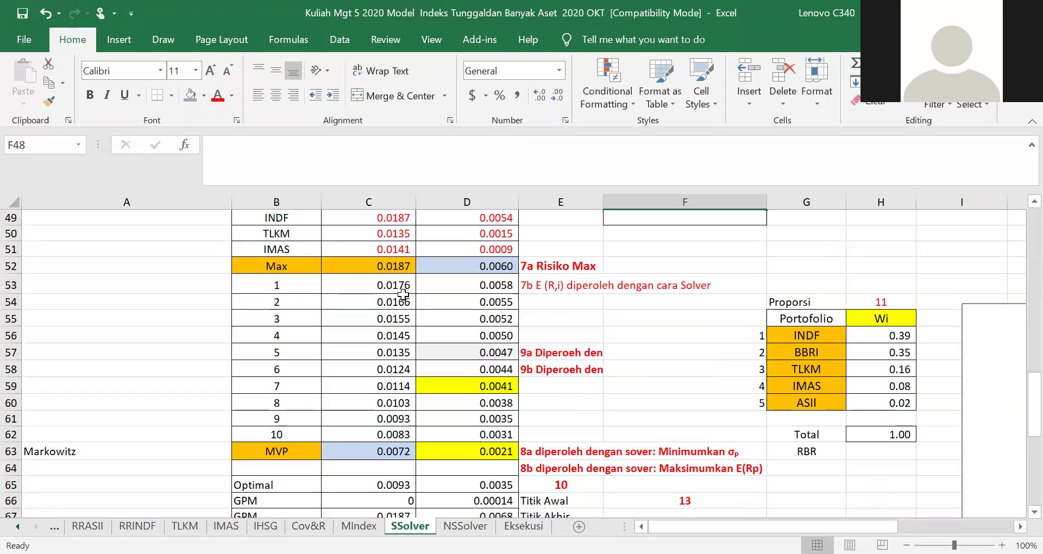
left_click_drag(403, 288, 412, 451)
left_click(395, 283)
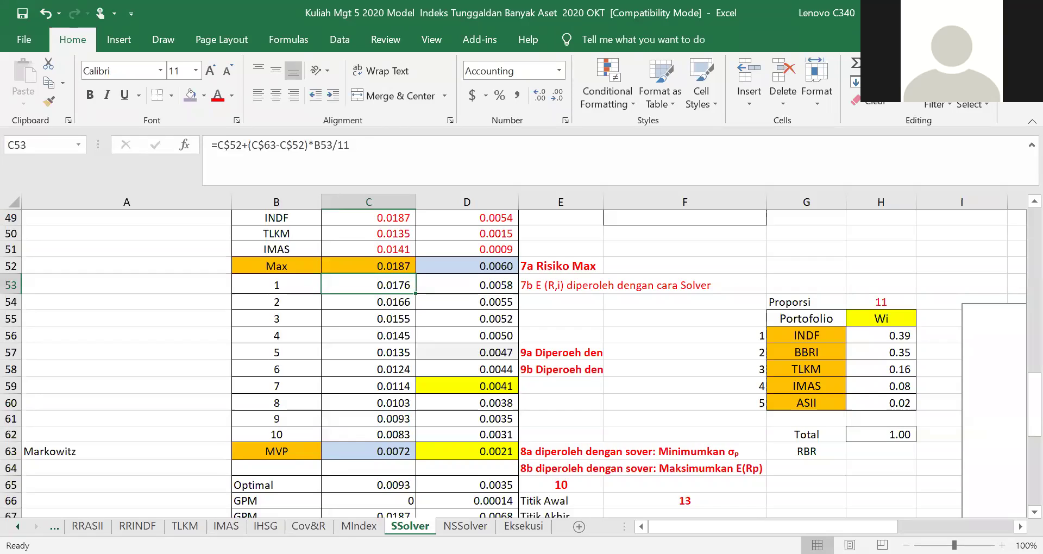
key("Down")
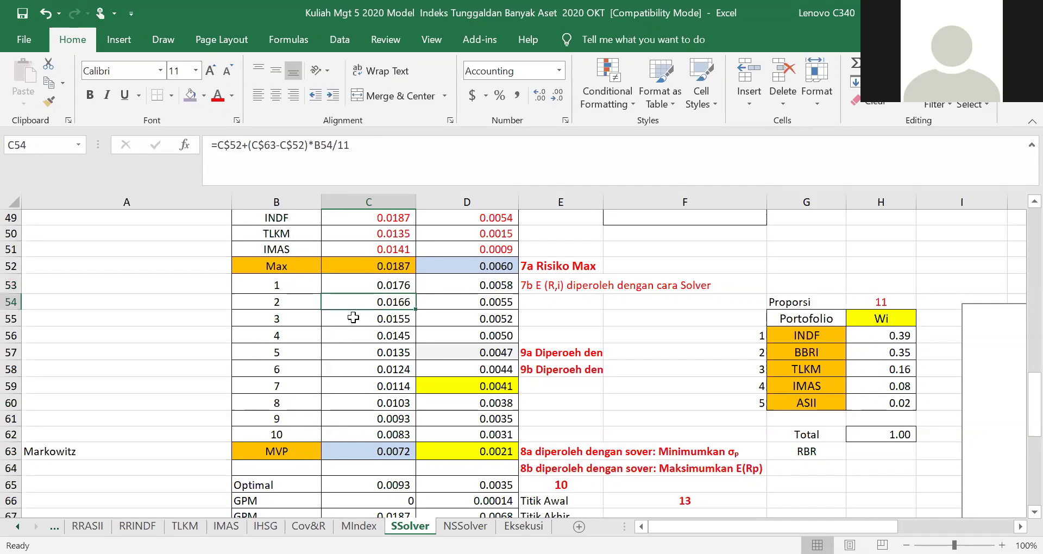
left_click(395, 281)
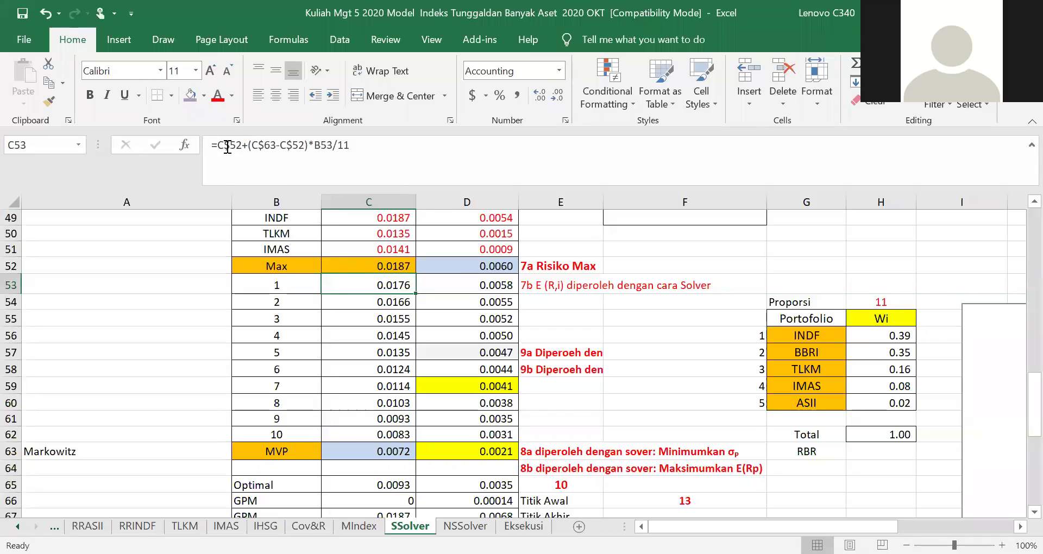
left_click(359, 147)
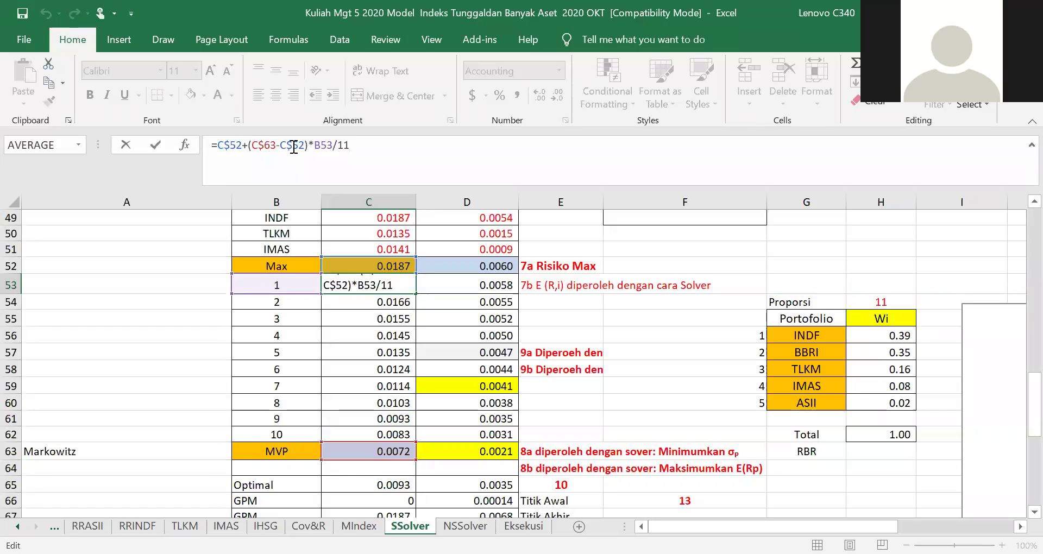
left_click_drag(314, 145, 333, 146)
left_click(371, 145)
key("Return")
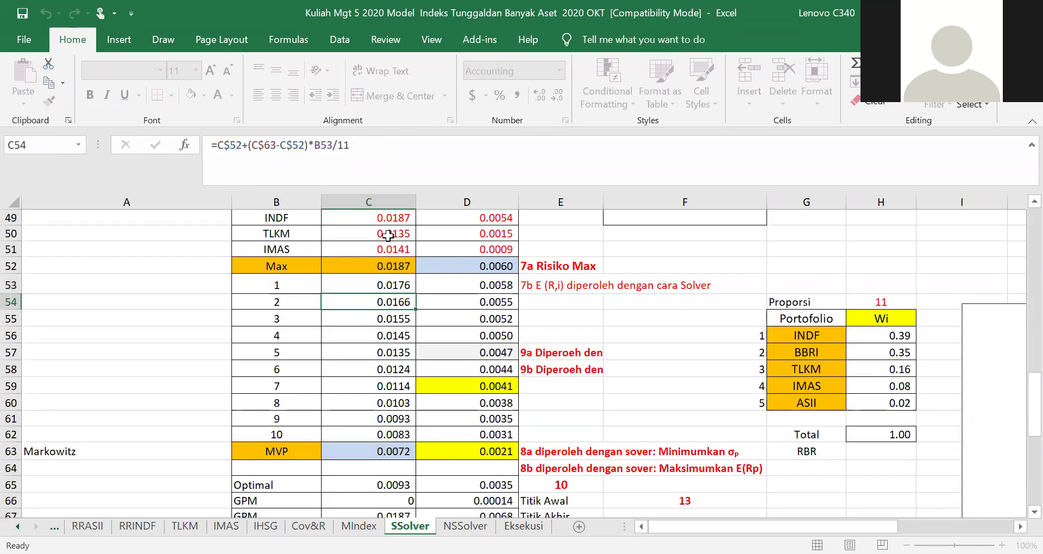
Step: Fill the risk interpolation formula from C53 down through C62 for portfolios 1 to 10
left_click(398, 282)
left_click_drag(418, 293, 414, 435)
left_click(665, 375)
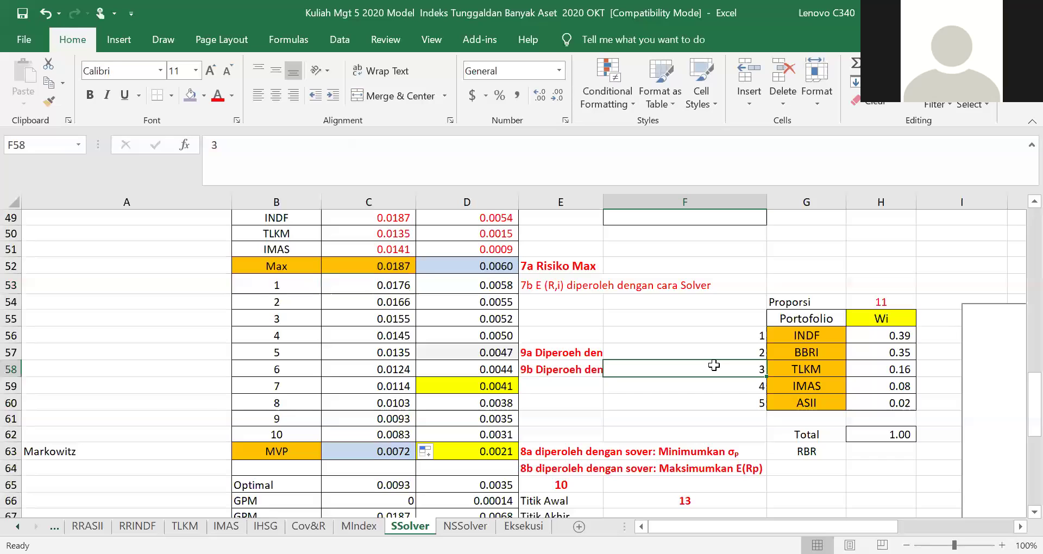
Step: Check the stored expected returns in D52 for the Max row and in D55 for portfolio 3
left_click(483, 271)
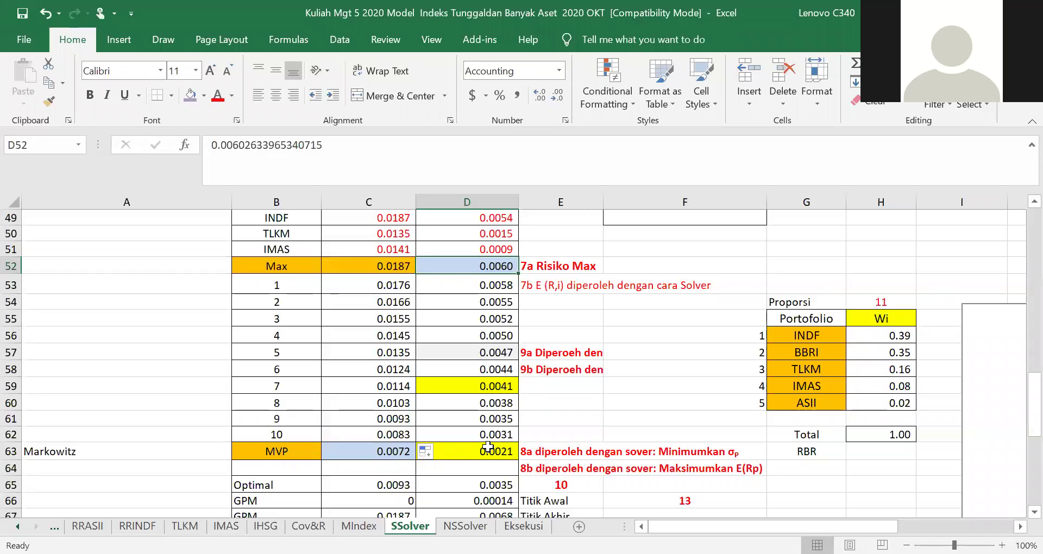
left_click(661, 264)
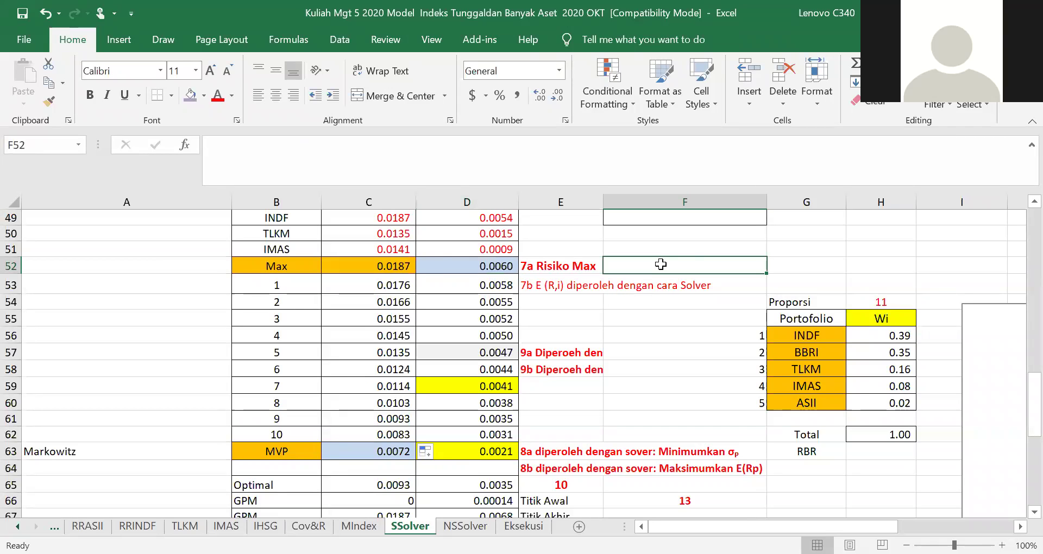
left_click(484, 262)
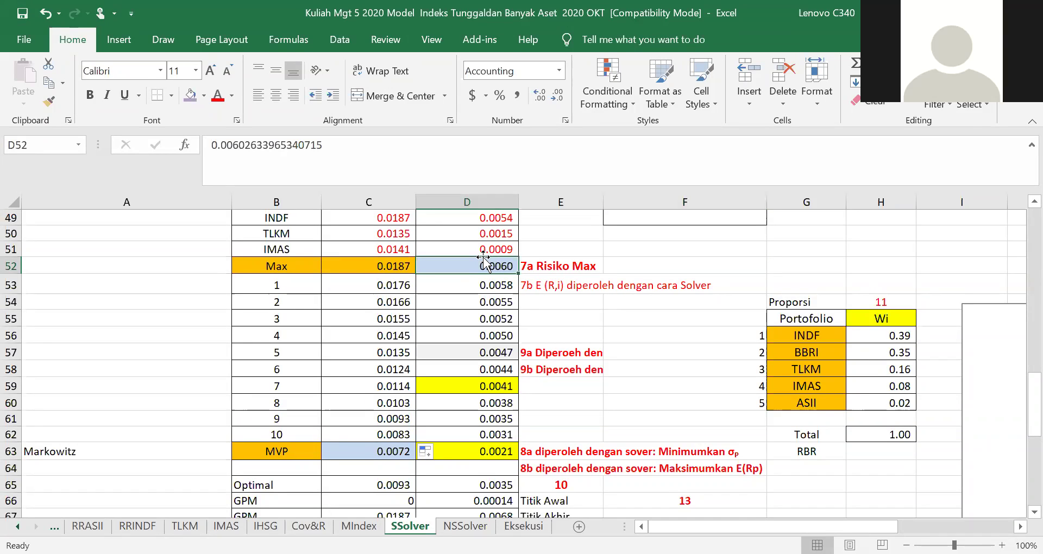
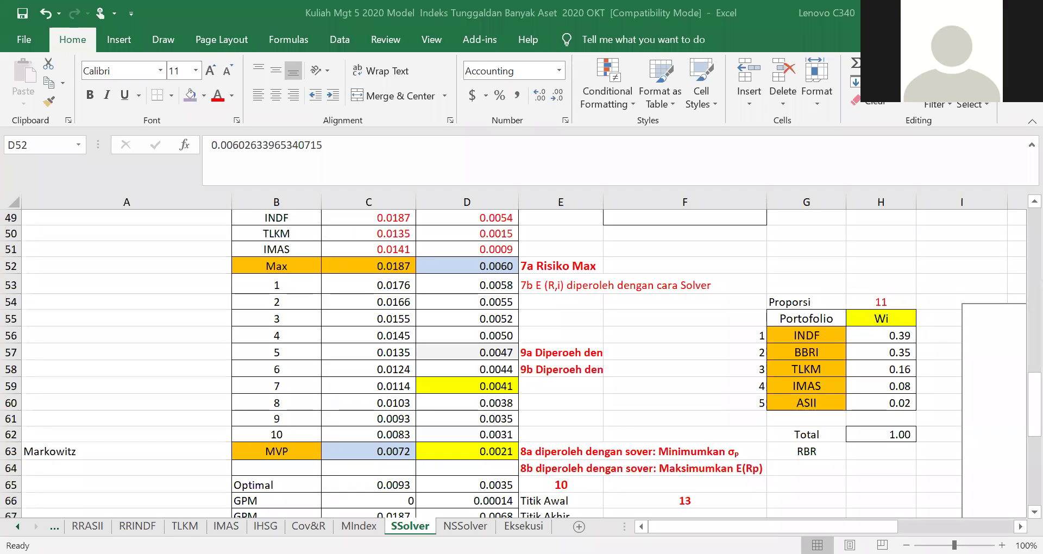
scroll(648, 364, "up", 2)
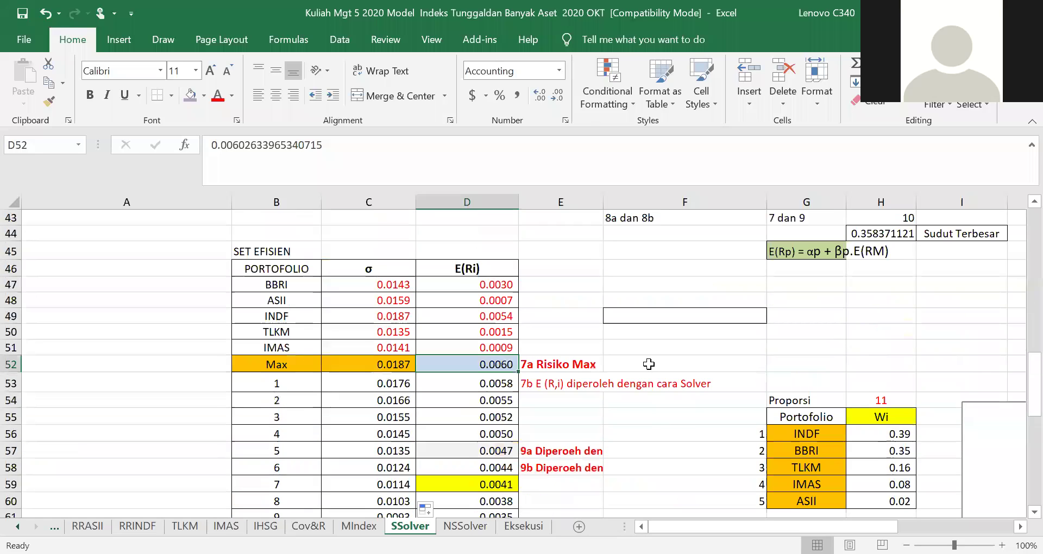
scroll(662, 357, "up", 1)
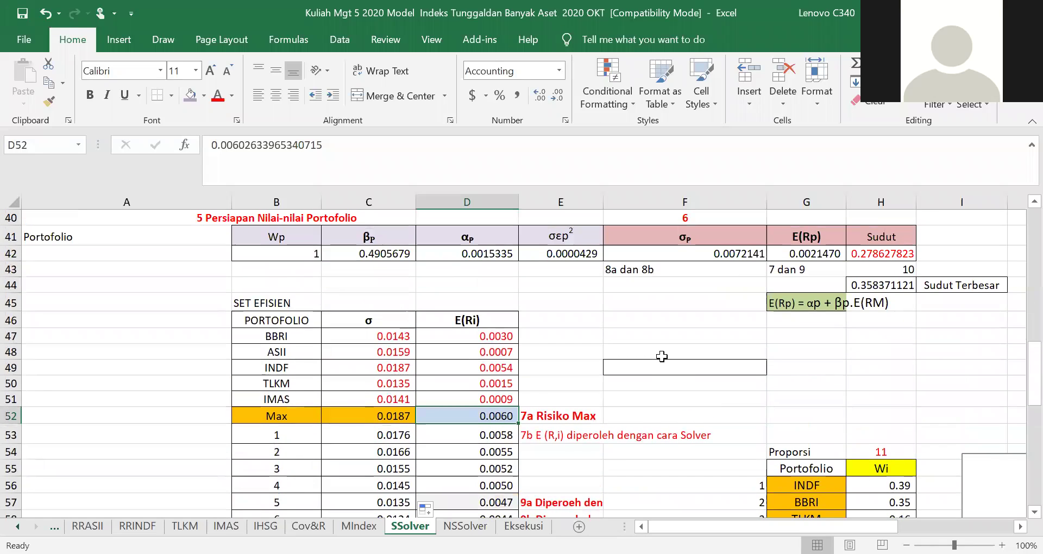
left_click(483, 463)
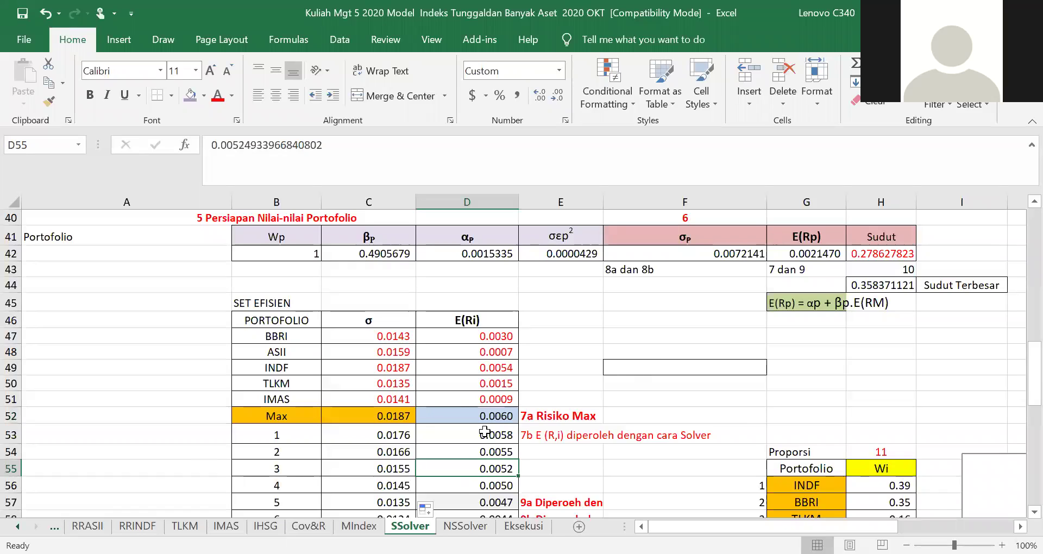
left_click(495, 418)
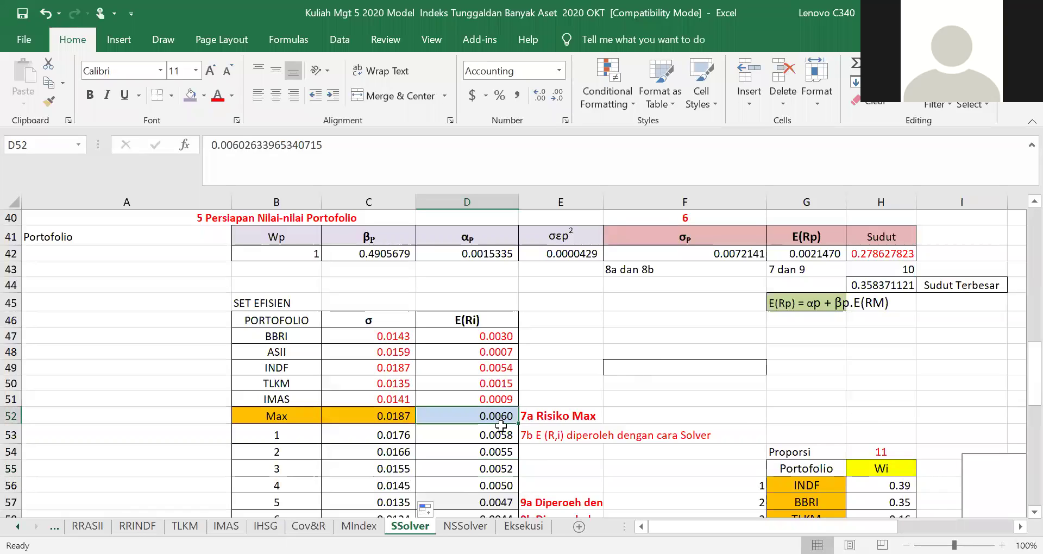
left_click(710, 345)
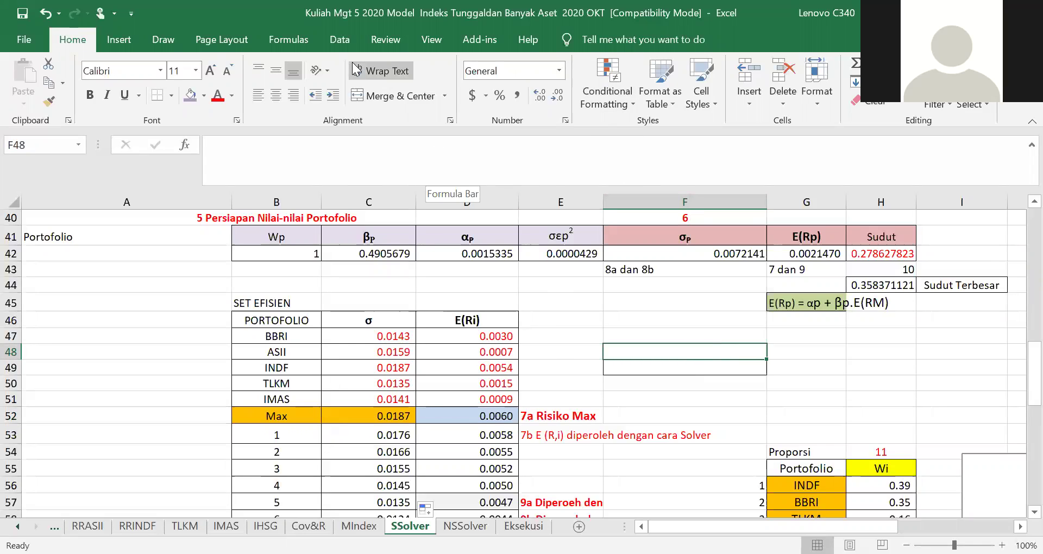
left_click(338, 42)
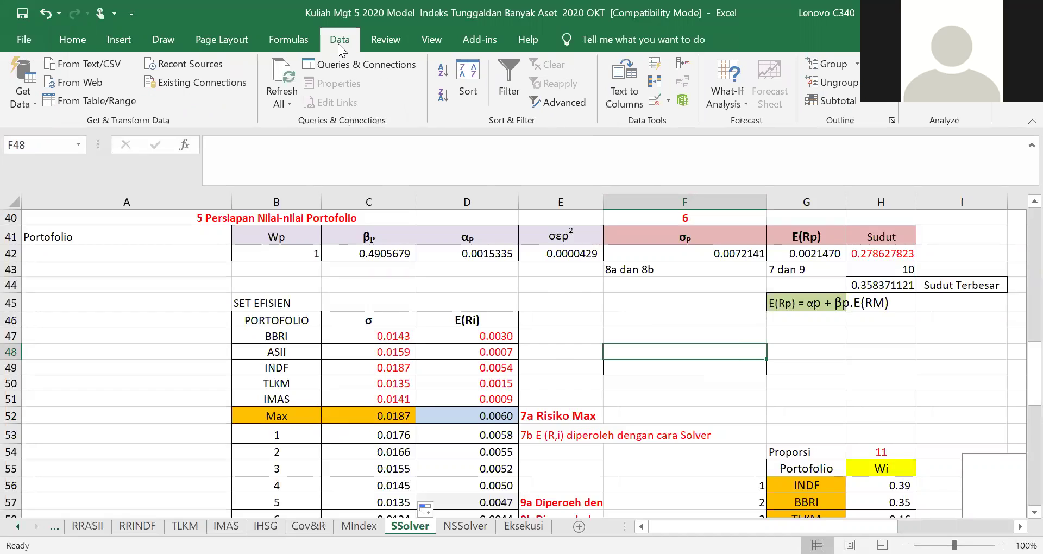
left_click(955, 107)
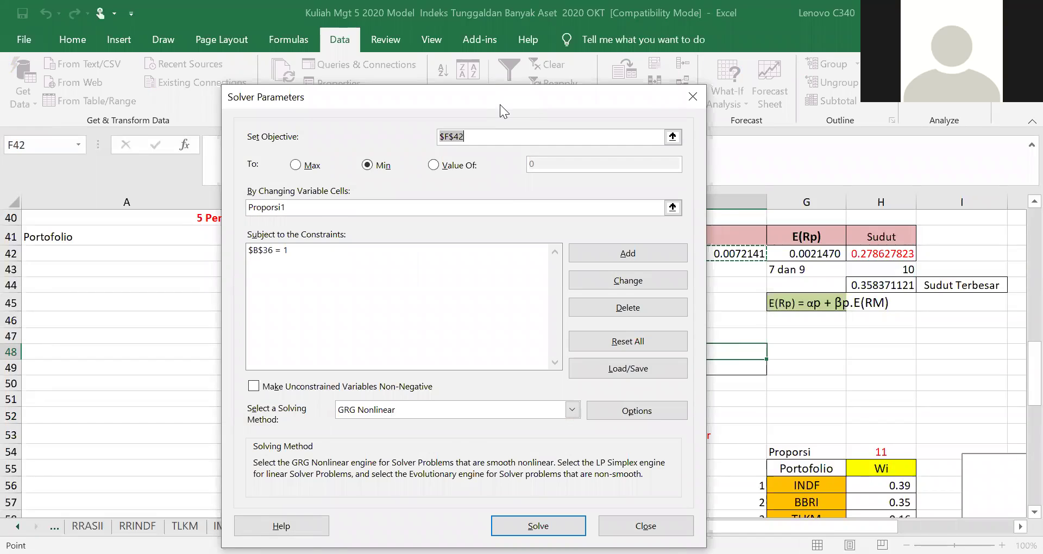
left_click_drag(500, 104, 647, 314)
left_click(839, 306)
Step: Open Solver and set its objective to the portfolio's expected return in G42
left_click(820, 256)
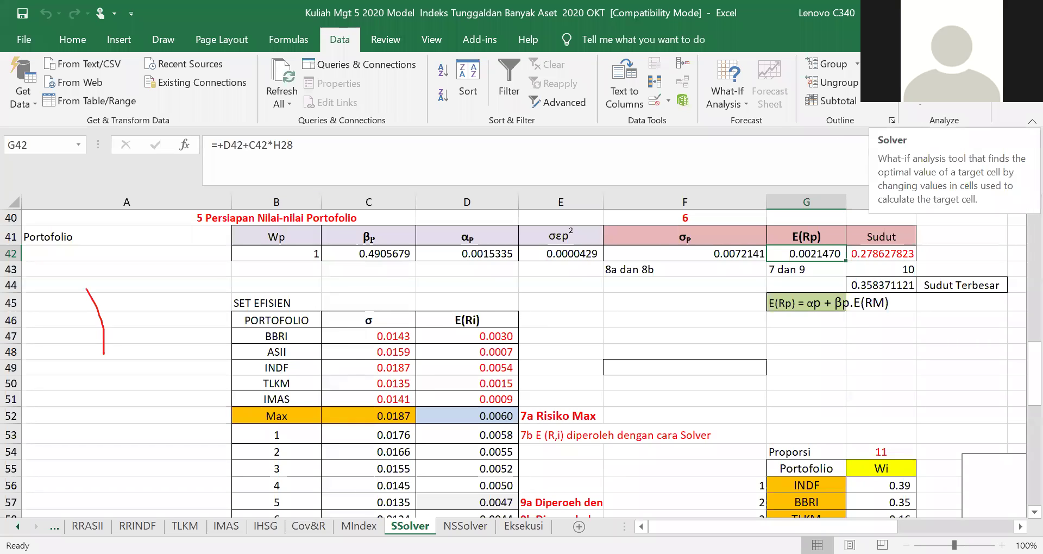
key("Left")
key("Return")
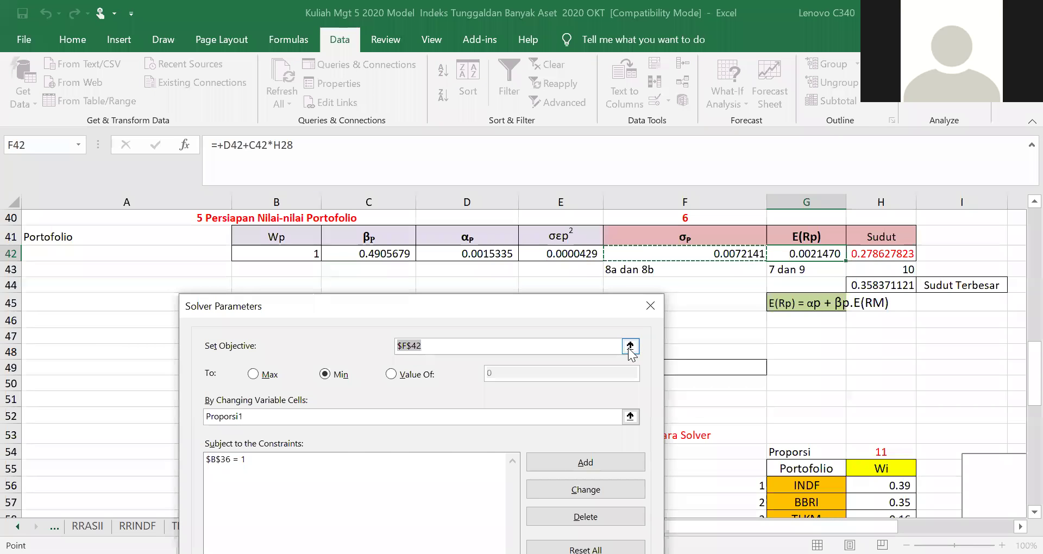
left_click(630, 346)
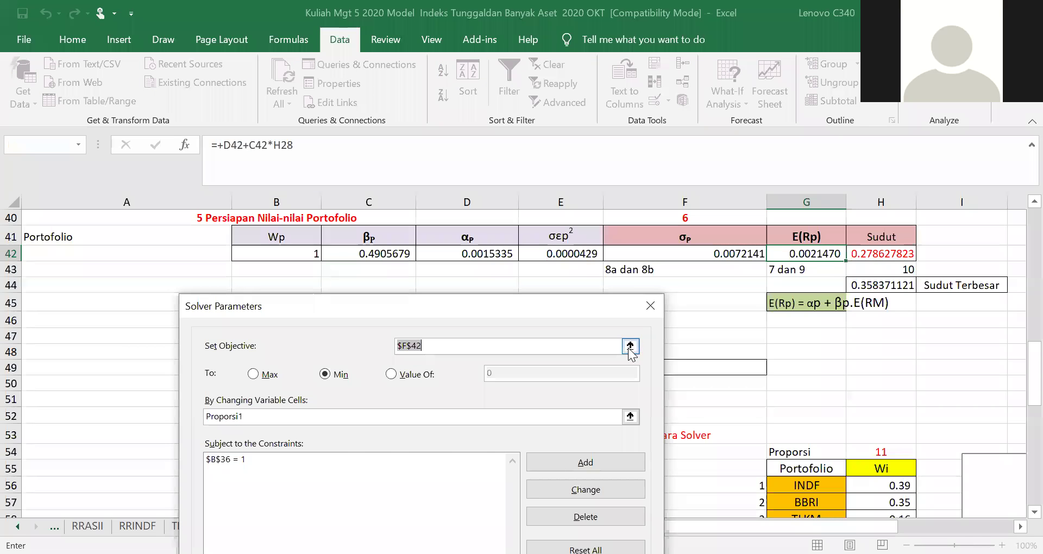
left_click(813, 254)
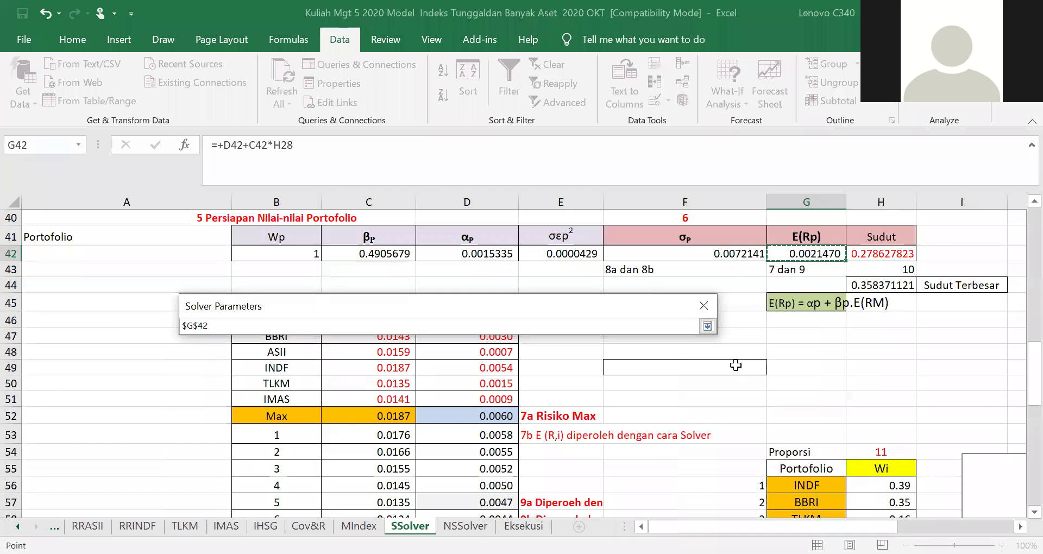
left_click(706, 326)
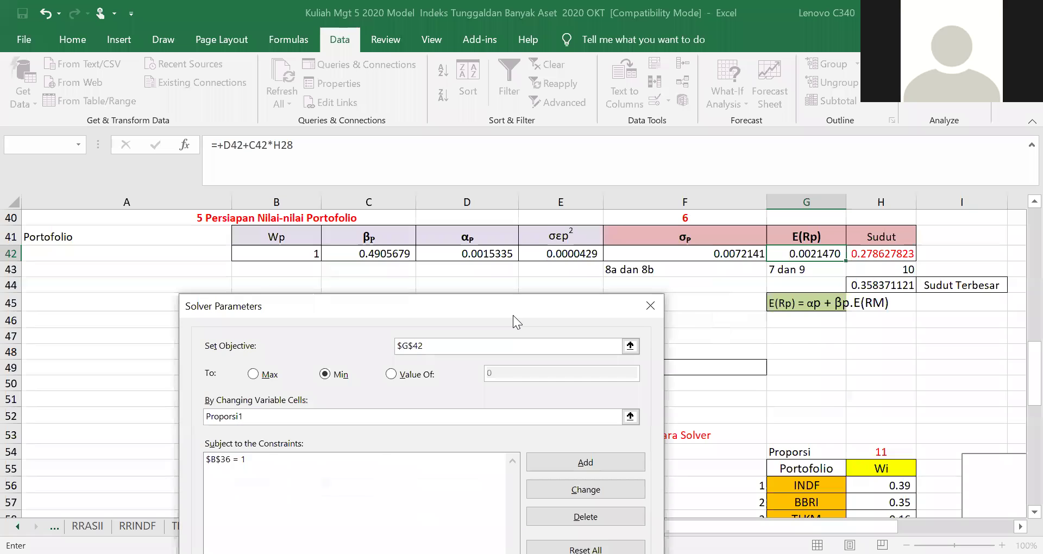
Step: Set Solver's changing variable cells to the five stock weights in C36:G36
left_click_drag(513, 315, 741, 320)
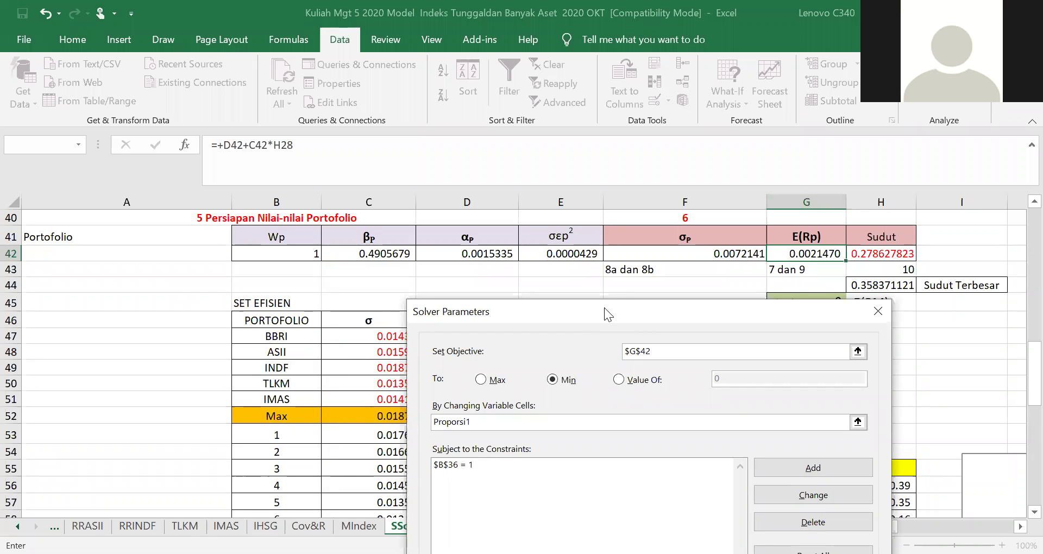
left_click_drag(604, 307, 740, 251)
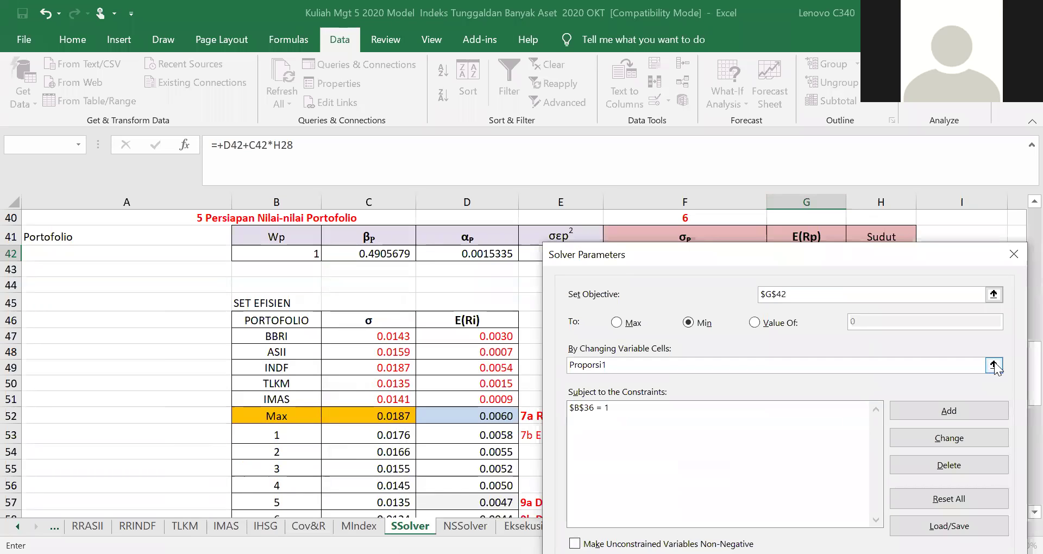
left_click(994, 365)
scroll(467, 288, "up", 3)
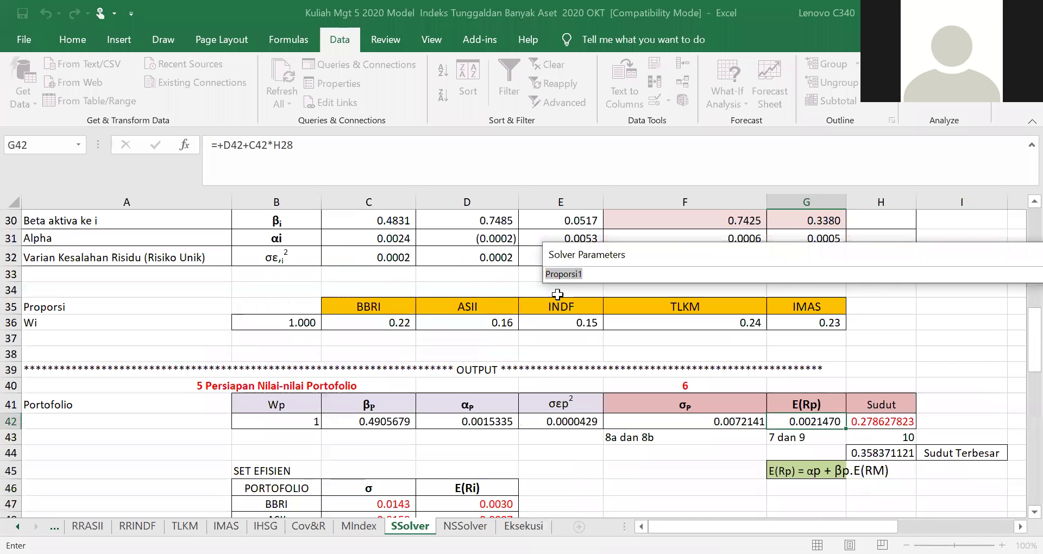
left_click(411, 321)
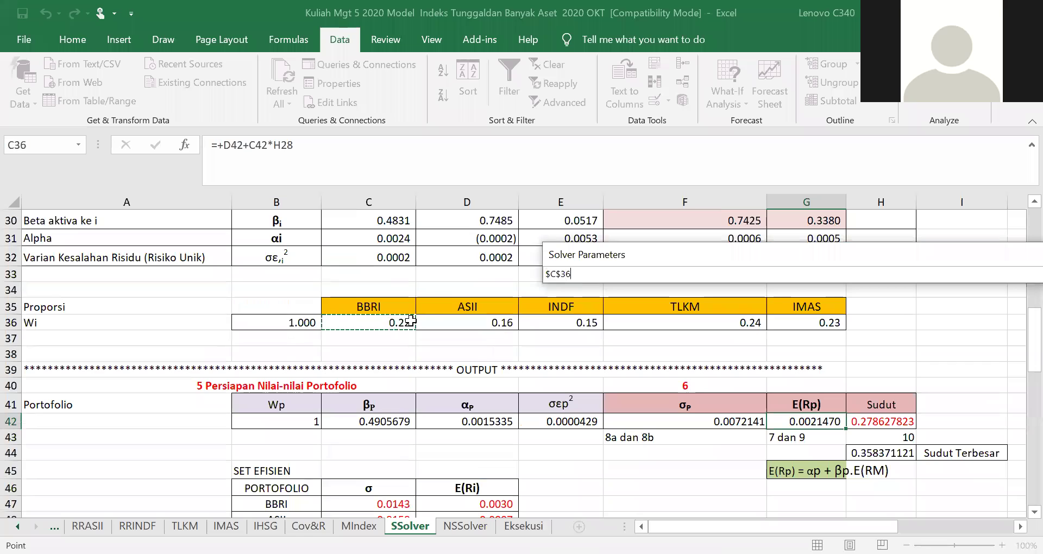
left_click_drag(411, 321, 807, 322)
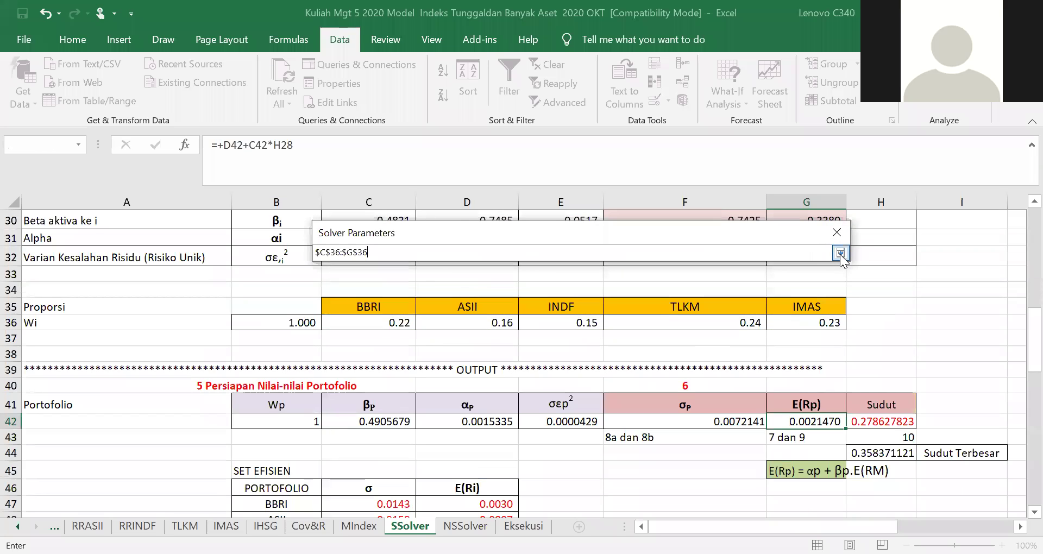
left_click(840, 253)
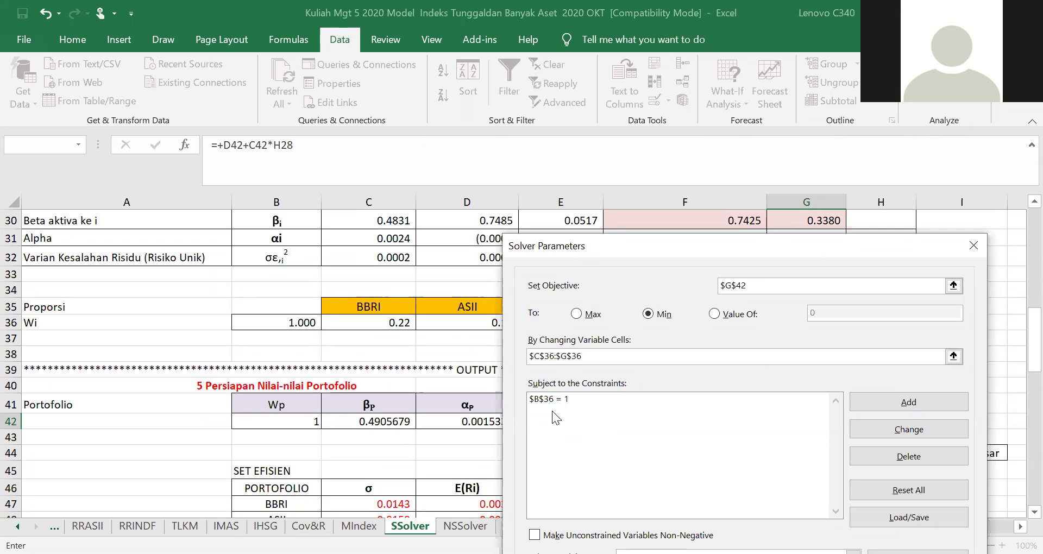
Step: Start a new Solver constraint that references the portfolio risk σp in cell F42
left_click(719, 398)
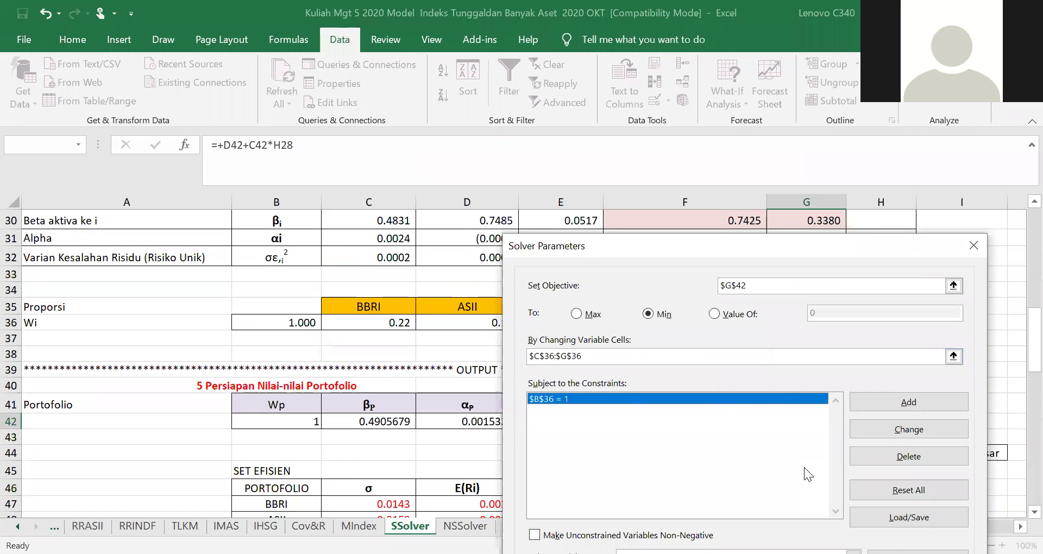
left_click(912, 403)
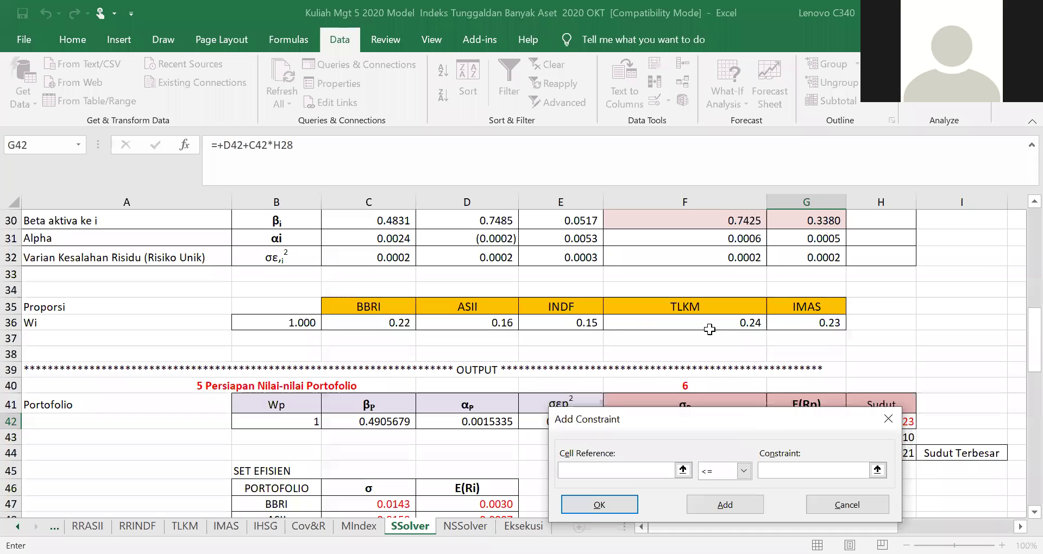
scroll(710, 330, "down", 2)
scroll(714, 375, "down", 1)
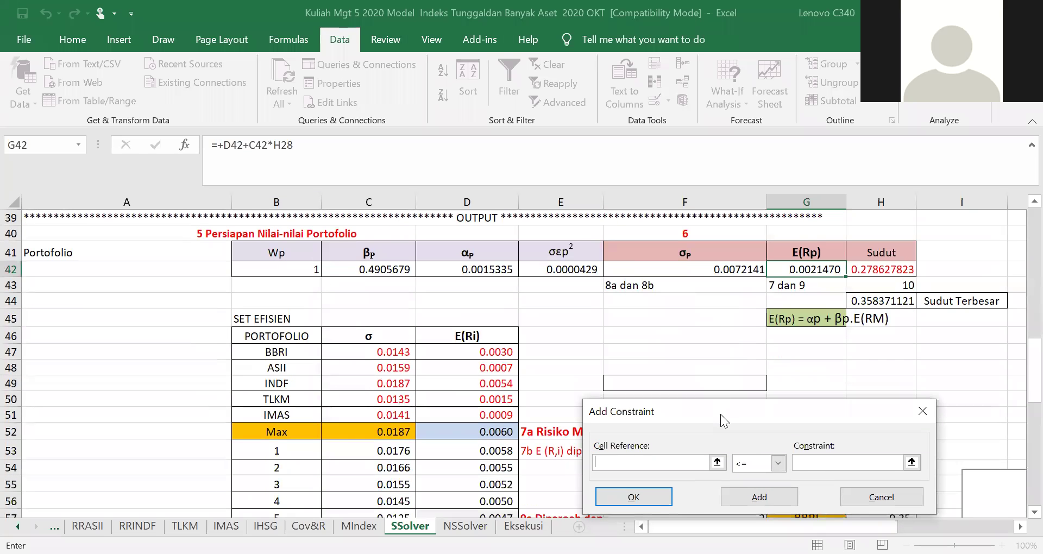
left_click_drag(721, 414, 710, 338)
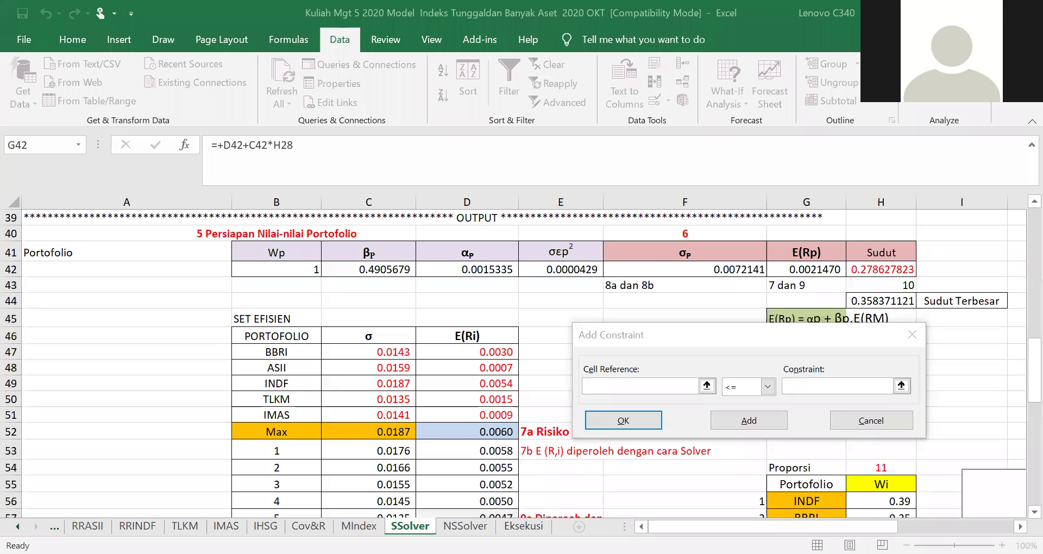
left_click(707, 385)
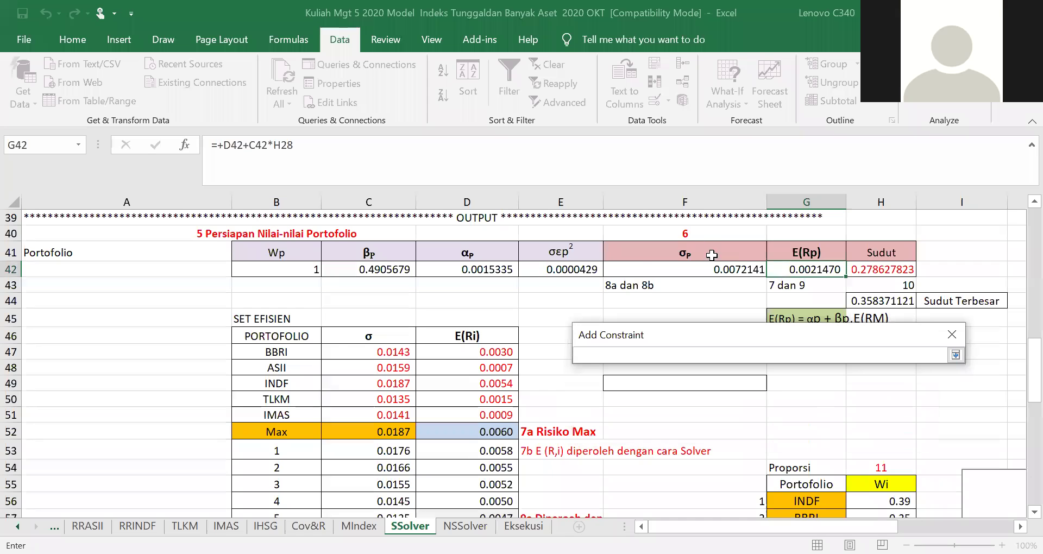
left_click(713, 268)
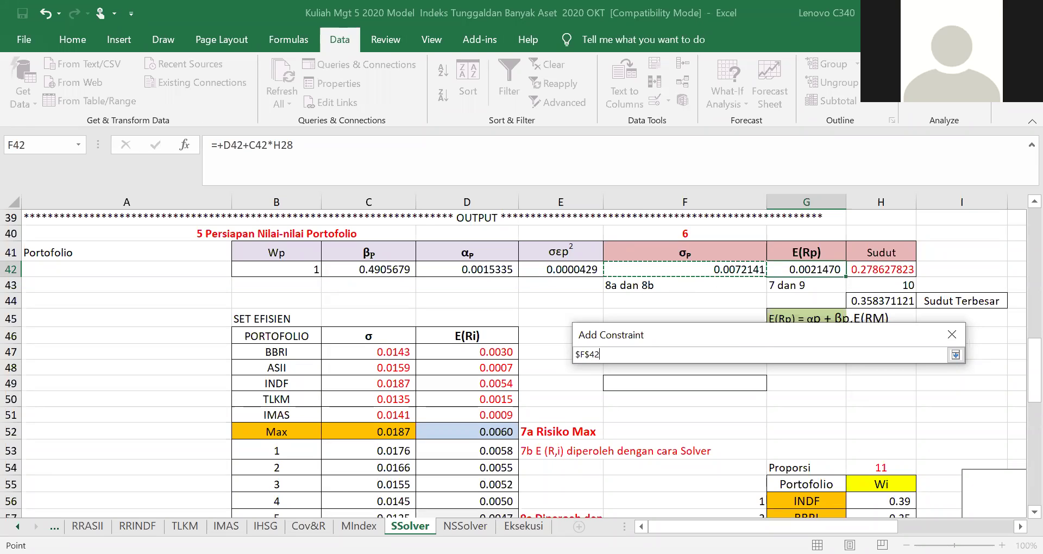
key("Return")
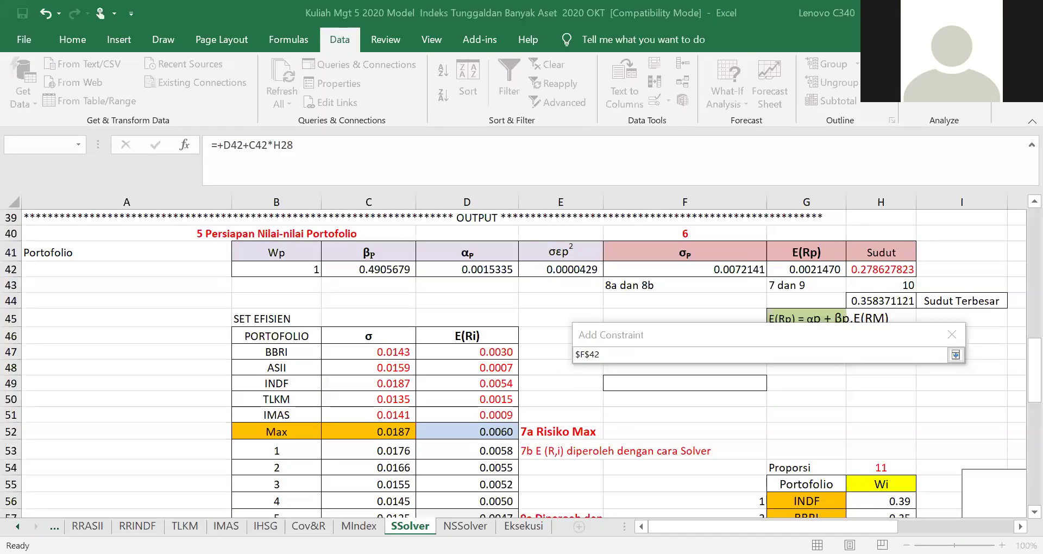
left_click(706, 269)
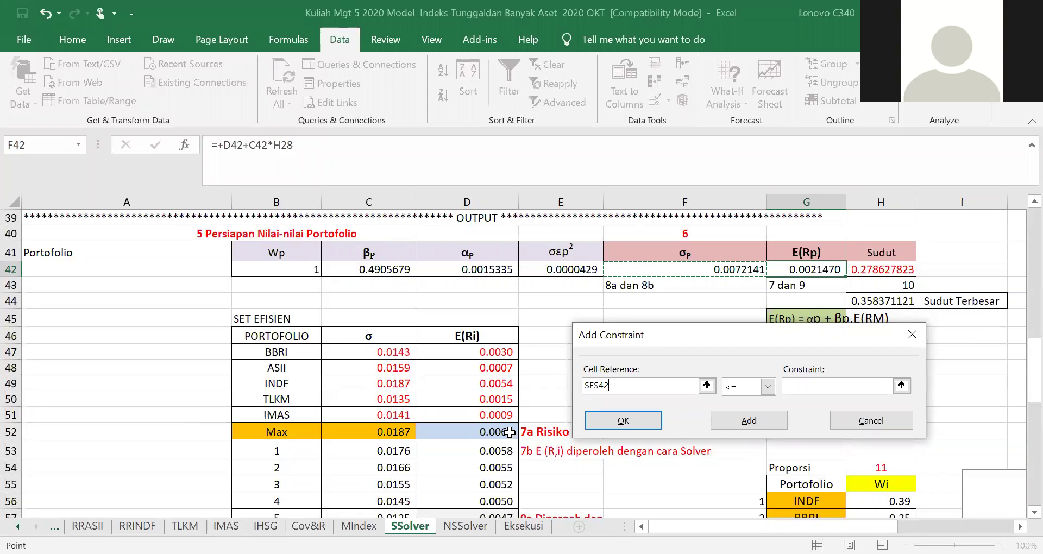
Step: Make the constraint require F42 = C52, the Max row's risk, and add it to the Solver model
left_click(769, 386)
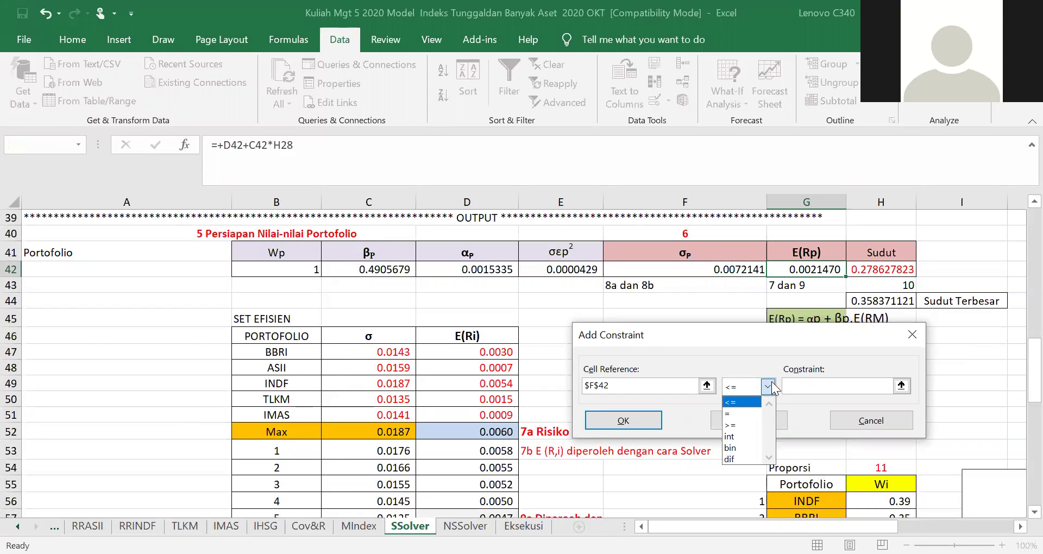
left_click(741, 414)
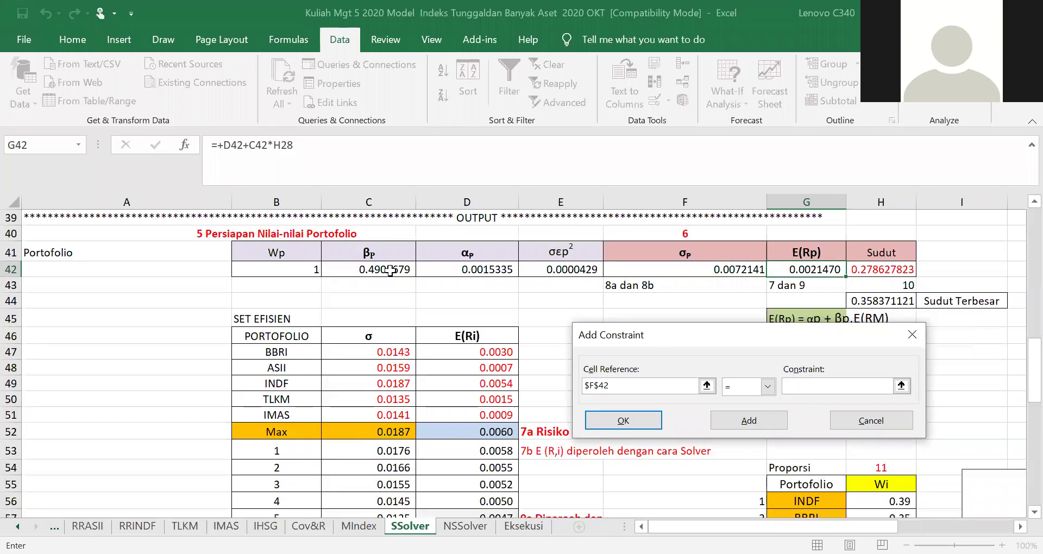
left_click(902, 386)
left_click(390, 438)
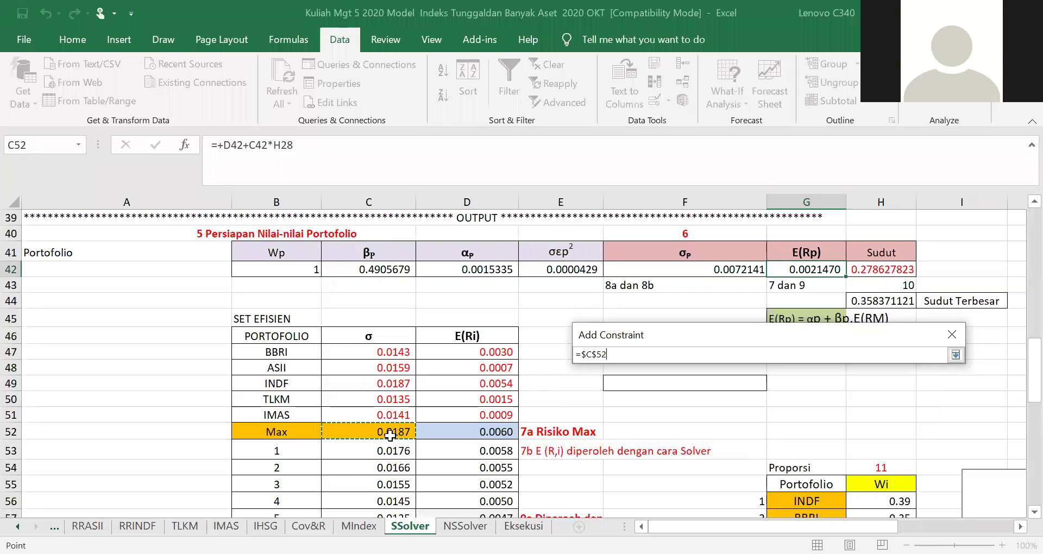
left_click(956, 356)
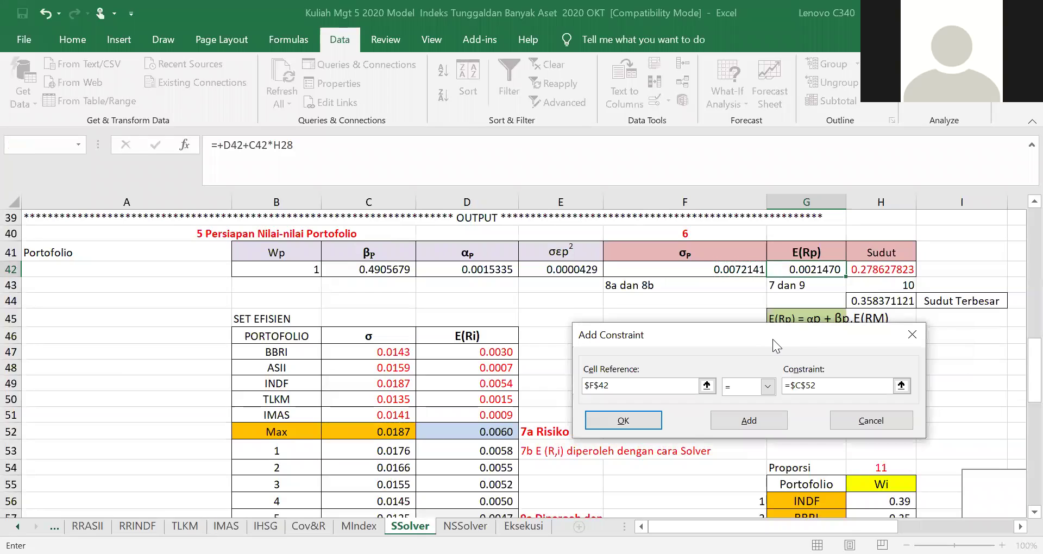
left_click_drag(772, 339, 763, 349)
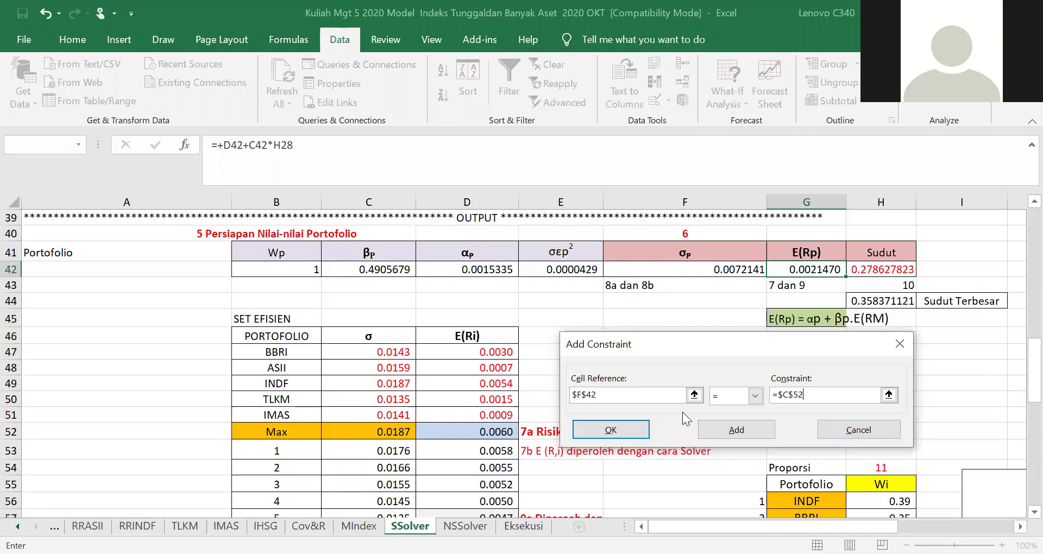
left_click(595, 429)
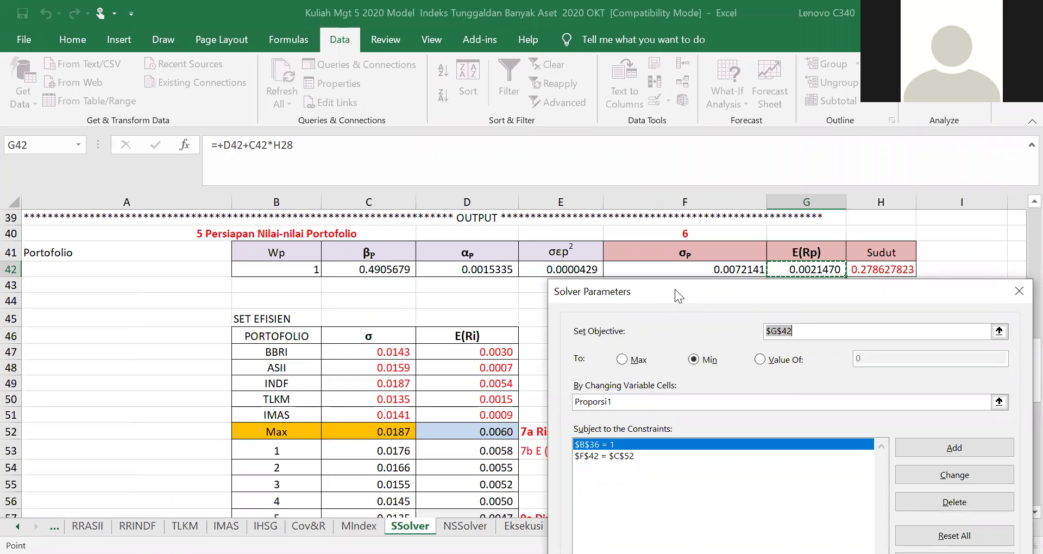
Step: Run Solver with the Min objective on G42 and keep the solution
left_click_drag(675, 289, 212, 114)
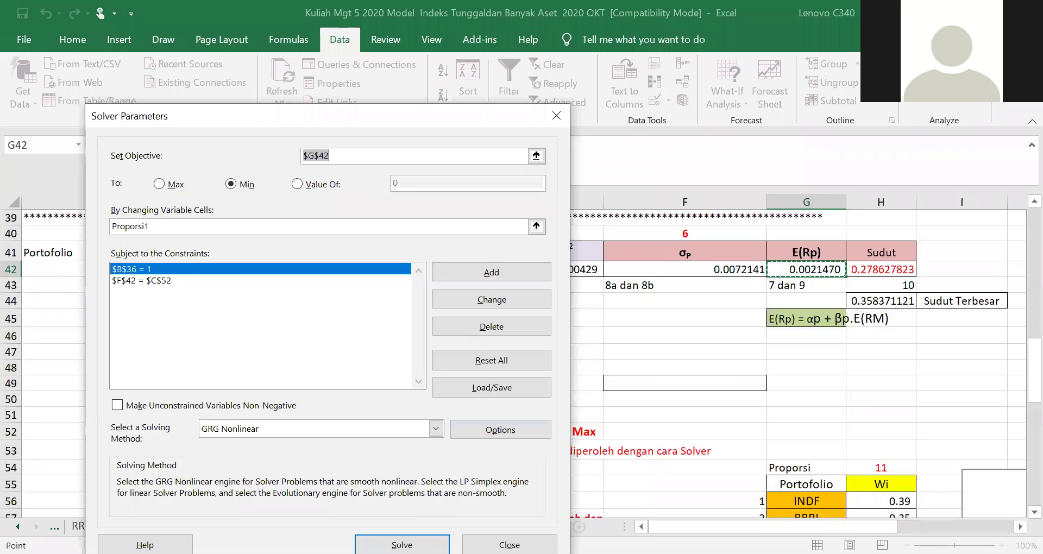
left_click(402, 545)
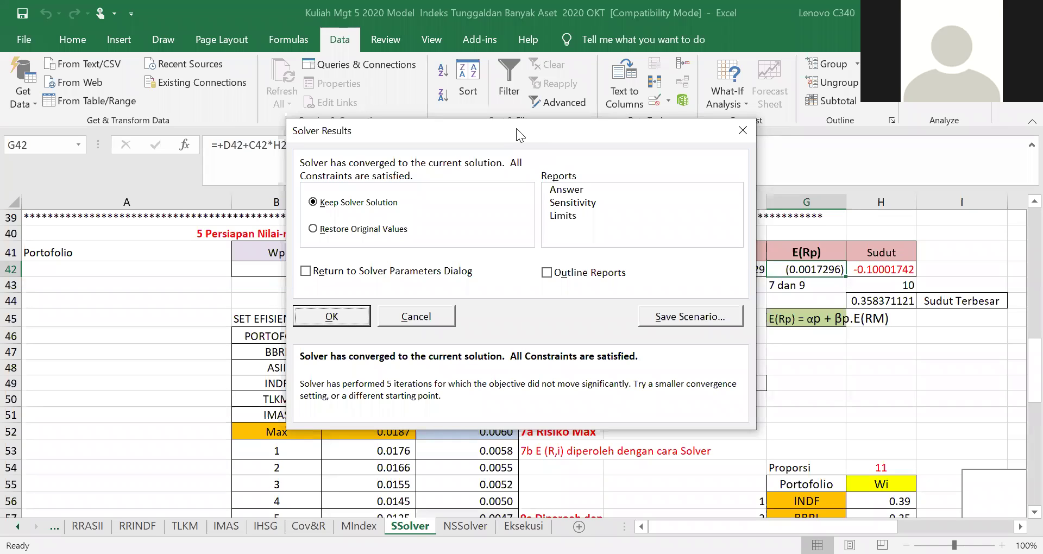
left_click_drag(516, 129, 763, 301)
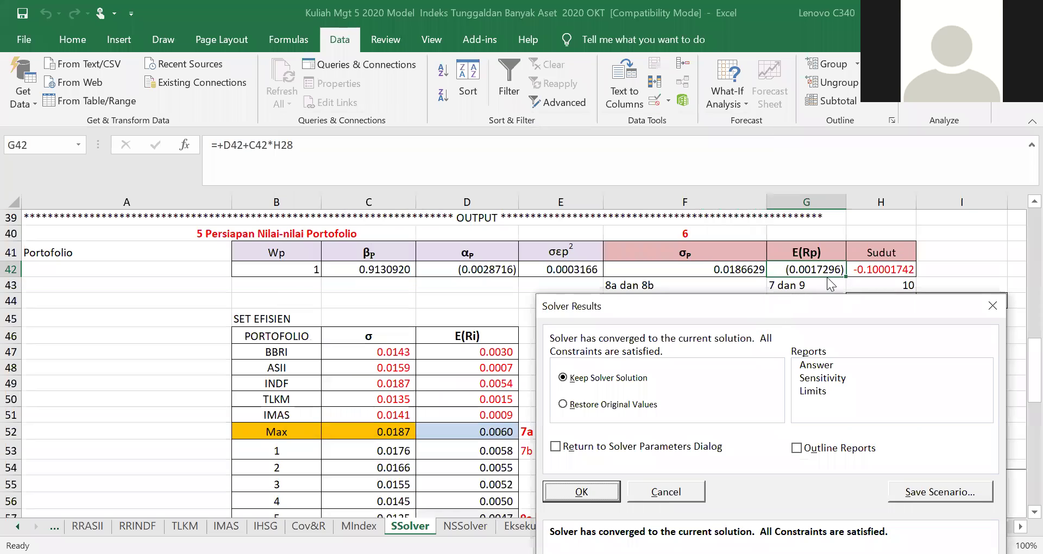
left_click(587, 494)
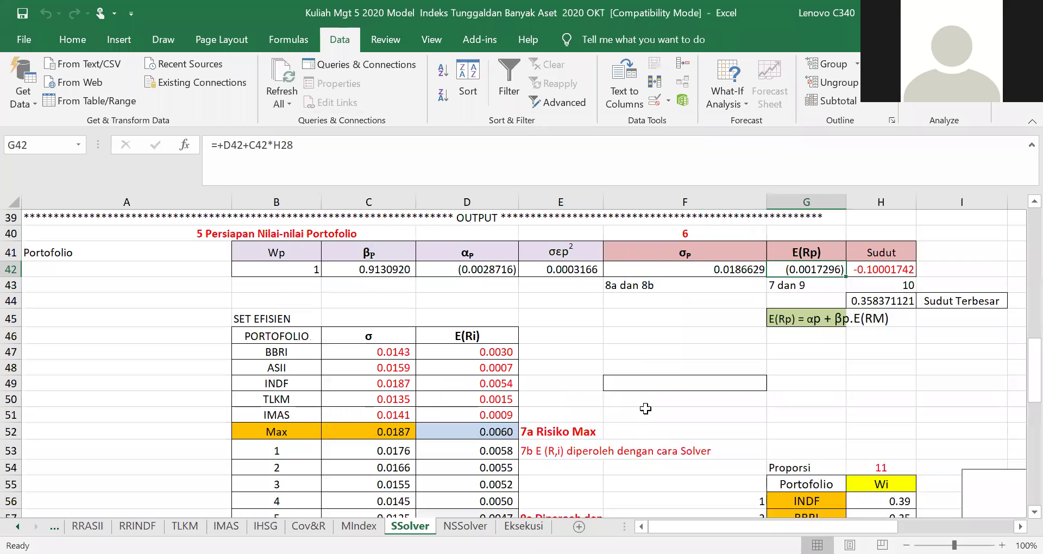
Step: Reset all five stock weights in C36:G36 to 0.2
scroll(581, 365, "up", 3)
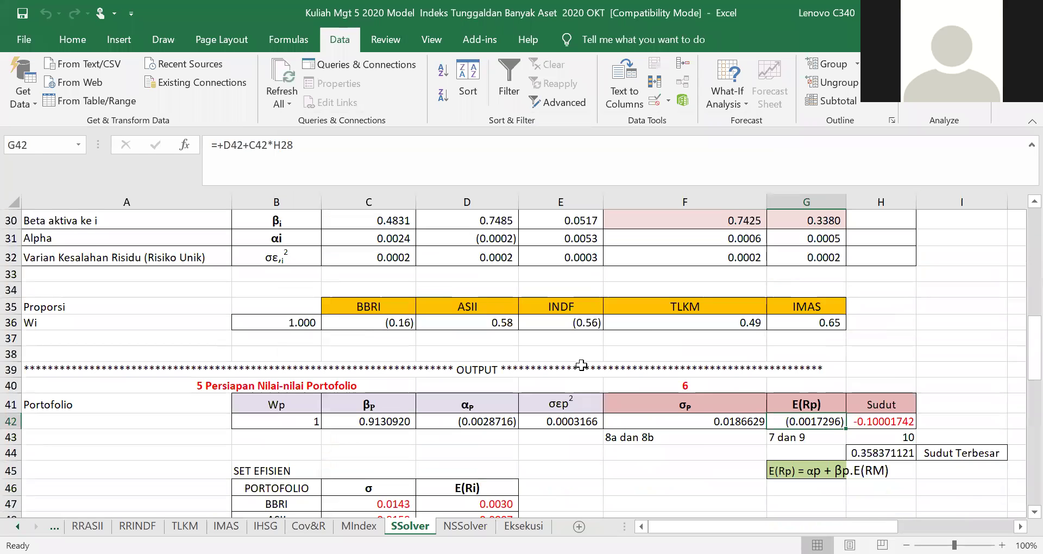
scroll(407, 380, "up", 3)
left_click(405, 374)
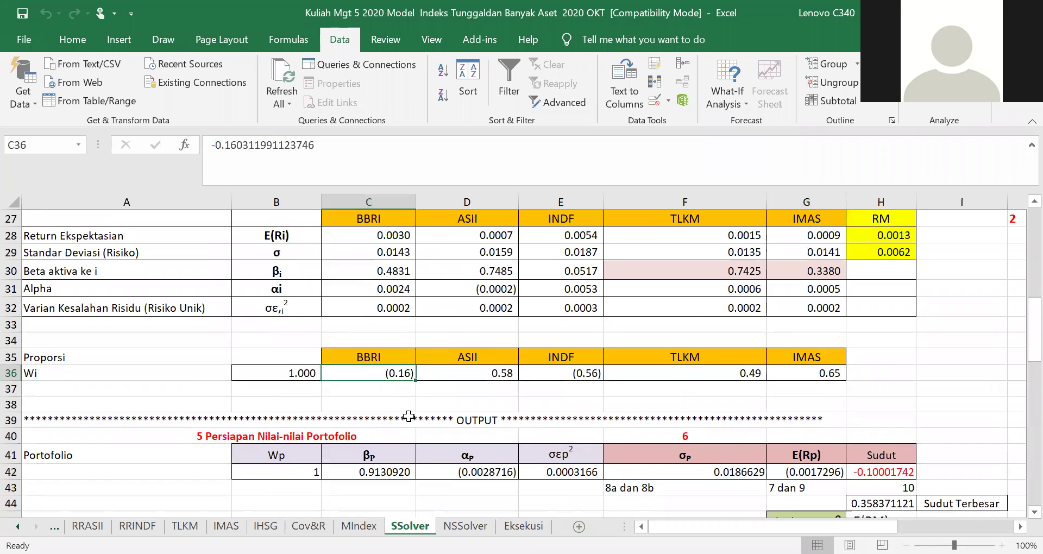
type("0.2")
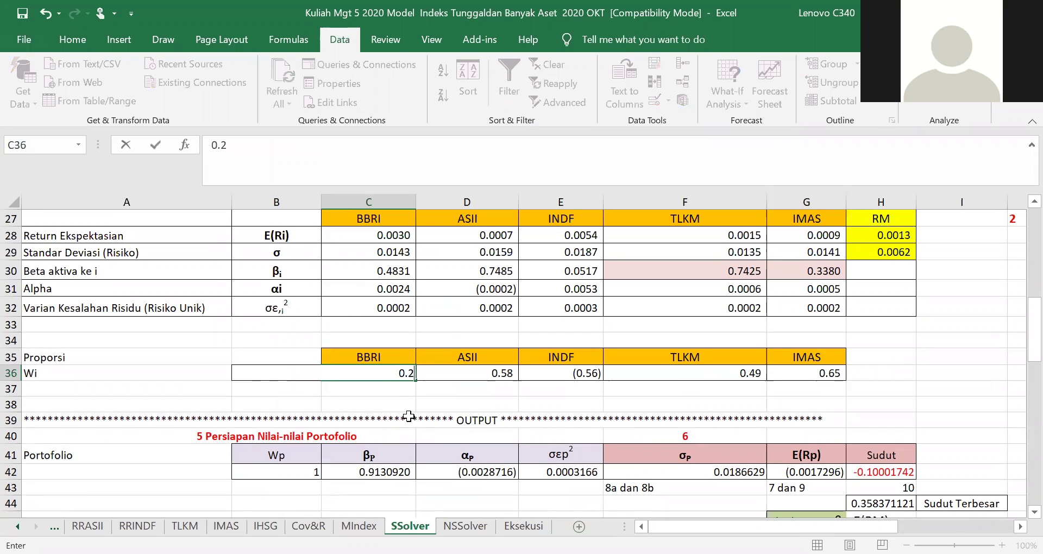
left_click(418, 389)
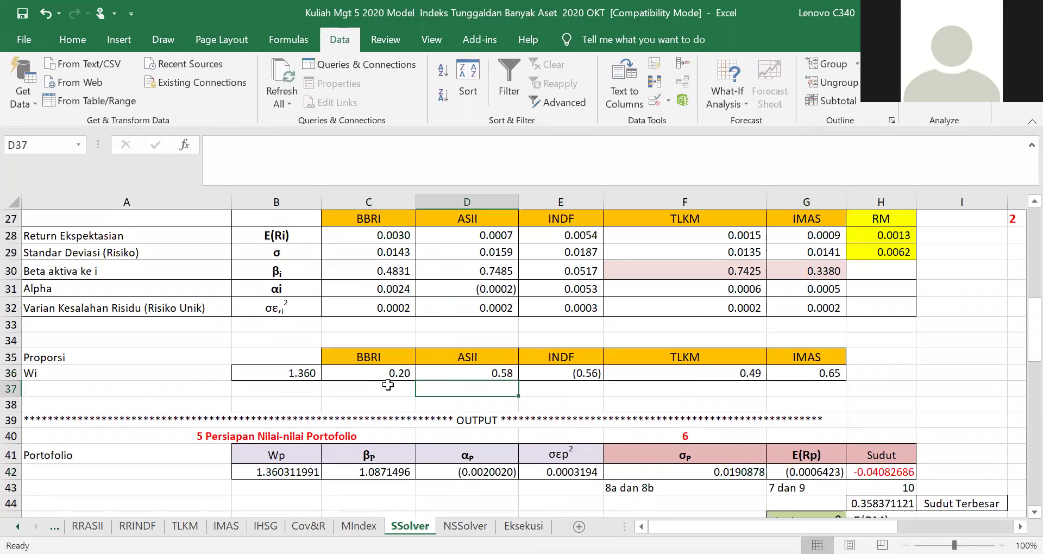
left_click(384, 375)
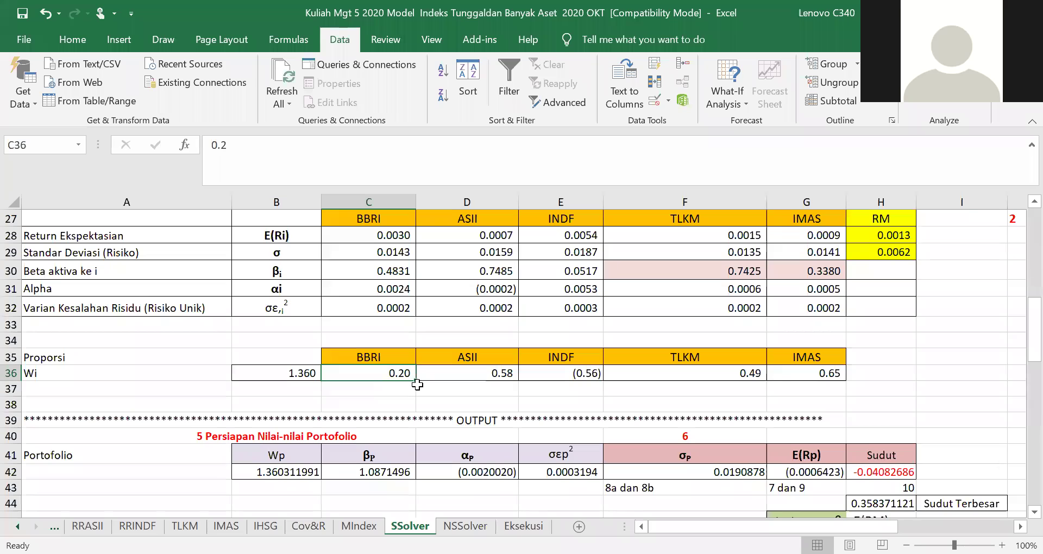
left_click_drag(416, 384, 806, 384)
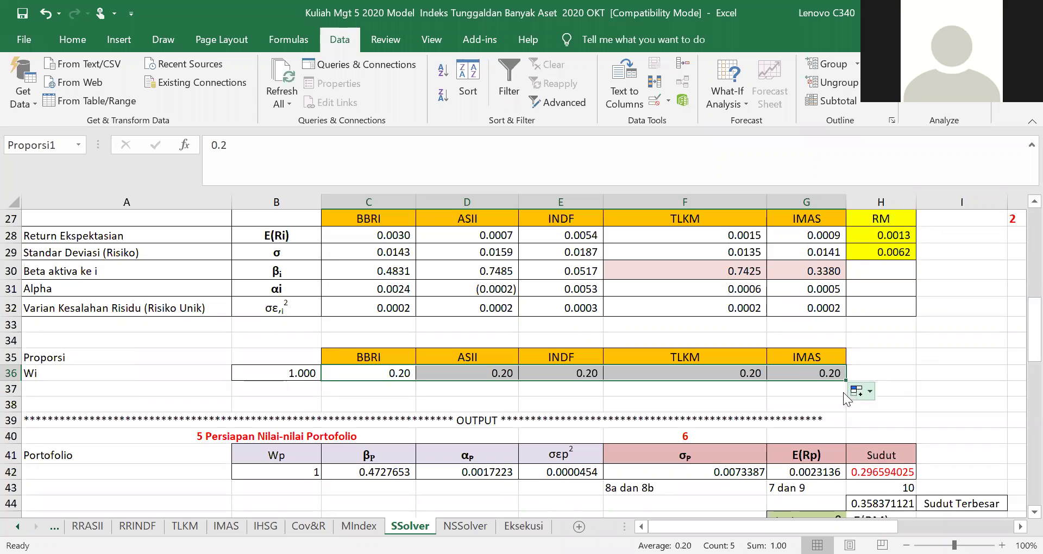
key("Tab")
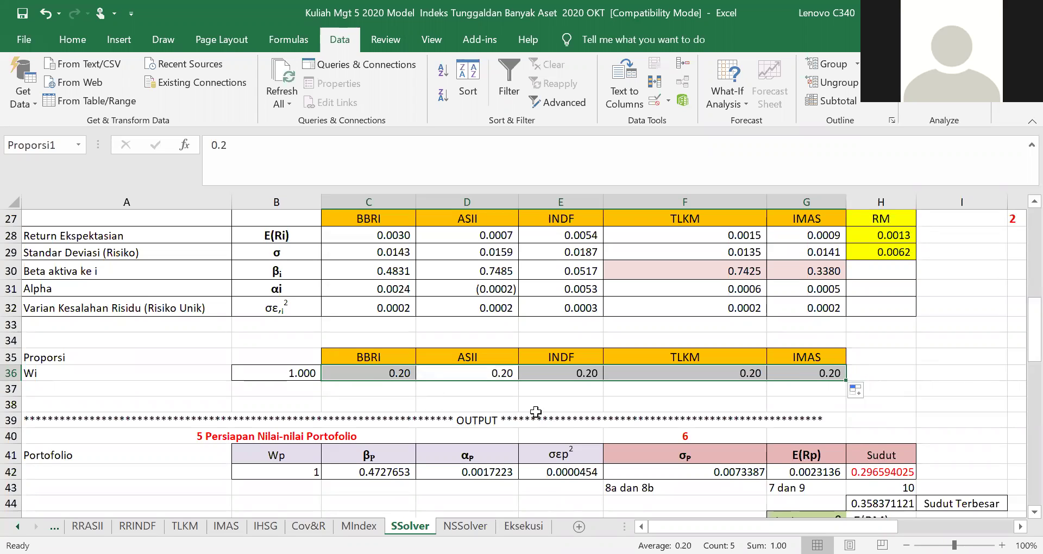
Step: Select the portfolio expected return E(Rp) in cell G42 and open Solver for it
scroll(778, 478, "down", 3)
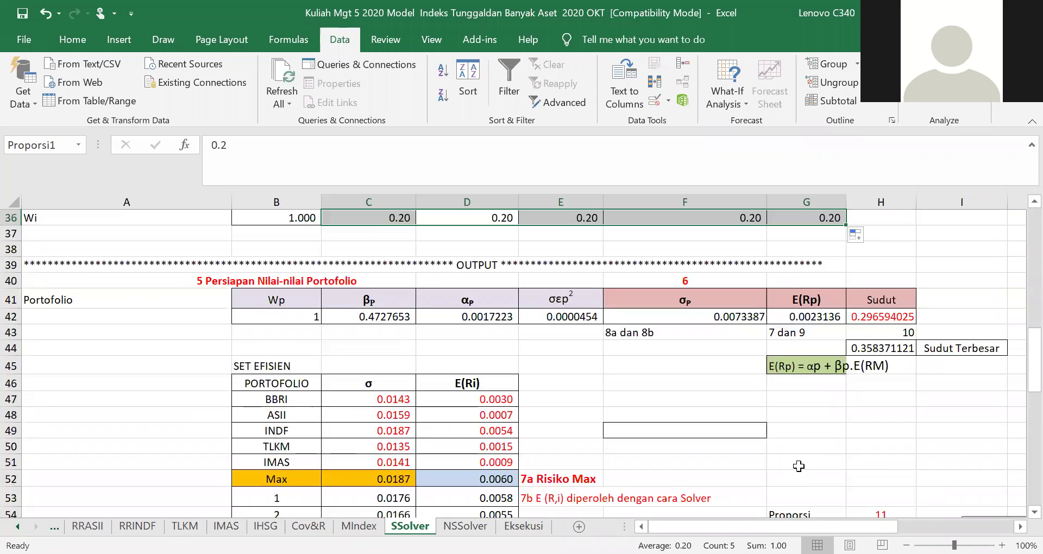
scroll(804, 462, "down", 1)
scroll(801, 464, "up", 2)
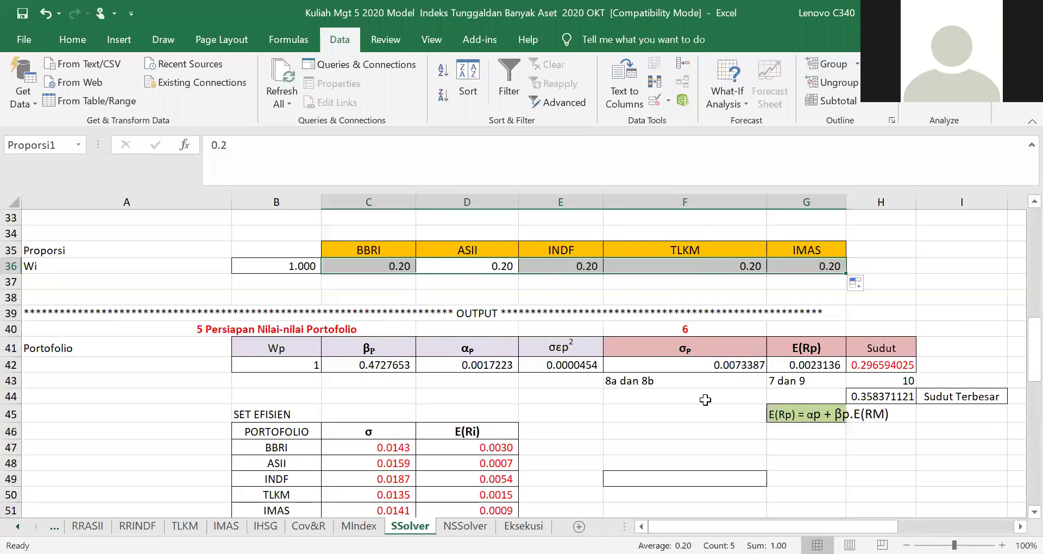
left_click(801, 368)
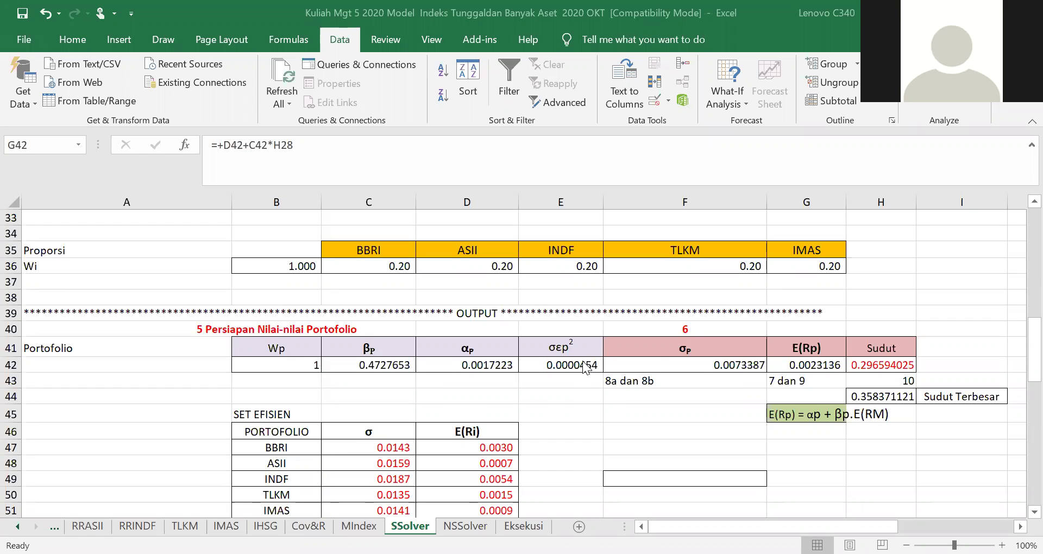
left_click(805, 371)
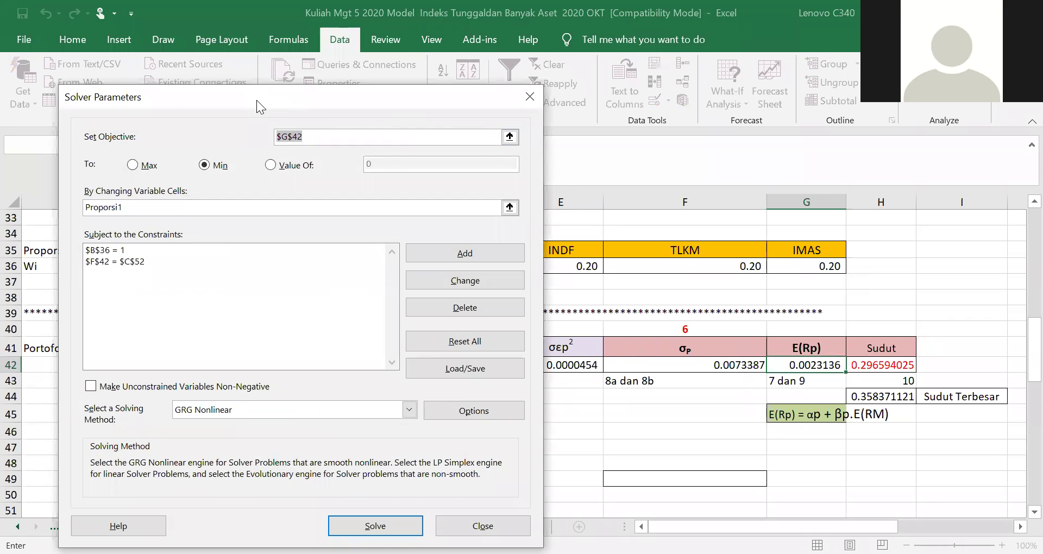
Step: Compare the Solver objective, changing cells and constraints with the stock weights and portfolio output values on the sheet
left_click_drag(256, 100, 671, 354)
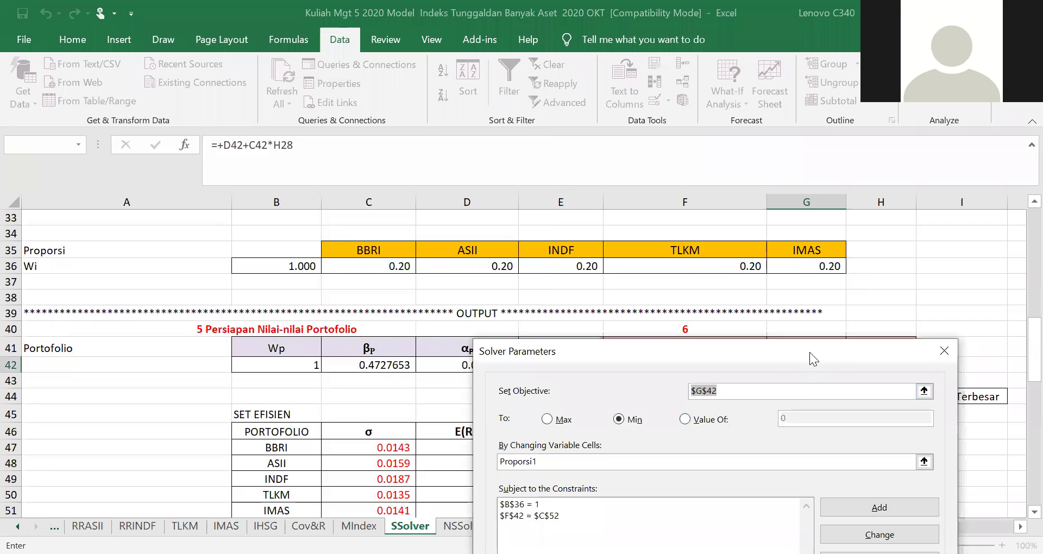
left_click_drag(809, 352, 726, 437)
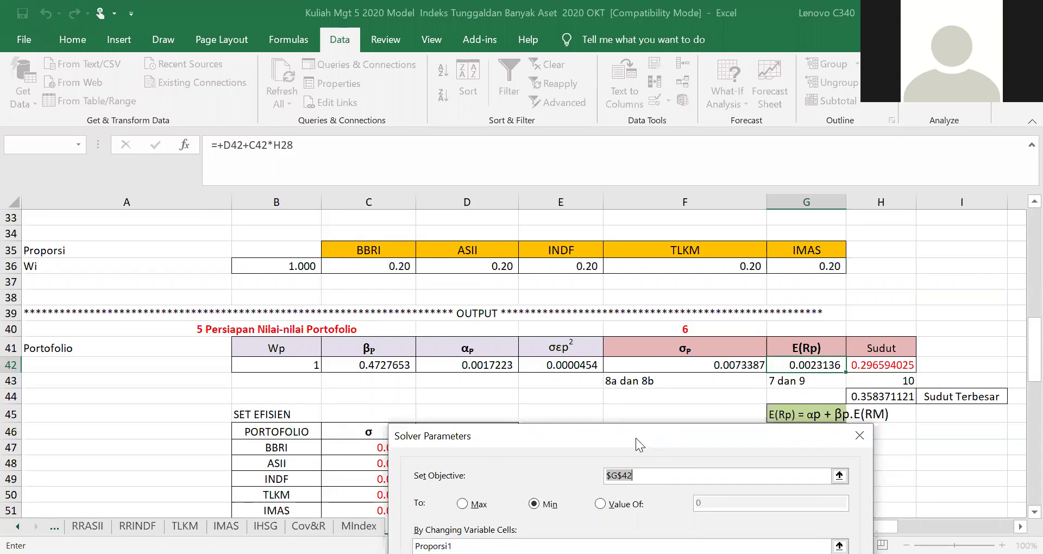
left_click_drag(636, 438, 859, 237)
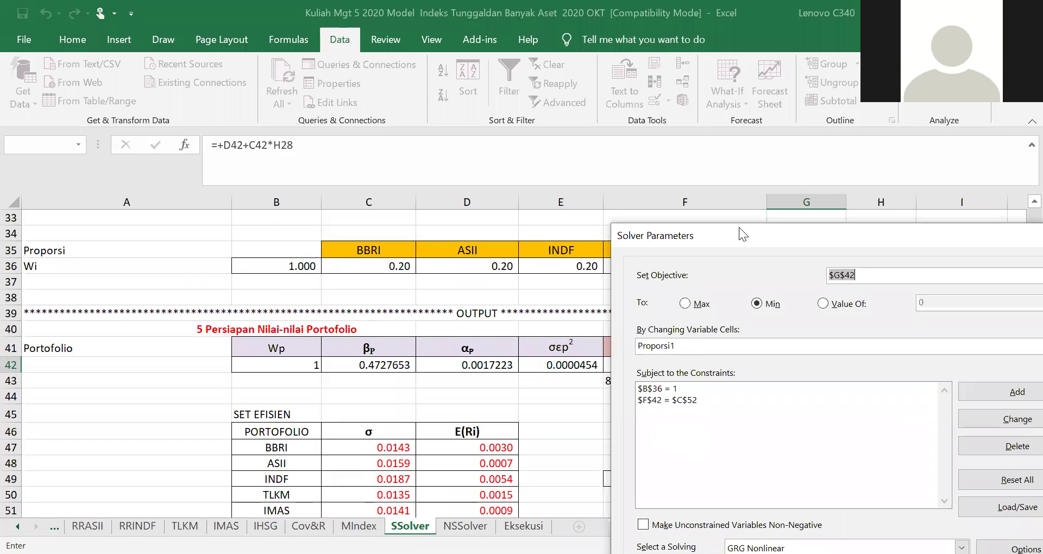
left_click_drag(739, 227, 717, 405)
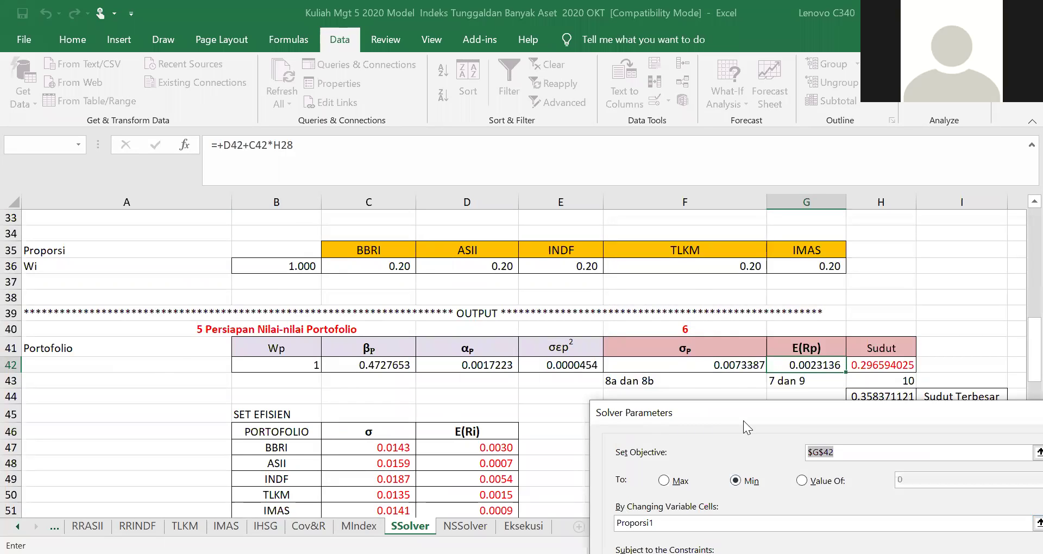
left_click_drag(743, 422, 715, 361)
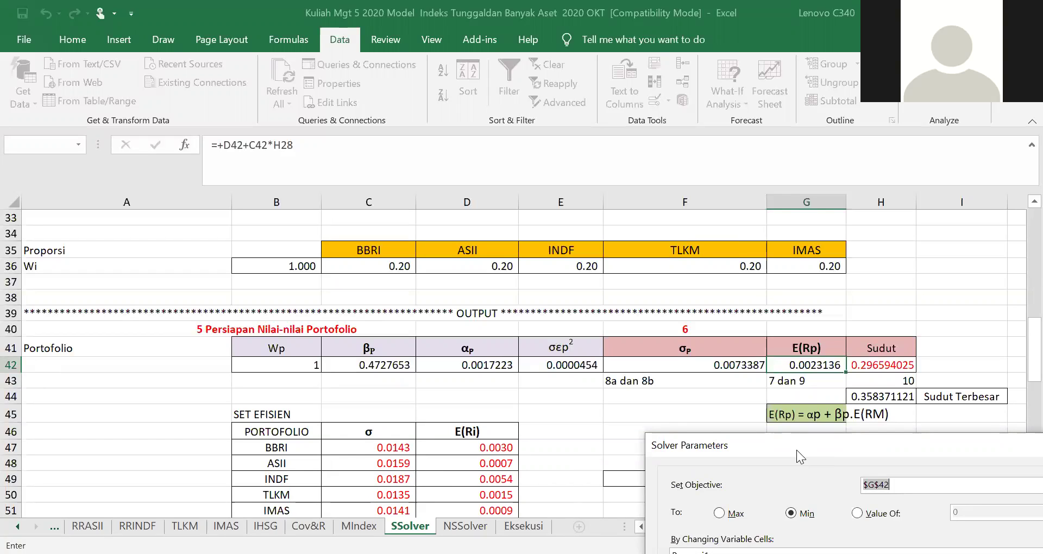
left_click_drag(796, 450, 791, 263)
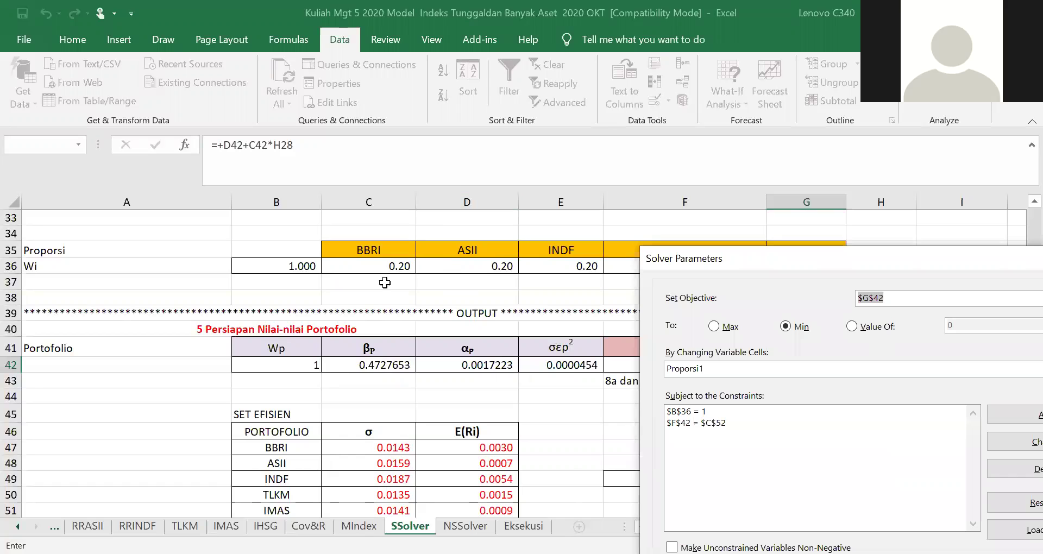
Step: Try to run Solver with D52, the Max row's expected return, as the objective cell
left_click(385, 300)
scroll(384, 300, "down", 3)
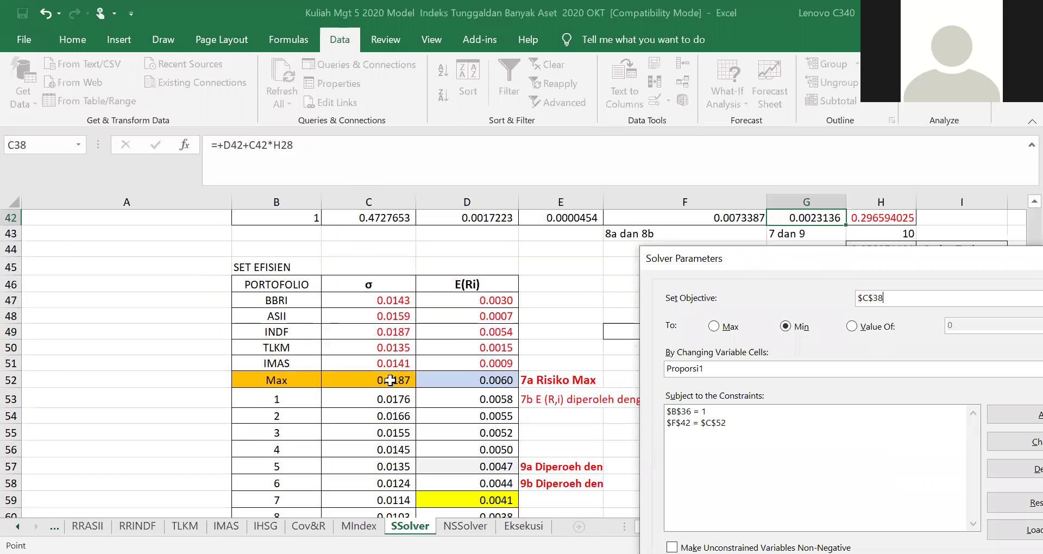
left_click(489, 382)
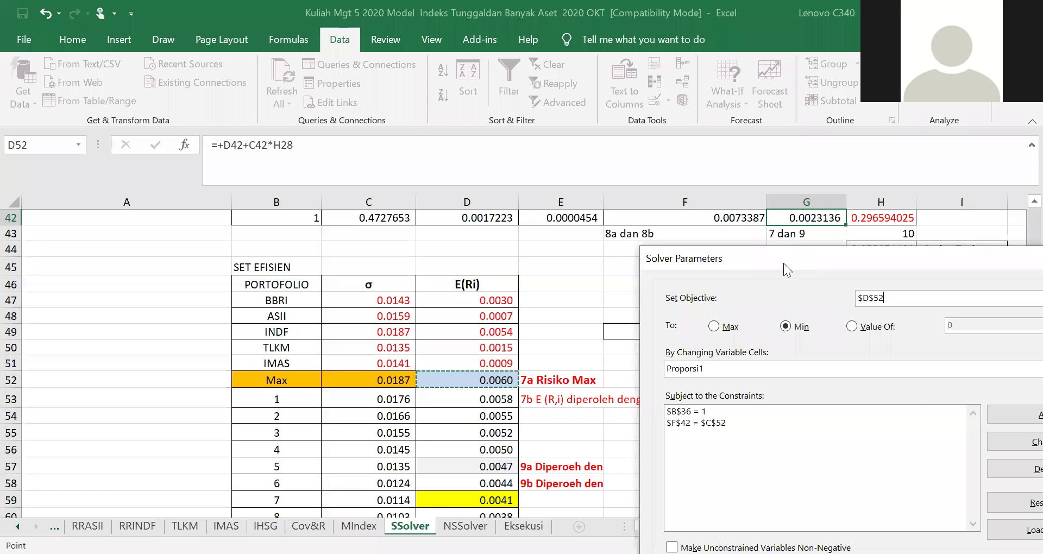
left_click_drag(784, 263, 415, 81)
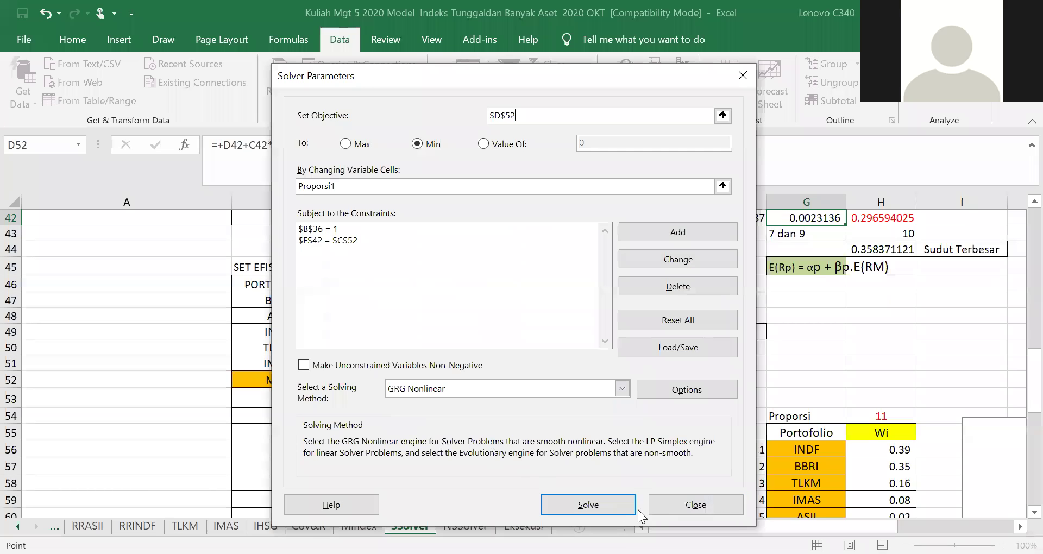
left_click(612, 506)
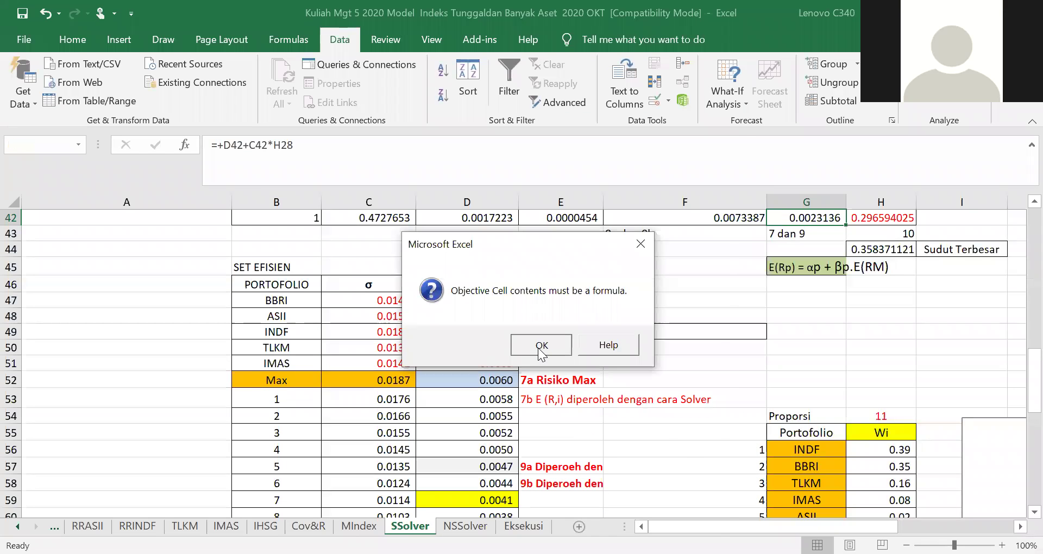
left_click(537, 347)
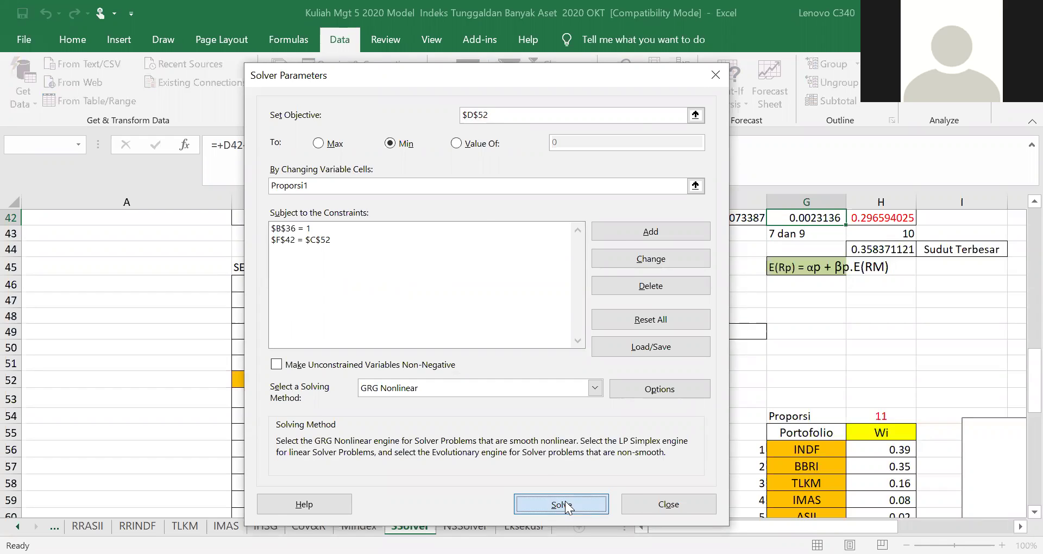
left_click(565, 500)
left_click(538, 345)
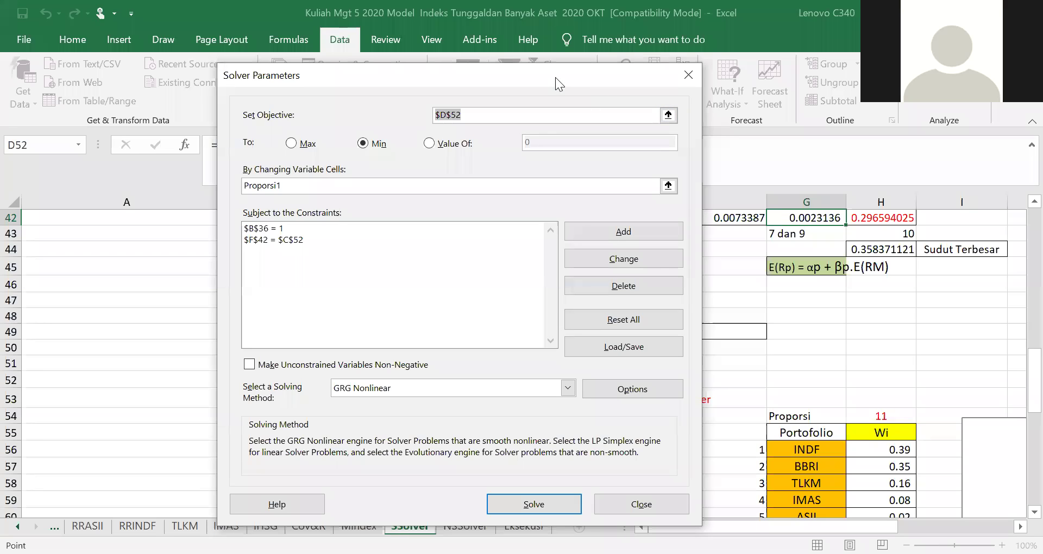
Step: Set the Solver objective back to the portfolio expected return in G42
left_click_drag(555, 77, 677, 300)
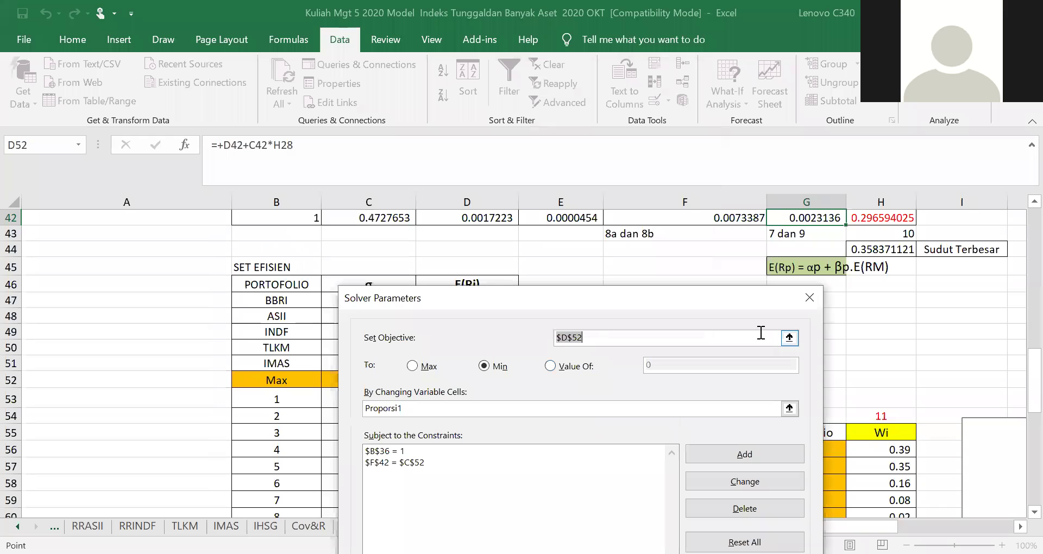
left_click(790, 337)
scroll(843, 272, "up", 1)
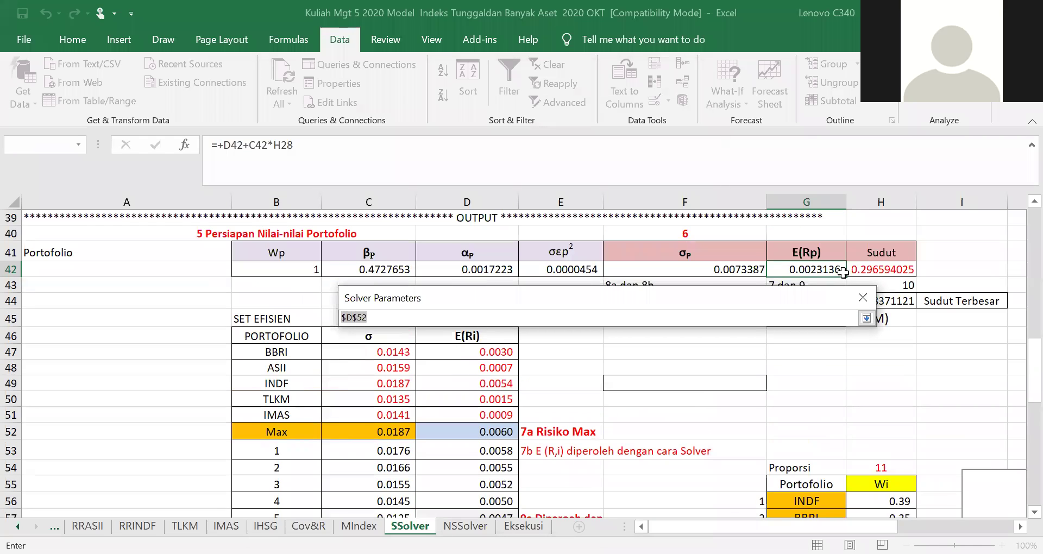
left_click(823, 267)
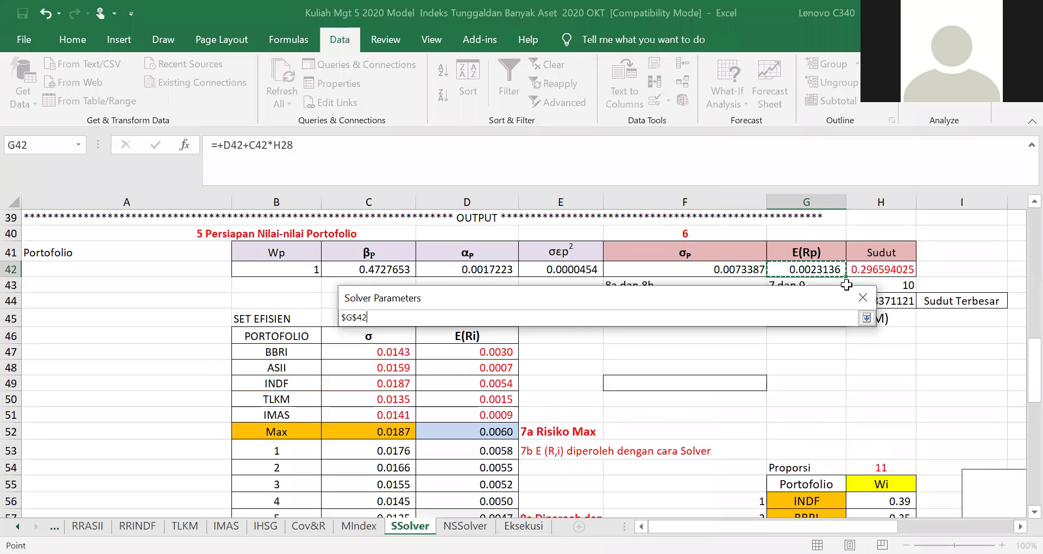
left_click(866, 319)
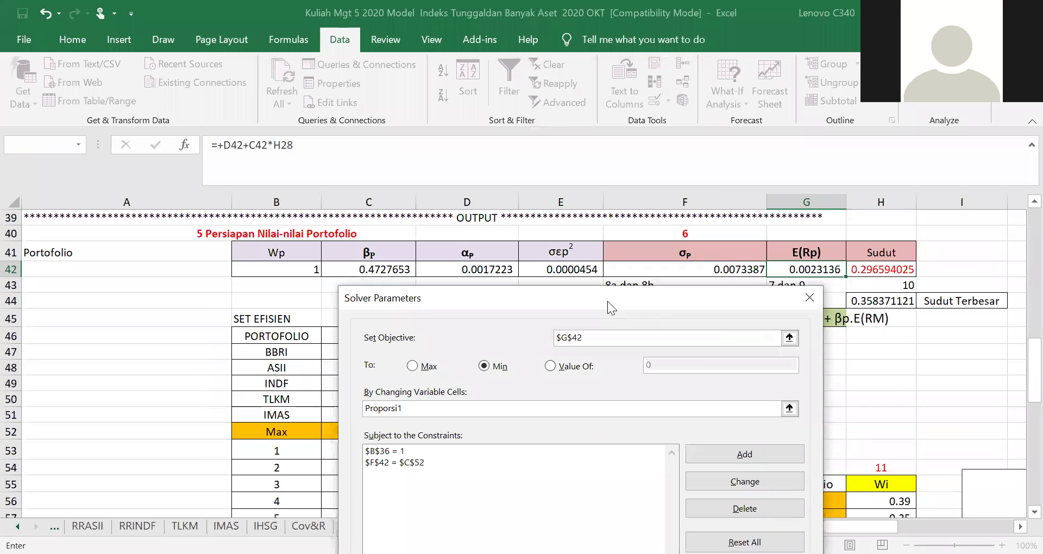
Step: Switch the Solver goal for G42 to Max, solve, and keep the solution
left_click_drag(608, 301, 616, 329)
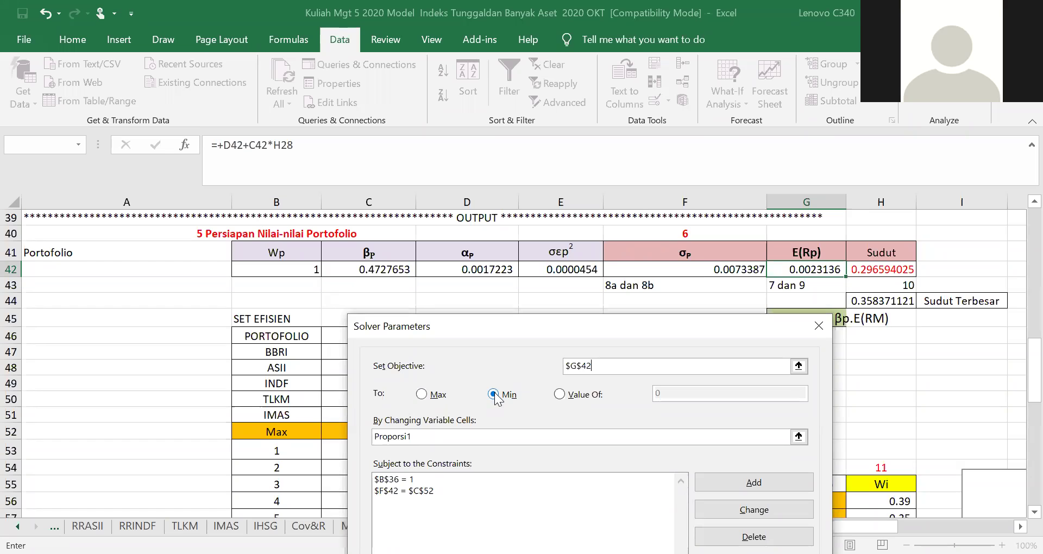
left_click(424, 395)
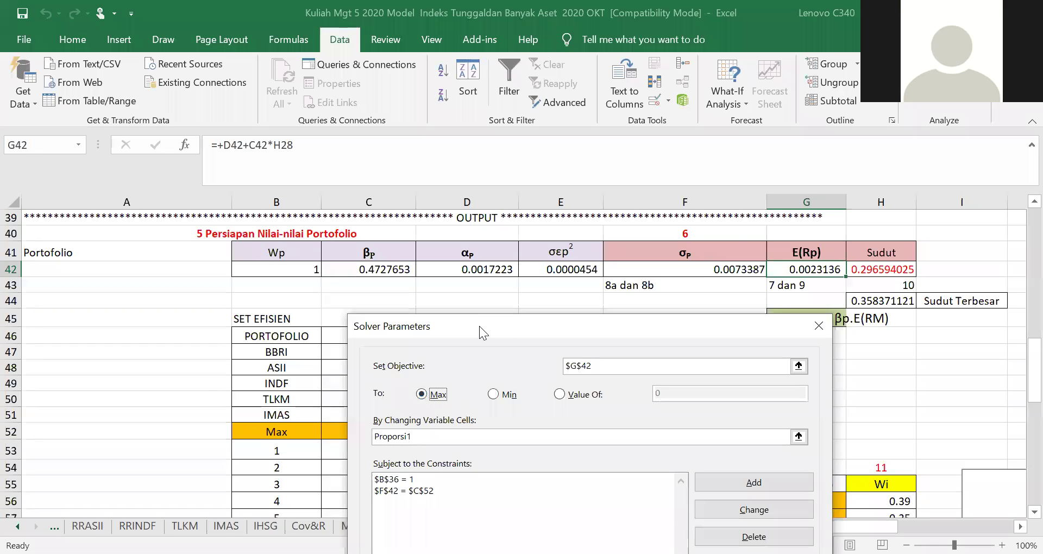
left_click_drag(480, 326, 382, 78)
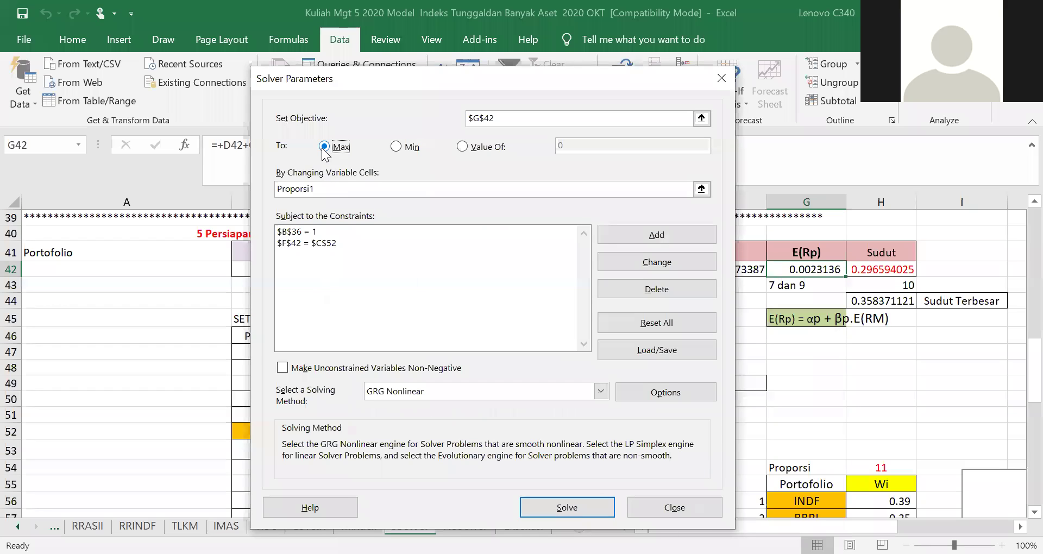
left_click(553, 510)
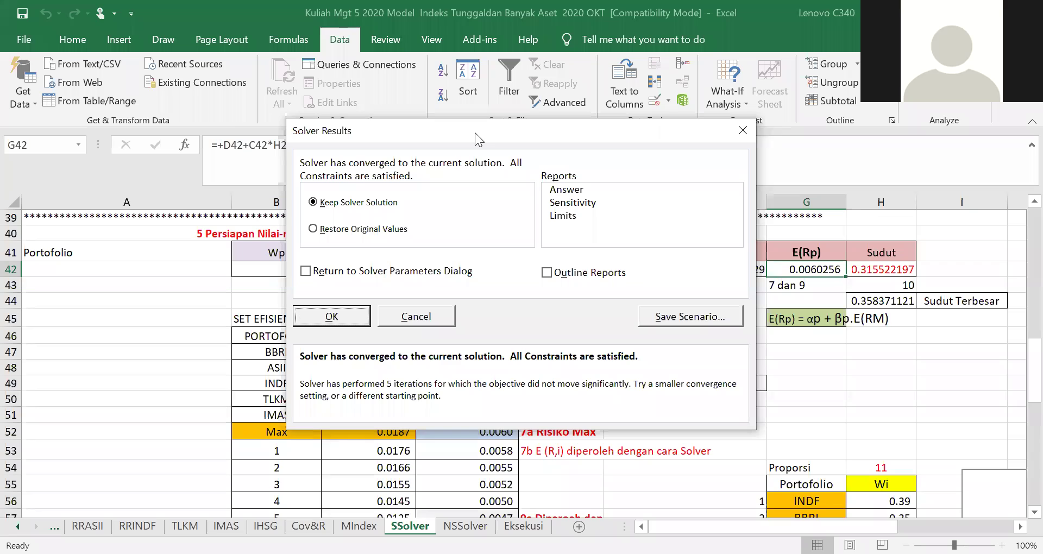
left_click_drag(475, 132, 760, 411)
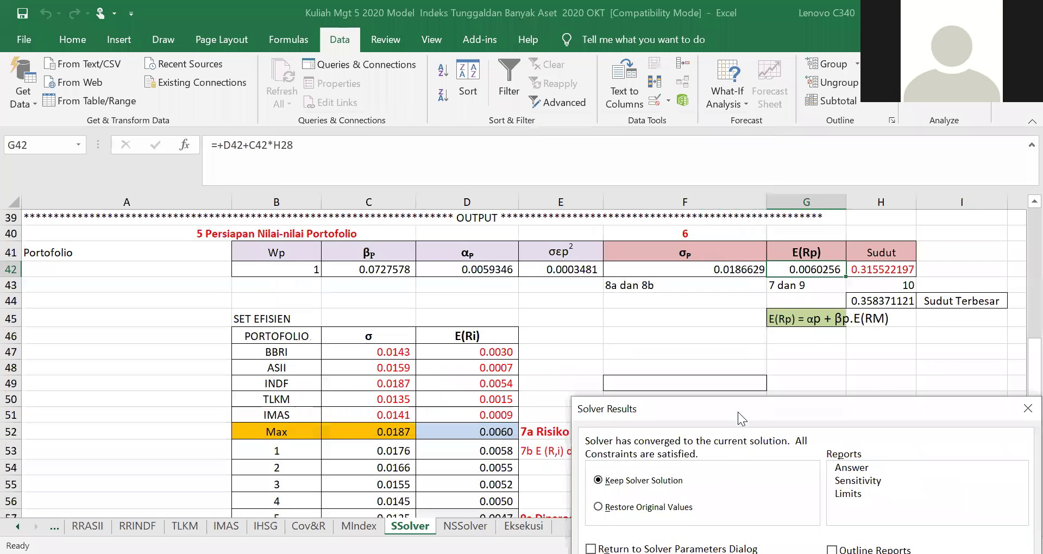
left_click_drag(737, 394, 801, 285)
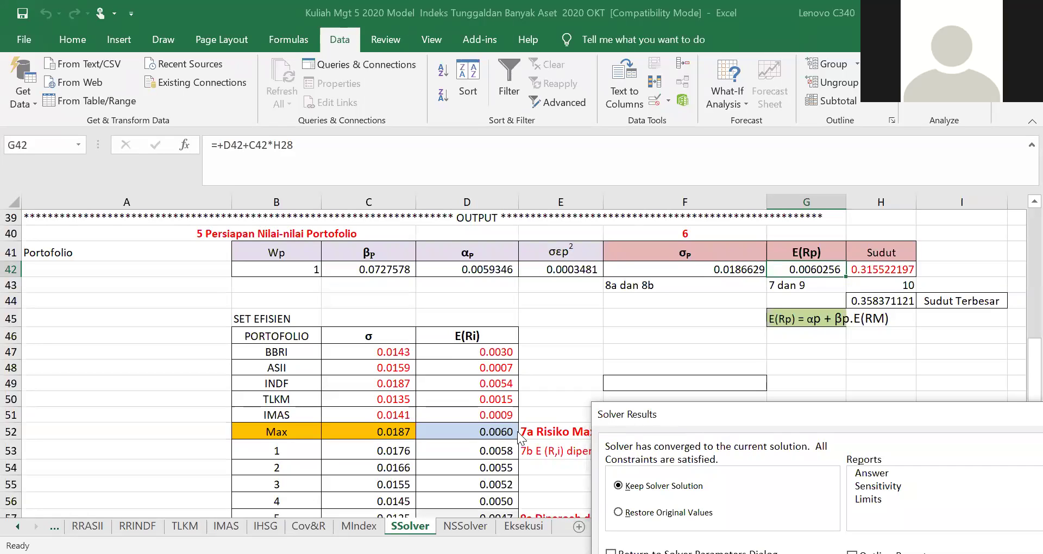
left_click_drag(720, 419, 686, 298)
left_click(603, 479)
Step: Select D53, the expected return of portfolio 1 in the efficient set table
scroll(528, 418, "down", 1)
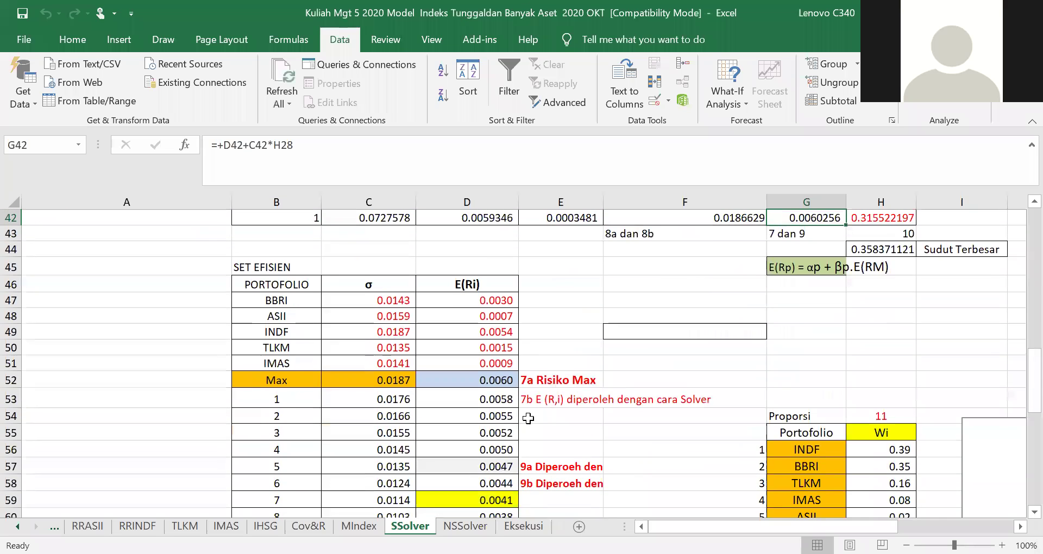
left_click(499, 400)
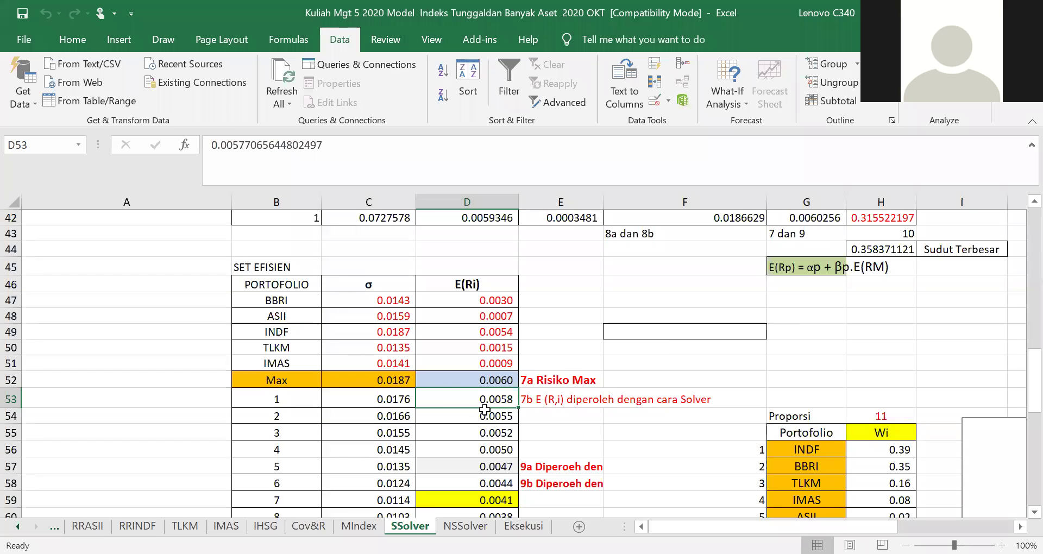
scroll(587, 402, "up", 1)
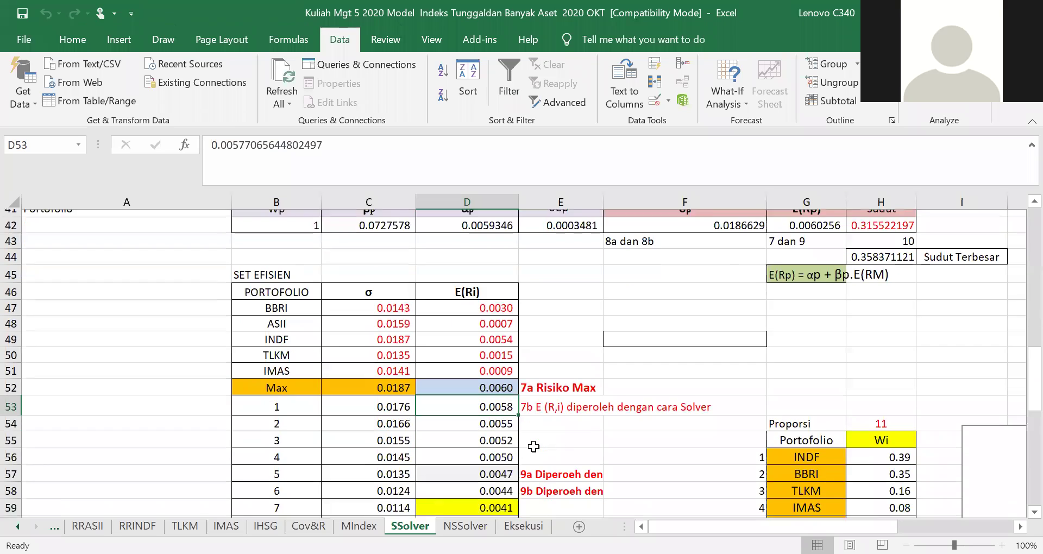
scroll(521, 445, "down", 1)
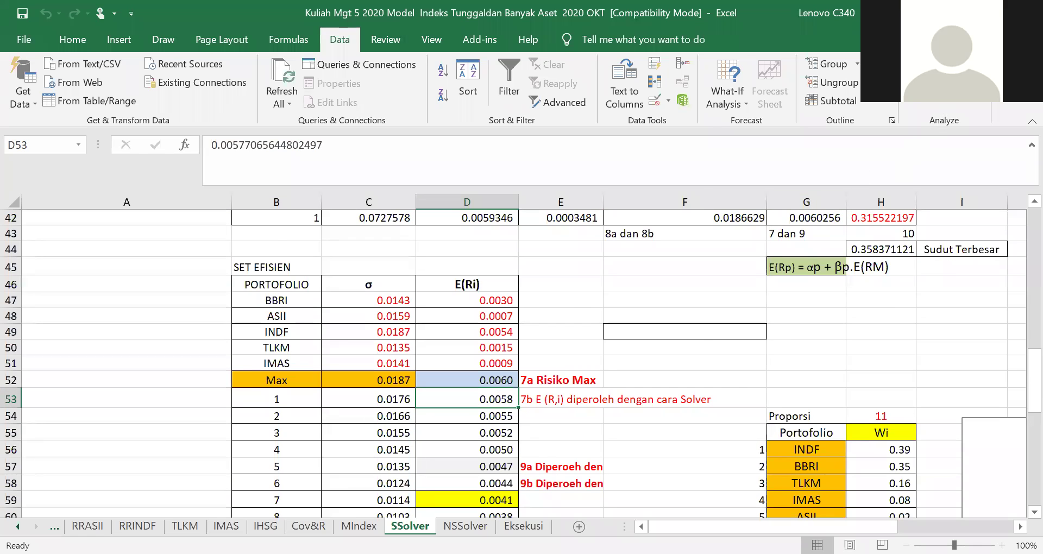
Step: Change the Solver risk constraint to F42 = C53, the risk level of portfolio 1
left_click(931, 68)
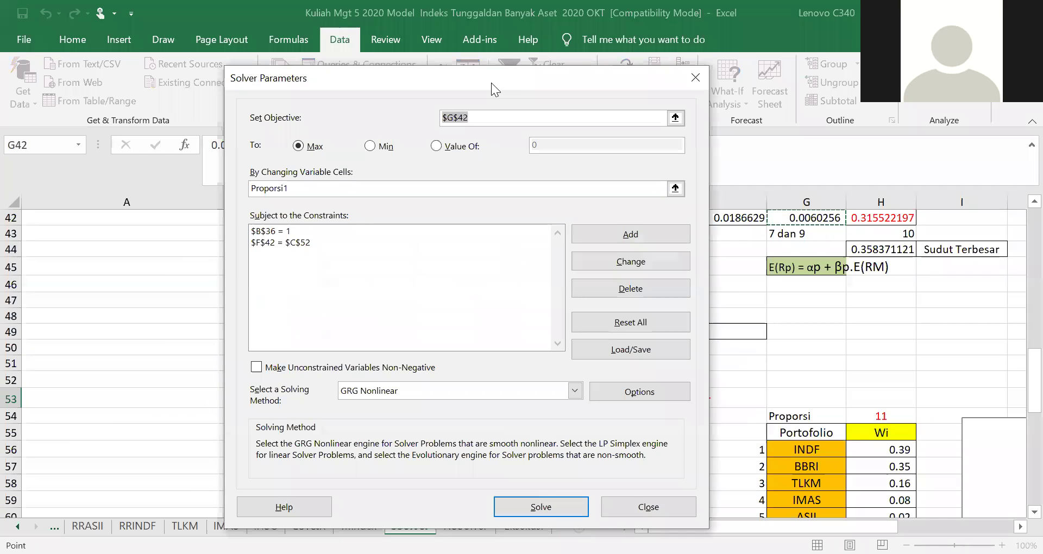
left_click_drag(491, 83, 807, 288)
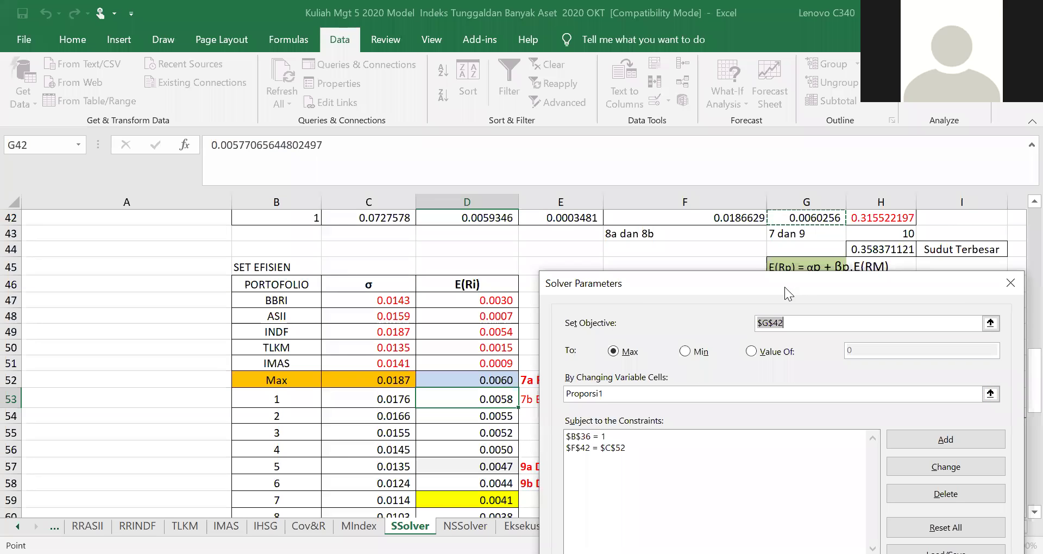
left_click_drag(785, 287, 800, 266)
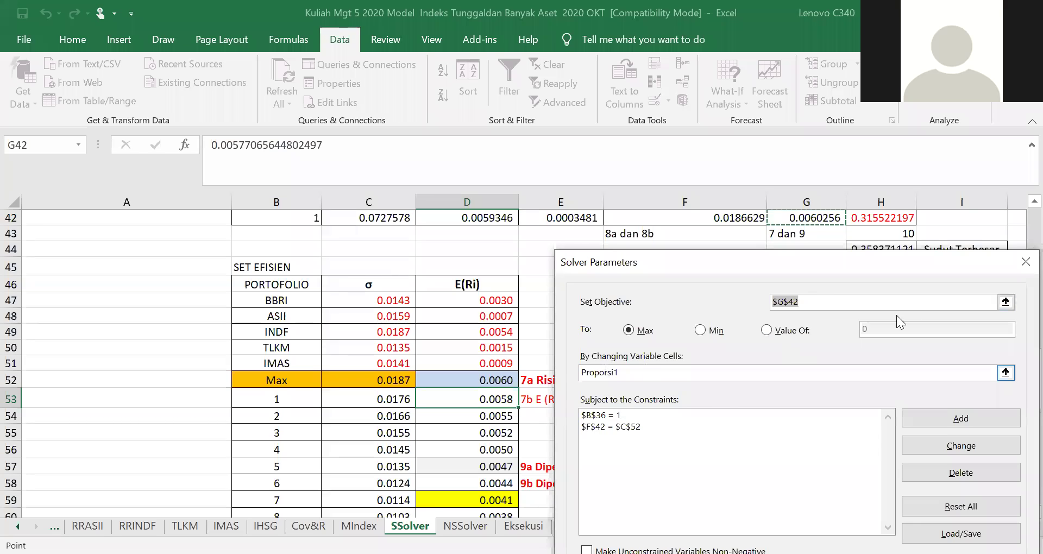
left_click(617, 429)
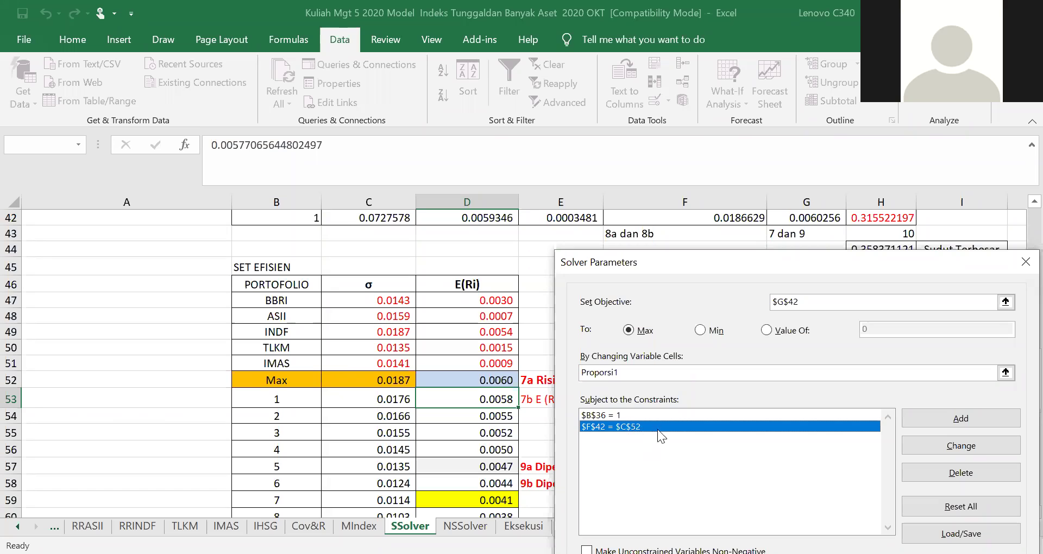
left_click(959, 448)
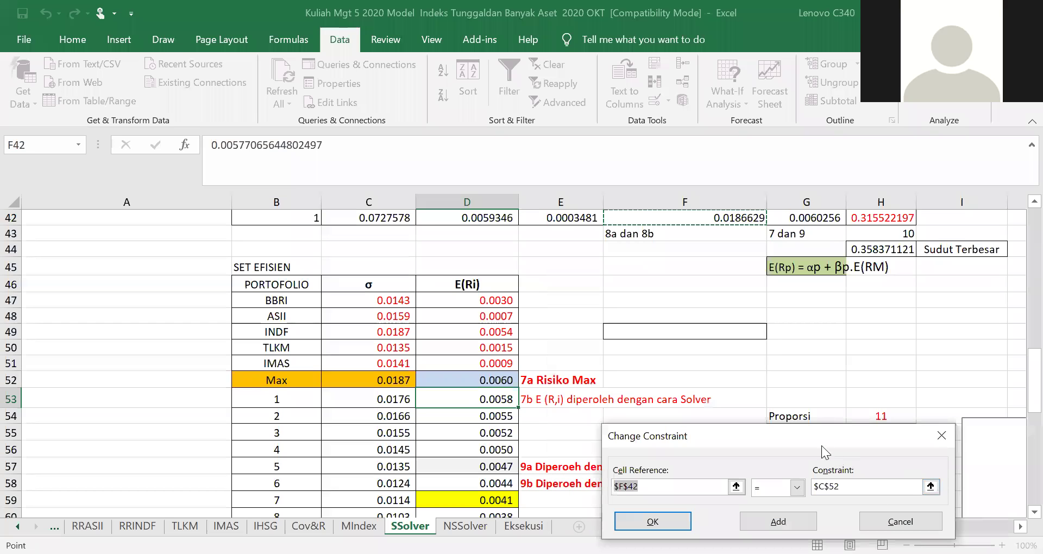
left_click_drag(808, 430, 766, 291)
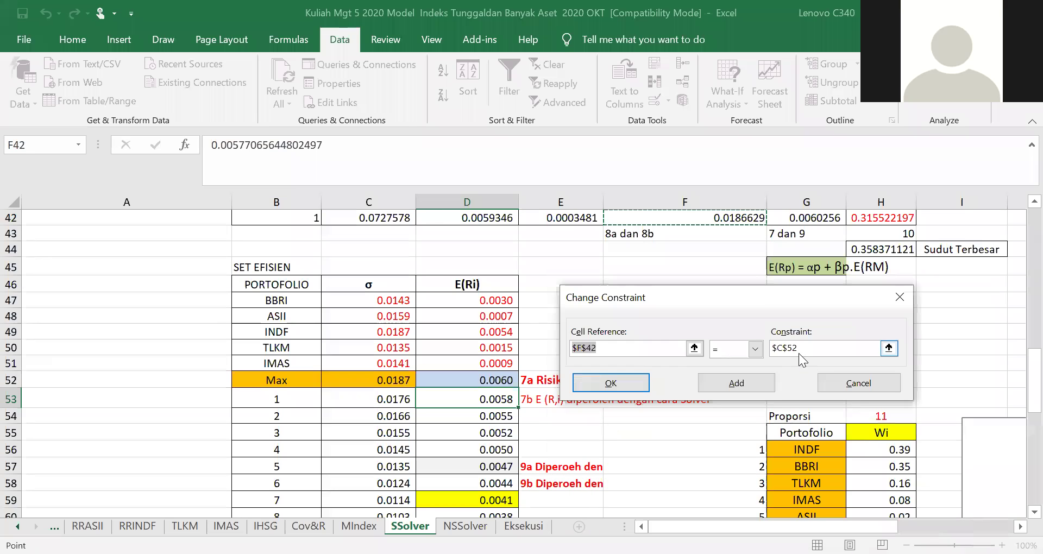
left_click(795, 348)
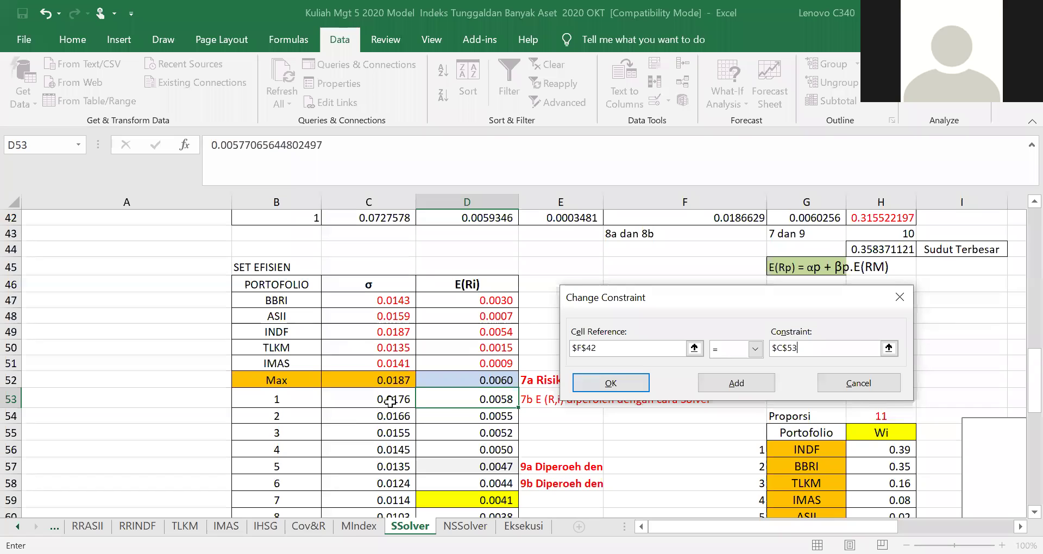
left_click(601, 380)
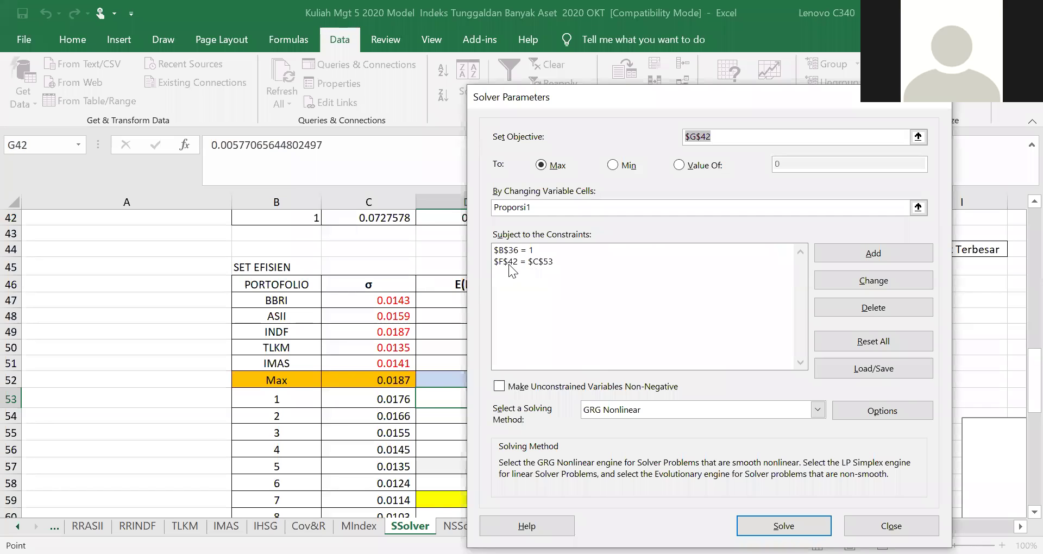
Step: Solve for portfolio 1's maximum expected return and keep the Solver solution
left_click(784, 526)
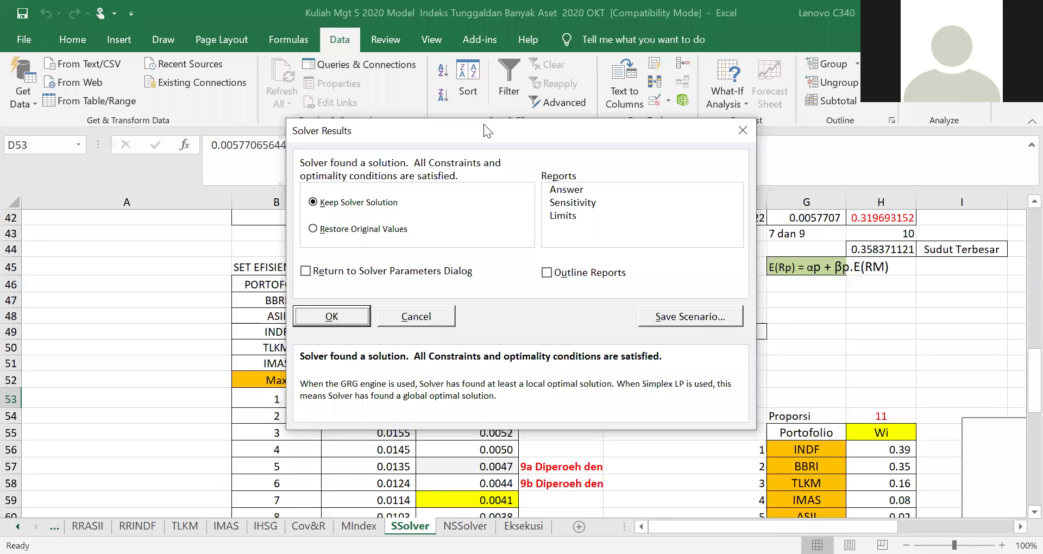
left_click_drag(484, 124, 830, 363)
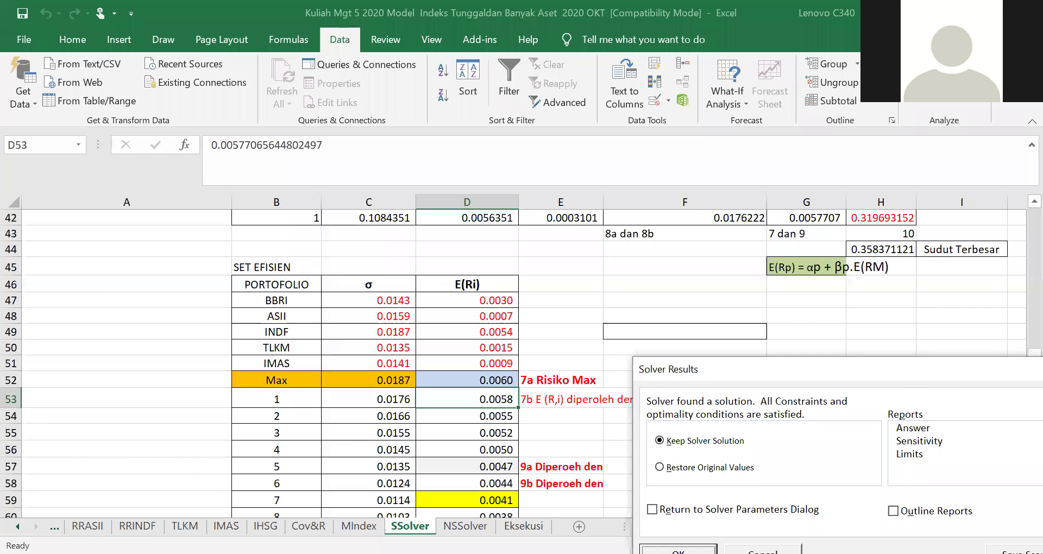
key("Return")
Step: Hide rows 55 to 60, covering portfolios 3 to 8 of the efficient set table
scroll(547, 462, "up", 1)
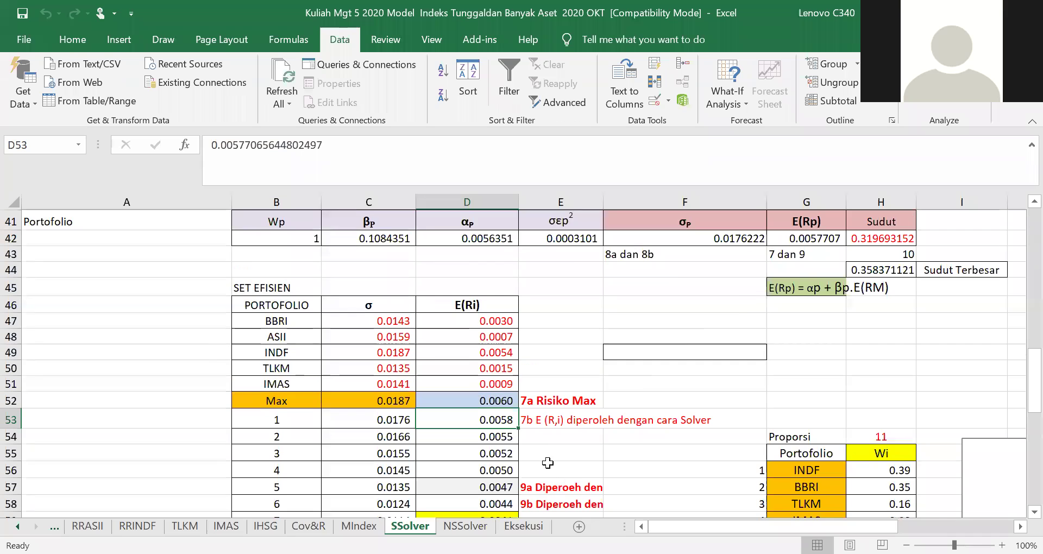
scroll(548, 463, "down", 3)
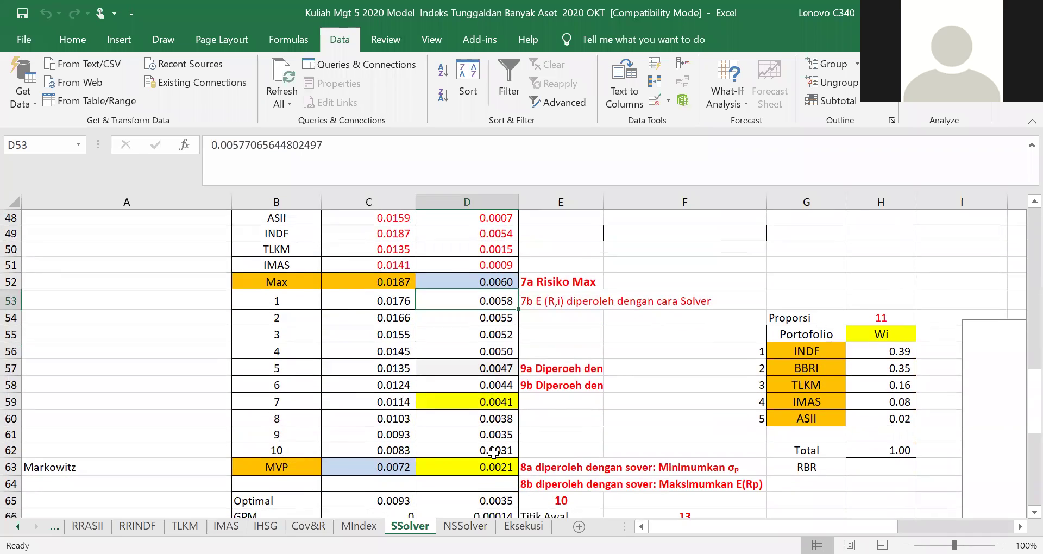
left_click(494, 450)
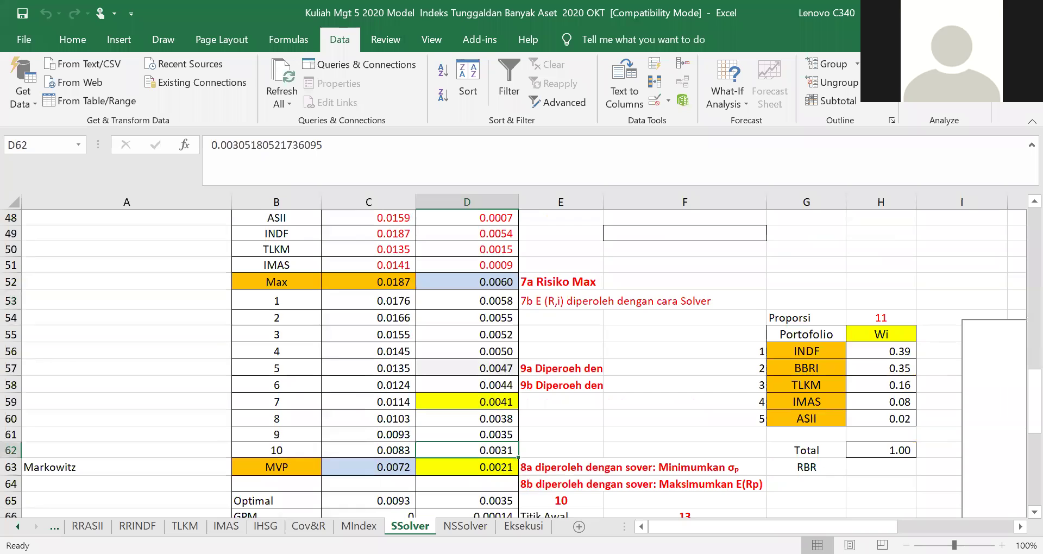
scroll(493, 451, "up", 1)
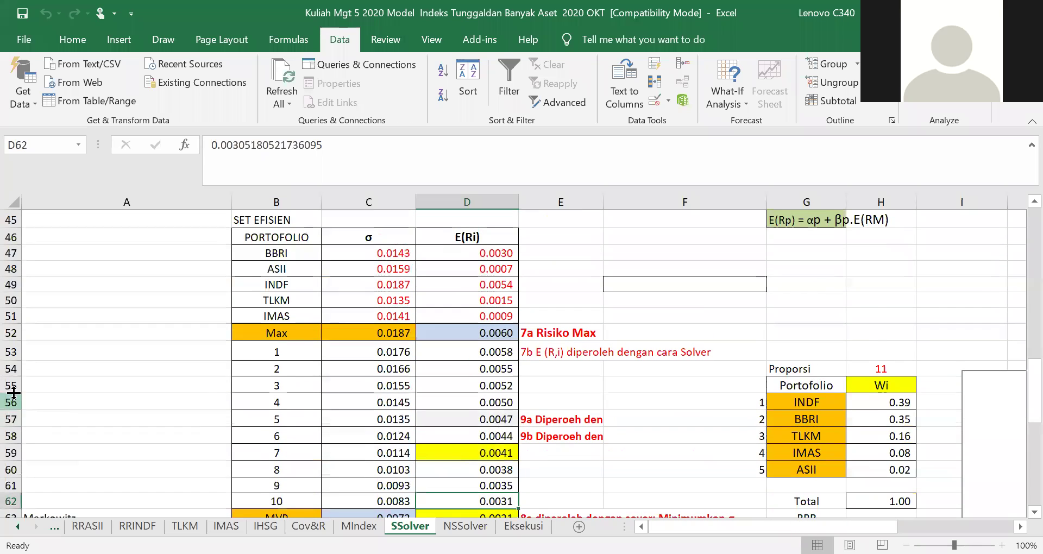
left_click(11, 385)
left_click_drag(11, 392, 11, 471)
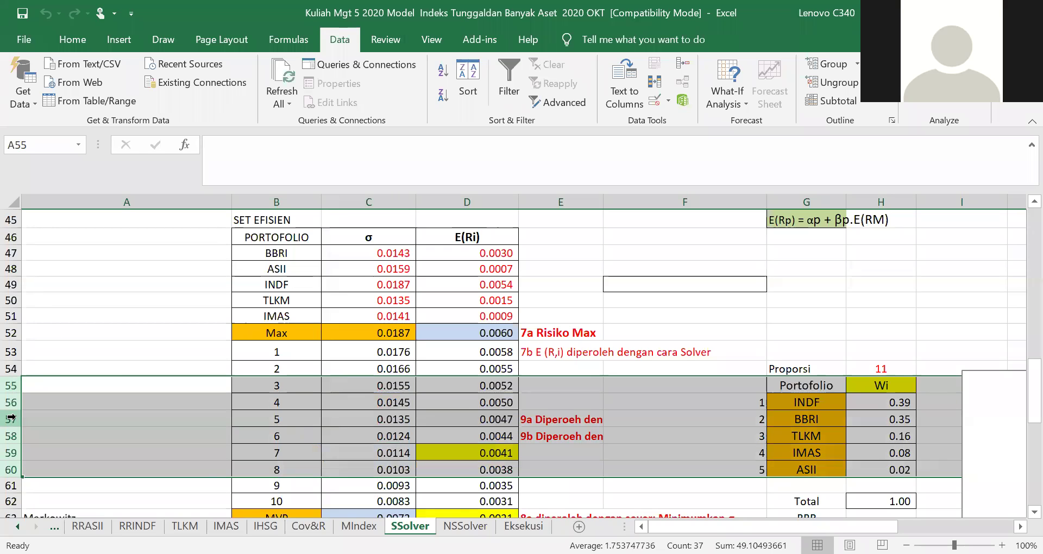
right_click(11, 418)
left_click(58, 385)
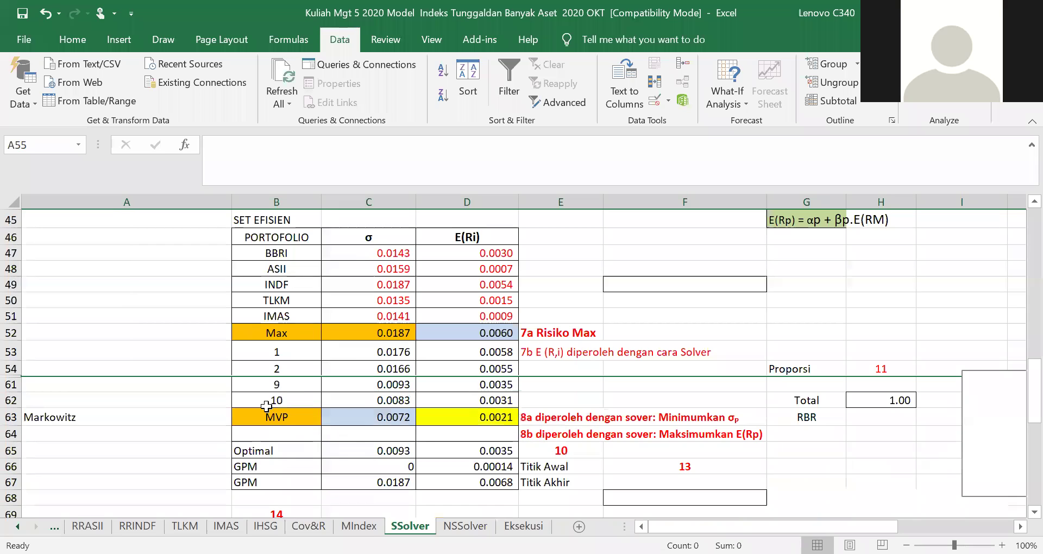
left_click(652, 400)
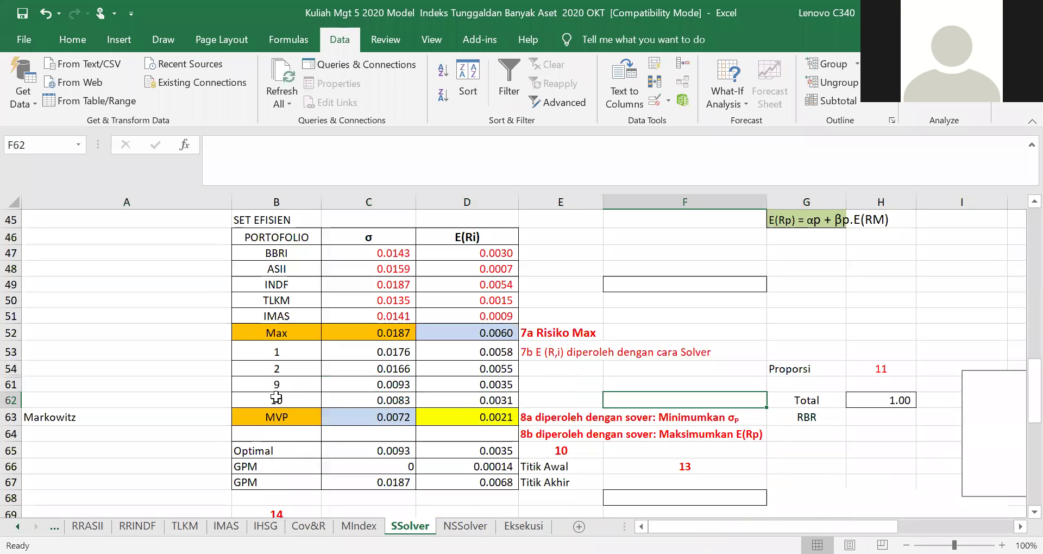
Step: Reopen Solver for the portfolio expected return in G42 and change the risk constraint to F42 = C62, the risk of portfolio 10
left_click(277, 401)
left_click(482, 401)
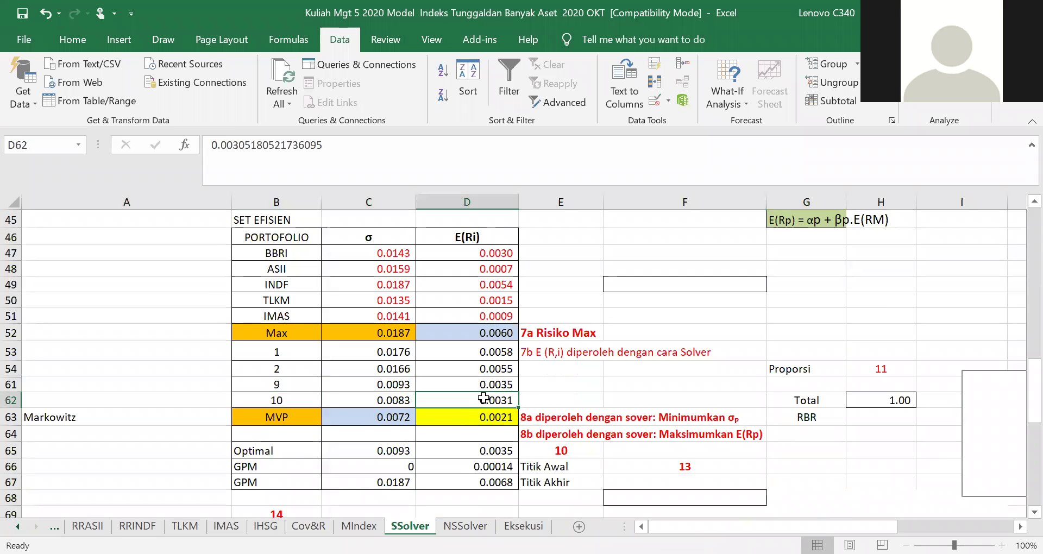
scroll(635, 458, "up", 3)
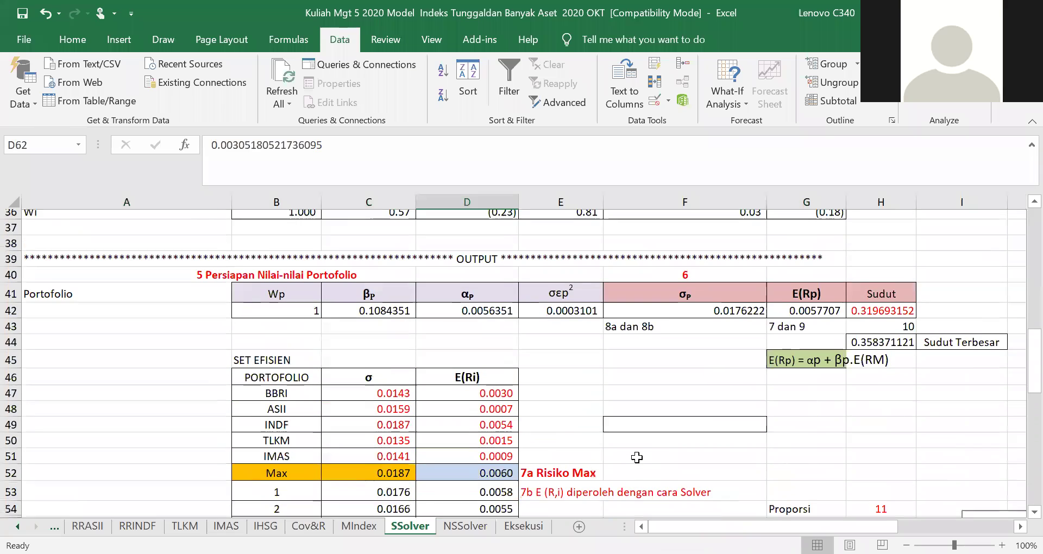
left_click(808, 316)
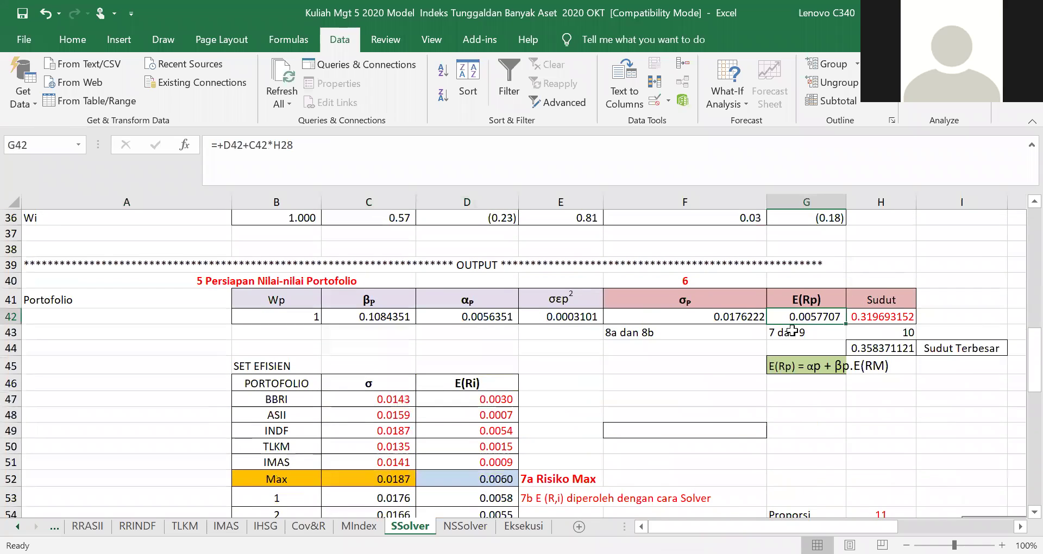
left_click(923, 82)
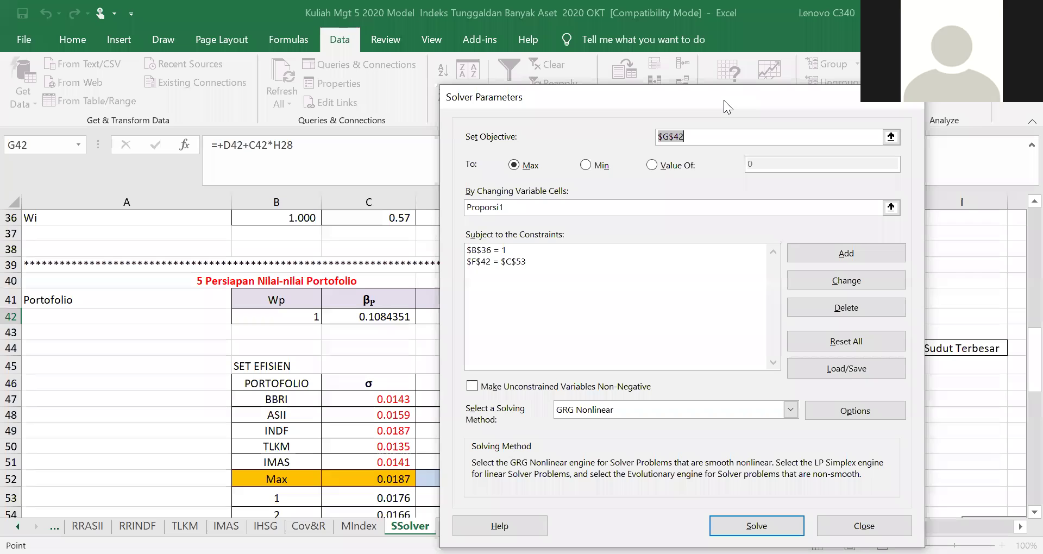
left_click_drag(723, 100, 901, 330)
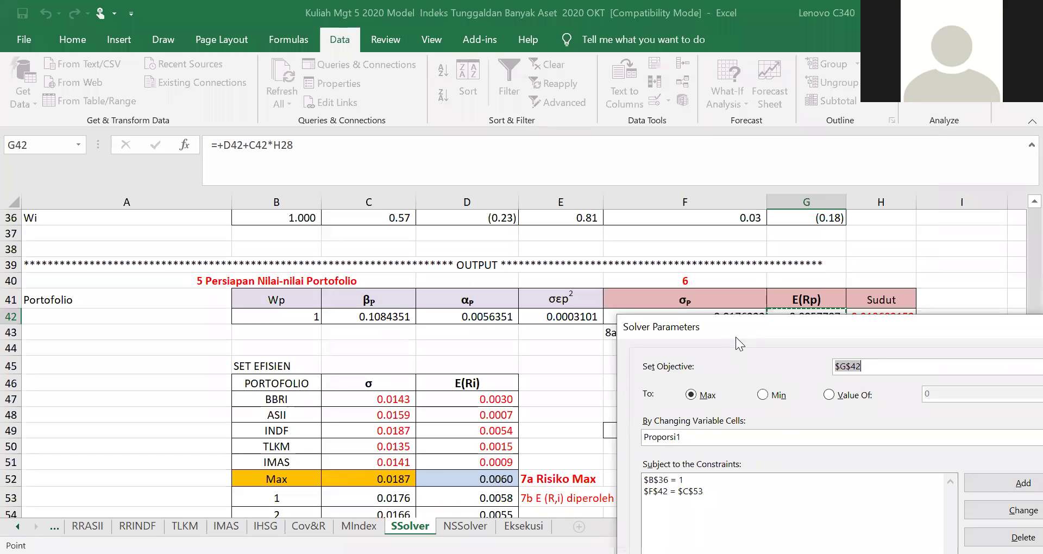
left_click_drag(735, 337, 726, 278)
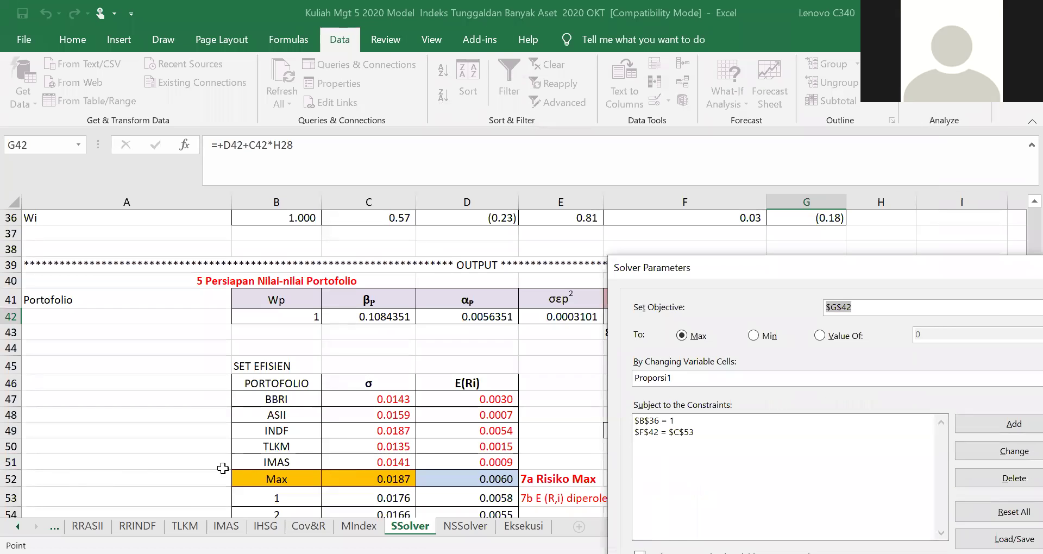
scroll(329, 402, "down", 3)
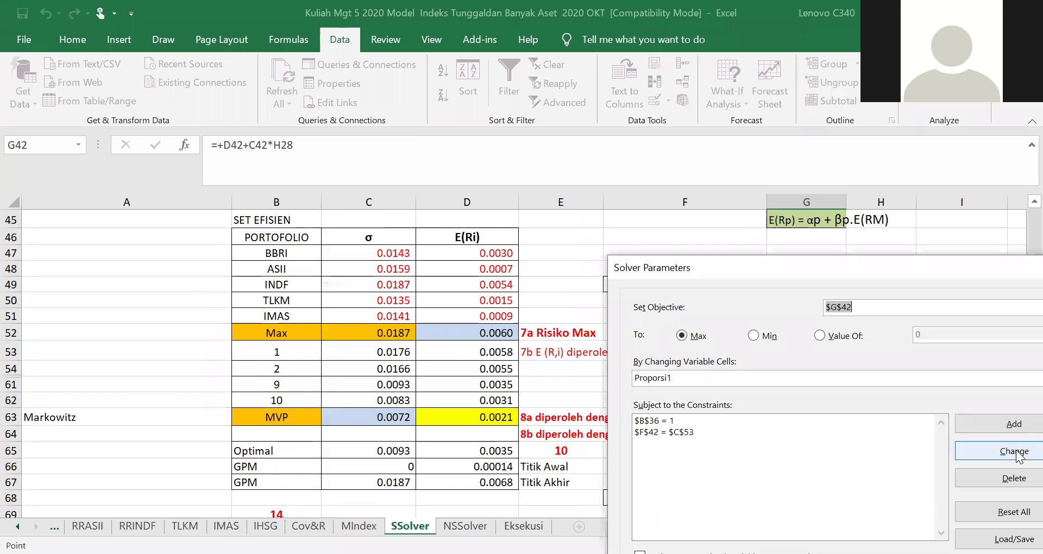
left_click(689, 432)
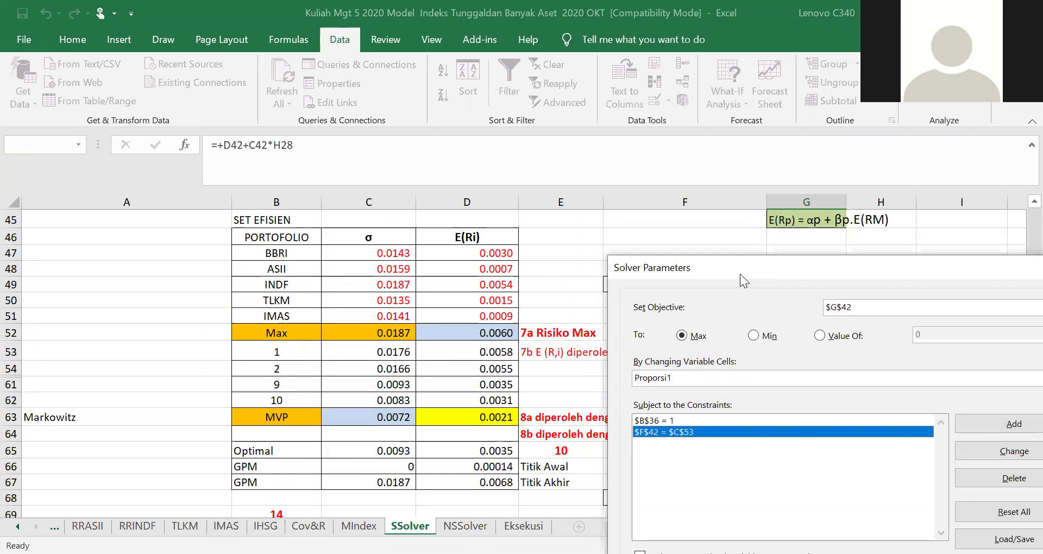
left_click_drag(740, 272, 676, 211)
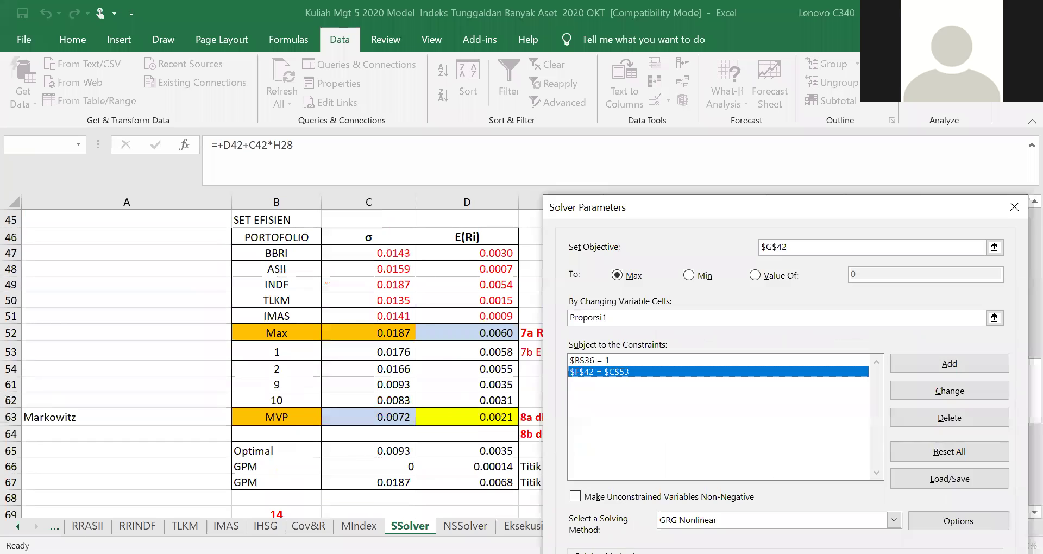
left_click(954, 394)
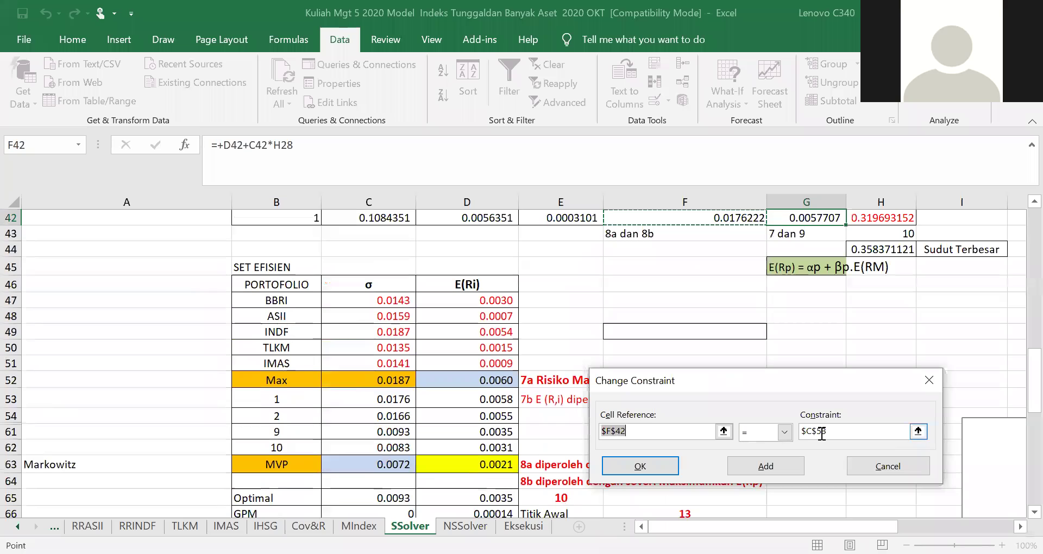
left_click_drag(819, 435, 828, 435)
type("62")
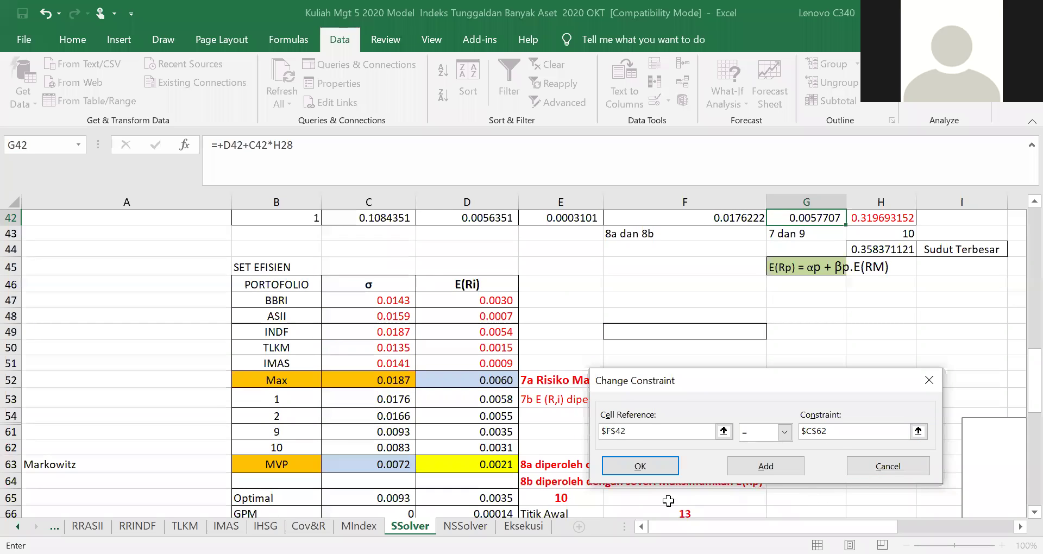
left_click(642, 468)
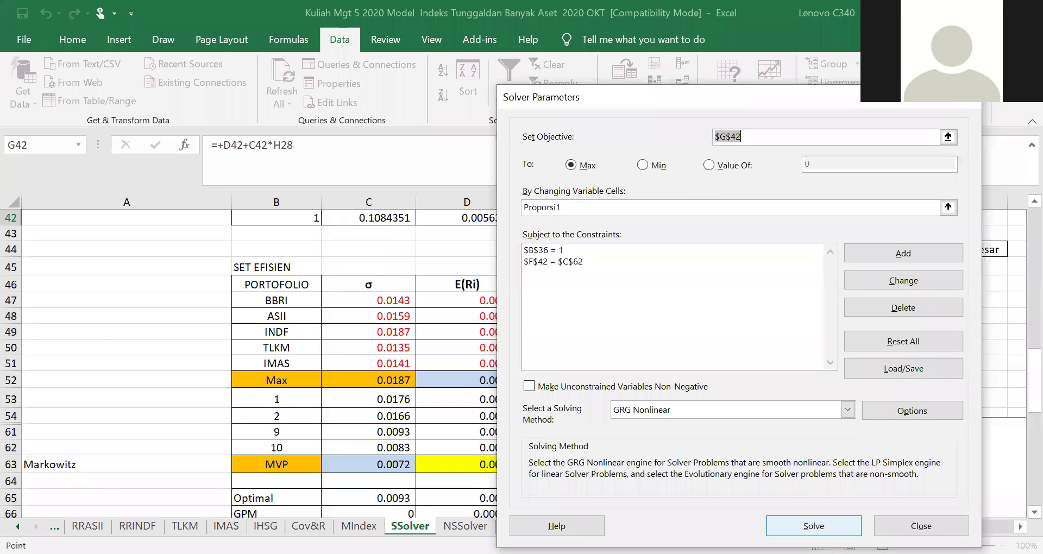
Step: Solve for portfolio 10's maximum expected return and keep the Solver solution
left_click(813, 526)
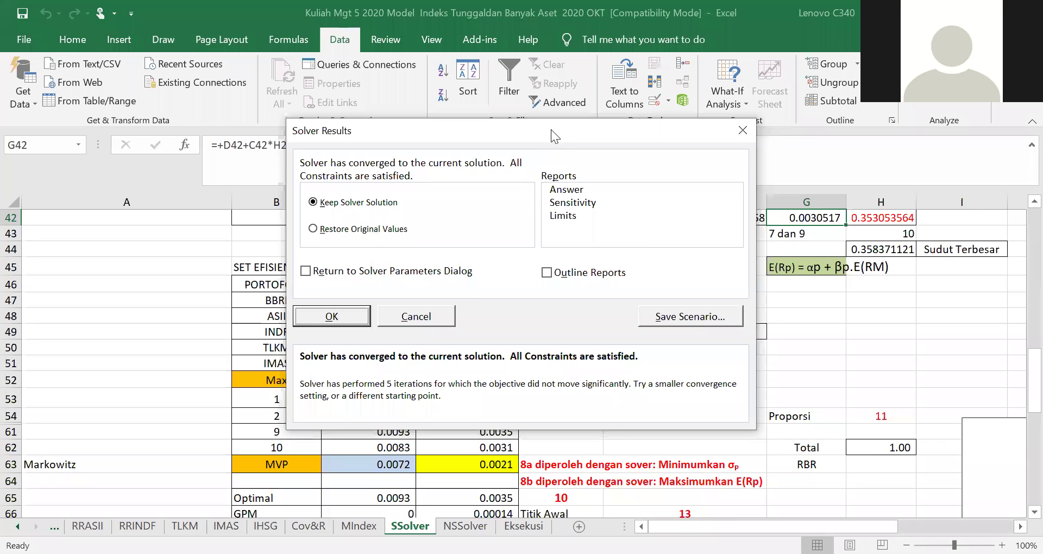
left_click_drag(551, 130, 860, 380)
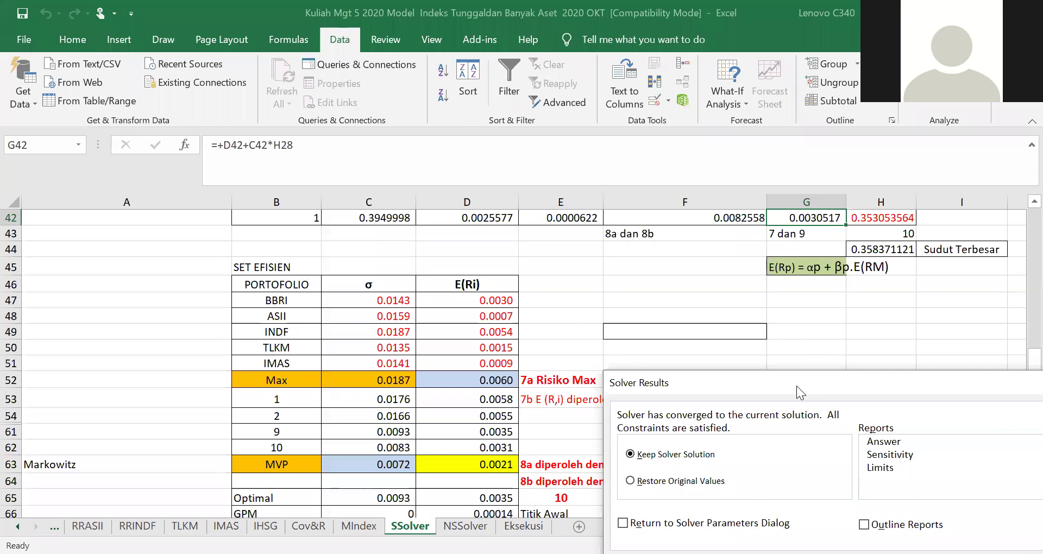
left_click_drag(797, 386, 746, 322)
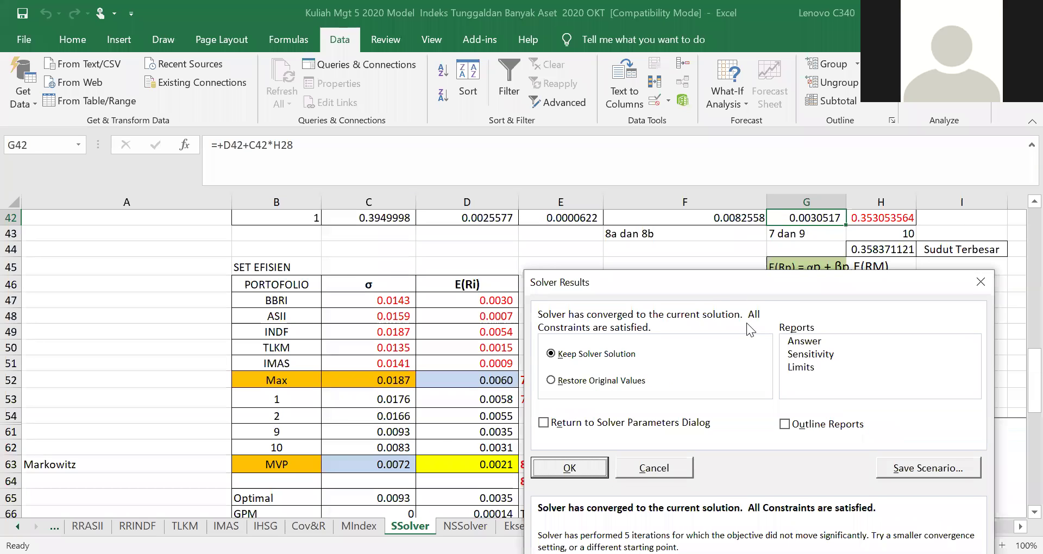
left_click(572, 469)
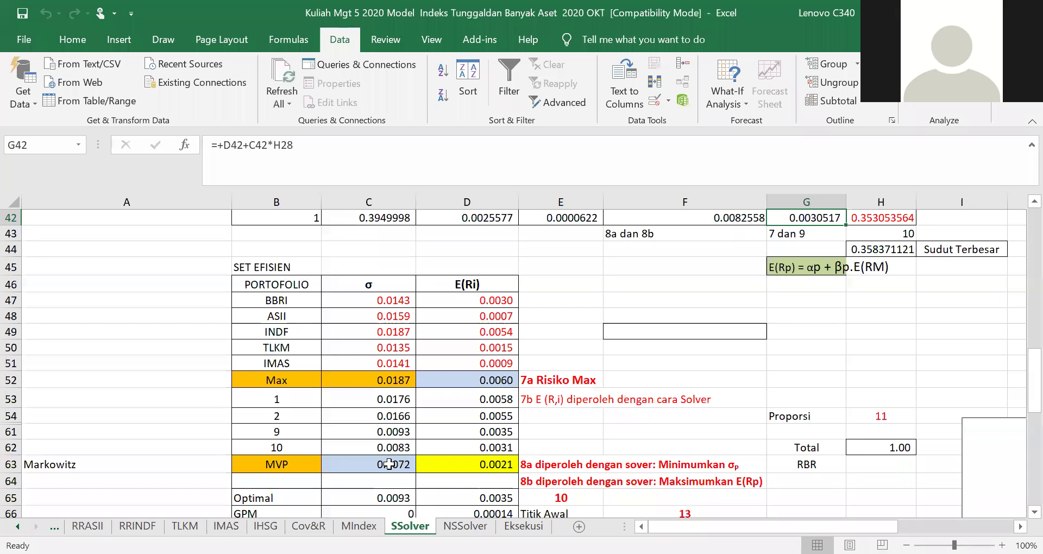
left_click(389, 466)
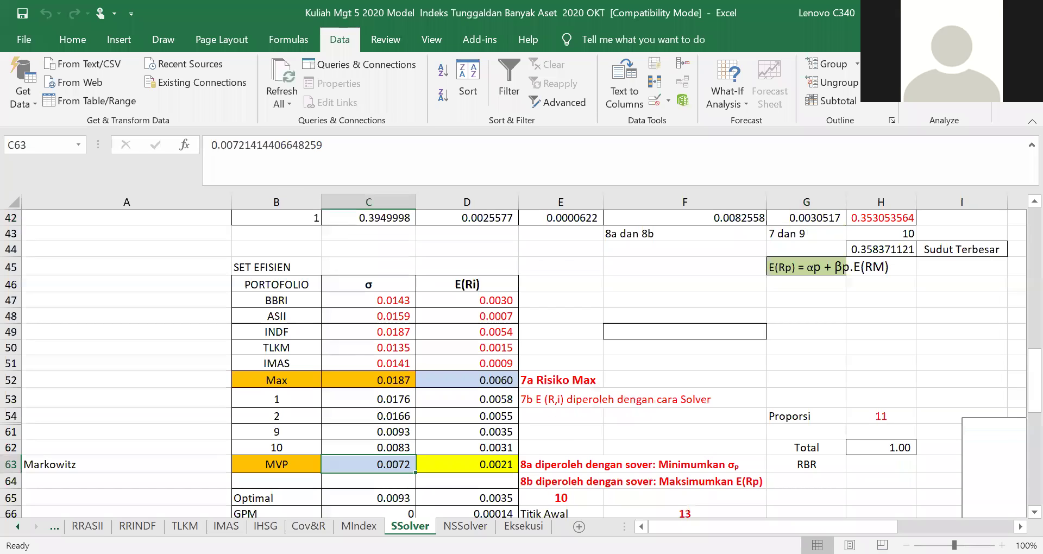
left_click(648, 436)
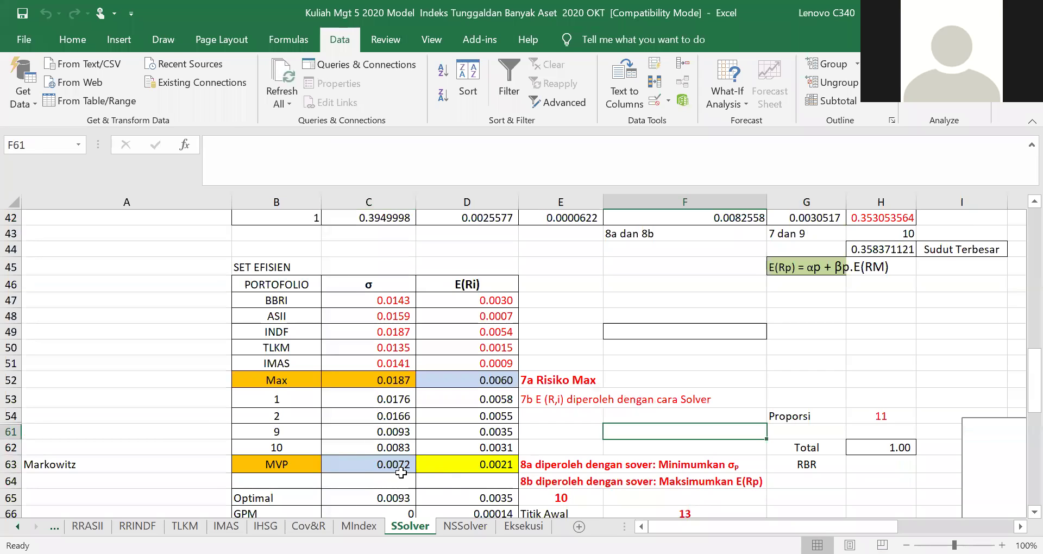
Step: Reopen Solver for the portfolio expected return in G42 and change the risk constraint to F42 = C63, the risk of MVP
left_click(386, 468)
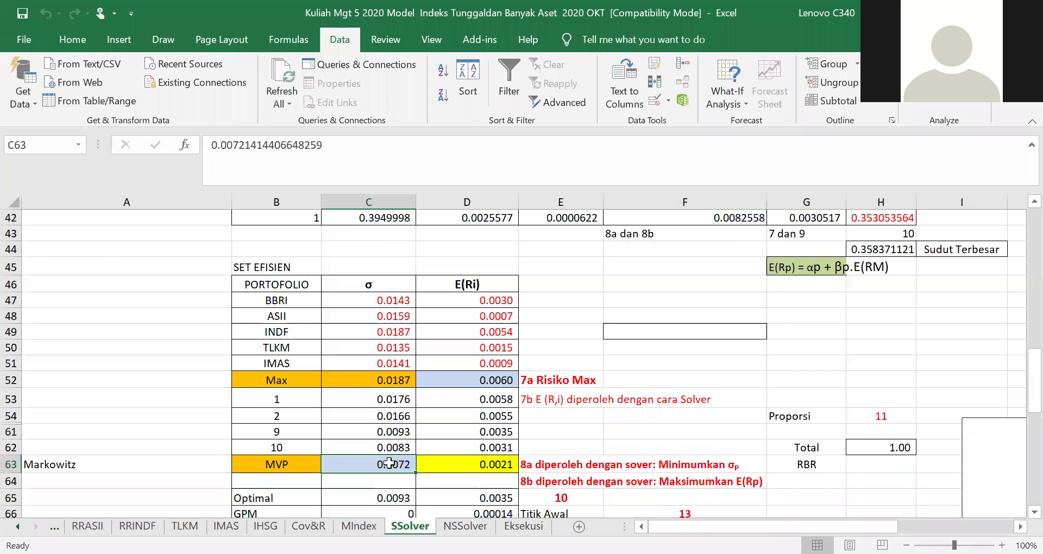
left_click(469, 465)
left_click(394, 466)
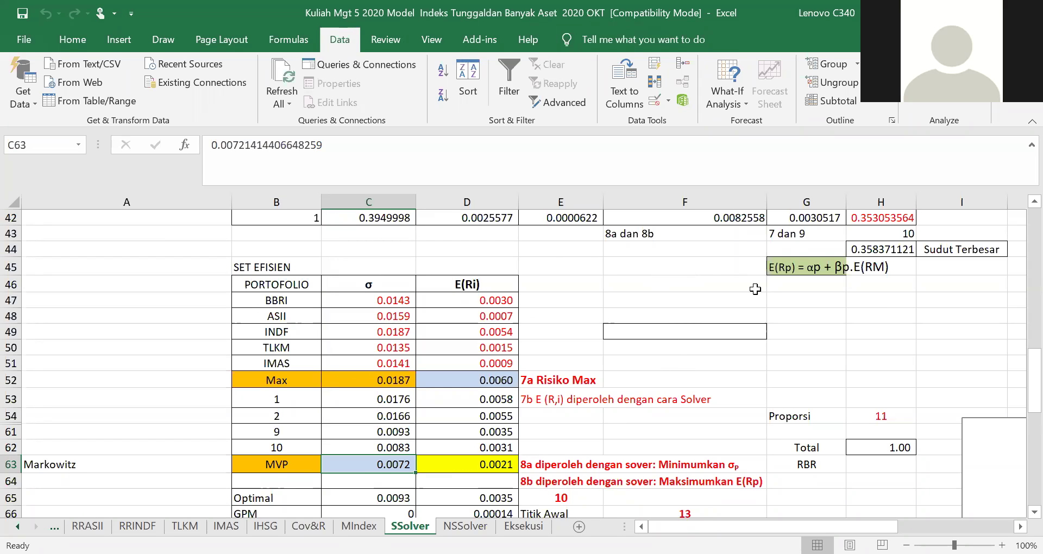
scroll(755, 277, "up", 1)
left_click(802, 266)
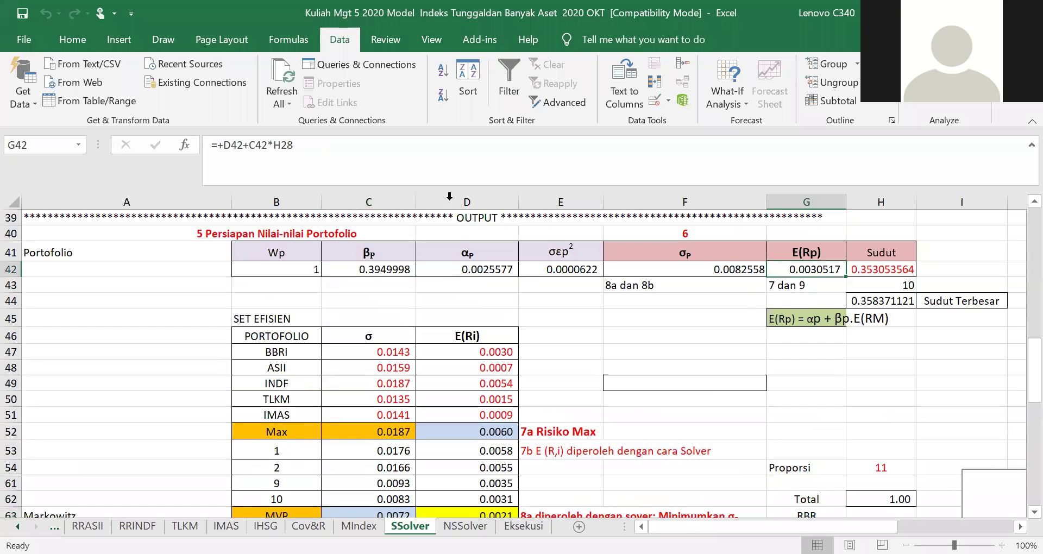
left_click(945, 82)
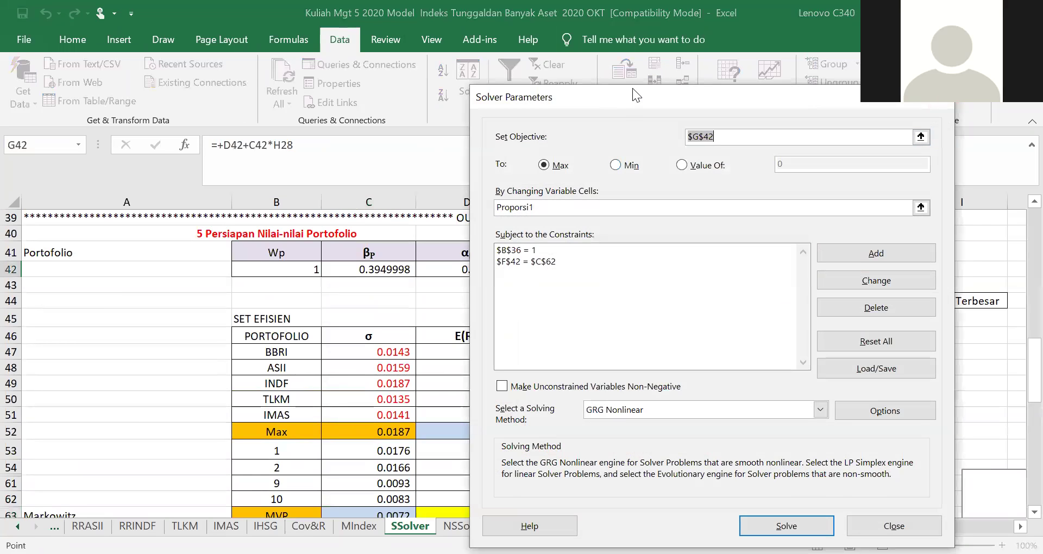
left_click_drag(624, 104, 763, 106)
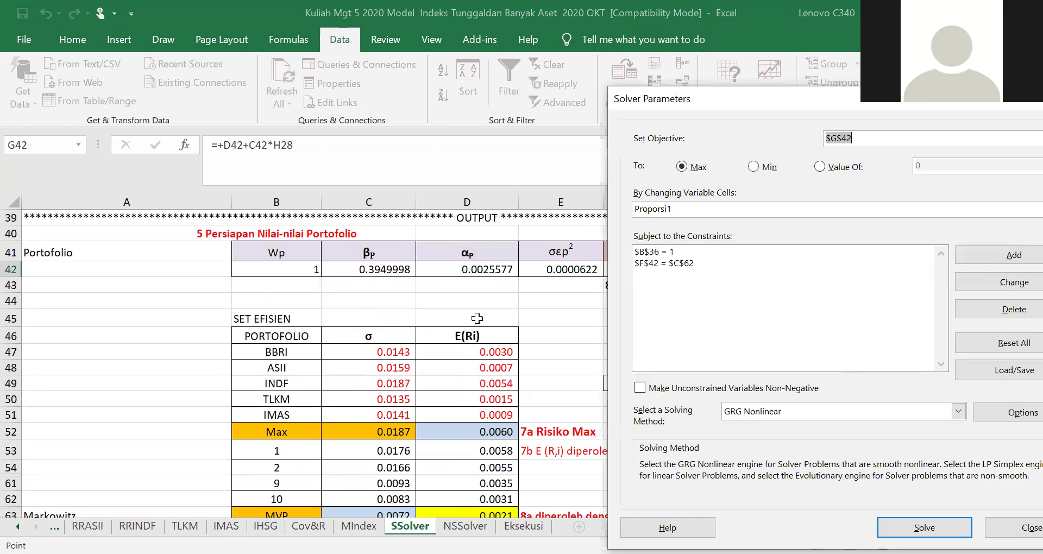
scroll(477, 320, "down", 1)
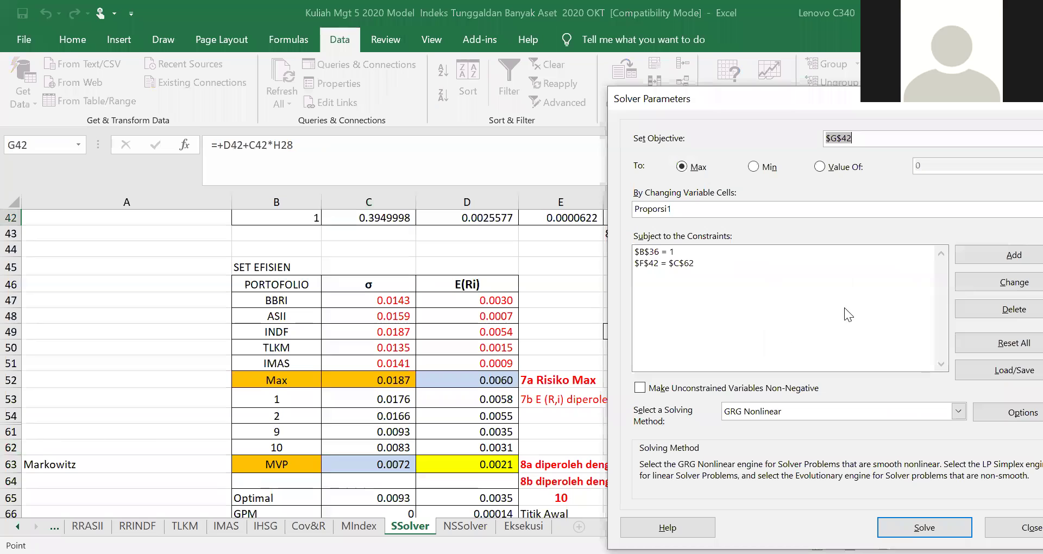
left_click(717, 263)
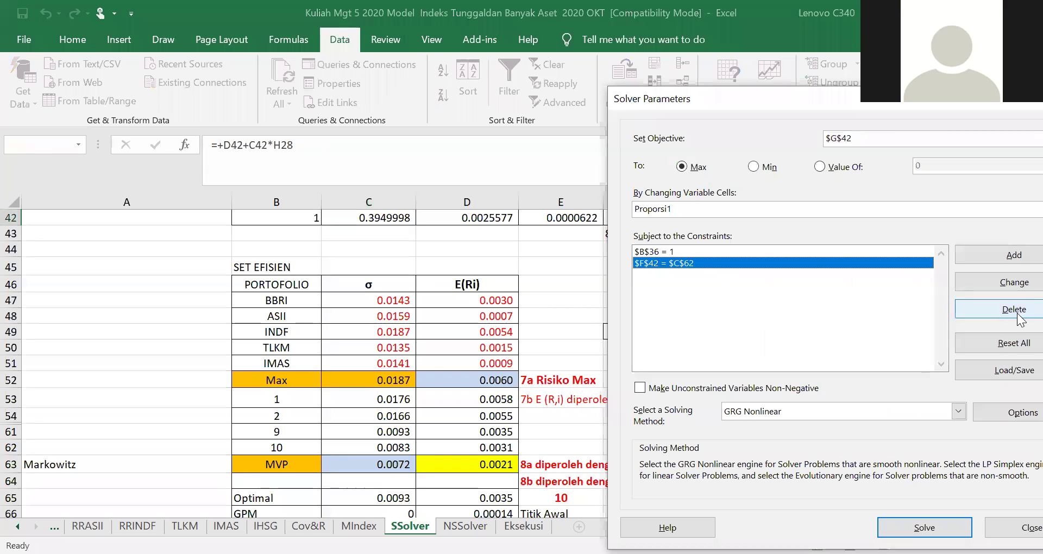
left_click(1012, 284)
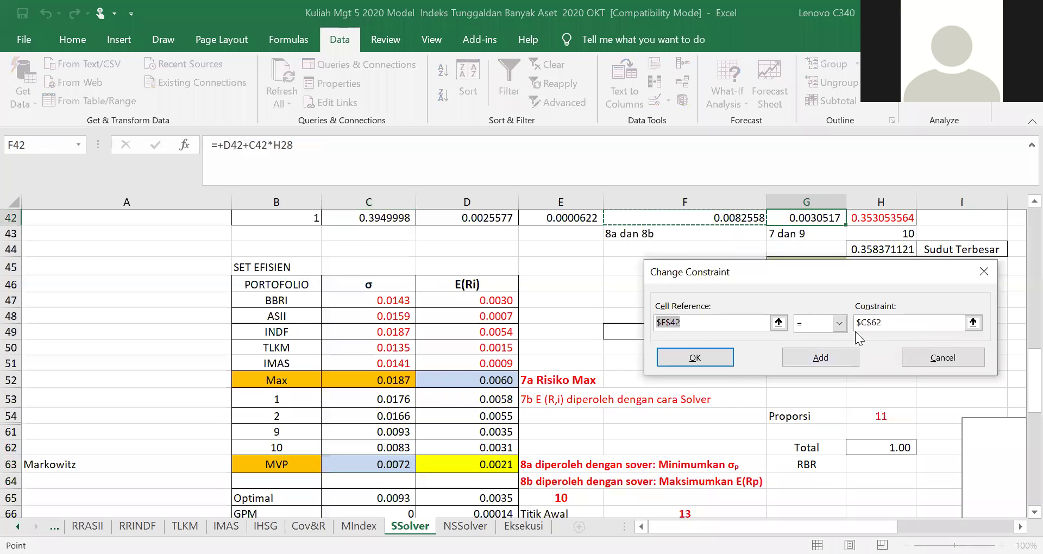
left_click(880, 322)
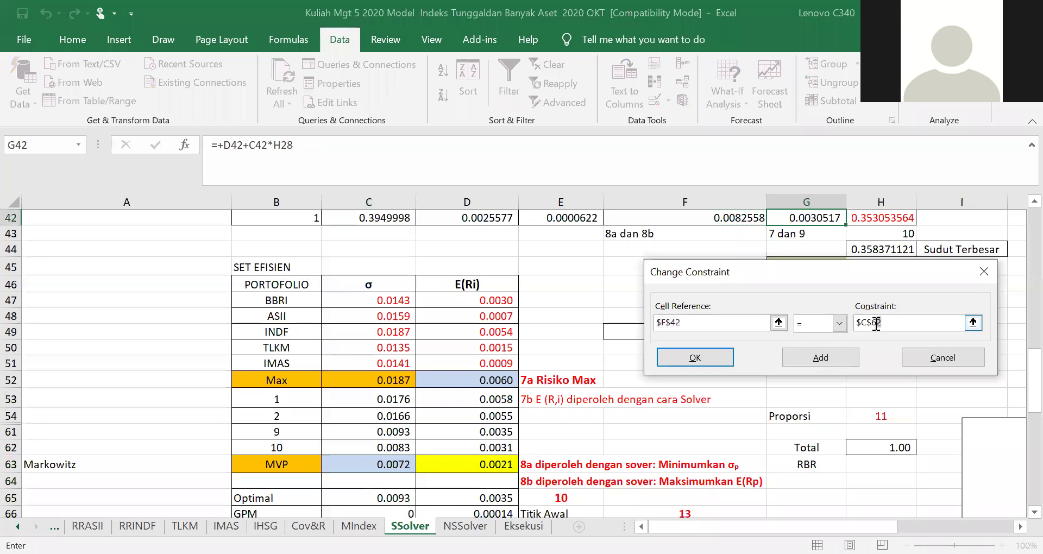
key("BackSpace")
type("3")
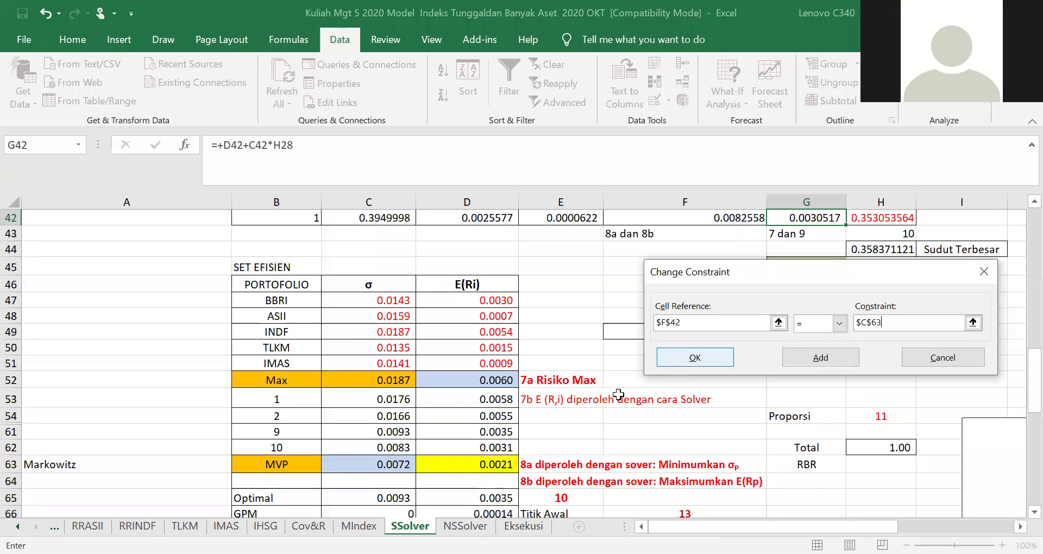
left_click(703, 359)
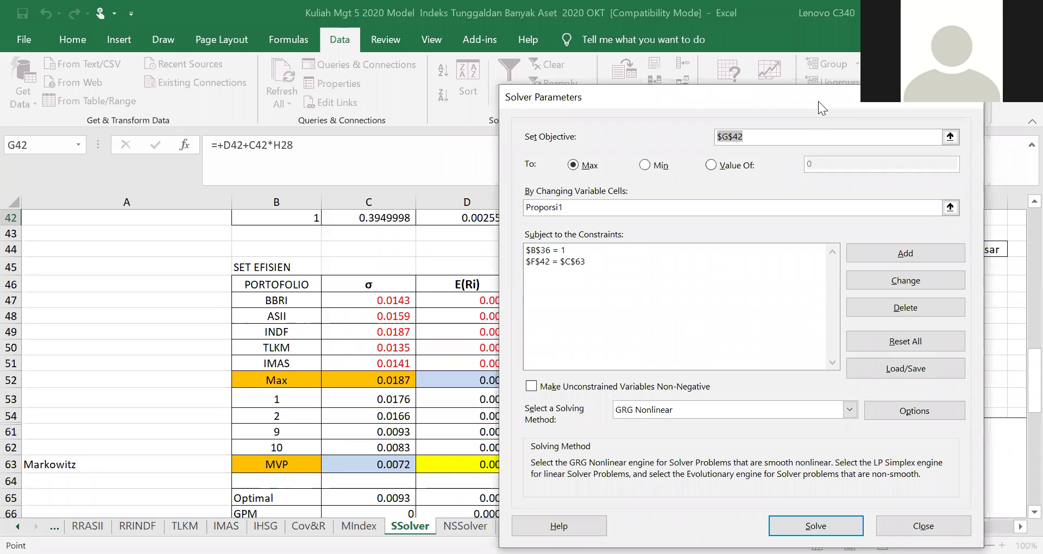
Step: Solve for MVP's maximum expected return and keep the Solver solution
left_click_drag(818, 101, 884, 60)
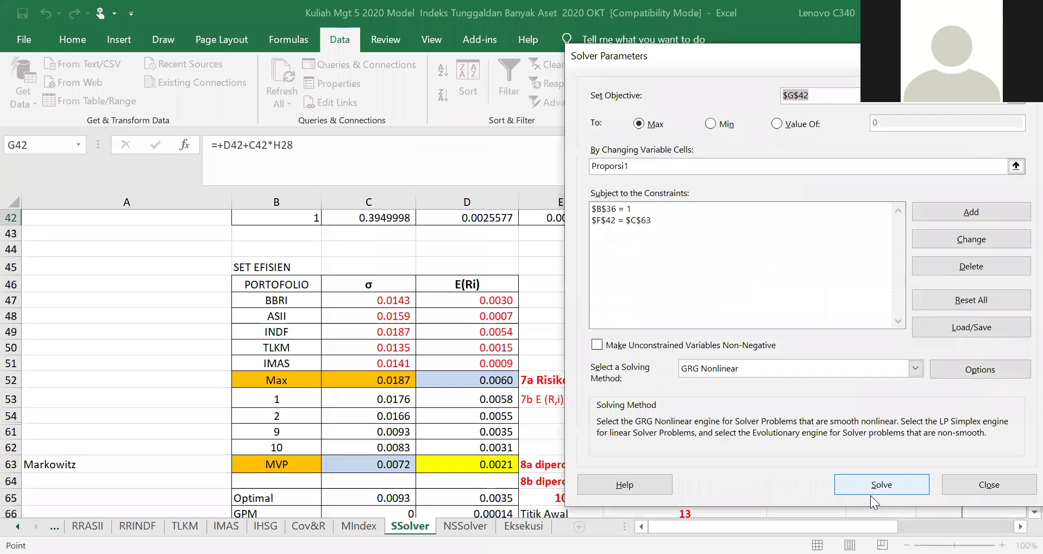
left_click(881, 484)
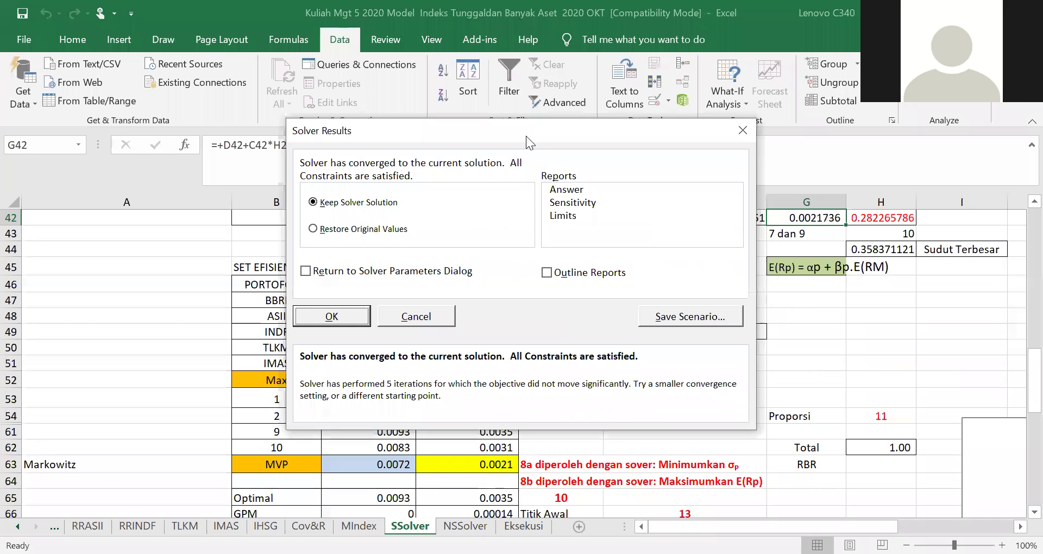
left_click_drag(533, 124, 848, 273)
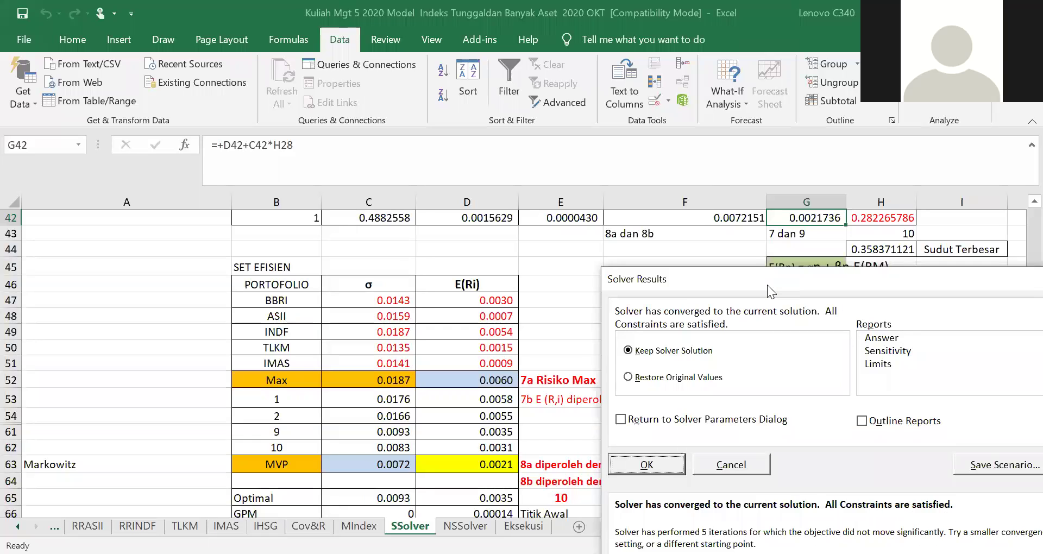
left_click_drag(767, 285, 840, 400)
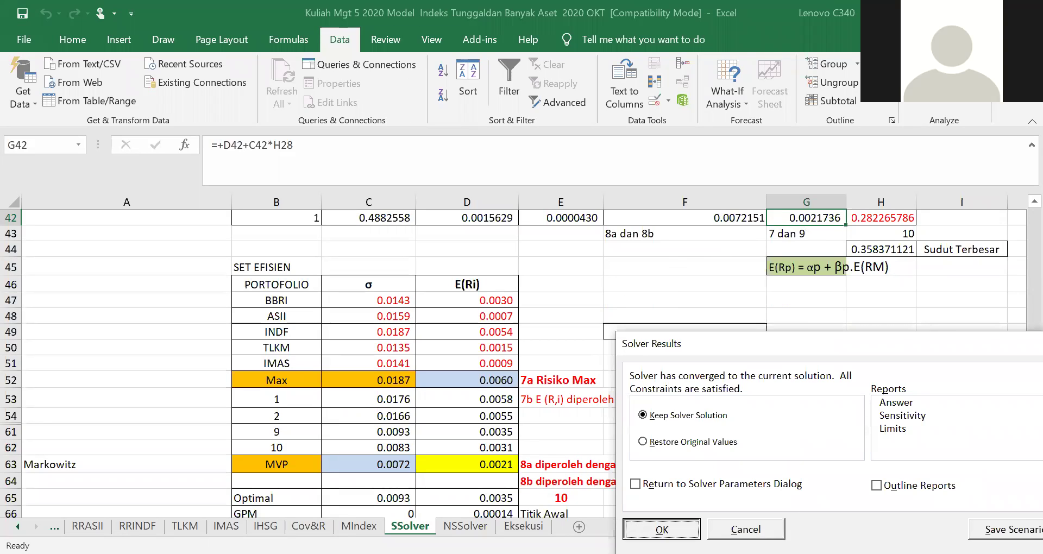
left_click(661, 529)
Step: Unhide rows 55 to 60, covering portfolios 3 to 8 of the efficient set table
scroll(462, 494, "down", 2)
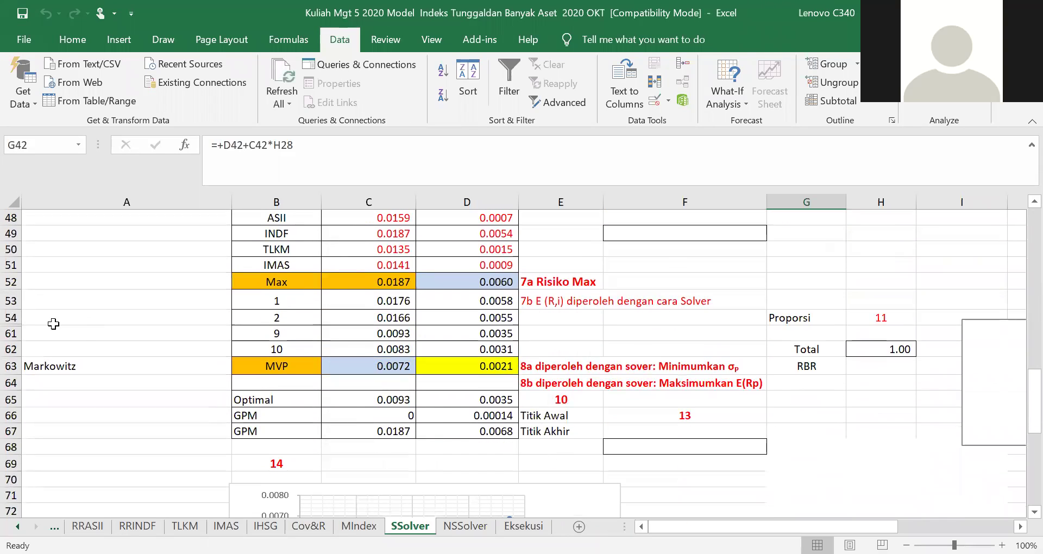
left_click(17, 304)
left_click_drag(18, 308, 19, 349)
right_click(19, 349)
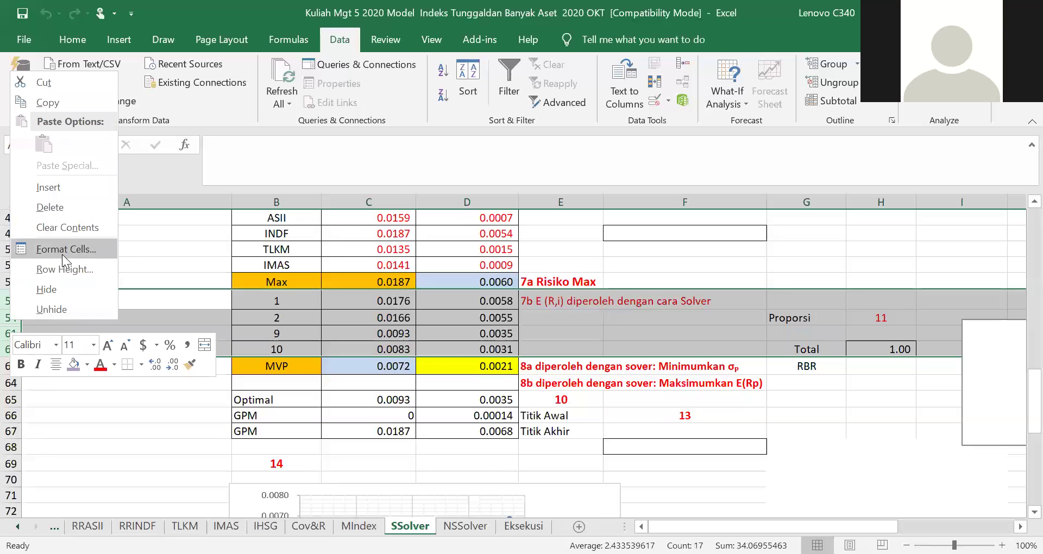
left_click(65, 303)
left_click(617, 438)
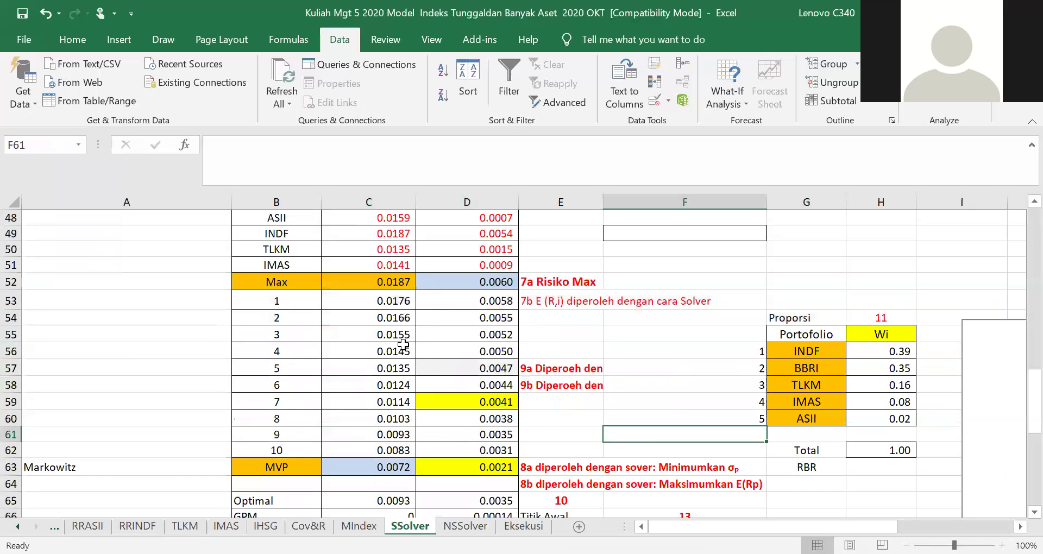
Step: Review the risk and expected return of portfolios 1 to 10 in C53:D62
left_click_drag(387, 302, 479, 450)
scroll(547, 431, "down", 2)
scroll(548, 432, "down", 1)
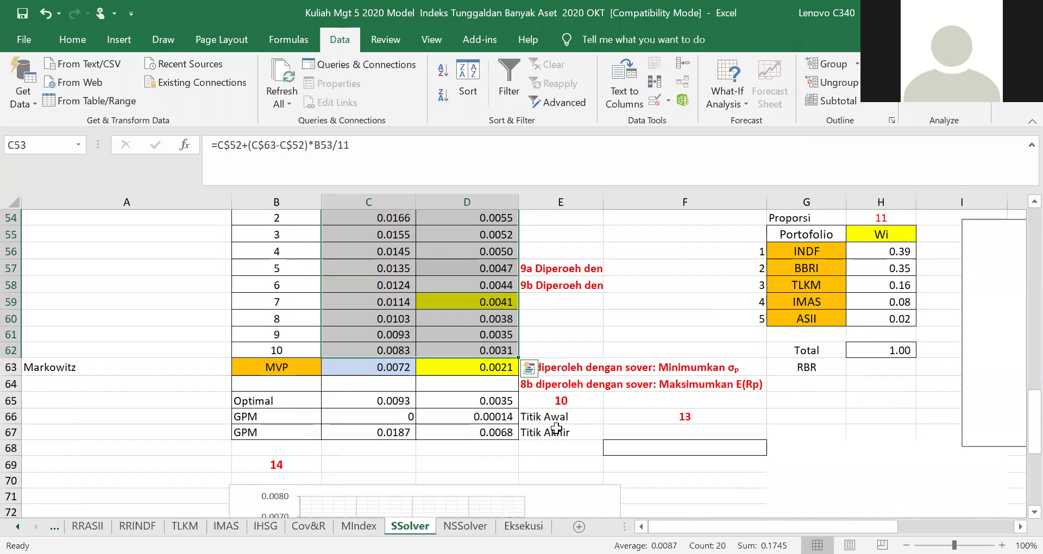
scroll(565, 435, "up", 1)
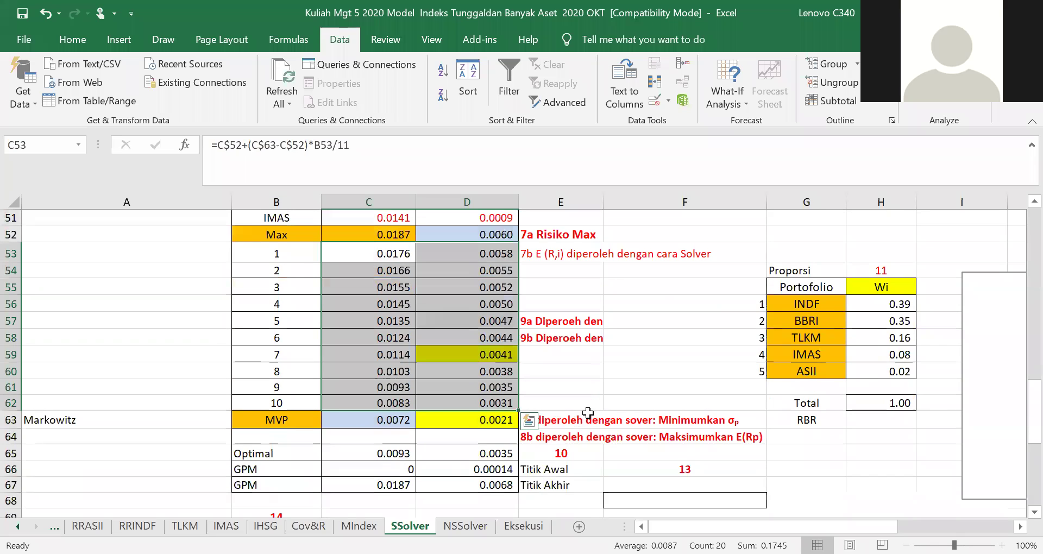
left_click(579, 375)
scroll(576, 378, "down", 1)
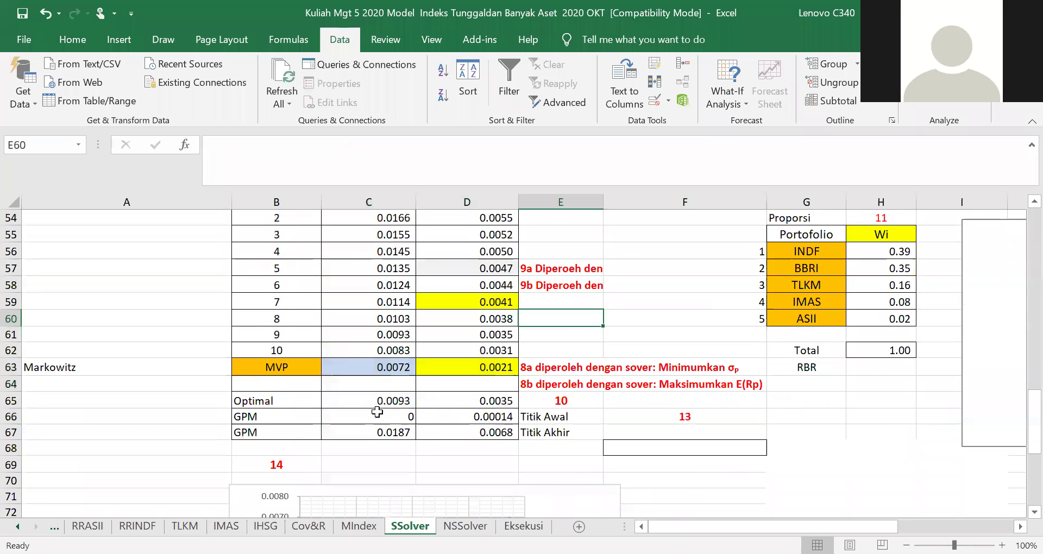
Step: Examine the Optimal portfolio's risk in C65 and expected return in D65 against the σ and E(Ri) column headings
left_click(255, 400)
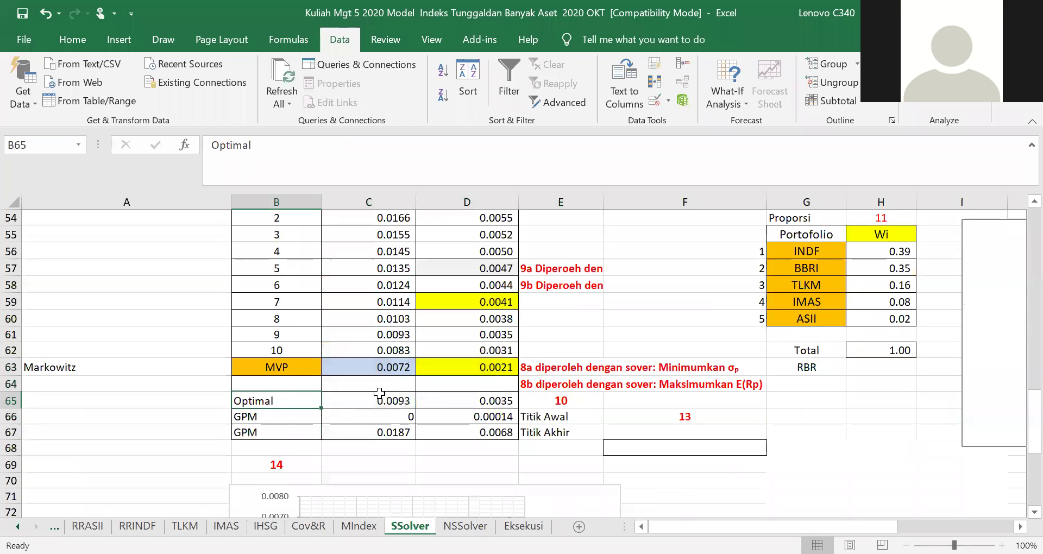
left_click(396, 400)
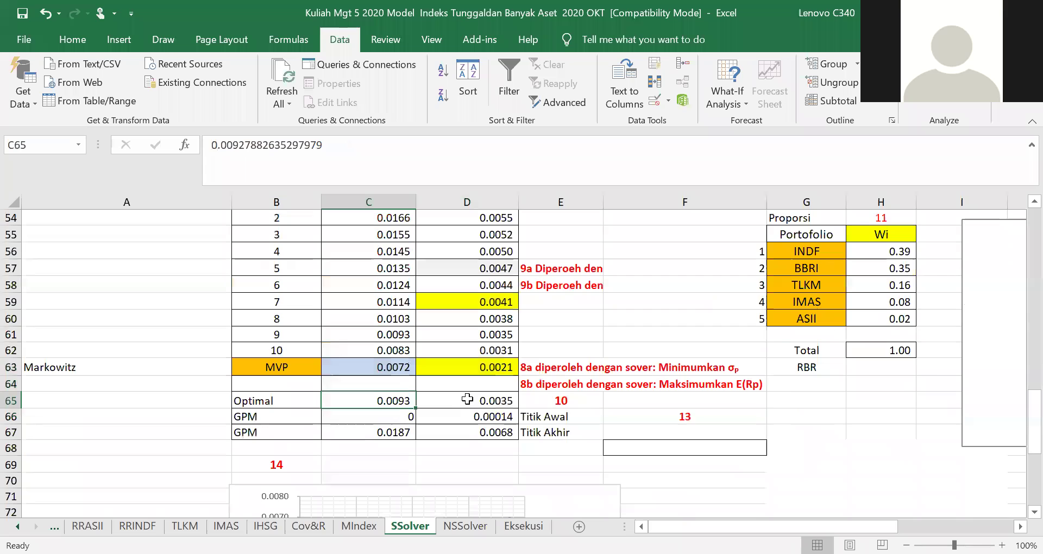
scroll(438, 331, "up", 2)
scroll(437, 330, "up", 1)
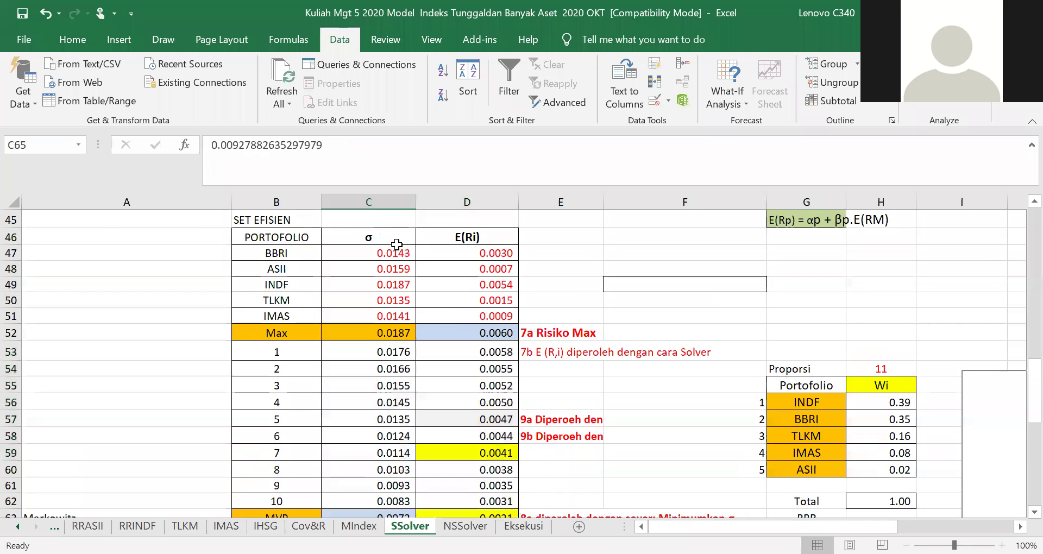
left_click(348, 234)
scroll(383, 329, "down", 1)
scroll(383, 329, "down", 3)
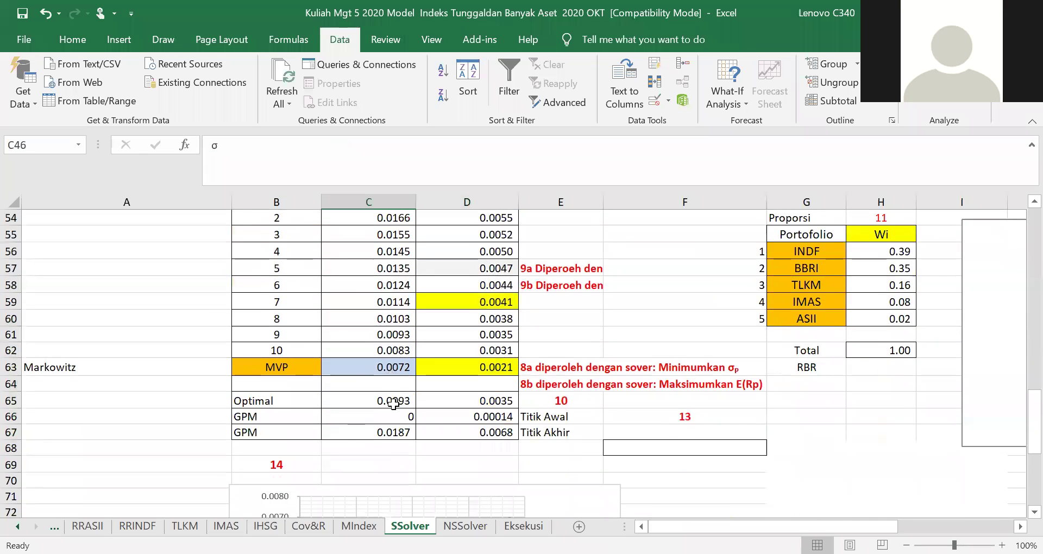
left_click(397, 402)
scroll(401, 387, "up", 2)
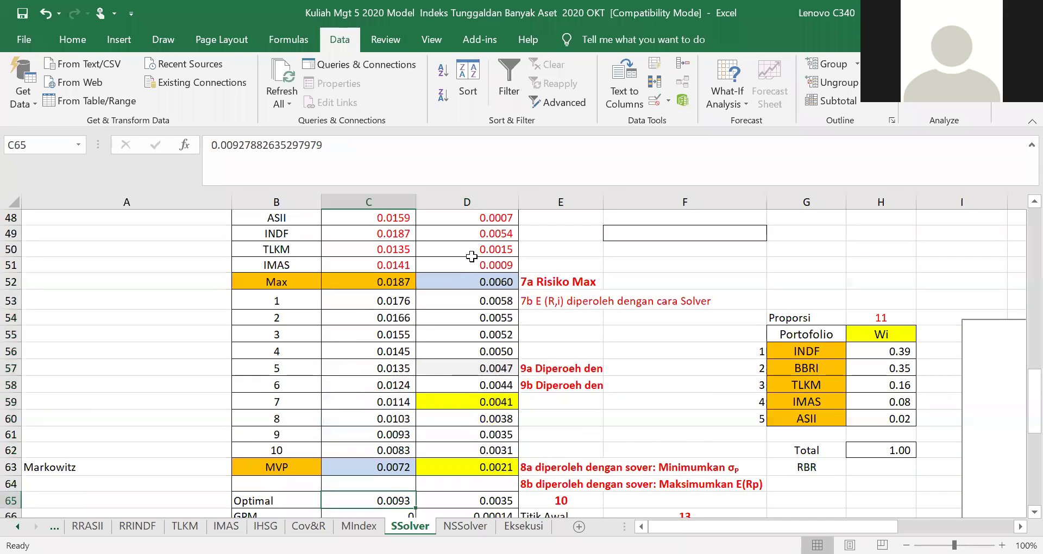
scroll(483, 264, "up", 1)
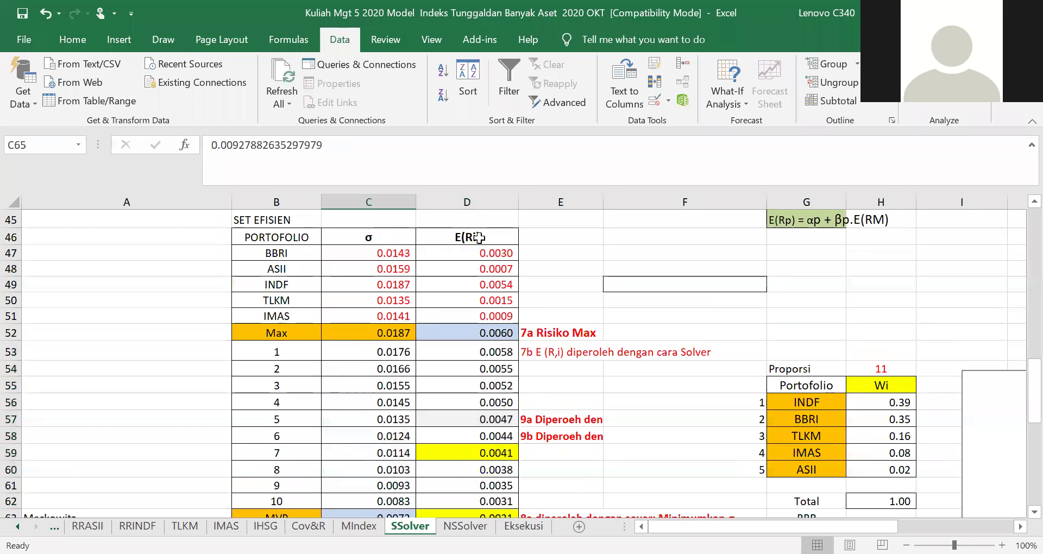
left_click(479, 238)
scroll(466, 374, "down", 2)
scroll(466, 374, "down", 2)
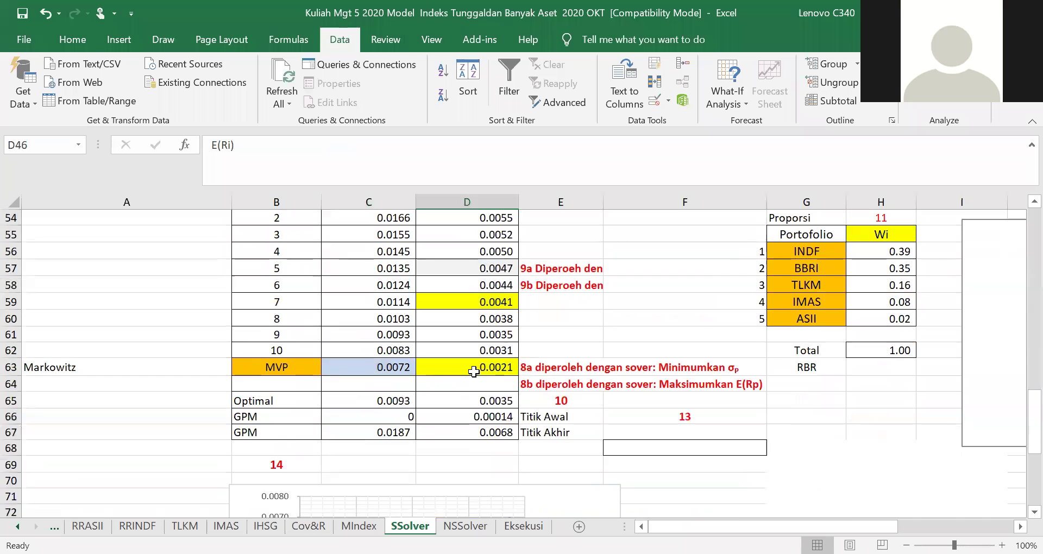
left_click(481, 400)
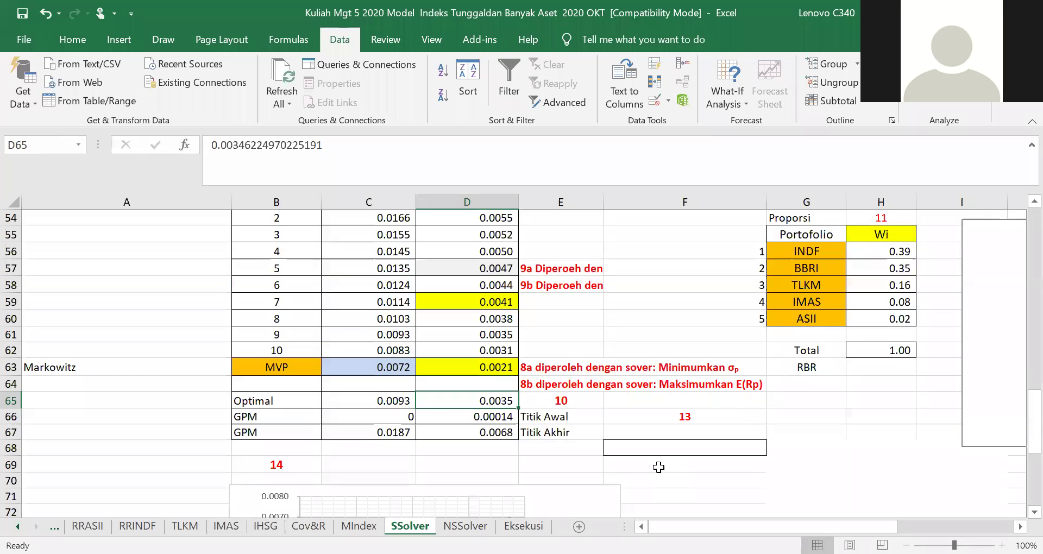
Step: Examine the portfolio angle formula in H42 and its definition in the Sudut Portofolio row of the MIndex sheet
scroll(420, 350, "up", 2)
scroll(421, 306, "up", 3)
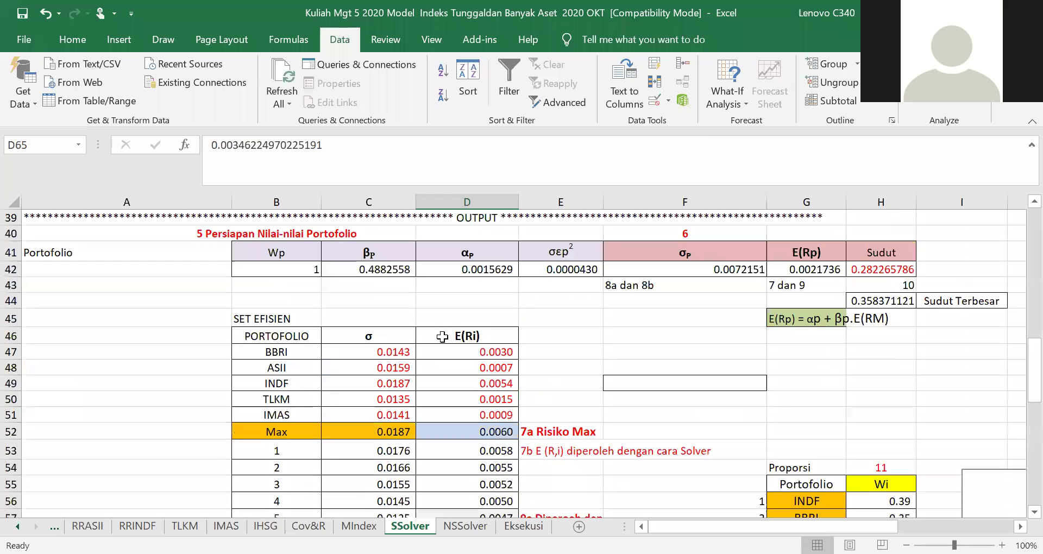
left_click(371, 333)
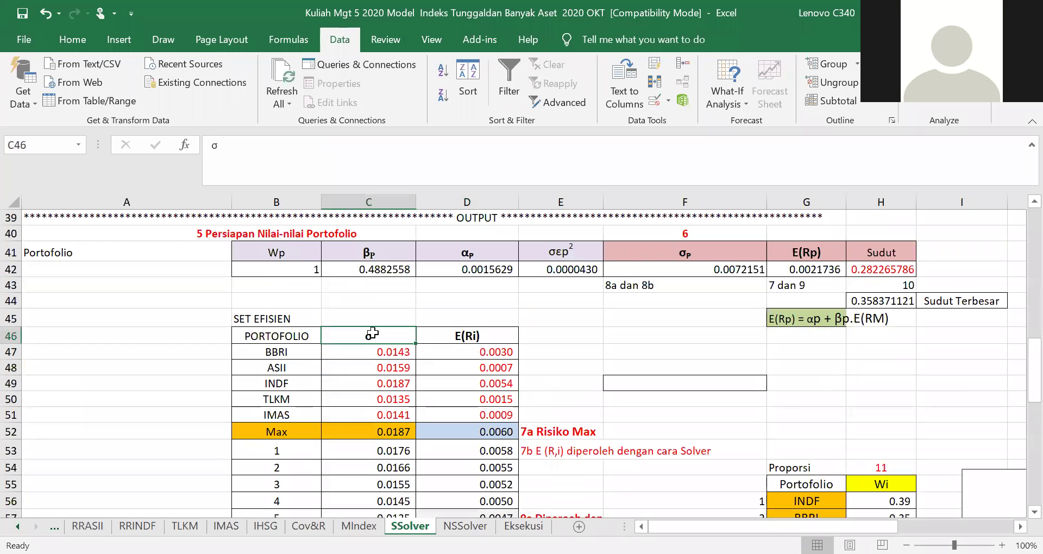
left_click(474, 334)
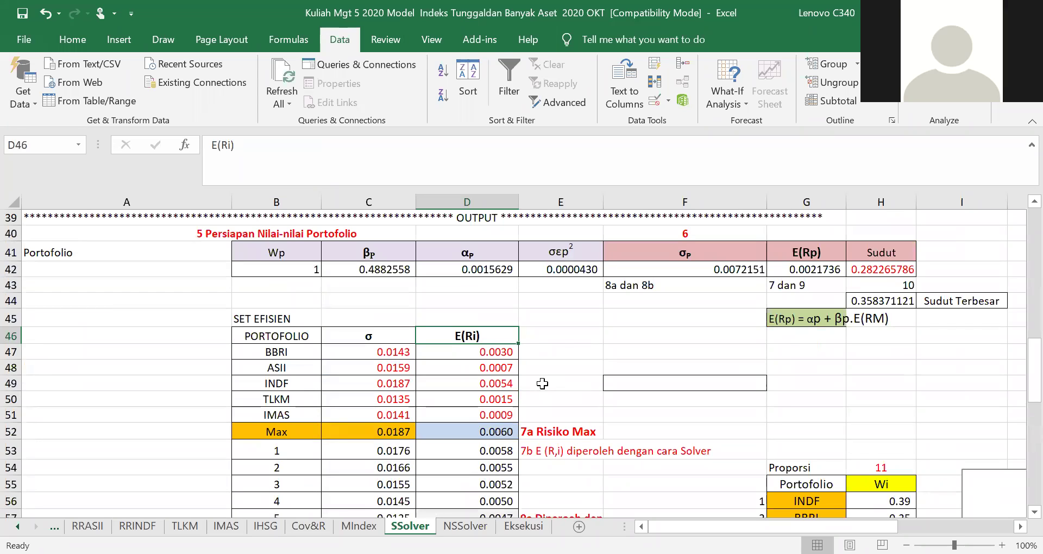
left_click(894, 270)
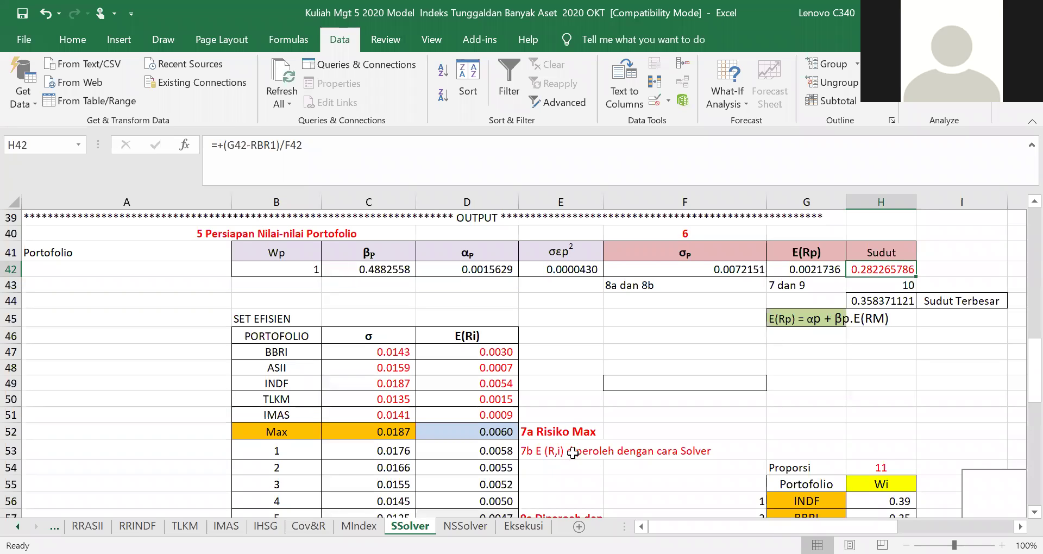
left_click(356, 526)
scroll(513, 460, "down", 1)
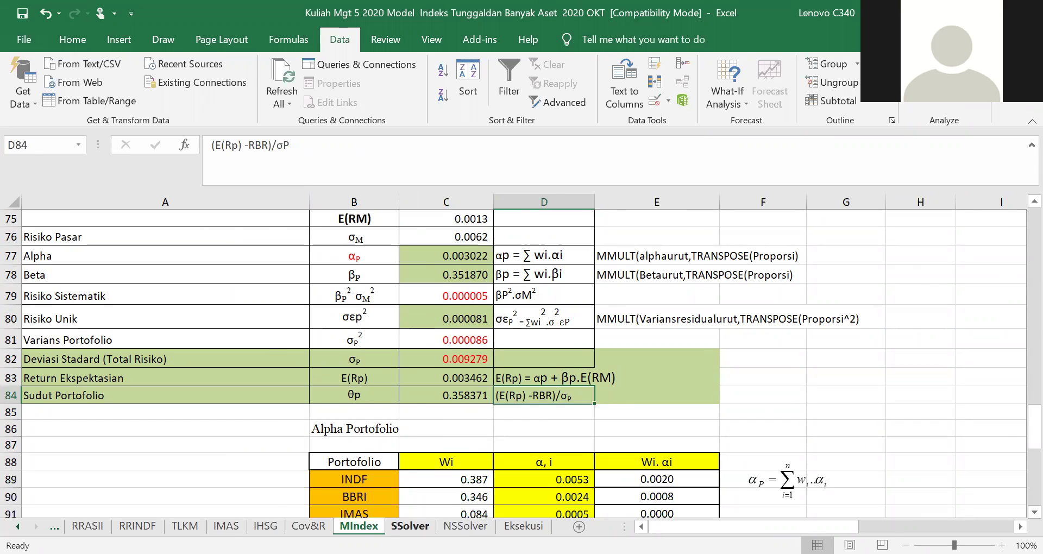
left_click(410, 526)
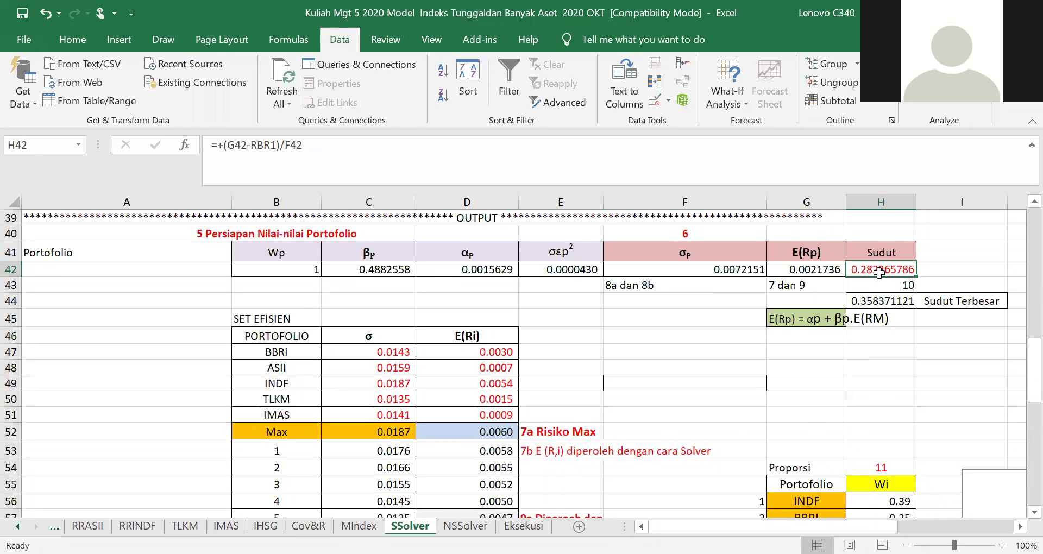
Step: Open Solver and set its objective to maximize the portfolio angle in H42
scroll(562, 348, "up", 2)
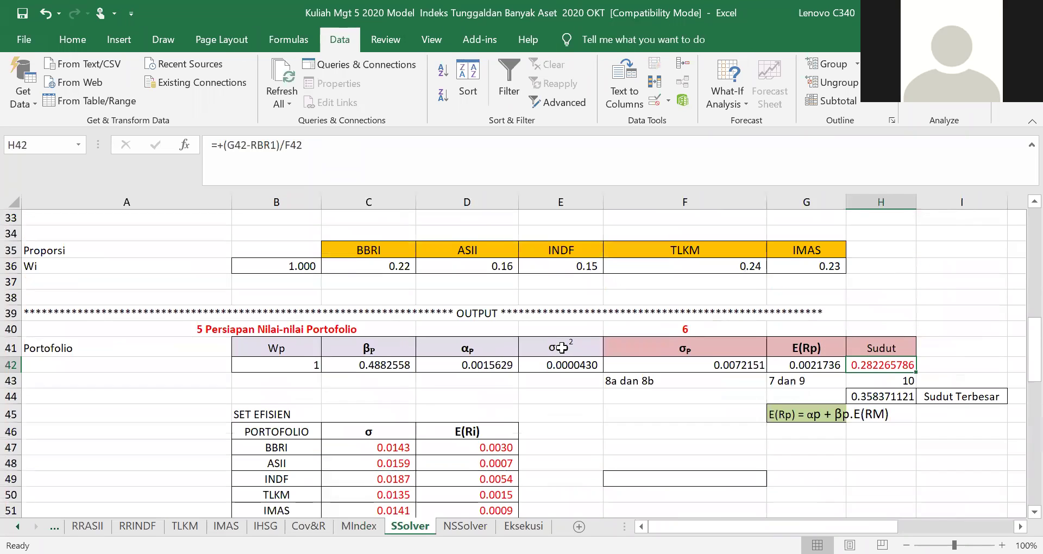
left_click(393, 265)
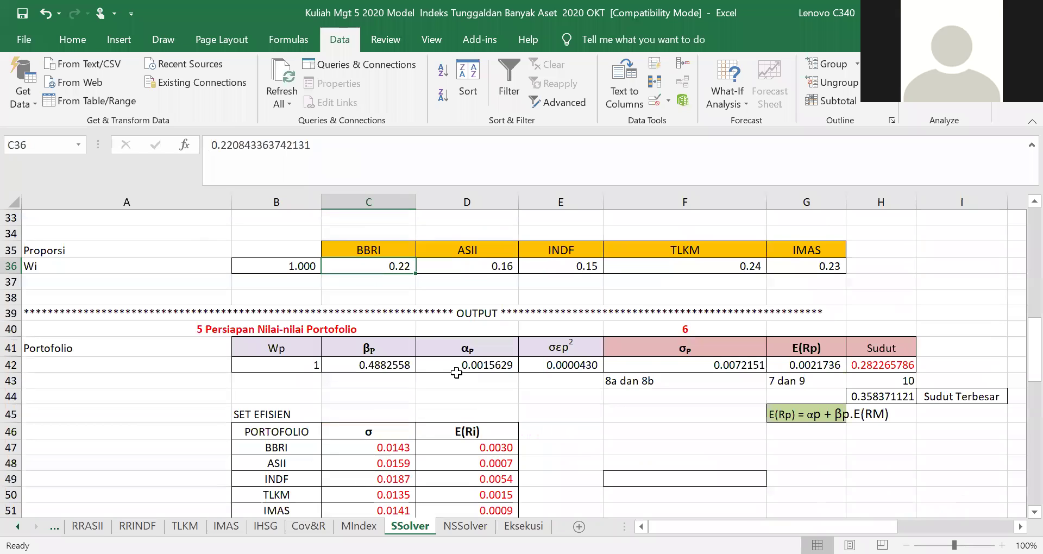
left_click(823, 464)
scroll(830, 475, "down", 2)
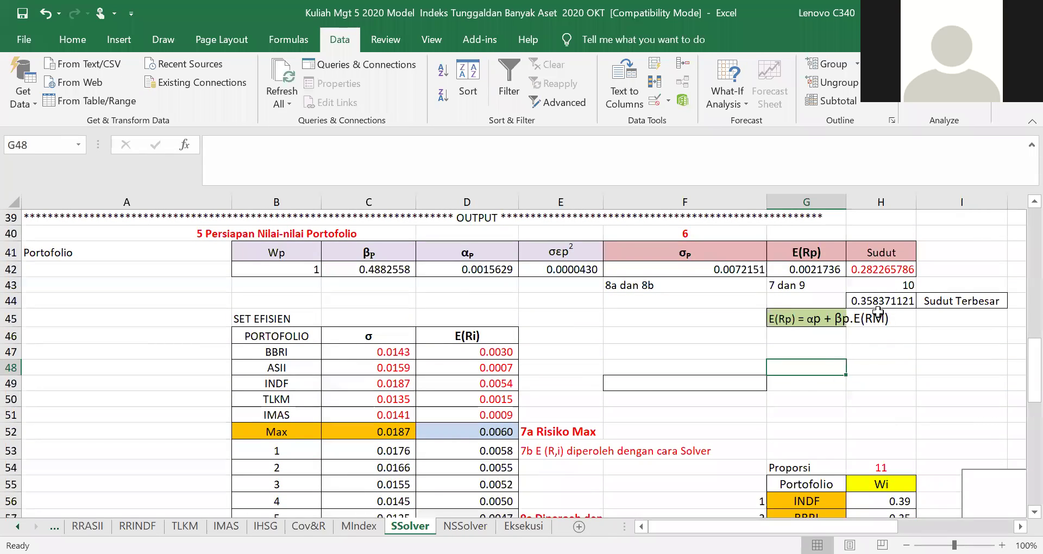
left_click(883, 270)
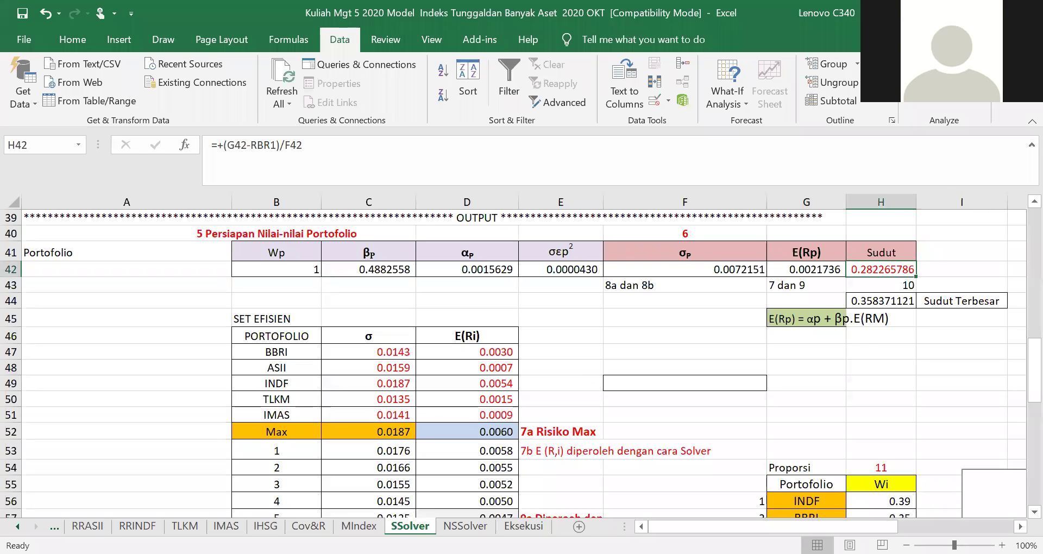
left_click(926, 74)
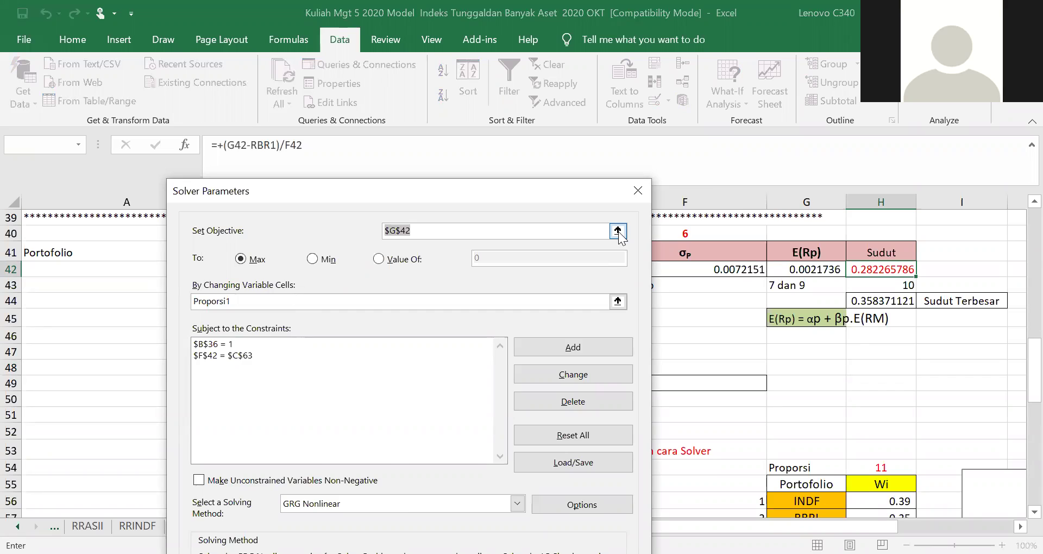
left_click(618, 231)
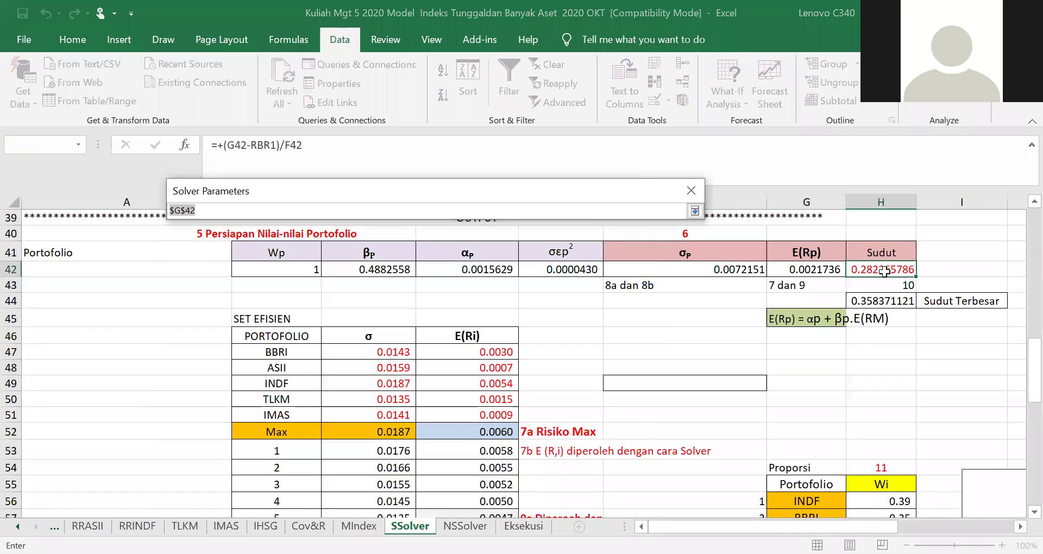
left_click(884, 270)
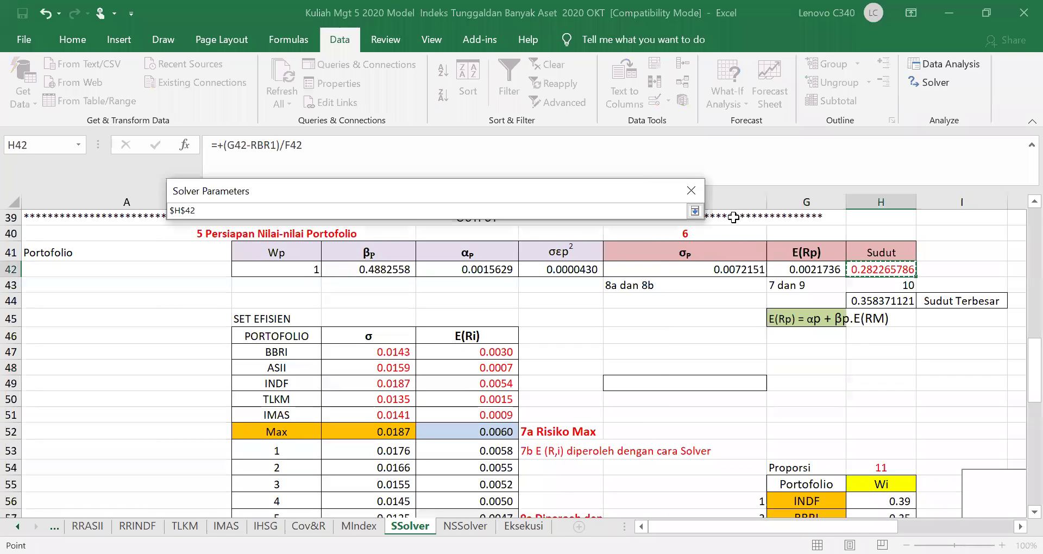
left_click(695, 211)
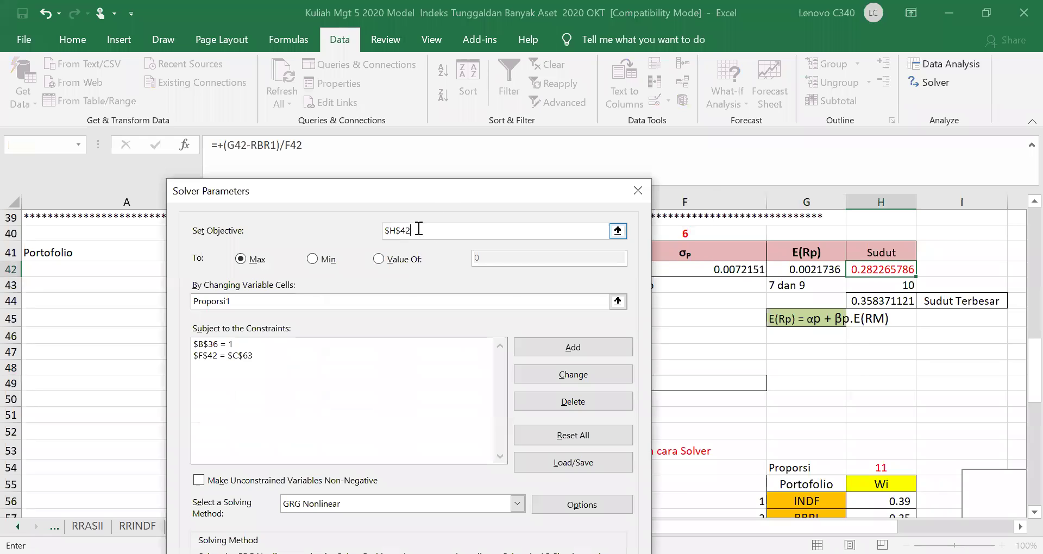
Step: Set Solver's changing variable cells to the five stock proportions in C36:G36
left_click_drag(442, 191, 456, 368)
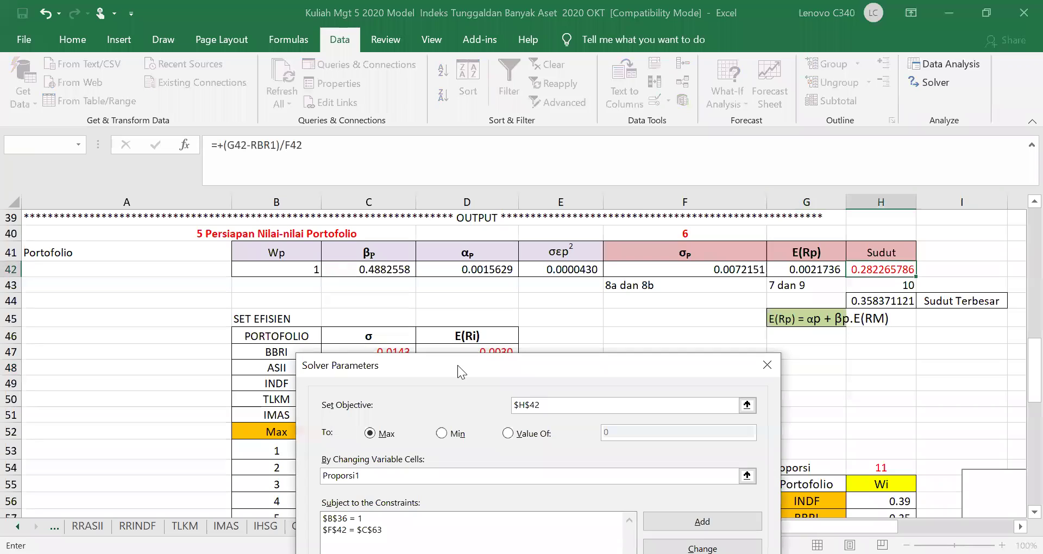
left_click_drag(457, 365, 502, 319)
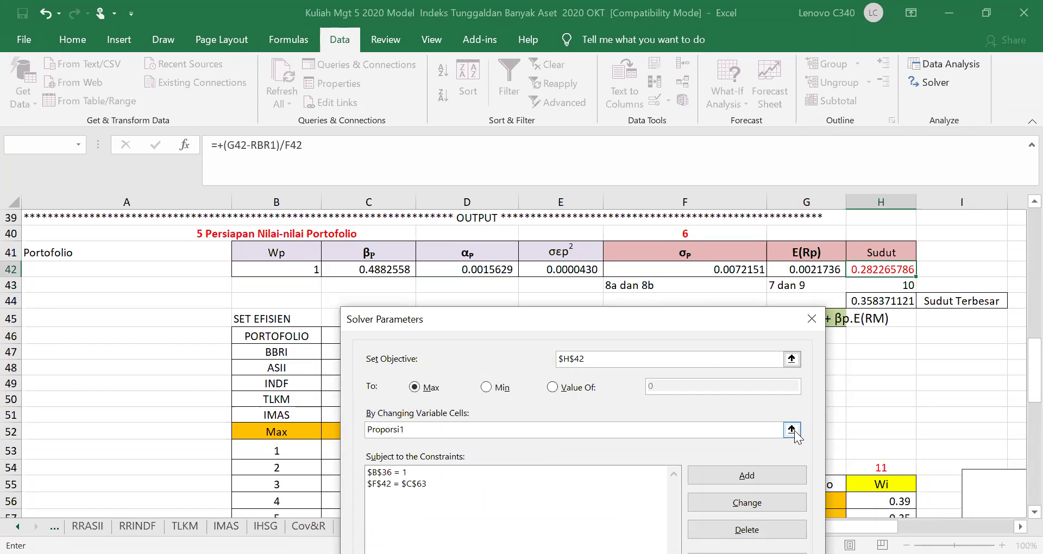
scroll(578, 214, "up", 1)
scroll(578, 215, "down", 1)
scroll(578, 215, "up", 1)
scroll(578, 220, "up", 1)
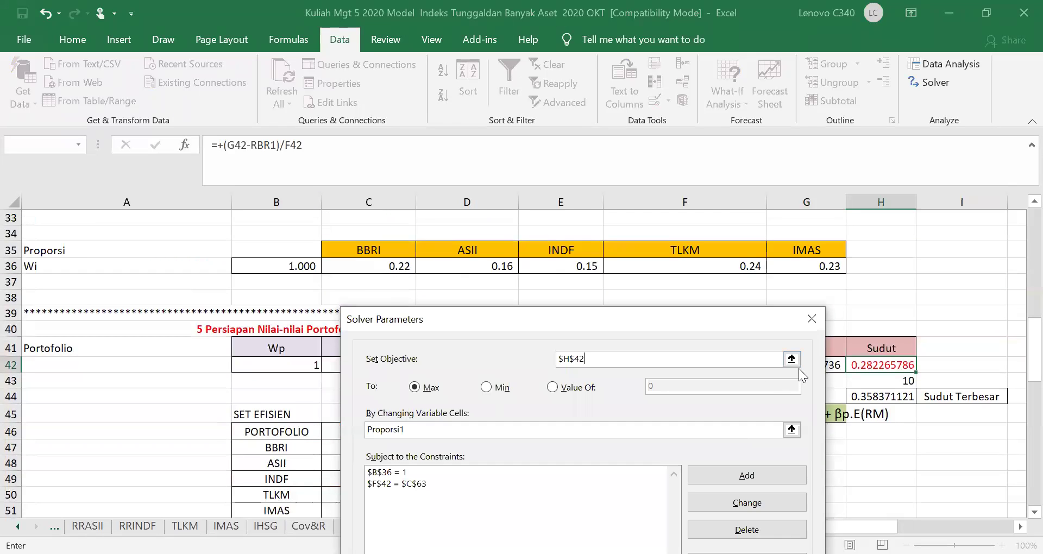
left_click(792, 429)
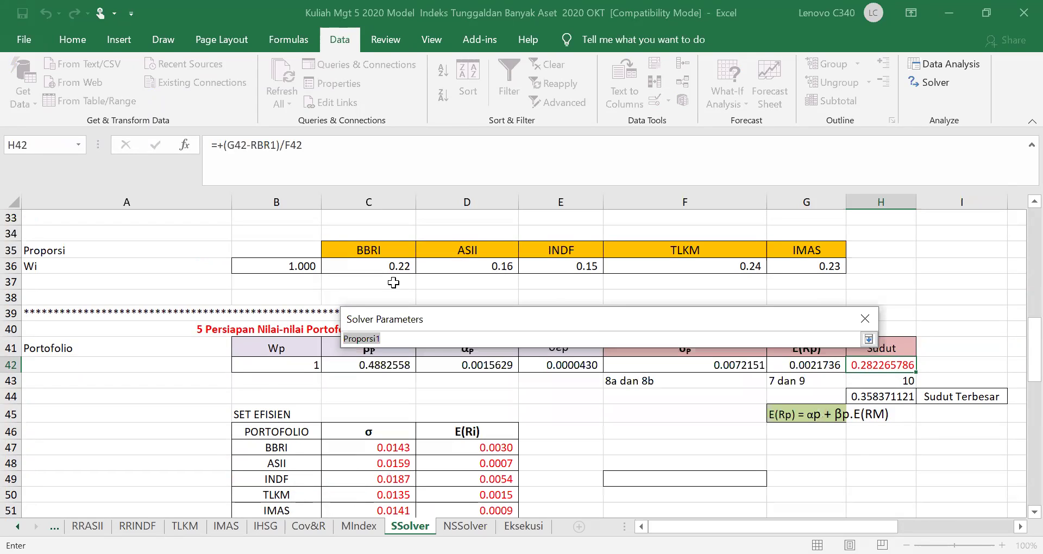
left_click(385, 271)
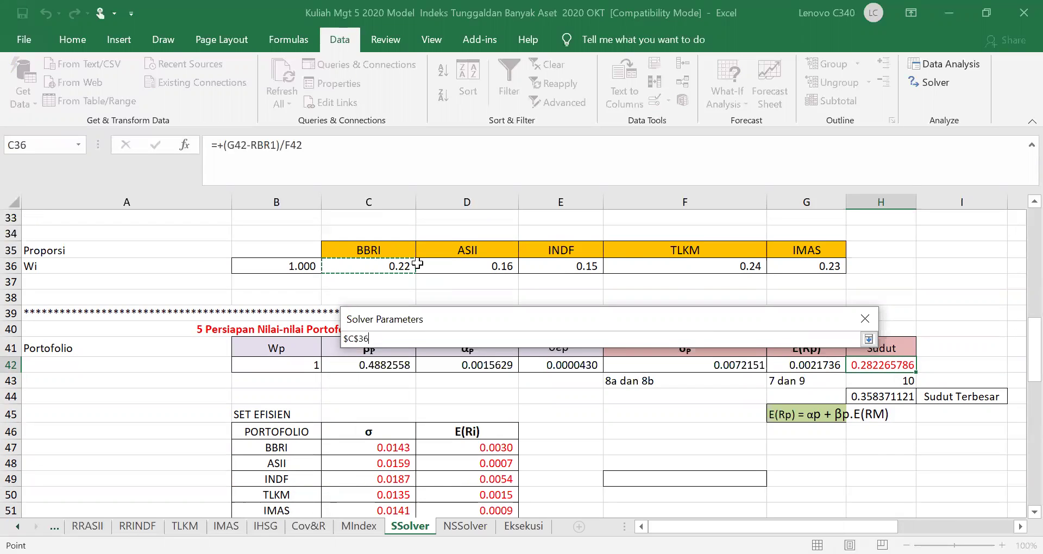
left_click(811, 271, "shift")
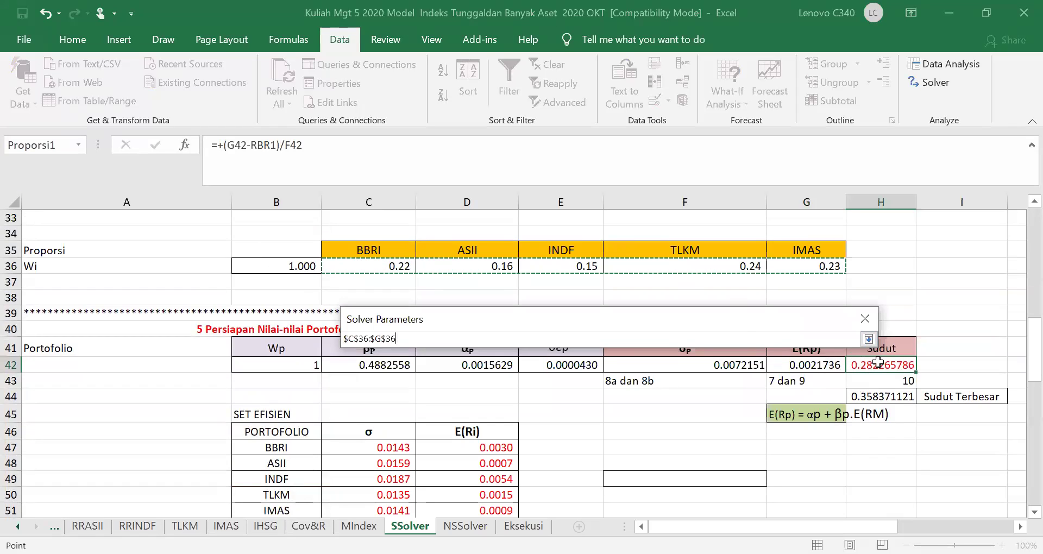
left_click(868, 338)
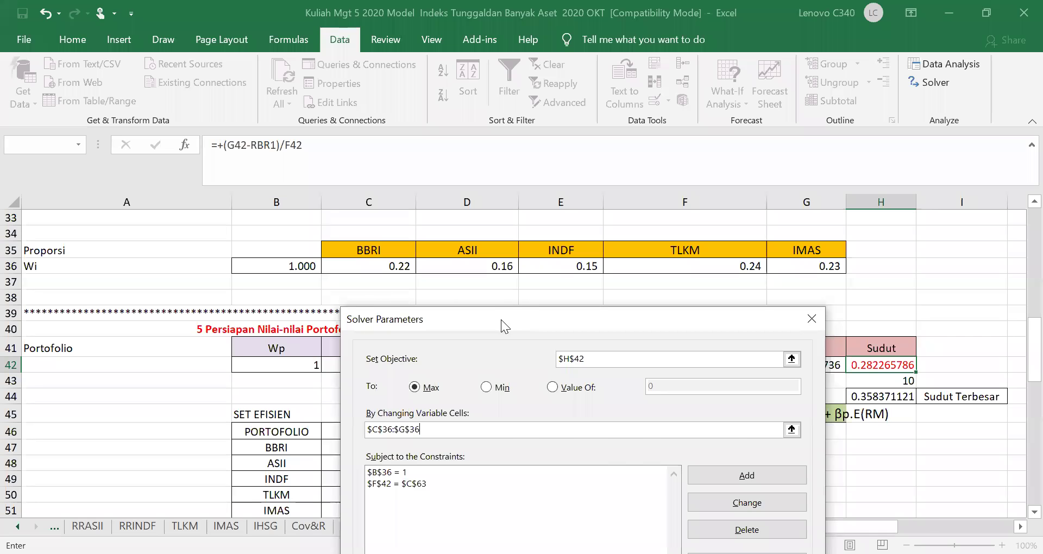
Step: Delete the risk constraint $F$42 = $C$63 from Solver, keeping only $B$36 = 1
left_click_drag(501, 319, 602, 355)
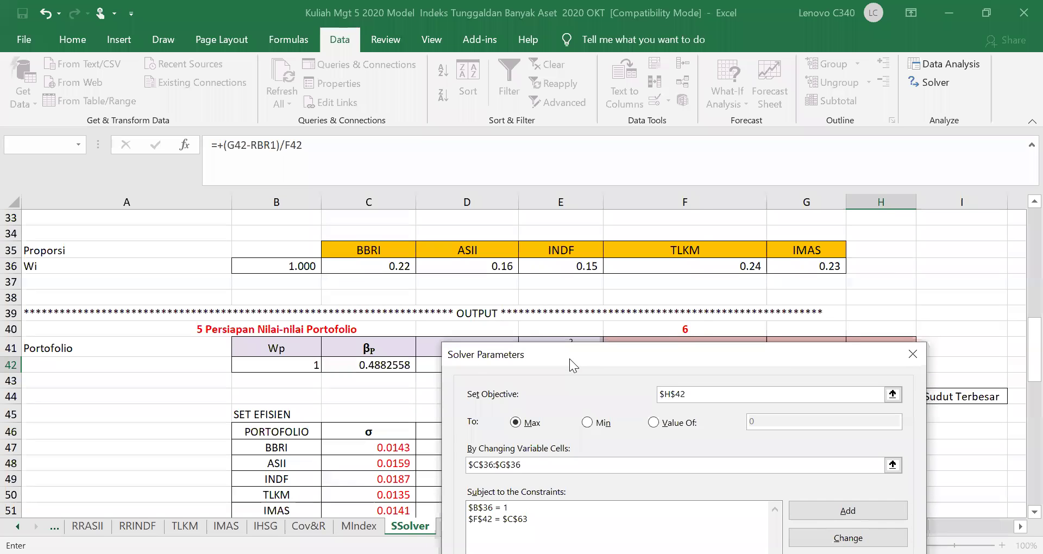
left_click_drag(569, 358, 342, 156)
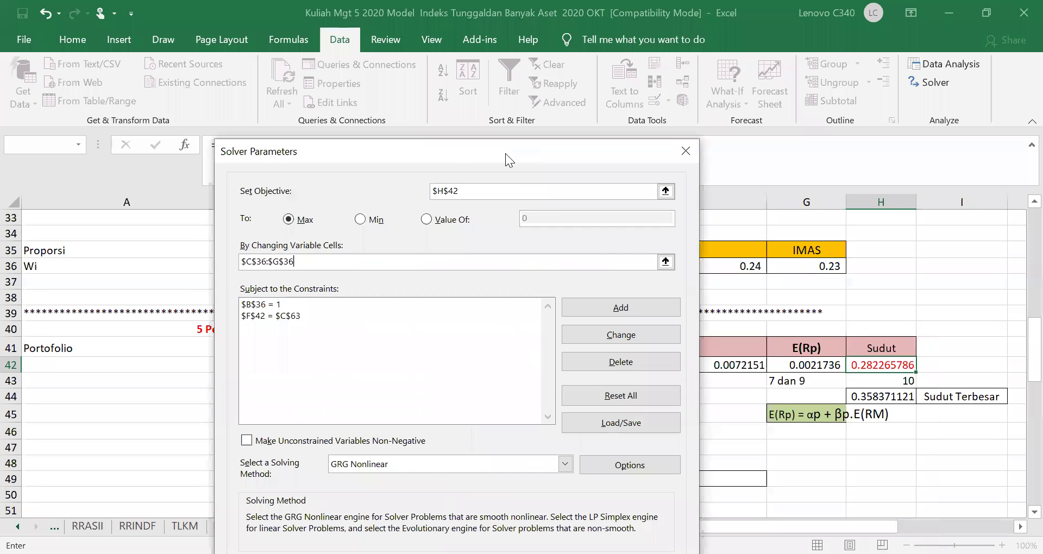
left_click_drag(505, 154, 486, 103)
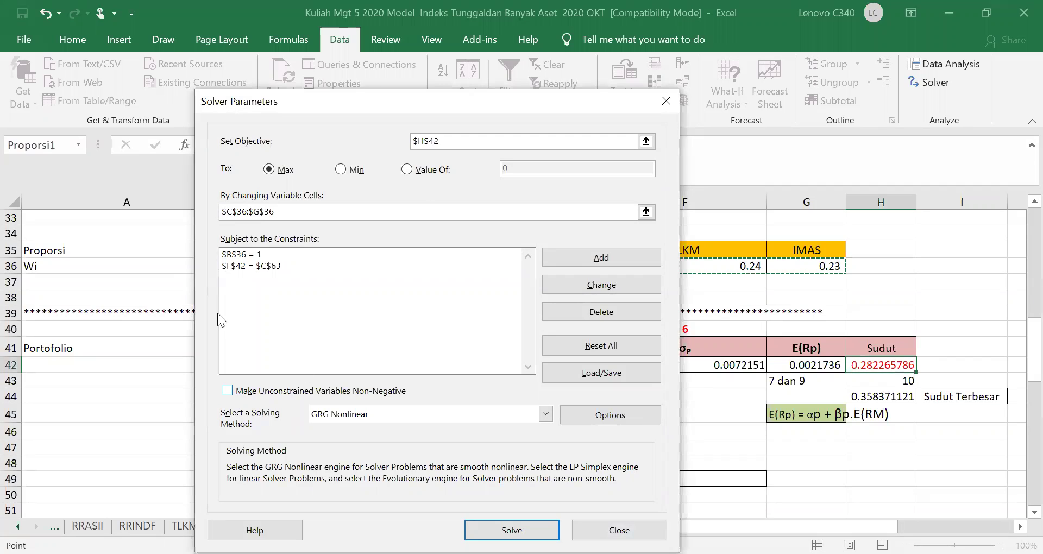
left_click(242, 265)
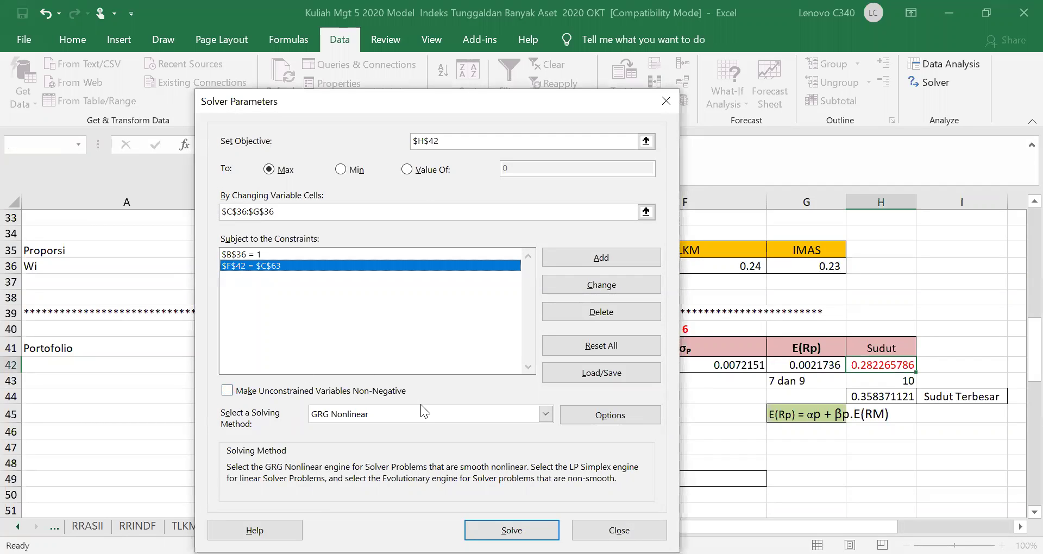
left_click(591, 315)
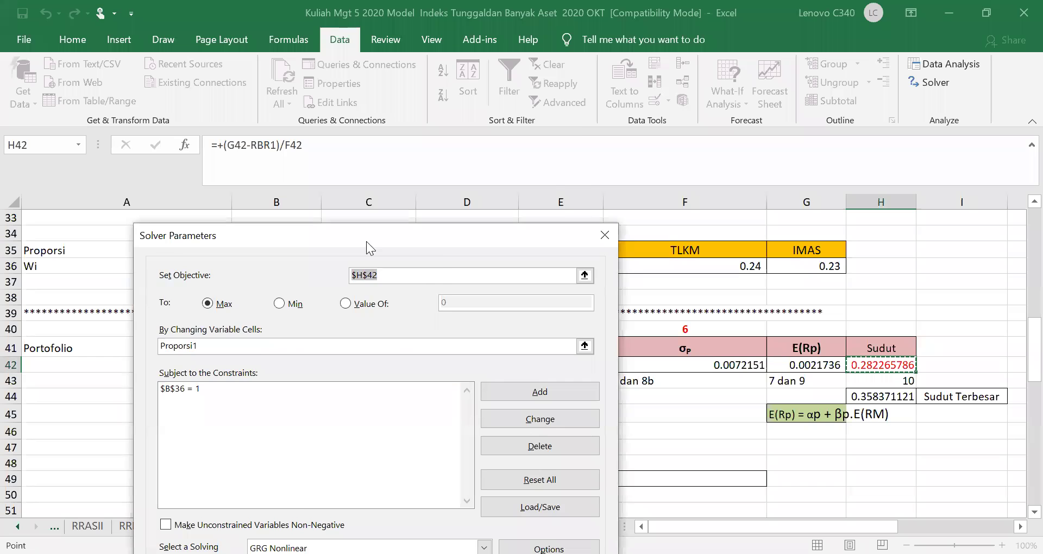
Step: Solve for the largest portfolio angle and keep the Solver solution
left_click_drag(366, 242, 334, 67)
left_click(416, 495)
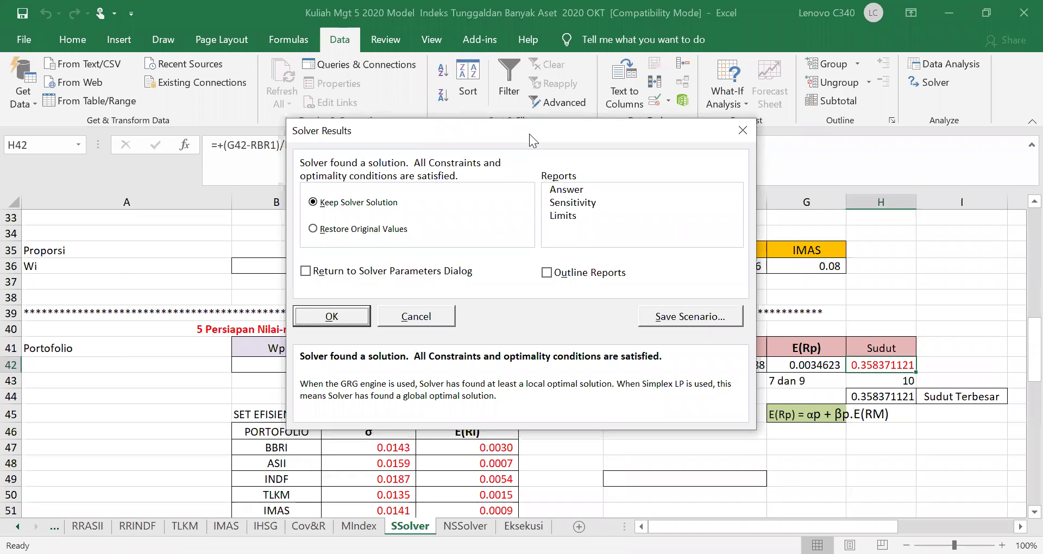
left_click_drag(529, 134, 821, 403)
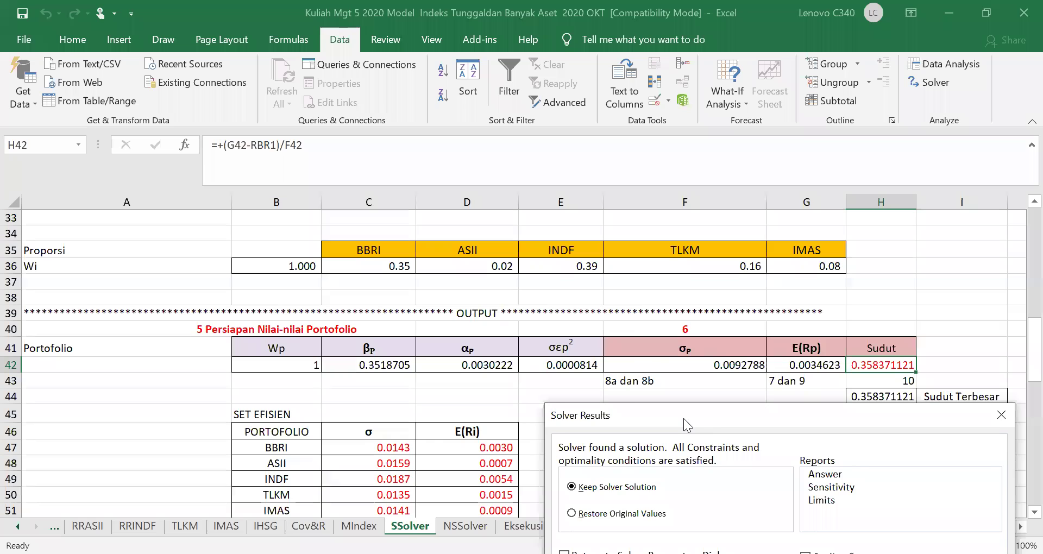
left_click_drag(683, 418, 512, 278)
left_click(418, 462)
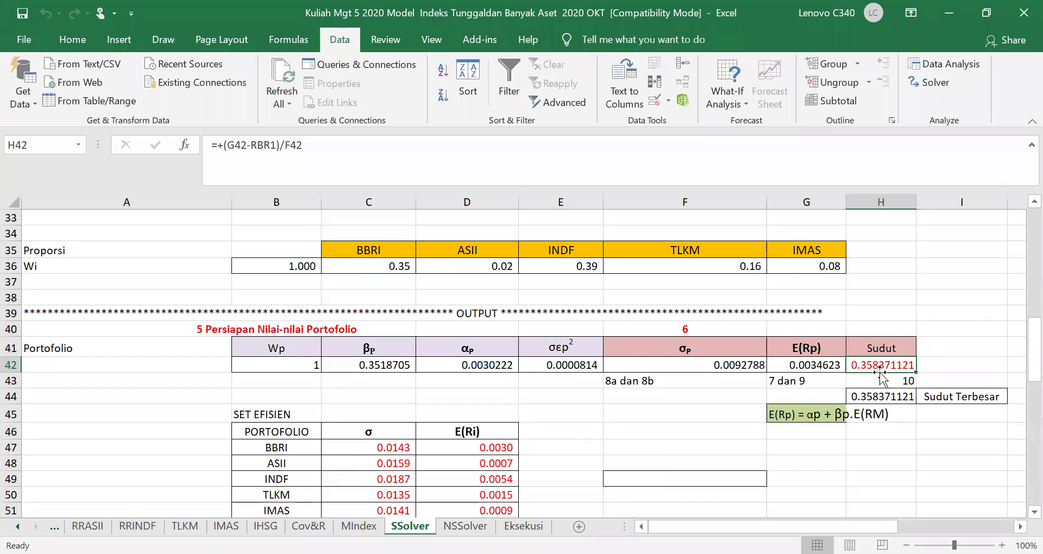
Step: Examine the optimal portfolio's risk in F42, expected return in G42 and angle in H42
left_click(716, 368)
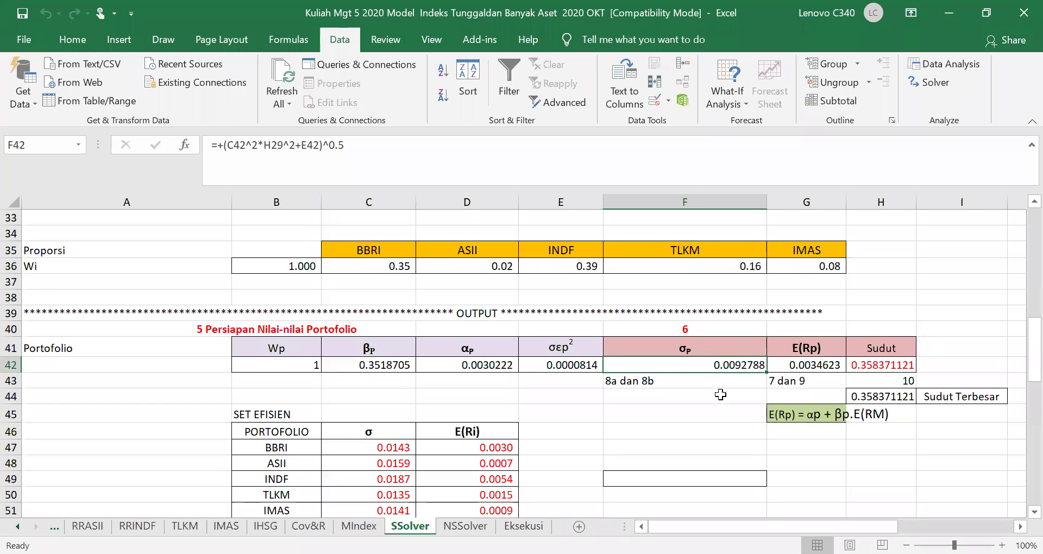
scroll(703, 397, "down", 1)
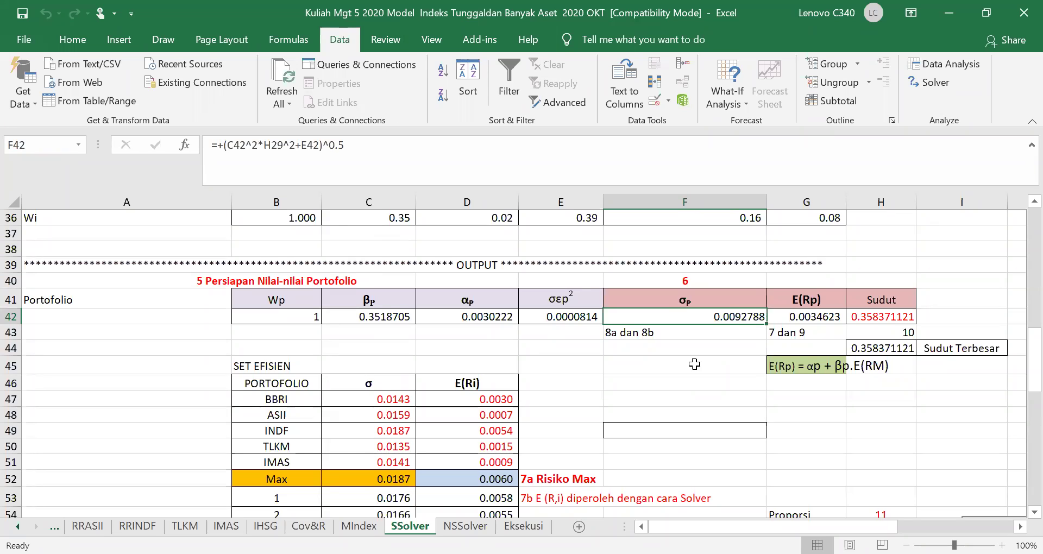
left_click(791, 318)
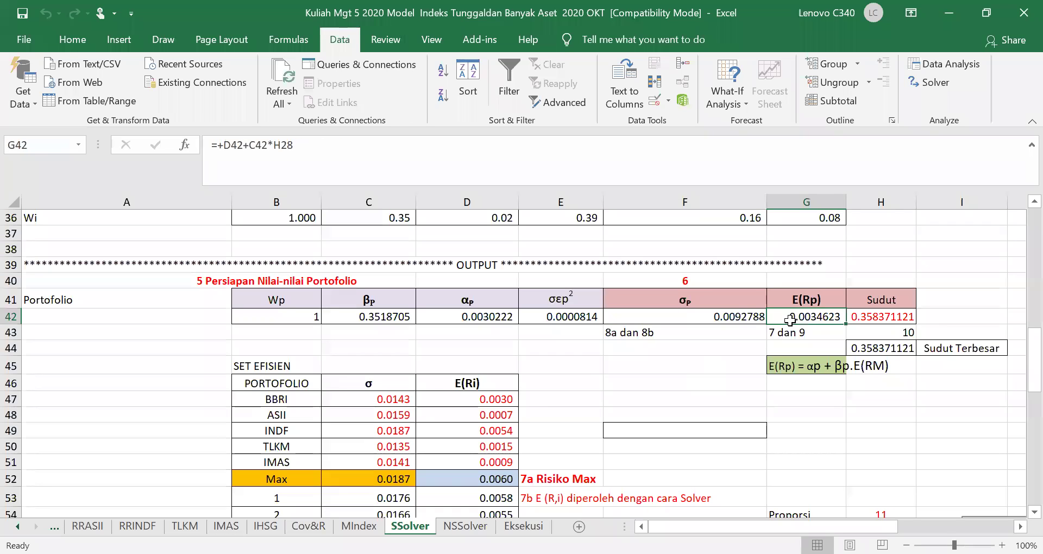
left_click(702, 315)
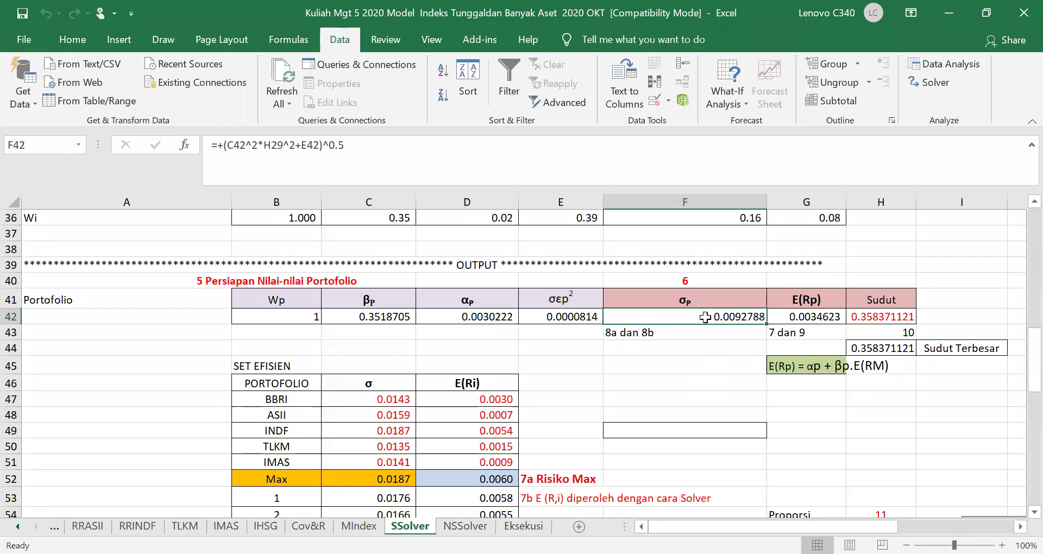
left_click(886, 315)
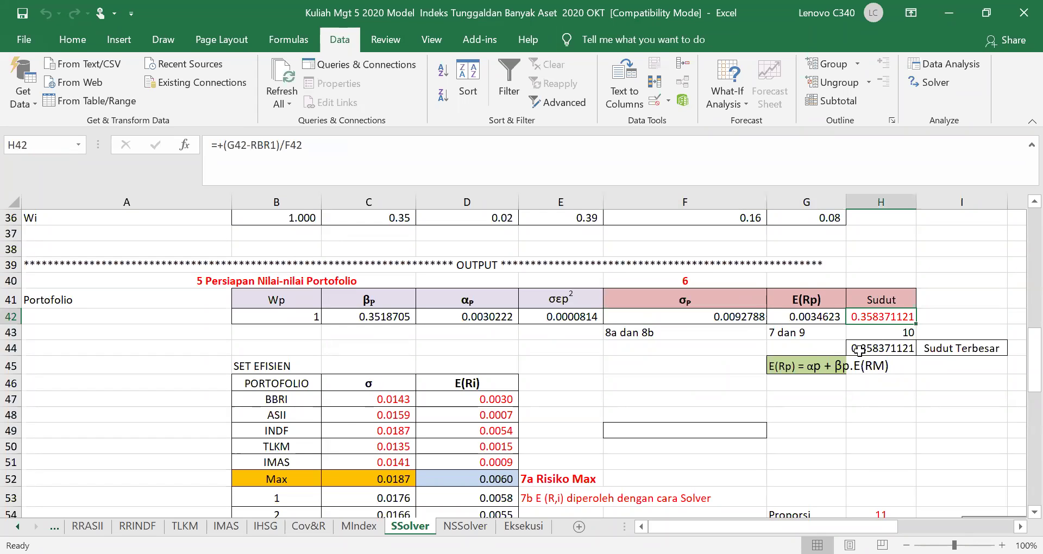
Step: Review the optimal proportions of the five stocks in C36:G36 against the ranked Proporsi table in G55:H60
scroll(556, 312, "up", 1)
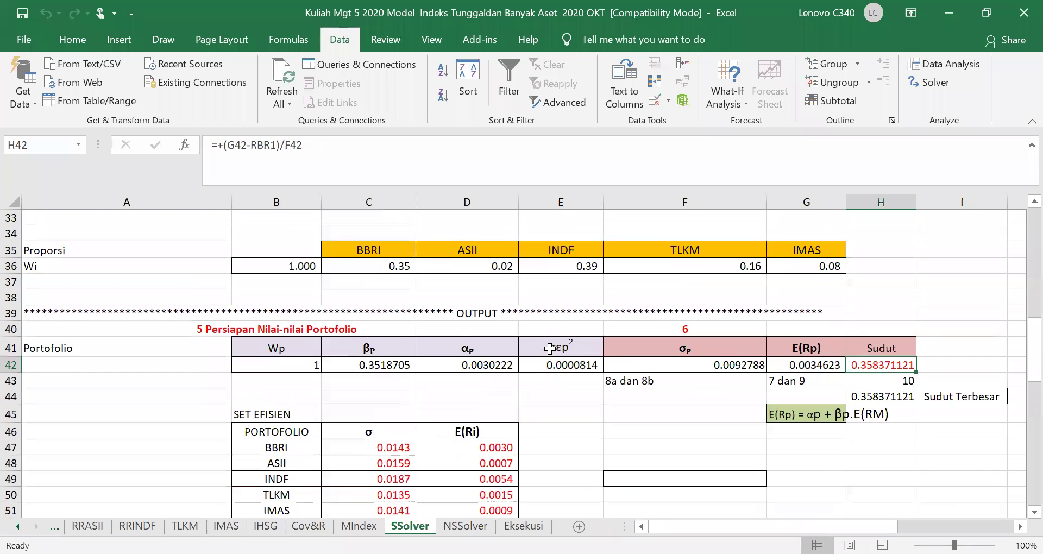
left_click(577, 265)
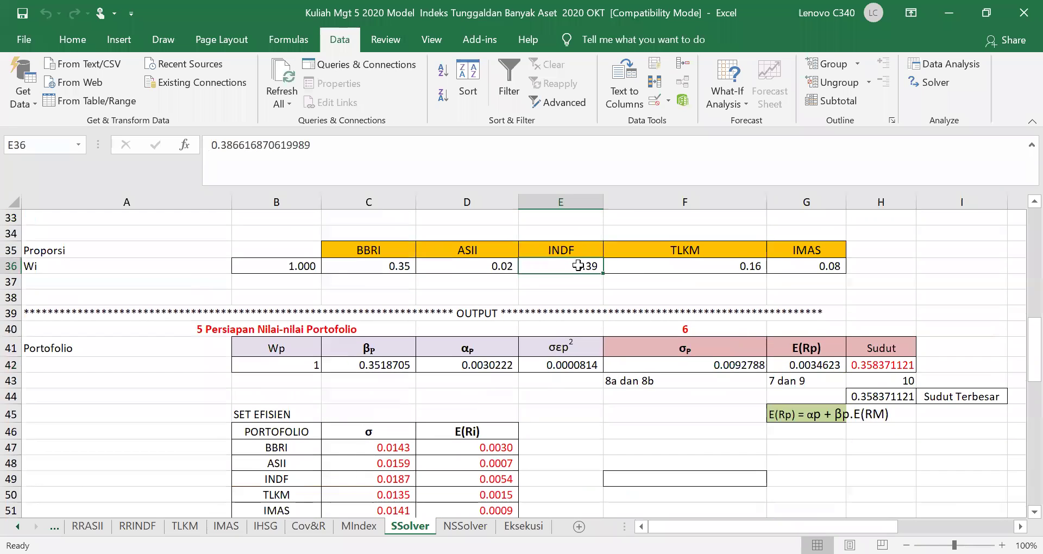
left_click(390, 267)
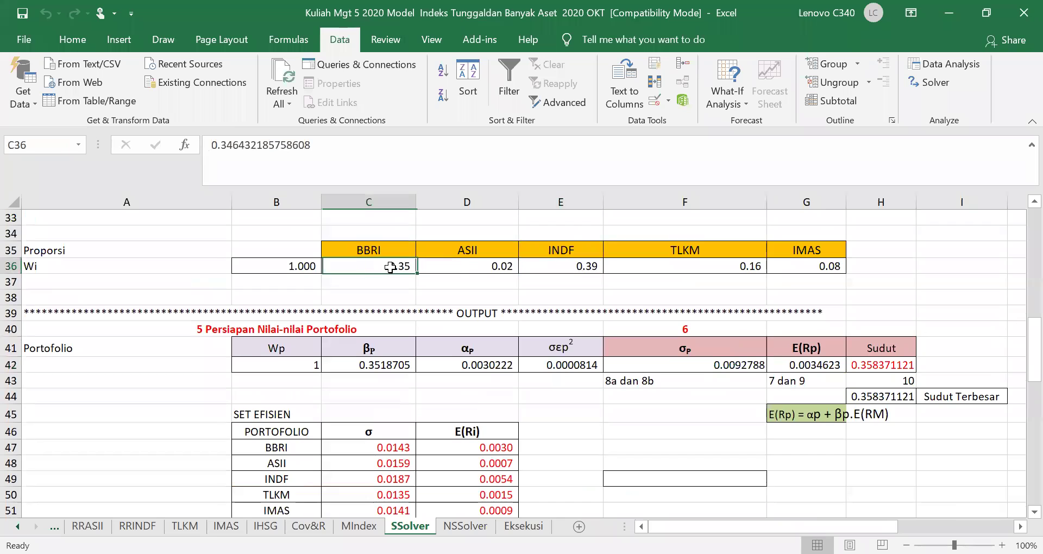
left_click(739, 266)
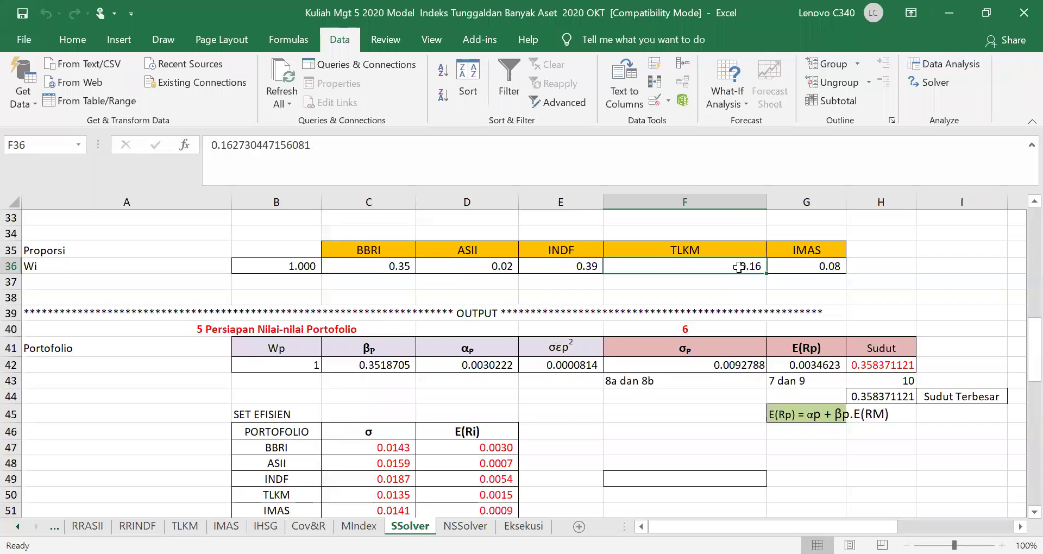
left_click(821, 266)
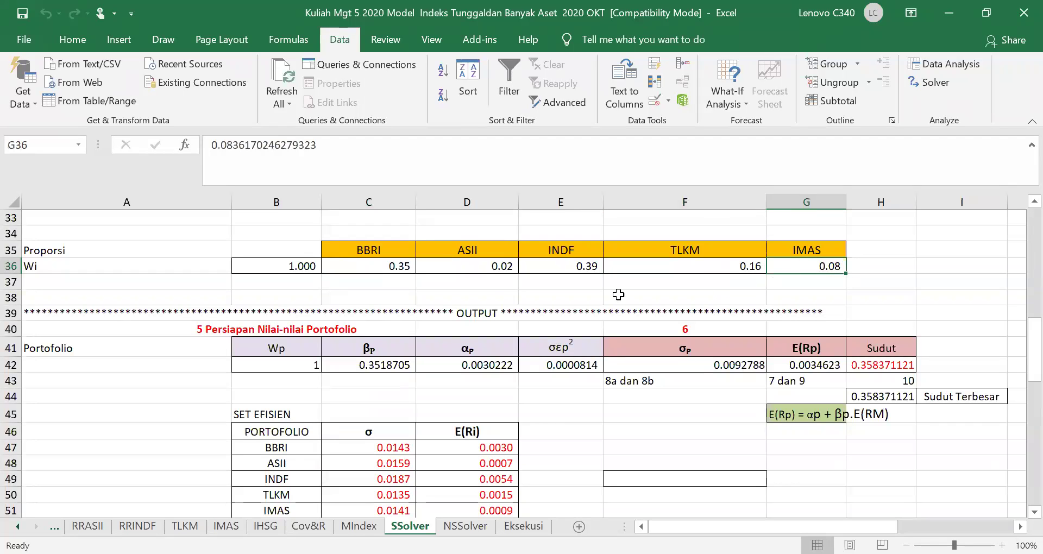
left_click(479, 261)
scroll(722, 326, "down", 5)
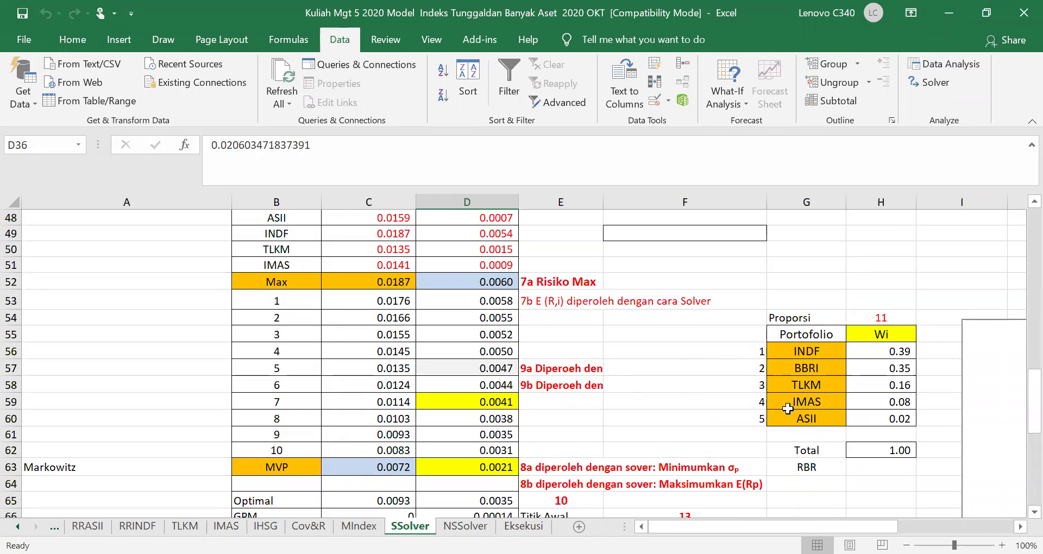
left_click(854, 277)
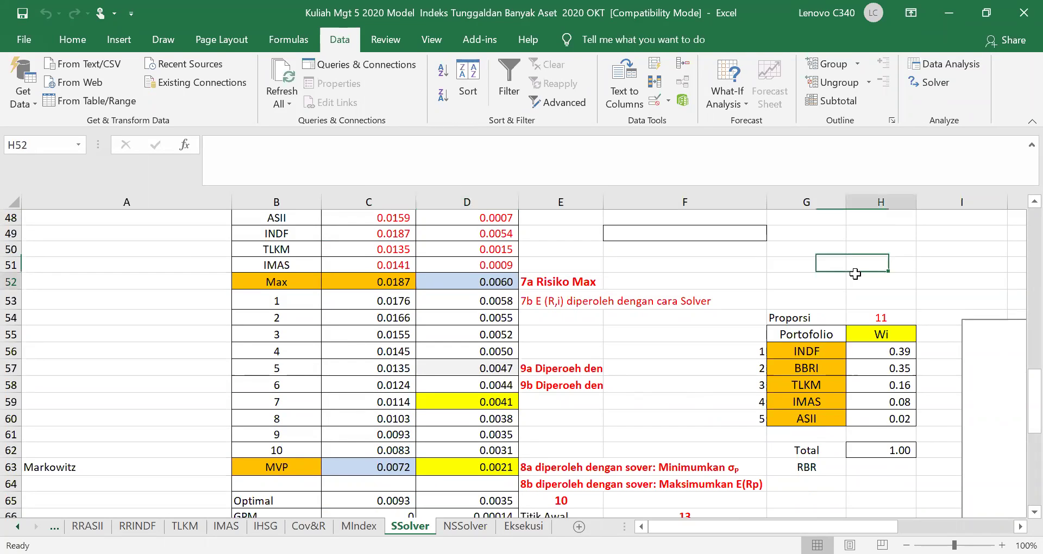
Step: Examine the Proporsi Portofolio pie chart beside the ranked stock proportions table
key("Right")
key("Right")
key("Right")
key("Right")
key("Right")
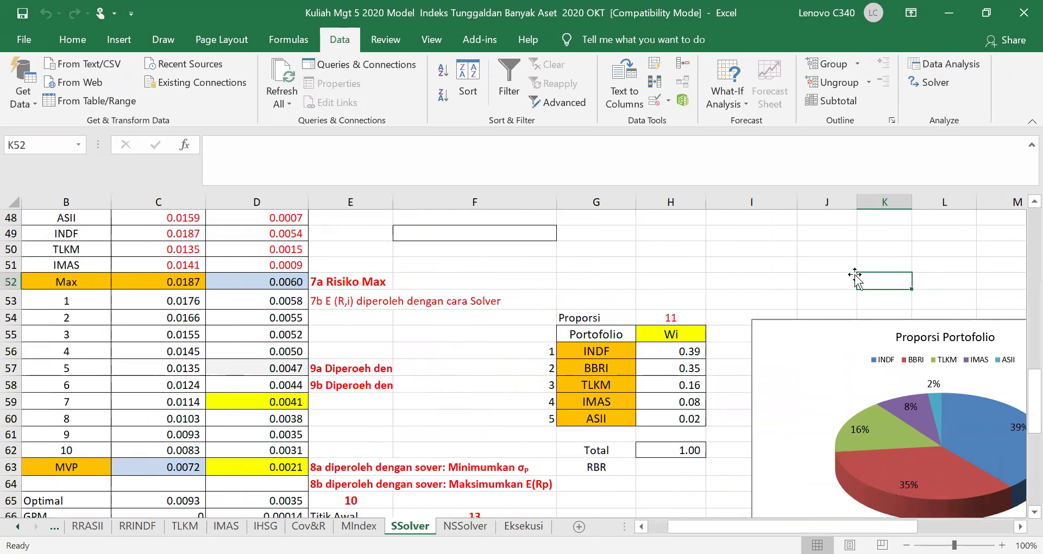
scroll(855, 274, "down", 2)
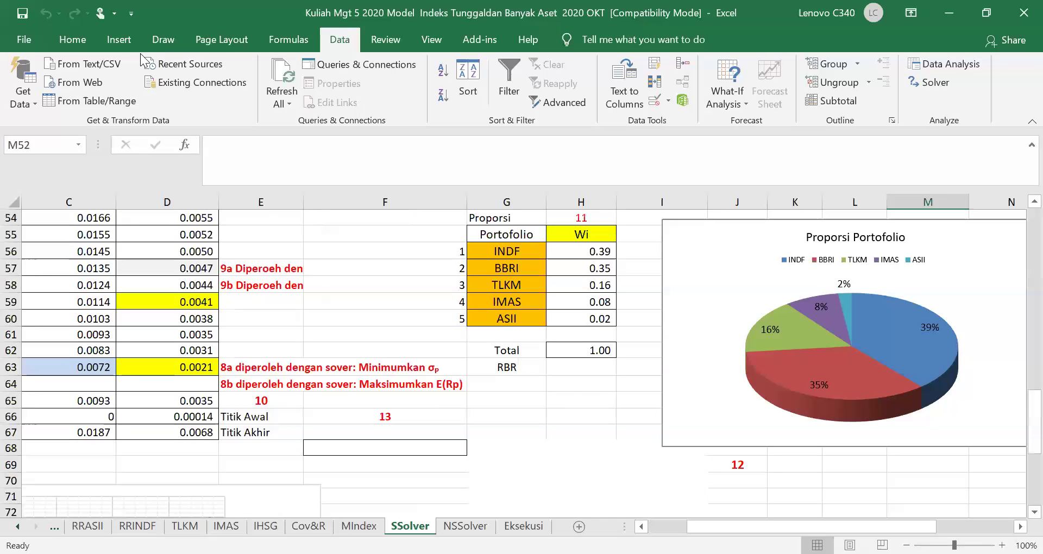
Step: Check the existing chart's source range and review the pie chart types available for the stock names and proportions in G56:H60
left_click(119, 39)
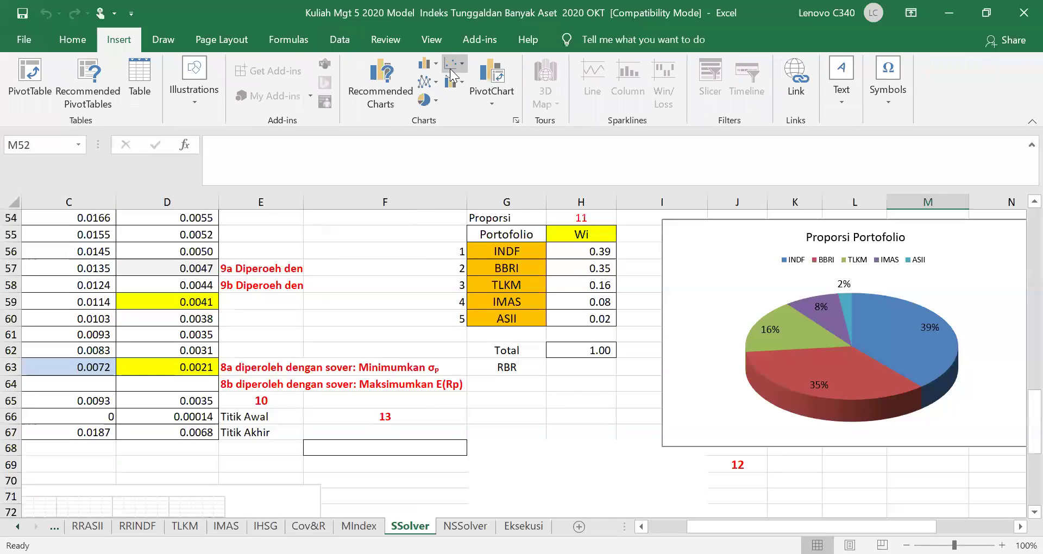
left_click(438, 105)
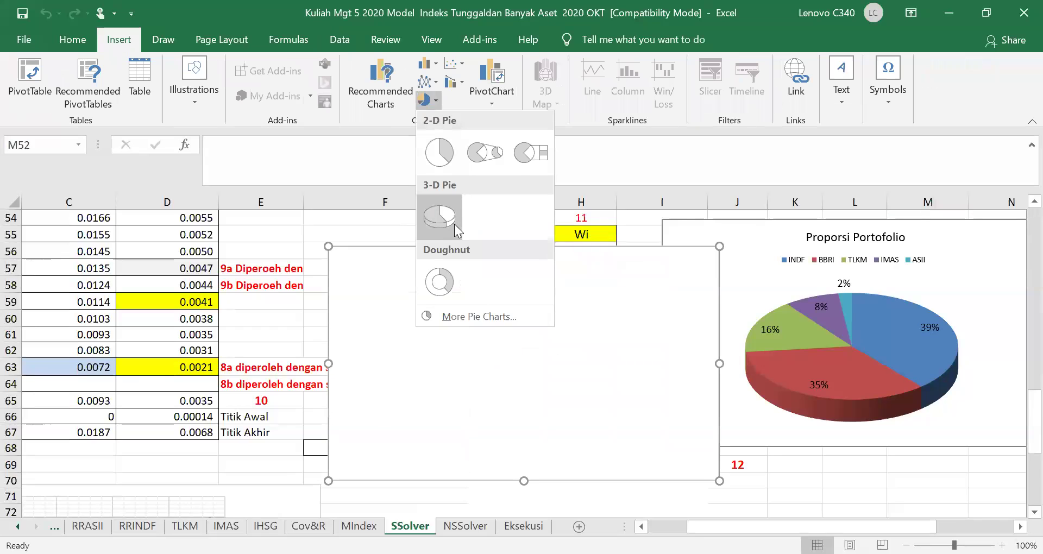
left_click(677, 164)
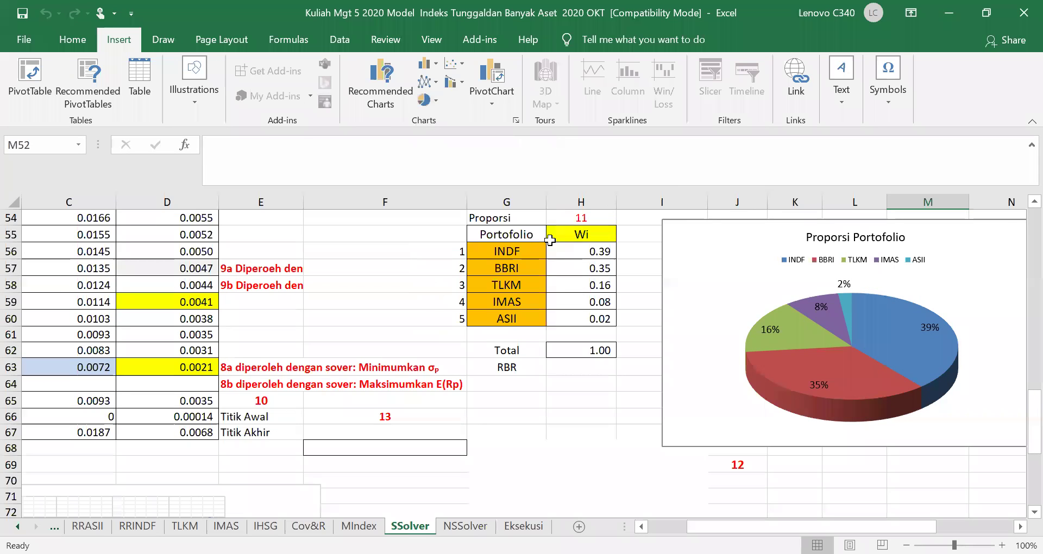
left_click_drag(503, 233, 609, 321)
left_click(578, 496)
left_click(706, 263)
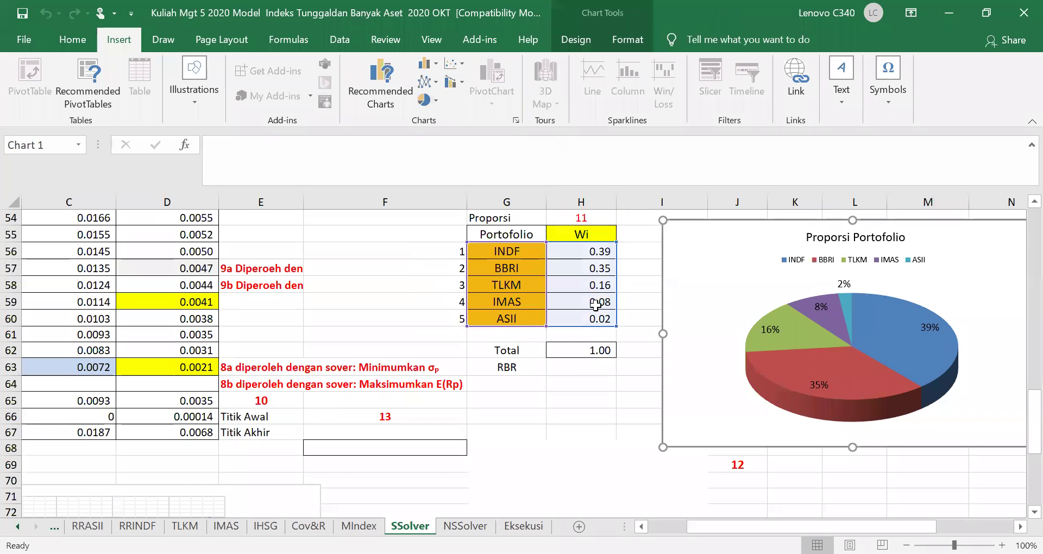
left_click(562, 457)
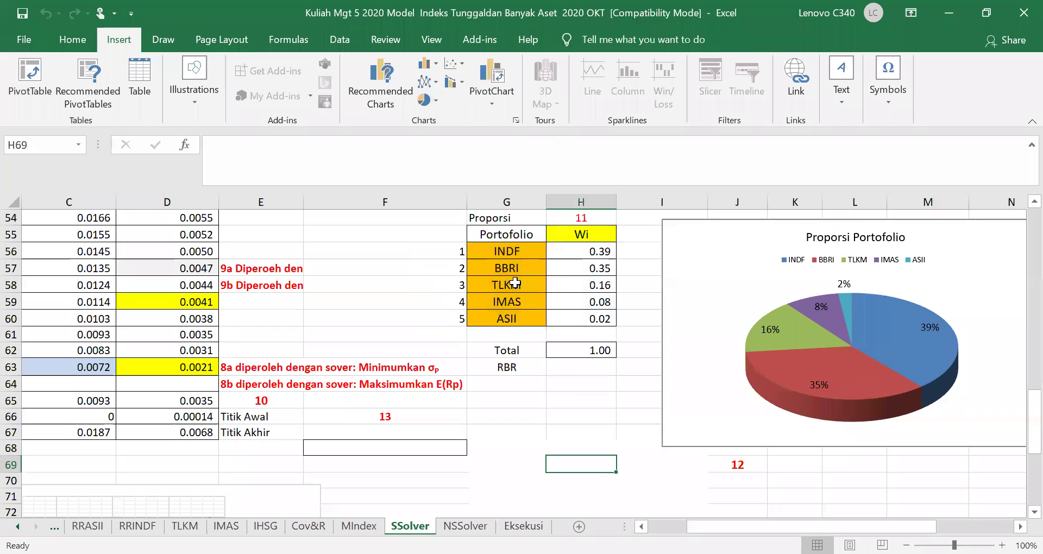
left_click_drag(504, 251, 614, 322)
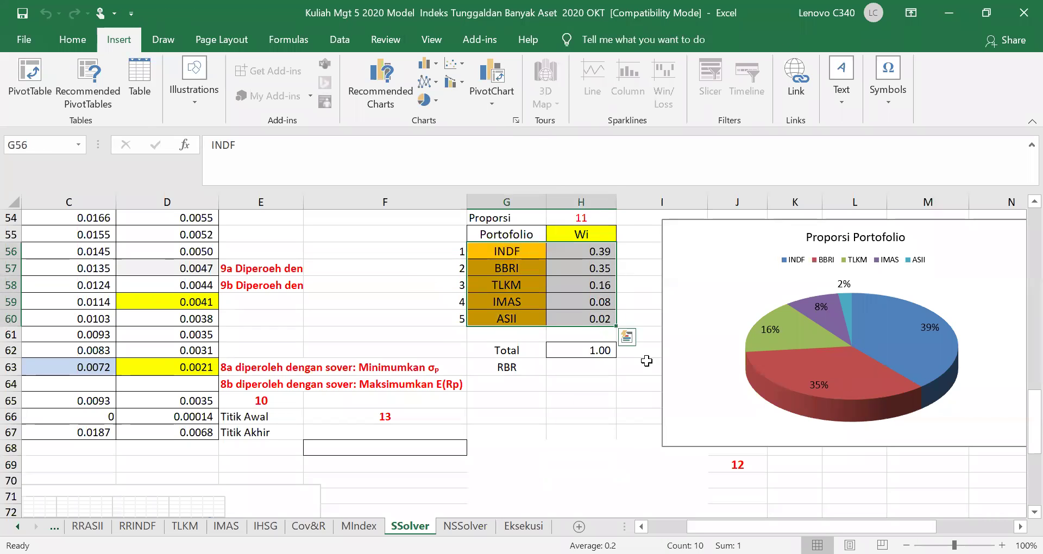
left_click(438, 100)
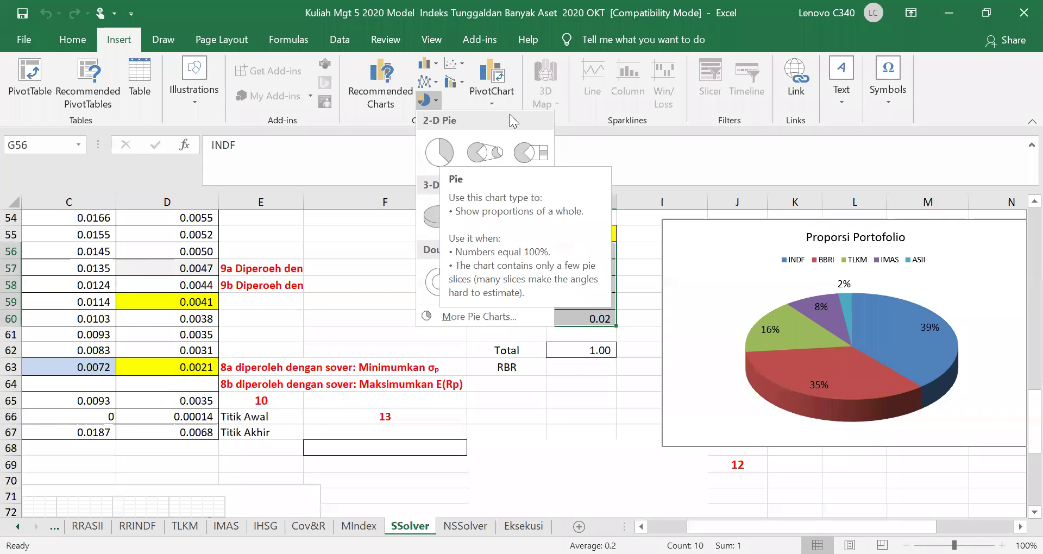
key("Escape")
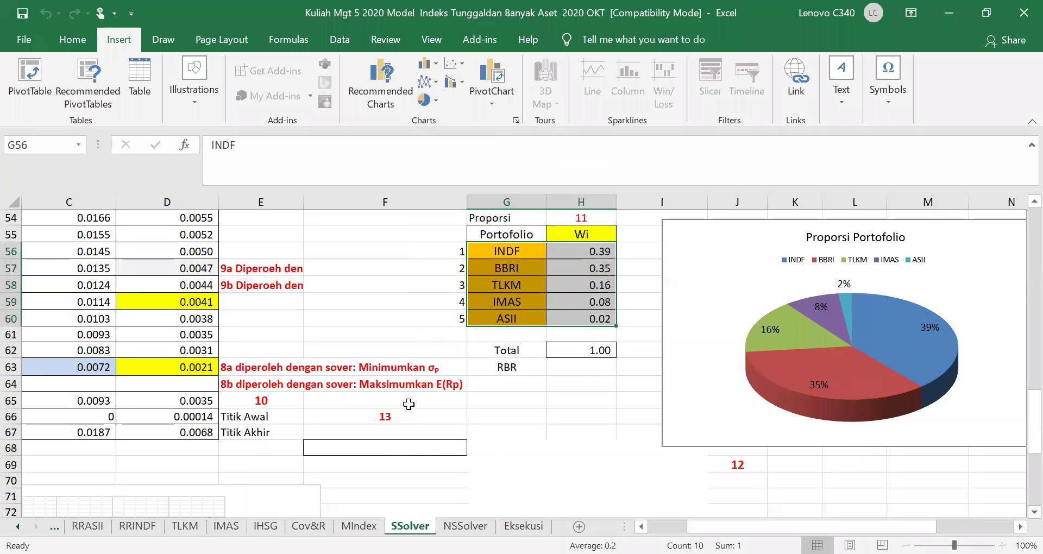
Step: Compare the Optimal row's risk in C65 with the solved portfolio risk in F42
left_click(288, 334)
key("Left")
key("Left")
key("Left")
key("Left")
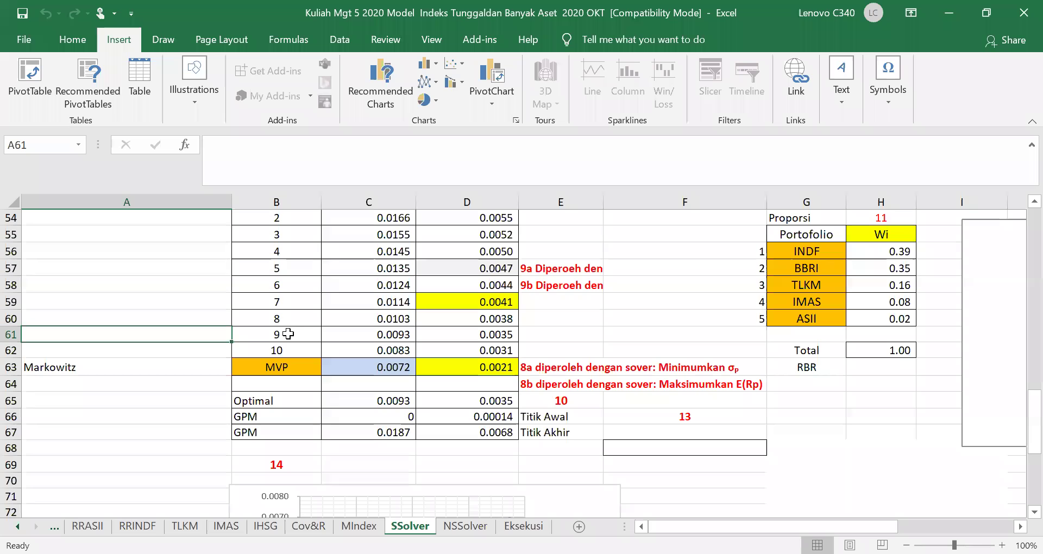
scroll(288, 333, "down", 1)
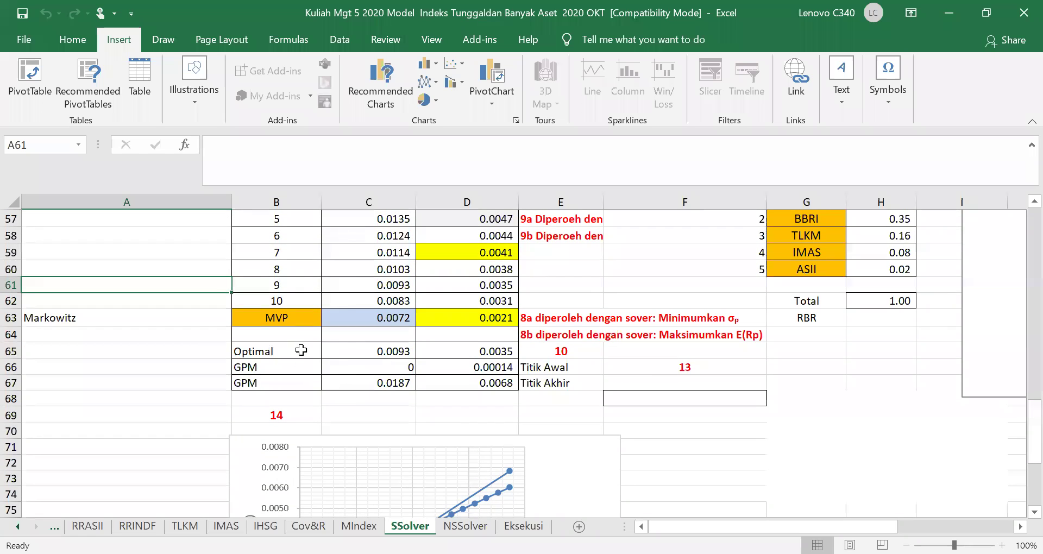
left_click(352, 350)
scroll(358, 373, "up", 5)
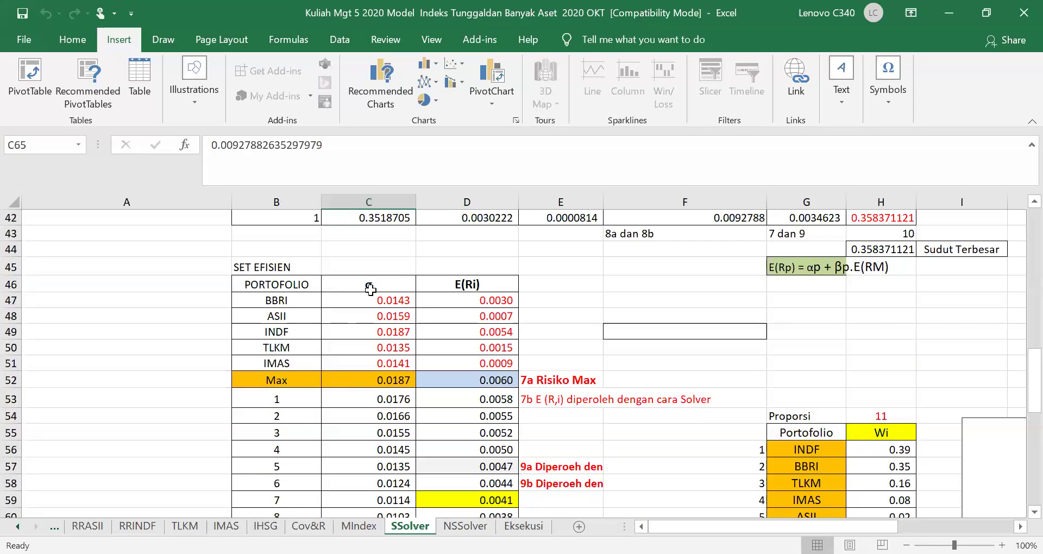
scroll(768, 304, "up", 1)
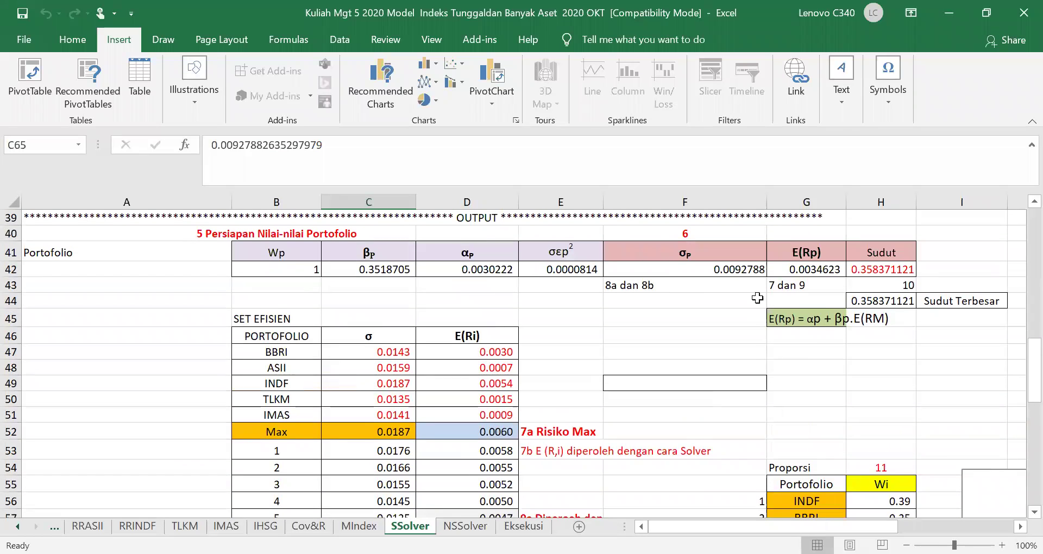
left_click(739, 270)
scroll(651, 351, "down", 5)
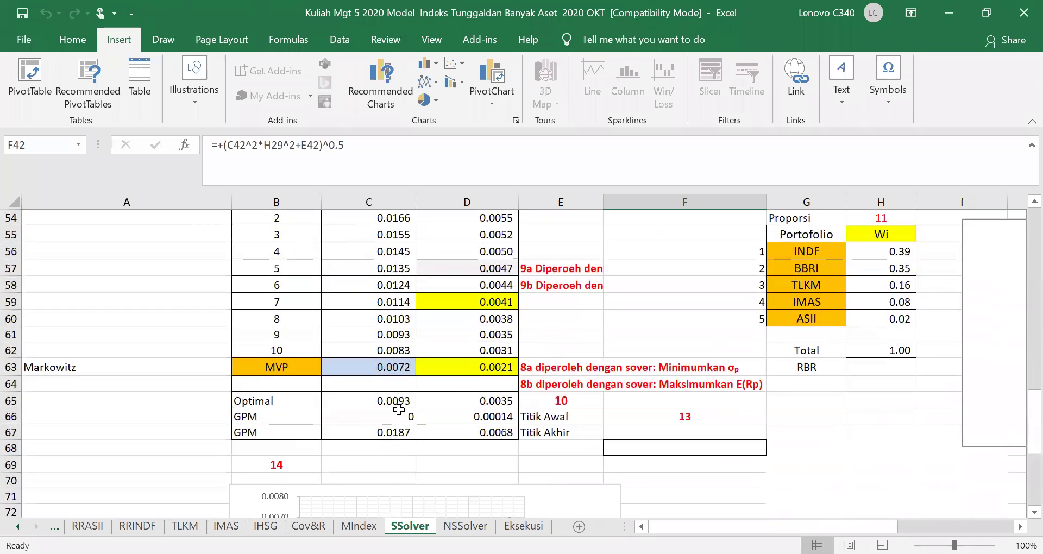
left_click(399, 402)
scroll(761, 303, "up", 4)
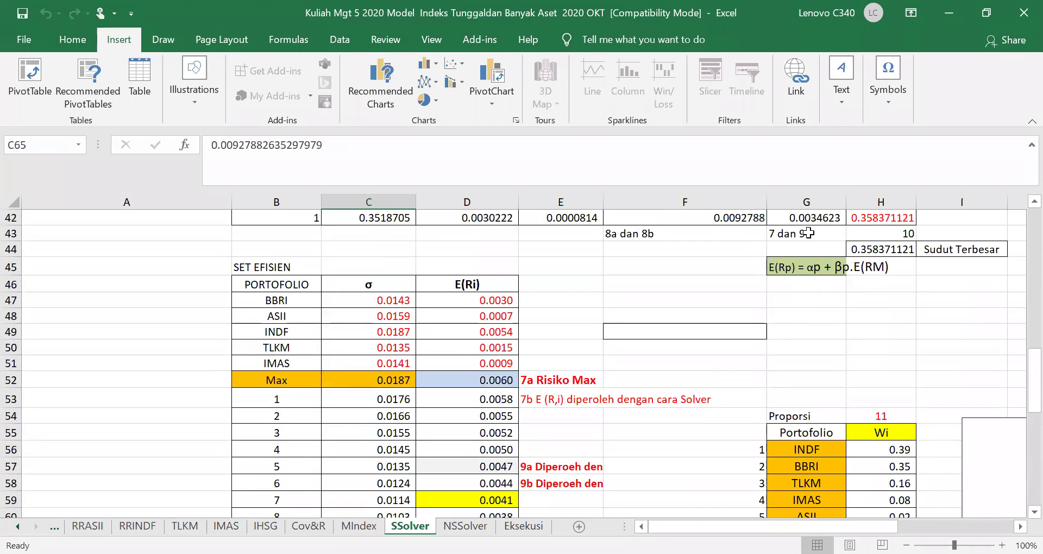
scroll(545, 393, "down", 3)
scroll(497, 462, "down", 1)
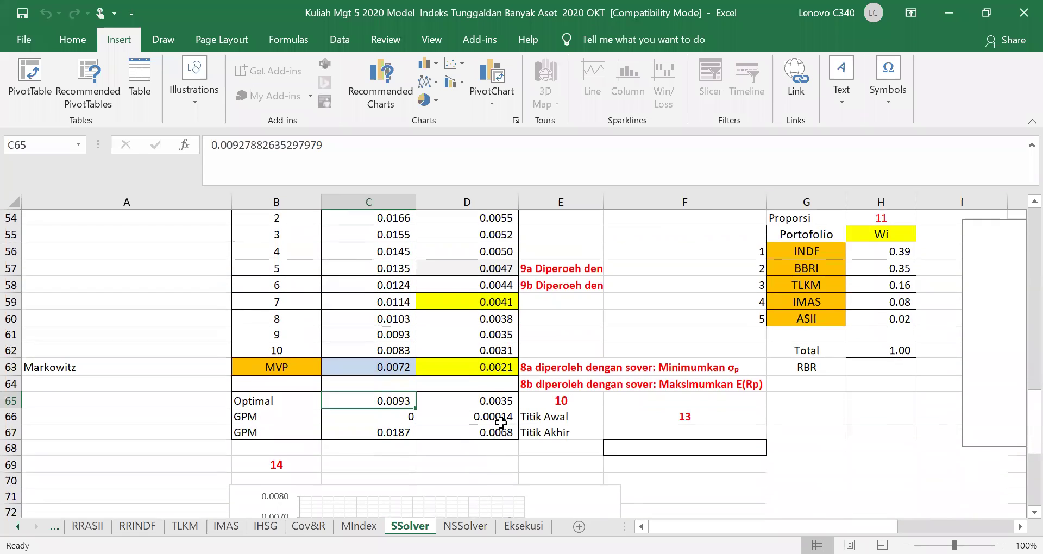
Step: Compare the Optimal row's expected return in D65 with the solved portfolio return in G42
left_click(501, 403)
scroll(837, 256, "up", 3)
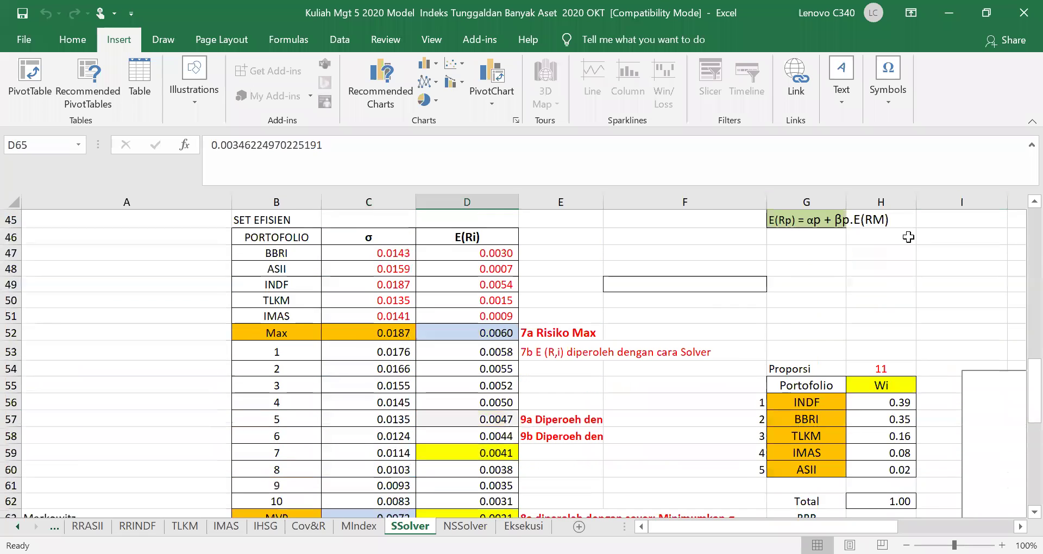
scroll(837, 255, "up", 2)
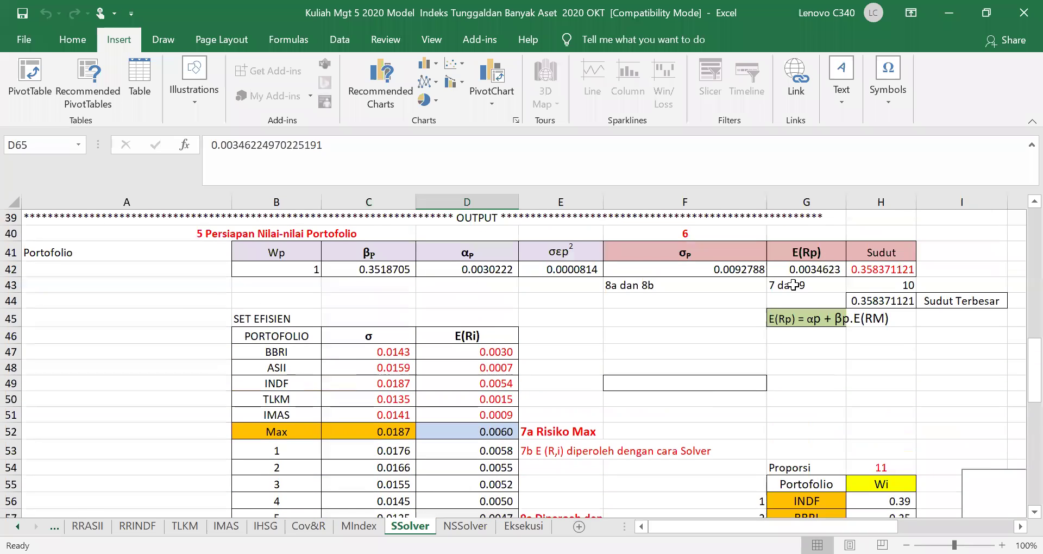
scroll(793, 284, "down", 6)
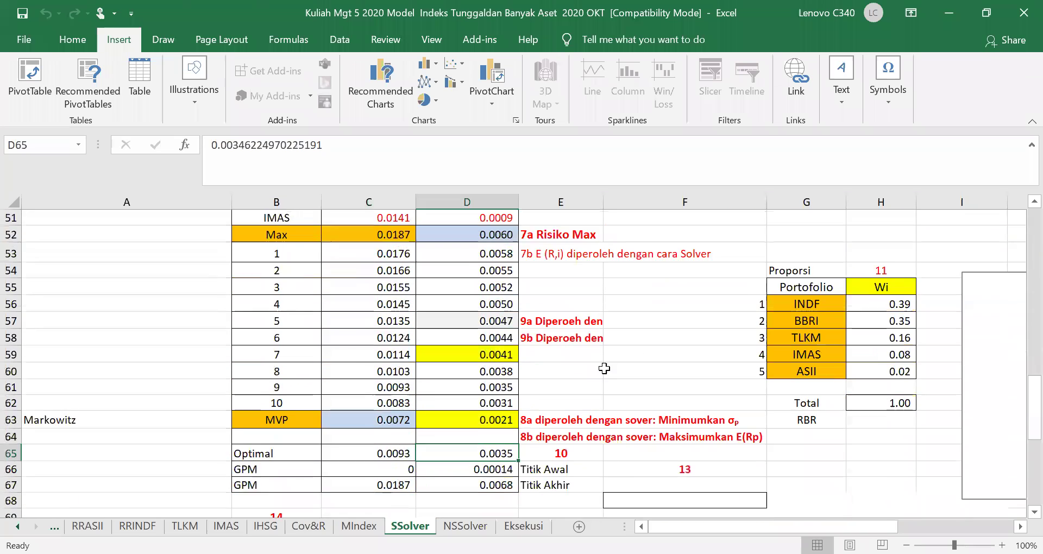
Step: Fill the Optimal row B65:D65 of the efficient set table with purple
left_click_drag(242, 351, 475, 352)
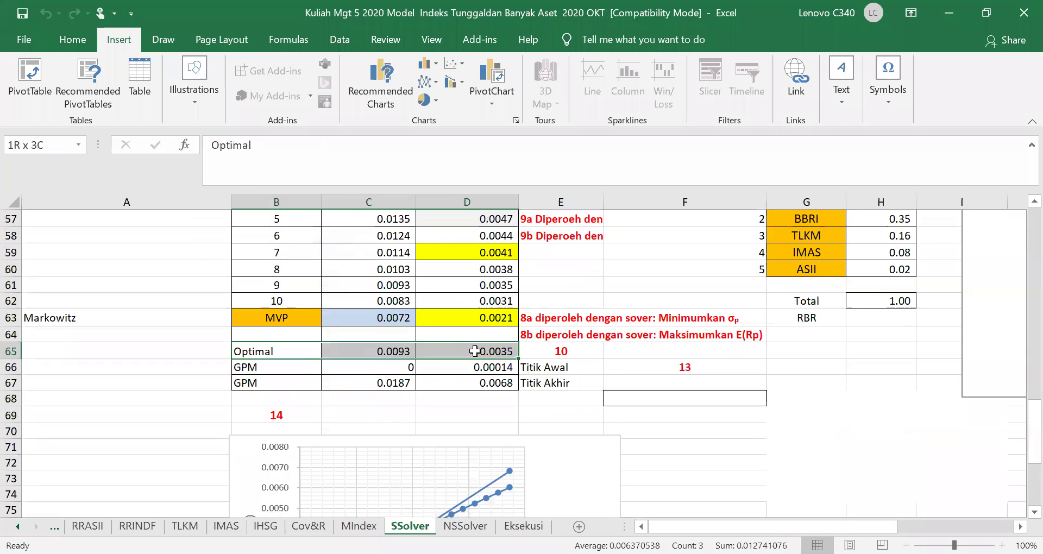
left_click(547, 415)
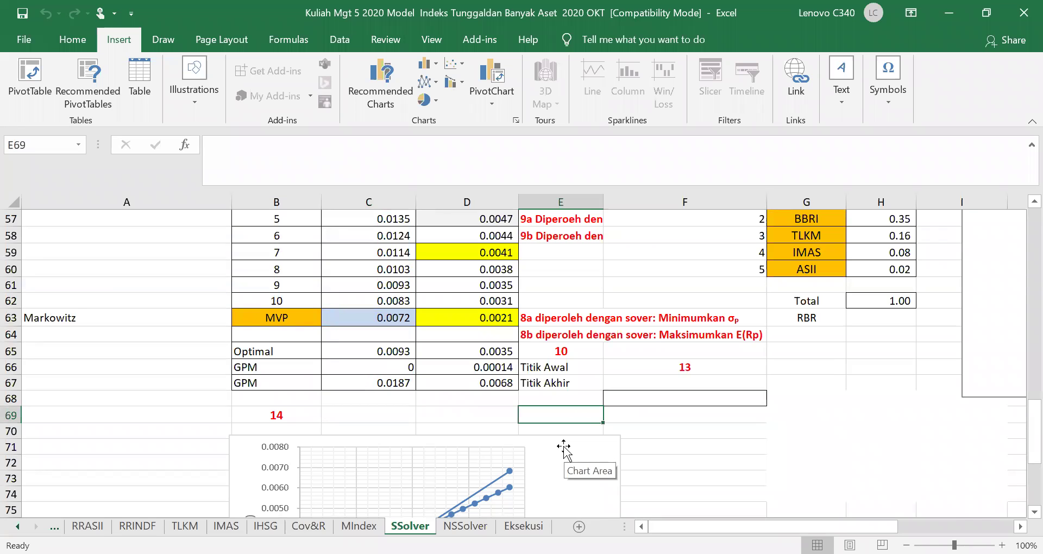
left_click_drag(245, 350, 510, 353)
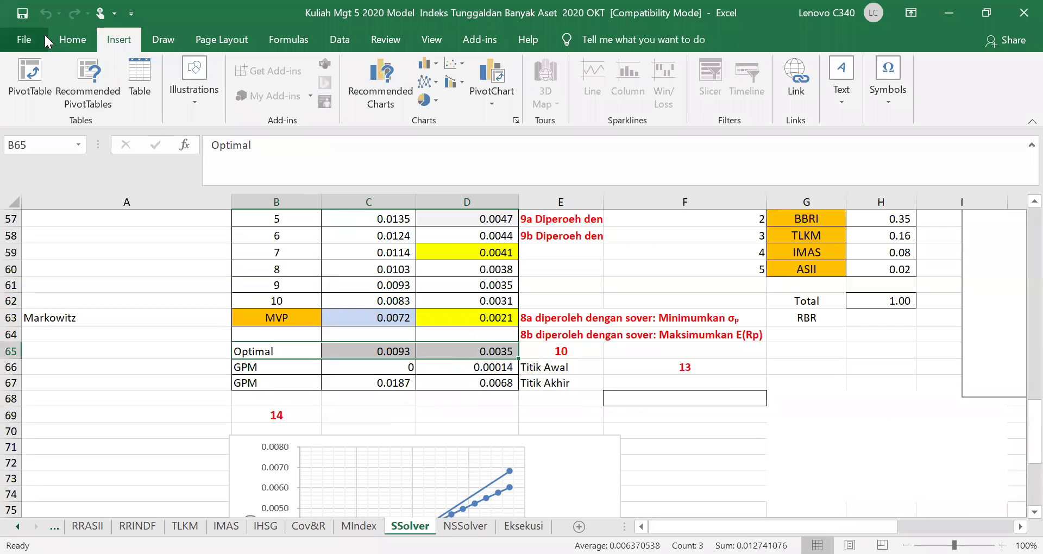
left_click(72, 41)
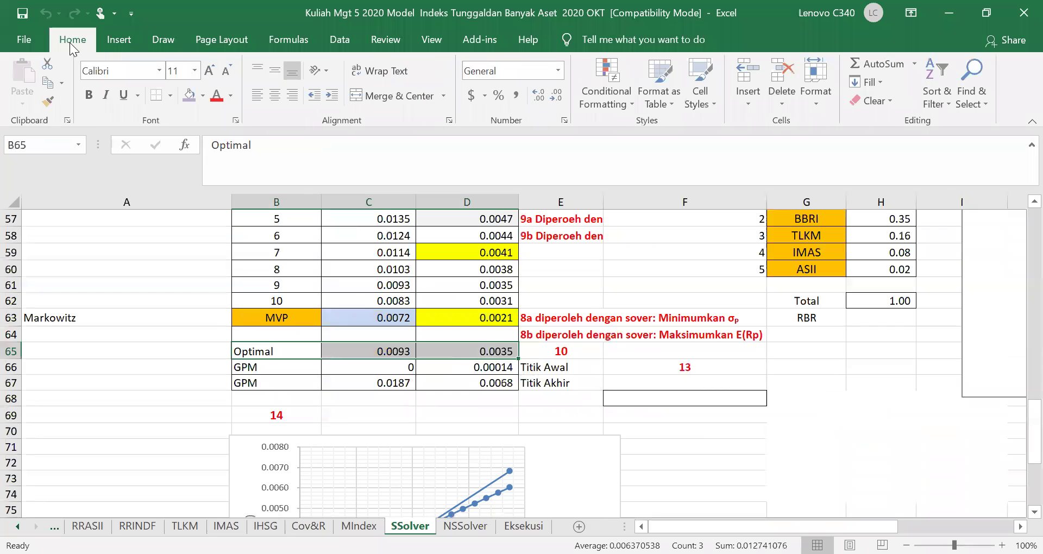
left_click(191, 96)
left_click(730, 441)
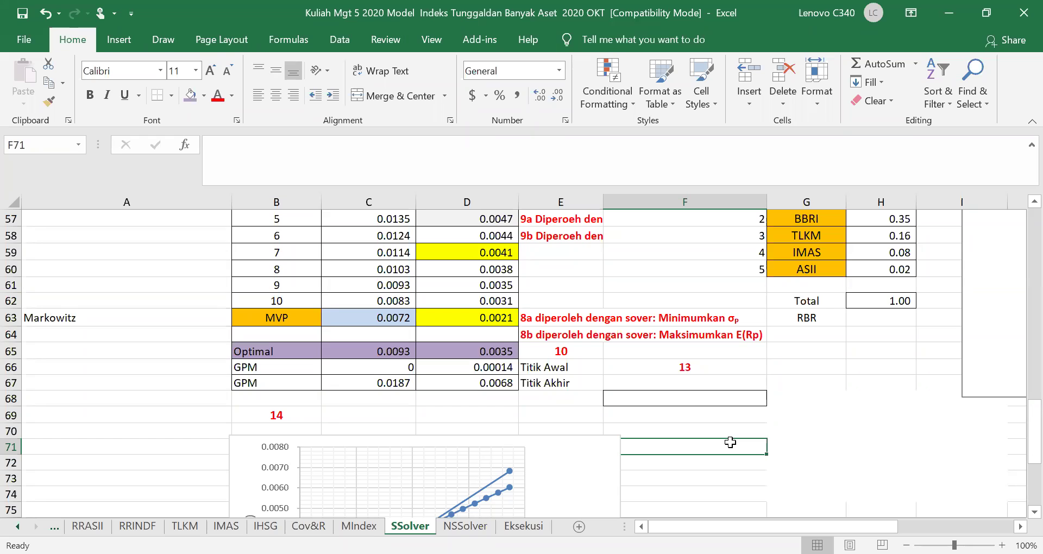
Step: Review the MVP portfolio's risk and return in C63:D63 against the Optimal portfolio's in C65:D65
scroll(413, 361, "up", 2)
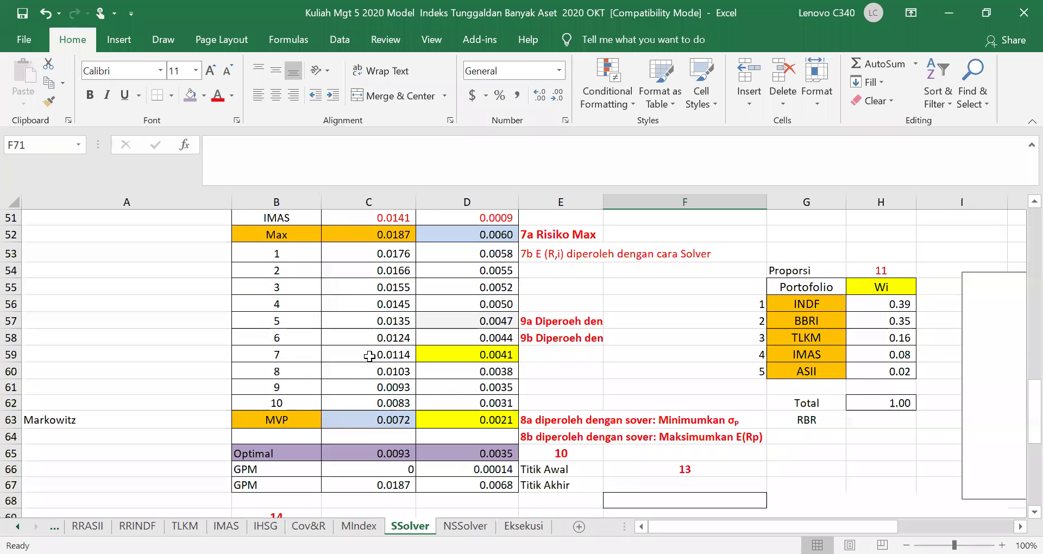
left_click(385, 419)
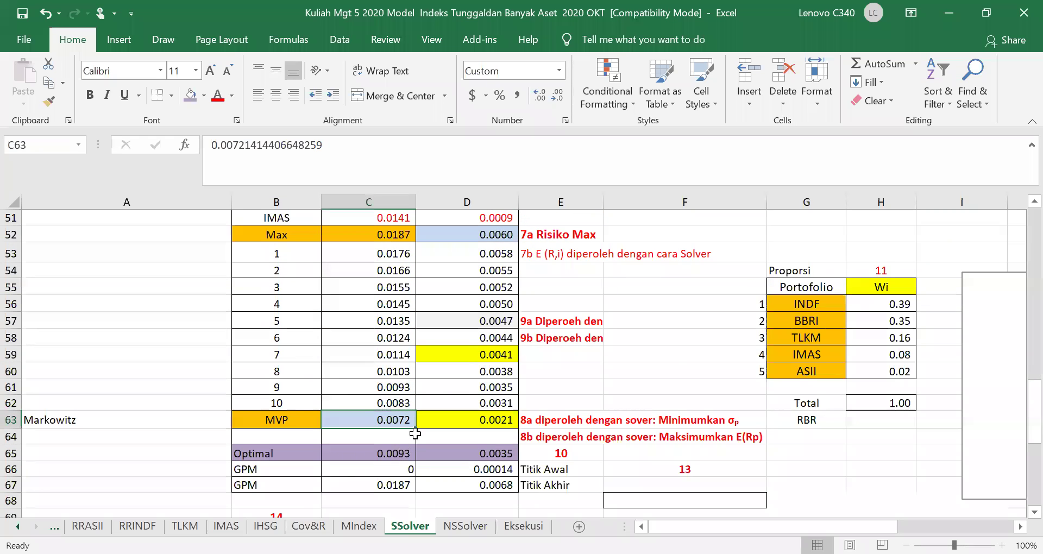
left_click(493, 424)
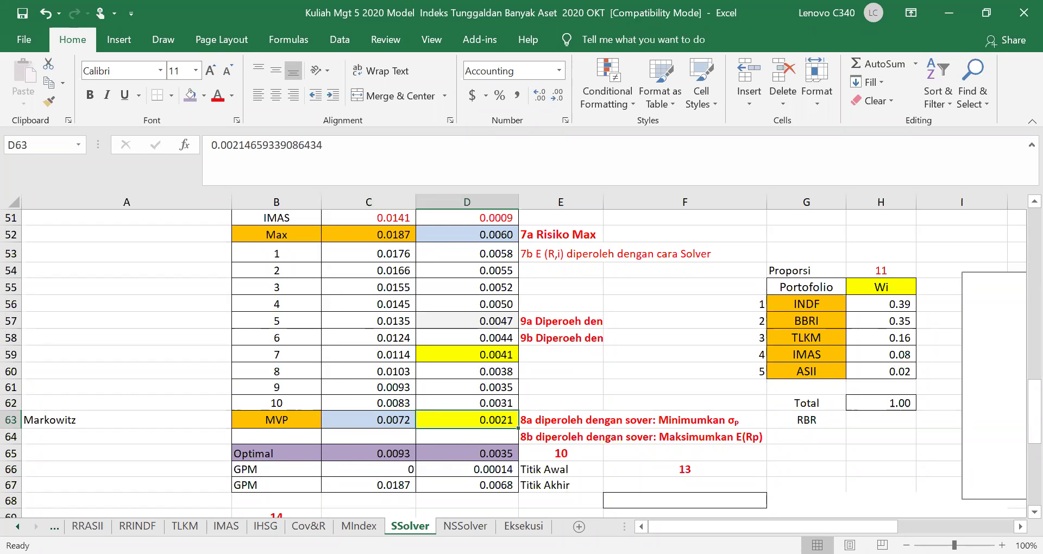
mouse_move(802, 330)
left_mouse_down()
mouse_move(933, 217)
mouse_move(891, 549)
left_mouse_up()
key("ctrl+z")
key("ctrl+z")
left_click(494, 456)
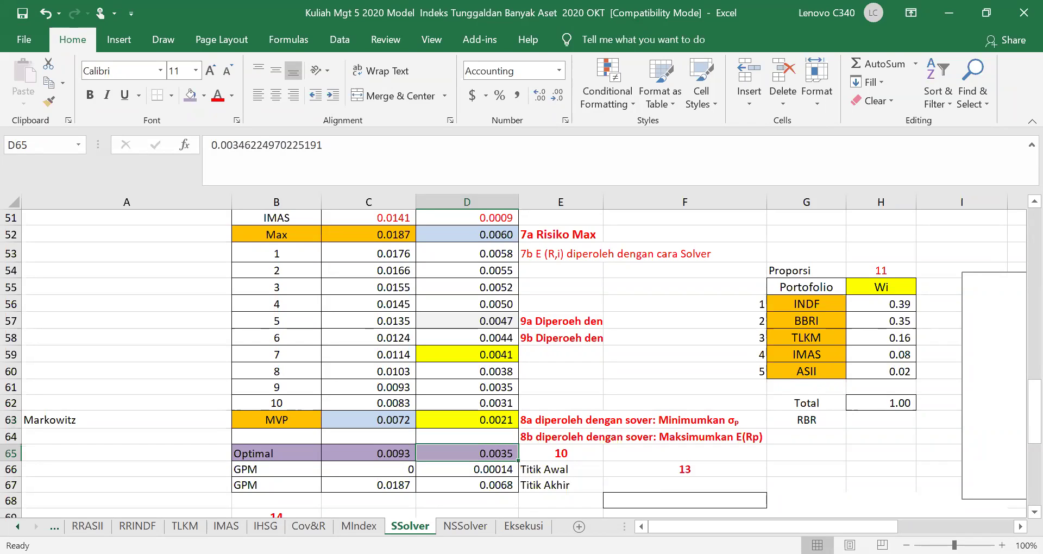
left_click(394, 449)
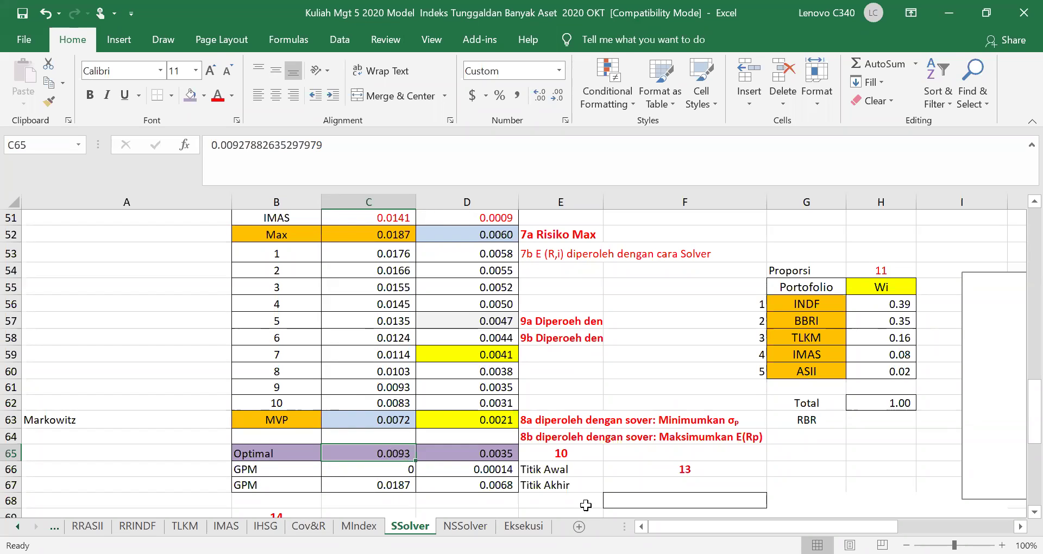
Step: Examine the GPM line's starting point (Titik Awal), checking its risk in C66 and its return formula in D66
left_click(699, 478)
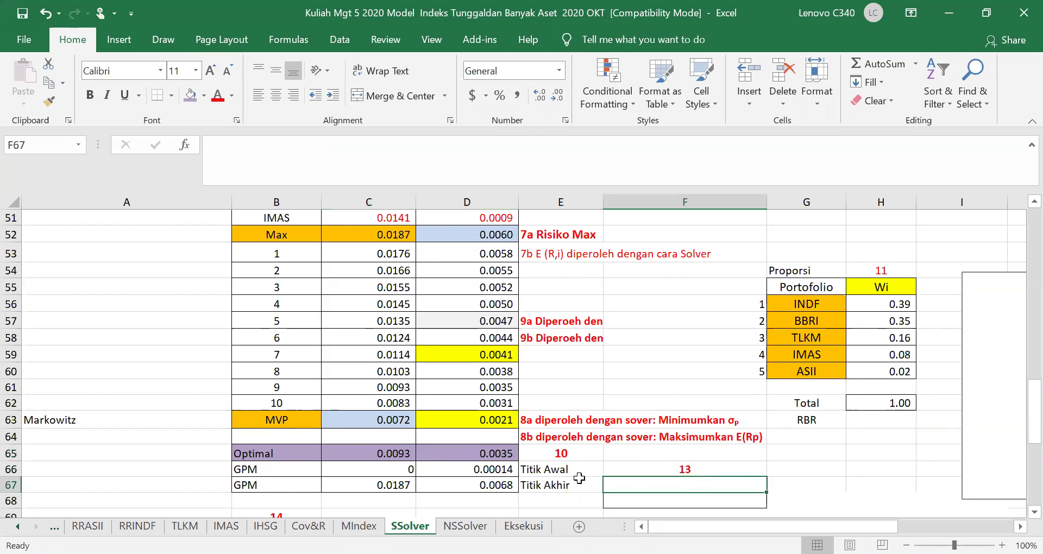
scroll(274, 473, "down", 1)
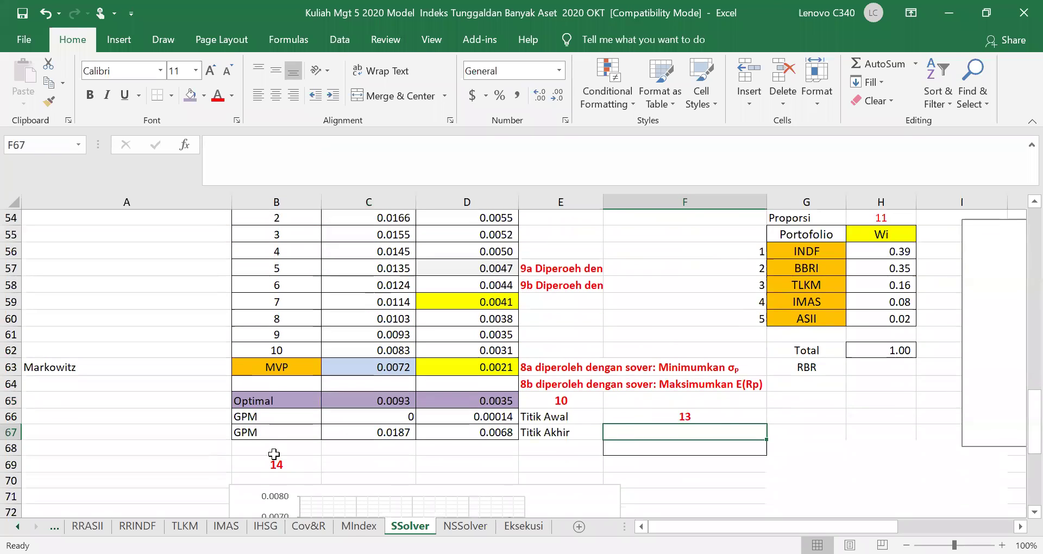
left_click(397, 419)
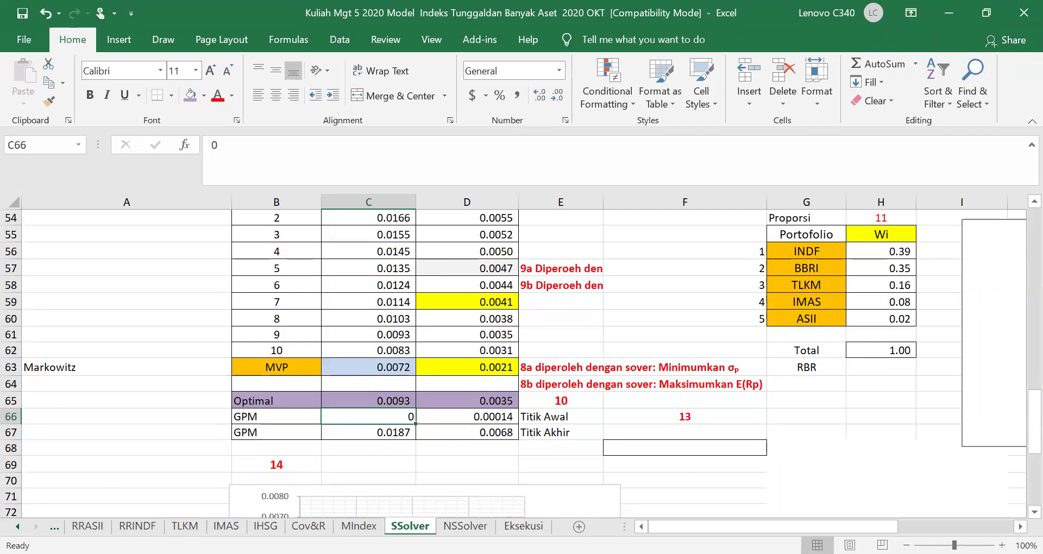
left_click(497, 416)
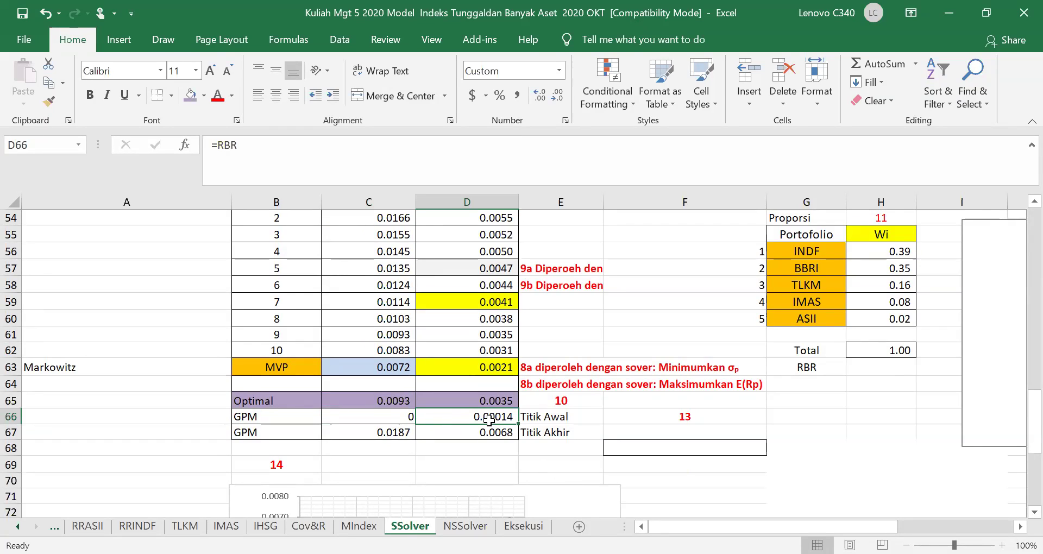
left_click(396, 417)
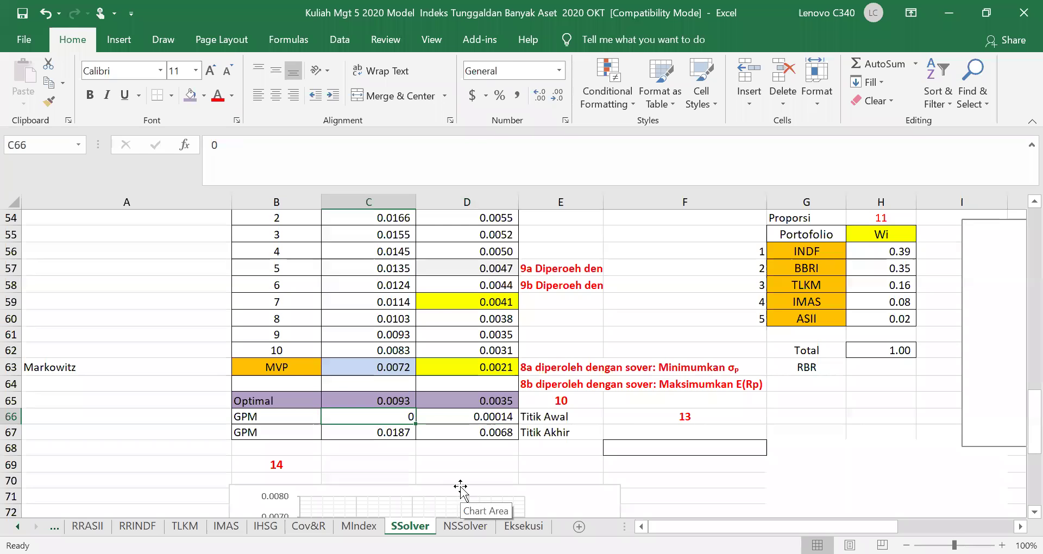
Step: Examine the GPM line's end point (Titik Akhir), checking the risk reference in C67 and the return formula in D67
left_click(465, 464)
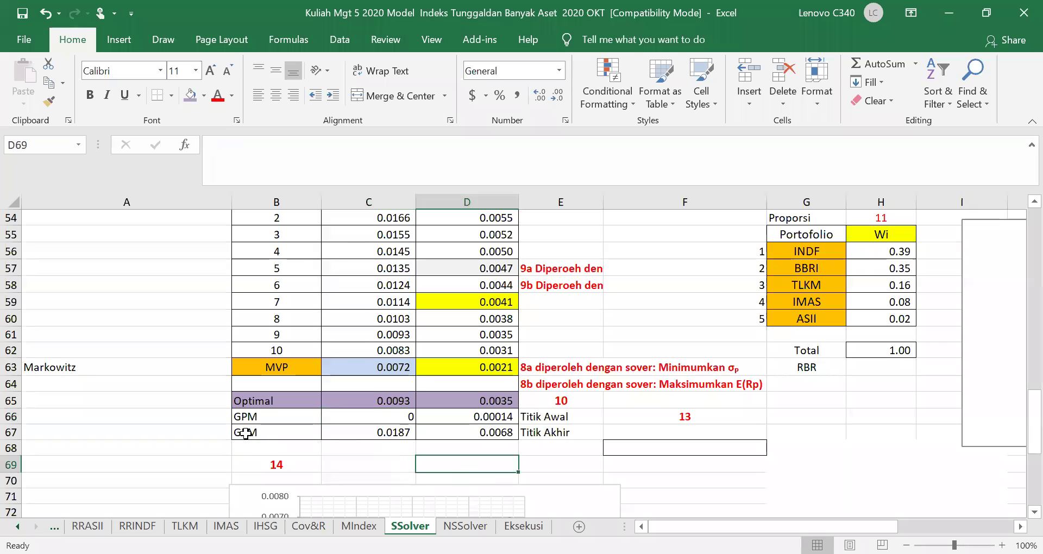
left_click(333, 431)
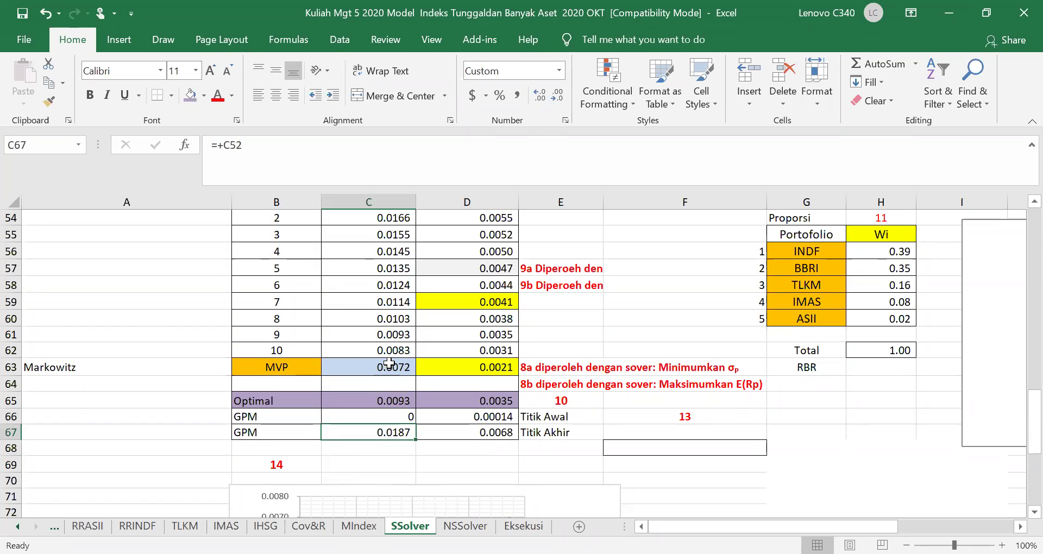
scroll(390, 353, "up", 2)
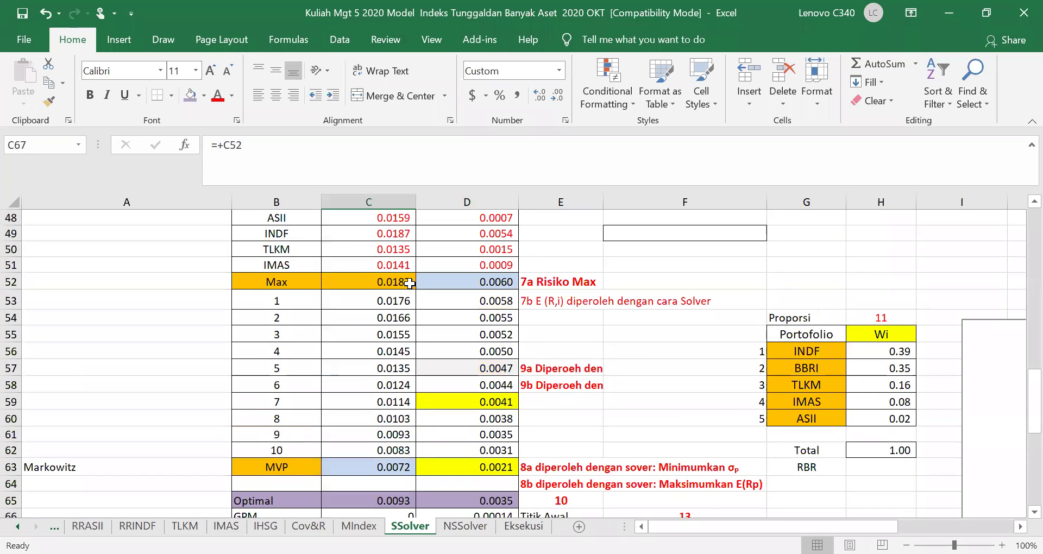
scroll(415, 419, "down", 2)
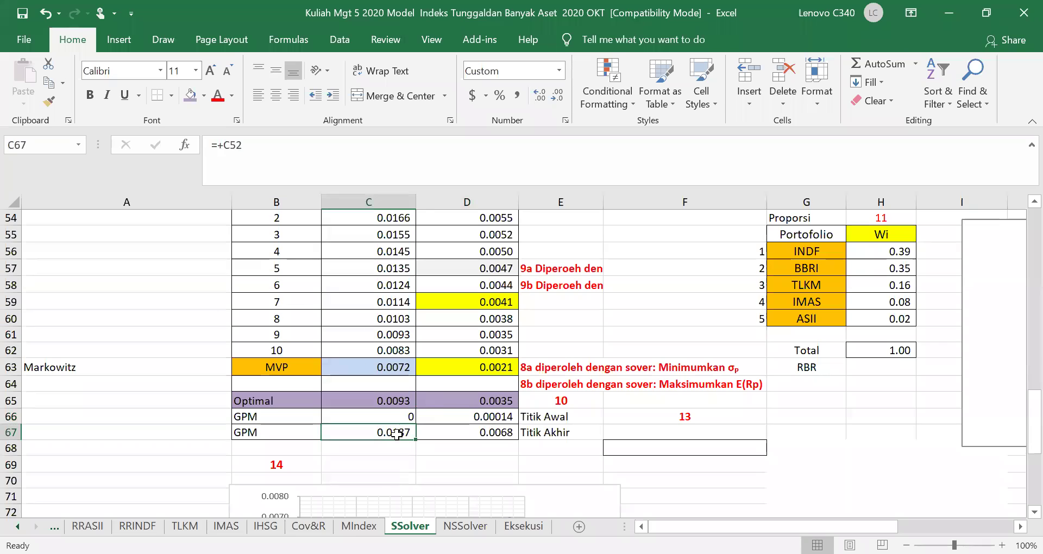
left_click(500, 429)
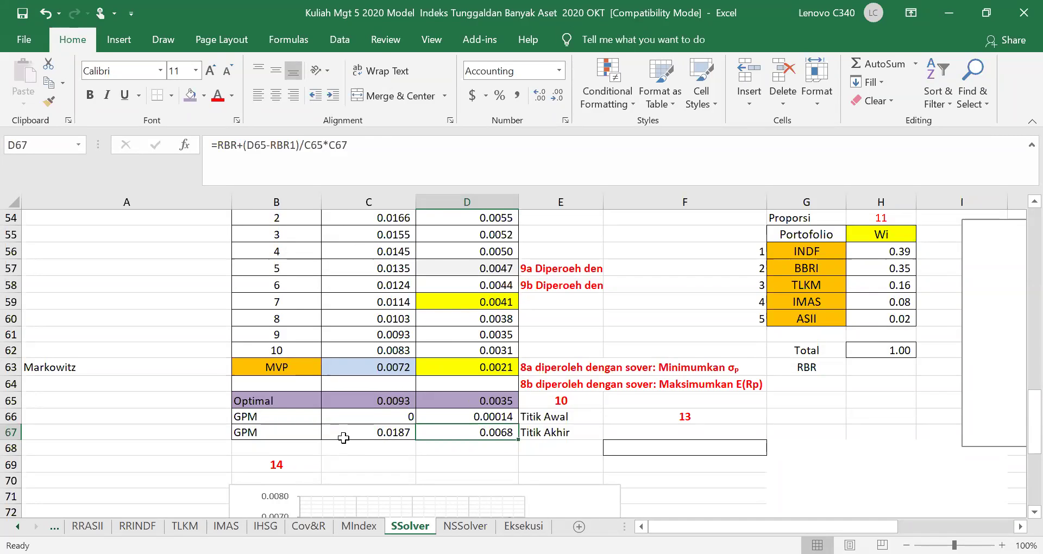
left_click_drag(246, 158, 385, 157)
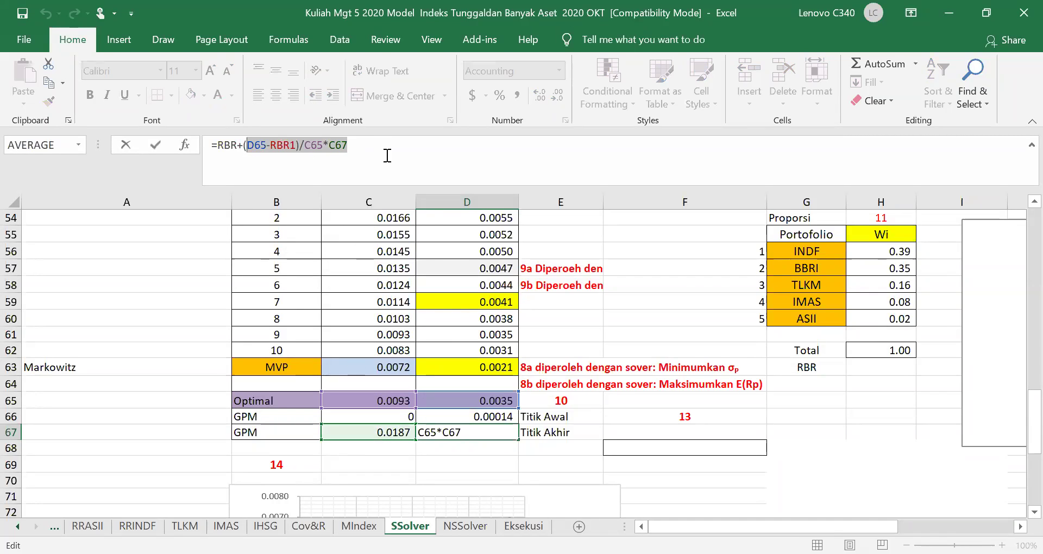
left_click(386, 145)
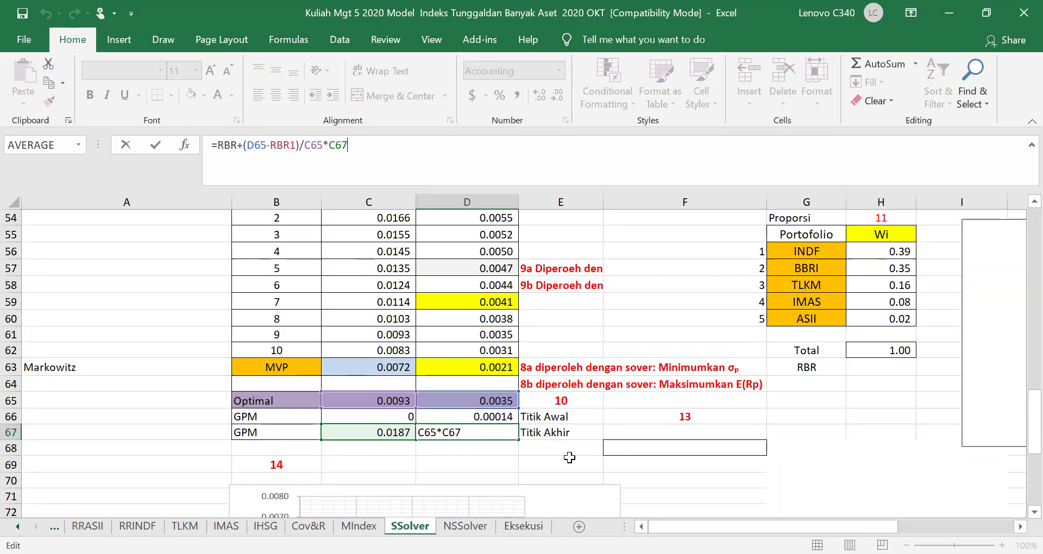
key("Return")
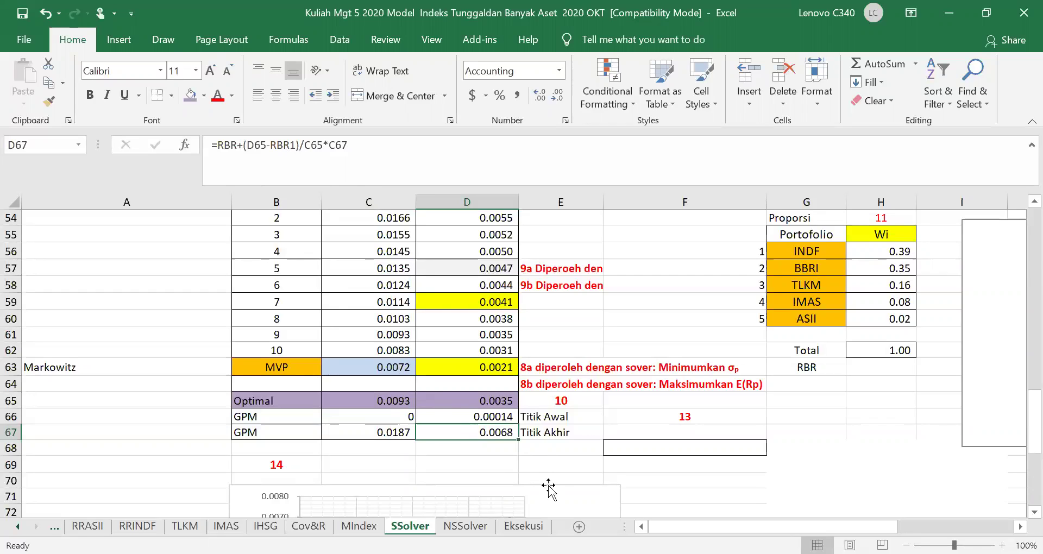
left_click(551, 466)
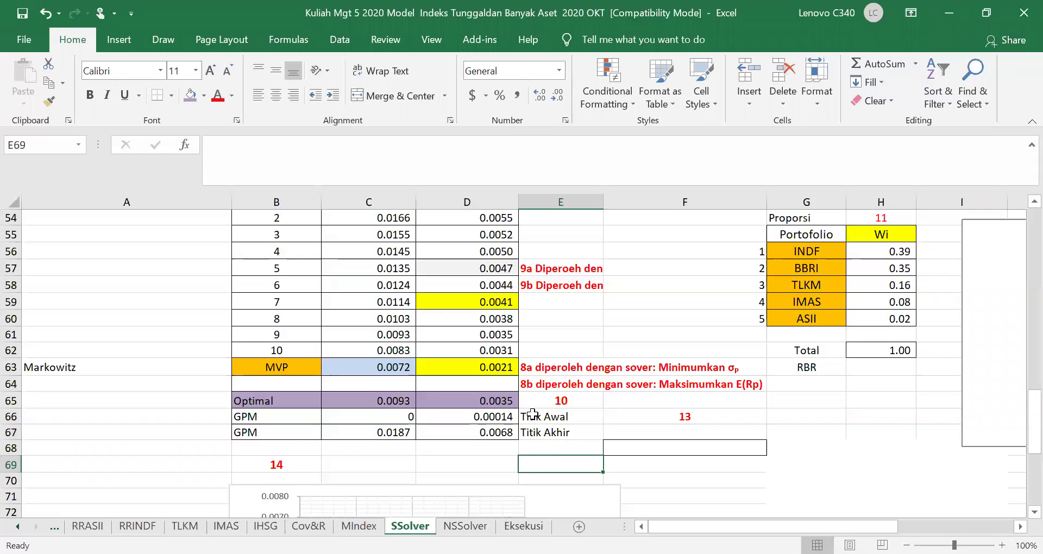
Step: Compare the efficient set chart with its table, checking the risk formulas for the Max portfolio in C52 and portfolio 1 in C53
scroll(468, 321, "up", 4)
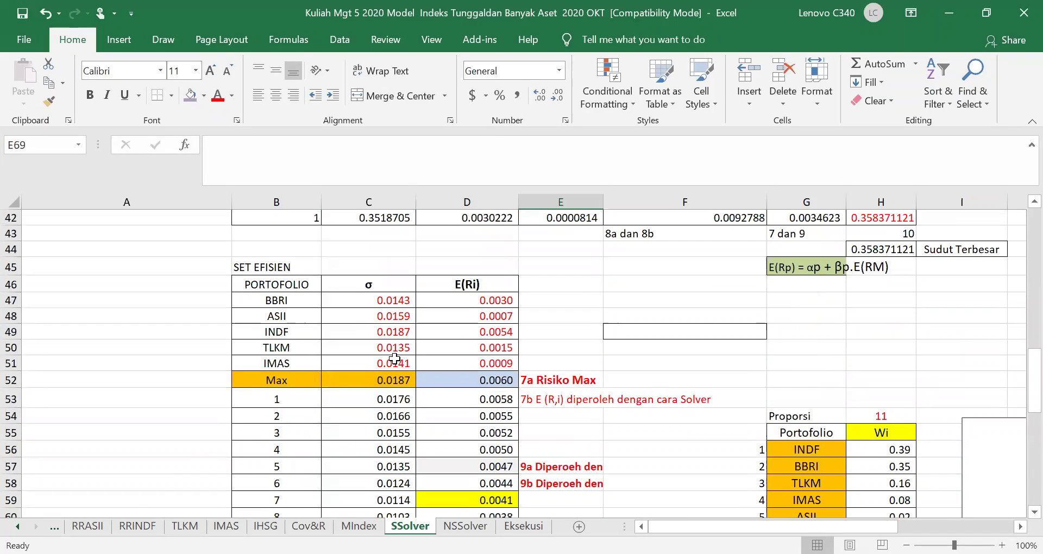
scroll(392, 358, "down", 8)
left_click(443, 386)
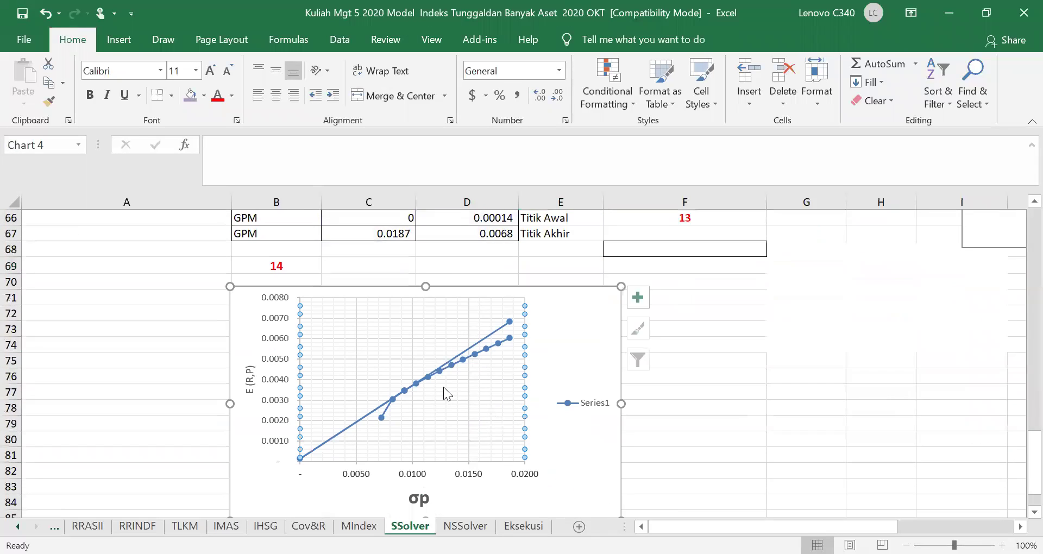
scroll(445, 384, "up", 5)
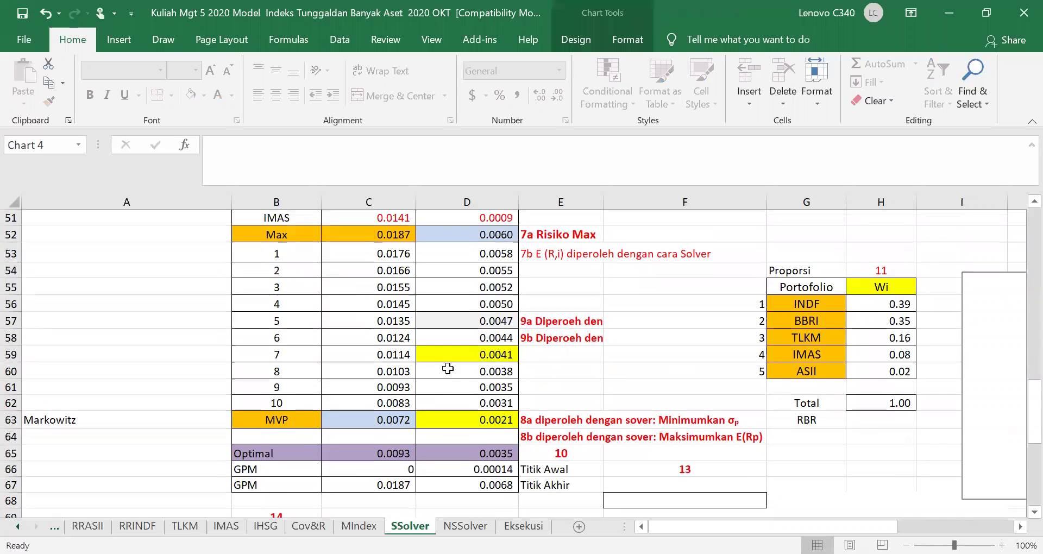
scroll(445, 375, "up", 2)
scroll(526, 423, "down", 5)
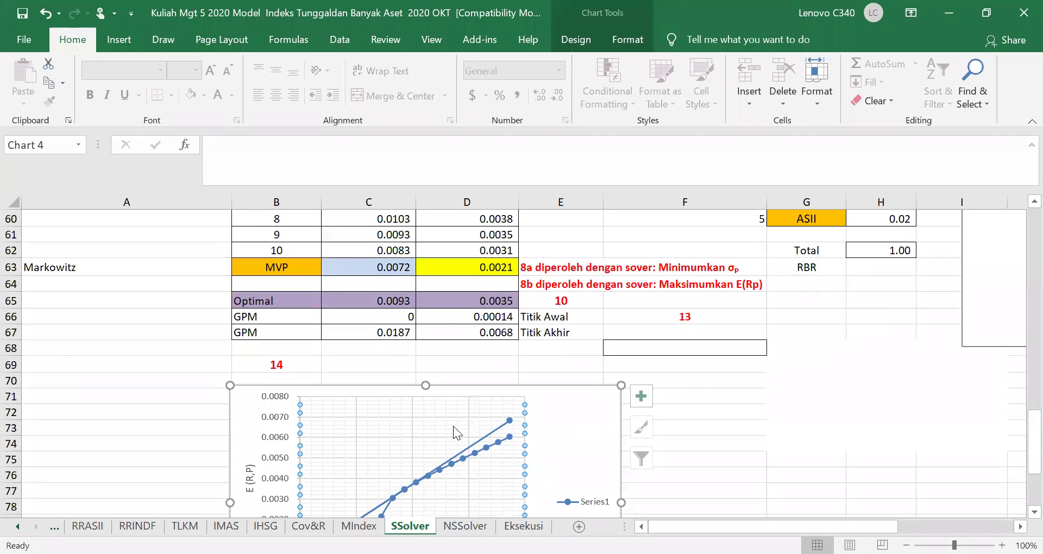
double_click(455, 433)
scroll(432, 348, "up", 4)
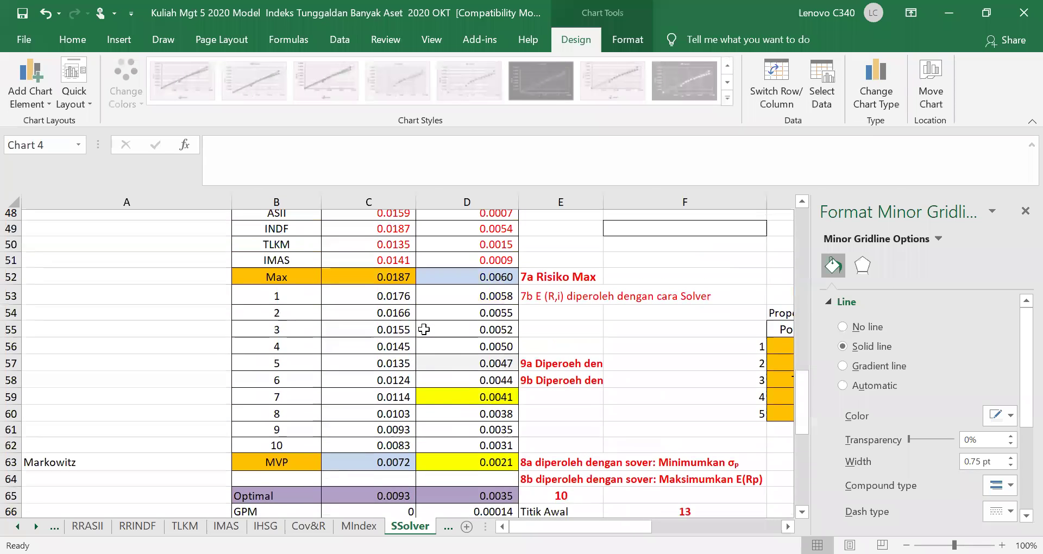
scroll(375, 283, "up", 1)
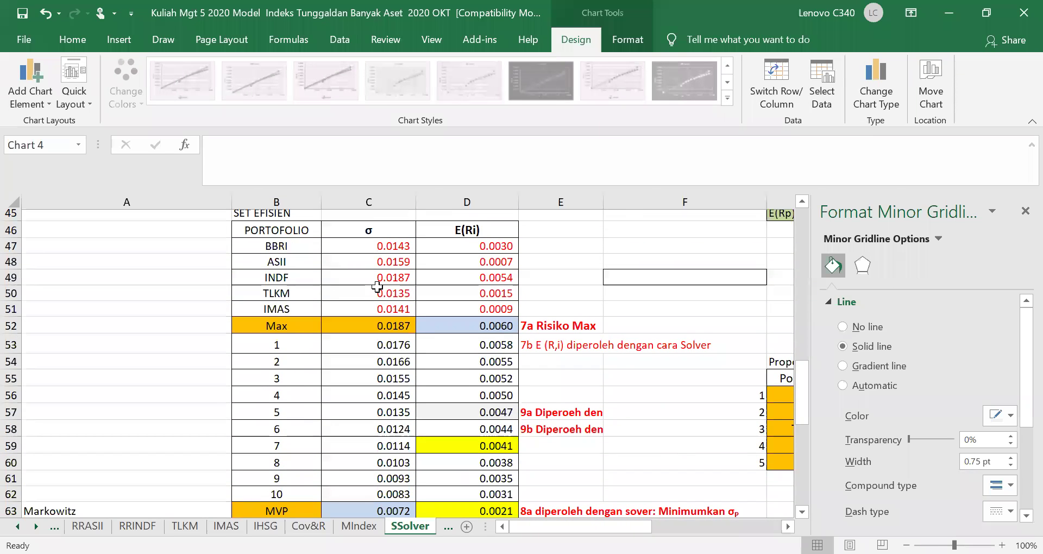
left_click(369, 333)
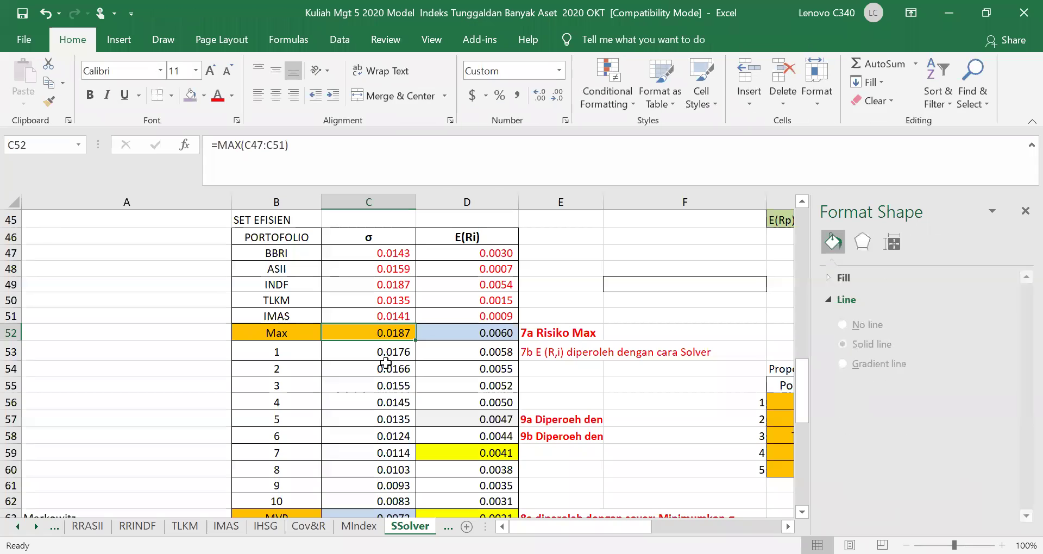
left_click(381, 357)
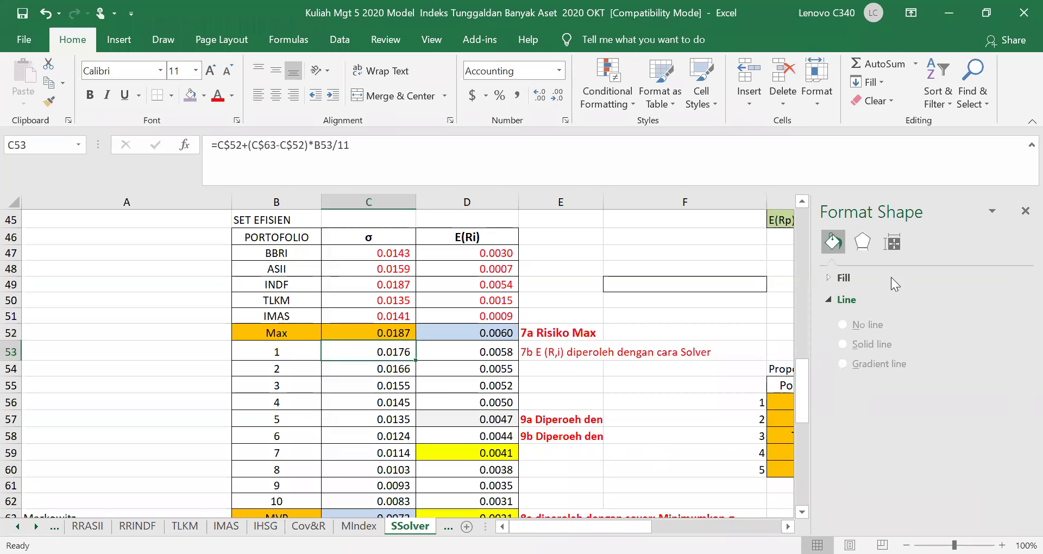
left_click(1025, 210)
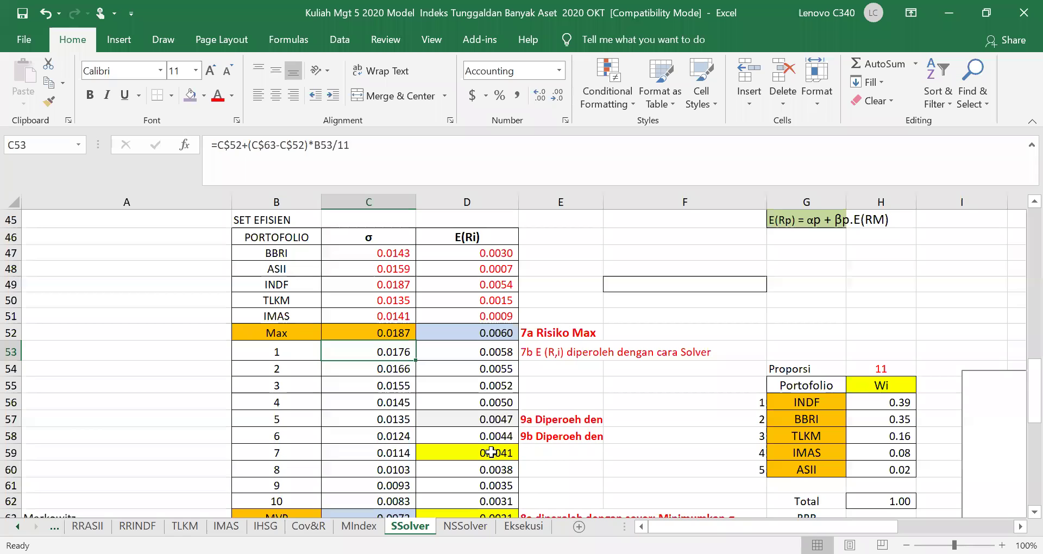
Step: Select the efficient set chart's area and trace its highlighted source data in the σ and E(Ri) columns from Max to GPM
scroll(490, 456, "down", 7)
left_click(397, 345)
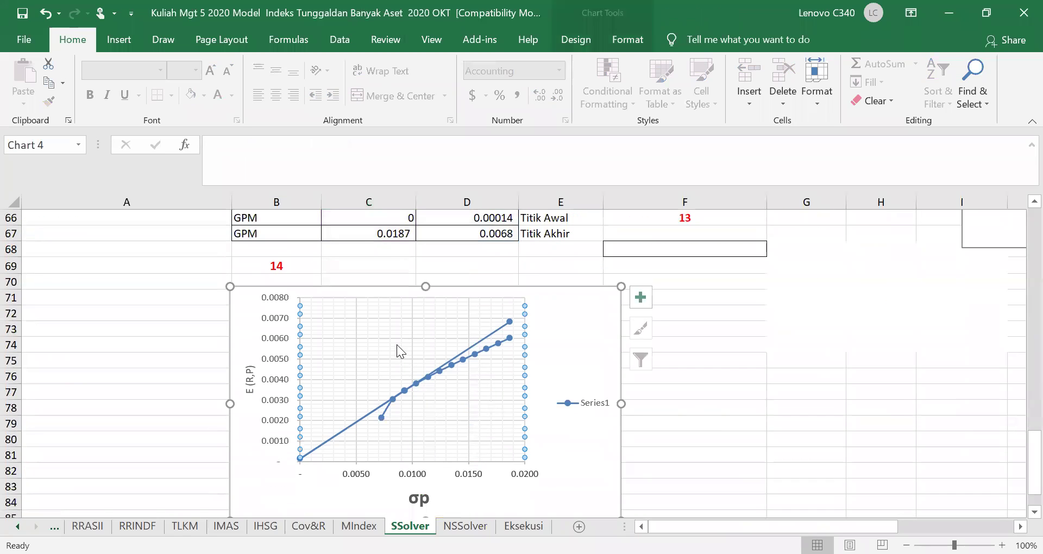
double_click(462, 294)
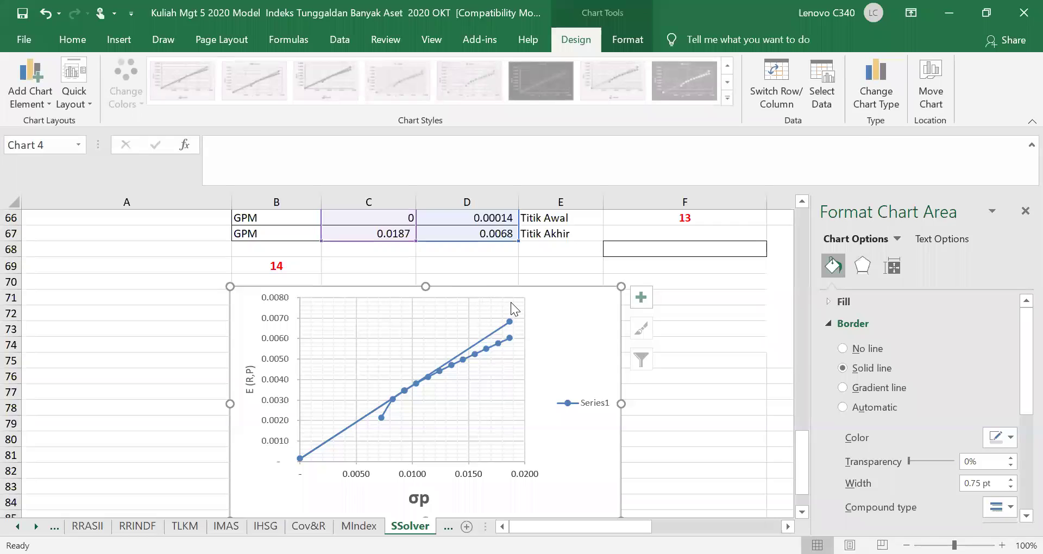
scroll(511, 302, "up", 4)
scroll(510, 302, "up", 3)
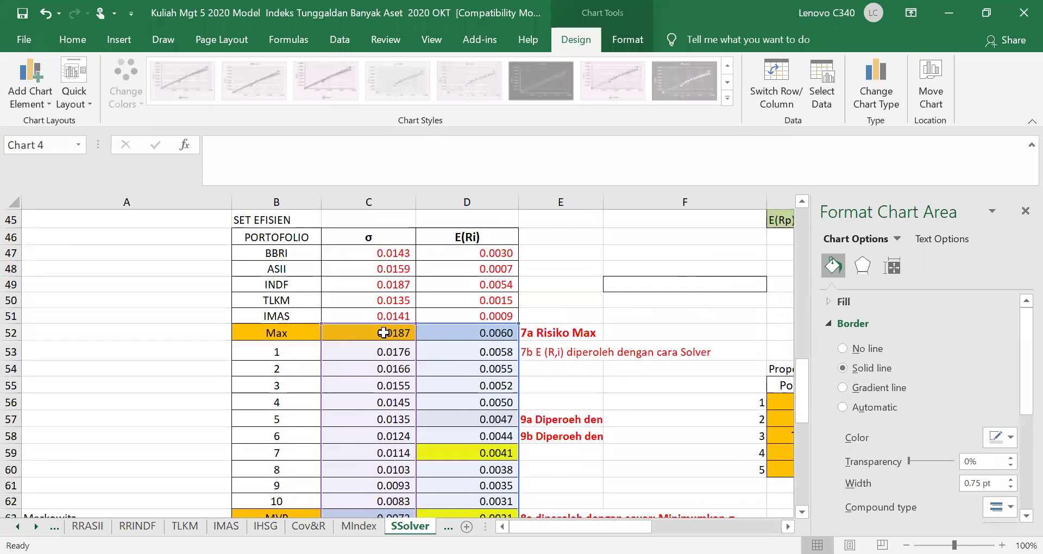
scroll(477, 398, "down", 1)
scroll(477, 399, "down", 2)
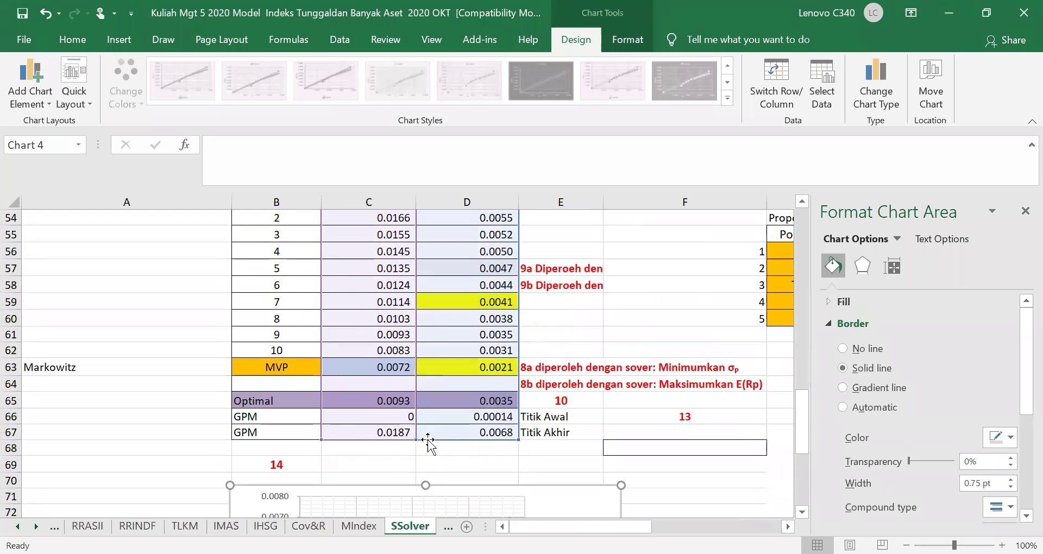
scroll(486, 450, "down", 2)
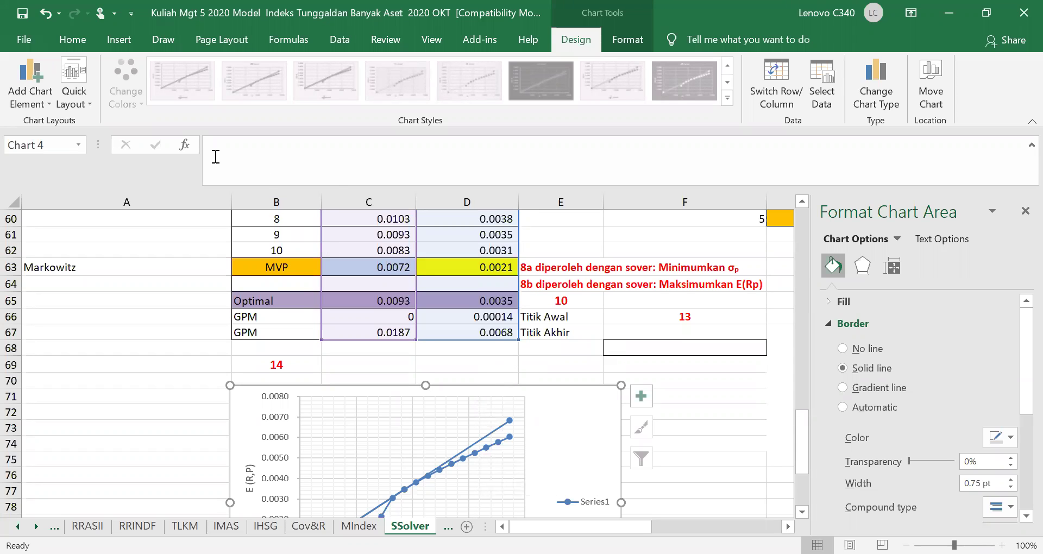
Step: Insert a scatter chart with lines and markers from the efficient set risk and return data in C52:D67
left_click(118, 41)
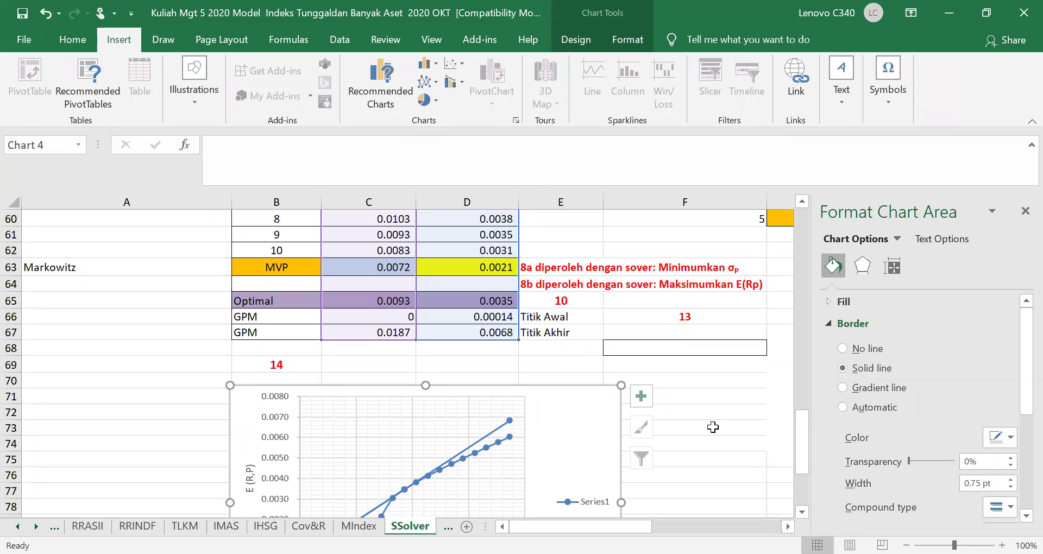
left_click(716, 429)
scroll(589, 396, "down", 4)
left_click(422, 463)
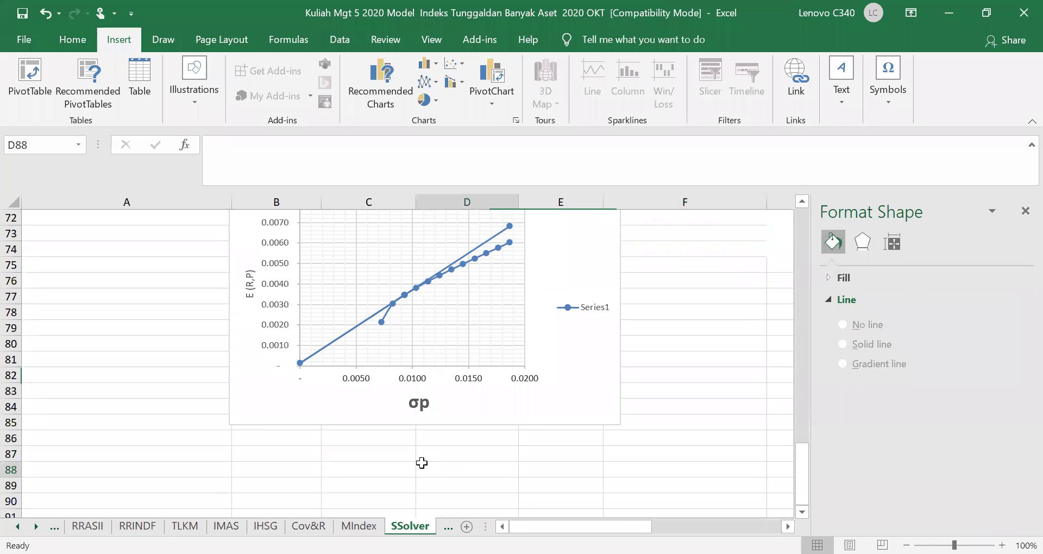
left_click(366, 456)
scroll(455, 242, "up", 6)
scroll(455, 242, "up", 2)
left_click_drag(370, 281, 495, 485)
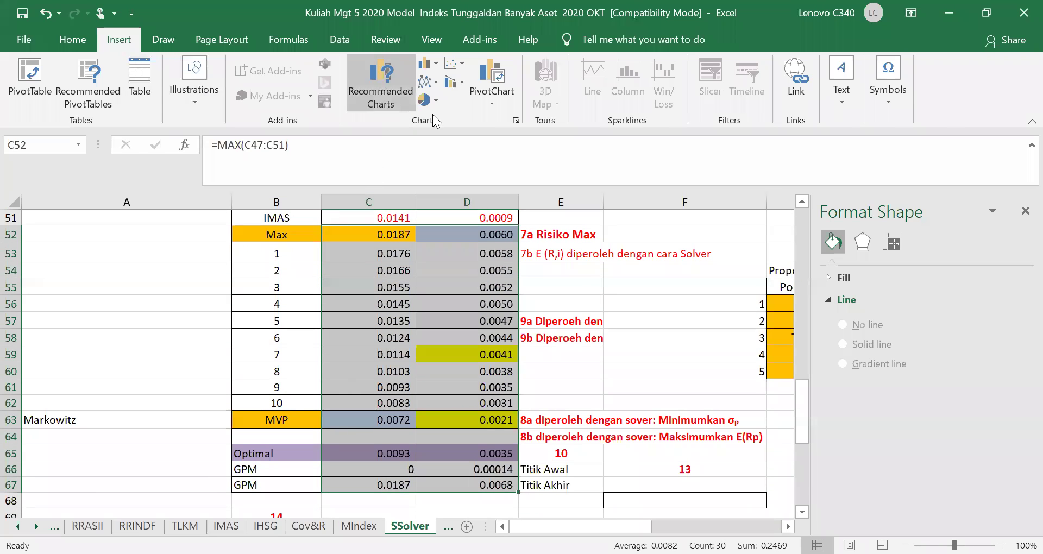
left_click(465, 66)
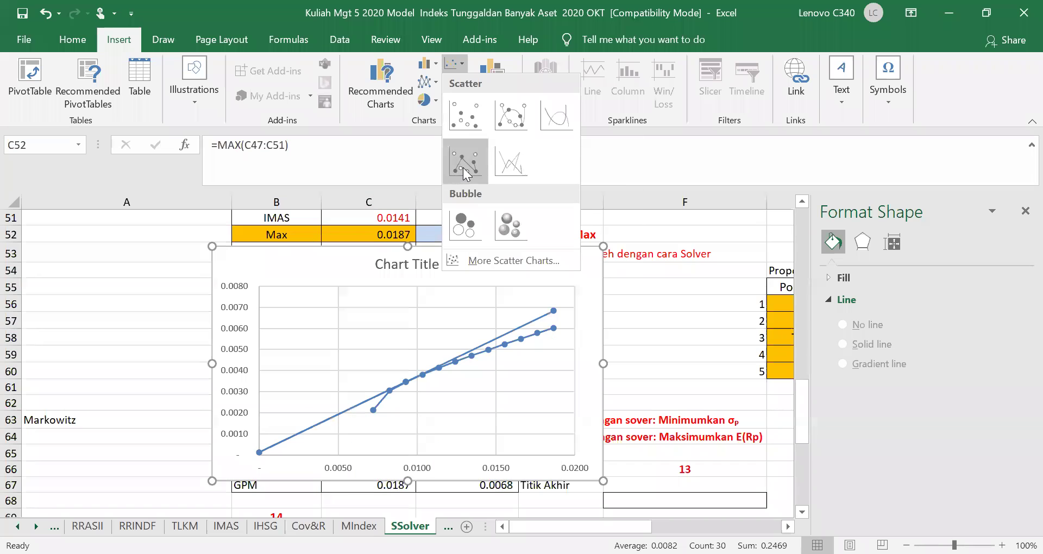
left_click(510, 120)
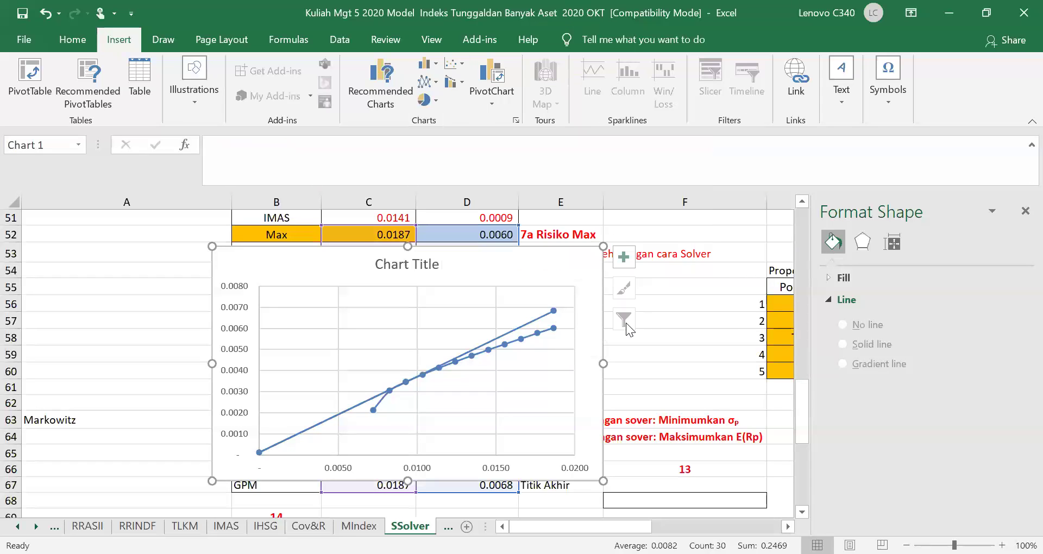
Step: Try the border options on the new scatter chart's area, ending with No line
left_click(531, 253)
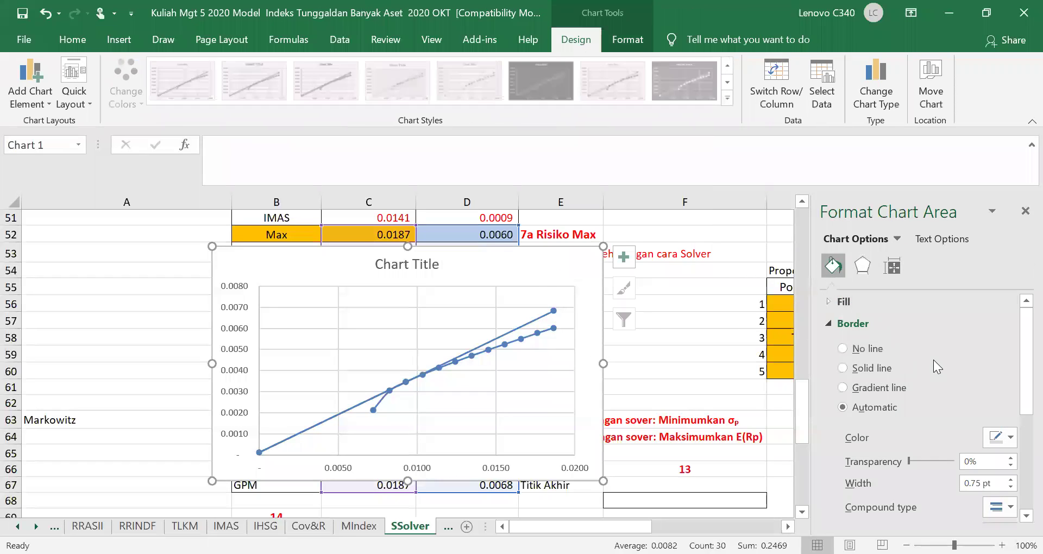
left_click(842, 388)
left_click(843, 368)
left_click(843, 349)
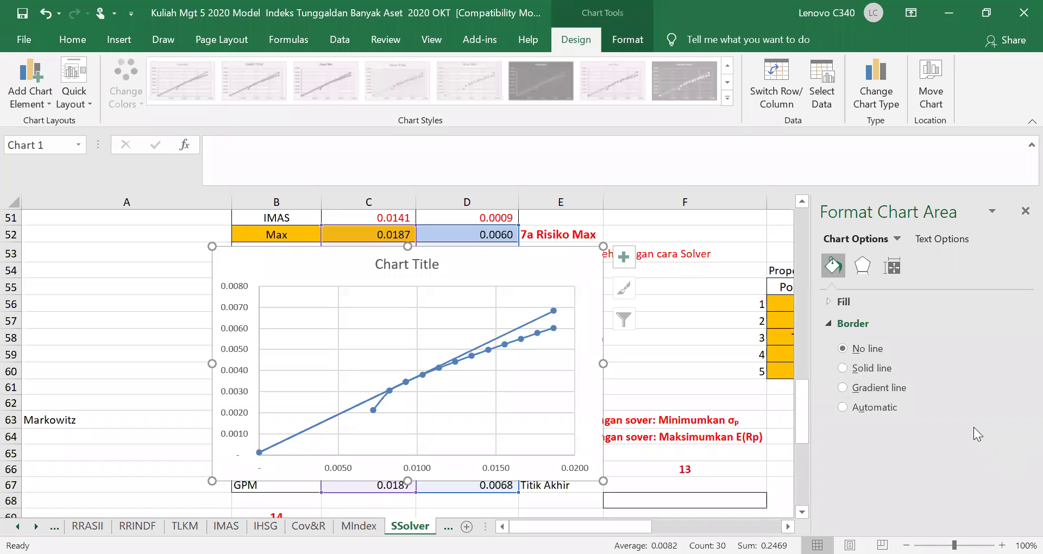
Step: Close the chart area formatting and delete the newly inserted scatter chart
left_click(1024, 212)
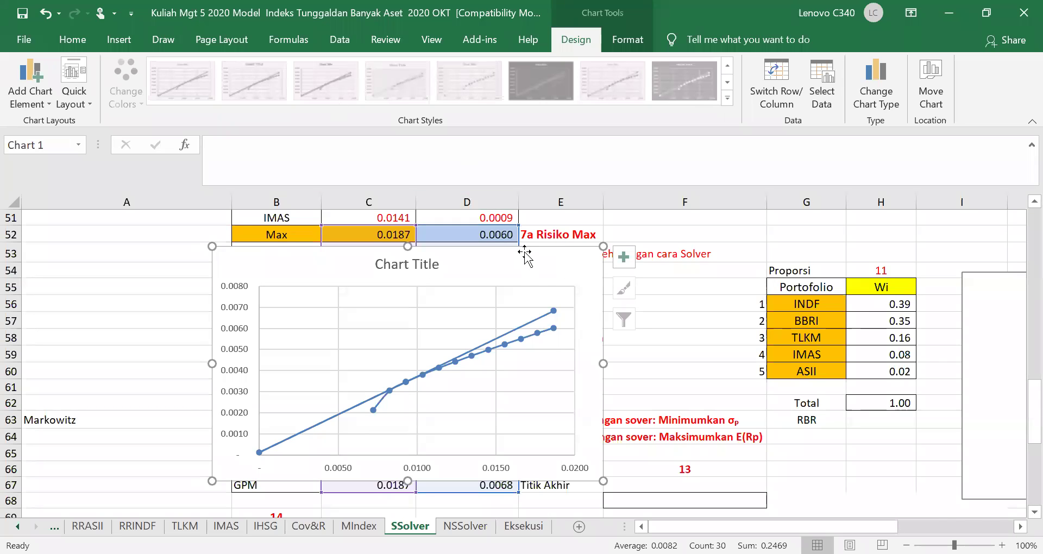
key("Delete")
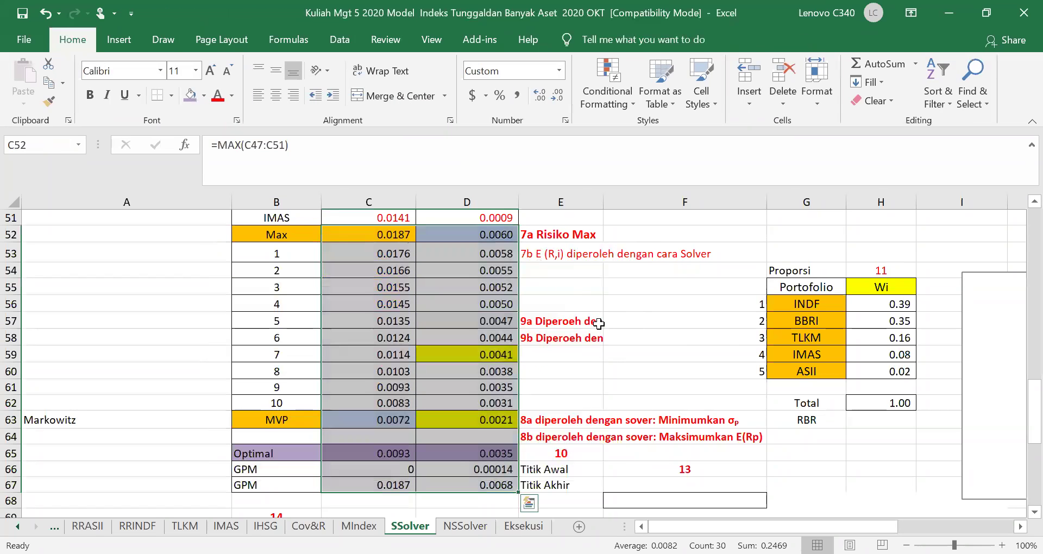
left_click(624, 367)
Step: Review the existing efficient set and GPM line chart below the table against the MVP, Optimal and GPM rows
scroll(608, 348, "down", 5)
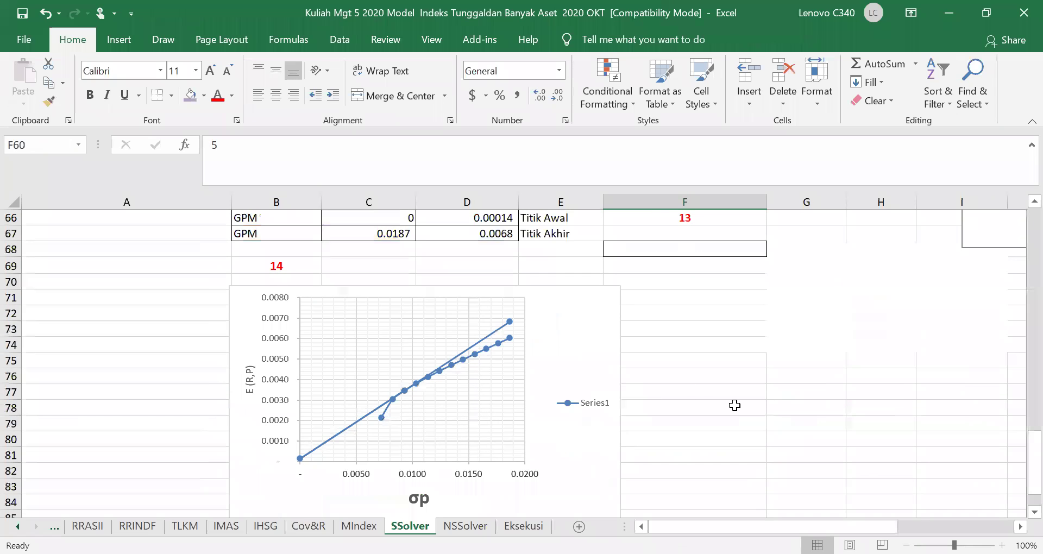
scroll(695, 440, "up", 1)
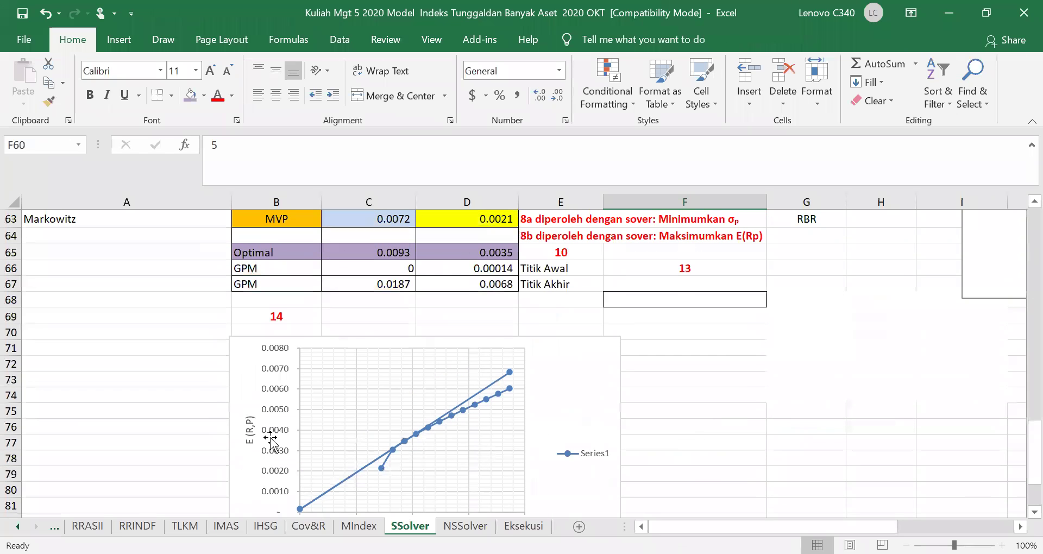
scroll(293, 369, "down", 2)
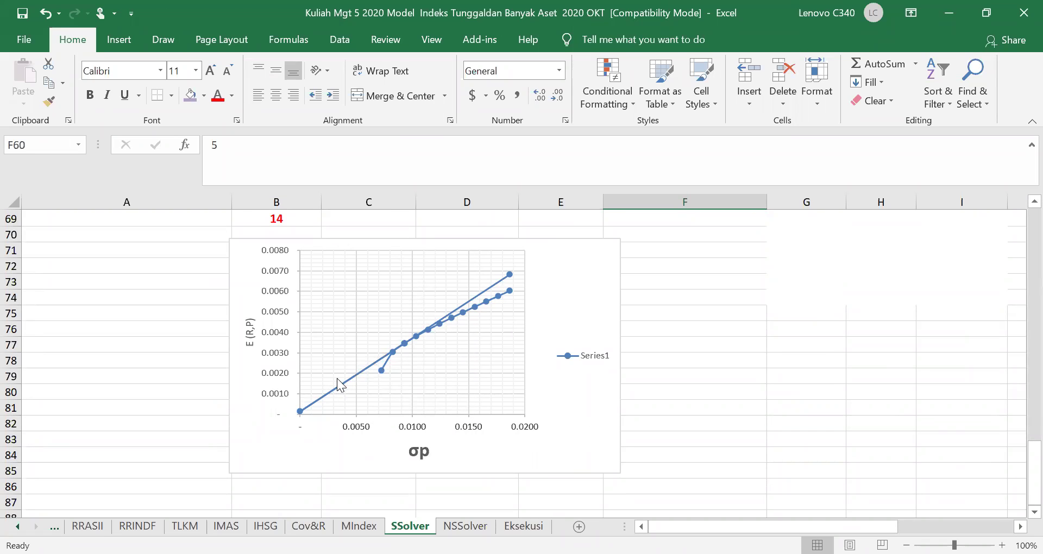
Step: Compare the chart's plotted points with the SET EFISIEN table and the portfolio output row above it
scroll(385, 405, "up", 1)
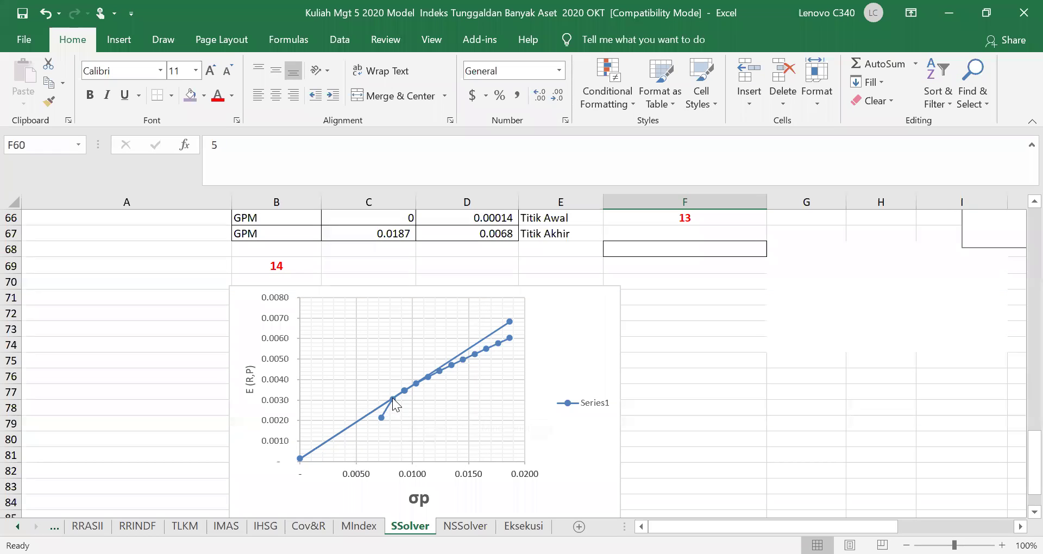
scroll(565, 337, "up", 9)
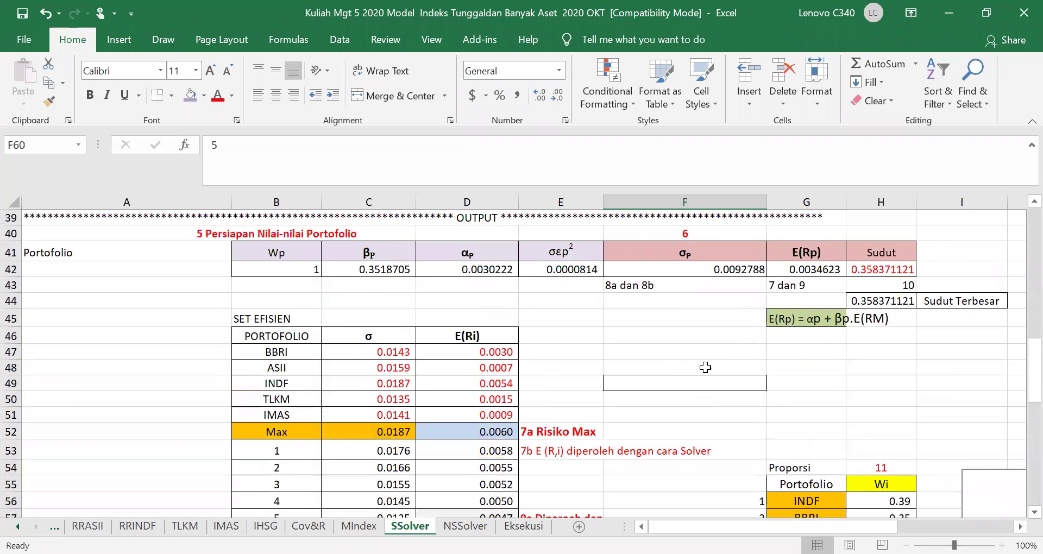
scroll(628, 375, "down", 6)
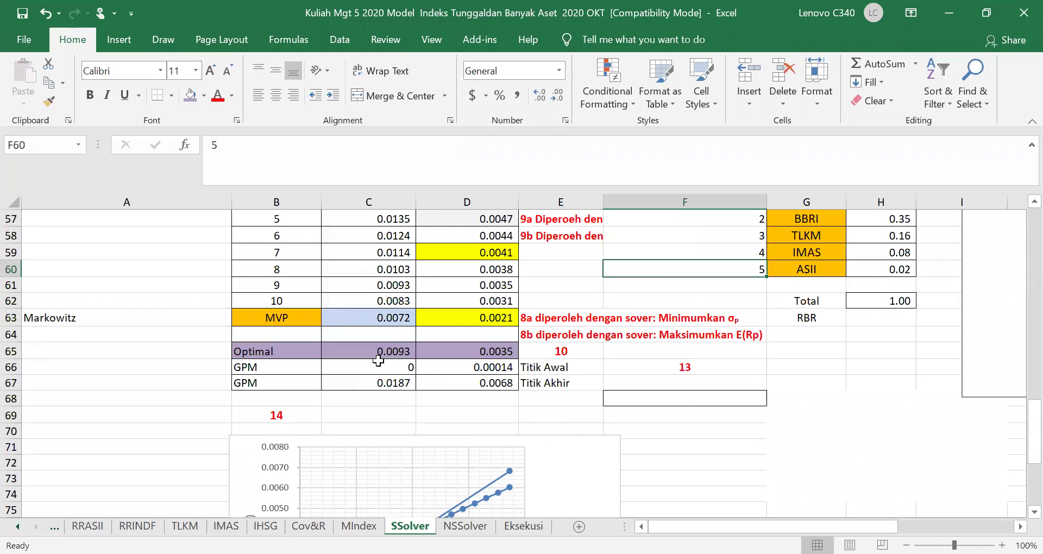
scroll(415, 403, "down", 4)
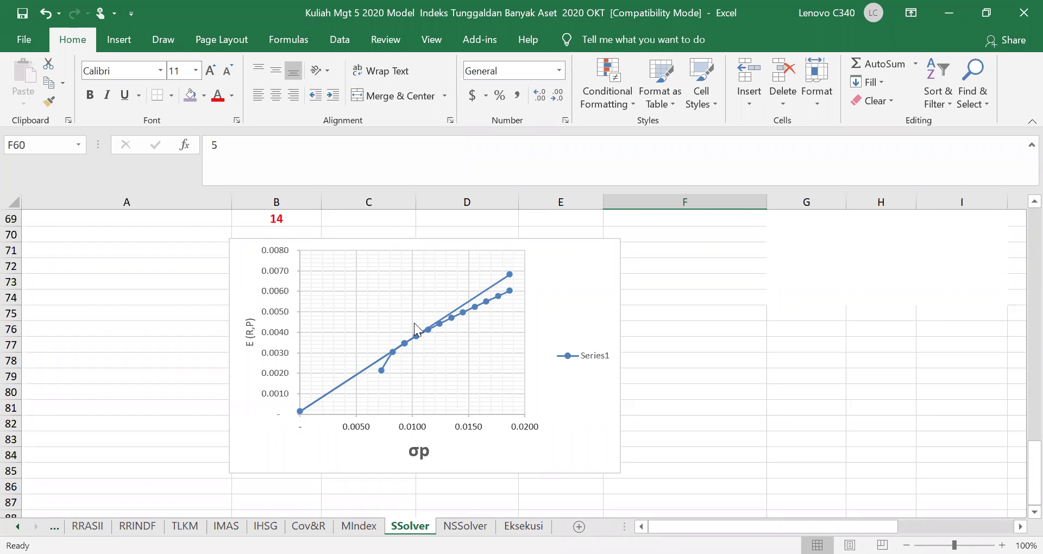
scroll(413, 332, "up", 2)
scroll(409, 328, "up", 2)
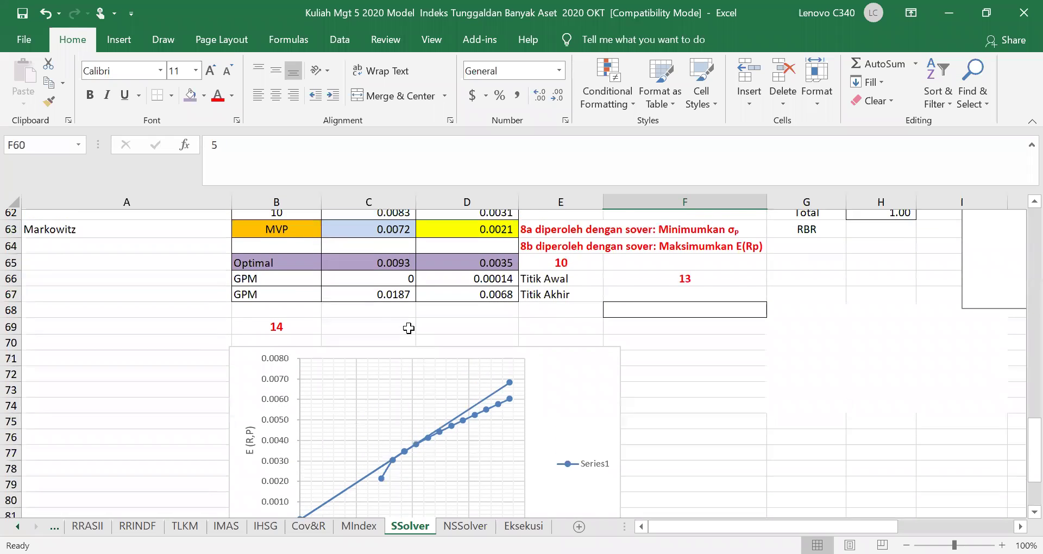
scroll(409, 328, "down", 2)
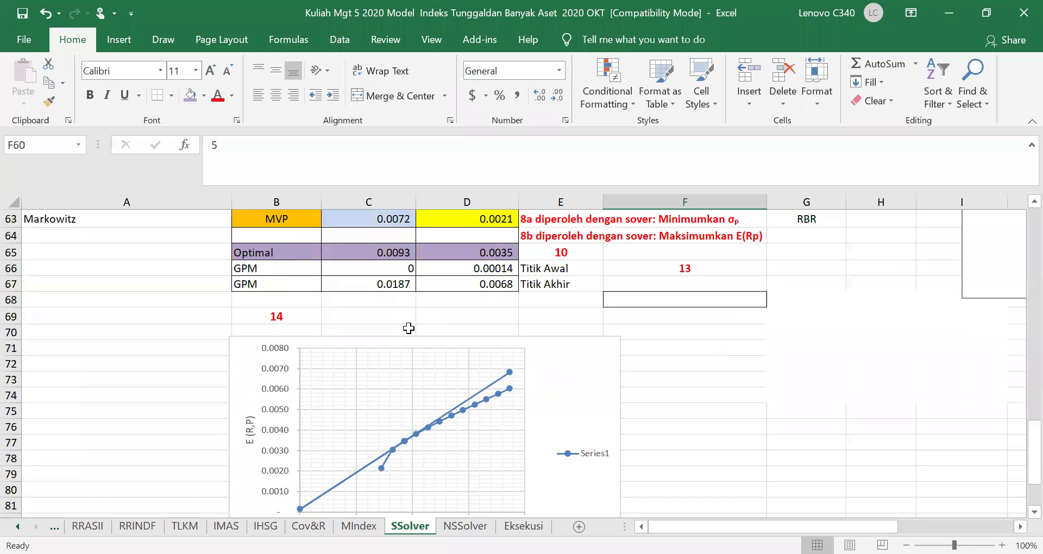
scroll(409, 328, "up", 4)
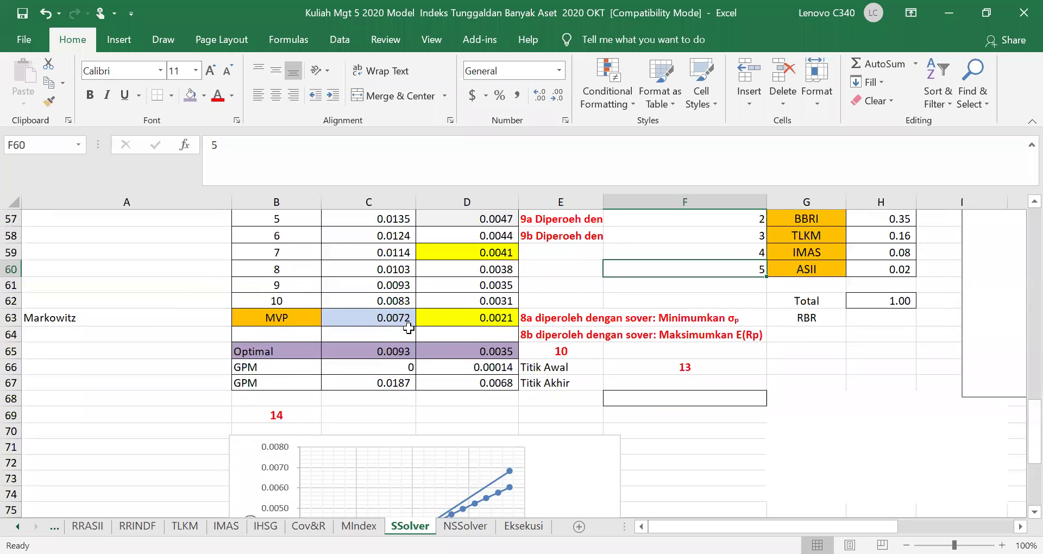
scroll(409, 328, "down", 4)
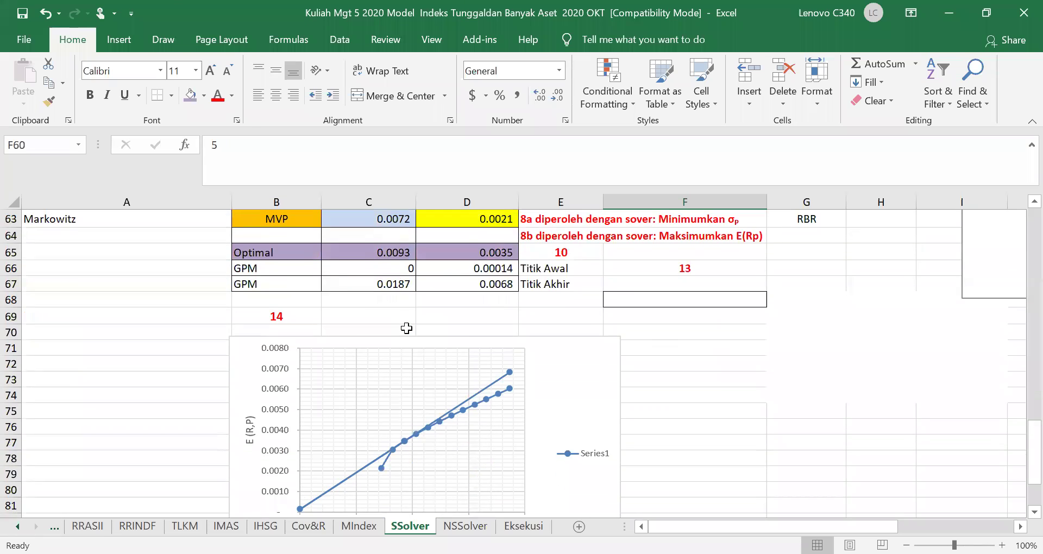
scroll(406, 326, "down", 1)
scroll(407, 326, "up", 2)
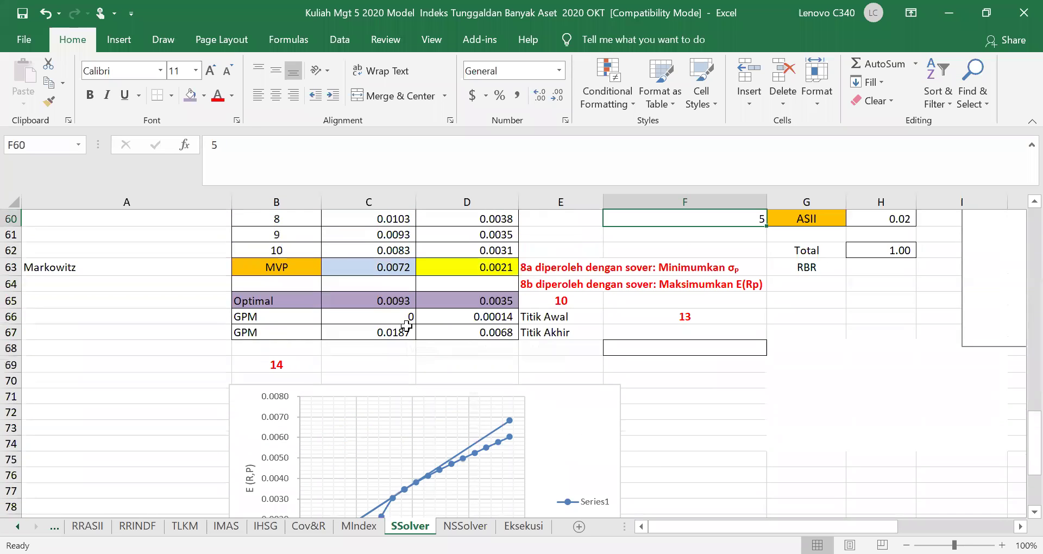
scroll(407, 326, "up", 5)
scroll(499, 356, "up", 4)
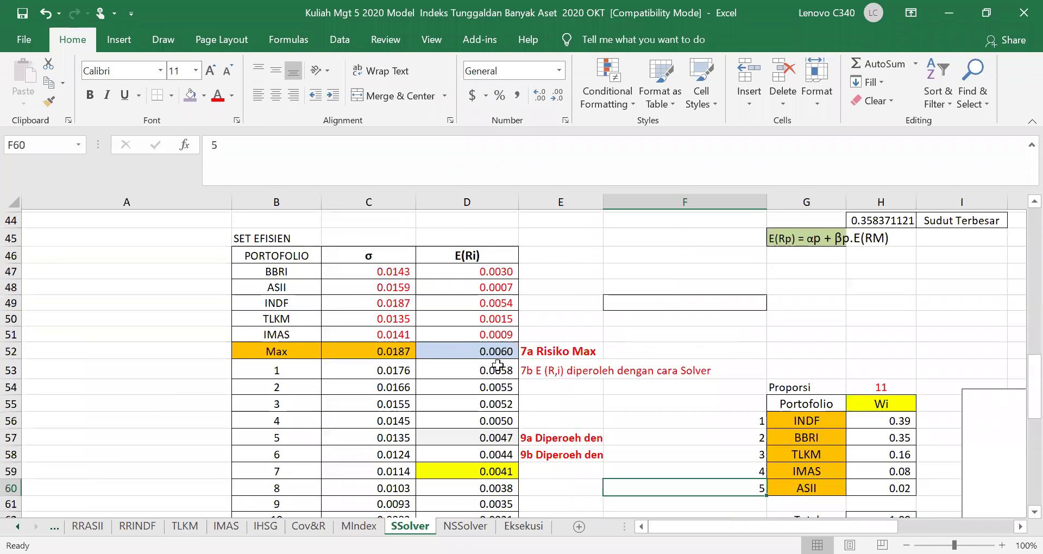
left_click(643, 415)
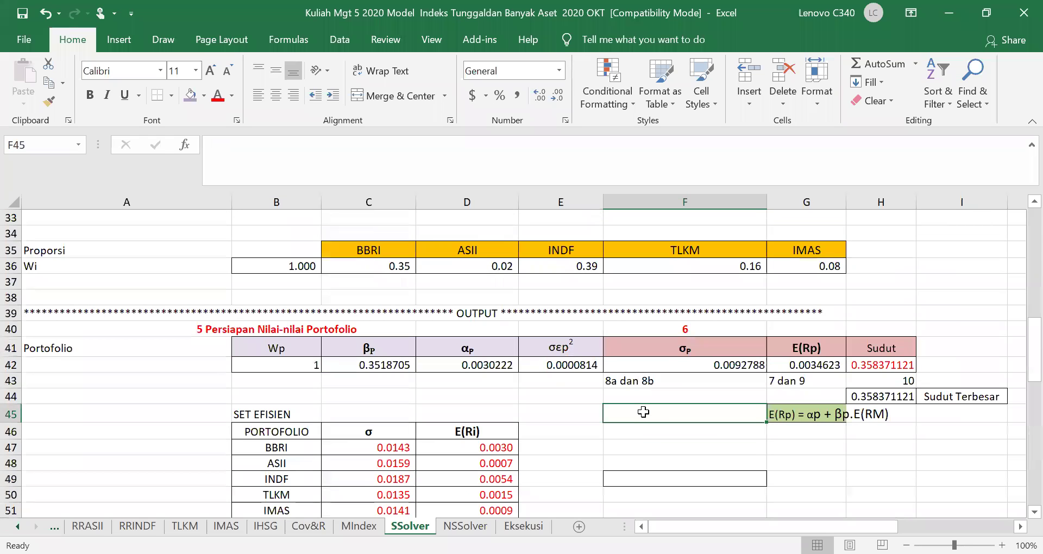
Step: Review the Eksekusi sheet's lot tables for short sales and no short sales, and its Solver versus manual results
left_click(523, 526)
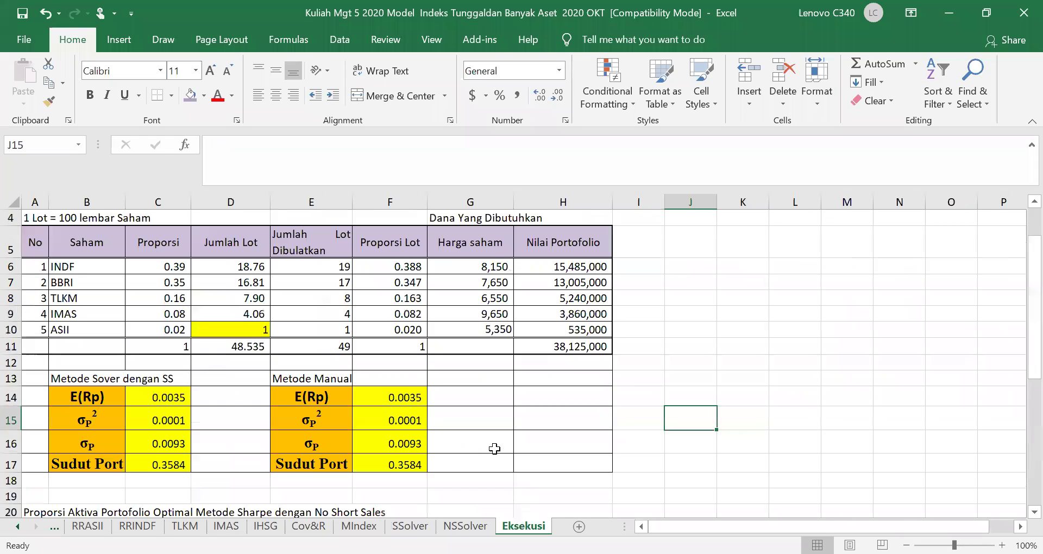
scroll(157, 239, "up", 1)
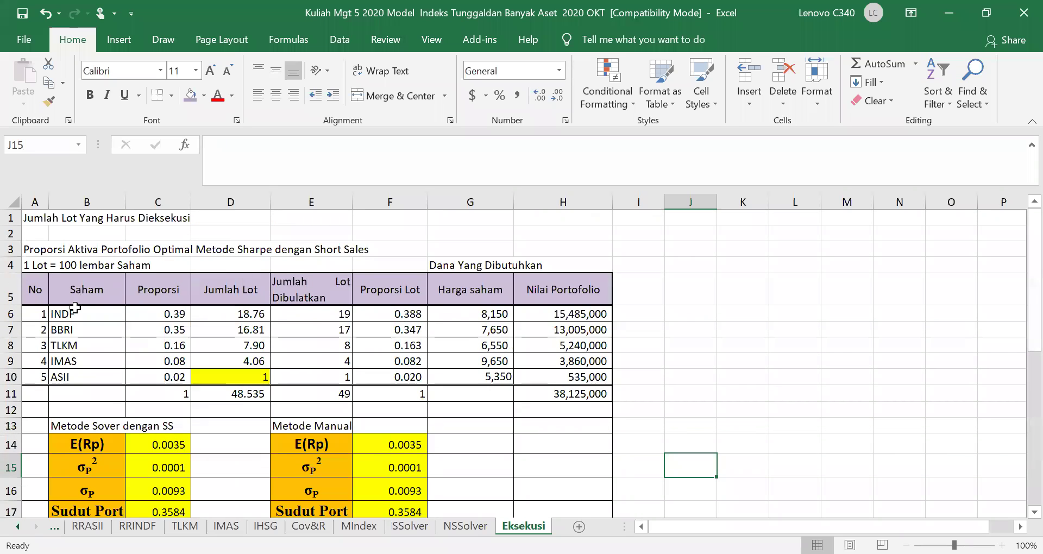
scroll(154, 399, "down", 2)
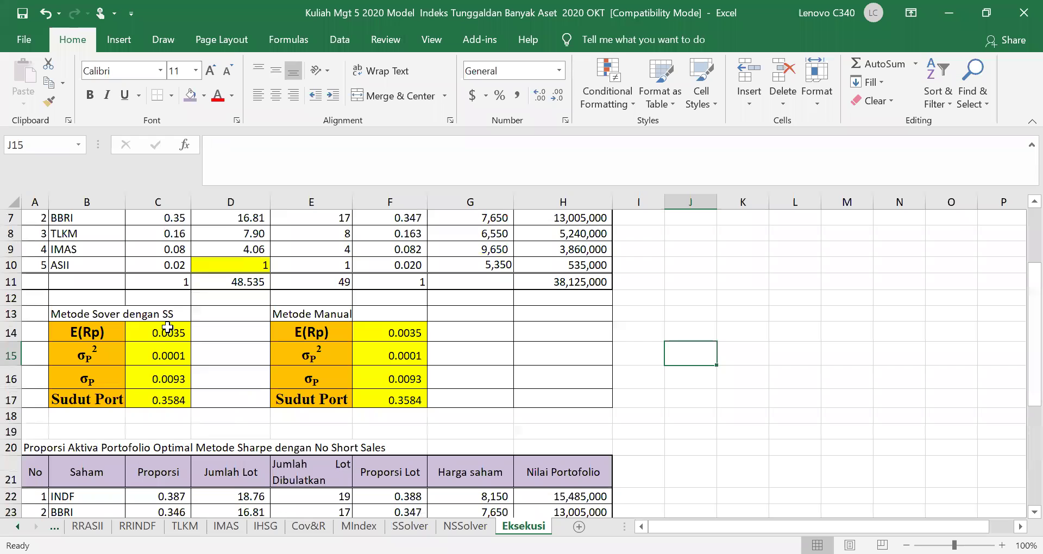
scroll(165, 398, "down", 1)
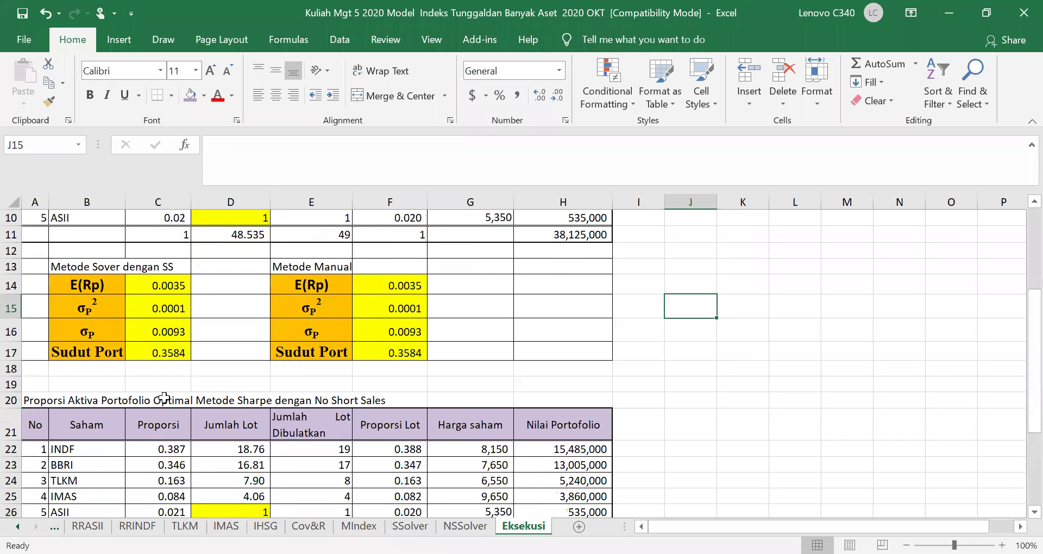
scroll(163, 399, "up", 2)
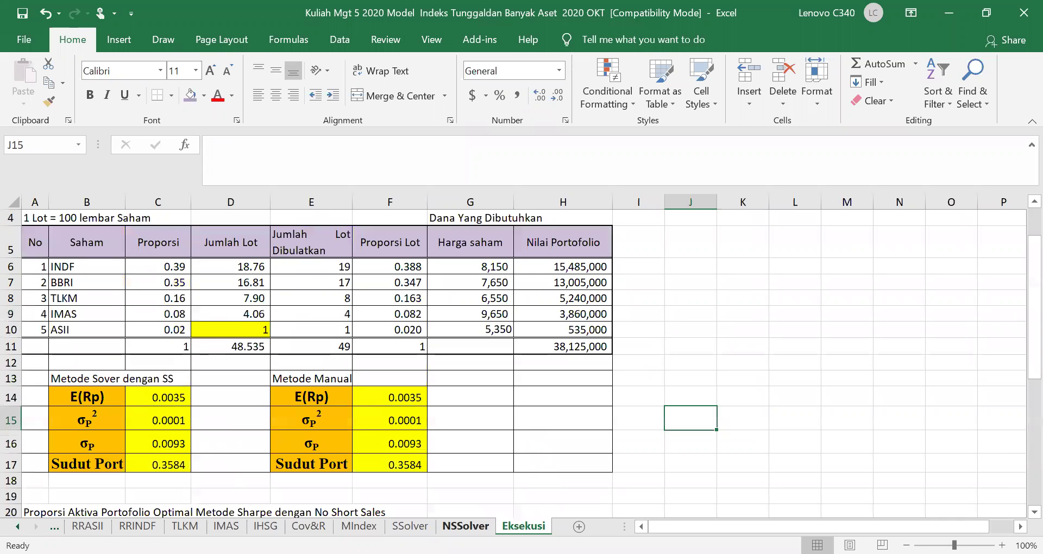
Step: Return to the SSolver sheet and inspect the numbered portfolios and the Max and MVP risk cells C52 and C63
left_click(410, 526)
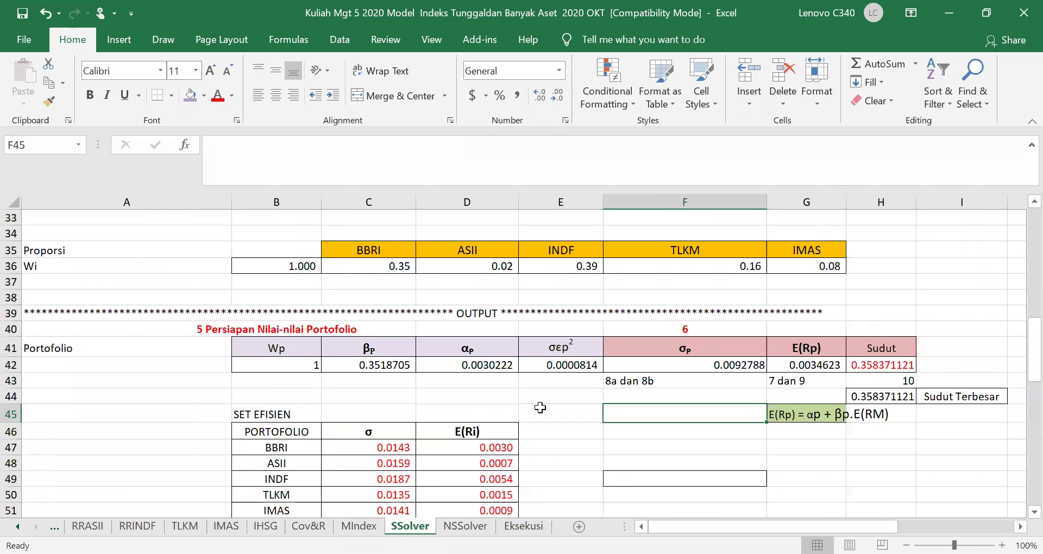
scroll(540, 408, "down", 2)
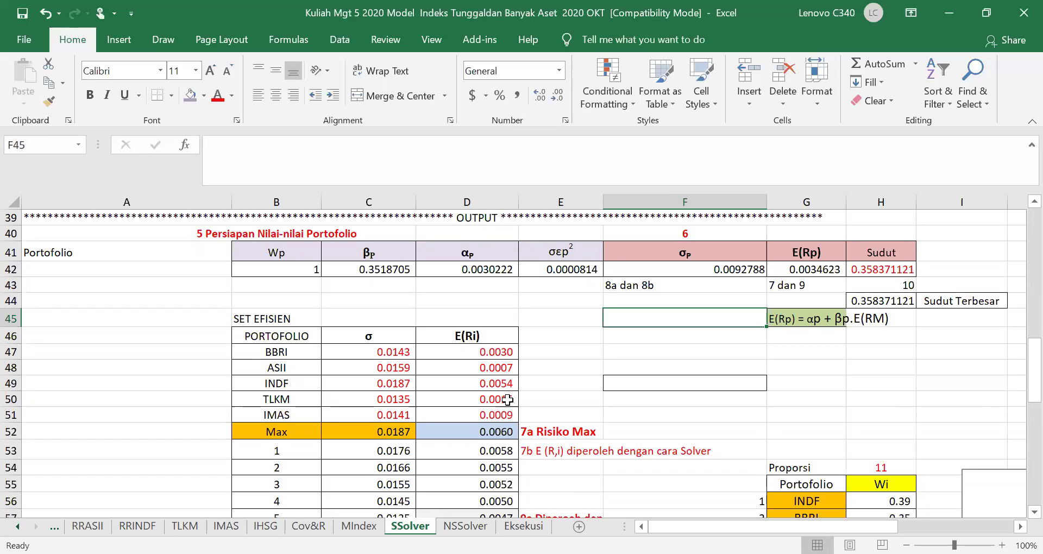
scroll(506, 401, "down", 4)
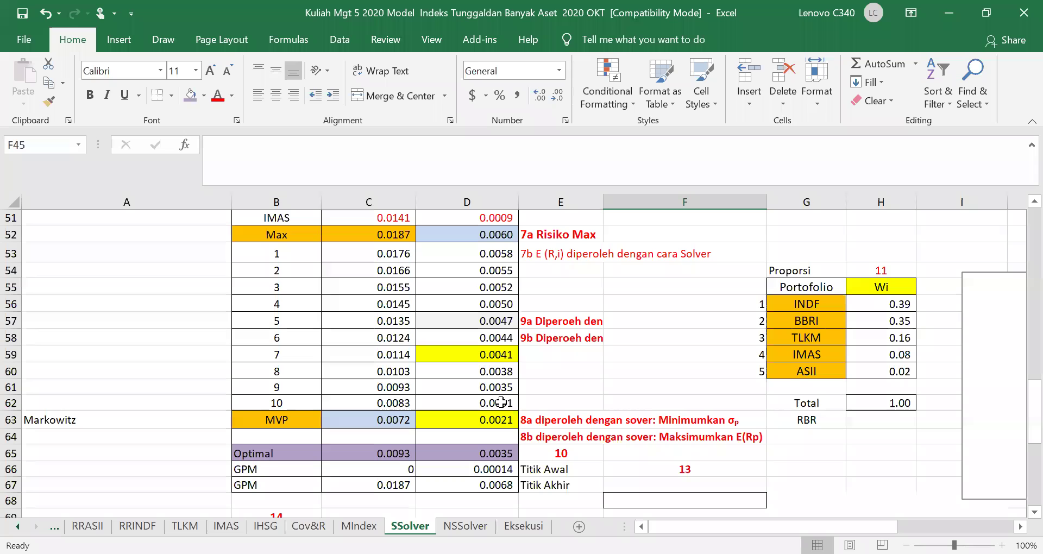
scroll(519, 407, "up", 1)
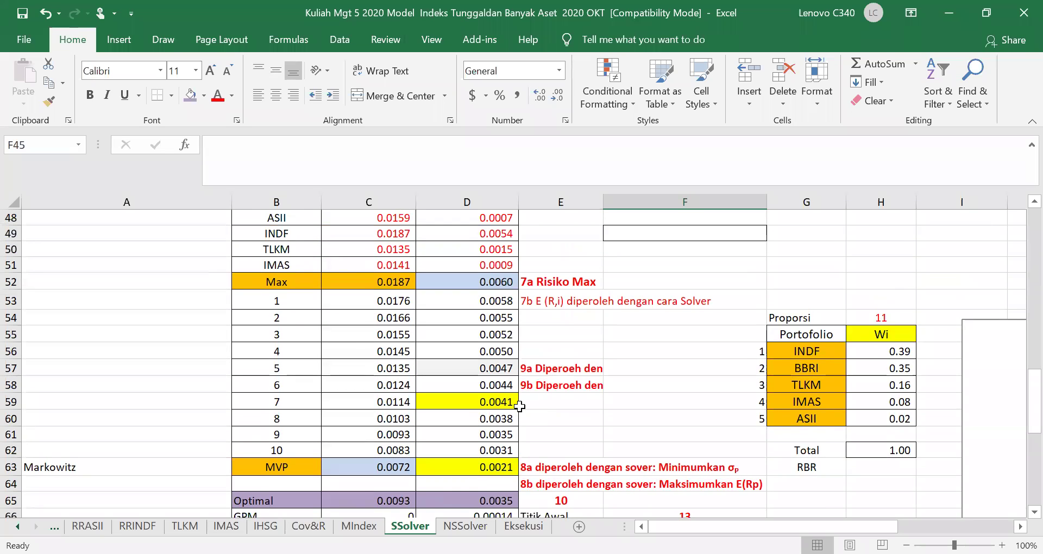
left_click(287, 300)
left_click(266, 318)
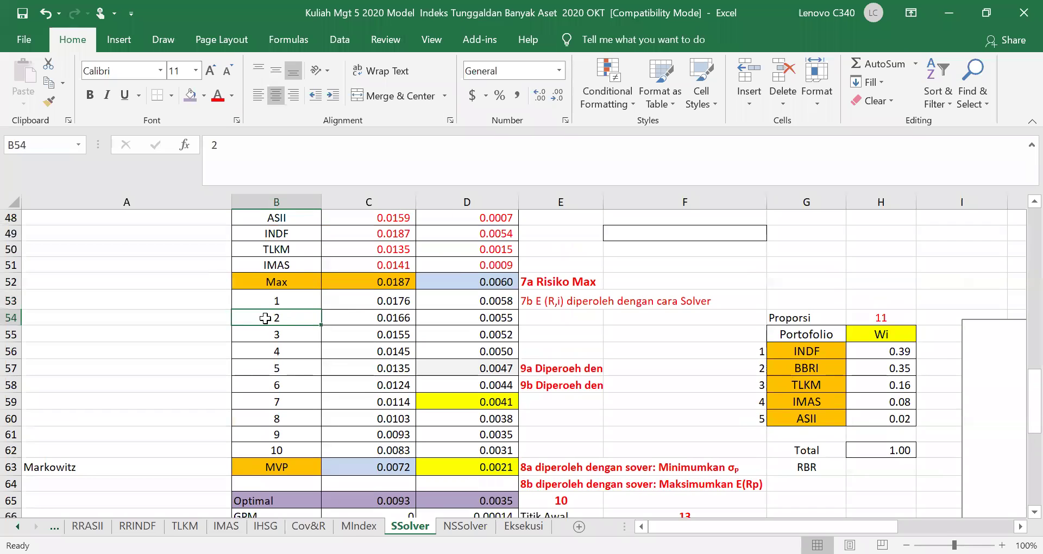
left_click(270, 337)
left_click(275, 369)
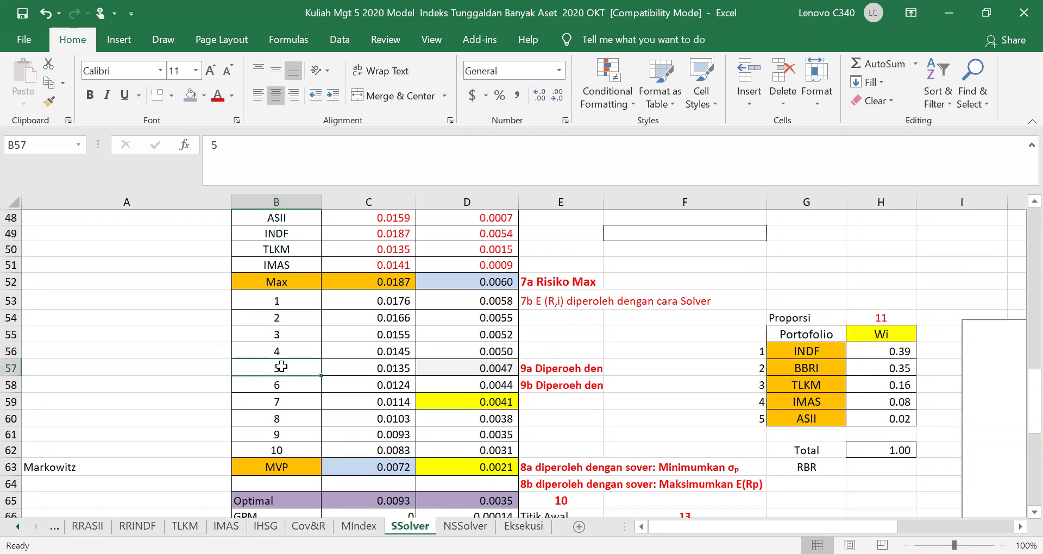
left_click(387, 284)
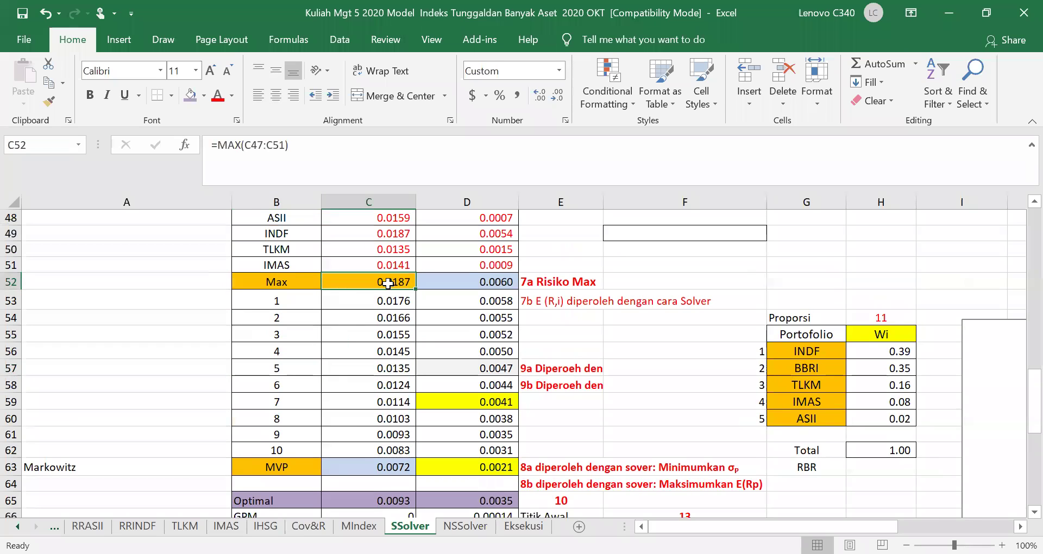
left_click(383, 468)
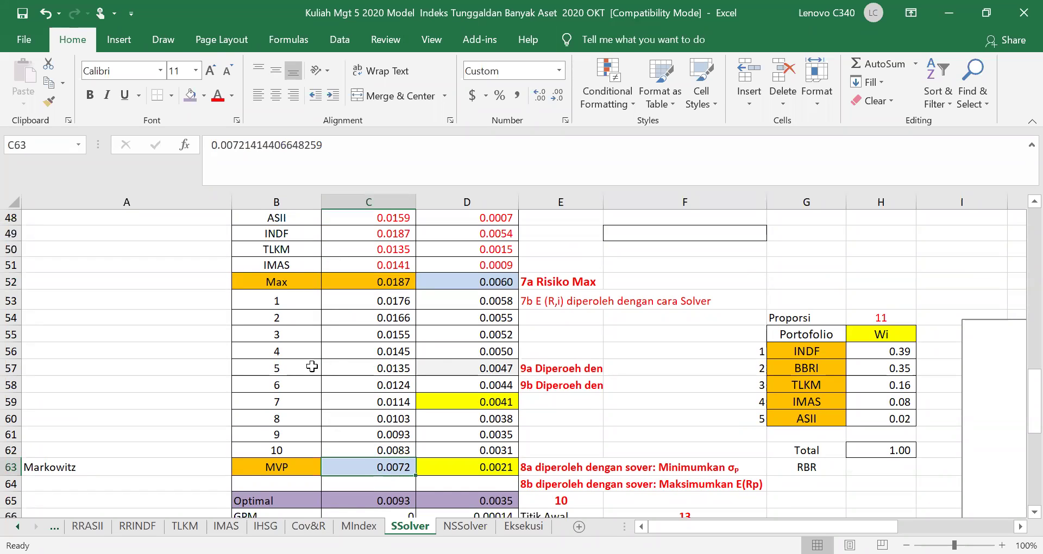
Step: Select portfolio numbers 1 to 10 in B53:B62 and compare them with the points on the chart
left_click_drag(277, 300, 305, 449)
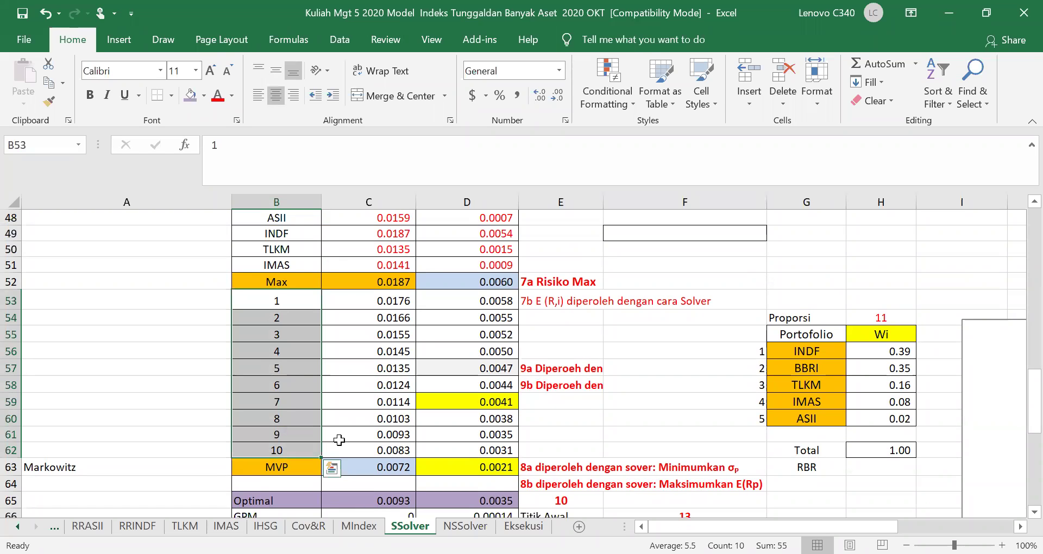
scroll(339, 440, "down", 6)
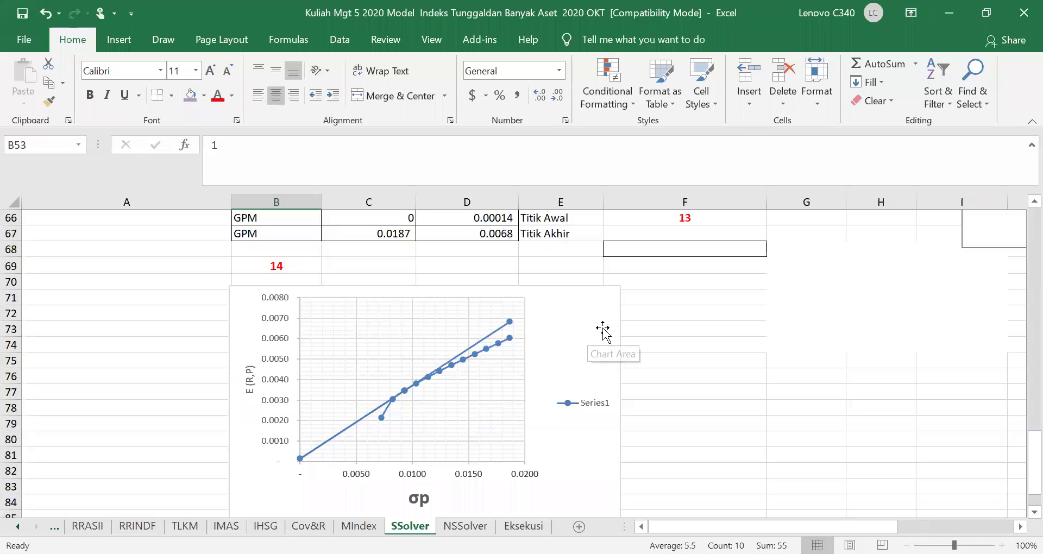
scroll(324, 345, "up", 5)
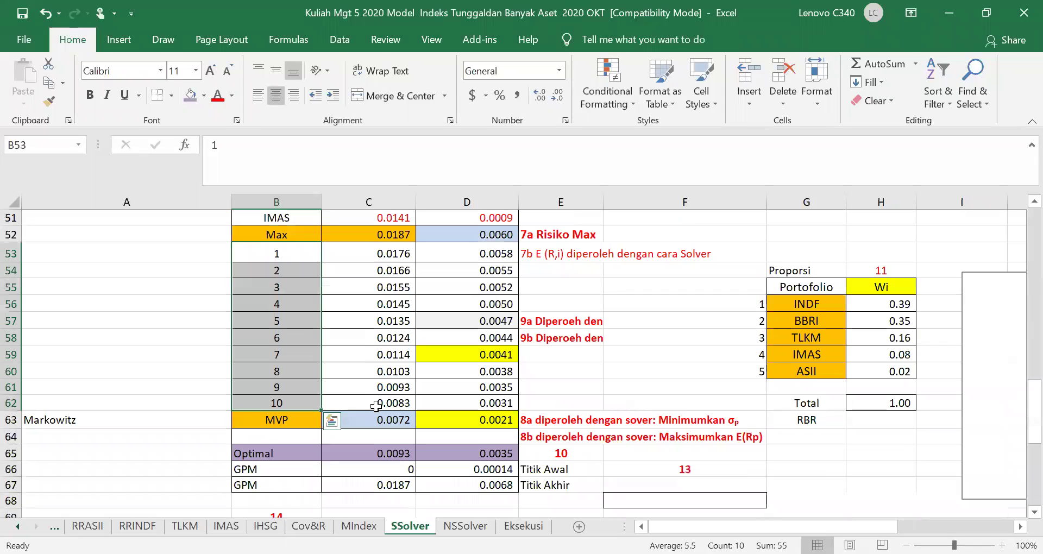
Step: Examine the interpolated risk formula in C53 and its divisor 11, checking C58 and the portfolio numbers in B53:B62
left_click(383, 253)
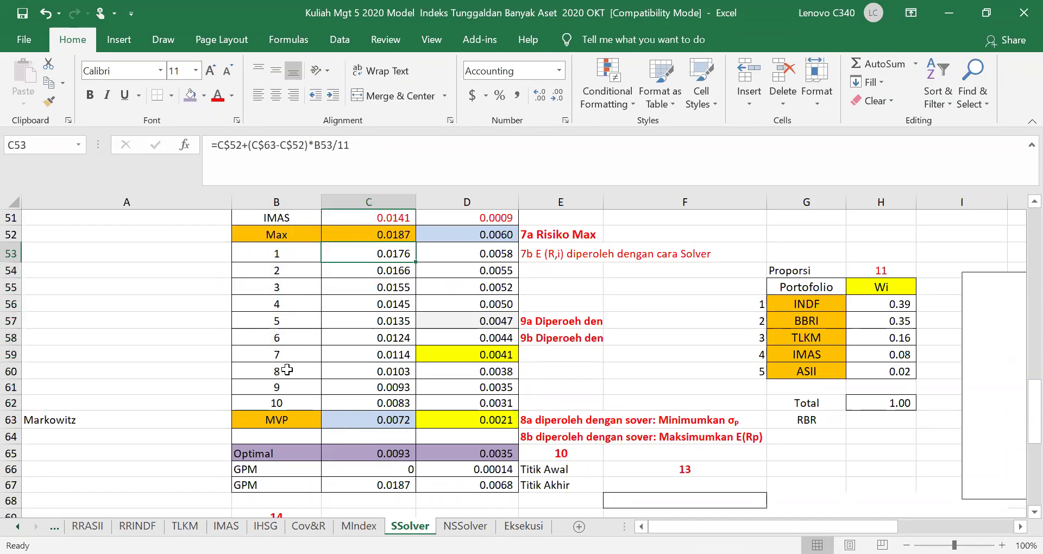
left_click(341, 144)
left_click_drag(338, 145, 354, 145)
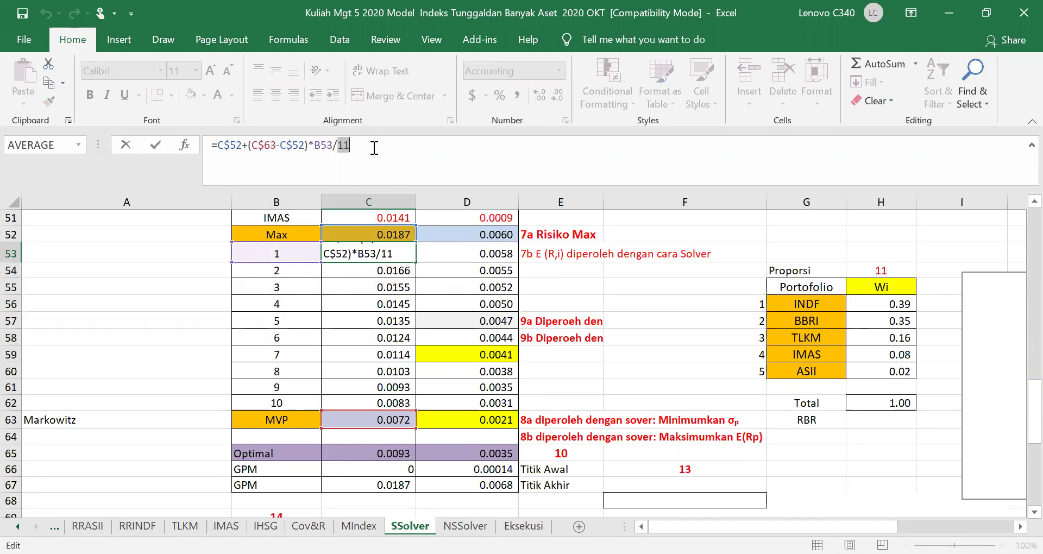
left_click(370, 338)
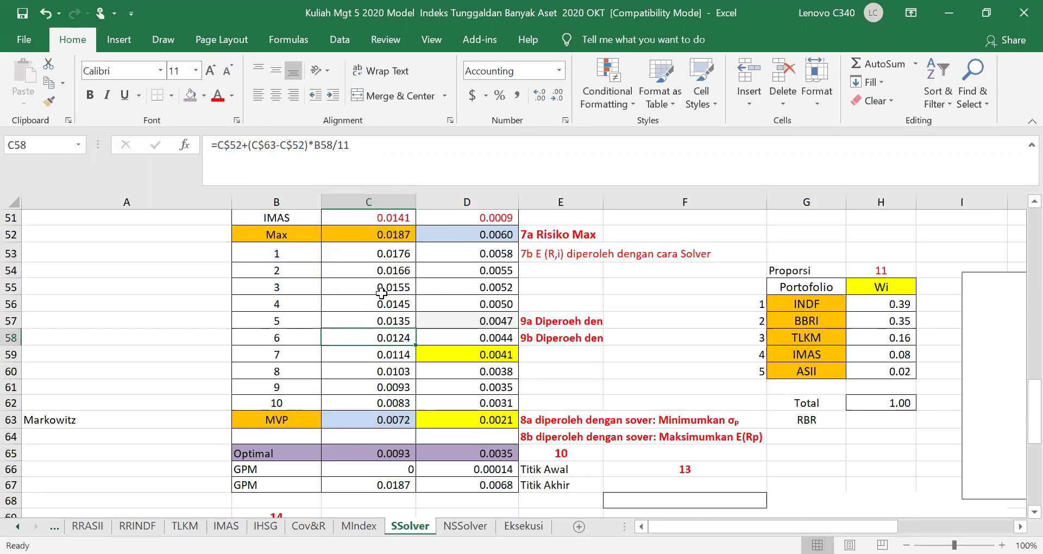
left_click_drag(277, 254, 293, 398)
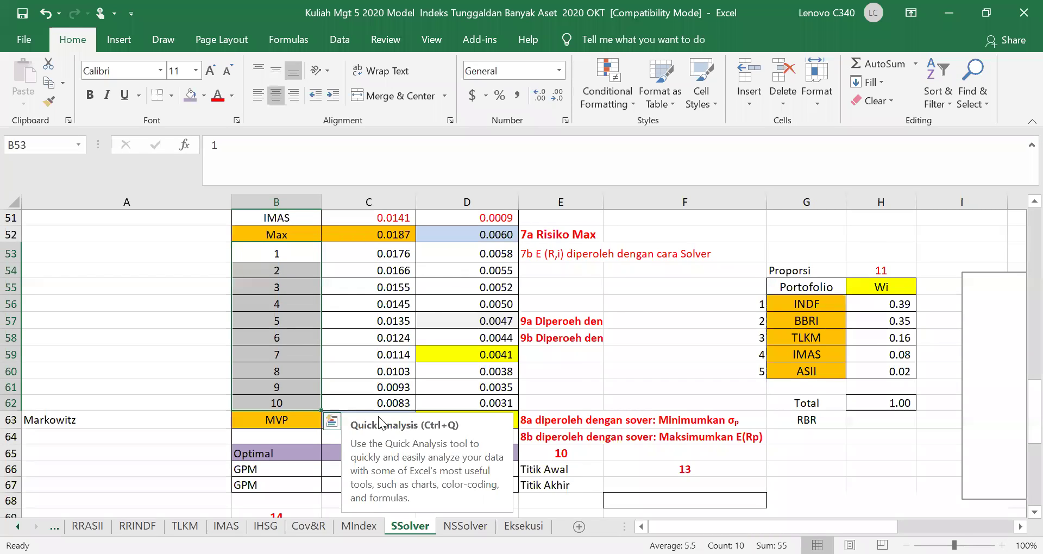
left_click(579, 370)
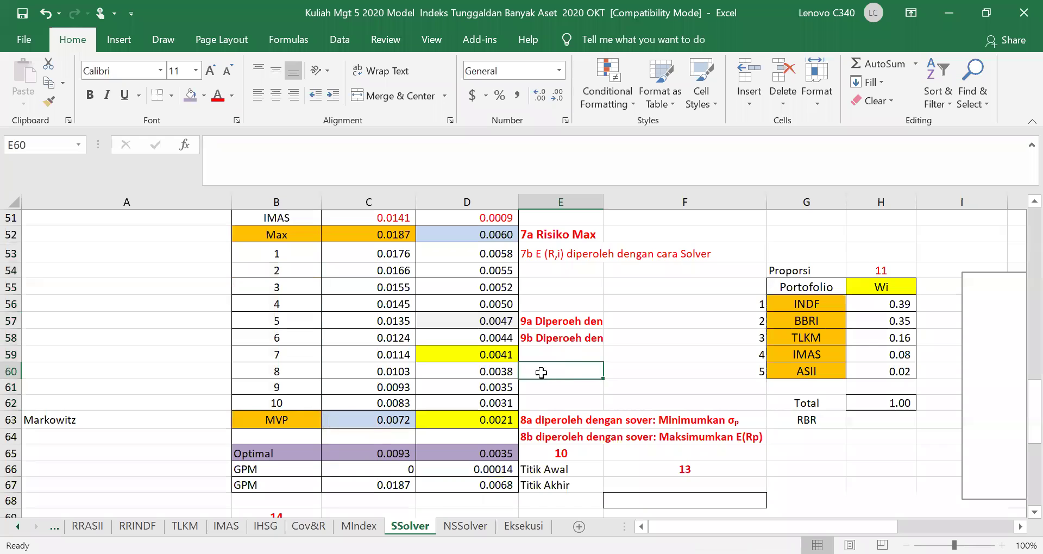
Step: Check the Optimal portfolio's risk and expected return in C65 and D65
scroll(541, 372, "down", 3)
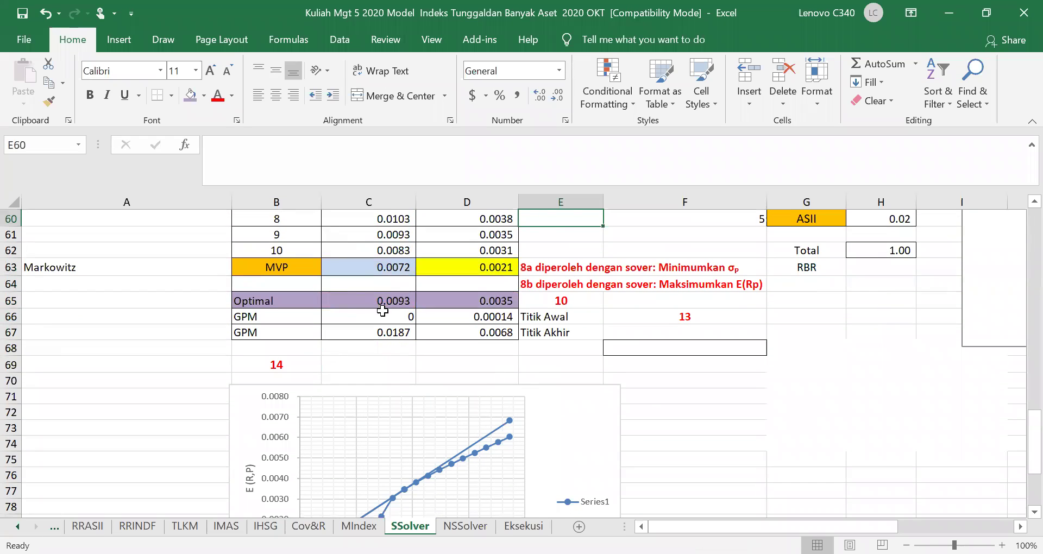
scroll(392, 318, "up", 1)
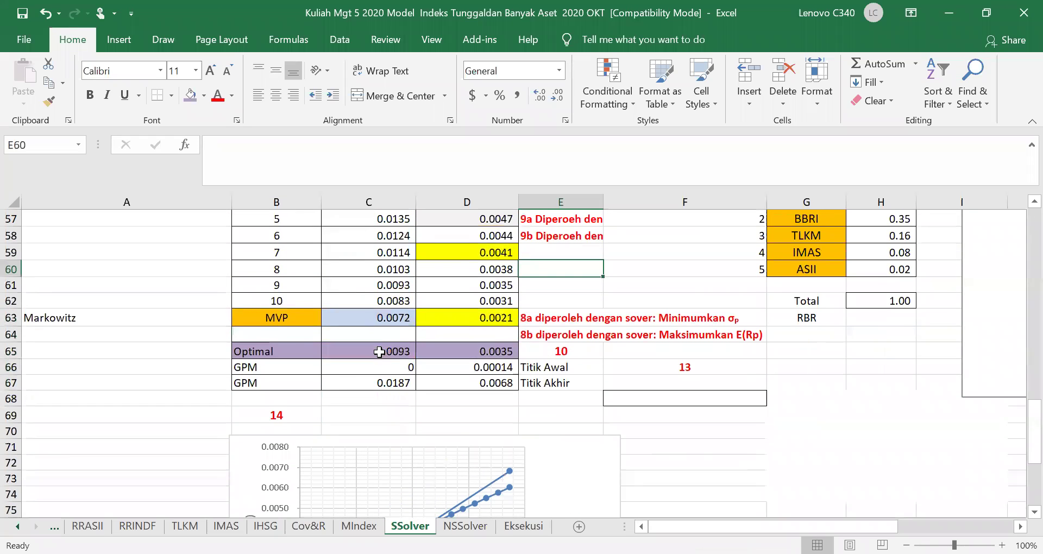
left_click(381, 353)
left_click(496, 355)
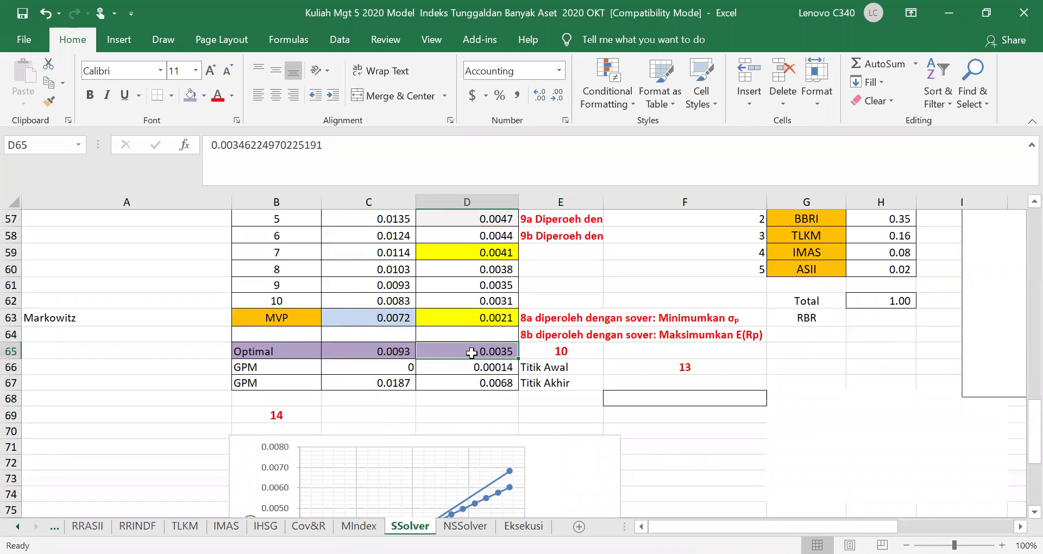
Step: Check the Optimal portfolio's risk and return in C65 and D65 against the stock proportions in H56:H60
left_click(401, 348)
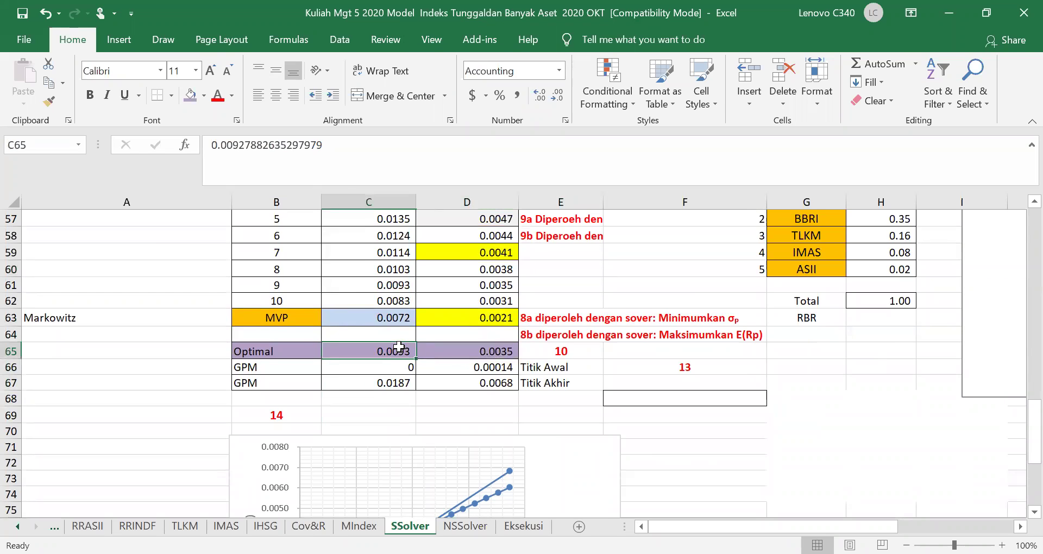
left_click(486, 348)
left_click(382, 352)
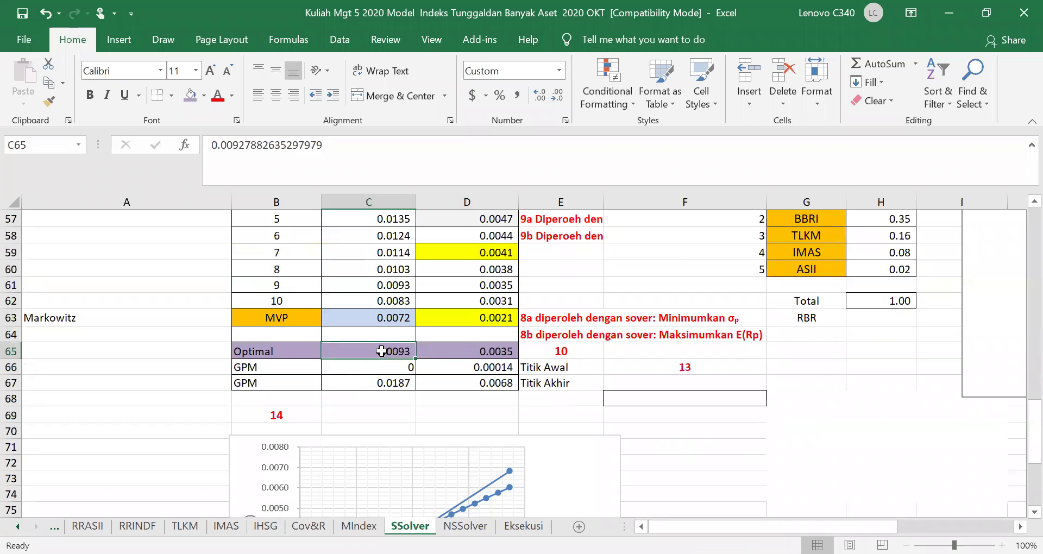
left_click(498, 347)
scroll(788, 302, "up", 2)
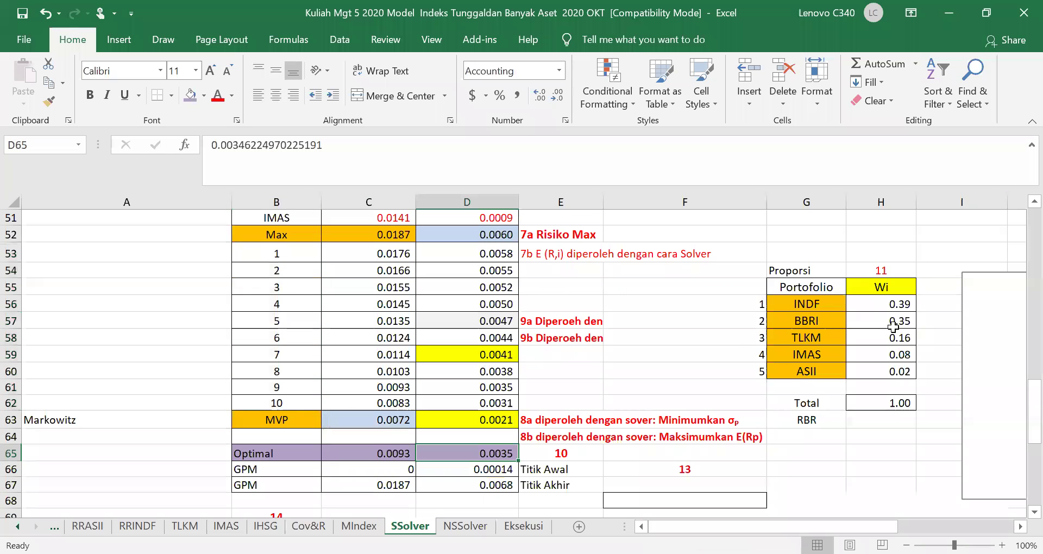
left_click_drag(895, 304, 897, 372)
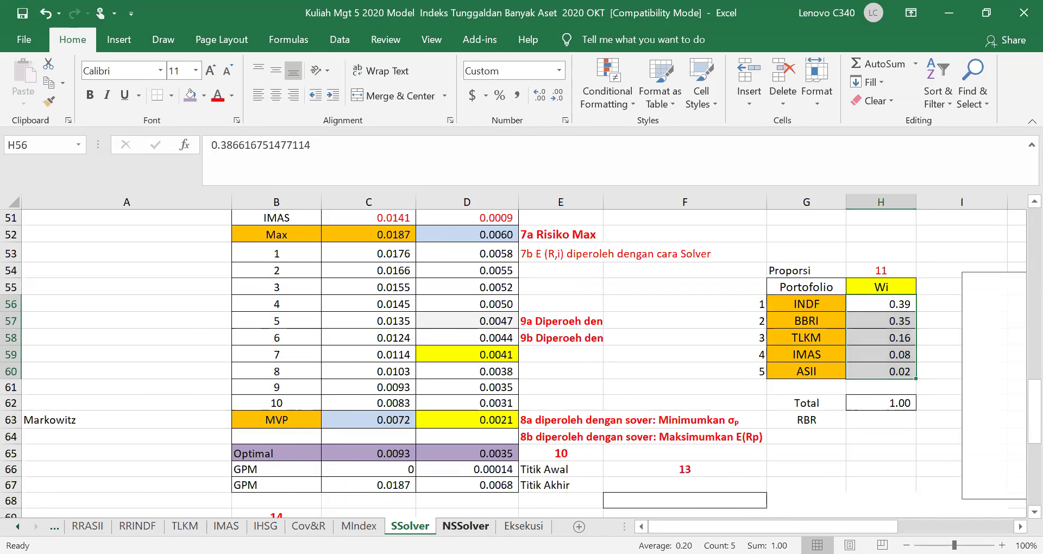
Step: Open the NSSolver sheet and examine its efficient set table and optimal stock proportions
left_click(466, 526)
scroll(502, 432, "down", 15)
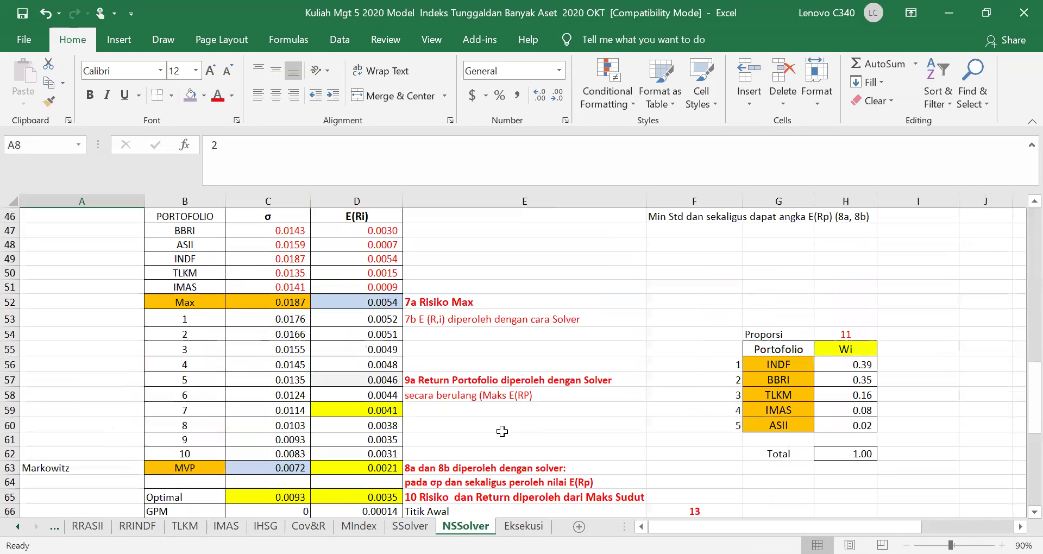
scroll(502, 432, "up", 5)
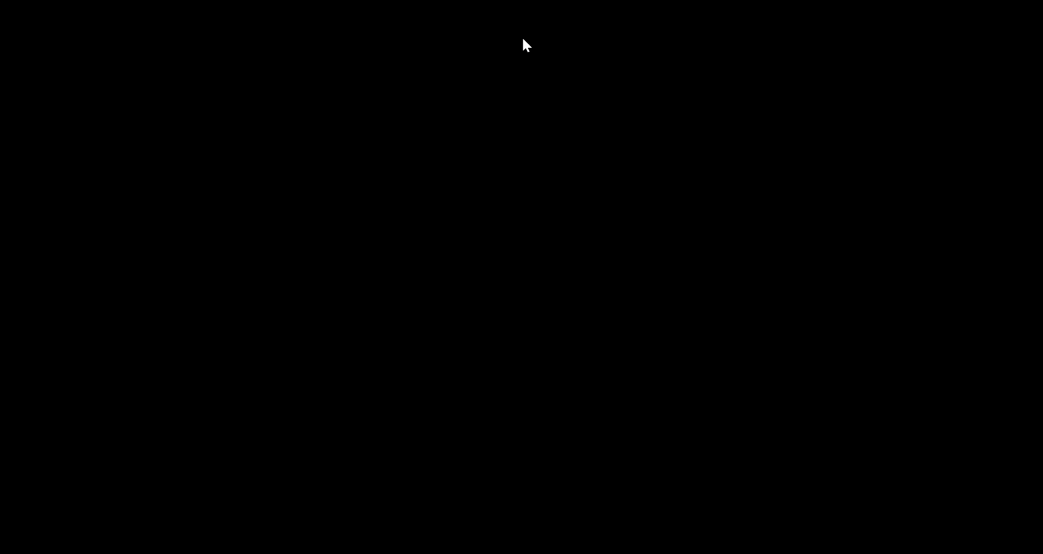
Step: Switch to the Word document and review section 1.5 on the maximum-angle optimal portfolio, 3D pie chart, GPM points and scatter chart
scroll(676, 379, "up", 3)
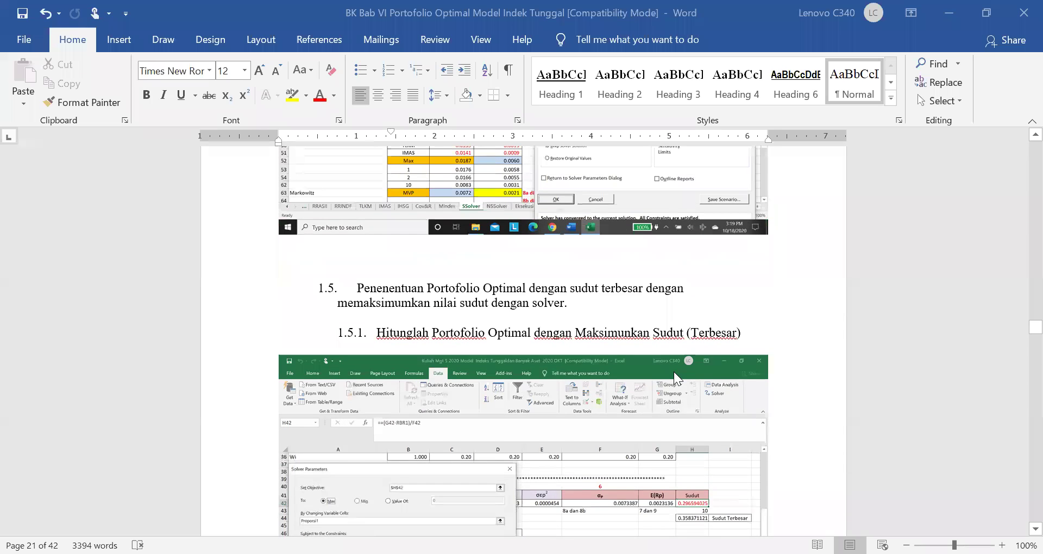
scroll(615, 343, "down", 10)
scroll(586, 343, "down", 10)
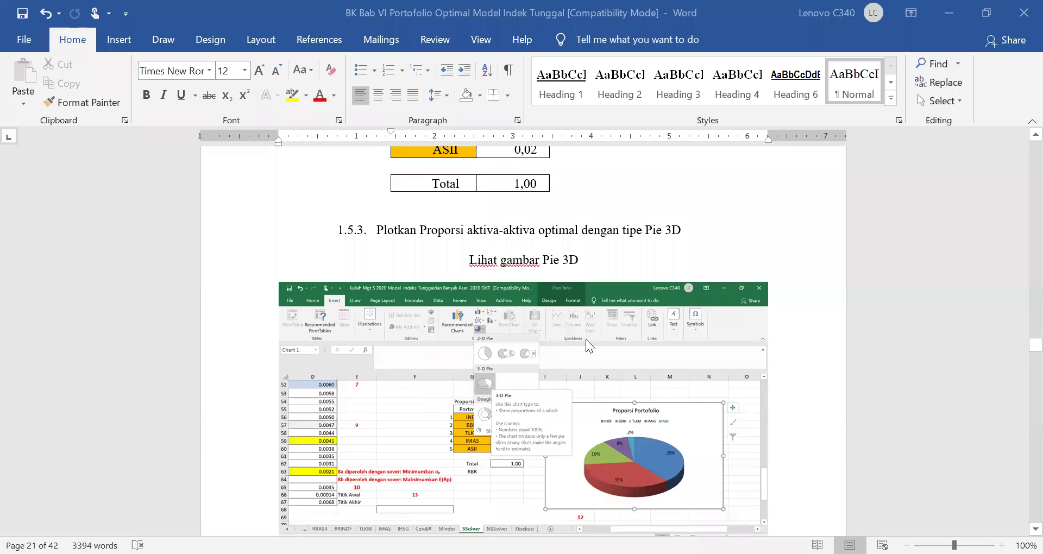
scroll(590, 346, "down", 5)
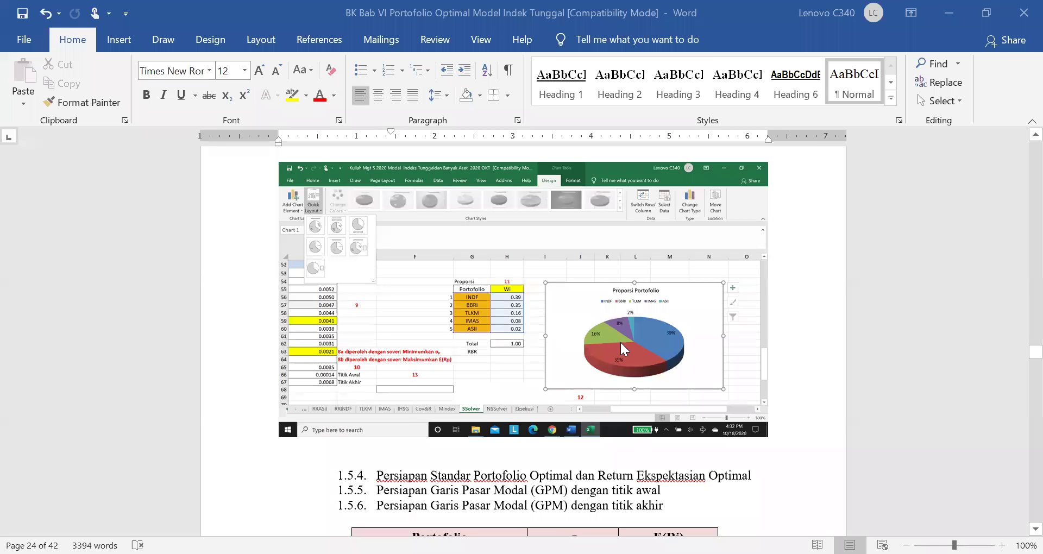
scroll(543, 342, "down", 10)
scroll(533, 362, "down", 5)
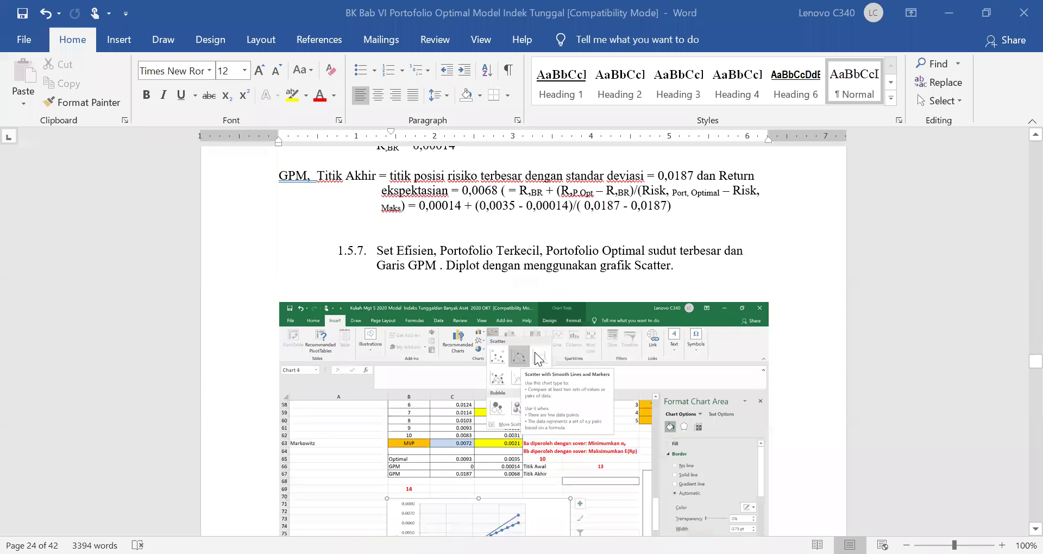
scroll(538, 361, "up", 3)
scroll(543, 380, "down", 5)
Step: Review part III on the no-short-selling model, from the stock return data and initial proportions to the pie and Set Efisien charts
scroll(545, 403, "down", 10)
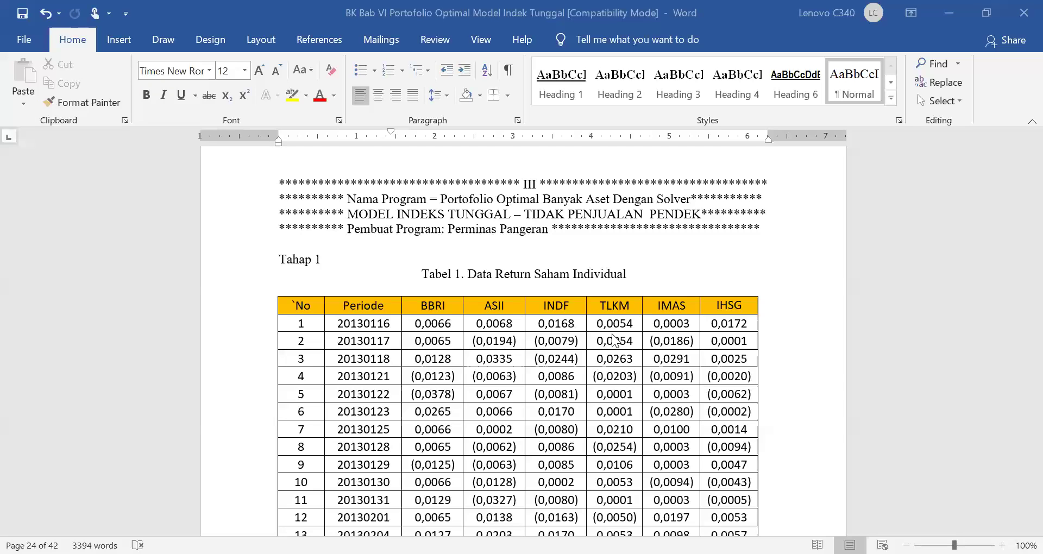
scroll(535, 337, "down", 15)
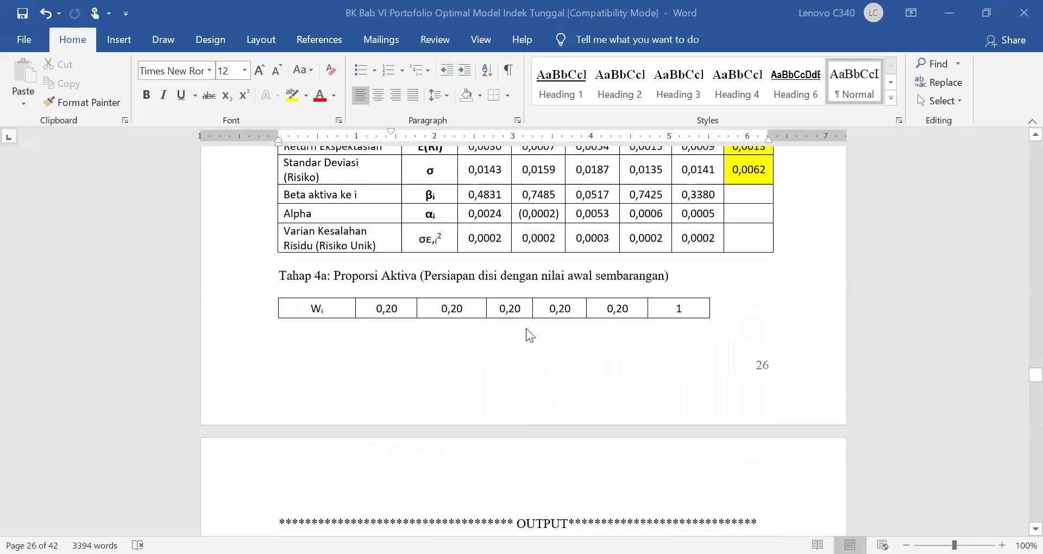
scroll(535, 345, "down", 20)
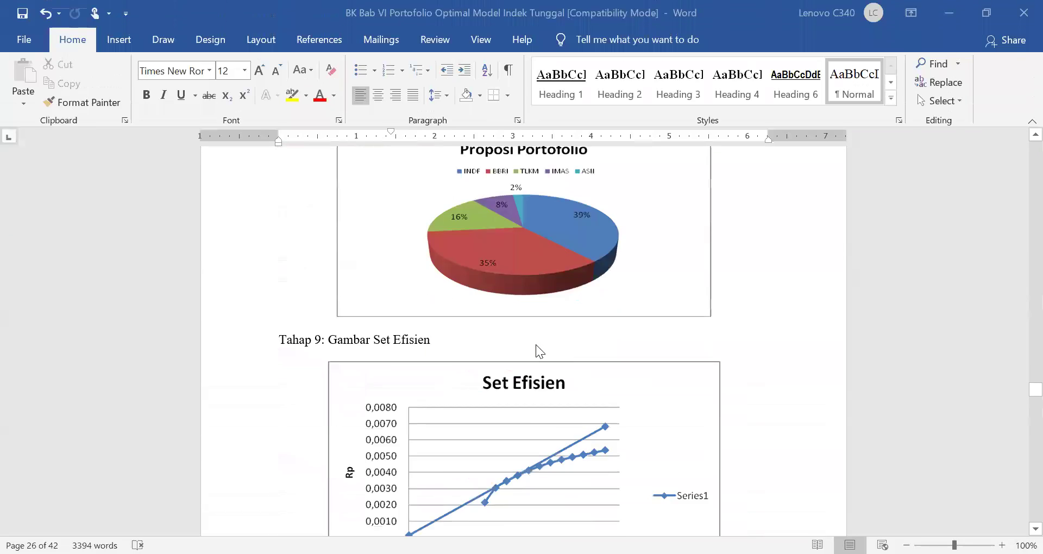
scroll(538, 354, "down", 20)
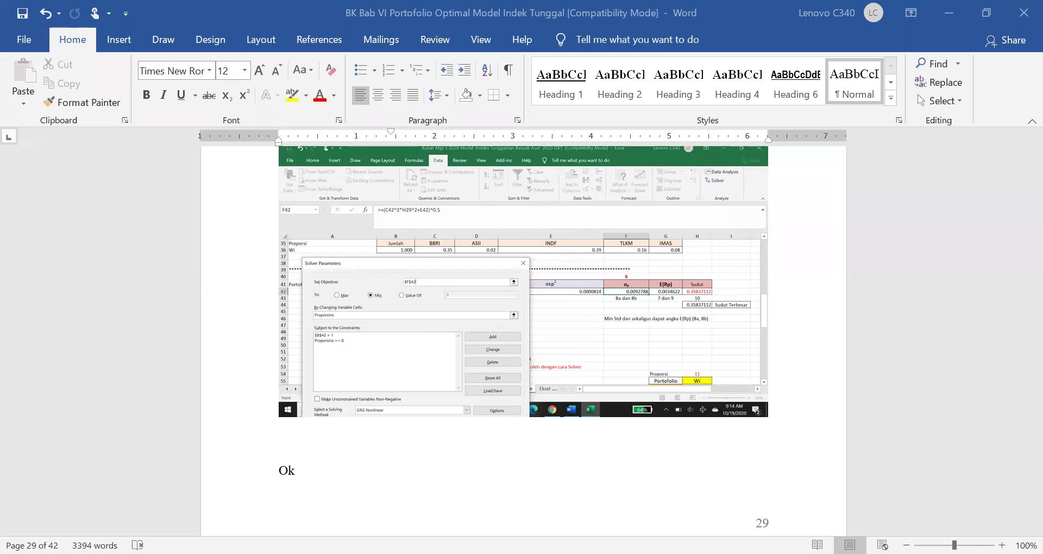
Step: Examine the maximum-risk table and section 1.2's MVP Solver setup, which minimizes F42 by changing Proporsins
scroll(447, 419, "up", 7, "ctrl")
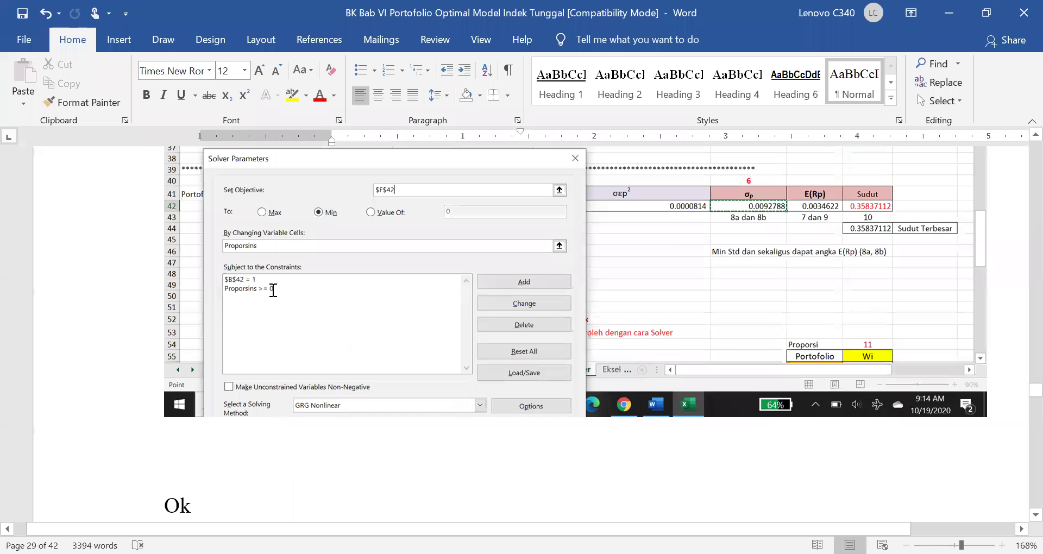
scroll(549, 291, "up", 8)
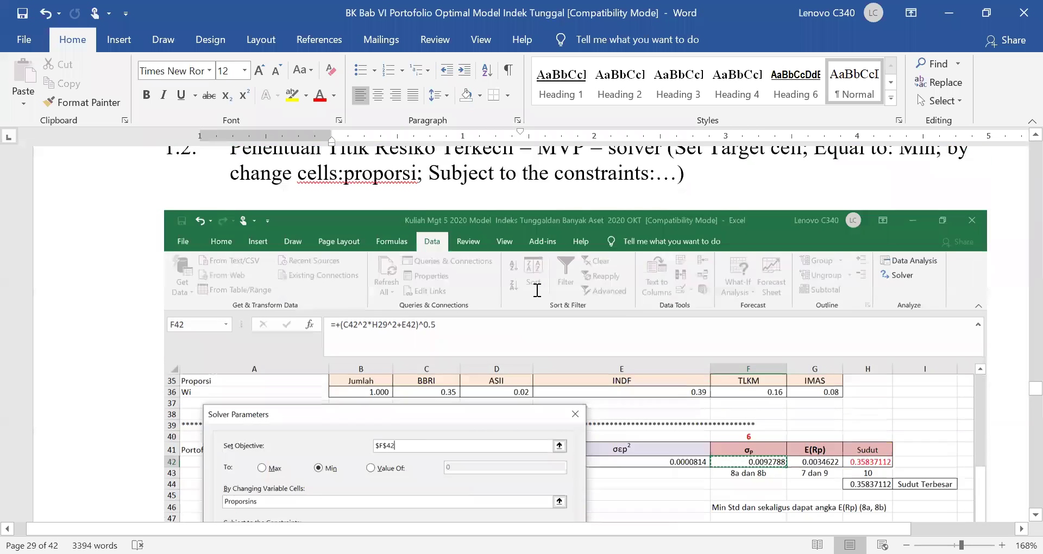
scroll(556, 291, "up", 7)
scroll(772, 375, "down", 3)
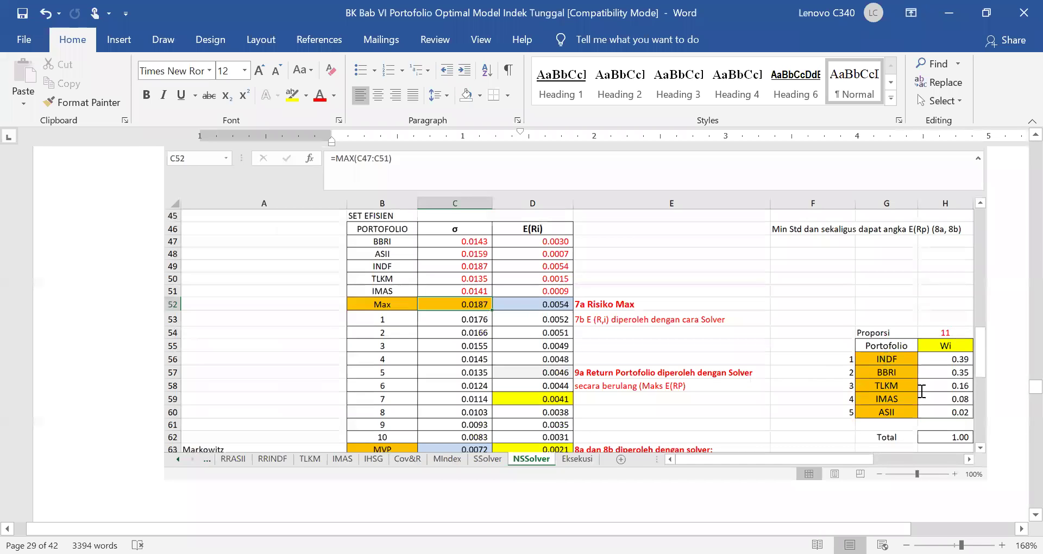
scroll(486, 384, "down", 10)
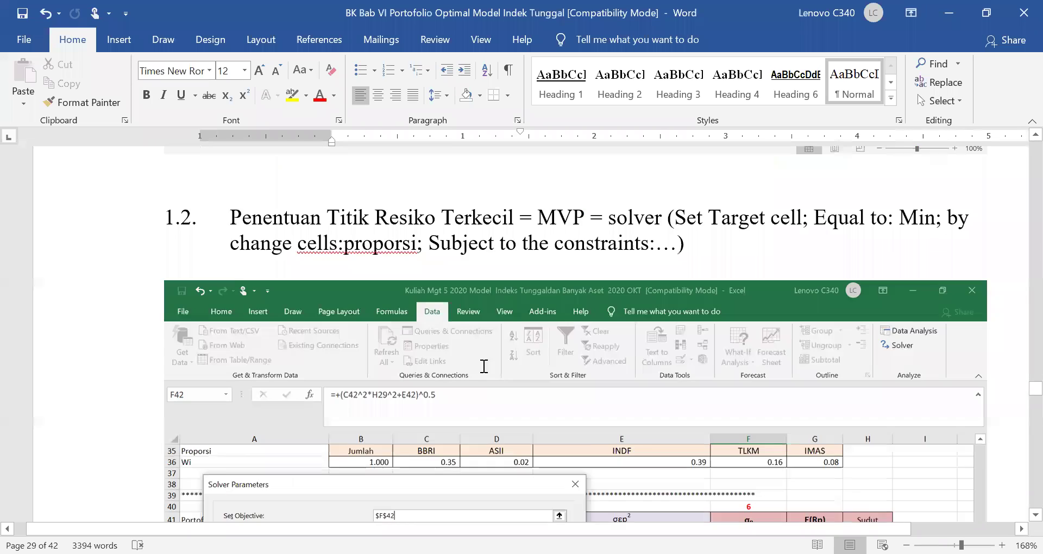
scroll(465, 390, "down", 1)
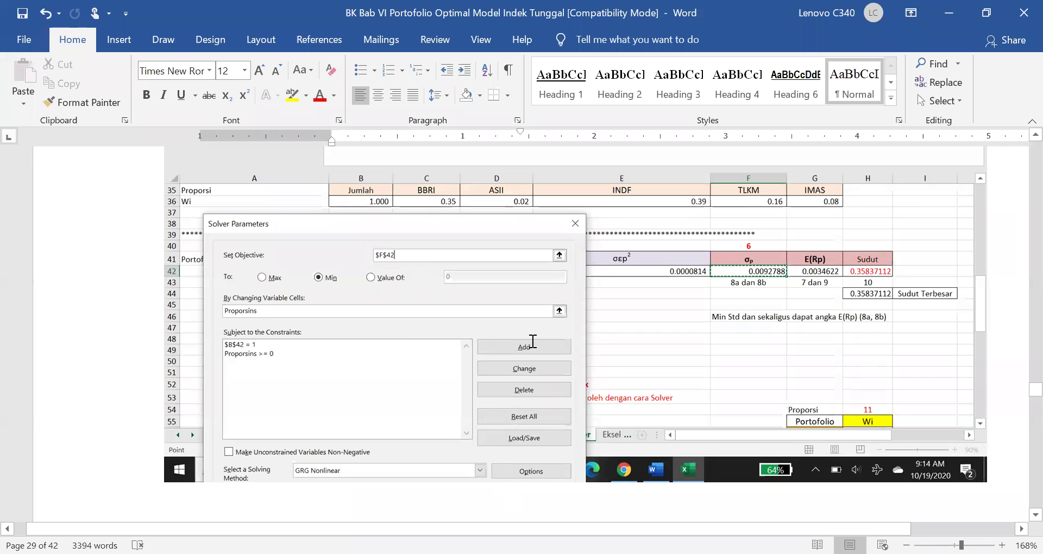
Step: Follow the MVP Solver screenshots in section 1.2 through the constraints and solving method to the Solver Results dialog
scroll(533, 340, "down", 10)
scroll(476, 358, "down", 1)
scroll(406, 423, "down", 3)
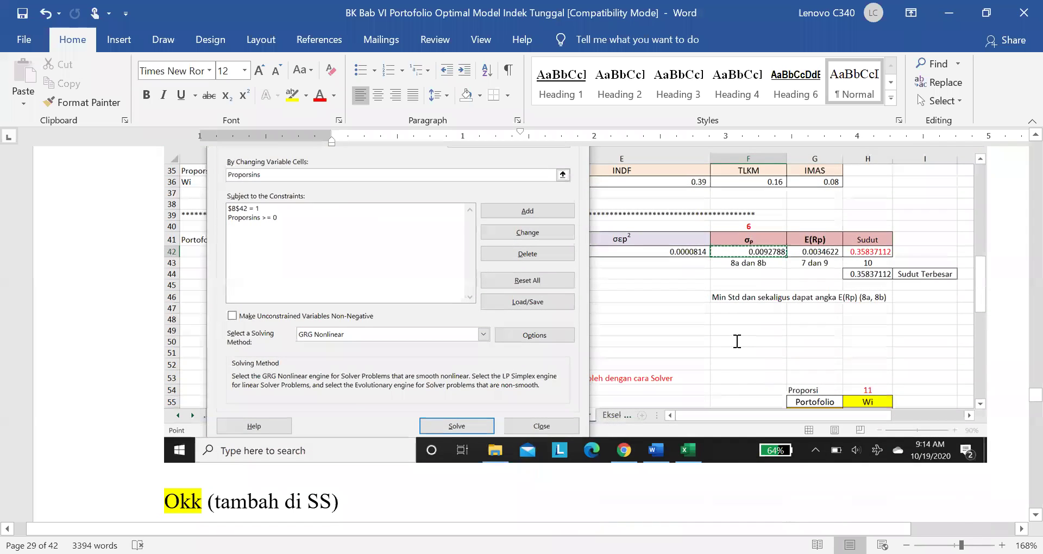
scroll(699, 353, "down", 8)
scroll(697, 353, "down", 3)
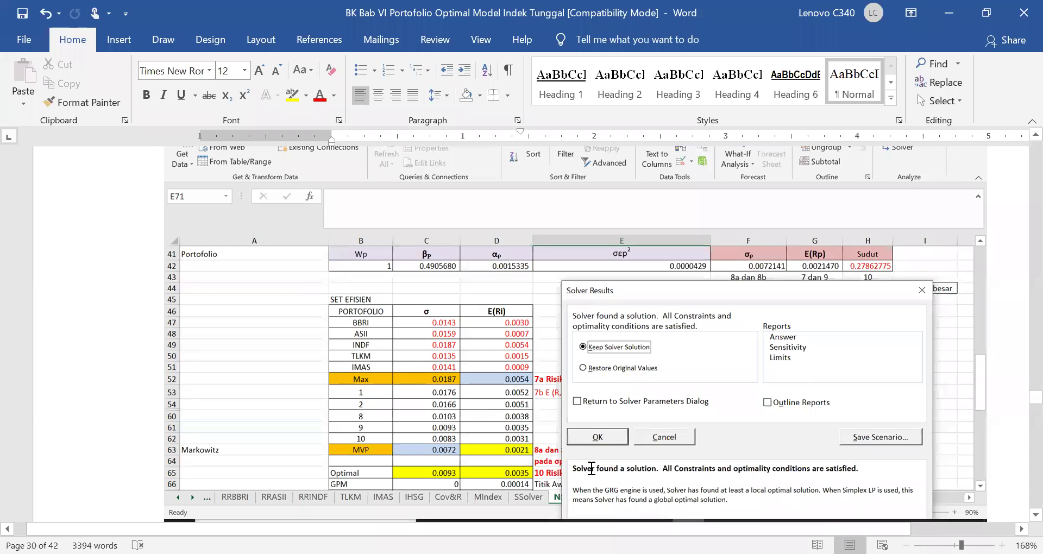
scroll(591, 468, "down", 10)
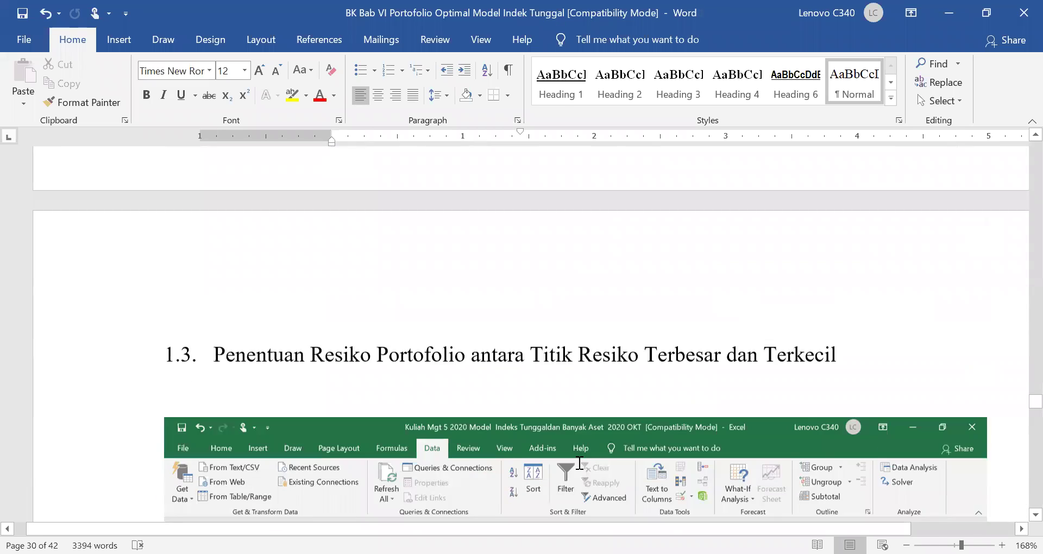
Step: Read section 1.3 on portfolio risks between the largest and smallest points, including the Jarak Risiko antar portofolio formulas
scroll(579, 463, "down", 2)
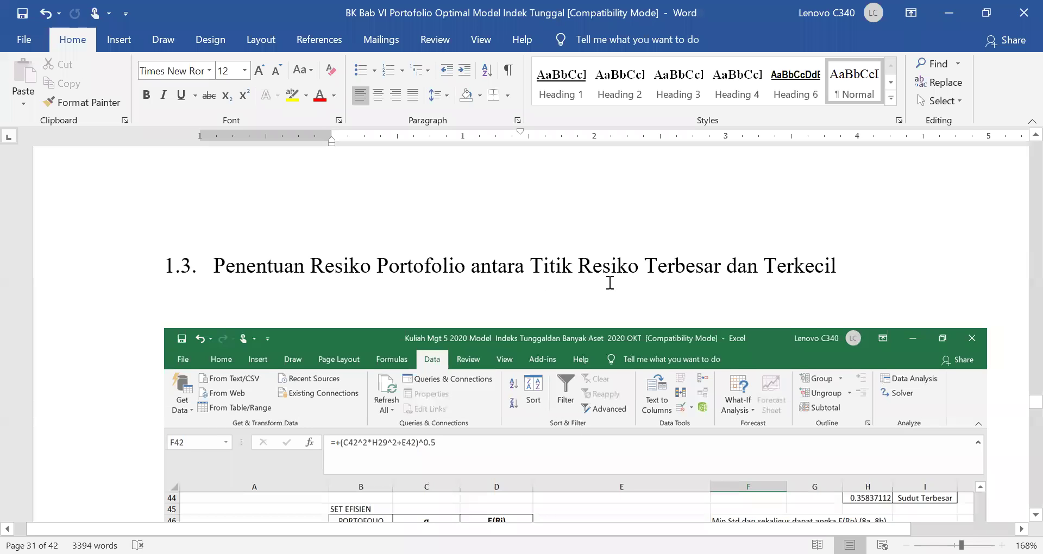
scroll(584, 310, "down", 7)
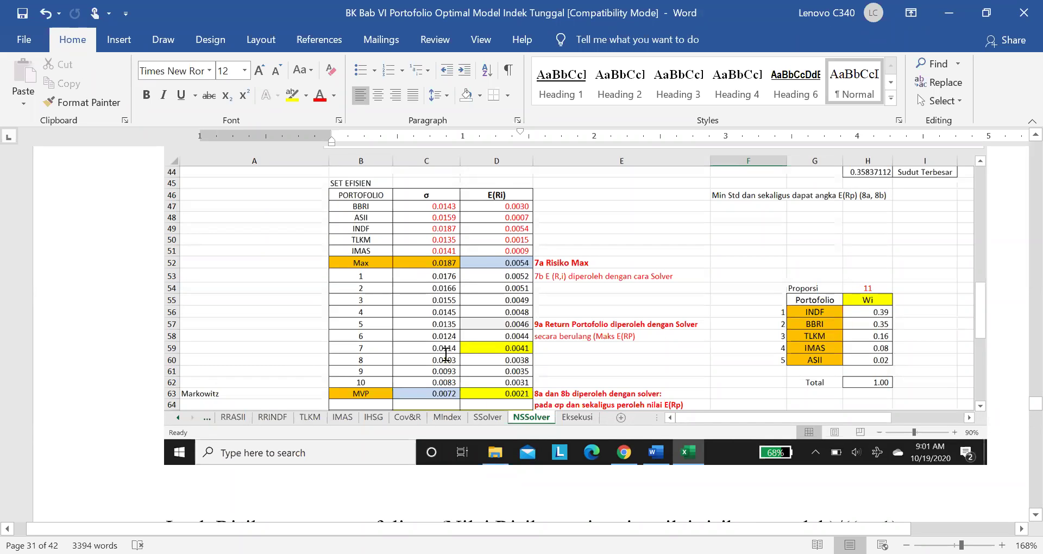
scroll(445, 356, "down", 5)
scroll(400, 348, "up", 1)
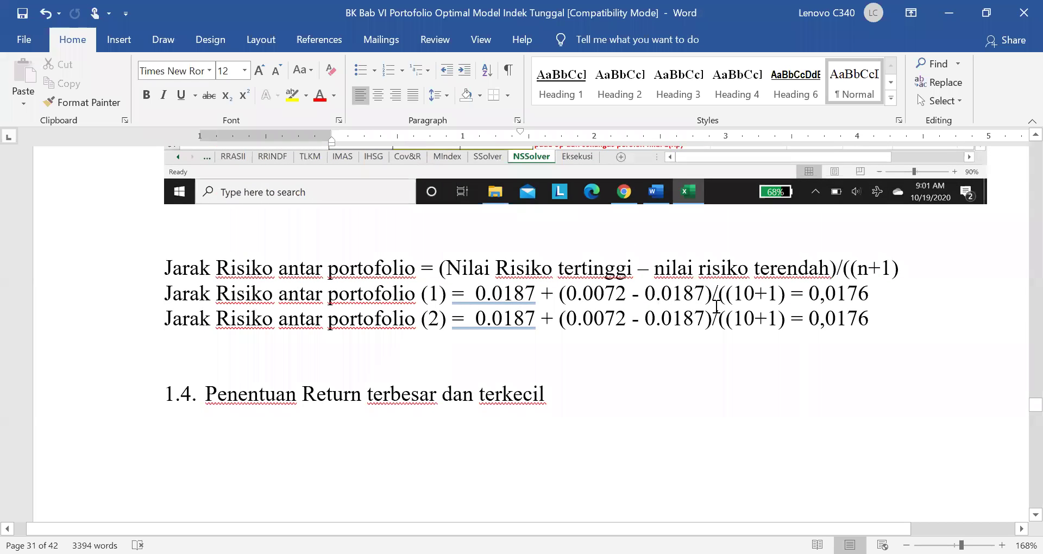
Step: Examine section 1.4's Solver setups for maximizing E(Rp) in G42 with changing cells Proporsins and Proporsi1
scroll(482, 408, "down", 10)
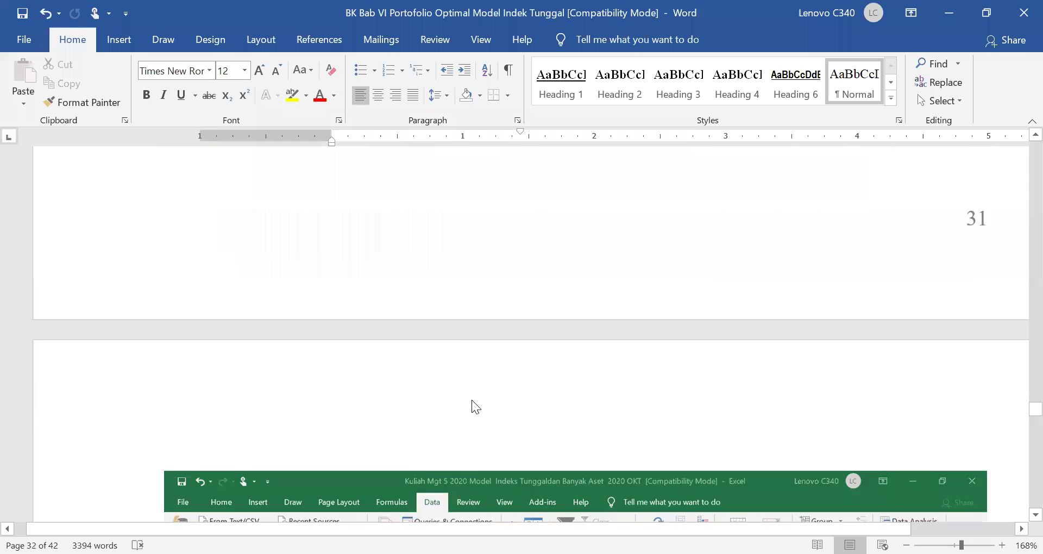
scroll(472, 400, "up", 3)
scroll(472, 399, "down", 6)
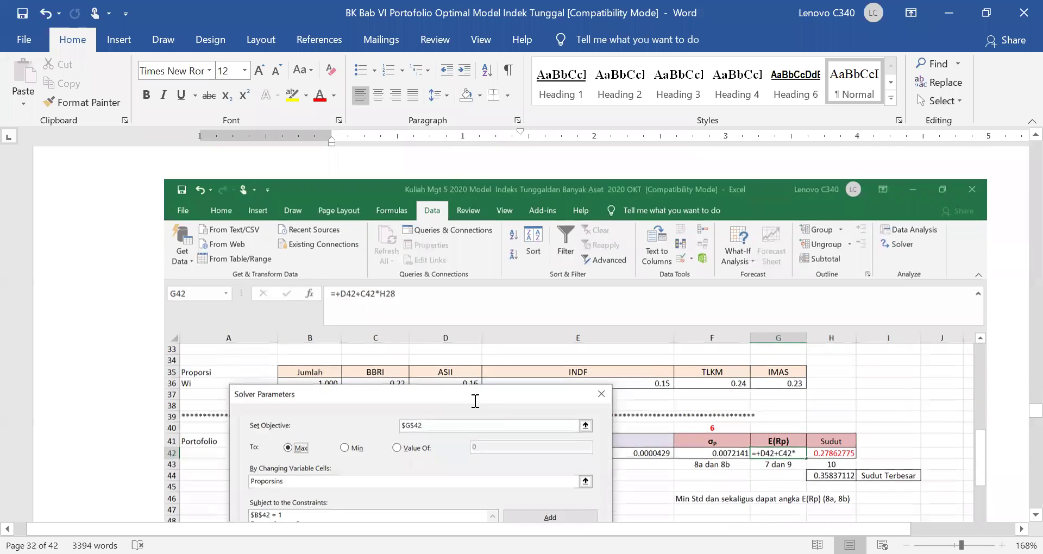
scroll(477, 399, "down", 3)
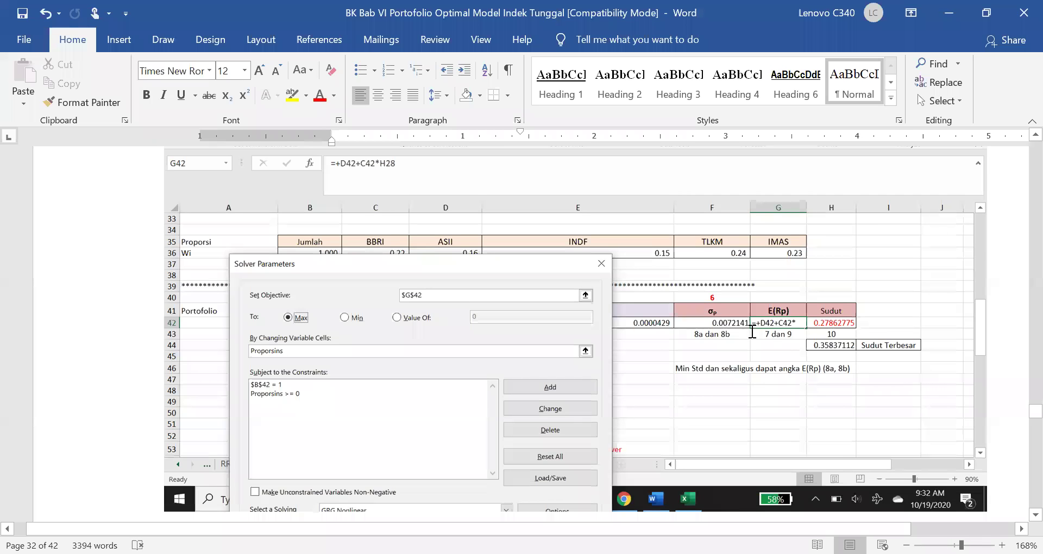
scroll(751, 332, "down", 5)
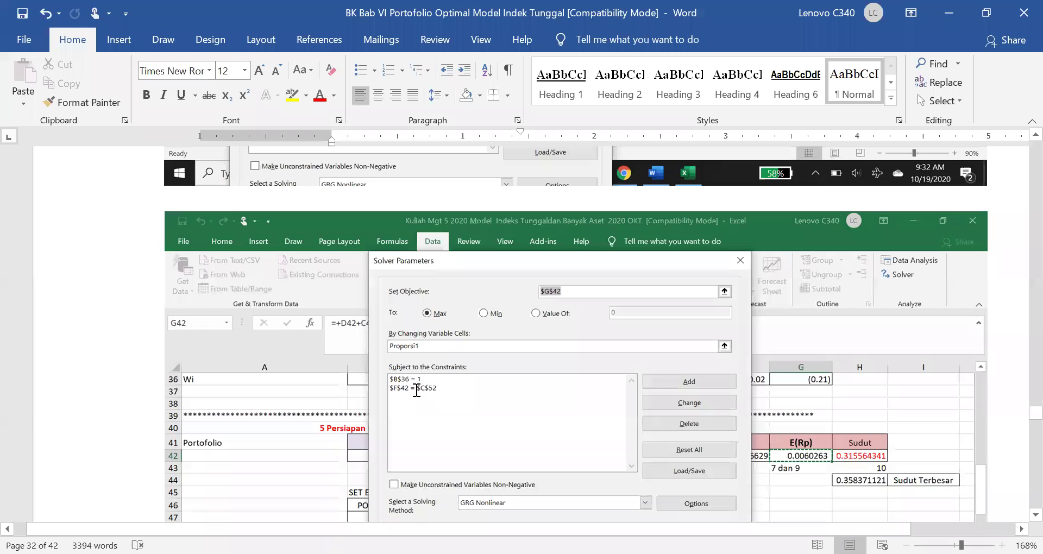
scroll(793, 403, "down", 2)
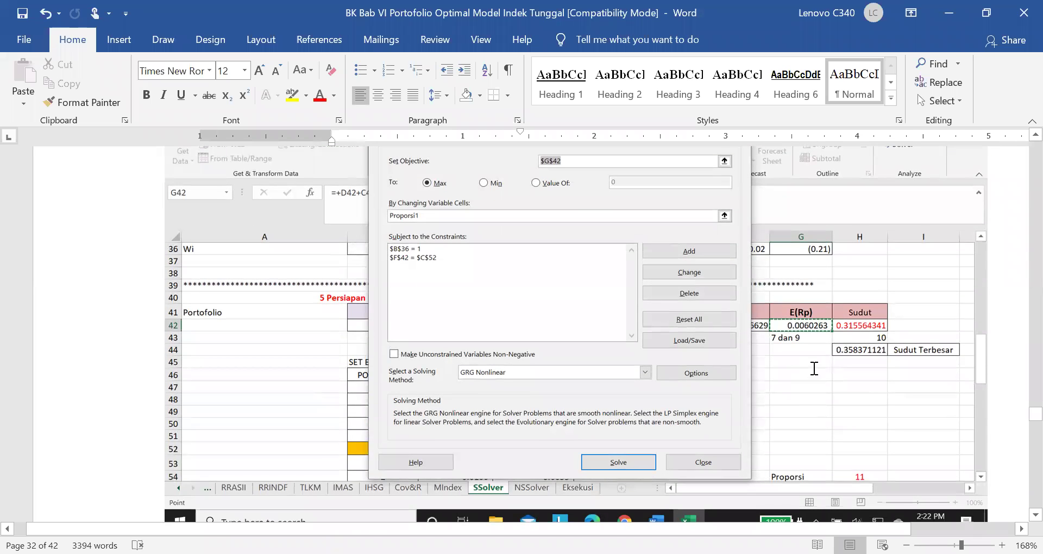
Step: Compare the Solver Parameters for maximizing G42 by changing Proporsi1 with the NSSolver Add Constraint screenshot for $F$42 = $C$52
scroll(817, 333, "down", 12)
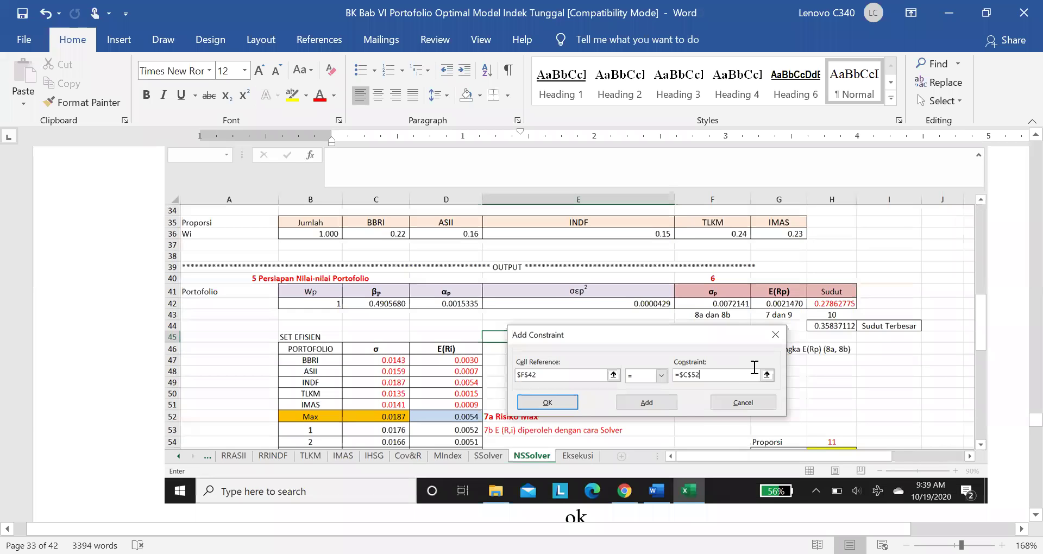
scroll(736, 331, "down", 10)
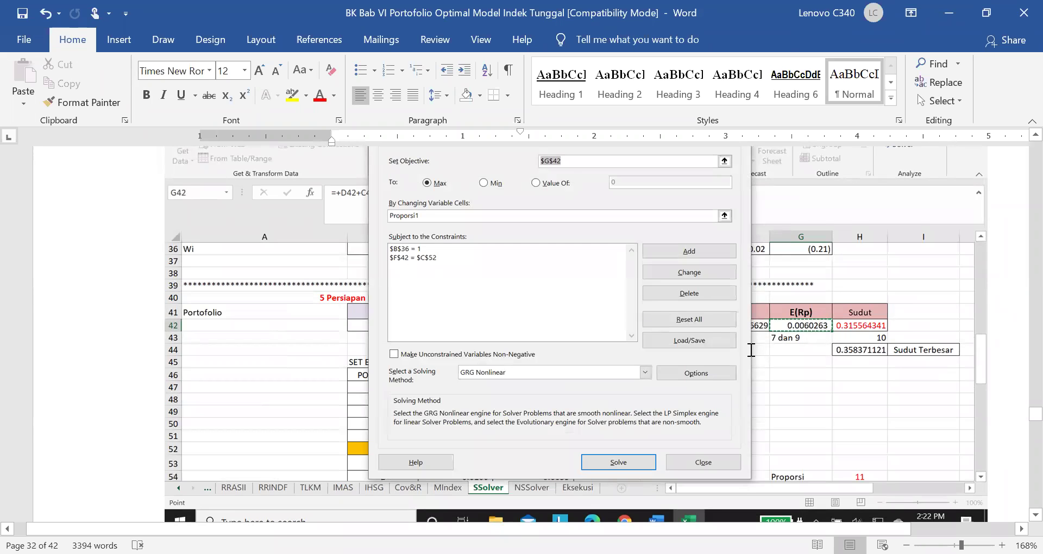
scroll(784, 339, "down", 12)
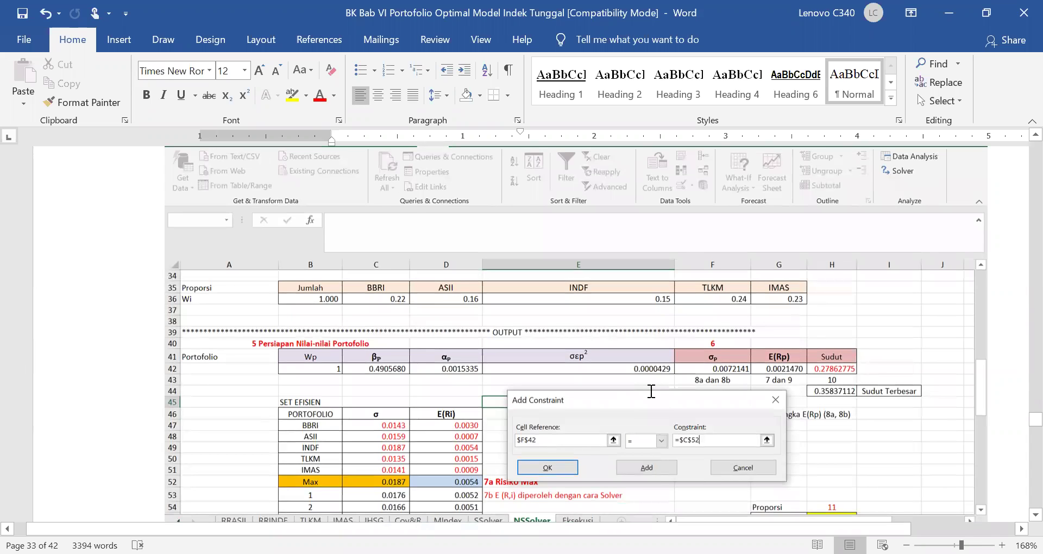
scroll(651, 392, "down", 10)
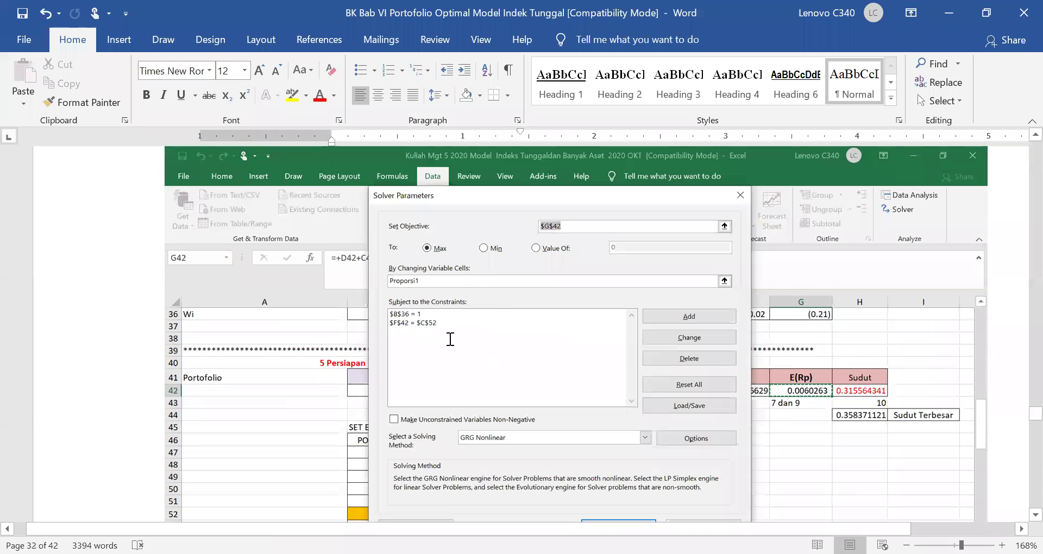
scroll(455, 343, "down", 3)
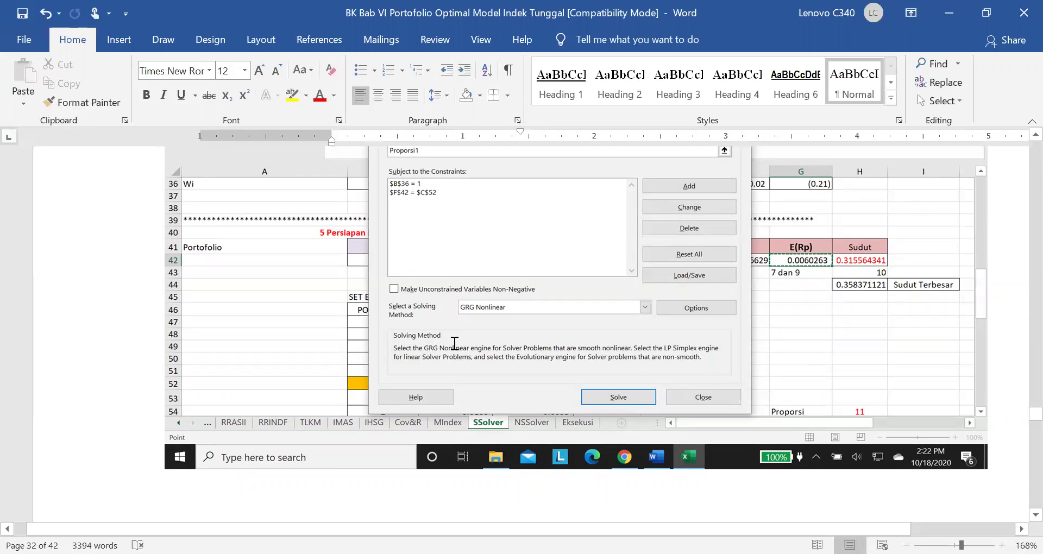
scroll(454, 343, "down", 10)
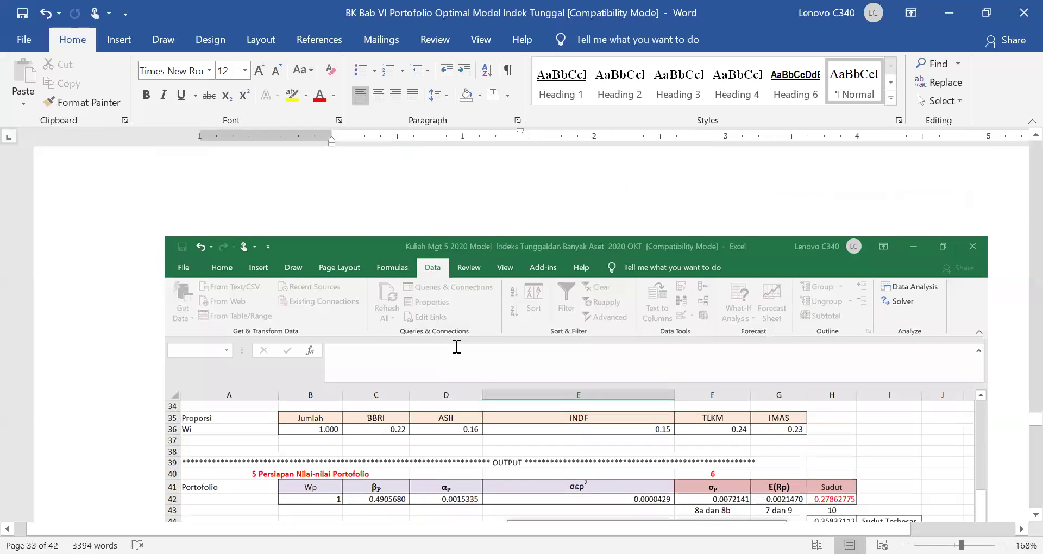
scroll(457, 347, "down", 4)
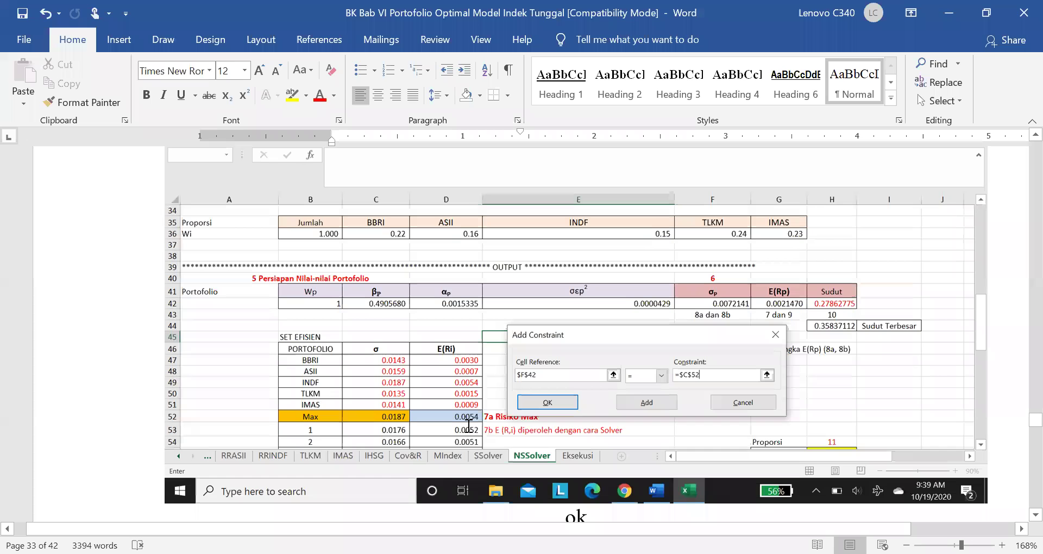
Step: Examine the no-short-selling Solver setup with Proporsins >= 0, its Solver Results screenshot and the maximum-return note for cell D52
scroll(468, 426, "down", 10)
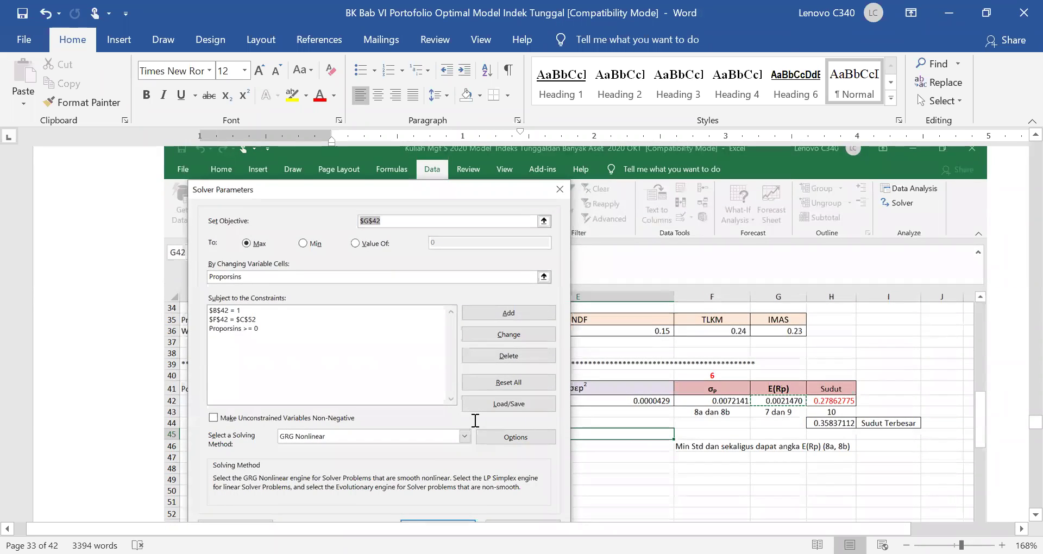
scroll(475, 421, "down", 15)
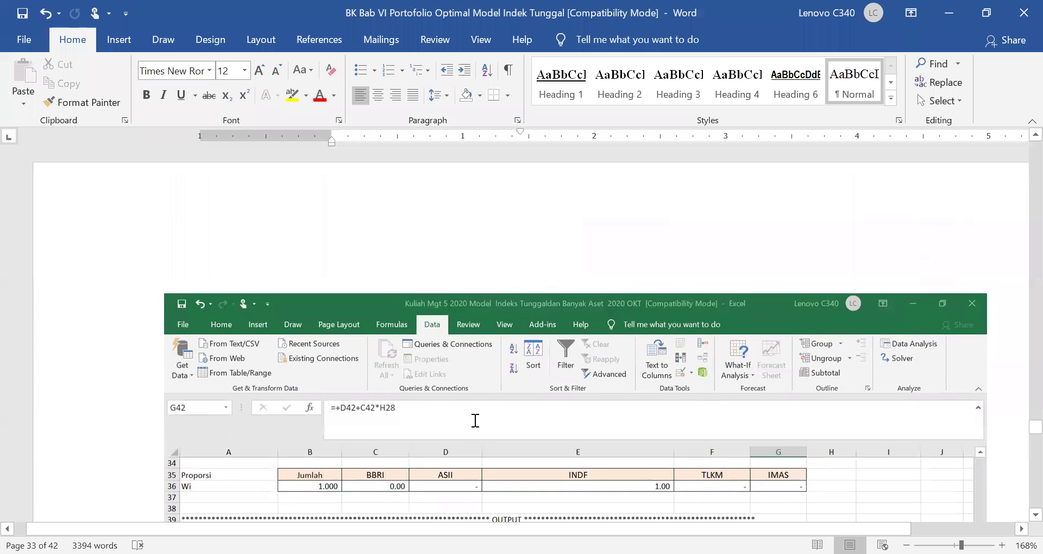
scroll(475, 421, "down", 10)
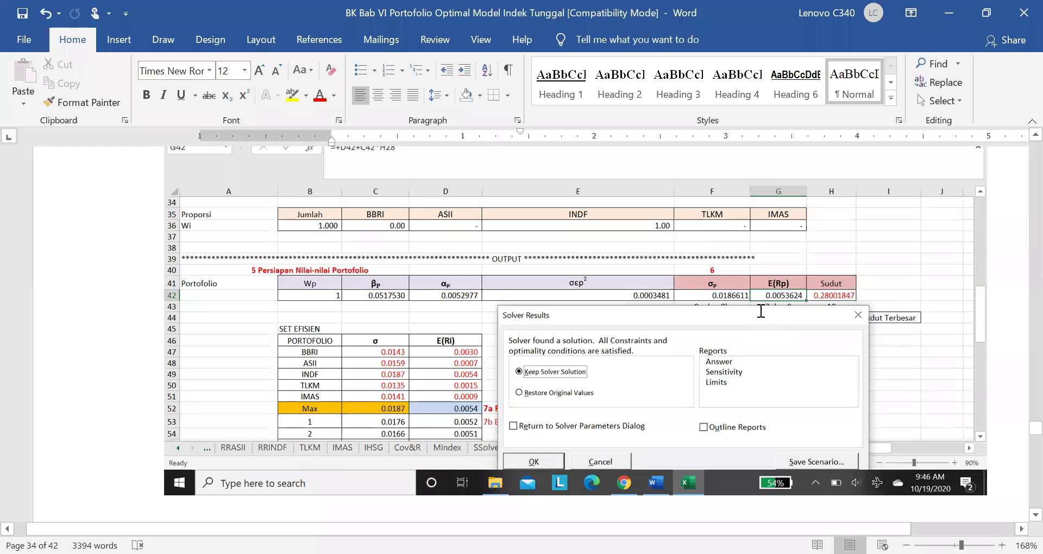
scroll(794, 247, "down", 3)
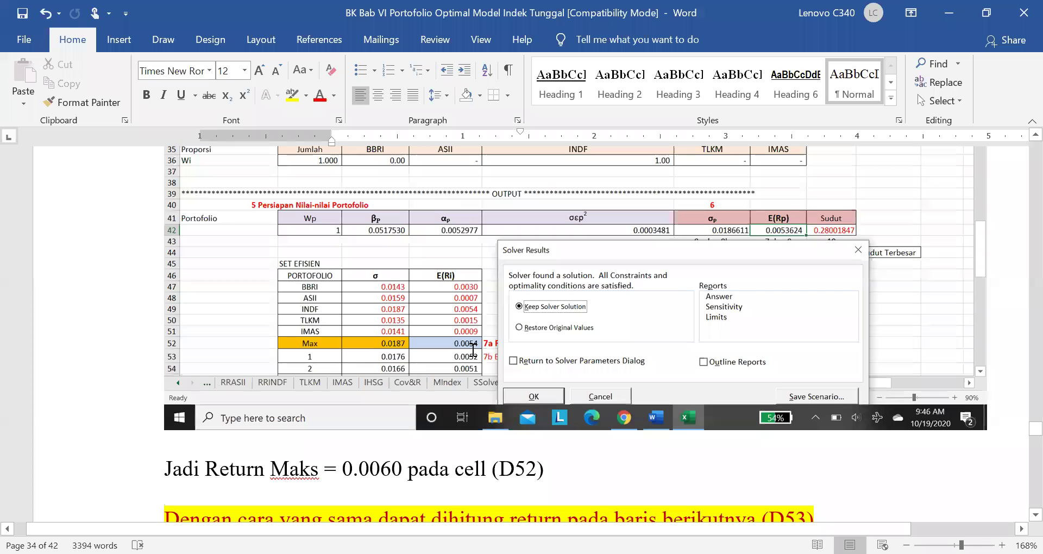
scroll(544, 343, "up", 10)
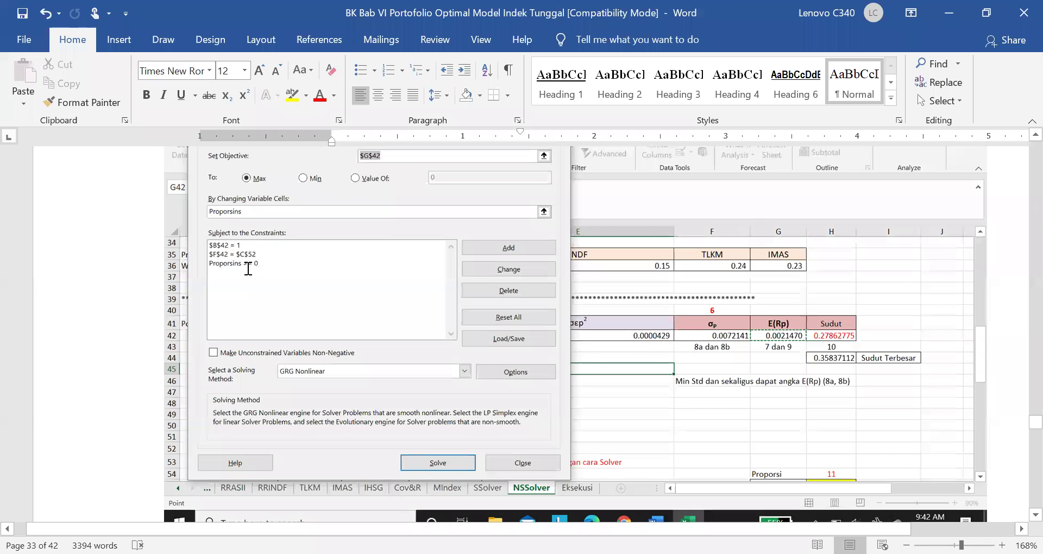
Step: Follow the guide's screenshots for the next portfolio's return, where the risk constraint is changed to $F$42 = $C$53
scroll(304, 293, "down", 15)
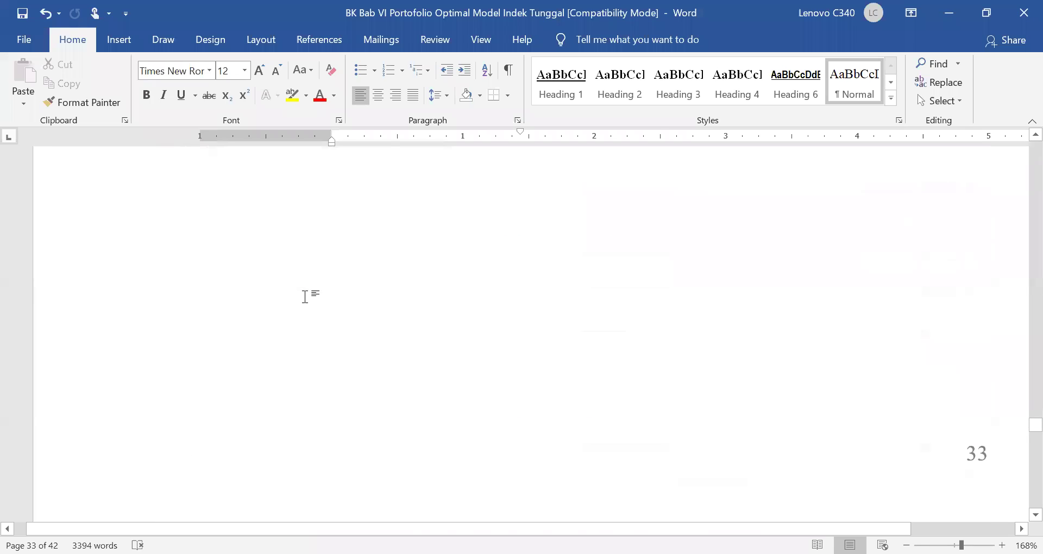
scroll(391, 298, "down", 12)
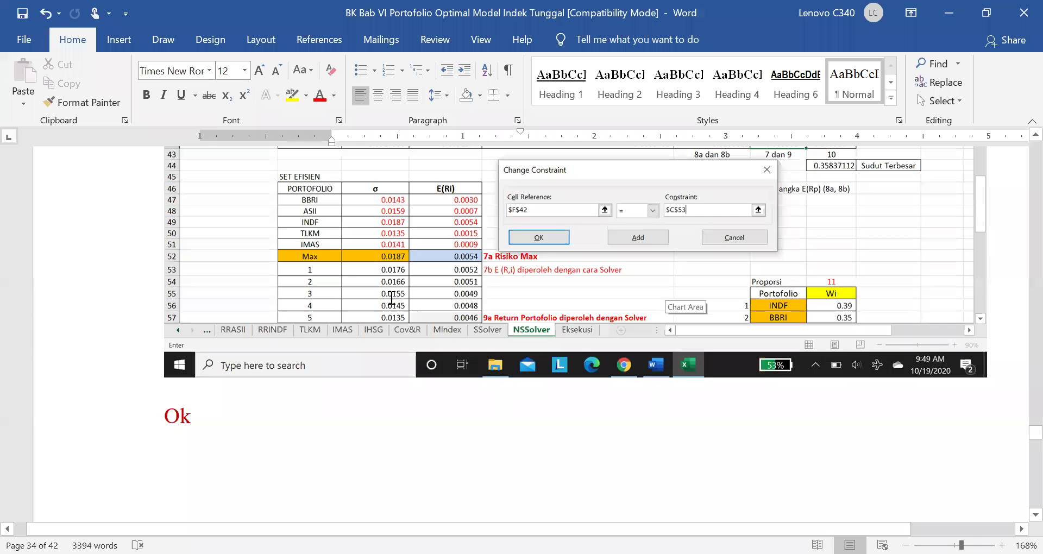
scroll(391, 299, "down", 8)
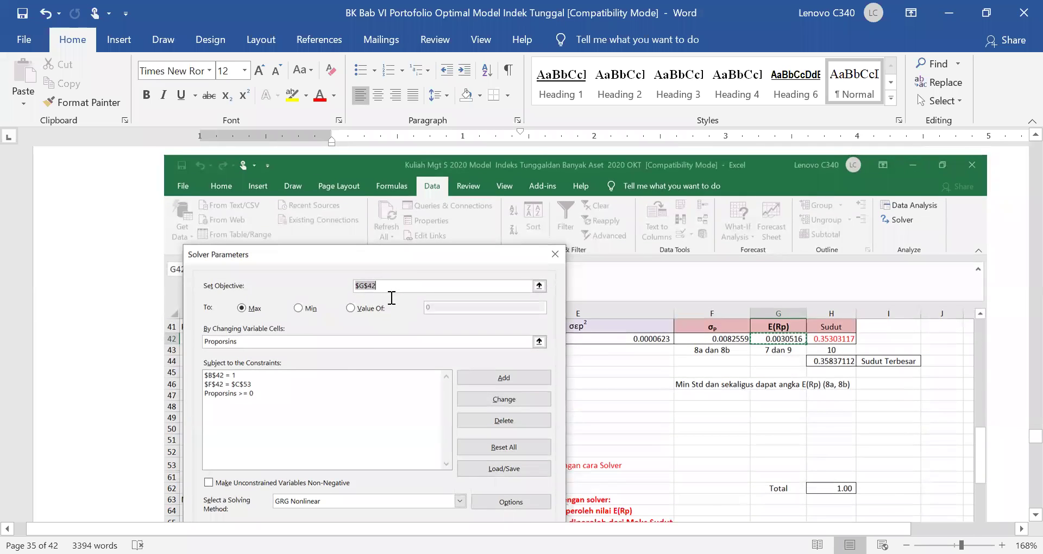
scroll(391, 298, "down", 4)
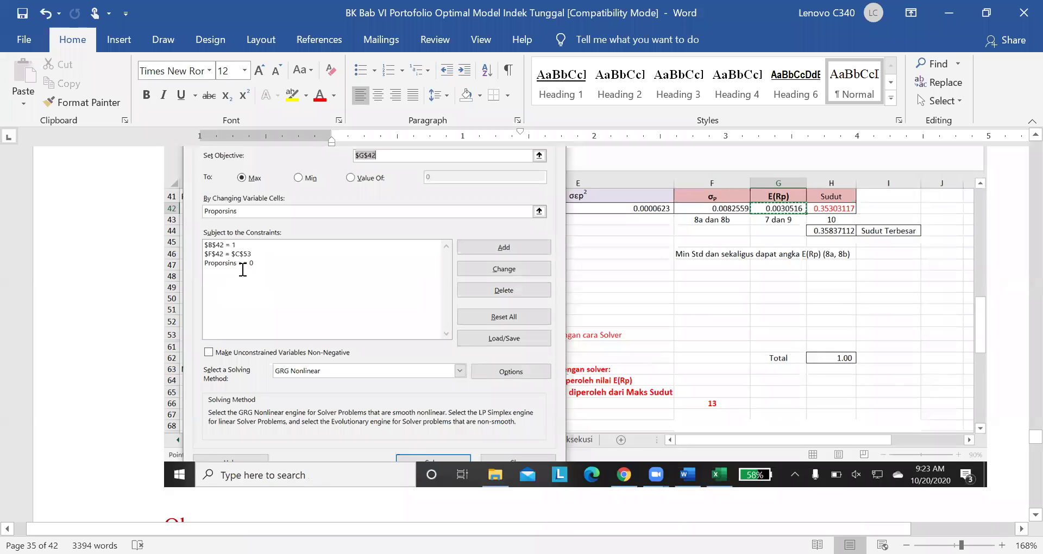
scroll(243, 270, "down", 15)
scroll(242, 269, "down", 10)
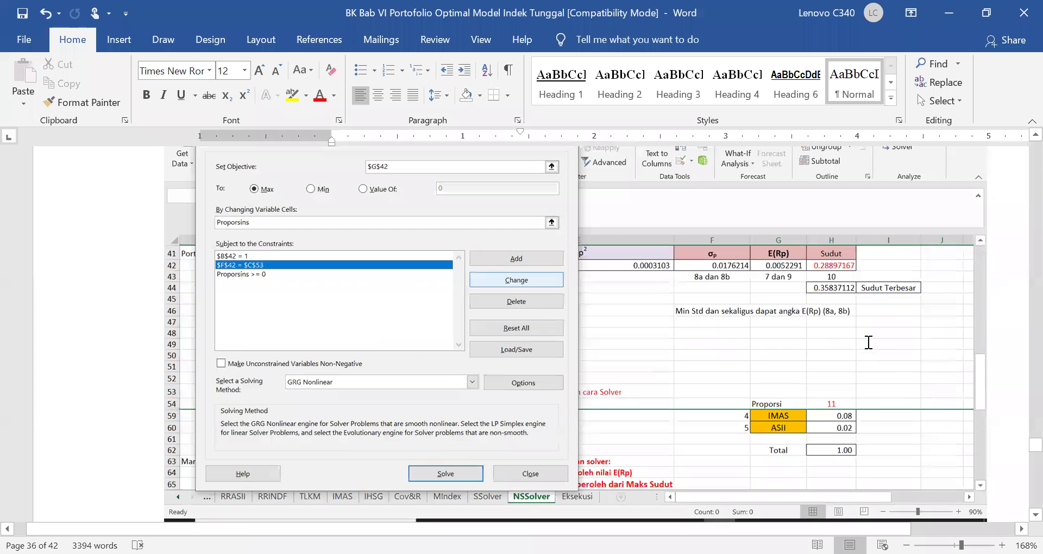
Step: Follow the screenshots changing the risk constraint to $F$42 = $C$63 through Solver Results, and return to the beginning of the module
scroll(521, 402, "down", 6)
scroll(470, 385, "down", 3)
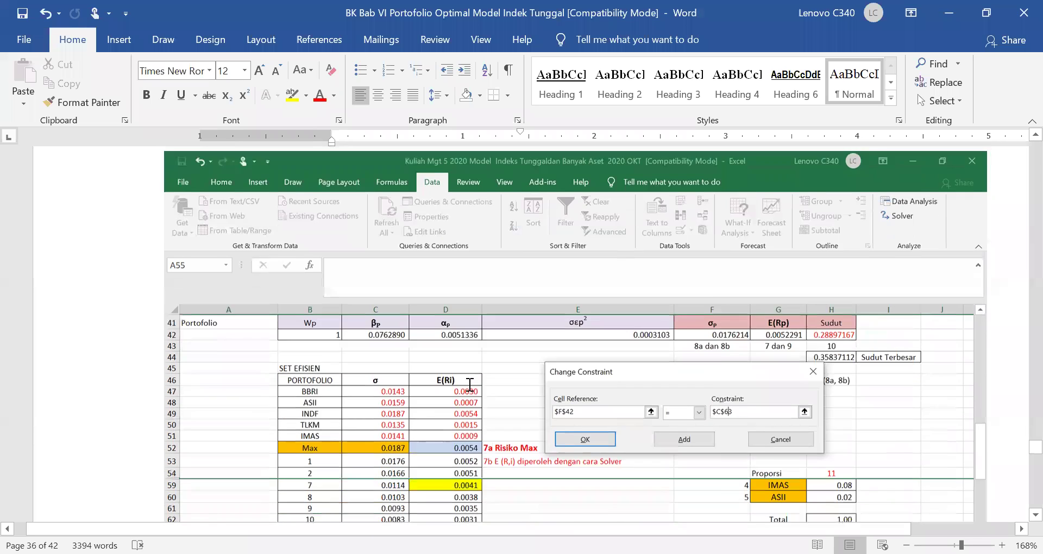
scroll(469, 387, "down", 7)
scroll(470, 387, "down", 8)
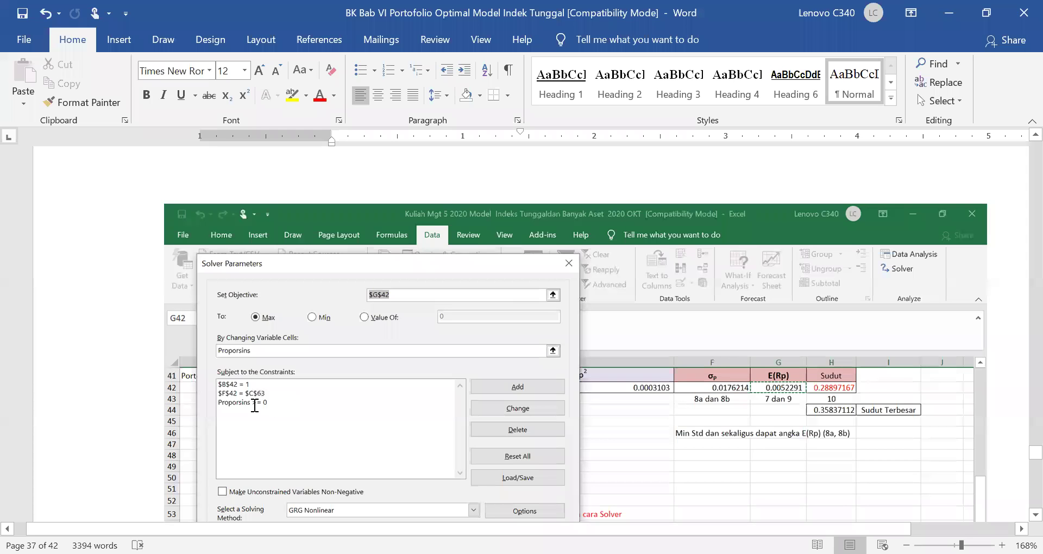
scroll(345, 414, "down", 10)
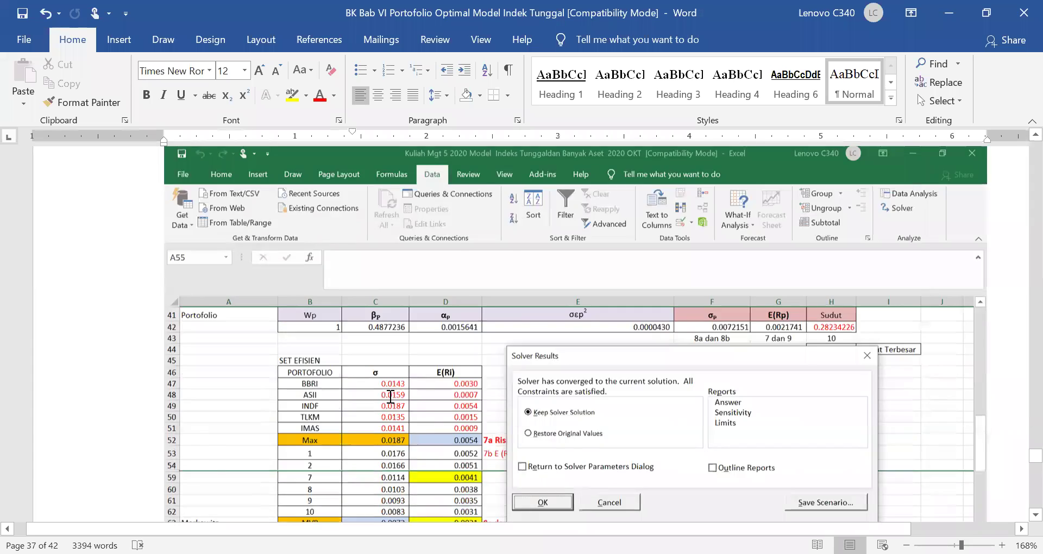
scroll(442, 375, "up", 5)
scroll(443, 377, "down", 3)
scroll(575, 298, "up", 3)
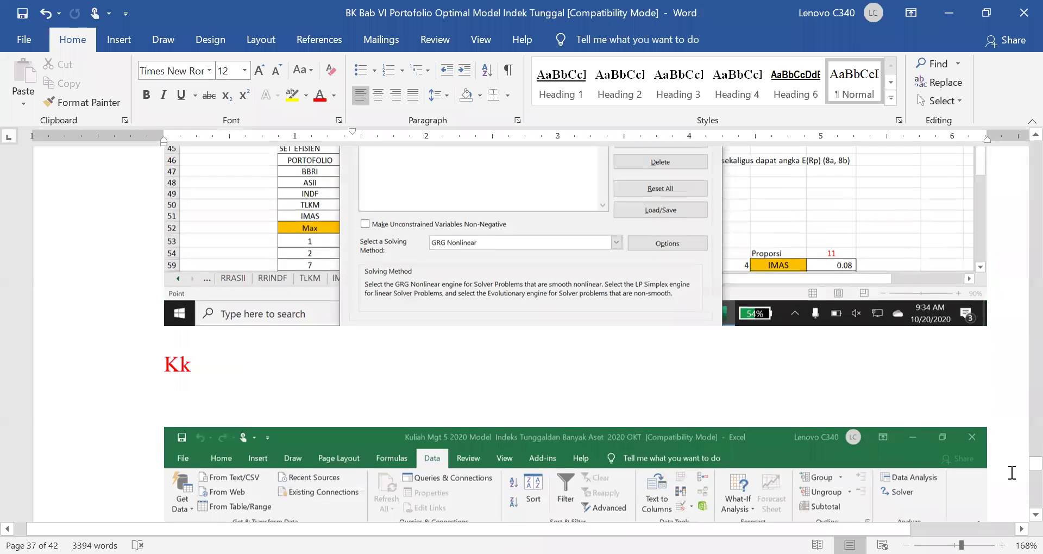
key("ctrl+Home")
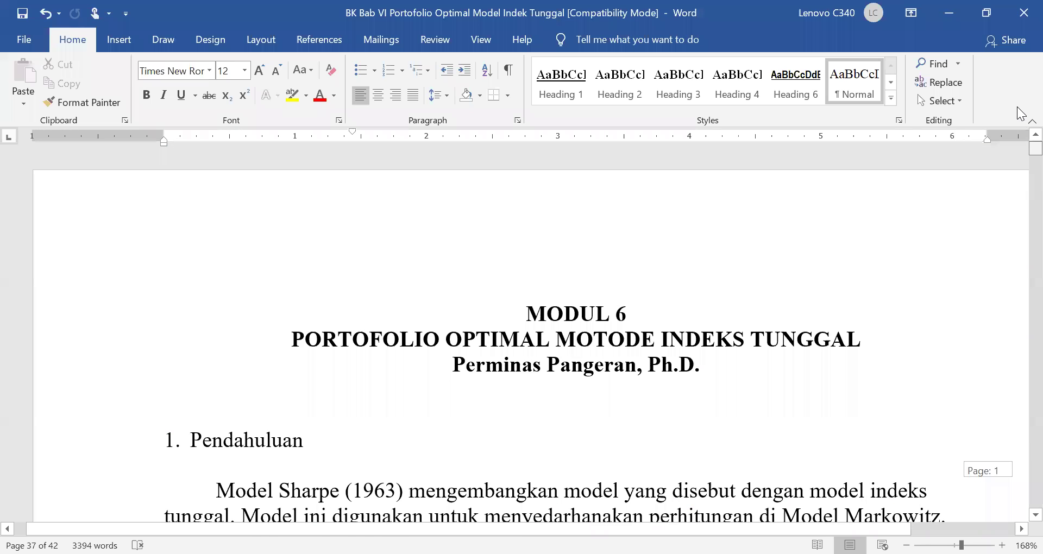